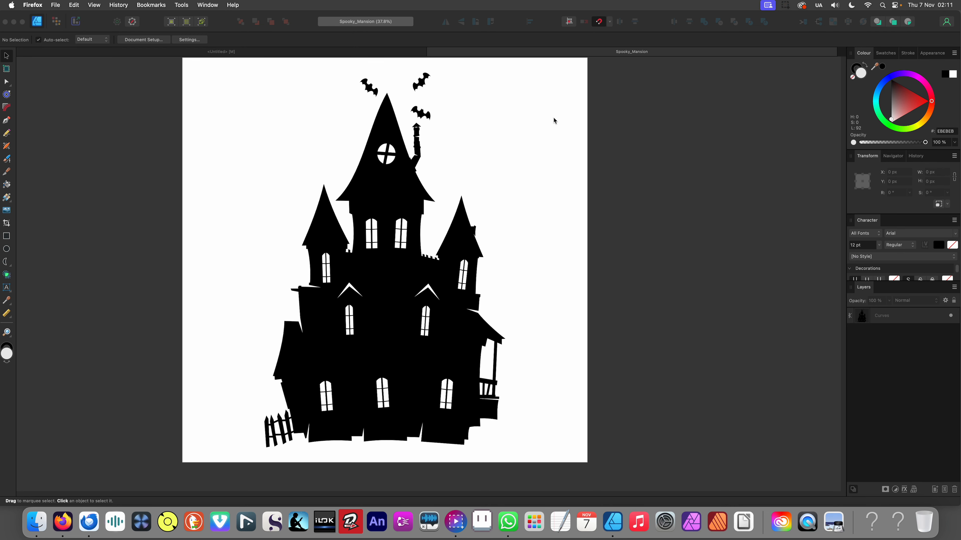
# Close the Spooky_Mansion document so that only the blank untitled document stays open
pyautogui.click(524, 53)
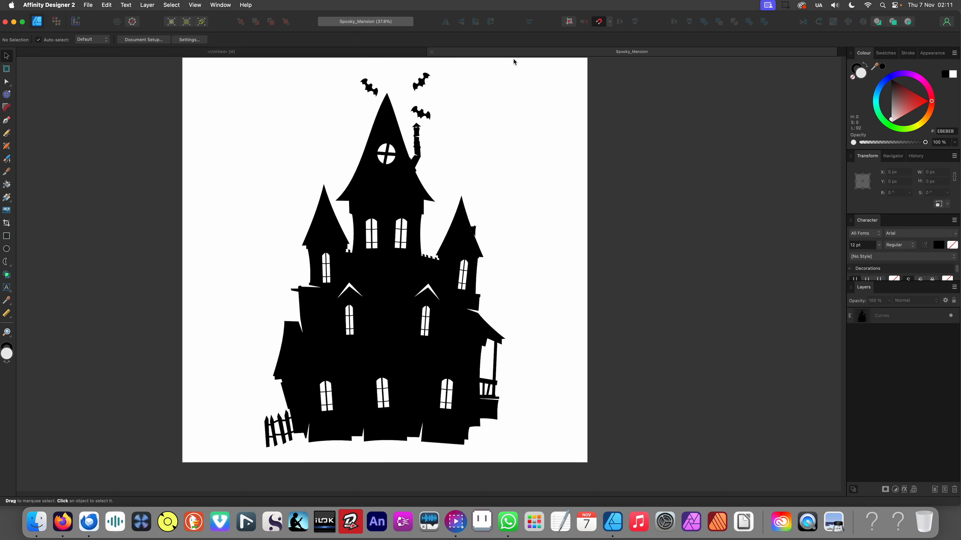
pyautogui.press('super+w')
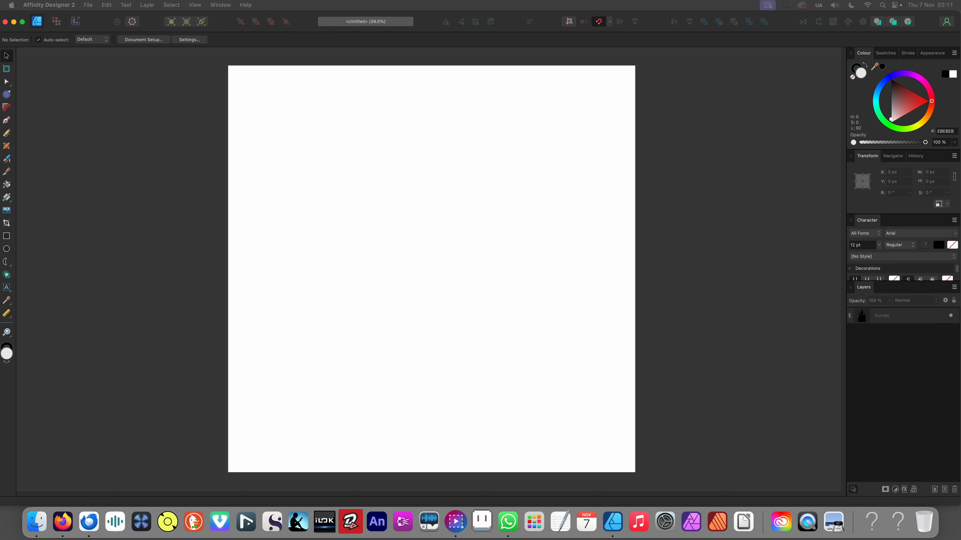
pyautogui.moveTo(506, 16); pyautogui.dragTo(511, 12)
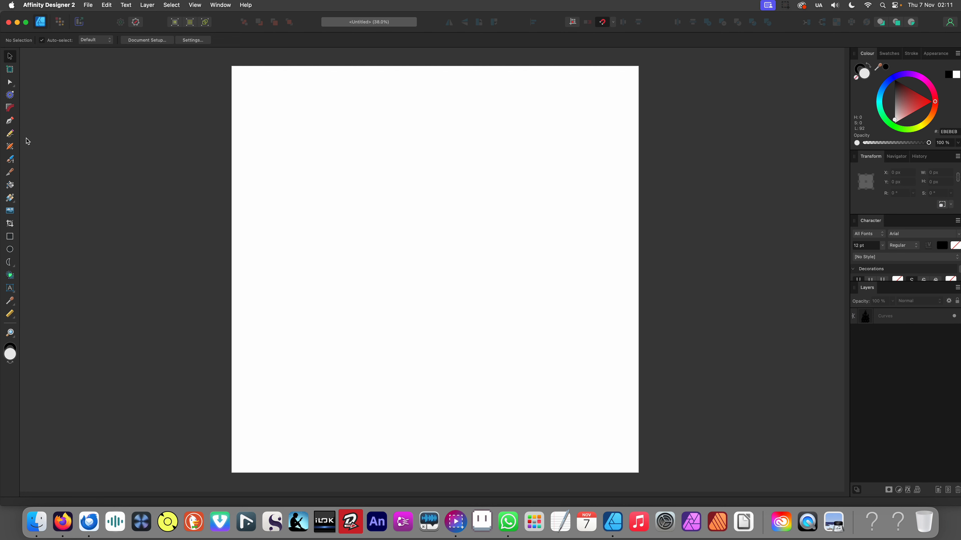
# Sketch a rough two-tier box building in perspective with the Pencil tool, using red (FF0000) as the fill
pyautogui.press('n')
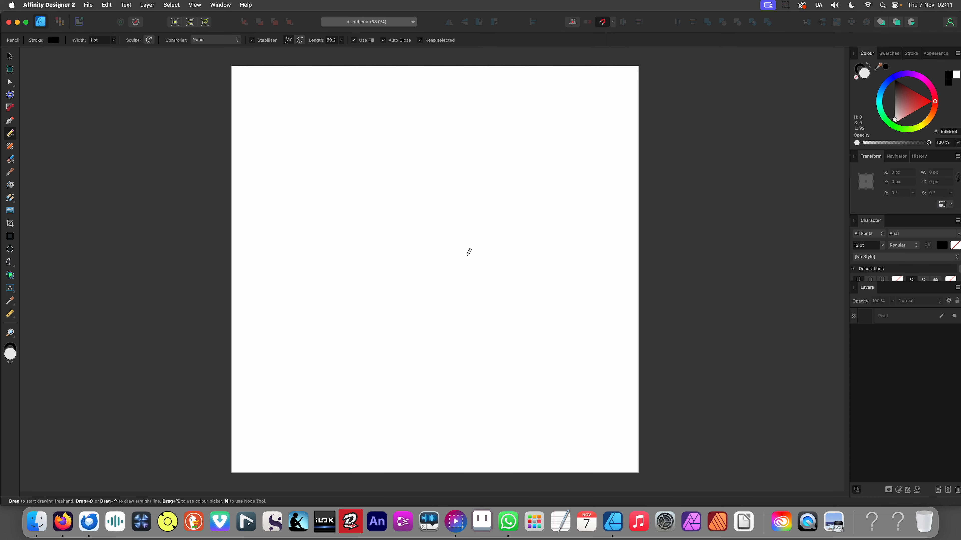
pyautogui.moveTo(912, 103); pyautogui.dragTo(943, 102)
pyautogui.moveTo(615, 209)
pyautogui.mouseDown()
pyautogui.moveTo(487, 188)
pyautogui.moveTo(425, 187)
pyautogui.moveTo(443, 186)
pyautogui.moveTo(483, 330)
pyautogui.moveTo(615, 288)
pyautogui.moveTo(595, 261)
pyautogui.moveTo(595, 300)
pyautogui.mouseUp()
pyautogui.moveTo(459, 189)
pyautogui.mouseDown()
pyautogui.moveTo(333, 221)
pyautogui.moveTo(385, 269)
pyautogui.moveTo(384, 343)
pyautogui.moveTo(440, 322)
pyautogui.moveTo(495, 318)
pyautogui.mouseUp()
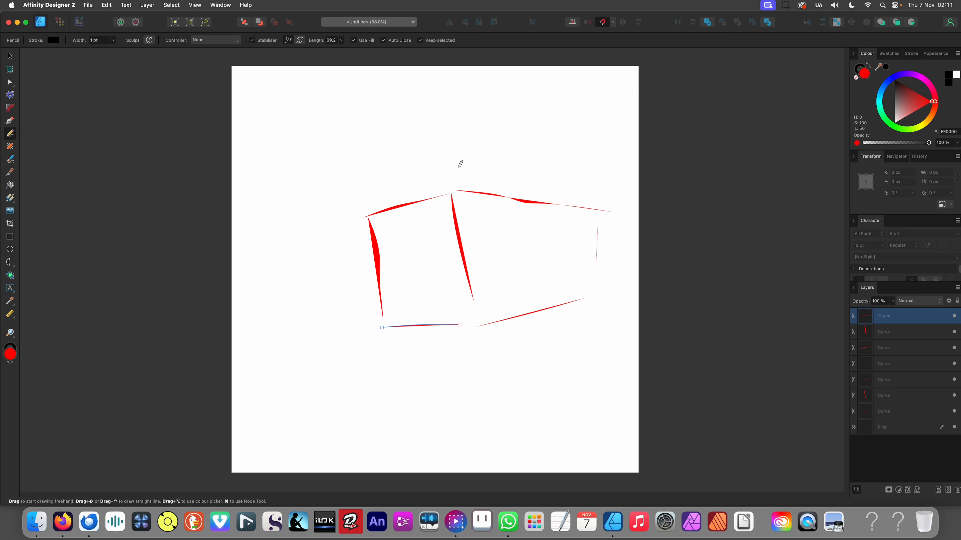
pyautogui.moveTo(395, 195)
pyautogui.mouseDown()
pyautogui.moveTo(386, 123)
pyautogui.moveTo(451, 112)
pyautogui.moveTo(474, 118)
pyautogui.moveTo(449, 158)
pyautogui.moveTo(451, 189)
pyautogui.mouseUp()
pyautogui.moveTo(462, 123)
pyautogui.mouseDown()
pyautogui.moveTo(559, 148)
pyautogui.moveTo(583, 206)
pyautogui.mouseUp()
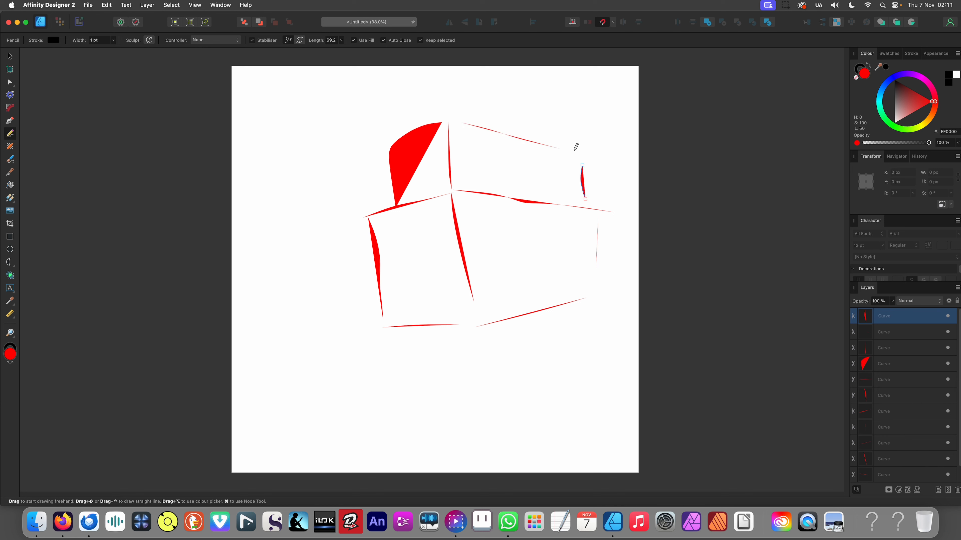
pyautogui.moveTo(574, 150)
pyautogui.mouseDown()
pyautogui.moveTo(586, 222)
pyautogui.moveTo(592, 209)
pyautogui.moveTo(628, 213)
pyautogui.moveTo(608, 215)
pyautogui.moveTo(597, 329)
pyautogui.mouseUp()
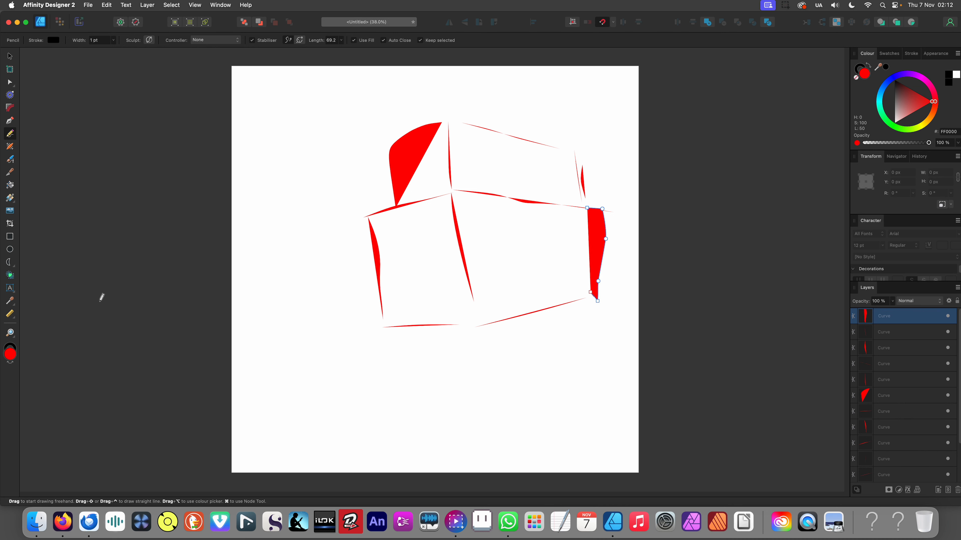
# Draw red freehand perspective lines, three from a vanishing point on each side of the page, converging onto the building sketch
pyautogui.moveTo(152, 271); pyautogui.dragTo(410, 132)
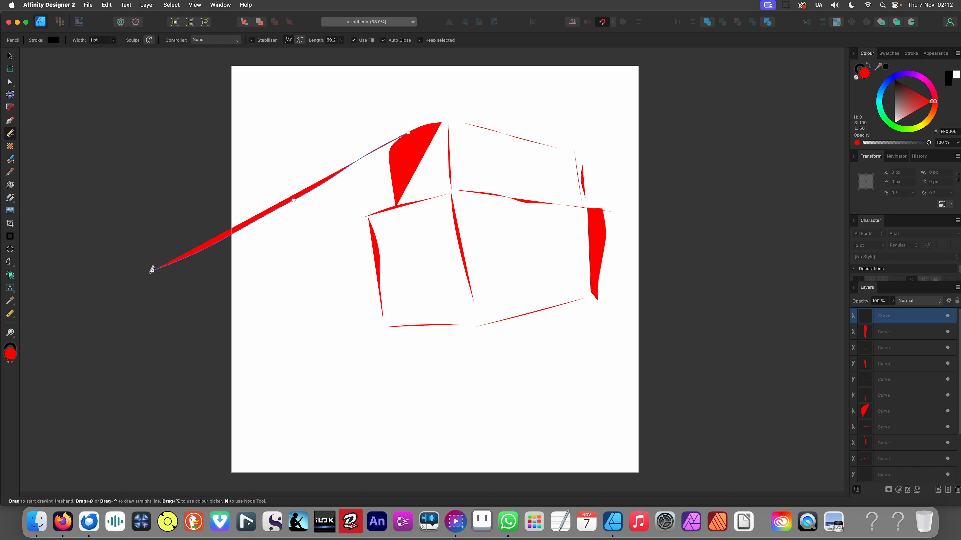
pyautogui.moveTo(150, 273); pyautogui.dragTo(468, 231)
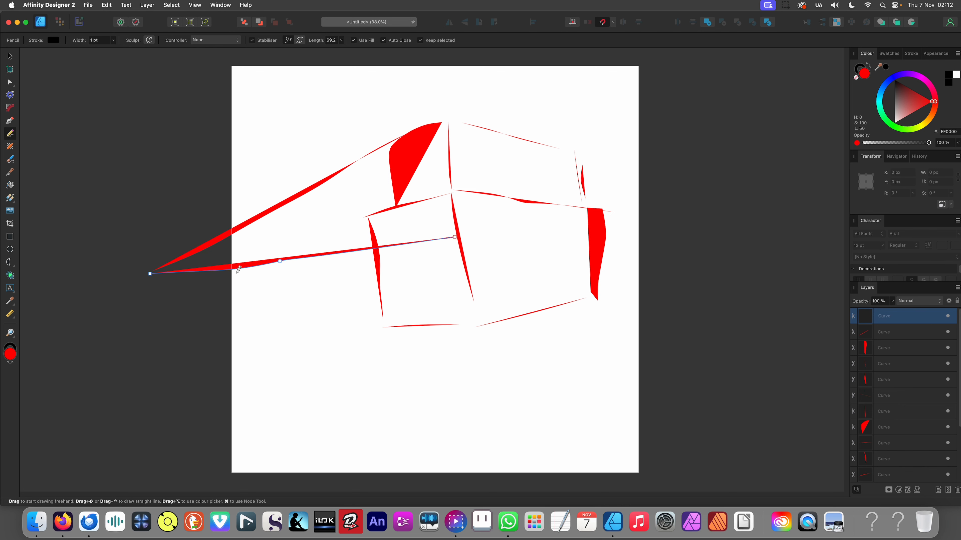
pyautogui.moveTo(145, 275); pyautogui.dragTo(484, 322)
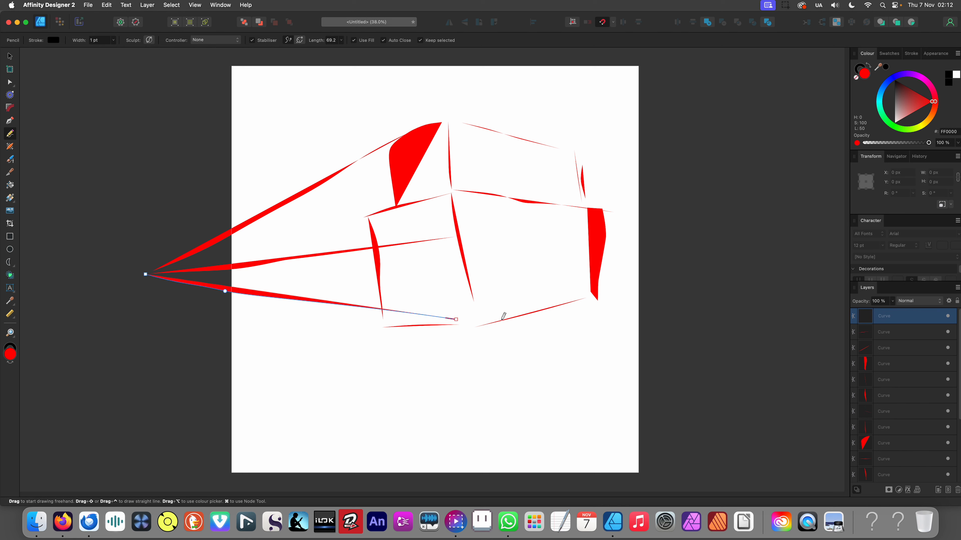
pyautogui.moveTo(834, 219)
pyautogui.mouseDown()
pyautogui.moveTo(680, 192)
pyautogui.moveTo(537, 134)
pyautogui.mouseUp()
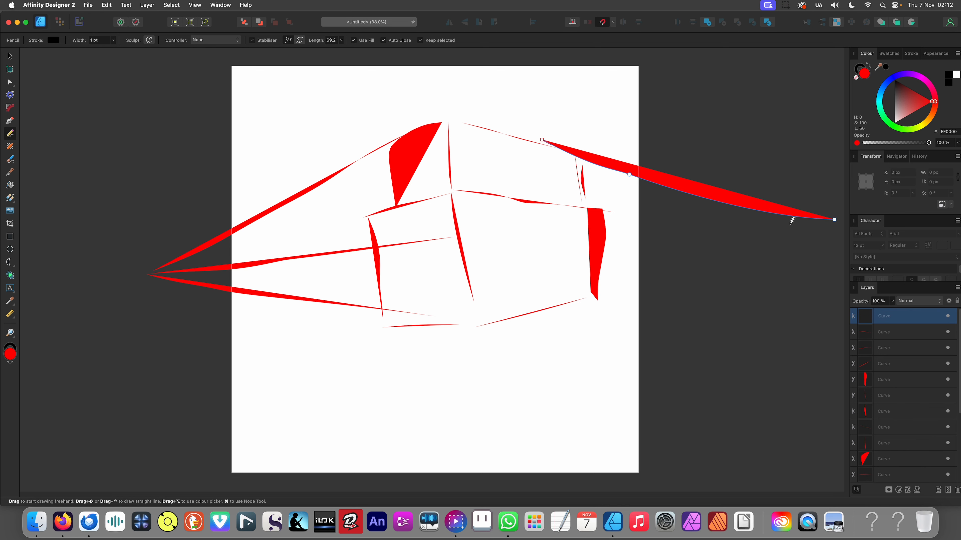
pyautogui.moveTo(836, 221)
pyautogui.mouseDown()
pyautogui.moveTo(620, 217)
pyautogui.moveTo(485, 191)
pyautogui.mouseUp()
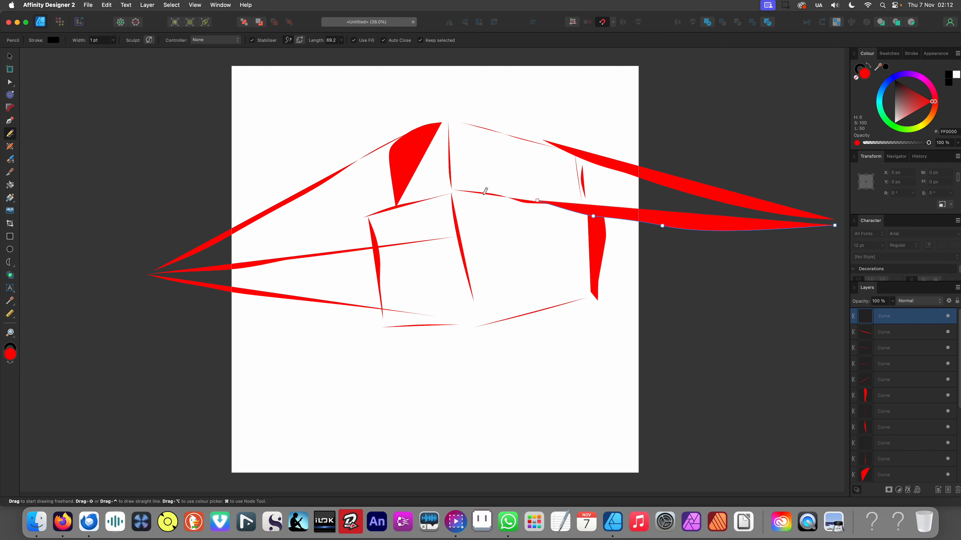
pyautogui.moveTo(836, 227); pyautogui.dragTo(455, 326)
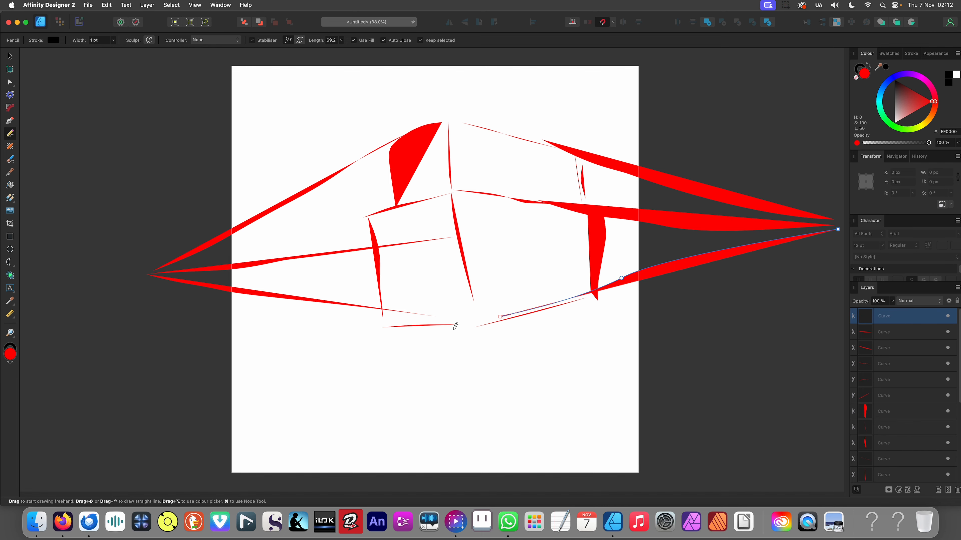
pyautogui.hscroll(5, 729, 195)
pyautogui.scroll(-2, 630, 203)
pyautogui.hscroll(-5, 629, 203)
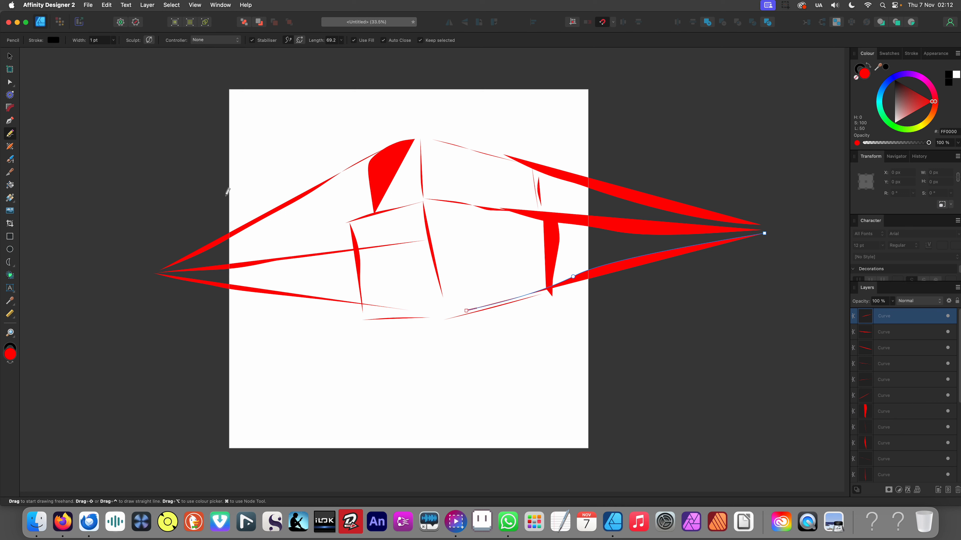
# Undo the last perspective line and delete all the sketched curves from the document
pyautogui.press('super+z')
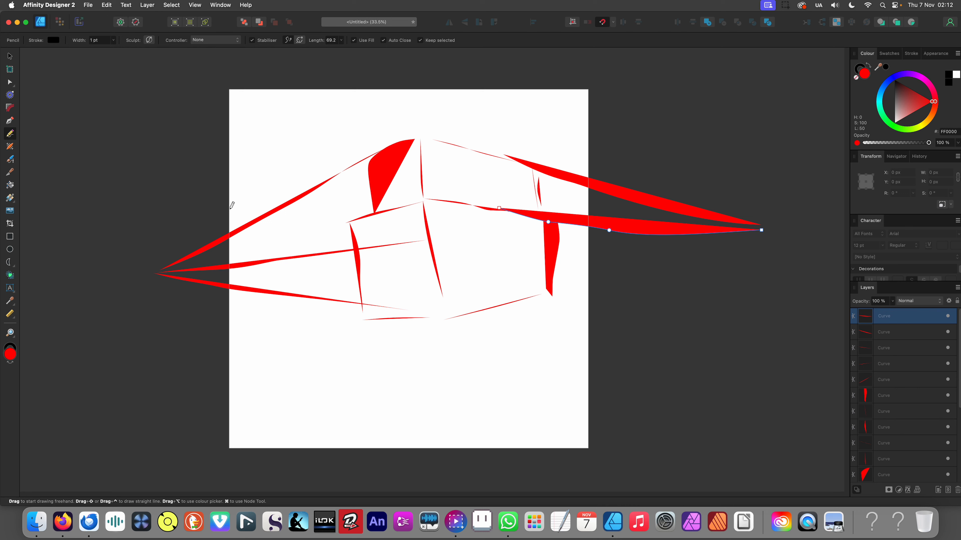
pyautogui.press('v')
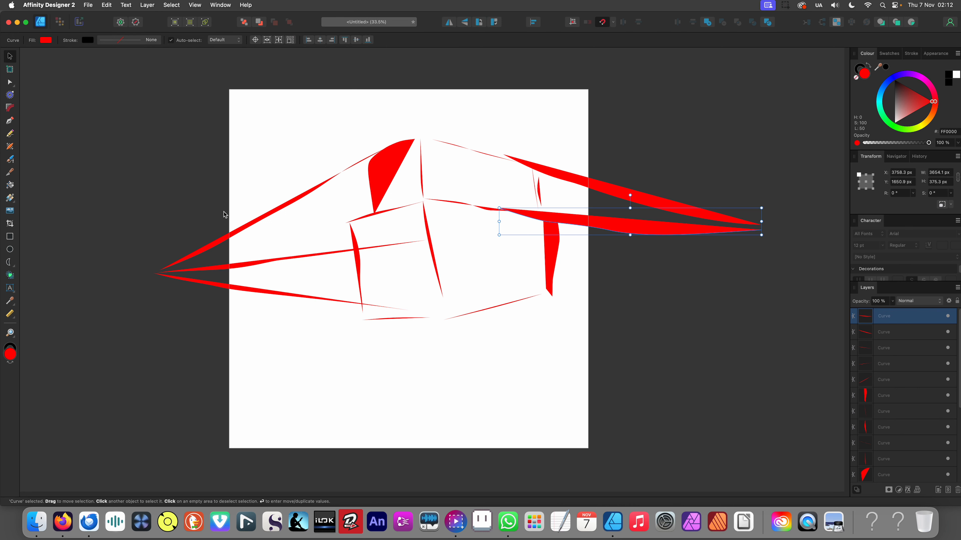
pyautogui.press('super+a')
pyautogui.press('BackSpace')
pyautogui.scroll(-2, 295, 241)
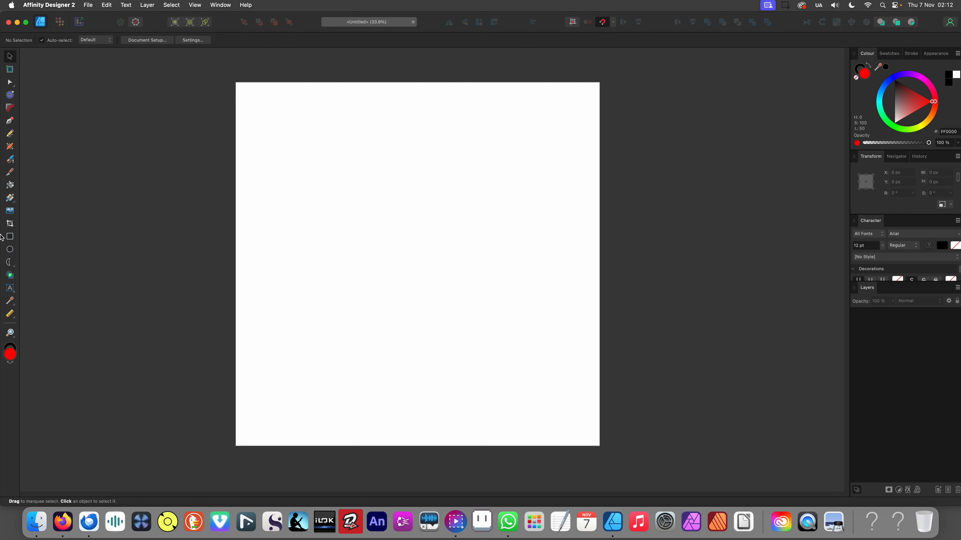
# Draw a black rectangle about 2769 by 2516 px and move it slightly down in the middle of the page
pyautogui.click(10, 237)
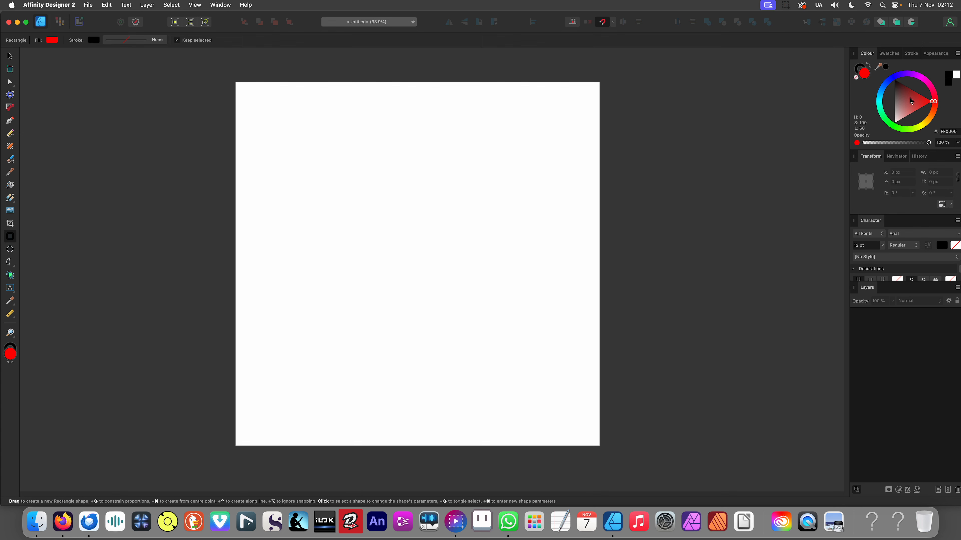
pyautogui.moveTo(911, 101); pyautogui.dragTo(889, 57)
pyautogui.moveTo(316, 200); pyautogui.dragTo(518, 383)
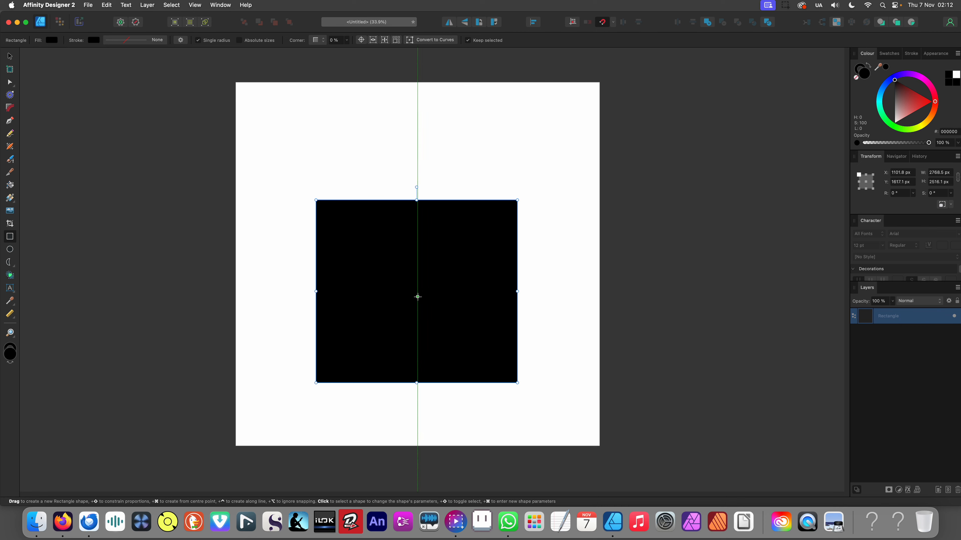
pyautogui.press('v')
pyautogui.moveTo(420, 298); pyautogui.dragTo(431, 316)
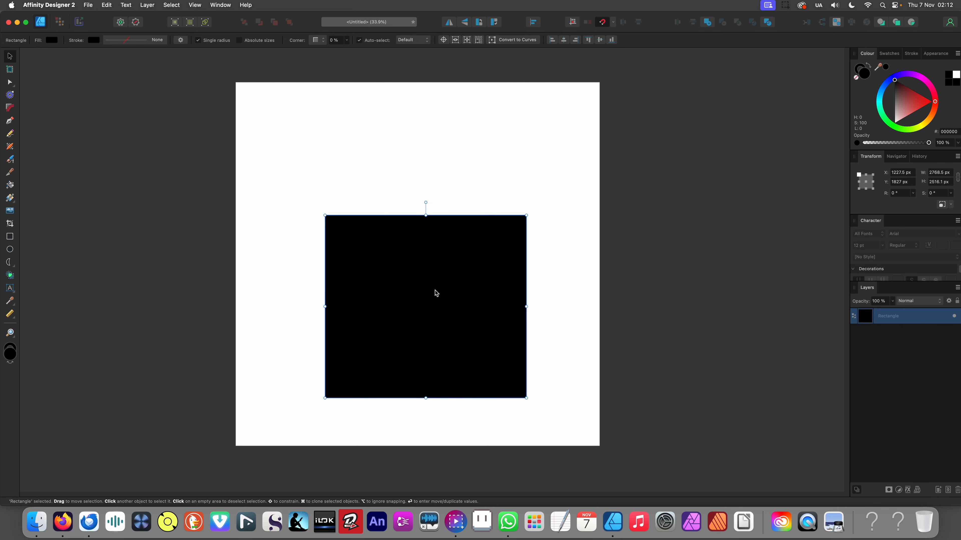
# Convert the rectangle to curves and pull both lower corner nodes inward so the sides taper toward the base
pyautogui.rightClick(427, 287)
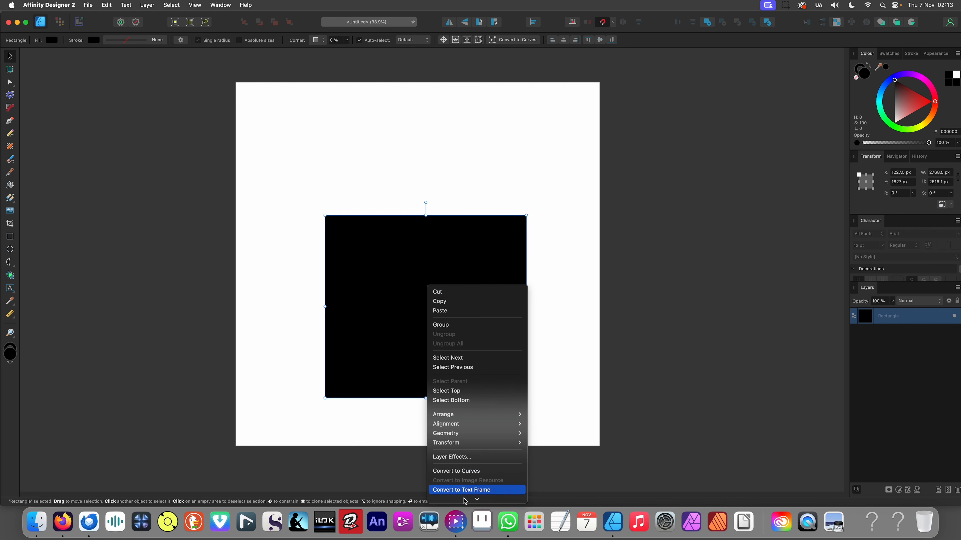
pyautogui.click(468, 435)
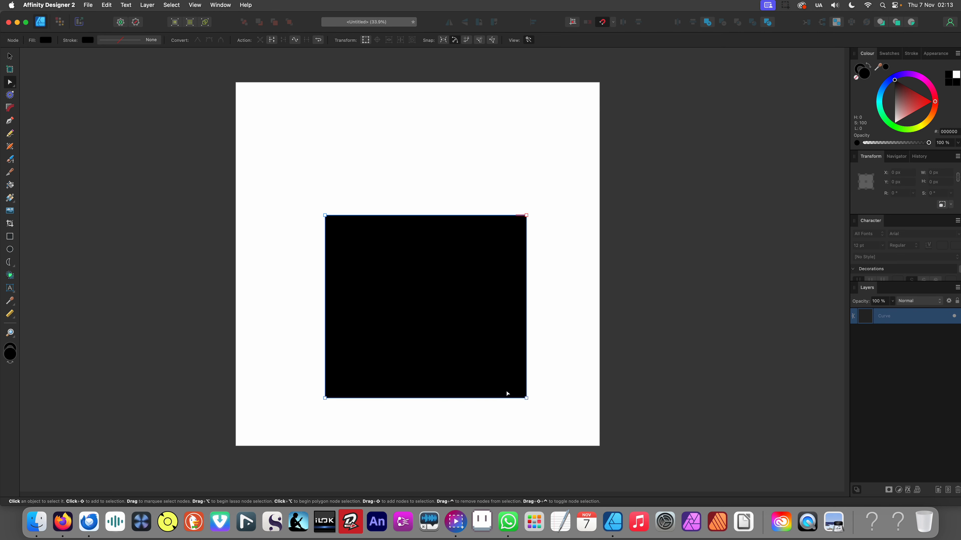
pyautogui.moveTo(526, 398)
pyautogui.mouseDown()
pyautogui.moveTo(504, 400)
pyautogui.moveTo(515, 399)
pyautogui.mouseUp()
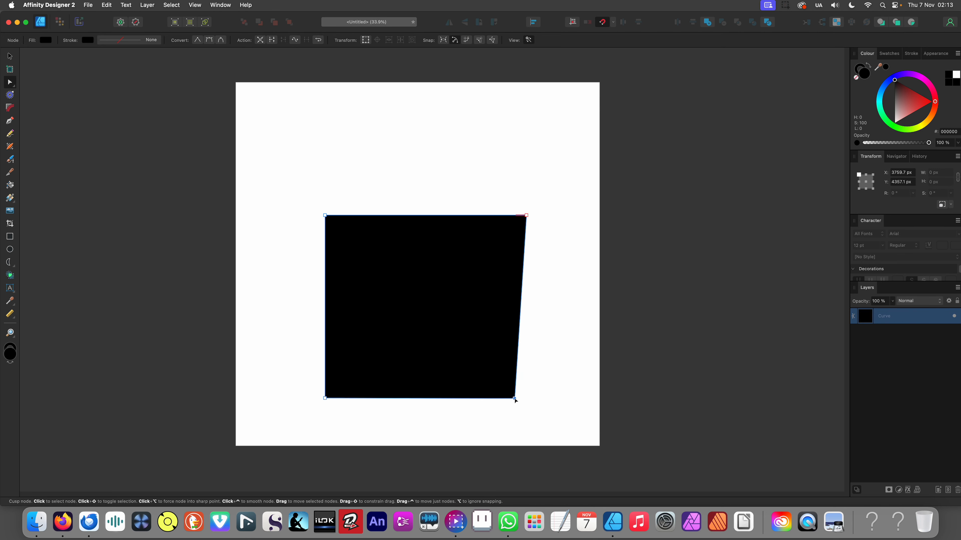
pyautogui.moveTo(325, 398); pyautogui.dragTo(338, 398)
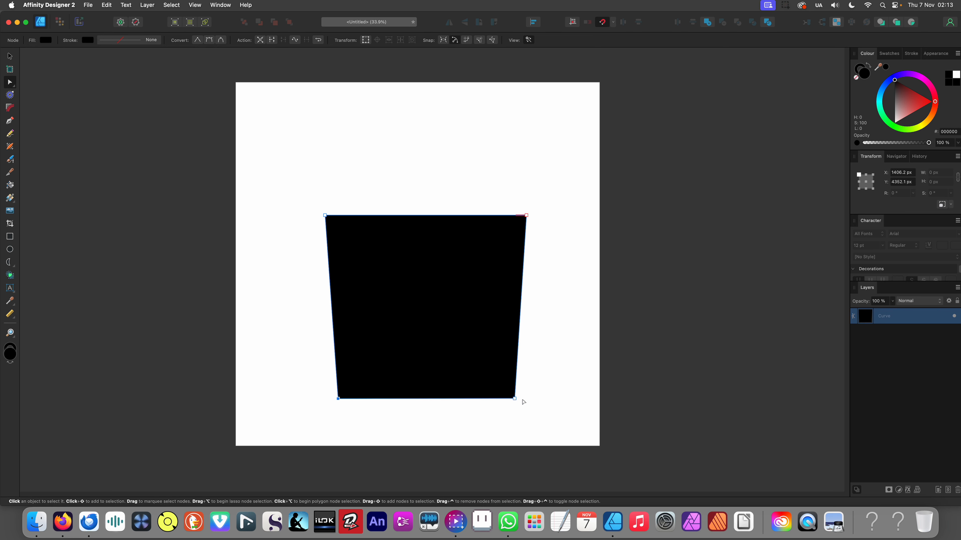
pyautogui.moveTo(515, 398); pyautogui.dragTo(508, 400)
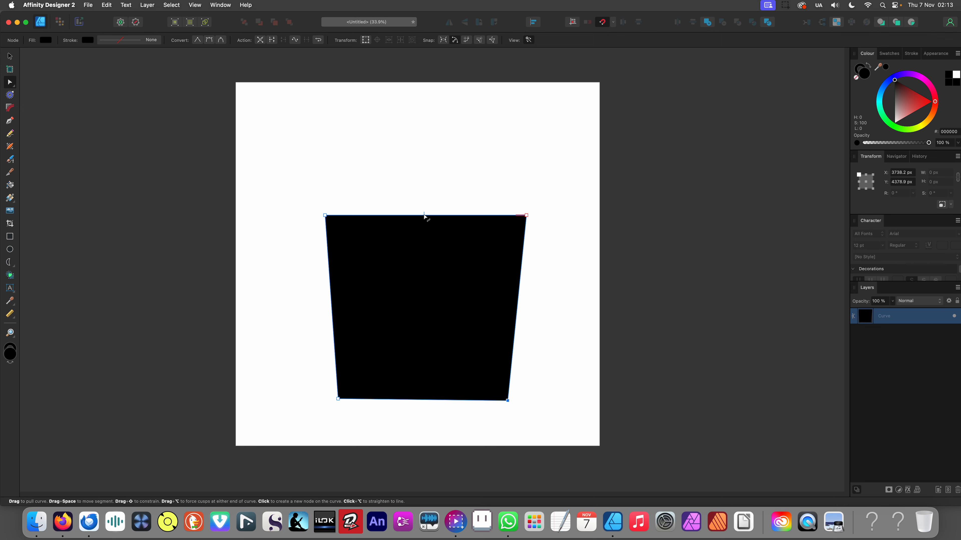
# Bow the tapered shape's upper edge slightly upward and reposition the shape near the middle of the page
pyautogui.moveTo(425, 215); pyautogui.dragTo(435, 210)
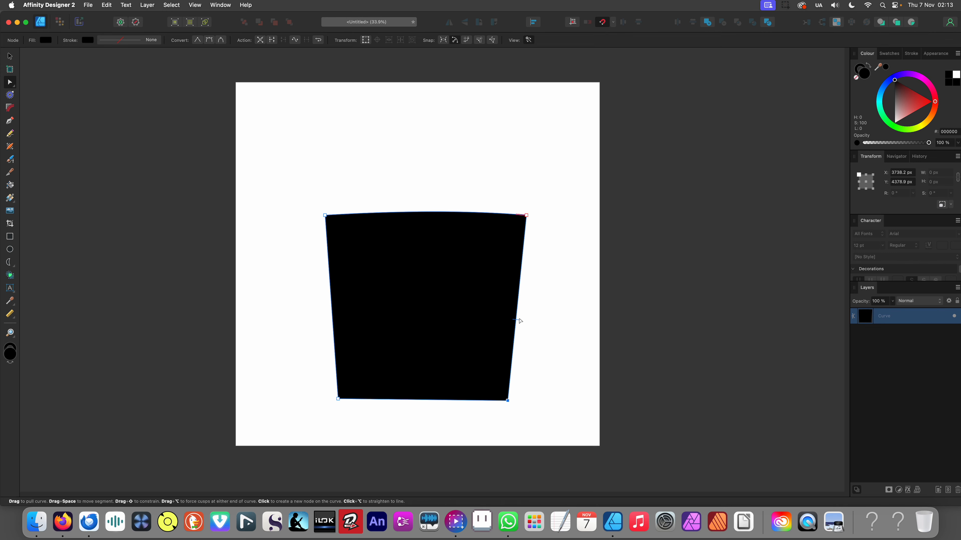
pyautogui.press('v')
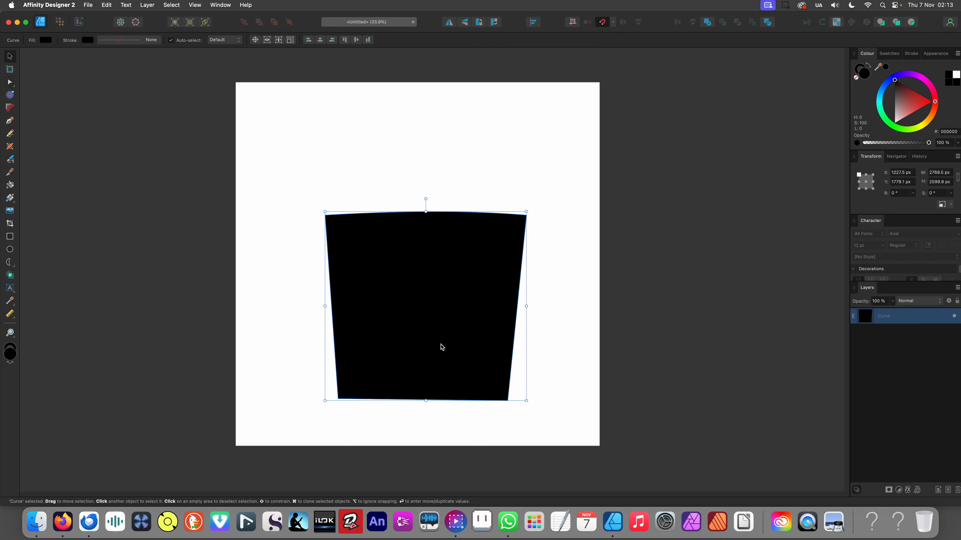
pyautogui.moveTo(439, 343)
pyautogui.mouseDown()
pyautogui.moveTo(423, 346)
pyautogui.moveTo(441, 338)
pyautogui.mouseUp()
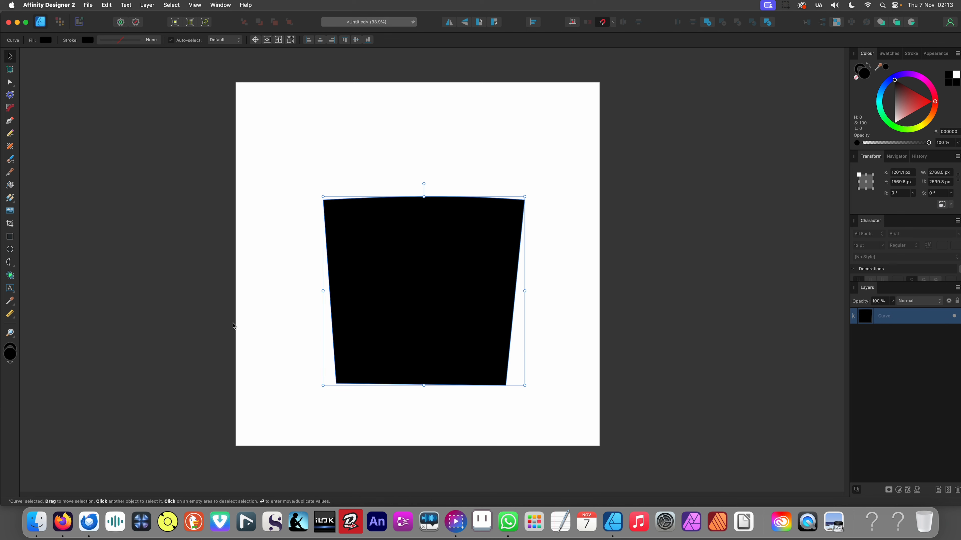
pyautogui.click(264, 320)
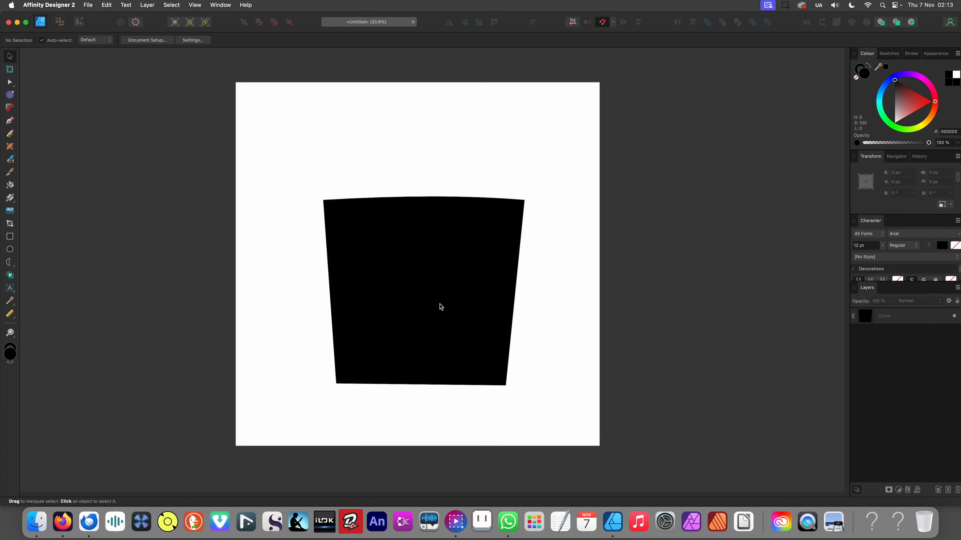
pyautogui.moveTo(441, 304); pyautogui.dragTo(436, 307)
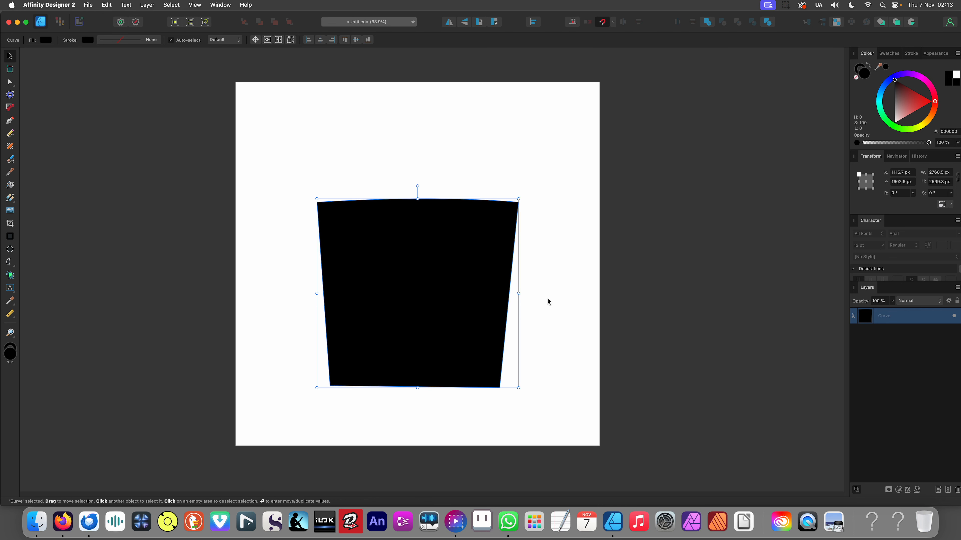
pyautogui.click(310, 304)
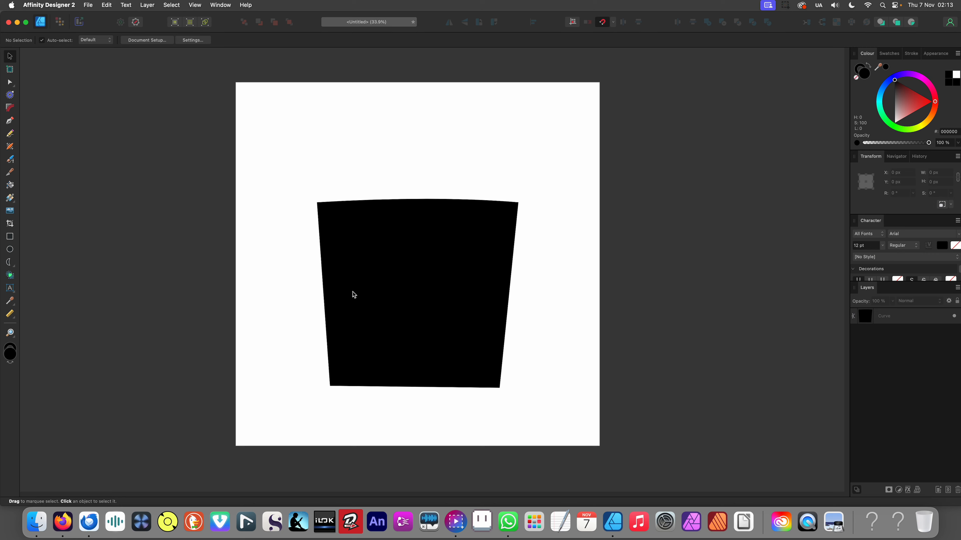
# Scale the tapered shape down to about 2471 by 2320 px and move it to the lower part of the page
pyautogui.click(372, 284)
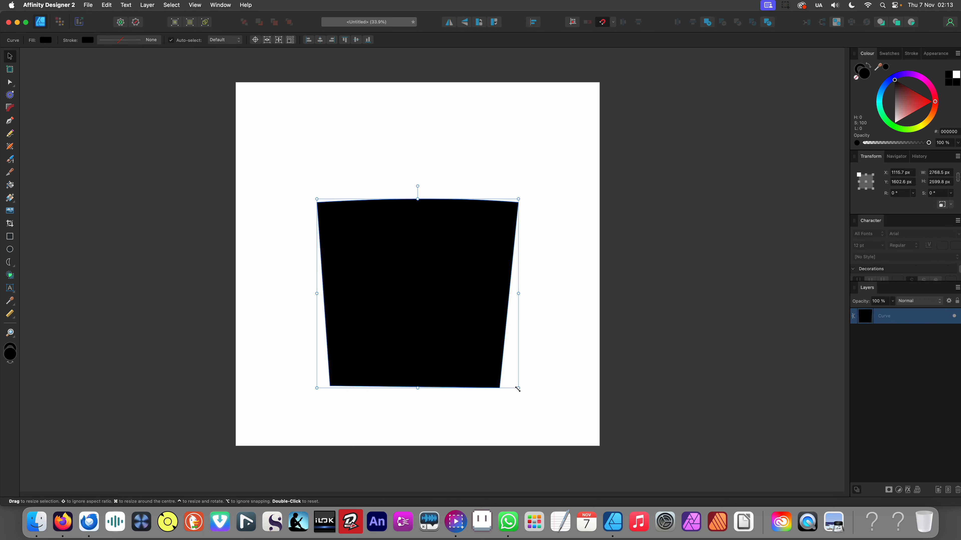
pyautogui.moveTo(518, 389); pyautogui.dragTo(497, 368)
pyautogui.moveTo(393, 296); pyautogui.dragTo(408, 338)
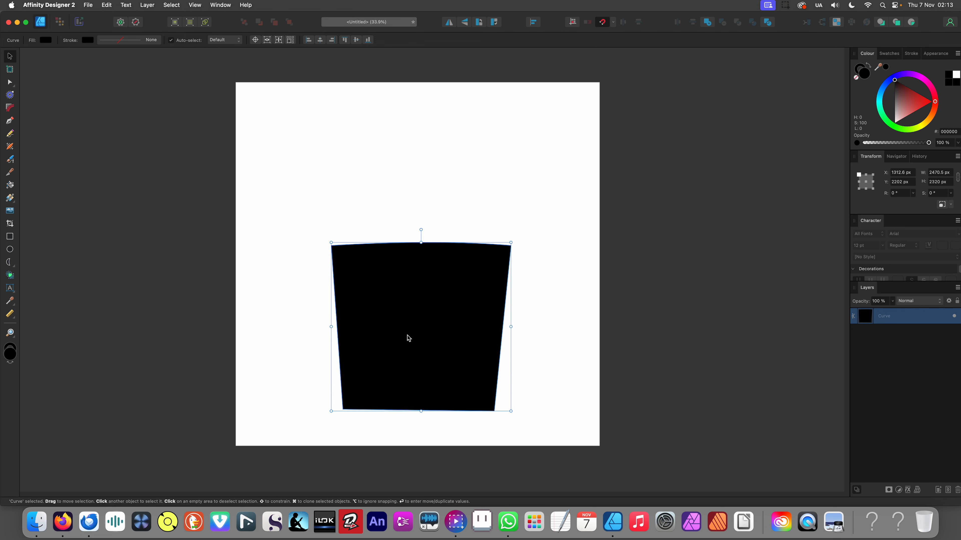
pyautogui.click(538, 310)
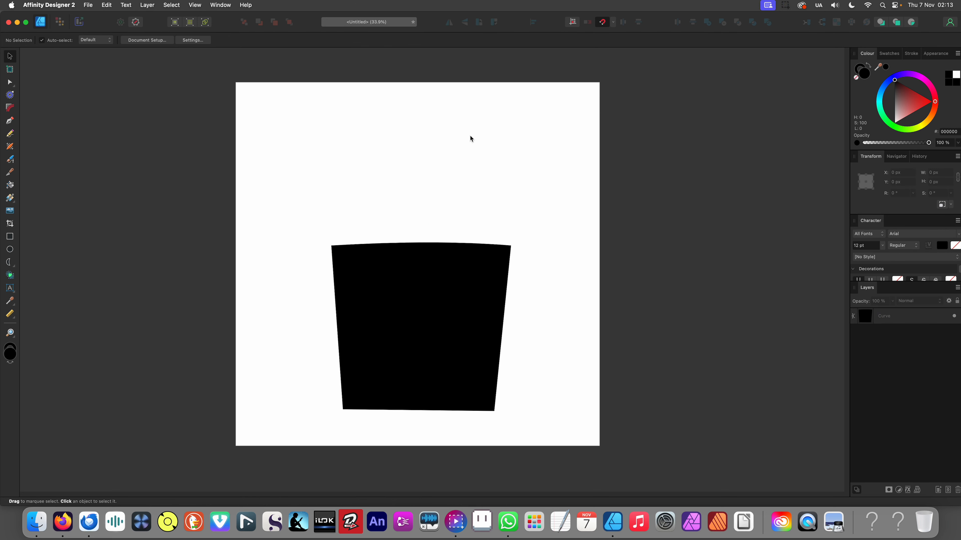
# Draw a black tower rectangle about 1058 by 1341 px overlapping the tapered block's upper edge and place it centrally above the block
pyautogui.click(10, 236)
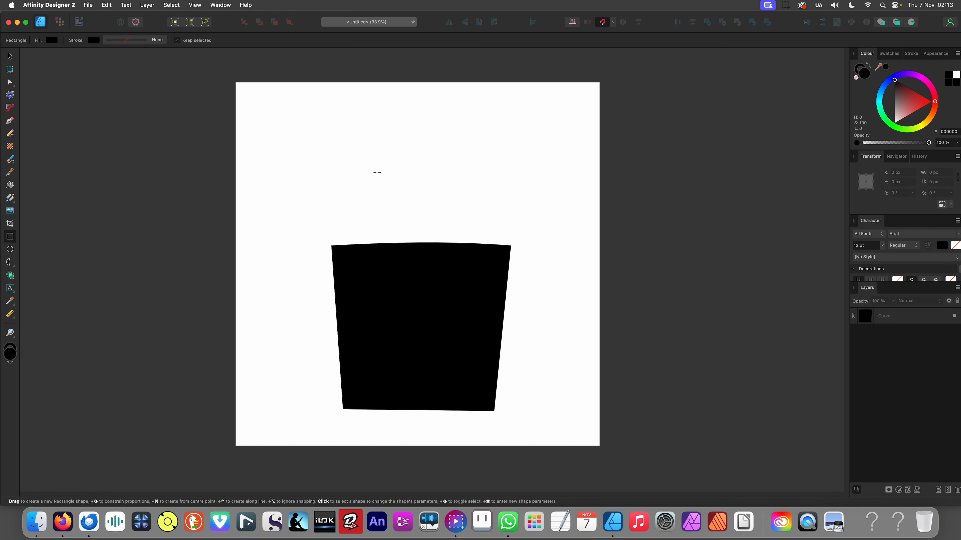
pyautogui.moveTo(377, 172); pyautogui.dragTo(455, 270)
pyautogui.press('v')
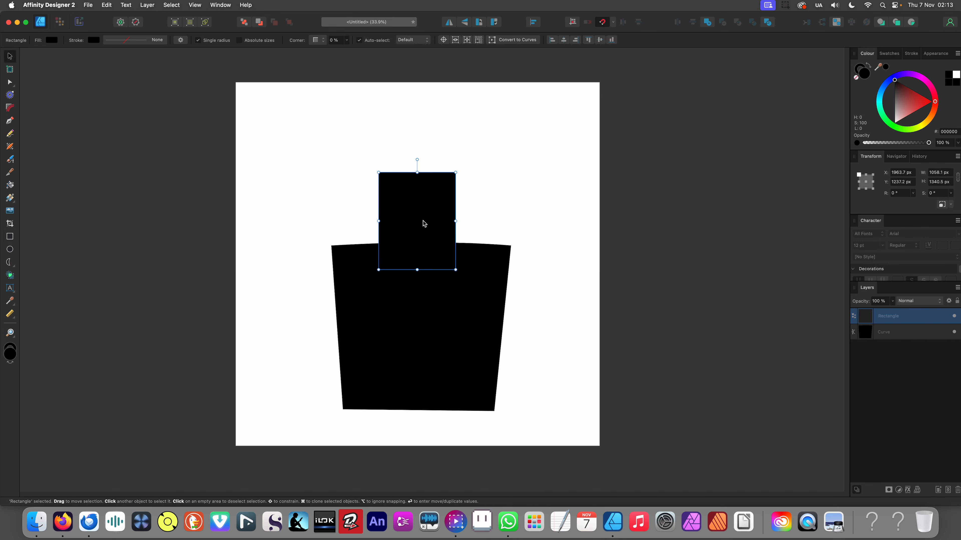
pyautogui.moveTo(424, 223)
pyautogui.mouseDown()
pyautogui.moveTo(362, 225)
pyautogui.moveTo(476, 225)
pyautogui.moveTo(401, 210)
pyautogui.moveTo(433, 222)
pyautogui.mouseUp()
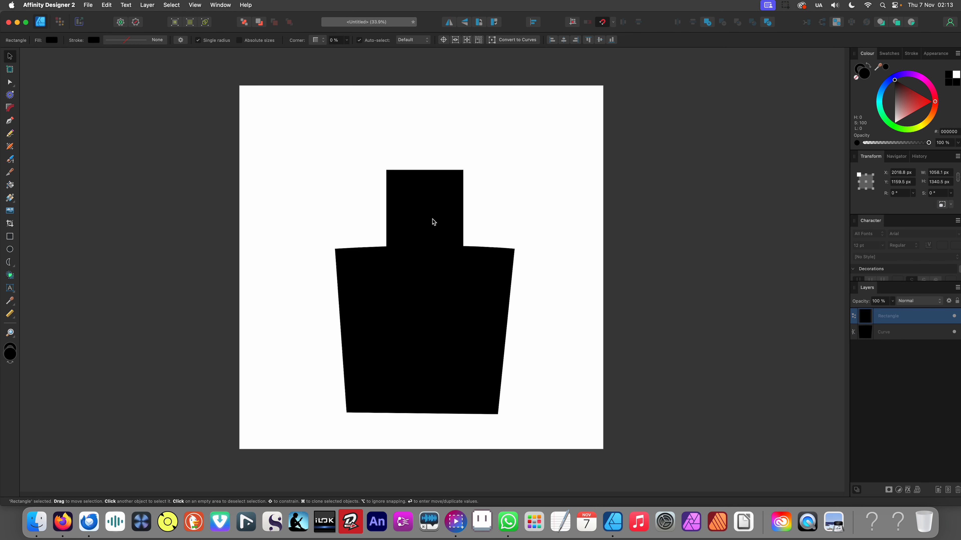
# Move the tower rectangle and the tapered block together down toward the page's lower edge
pyautogui.moveTo(594, 401); pyautogui.dragTo(332, 205)
pyautogui.moveTo(415, 260)
pyautogui.mouseDown()
pyautogui.moveTo(425, 290)
pyautogui.moveTo(418, 276)
pyautogui.mouseUp()
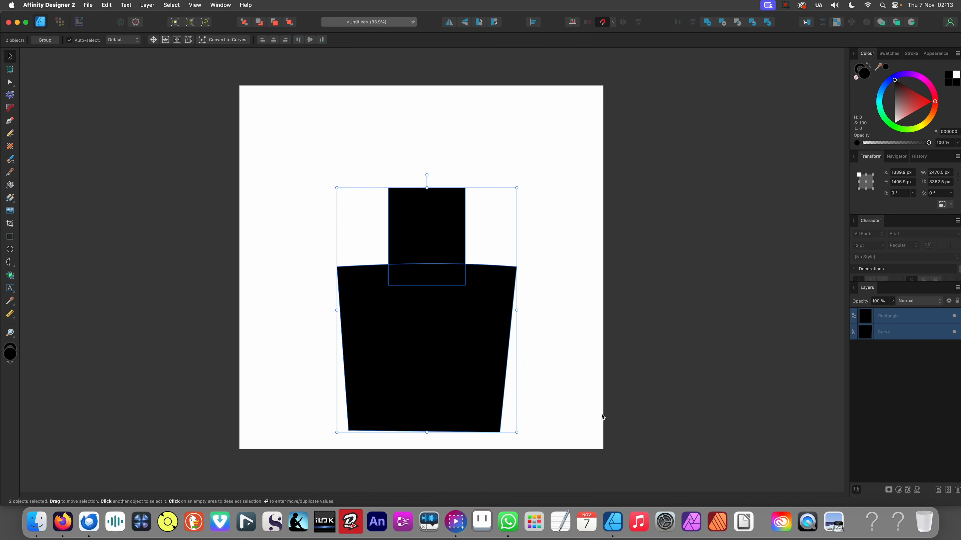
pyautogui.click(524, 427)
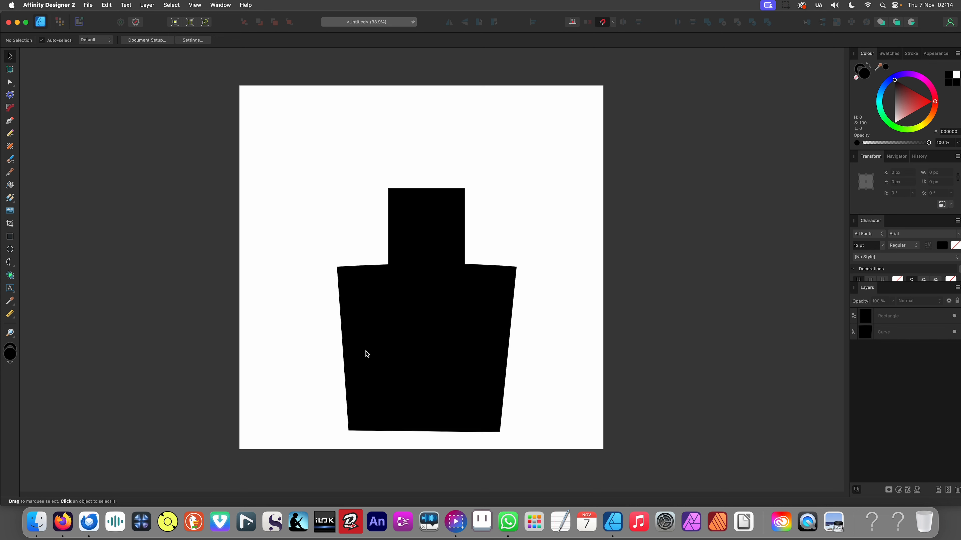
pyautogui.scroll(1, 397, 271)
pyautogui.hscroll(-2, 407, 271)
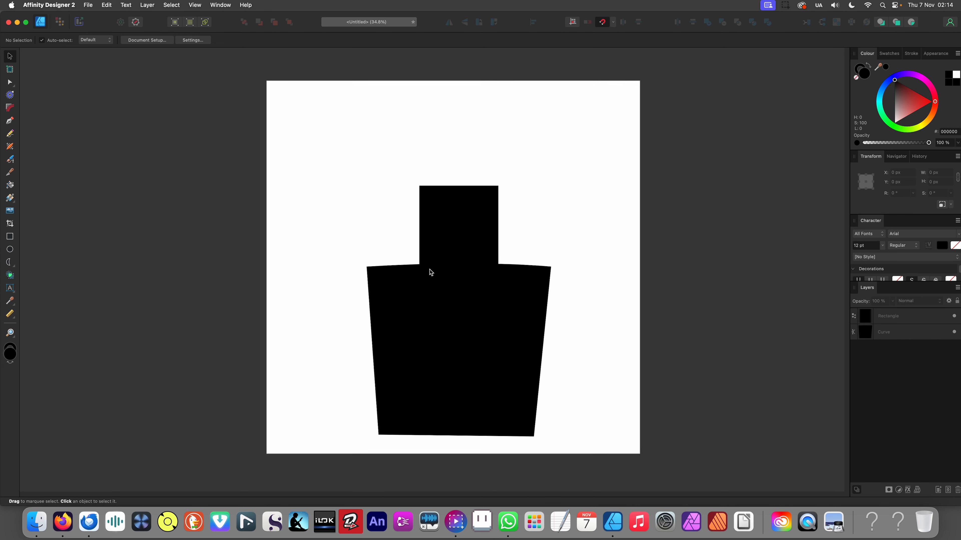
pyautogui.hscroll(1, 431, 272)
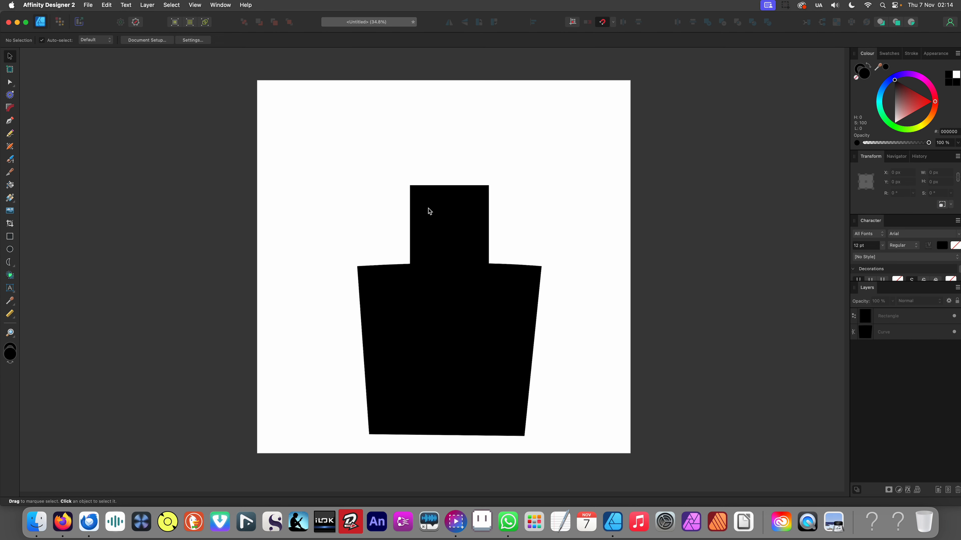
pyautogui.moveTo(428, 207); pyautogui.dragTo(408, 229)
pyautogui.scroll(2, 411, 200)
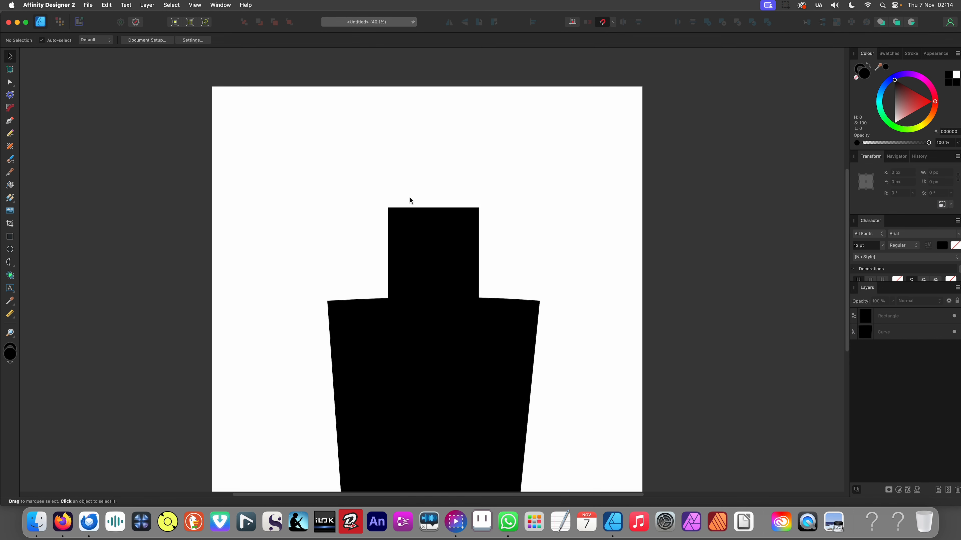
pyautogui.scroll(-1, 408, 197)
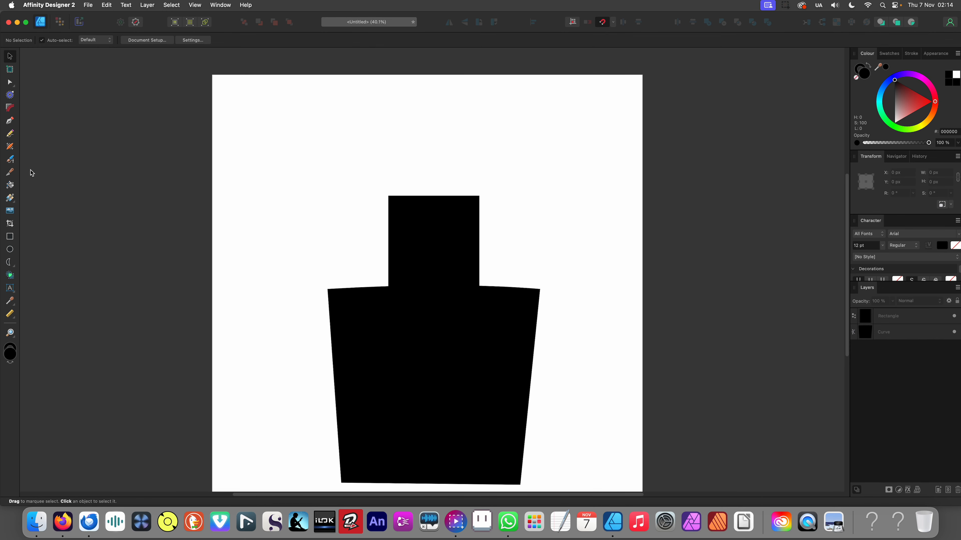
pyautogui.scroll(1, 407, 193)
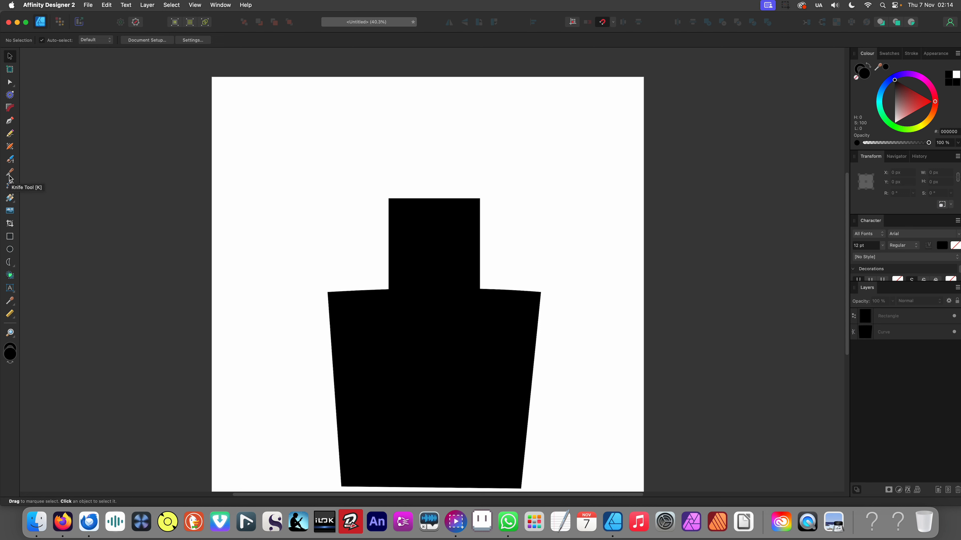
pyautogui.click(10, 133)
pyautogui.moveTo(375, 169)
pyautogui.mouseDown()
pyautogui.moveTo(449, 106)
pyautogui.moveTo(488, 186)
pyautogui.moveTo(468, 153)
pyautogui.moveTo(412, 160)
pyautogui.moveTo(352, 187)
pyautogui.mouseUp()
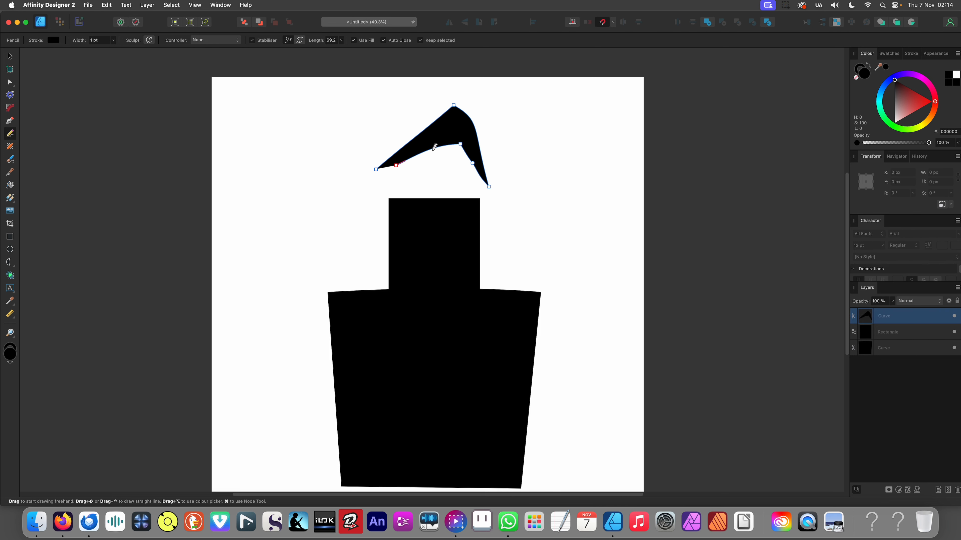
pyautogui.press('super+z')
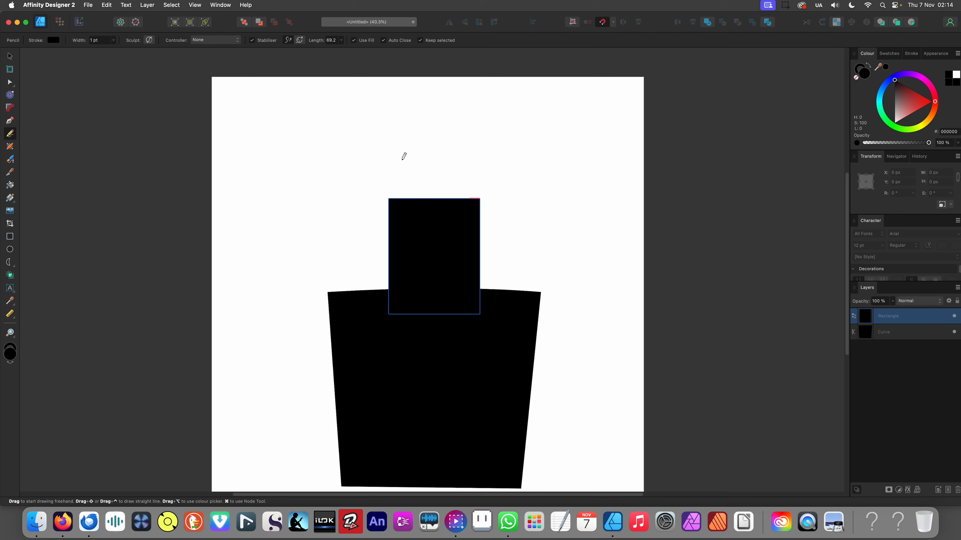
pyautogui.press('v')
pyautogui.click(375, 173)
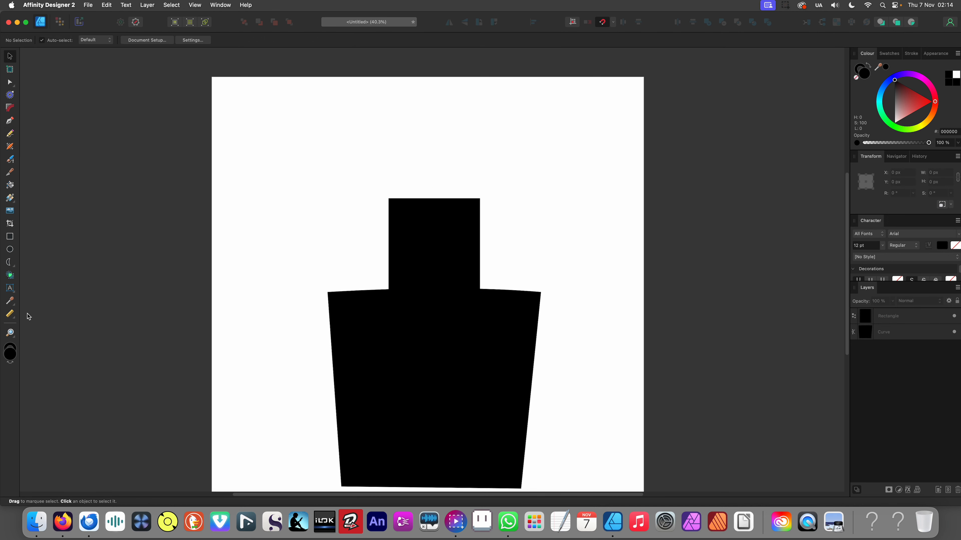
# Draw a black triangle about 1219 by 1563 px and place it over the tower as a pointed, overhanging roof
pyautogui.click(13, 267)
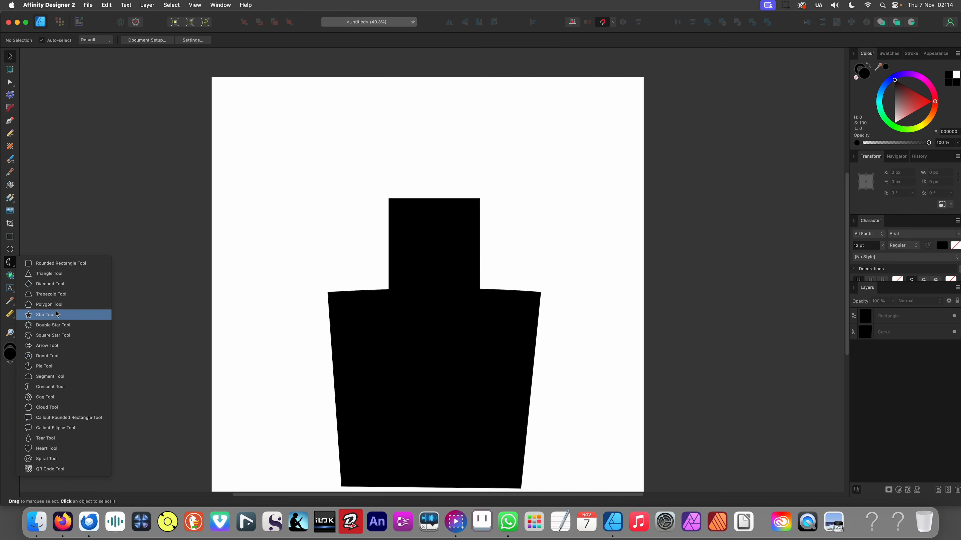
pyautogui.click(57, 274)
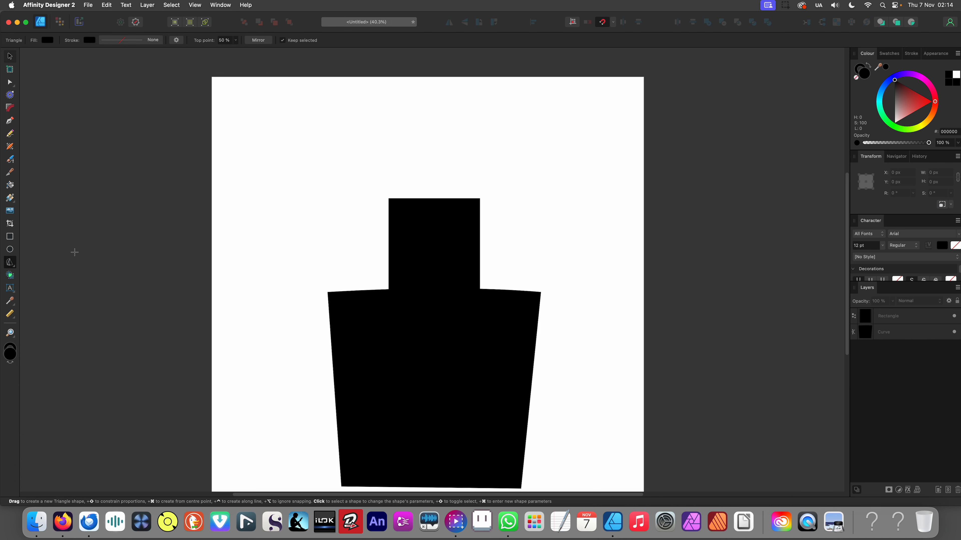
pyautogui.moveTo(382, 116); pyautogui.dragTo(487, 251)
pyautogui.moveTo(449, 217); pyautogui.dragTo(333, 215)
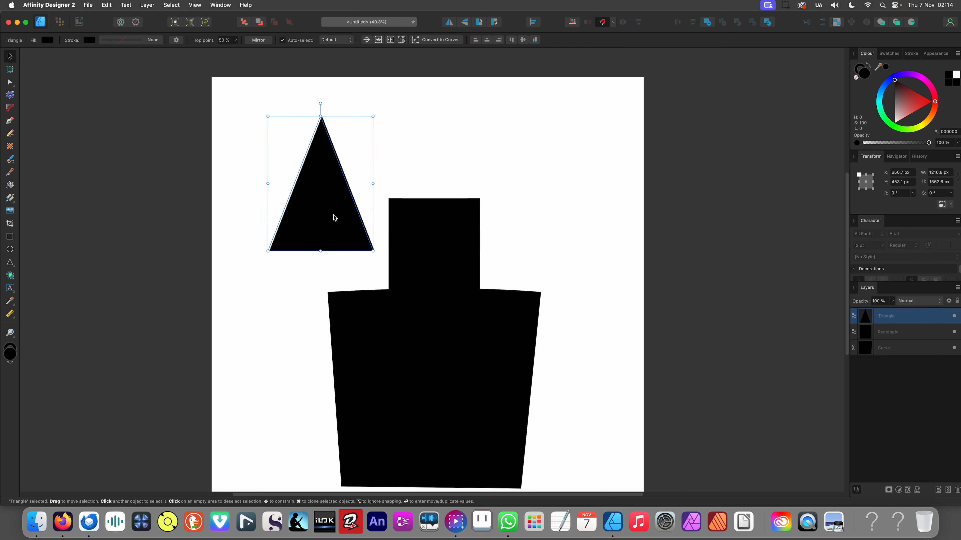
pyautogui.moveTo(320, 251); pyautogui.dragTo(451, 213)
# Scale all three shapes together down to about 1935 by 3698 px and move them to the middle of the page
pyautogui.scroll(-3, 475, 237)
pyautogui.moveTo(574, 455); pyautogui.dragTo(354, 171)
pyautogui.moveTo(525, 419); pyautogui.dragTo(492, 355)
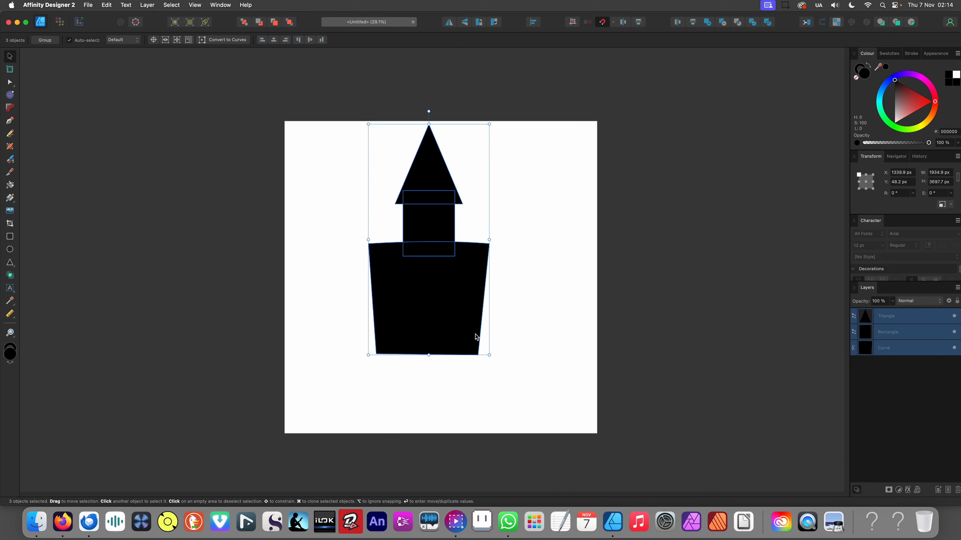
pyautogui.moveTo(451, 319); pyautogui.dragTo(457, 353)
pyautogui.click(563, 284)
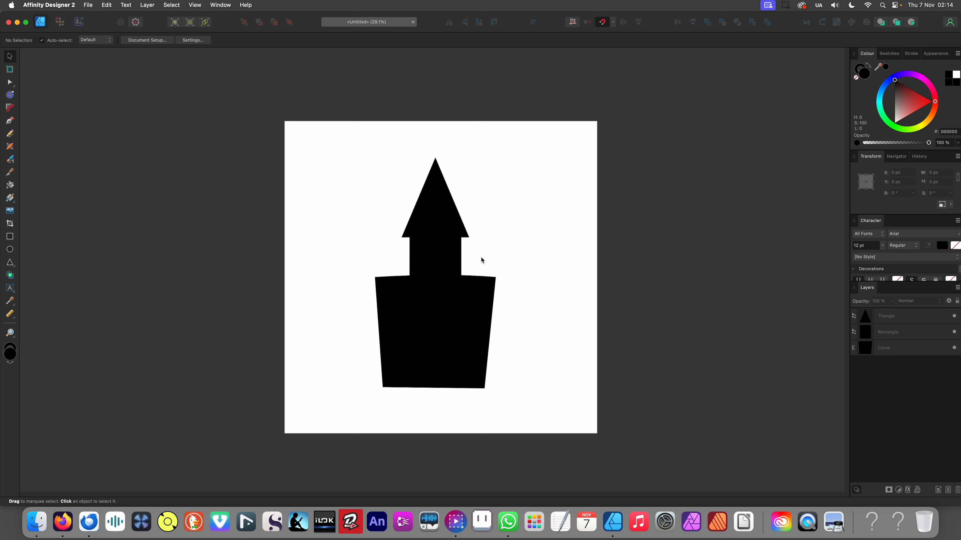
# Lower the tower rectangle's upper edge to just below the roof, making the tower about 778 px high
pyautogui.scroll(4, 481, 257)
pyautogui.scroll(2, 503, 274)
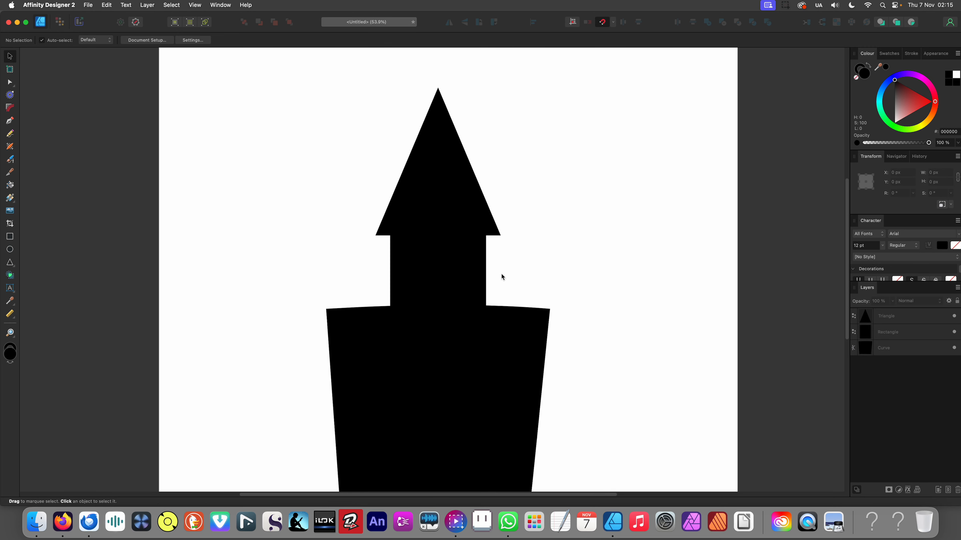
pyautogui.hscroll(-2, 540, 276)
pyautogui.click(482, 230)
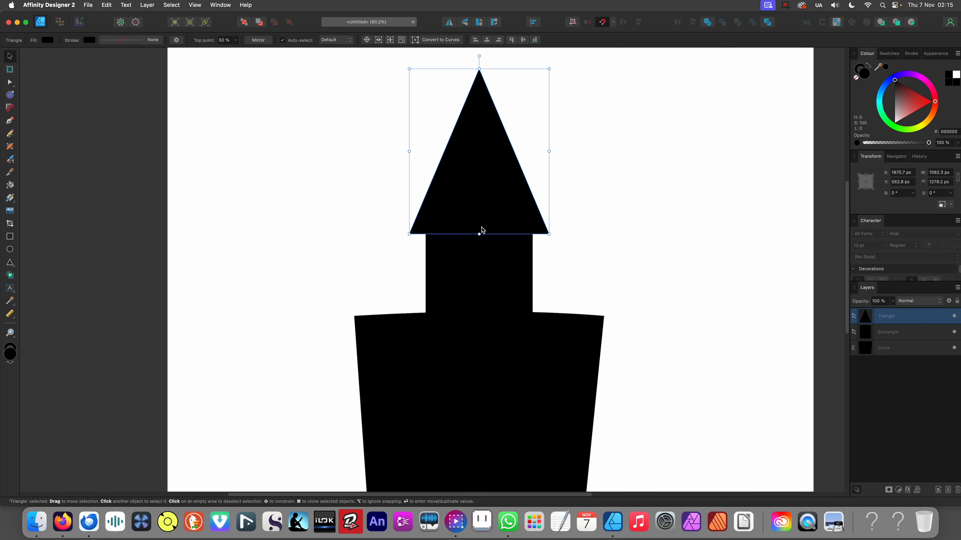
pyautogui.click(468, 248)
pyautogui.moveTo(478, 194); pyautogui.dragTo(478, 241)
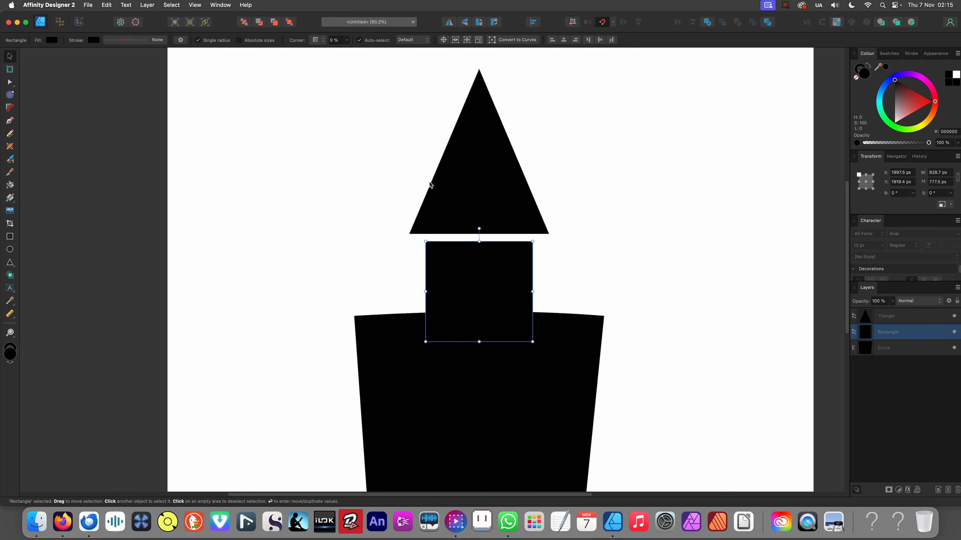
# Convert the roof triangle to curves and bow its base slightly upward
pyautogui.click(480, 214)
pyautogui.rightClick(485, 211)
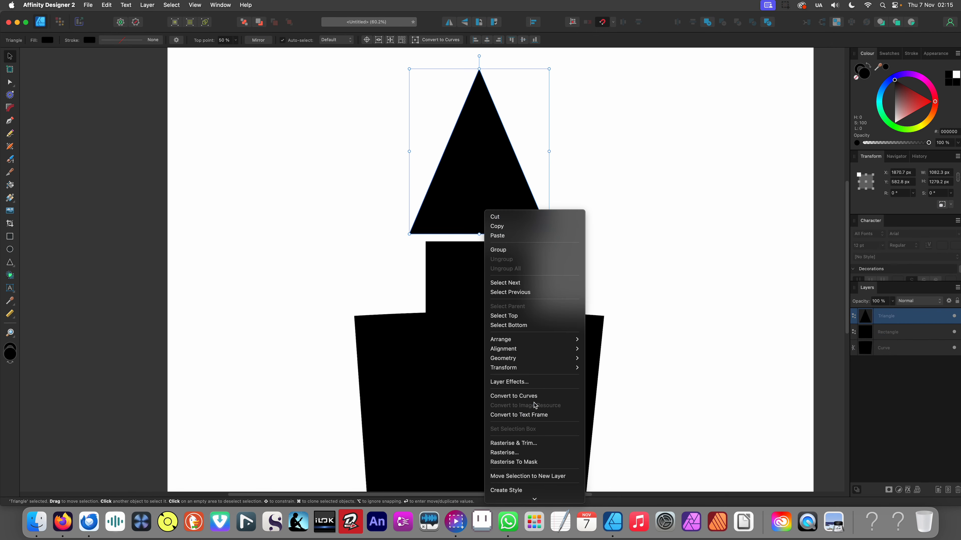
pyautogui.click(534, 396)
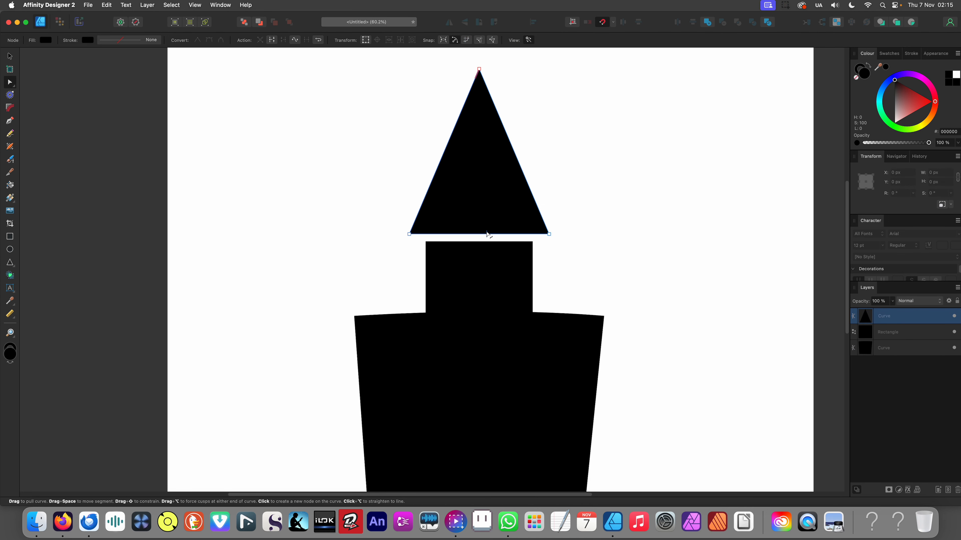
pyautogui.moveTo(487, 233); pyautogui.dragTo(489, 227)
# Draw a flat freehand oval with the Pencil tool beneath the roof's curved base and fill it with red FF0000
pyautogui.scroll(-3, 474, 243)
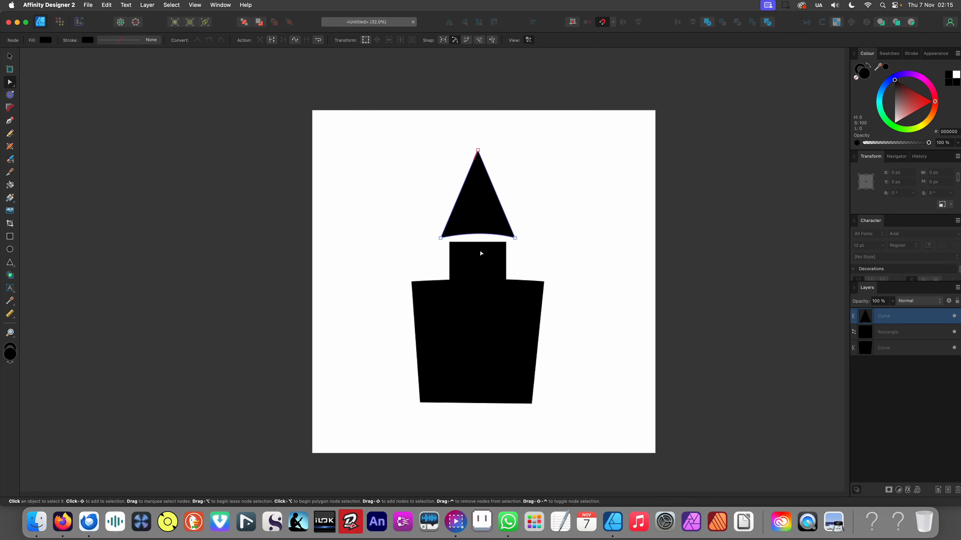
pyautogui.scroll(2, 480, 254)
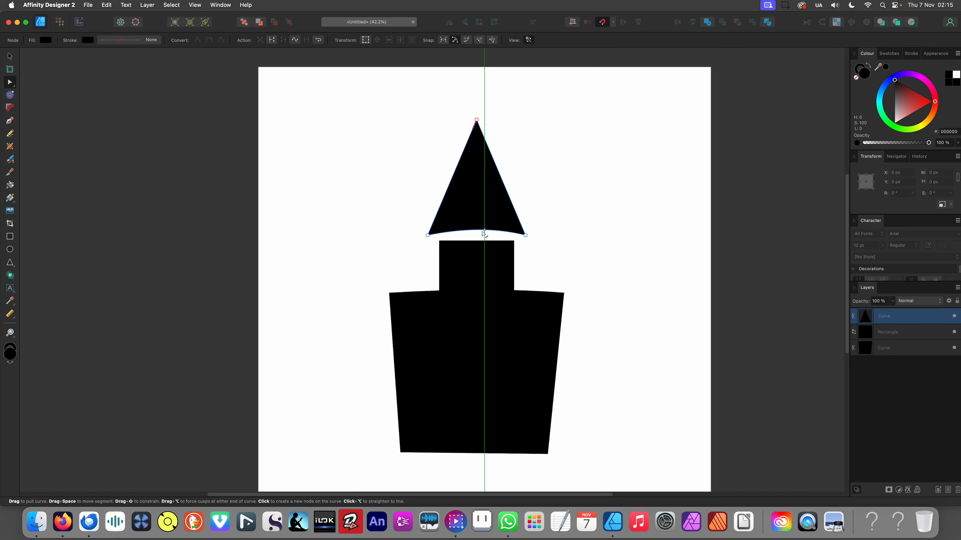
pyautogui.scroll(5, 463, 239)
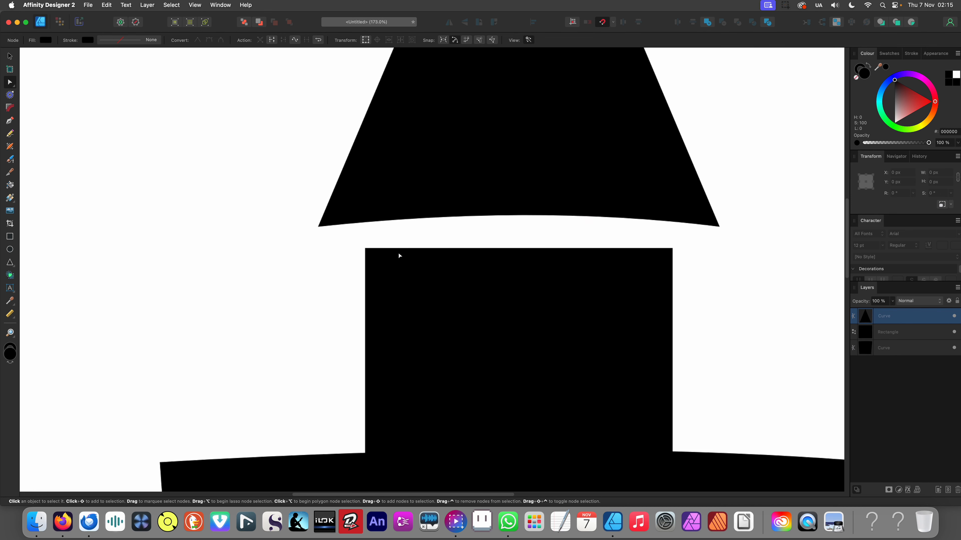
pyautogui.click(316, 248)
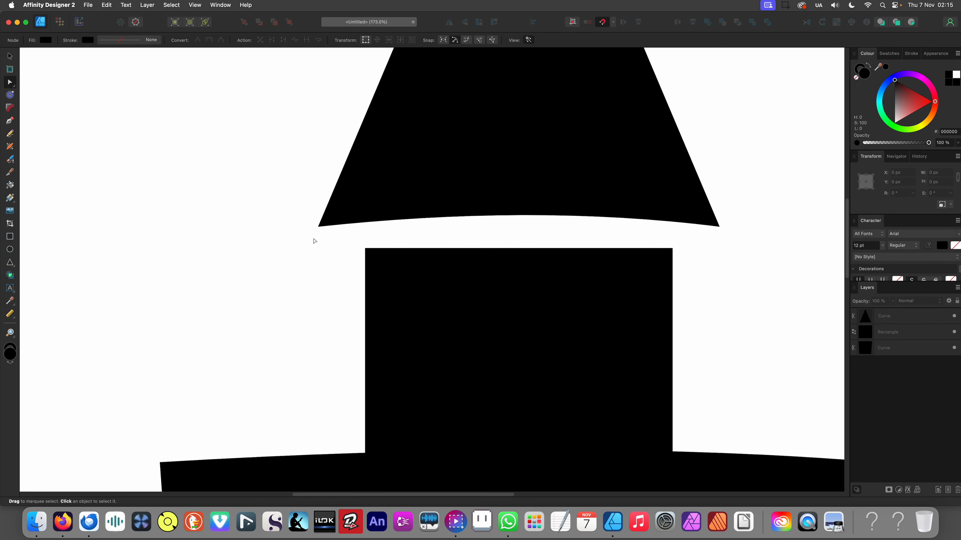
pyautogui.press('n')
pyautogui.moveTo(362, 258)
pyautogui.mouseDown()
pyautogui.moveTo(558, 271)
pyautogui.moveTo(719, 238)
pyautogui.moveTo(743, 219)
pyautogui.moveTo(714, 208)
pyautogui.moveTo(501, 214)
pyautogui.moveTo(323, 236)
pyautogui.mouseUp()
pyautogui.moveTo(912, 102); pyautogui.dragTo(932, 101)
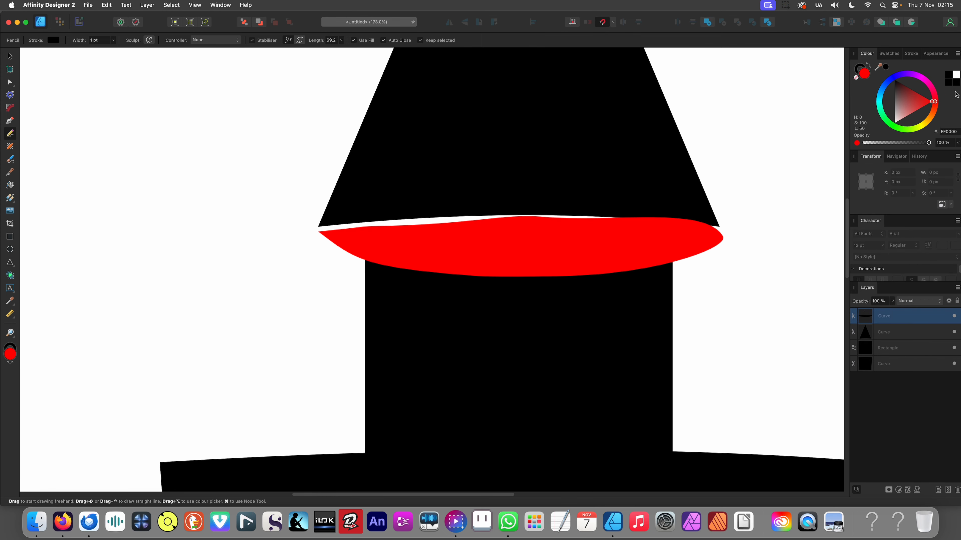
# Shorten the tower from above to about 543 px high and delete the red oval under the roof
pyautogui.press('v')
pyautogui.click(444, 309)
pyautogui.scroll(-1, 444, 310)
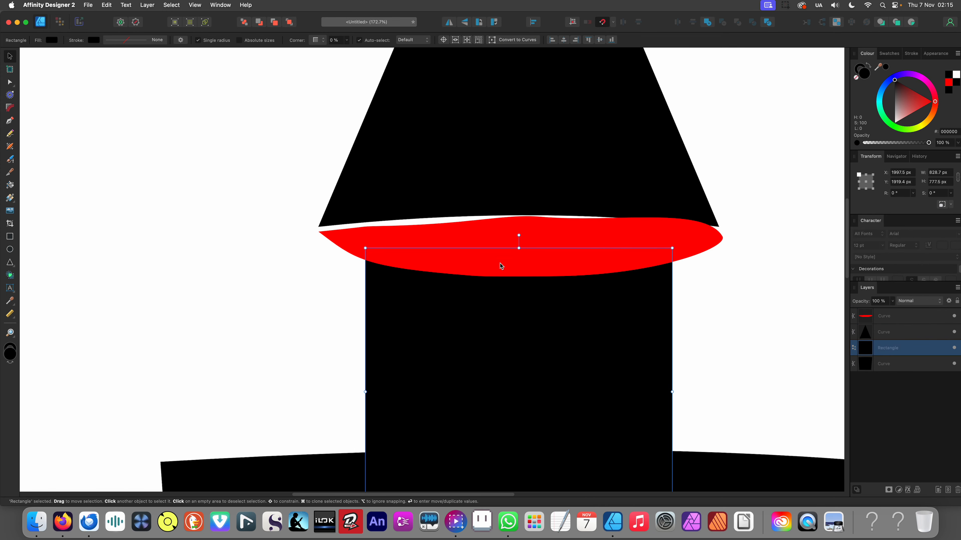
pyautogui.moveTo(518, 261); pyautogui.dragTo(519, 335)
pyautogui.scroll(-5, 531, 309)
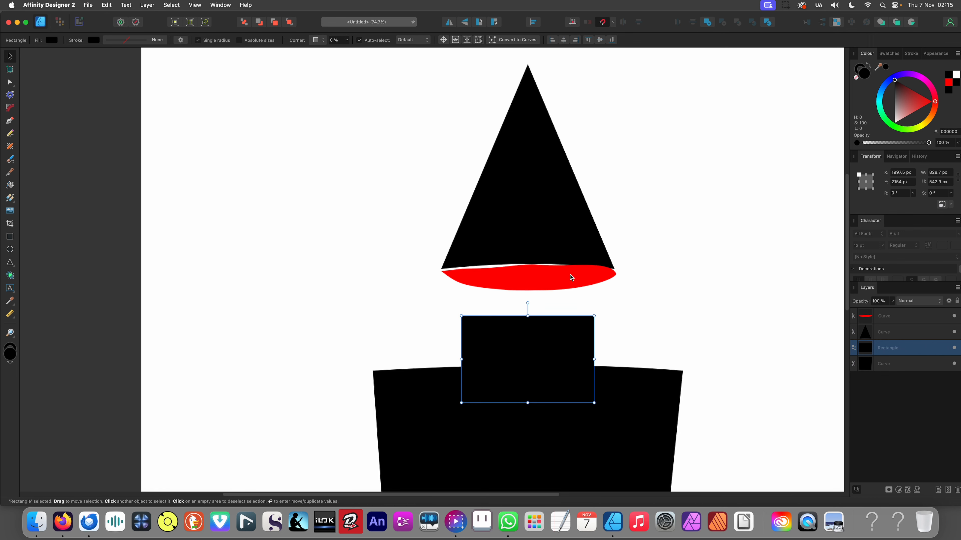
pyautogui.scroll(-2, 532, 264)
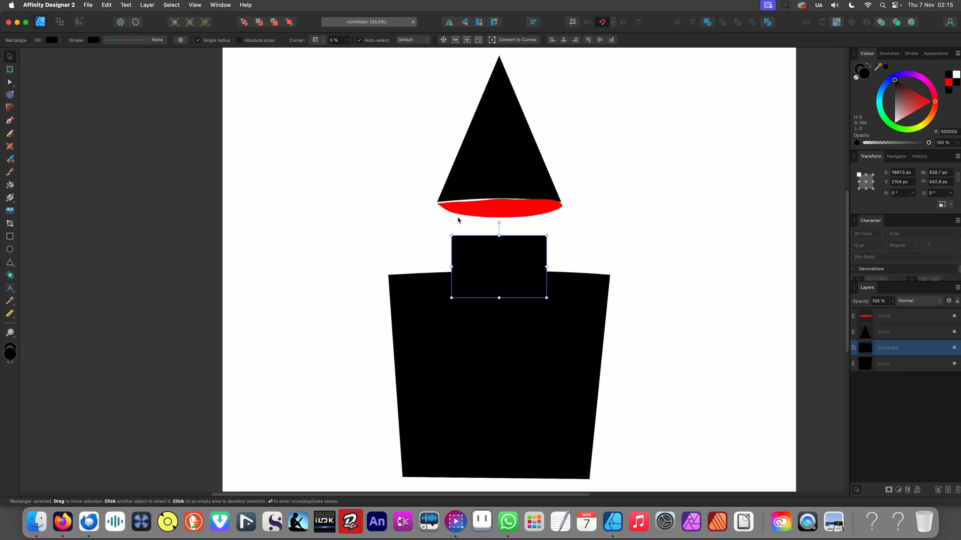
pyautogui.click(469, 217)
pyautogui.press('Delete')
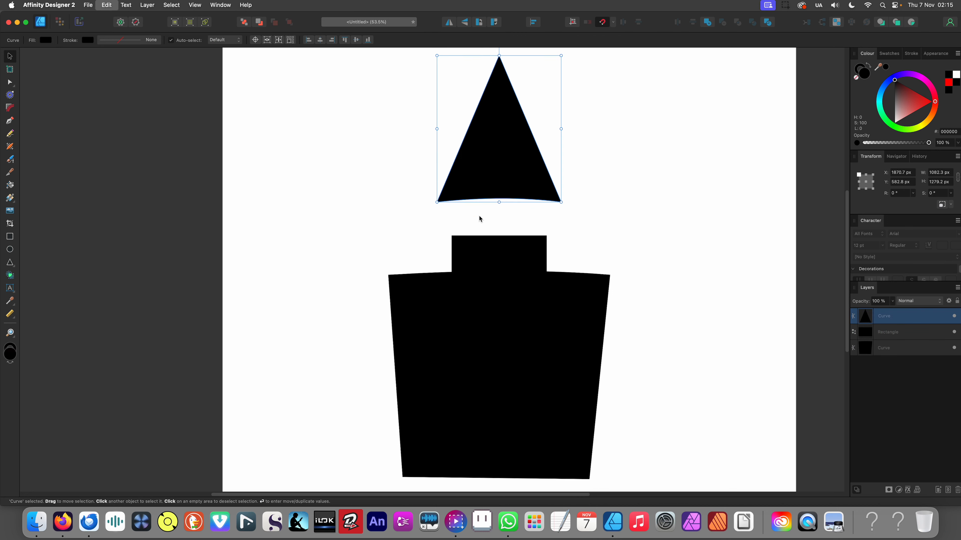
# Extend the tower rectangle's upper edge up into the roof to close the gap beneath the curved base
pyautogui.click(494, 251)
pyautogui.moveTo(499, 235); pyautogui.dragTo(504, 193)
pyautogui.click(577, 229)
pyautogui.moveTo(543, 218); pyautogui.dragTo(534, 234)
# Bend both sloping sides of the tower roof inward and shift its peak up and slightly left
pyautogui.scroll(5, 498, 193)
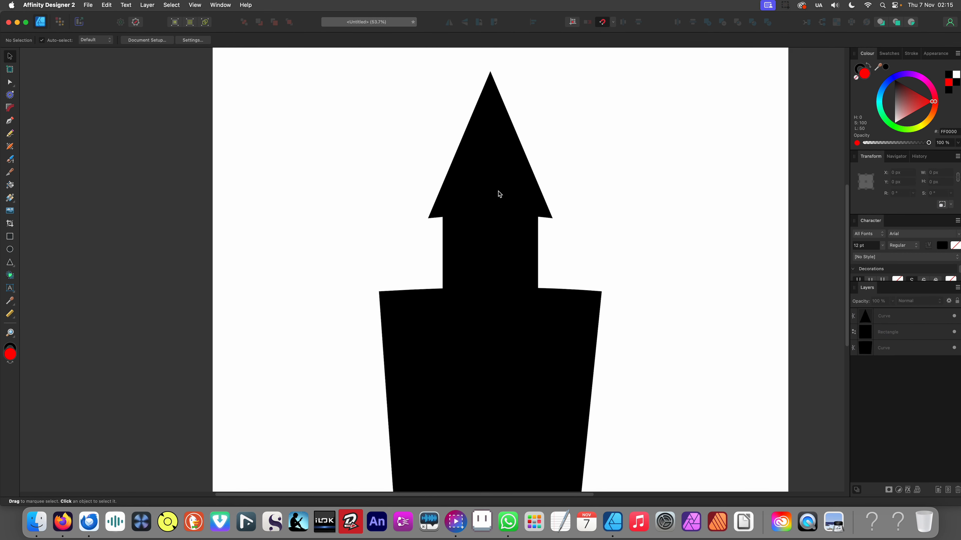
pyautogui.click(499, 236)
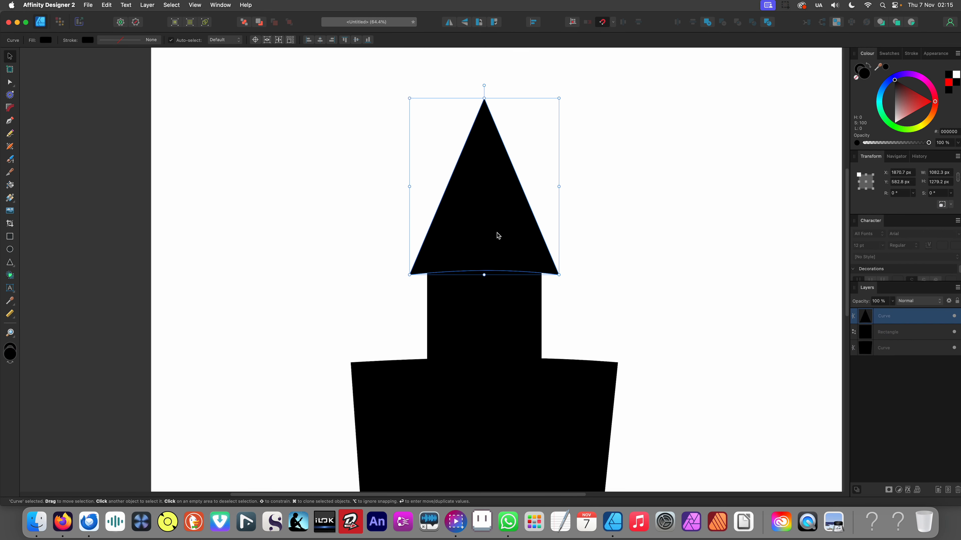
pyautogui.press('a')
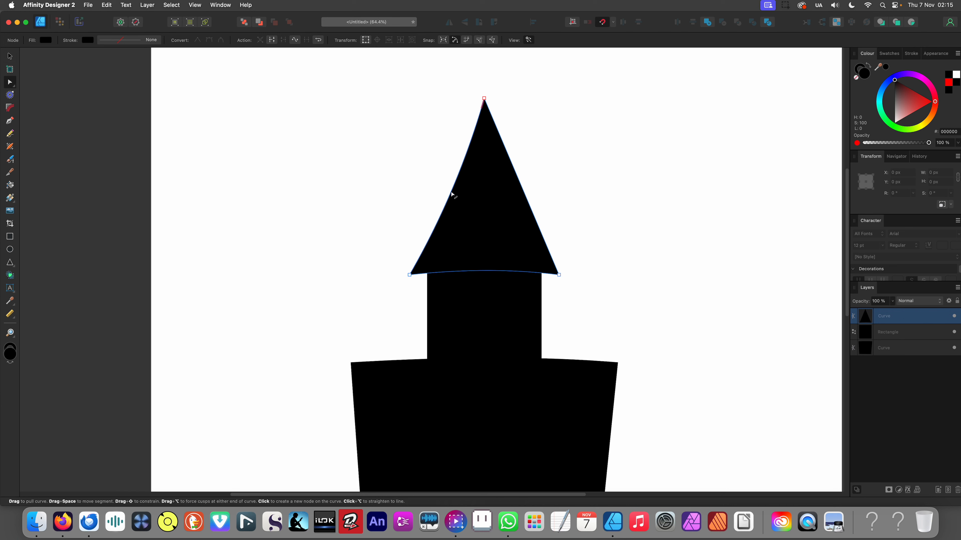
pyautogui.moveTo(518, 189)
pyautogui.mouseDown()
pyautogui.moveTo(517, 199)
pyautogui.moveTo(512, 189)
pyautogui.mouseUp()
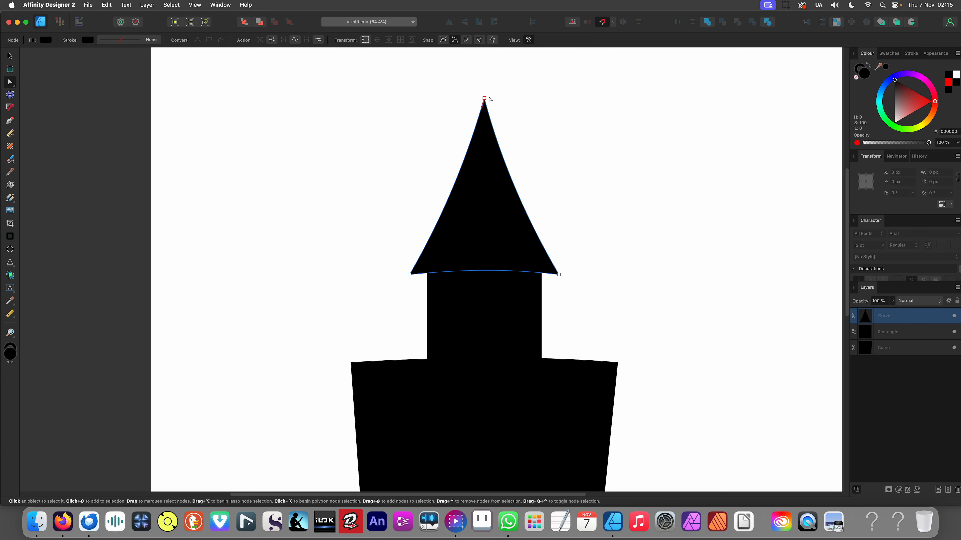
pyautogui.moveTo(484, 98); pyautogui.dragTo(469, 76)
pyautogui.click(520, 122)
pyautogui.scroll(-5, 523, 181)
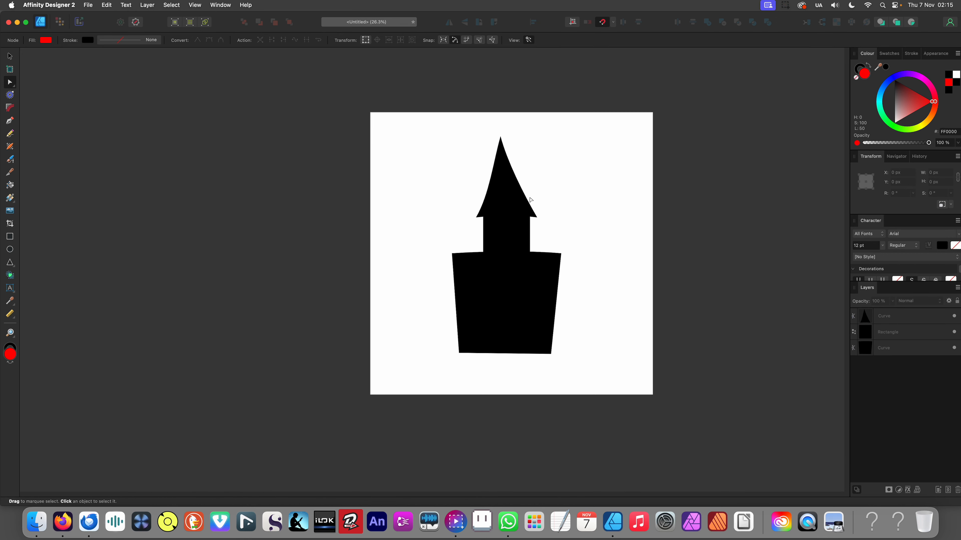
# Pull the roof's left eave corner outward and adjust its handle so the left slope flares in a deeper curve
pyautogui.scroll(5, 530, 198)
pyautogui.moveTo(475, 166); pyautogui.dragTo(518, 196)
pyautogui.scroll(3, 478, 168)
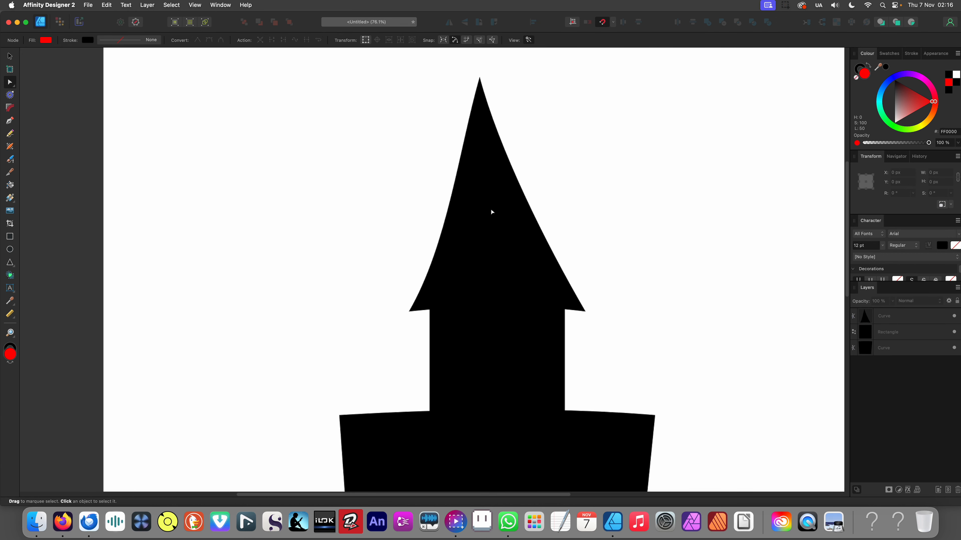
pyautogui.scroll(-2, 493, 201)
pyautogui.scroll(1, 506, 242)
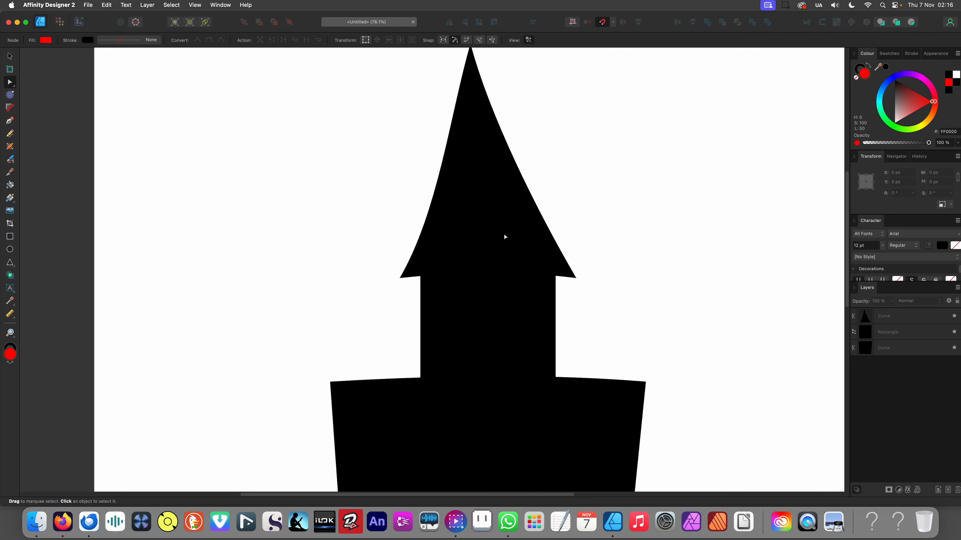
pyautogui.scroll(2, 427, 251)
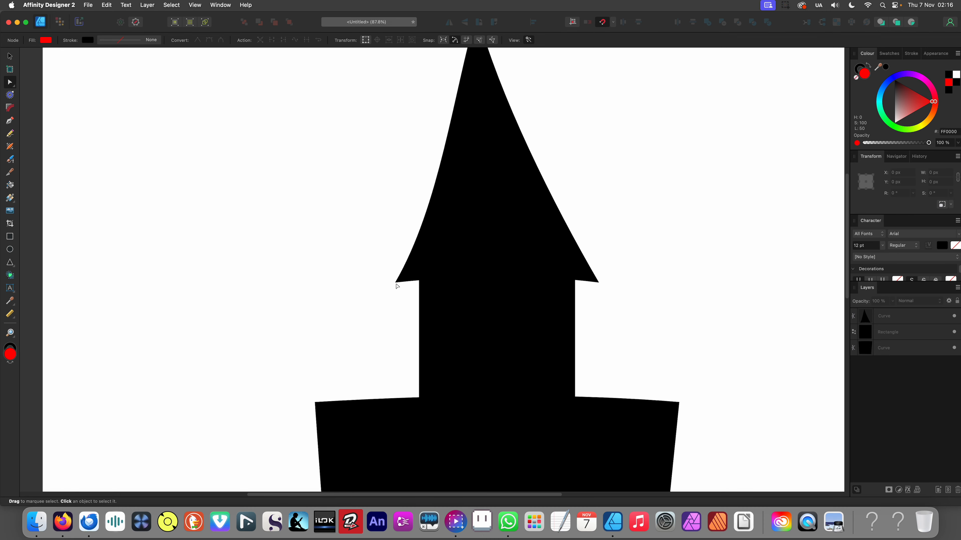
pyautogui.click(397, 282)
pyautogui.moveTo(396, 282); pyautogui.dragTo(381, 285)
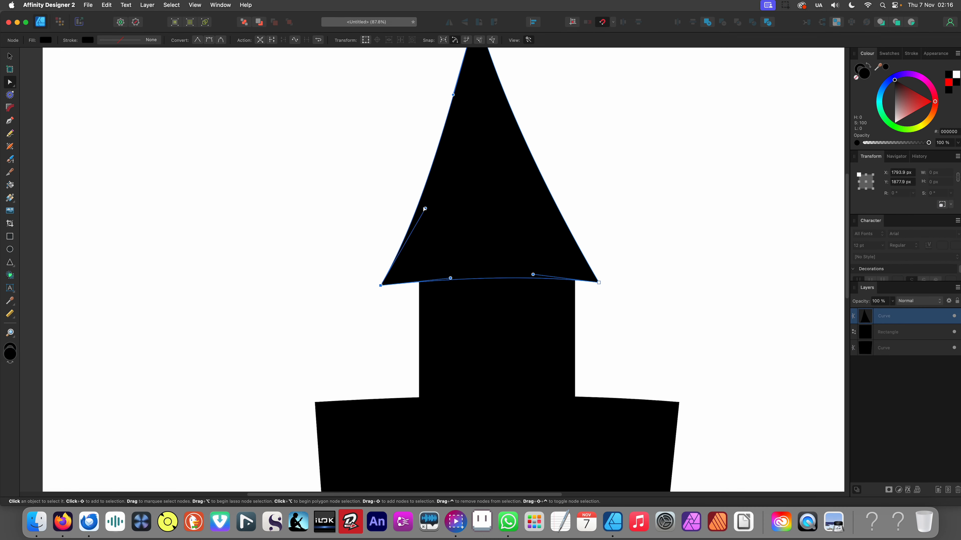
pyautogui.moveTo(426, 211); pyautogui.dragTo(436, 229)
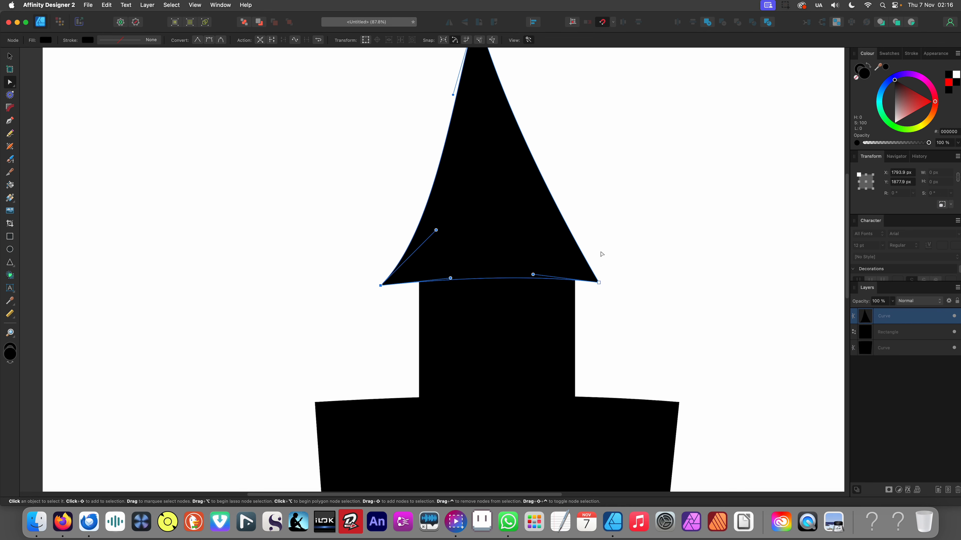
# Deepen the inward curve of the roof's right slope by adjusting the handle of its right eave corner
pyautogui.click(579, 252)
pyautogui.click(594, 282)
pyautogui.moveTo(553, 205); pyautogui.dragTo(542, 227)
pyautogui.scroll(-10, 551, 244)
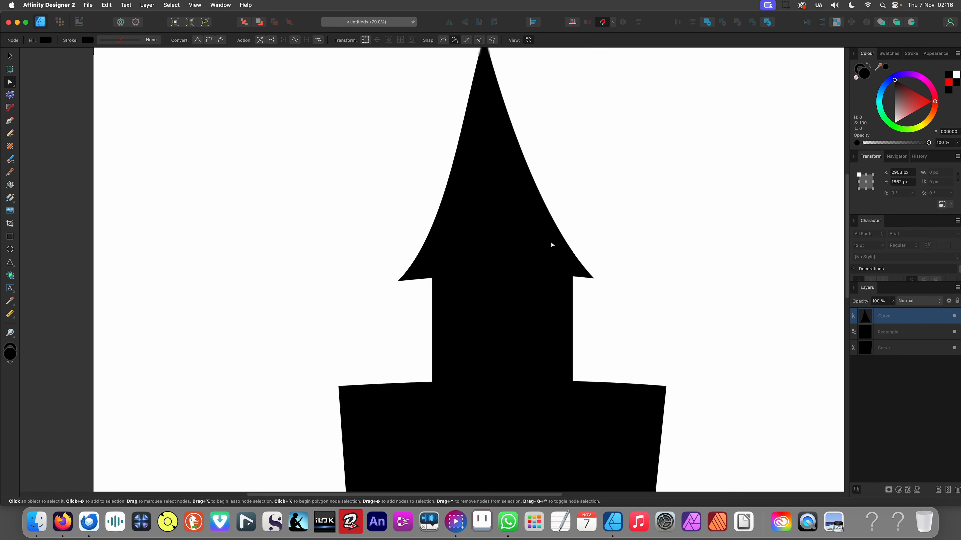
pyautogui.click(455, 249)
pyautogui.scroll(4, 519, 261)
pyautogui.scroll(1, 520, 262)
# Enlarge the roof slightly and rotate the tower rectangle to -2.9°
pyautogui.press('v')
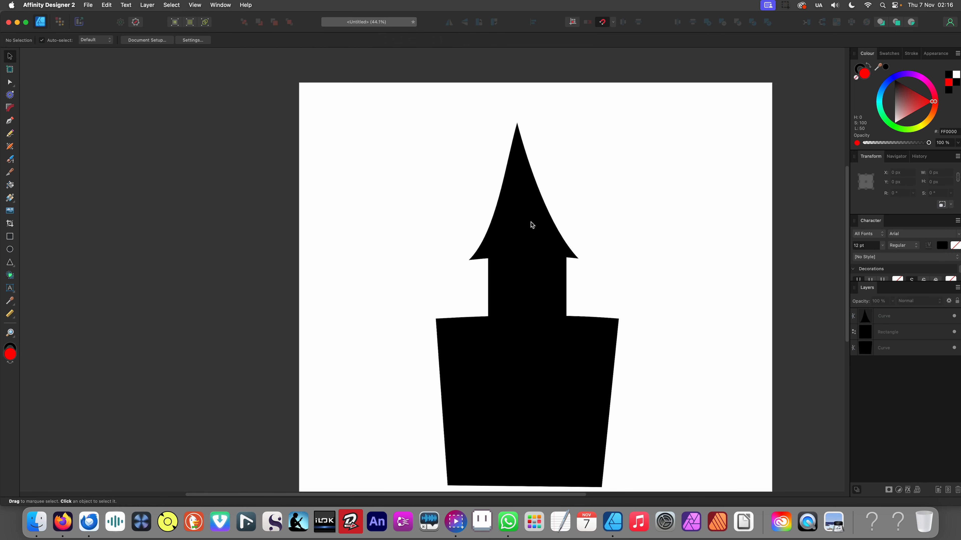
pyautogui.click(528, 224)
pyautogui.moveTo(581, 261); pyautogui.dragTo(566, 247)
pyautogui.click(557, 294)
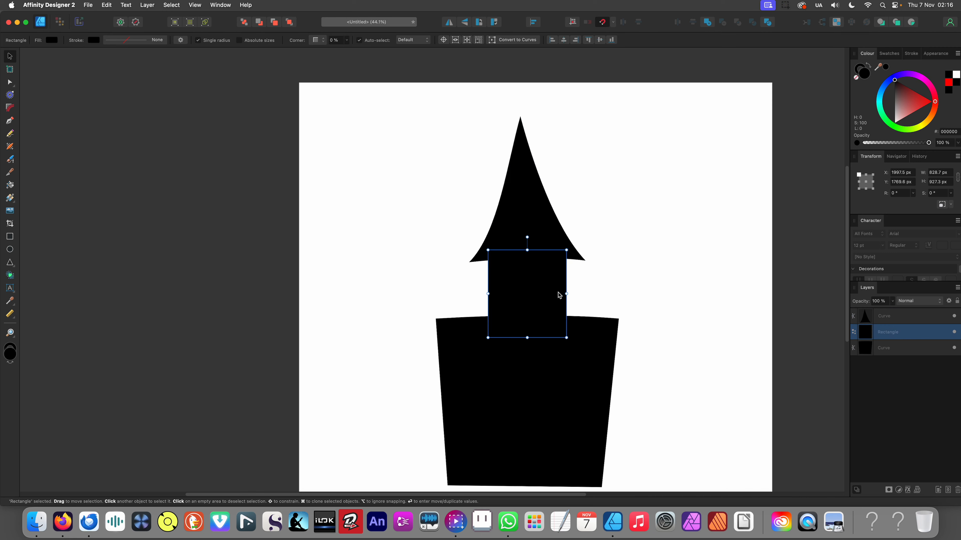
pyautogui.moveTo(571, 251); pyautogui.dragTo(574, 255)
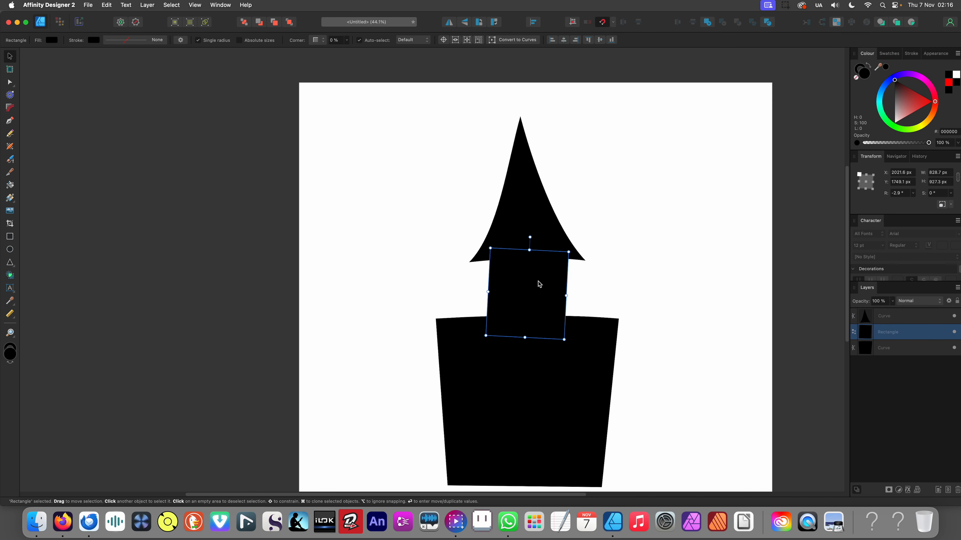
# Convert the tower rectangle to curves, bow its right side inward and shift its lower left corner slightly inward
pyautogui.rightClick(536, 279)
pyautogui.click(567, 427)
pyautogui.click(442, 262)
pyautogui.scroll(3, 518, 272)
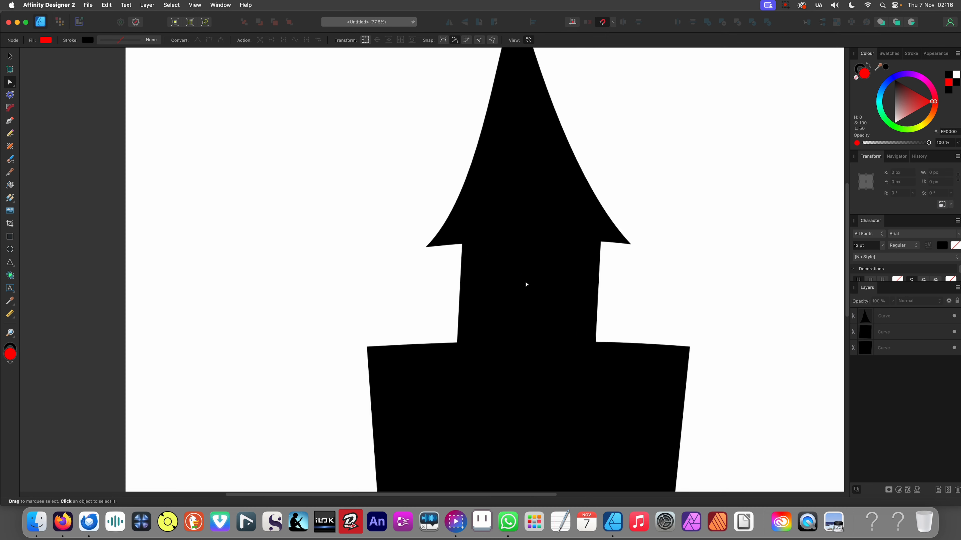
pyautogui.click(538, 319)
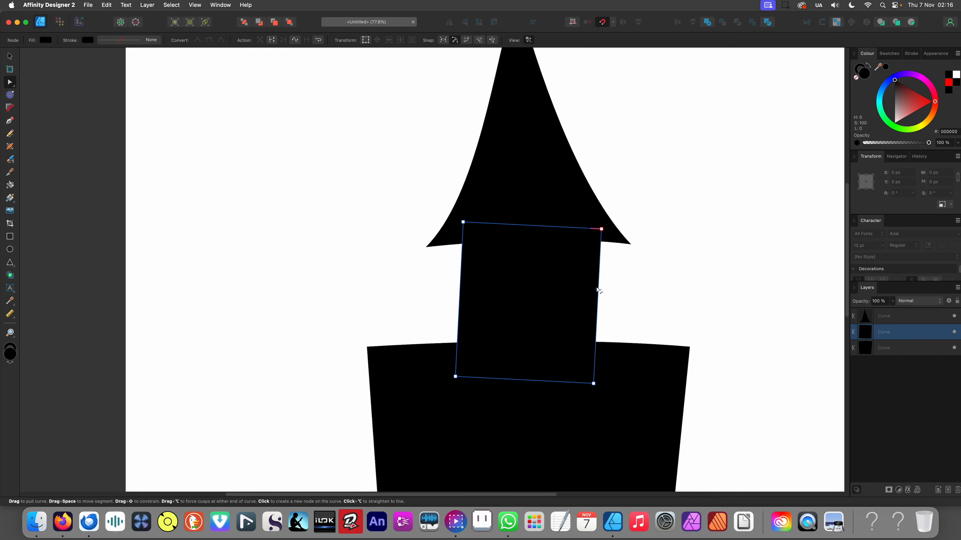
pyautogui.moveTo(597, 289); pyautogui.dragTo(594, 288)
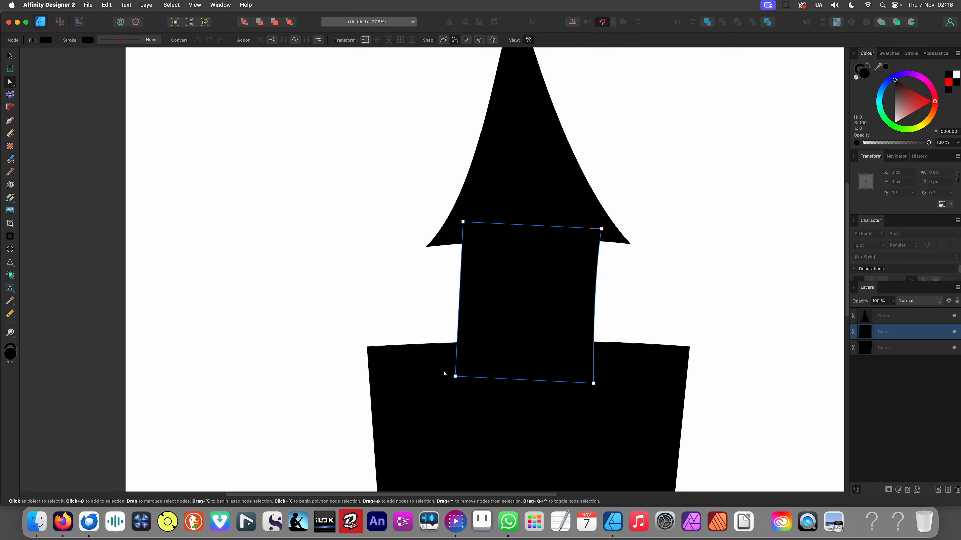
pyautogui.moveTo(455, 377); pyautogui.dragTo(463, 376)
pyautogui.scroll(-3, 482, 253)
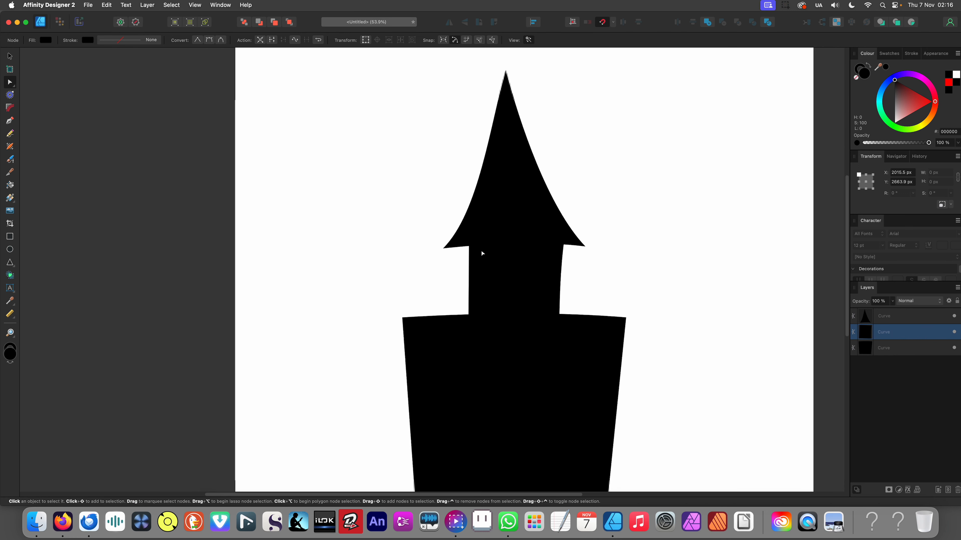
pyautogui.scroll(-3, 481, 253)
pyautogui.click(431, 276)
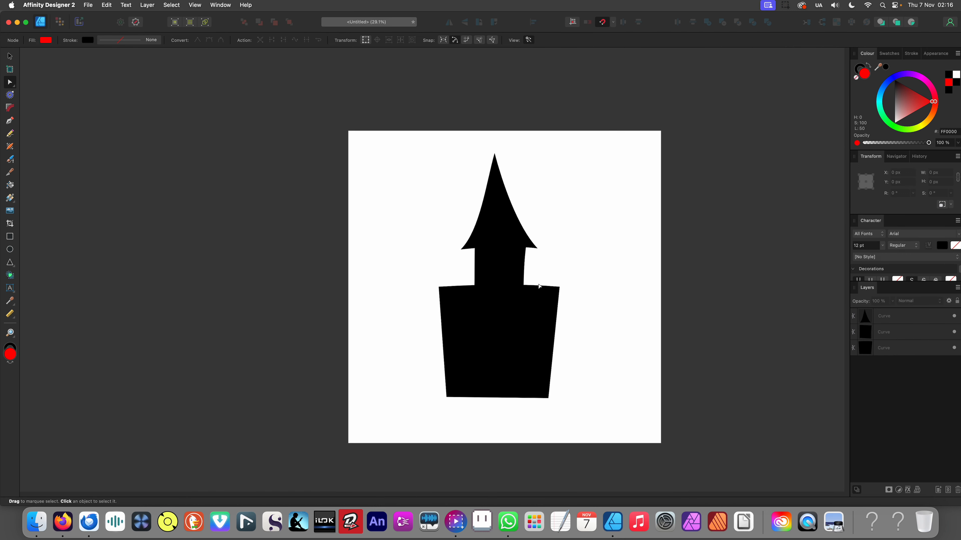
# Move the roof and tower together upward above the main block
pyautogui.scroll(2, 539, 286)
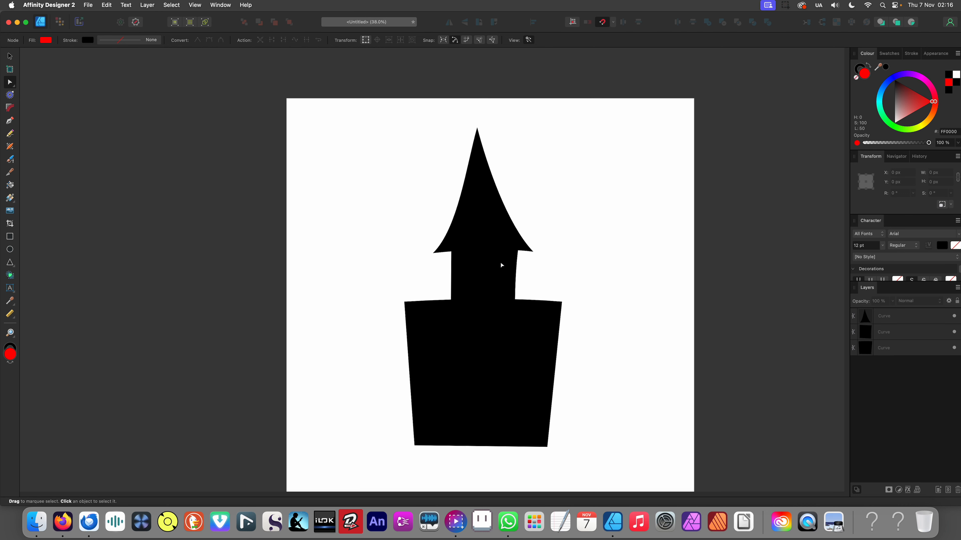
pyautogui.scroll(1, 502, 271)
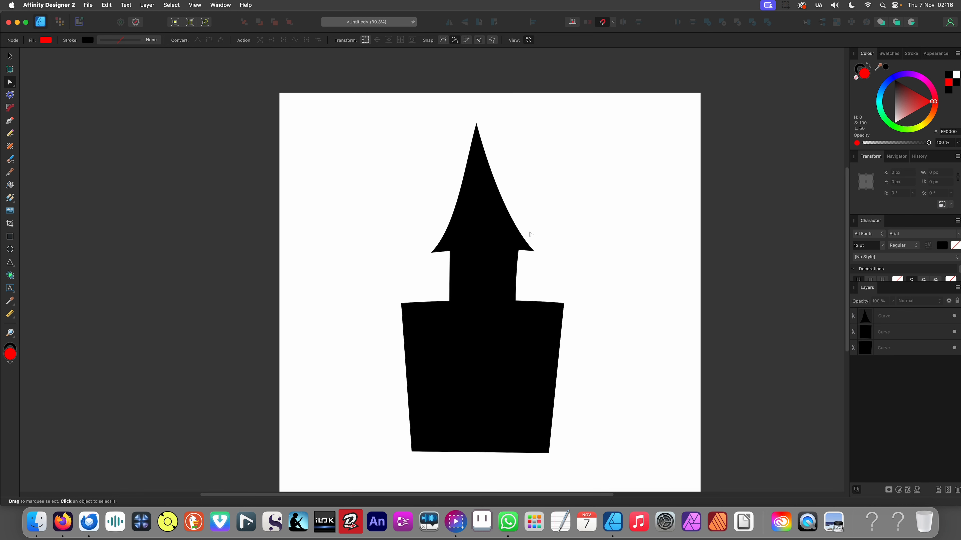
pyautogui.press('v')
pyautogui.moveTo(583, 204); pyautogui.dragTo(440, 251)
pyautogui.click(414, 235)
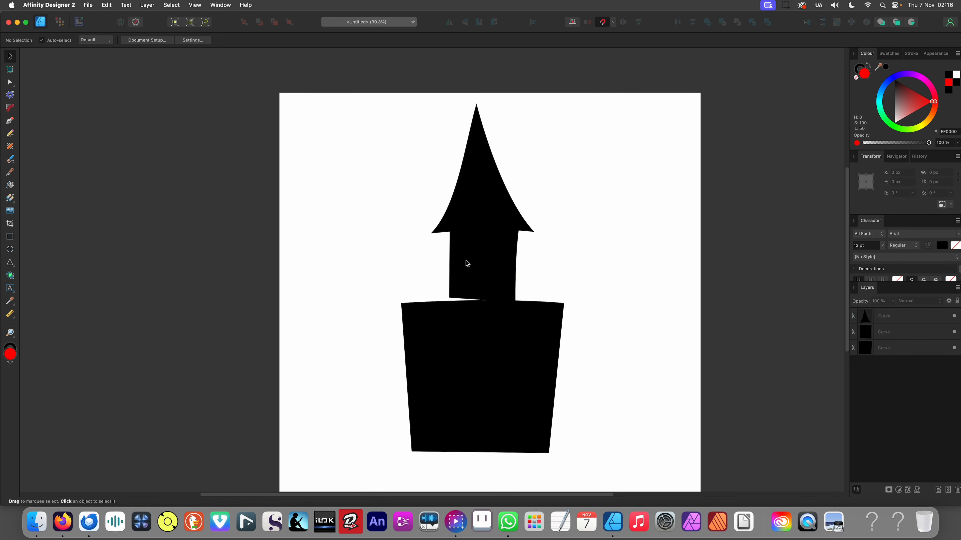
# Widen the roof and tower together about their centre and lower them onto the main block
pyautogui.click(466, 263)
pyautogui.moveTo(575, 155); pyautogui.dragTo(490, 246)
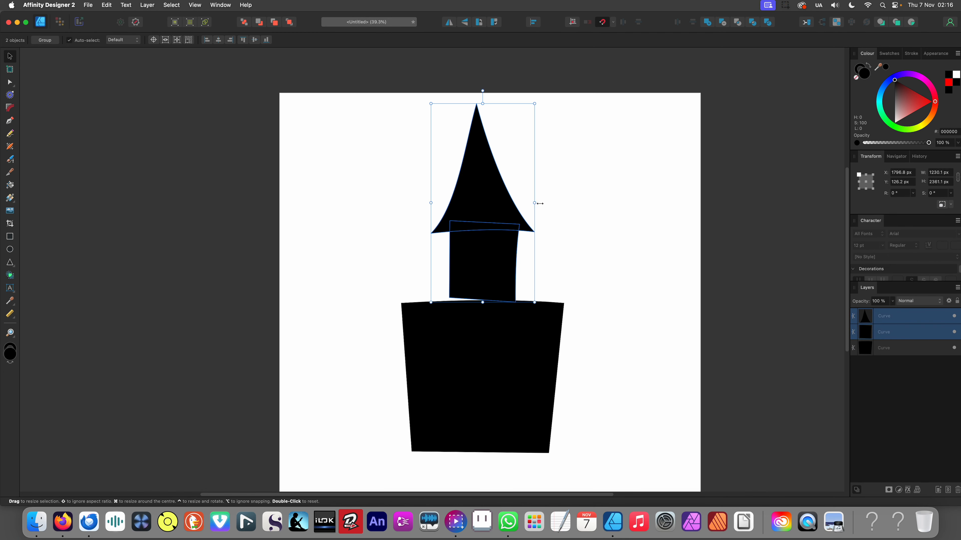
pyautogui.moveTo(540, 203)
pyautogui.mouseDown()
pyautogui.moveTo(639, 204)
pyautogui.moveTo(515, 206)
pyautogui.moveTo(559, 213)
pyautogui.moveTo(551, 212)
pyautogui.mouseUp()
pyautogui.press('super')
pyautogui.moveTo(517, 260); pyautogui.dragTo(517, 267)
pyautogui.click(603, 263)
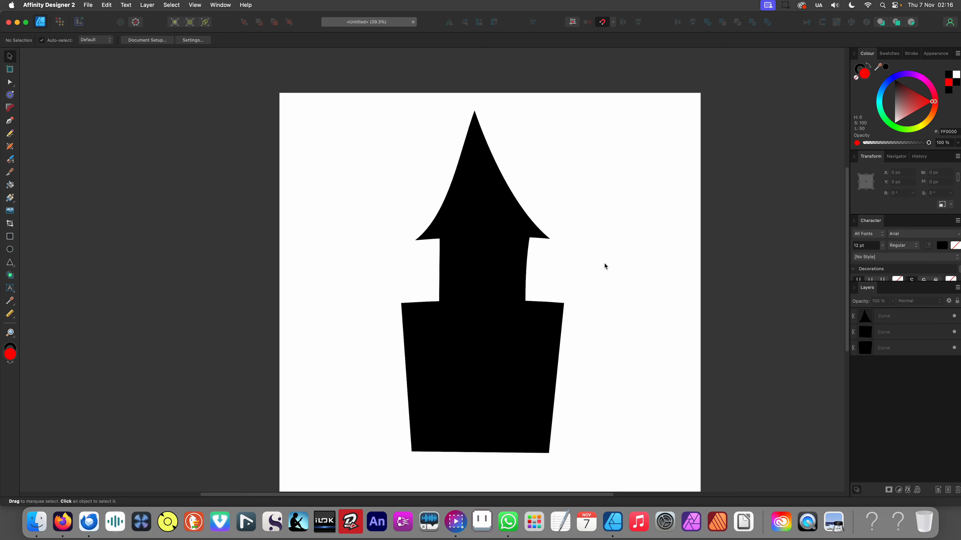
# Draw a red rectangle about 1078 px wide and 1792 px high against the main block's right side, slightly lower than its upper edge
pyautogui.scroll(-3, 582, 269)
pyautogui.scroll(1, 573, 279)
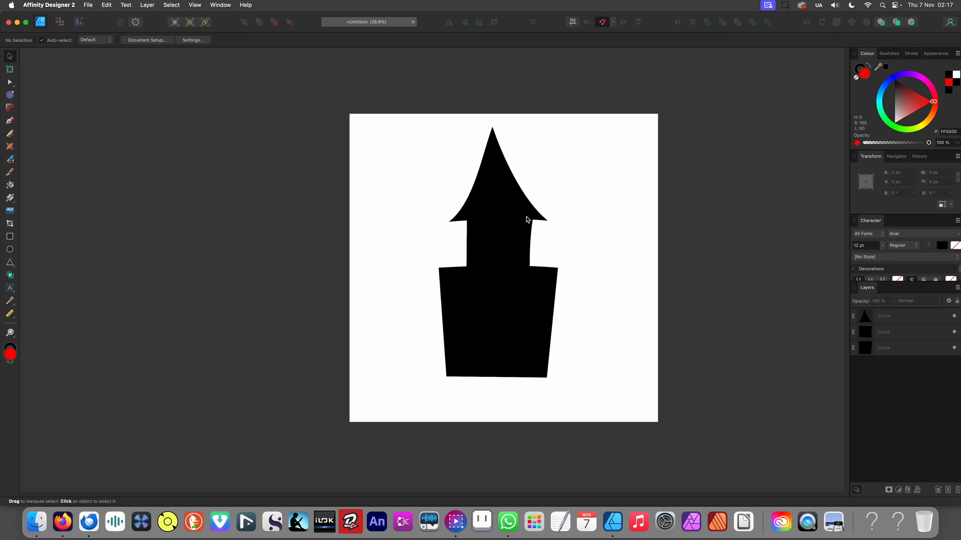
pyautogui.click(528, 286)
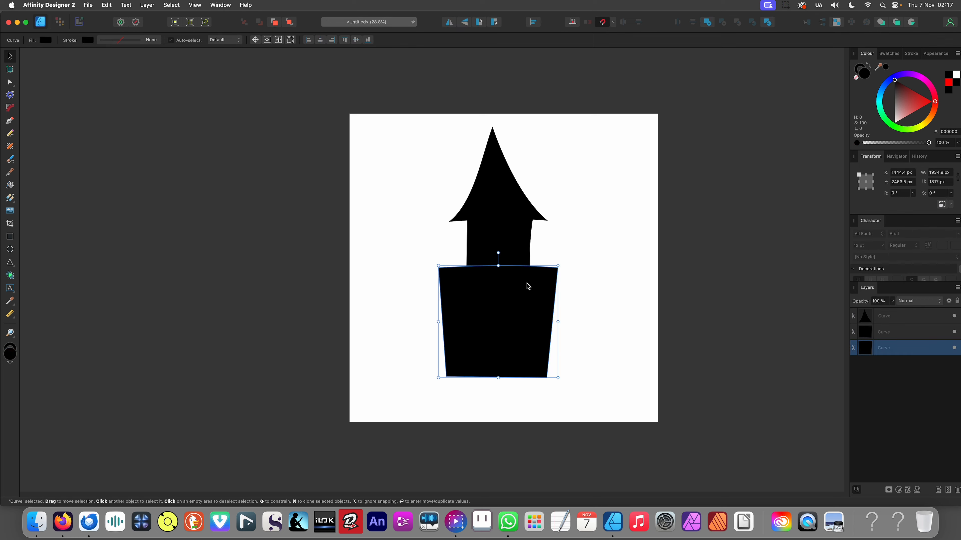
pyautogui.click(563, 286)
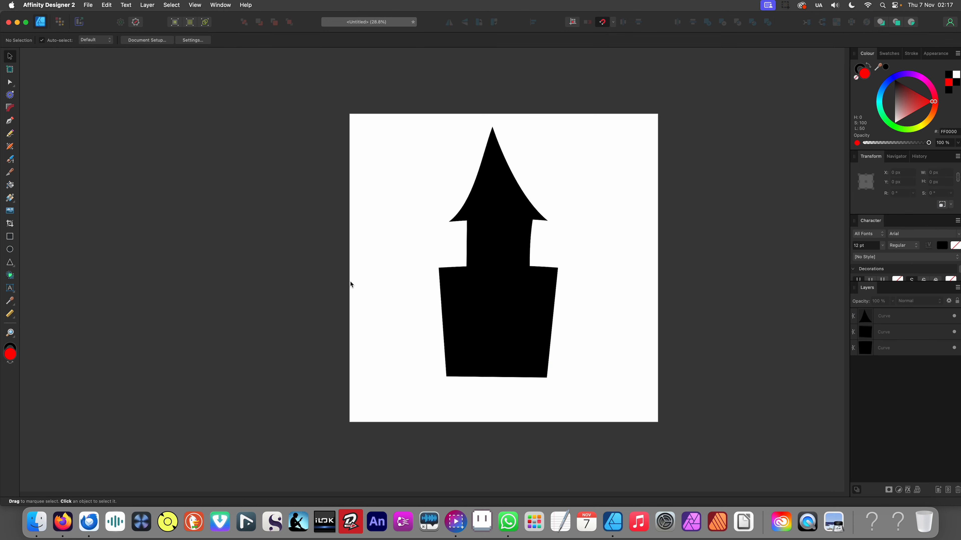
pyautogui.click(10, 238)
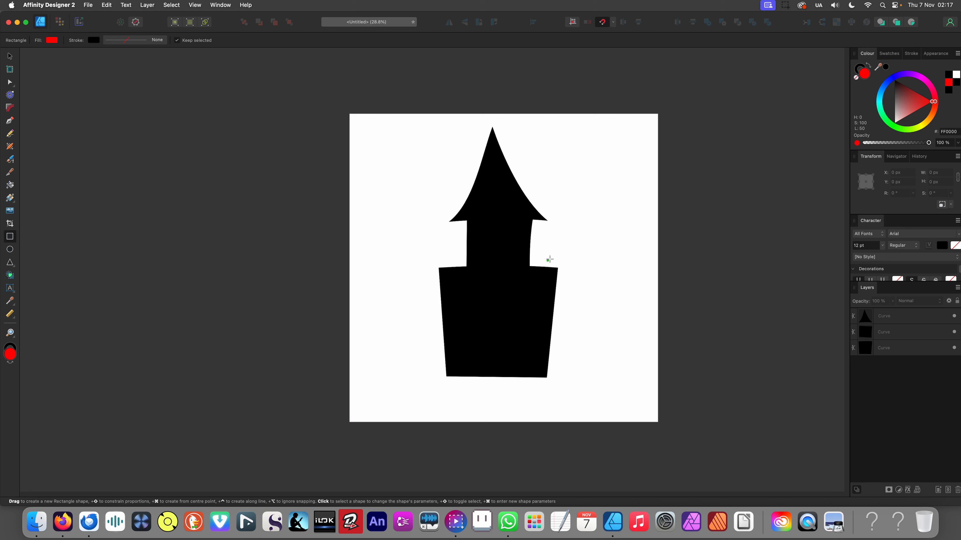
pyautogui.moveTo(547, 265); pyautogui.dragTo(614, 383)
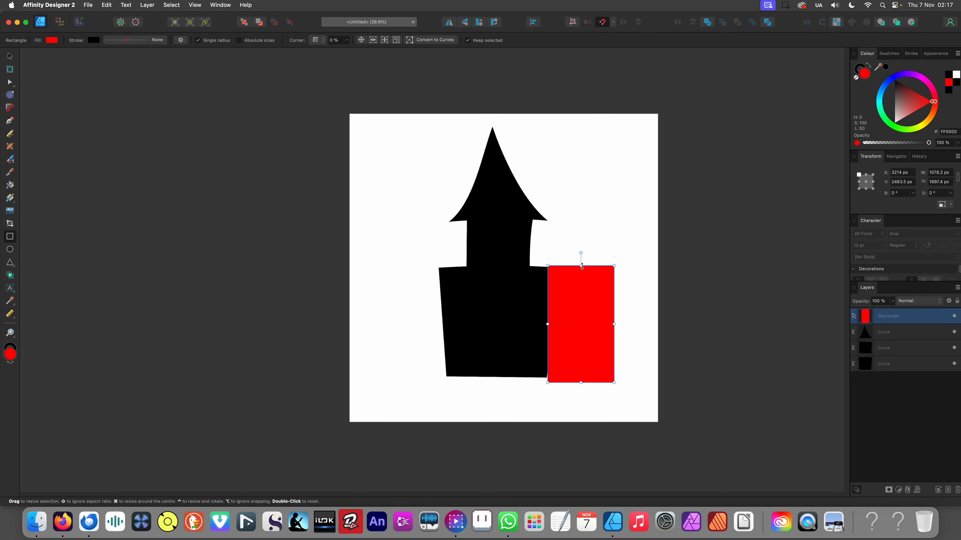
pyautogui.moveTo(581, 266); pyautogui.dragTo(587, 273)
pyautogui.click(635, 410)
# Fill the side rectangle with the black sampled from the main block using the Colour Picker
pyautogui.press('v')
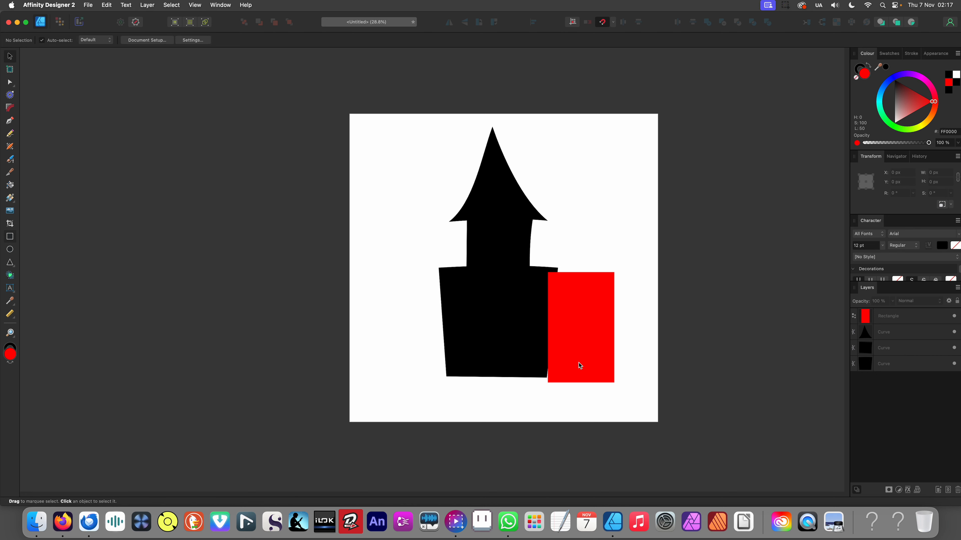
pyautogui.click(581, 361)
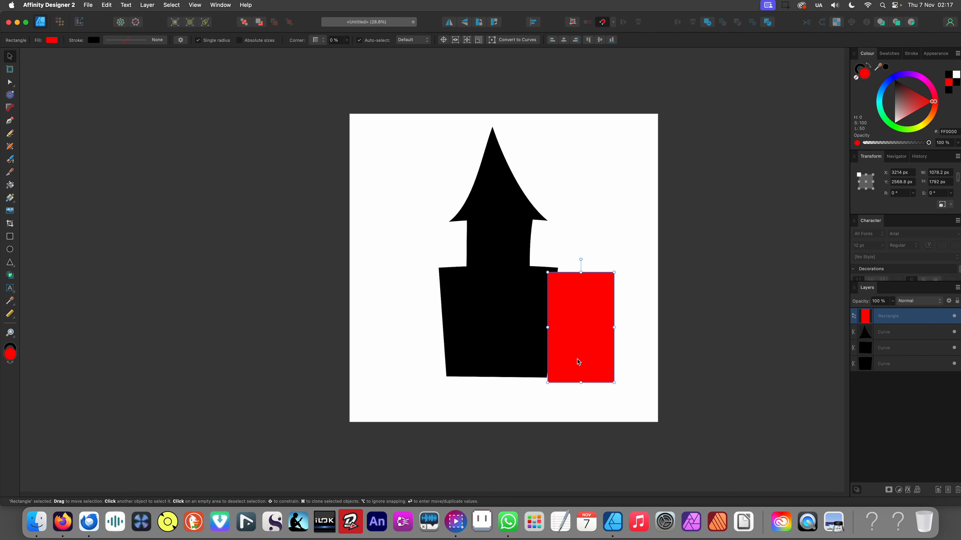
pyautogui.press('i')
pyautogui.click(496, 321)
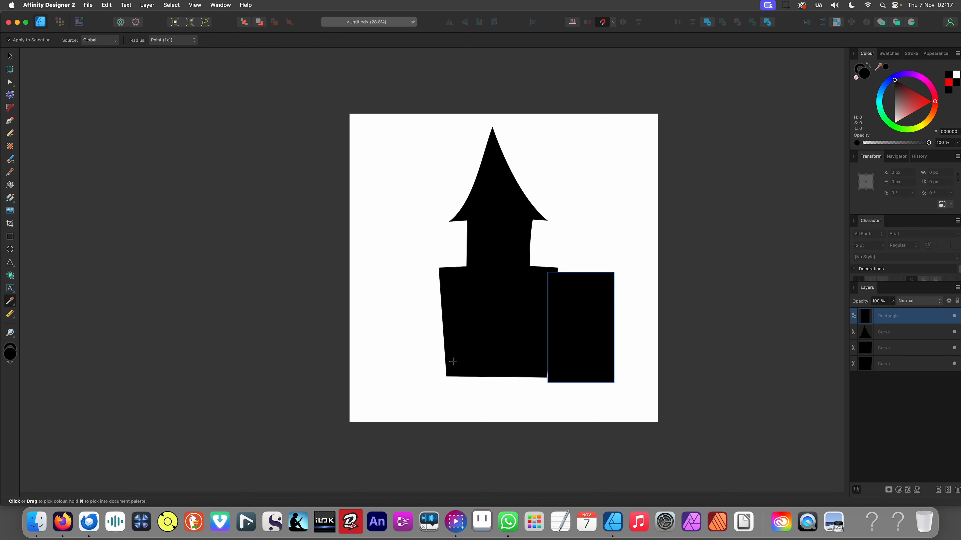
pyautogui.press('v')
pyautogui.click(438, 391)
pyautogui.moveTo(673, 377); pyautogui.dragTo(415, 360)
pyautogui.click(463, 383)
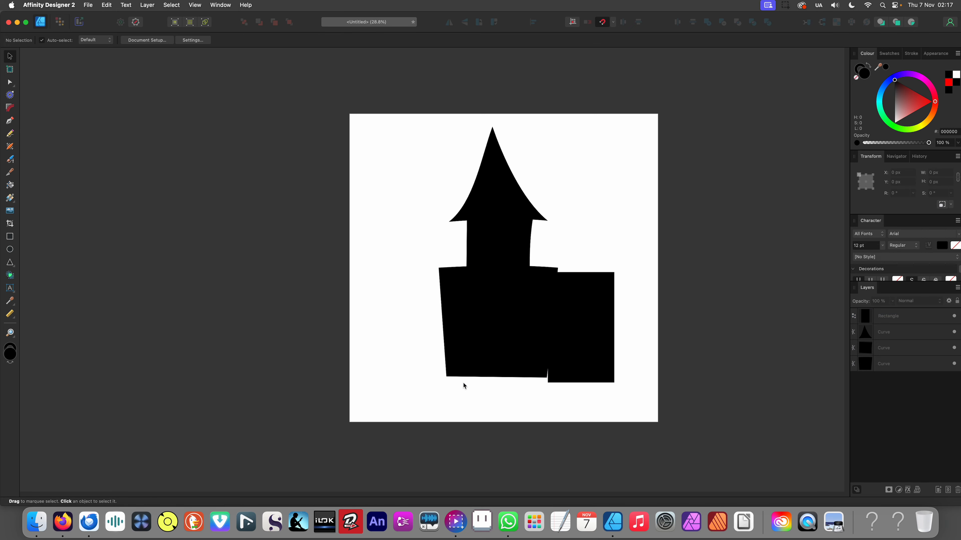
# Convert the black side rectangle to curves for node editing
pyautogui.scroll(2, 530, 379)
pyautogui.click(566, 377)
pyautogui.rightClick(582, 321)
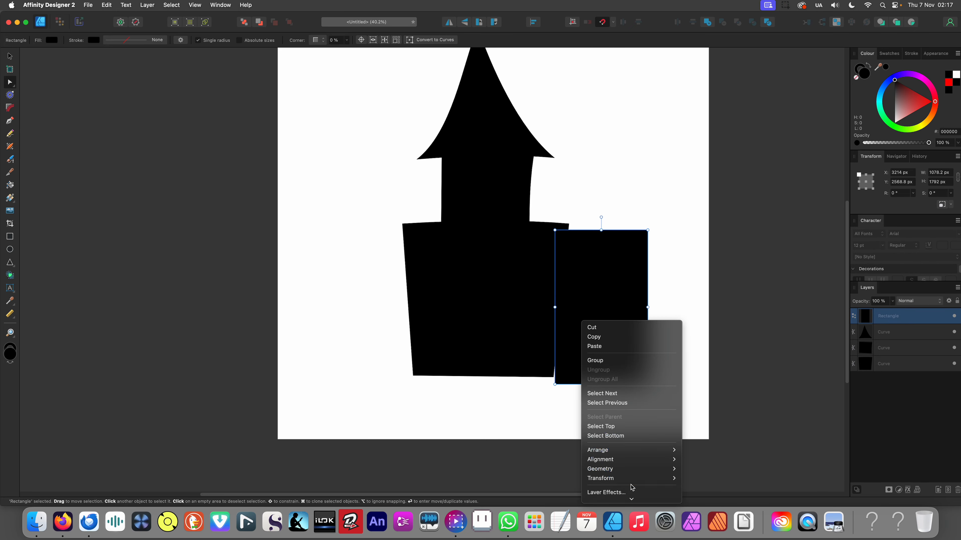
pyautogui.click(629, 462)
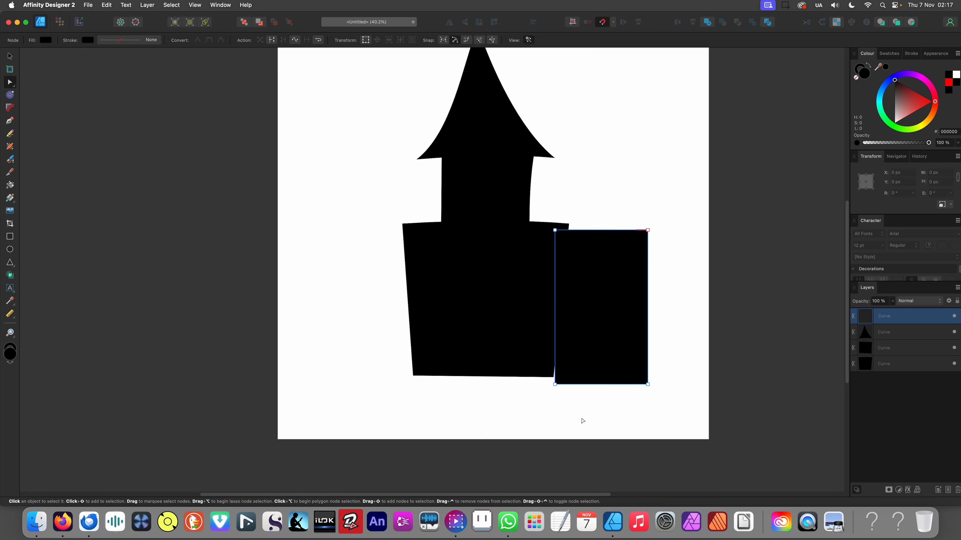
# Taper the side wing by moving its lower-left corner outward under the main block and its lower-right corner inward and up
pyautogui.moveTo(556, 384); pyautogui.dragTo(543, 378)
pyautogui.moveTo(647, 384); pyautogui.dragTo(645, 369)
pyautogui.scroll(-2, 406, 257)
pyautogui.scroll(2, 406, 261)
pyautogui.scroll(4, 396, 255)
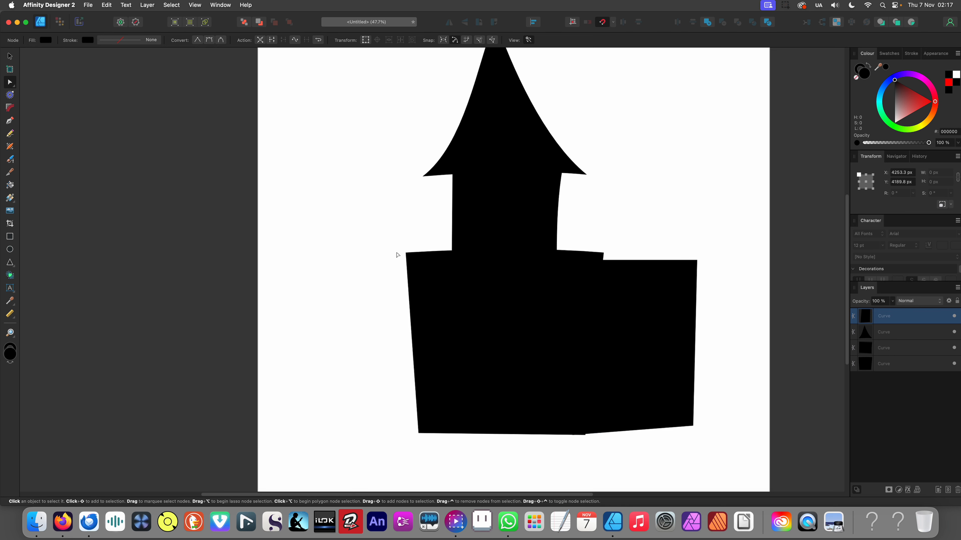
pyautogui.scroll(-2, 372, 217)
pyautogui.hscroll(2, 372, 218)
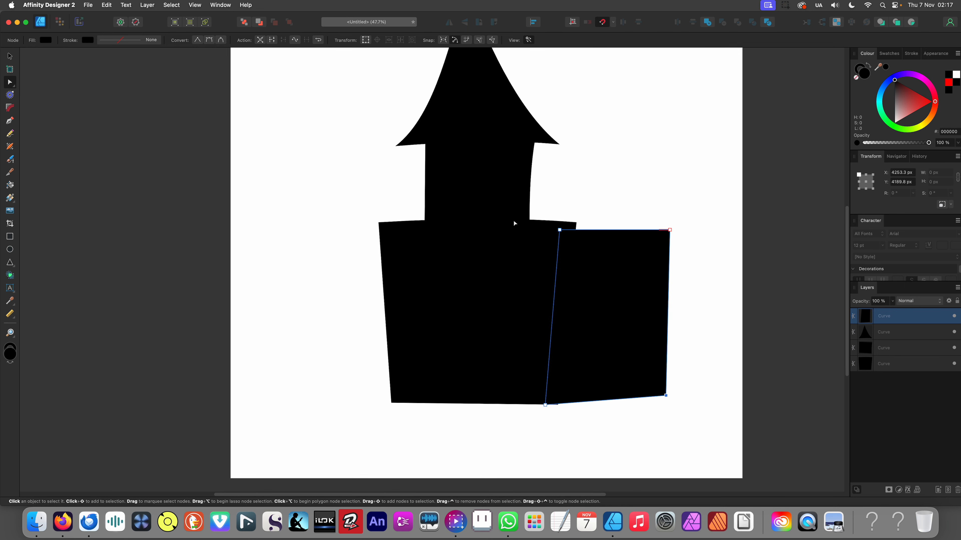
pyautogui.click(563, 214)
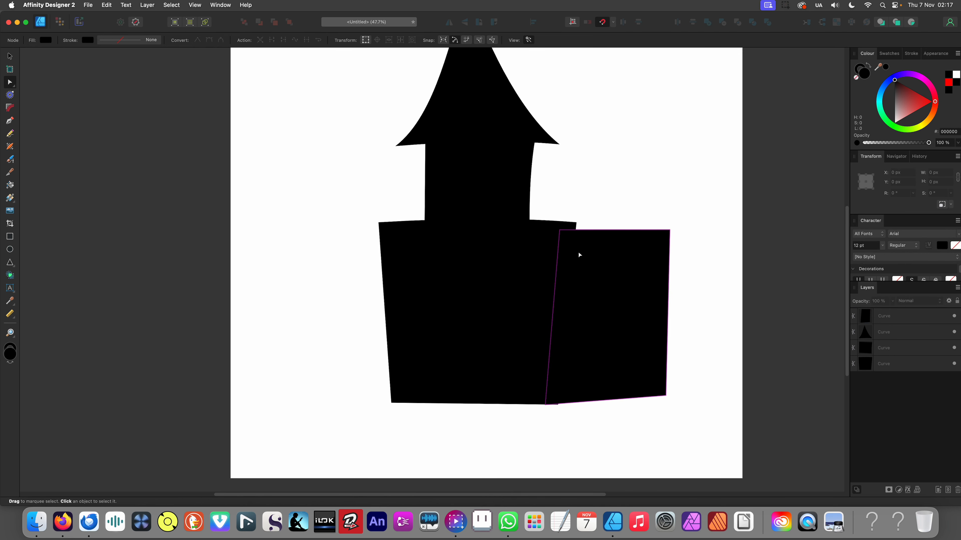
# Duplicate the central tower together with its roof and place the copy on top of the side wing
pyautogui.hscroll(3, 609, 236)
pyautogui.scroll(1, 551, 250)
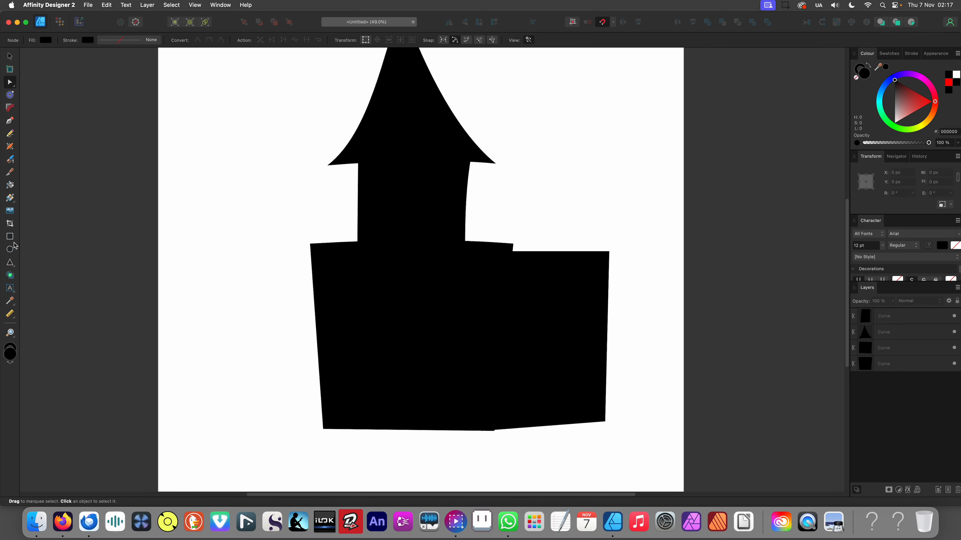
pyautogui.scroll(1, 408, 202)
pyautogui.press('v')
pyautogui.click(402, 213)
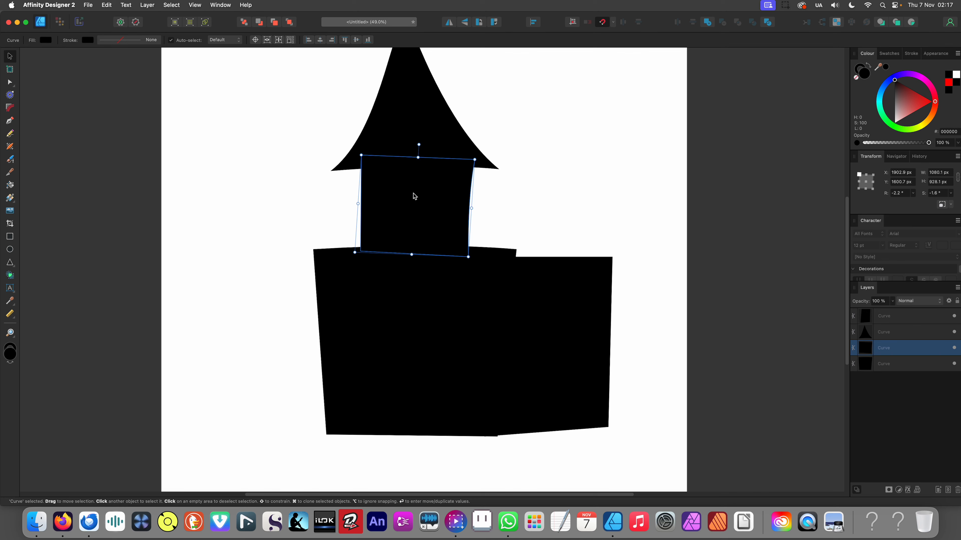
pyautogui.keyDown('shift'); pyautogui.click(419, 143); pyautogui.keyUp('shift')
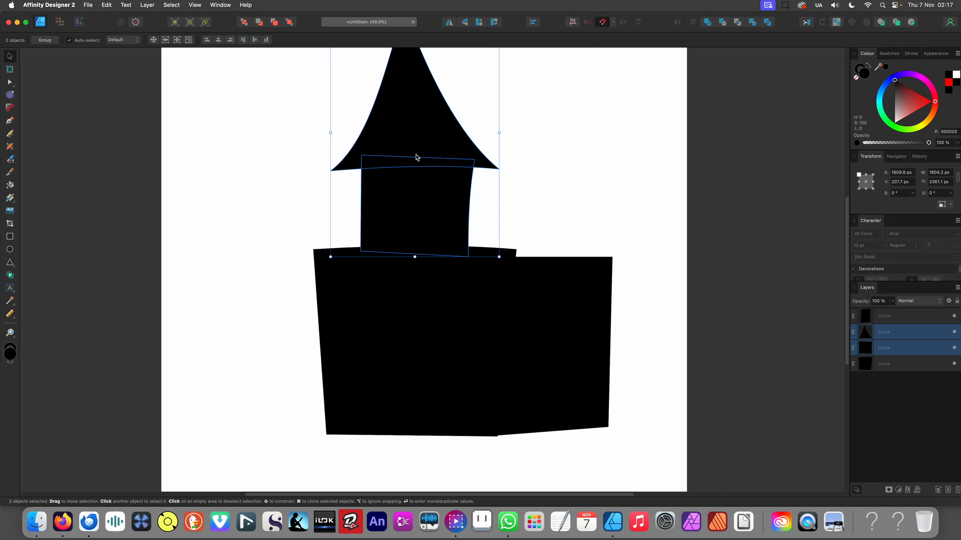
pyautogui.moveTo(416, 157)
pyautogui.mouseDown()
pyautogui.moveTo(579, 206)
pyautogui.moveTo(579, 193)
pyautogui.mouseUp()
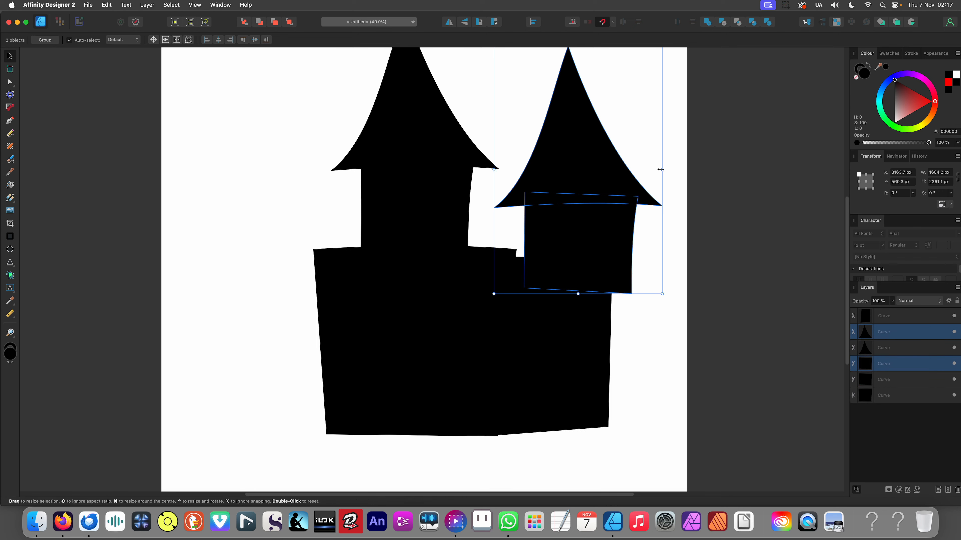
# Narrow the duplicated turret, scale it down to about 1195 px wide and seat it on the side wing's outer edge
pyautogui.moveTo(661, 170)
pyautogui.mouseDown()
pyautogui.moveTo(636, 178)
pyautogui.moveTo(632, 212)
pyautogui.mouseUp()
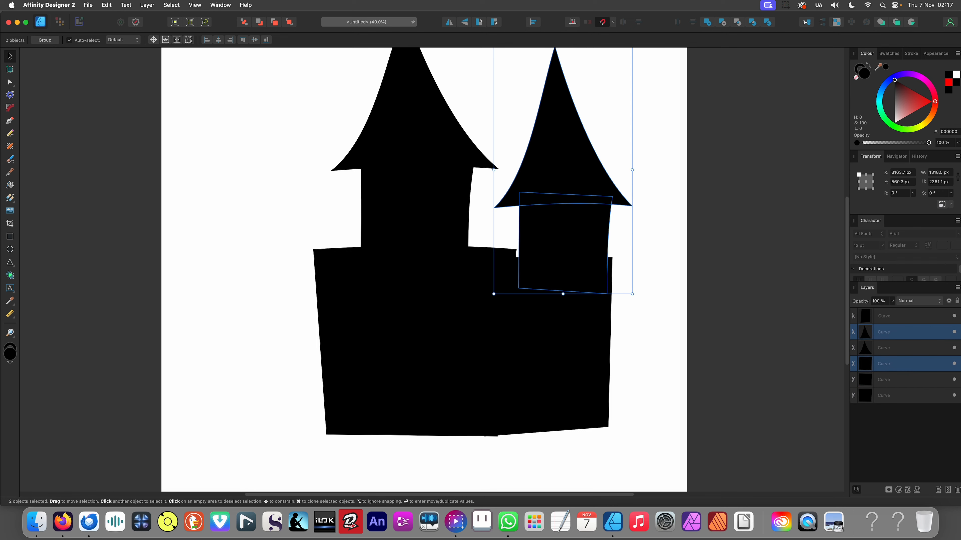
pyautogui.moveTo(632, 294); pyautogui.dragTo(619, 271)
pyautogui.moveTo(568, 231); pyautogui.dragTo(588, 257)
pyautogui.scroll(-5, 593, 216)
pyautogui.click(452, 247)
pyautogui.moveTo(537, 214); pyautogui.dragTo(486, 252)
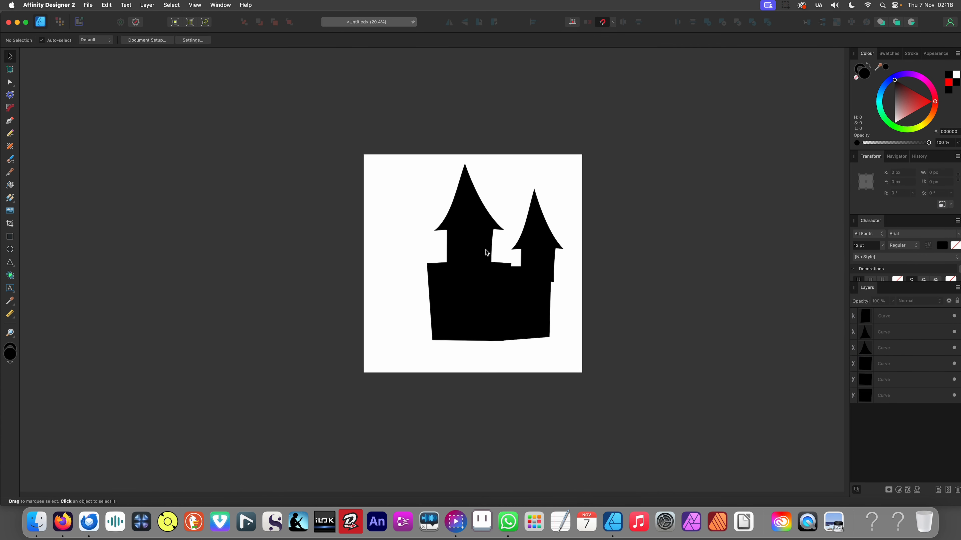
# Flip the right turret's roof and its tower block horizontally, one after the other
pyautogui.scroll(5, 486, 252)
pyautogui.hscroll(1, 526, 246)
pyautogui.click(555, 234)
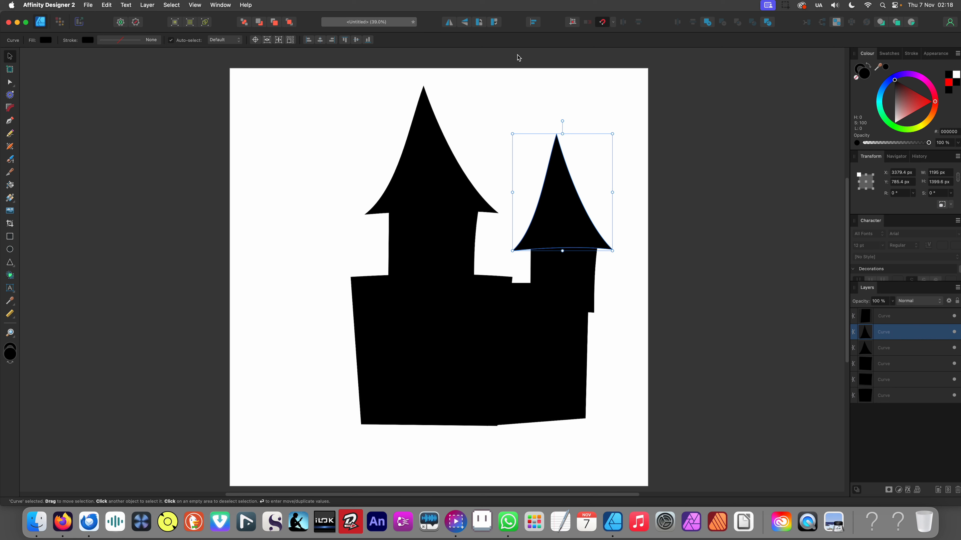
pyautogui.click(450, 26)
pyautogui.click(650, 232)
pyautogui.scroll(5, 561, 305)
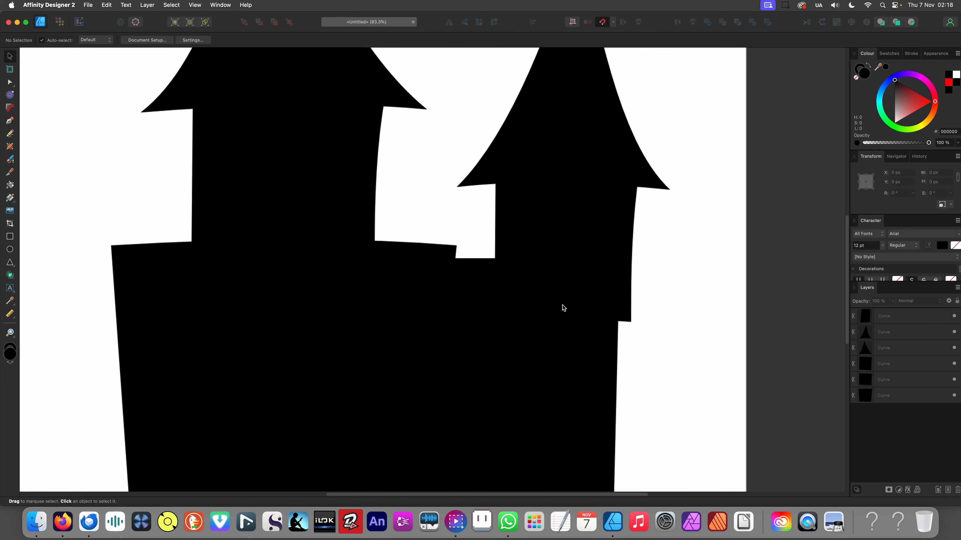
pyautogui.click(557, 209)
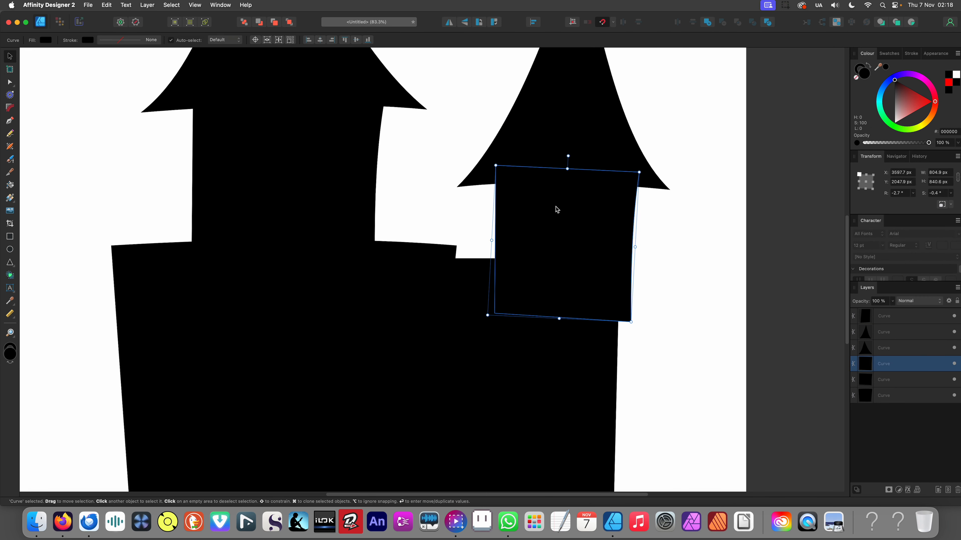
pyautogui.click(449, 25)
pyautogui.scroll(-4, 494, 227)
pyautogui.click(641, 333)
pyautogui.scroll(2, 594, 298)
pyautogui.scroll(2, 593, 295)
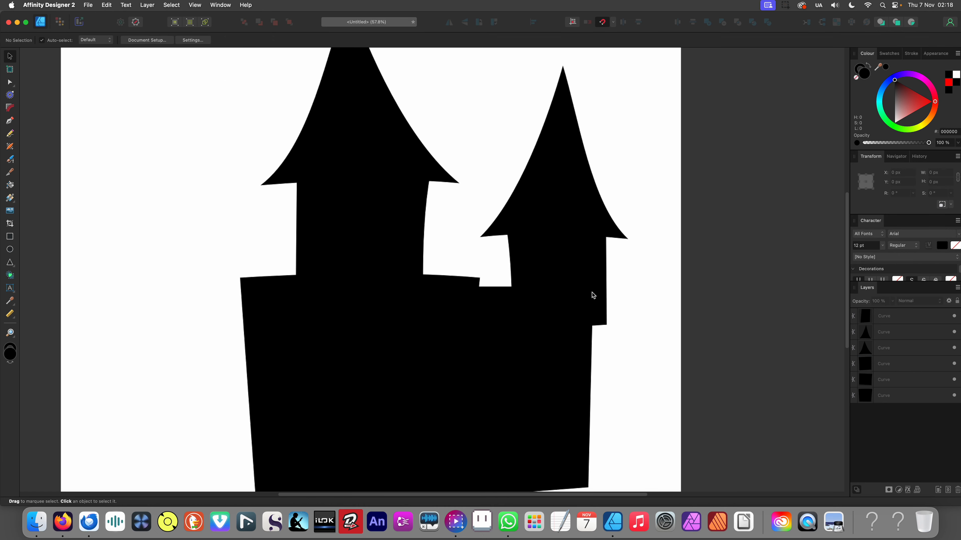
# Reshape the right turret's tower by pulling its lower outer part down and inward to meet the wing's side
pyautogui.doubleClick(592, 295)
pyautogui.click(608, 305)
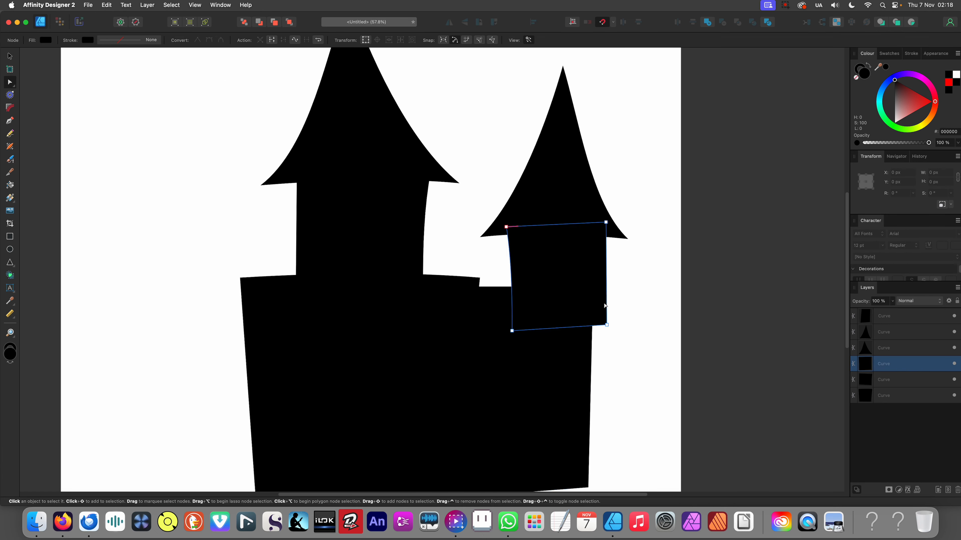
pyautogui.click(593, 326)
pyautogui.moveTo(594, 357); pyautogui.dragTo(591, 374)
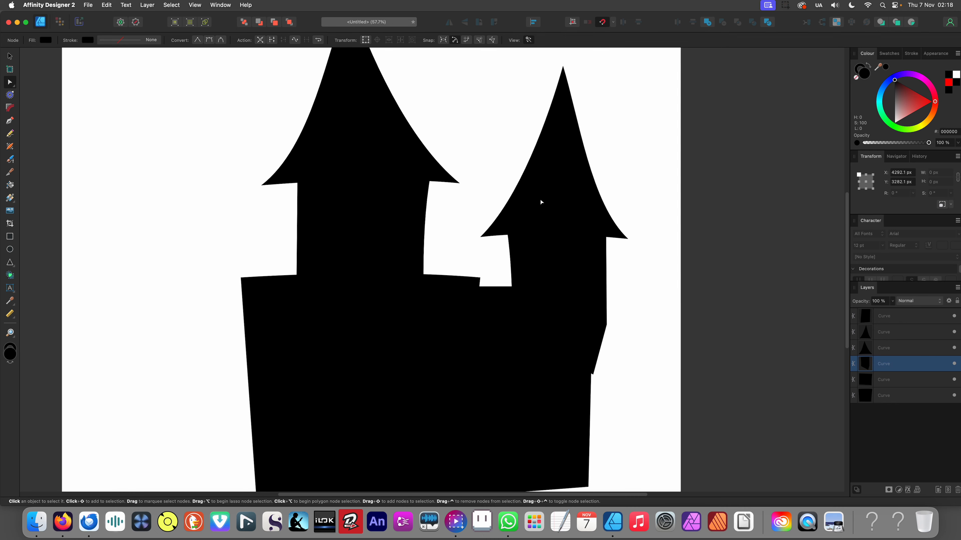
pyautogui.scroll(-1, 548, 208)
pyautogui.click(632, 234)
pyautogui.scroll(1, 583, 234)
# Scale the right turret's roof and tower together to about 971 px wide and 2028 px high on the wing
pyautogui.press('v')
pyautogui.click(568, 226)
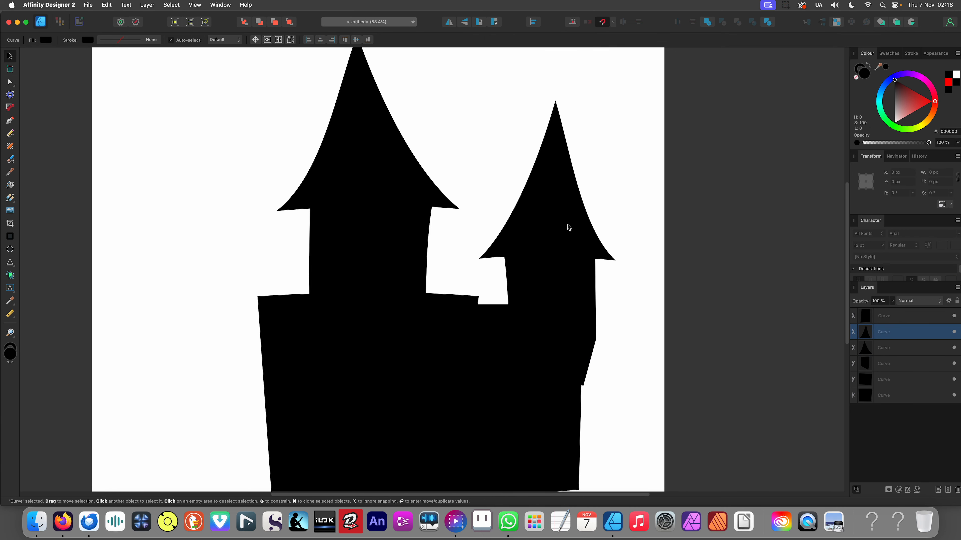
pyautogui.keyDown('shift'); pyautogui.click(592, 296); pyautogui.keyUp('shift')
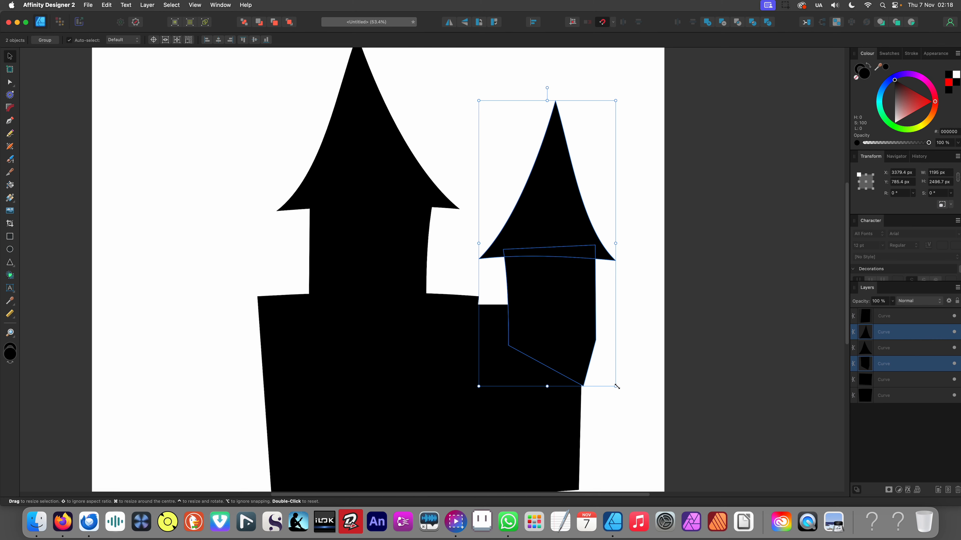
pyautogui.moveTo(616, 386); pyautogui.dragTo(590, 332)
# Duplicate the right turret to the opposite side, flip the copy horizontally and set it against the main block's left edge
pyautogui.moveTo(542, 293); pyautogui.dragTo(220, 310)
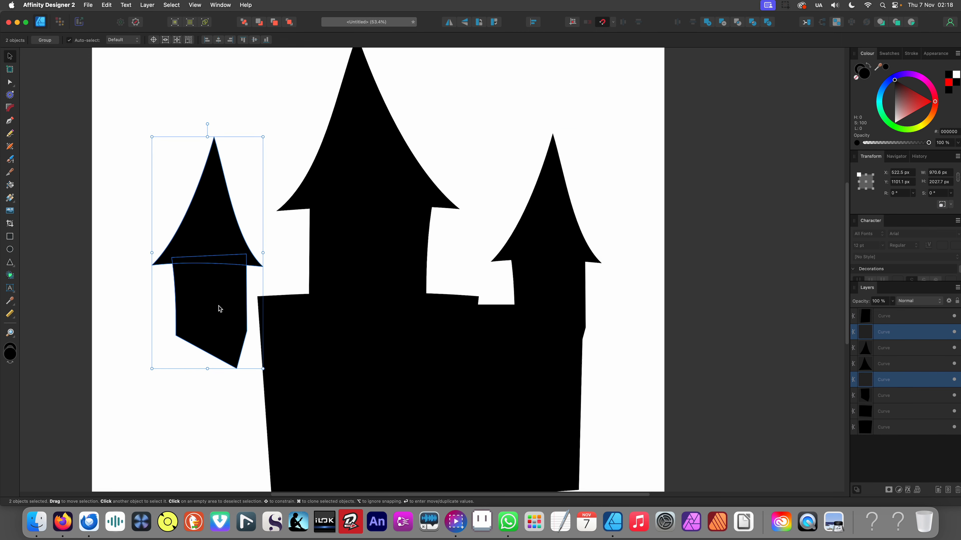
pyautogui.click(450, 23)
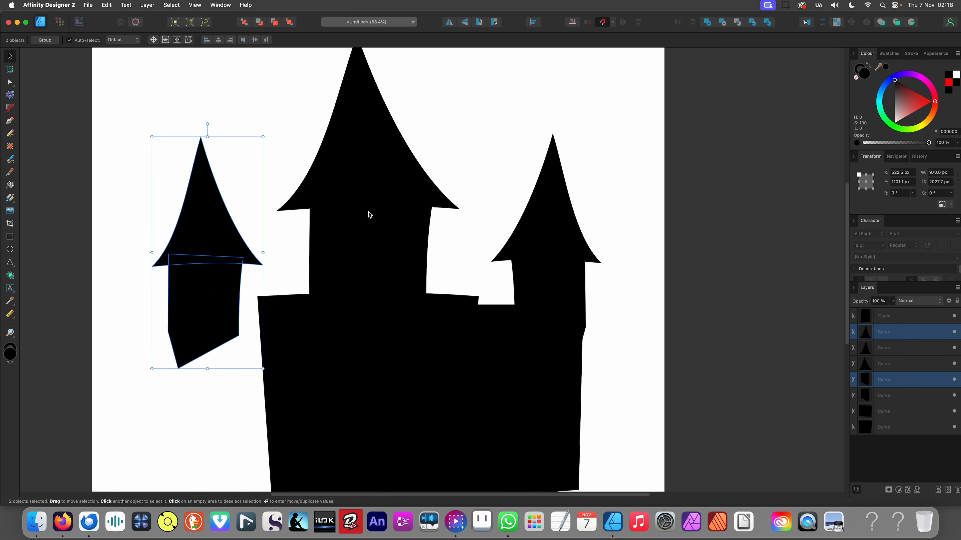
pyautogui.moveTo(230, 302); pyautogui.dragTo(262, 307)
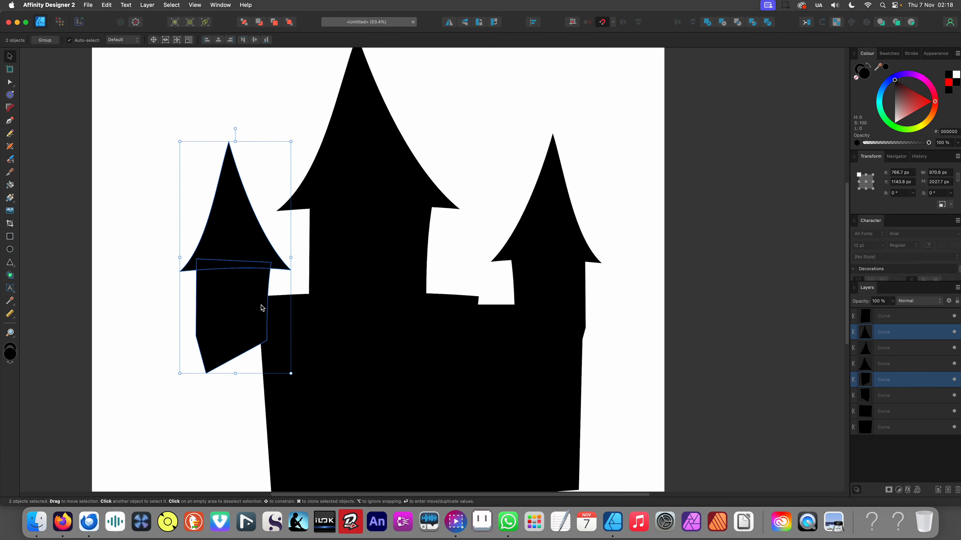
# Rotate the left turret by about 6.2° and nudge it into place beside the main block
pyautogui.hscroll(-5, 262, 307)
pyautogui.moveTo(394, 343); pyautogui.dragTo(409, 341)
pyautogui.moveTo(336, 279); pyautogui.dragTo(331, 282)
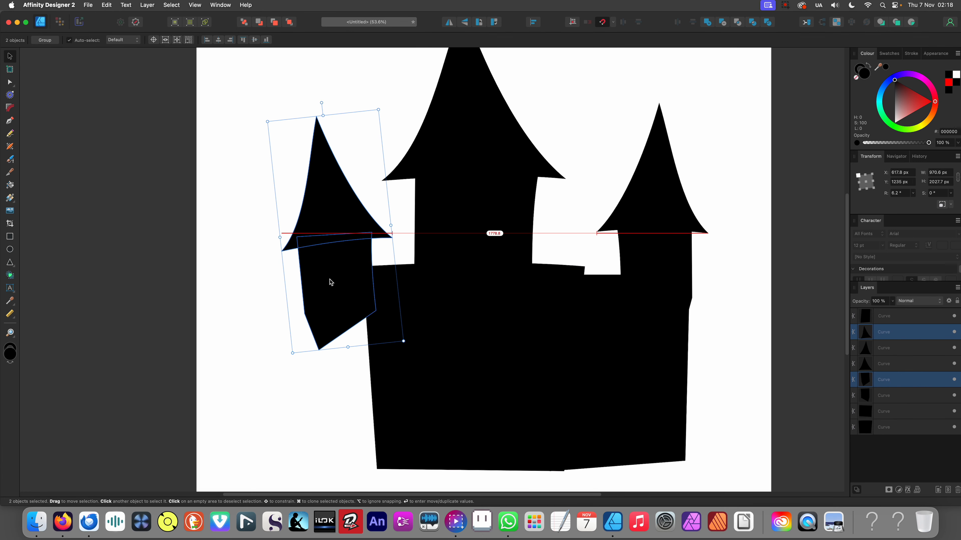
pyautogui.click(305, 343)
# Widen the main block leftward until it reaches beneath the left turret
pyautogui.click(386, 394)
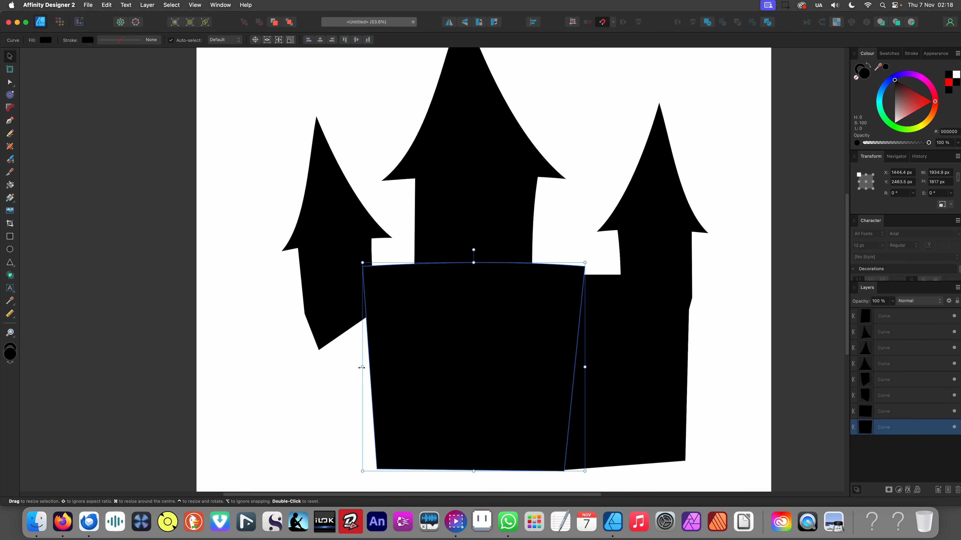
pyautogui.moveTo(362, 368); pyautogui.dragTo(294, 365)
pyautogui.scroll(-5, 455, 311)
pyautogui.click(359, 356)
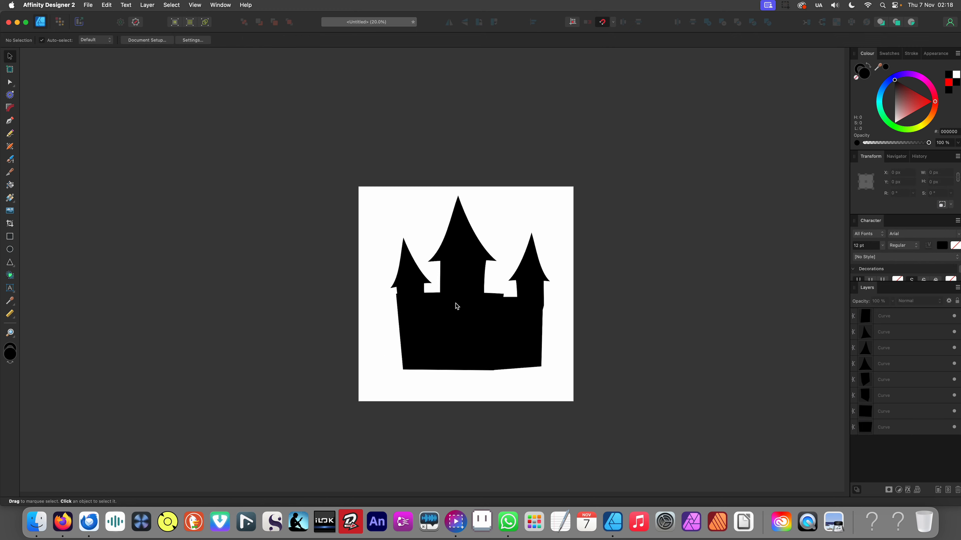
# Scale down the whole mansion silhouette and place it in the upper middle of the page
pyautogui.scroll(2, 456, 308)
pyautogui.moveTo(326, 115); pyautogui.dragTo(645, 460)
pyautogui.moveTo(590, 401); pyautogui.dragTo(523, 312)
pyautogui.click(566, 343)
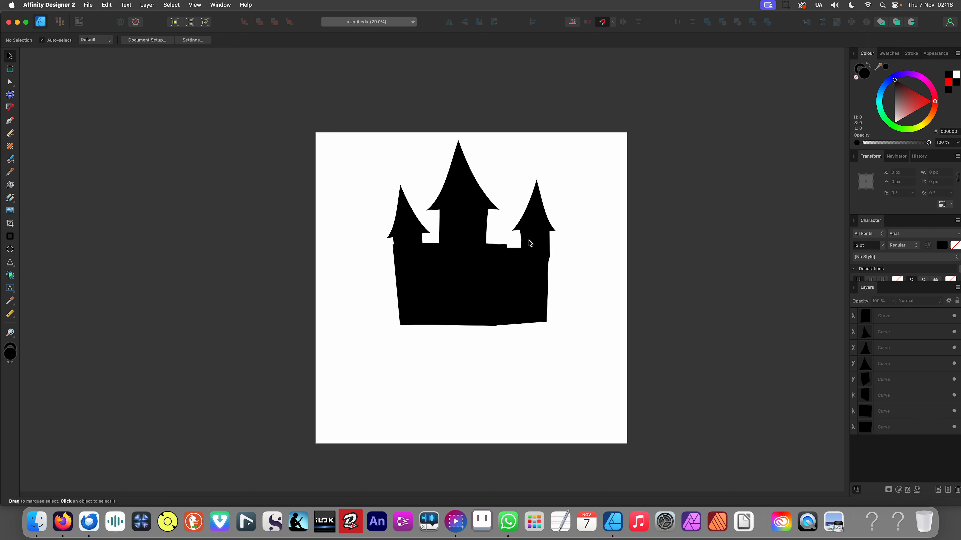
# Stretch the main block and side wing downward together to a height of about 2349 px
pyautogui.moveTo(579, 322); pyautogui.dragTo(401, 340)
pyautogui.moveTo(472, 327); pyautogui.dragTo(457, 390)
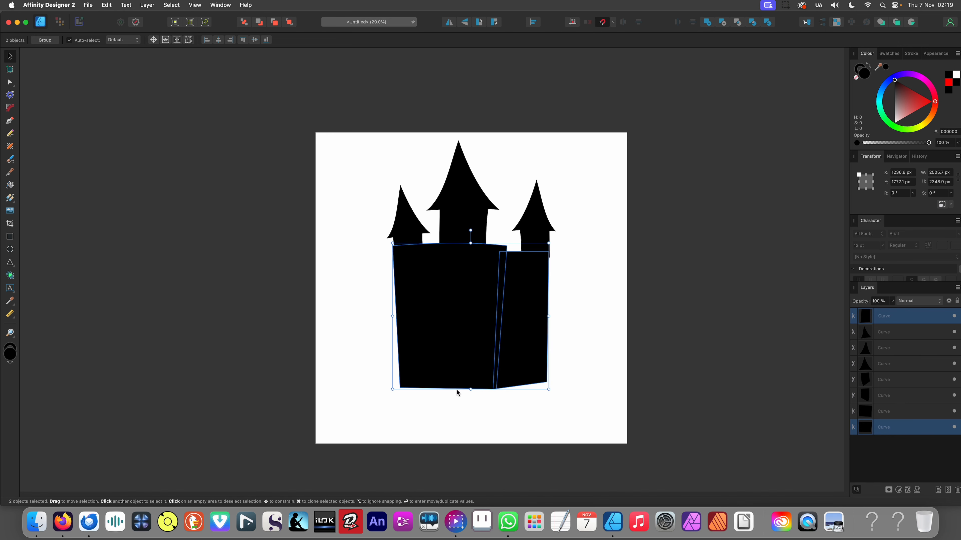
pyautogui.click(481, 406)
pyautogui.scroll(-1, 487, 316)
pyautogui.scroll(5, 486, 317)
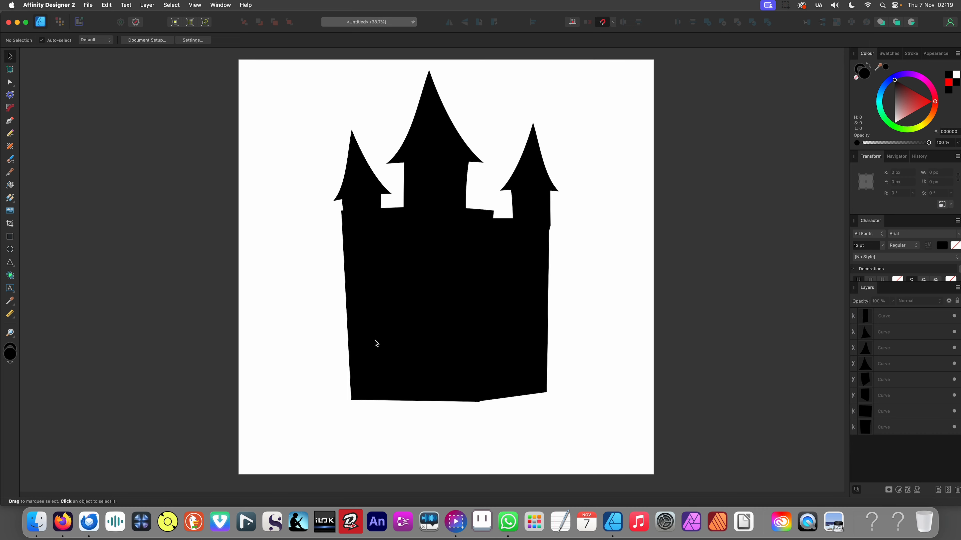
# Merge the main block and side wing into one shape with the Add operation
pyautogui.click(383, 336)
pyautogui.click(328, 274)
pyautogui.moveTo(594, 413); pyautogui.dragTo(322, 321)
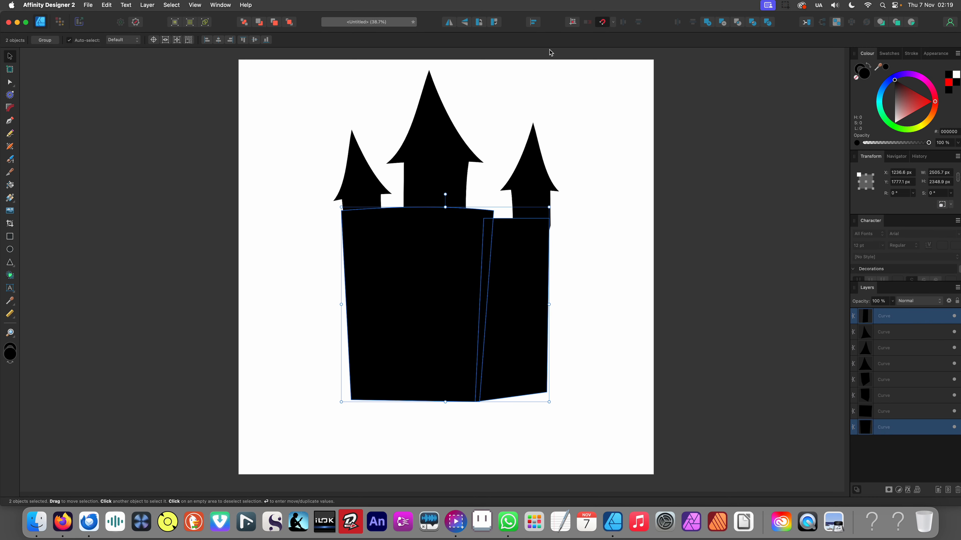
pyautogui.click(710, 23)
pyautogui.click(608, 212)
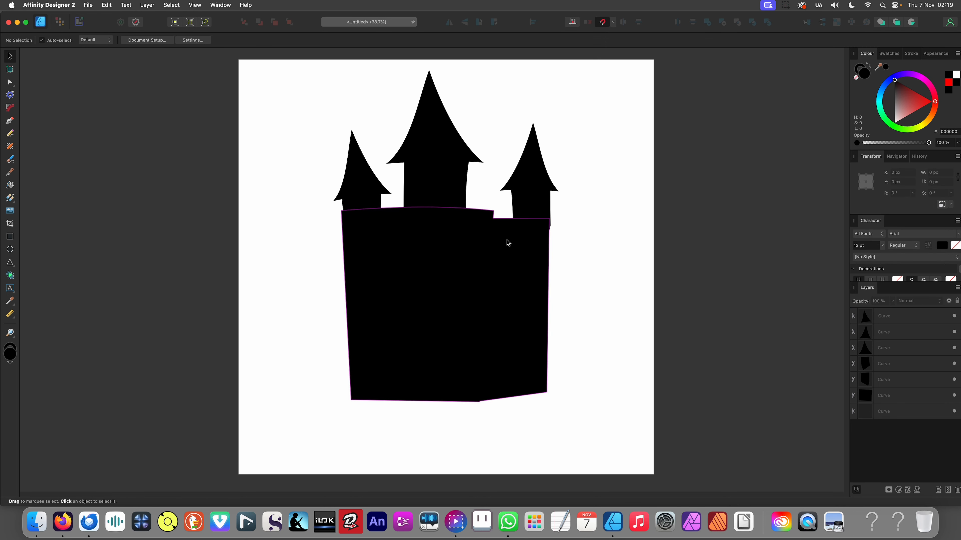
# Delete the step node in the merged body's upper edge to remove the notch between block and wing
pyautogui.doubleClick(507, 240)
pyautogui.press('Delete')
pyautogui.scroll(-3, 566, 279)
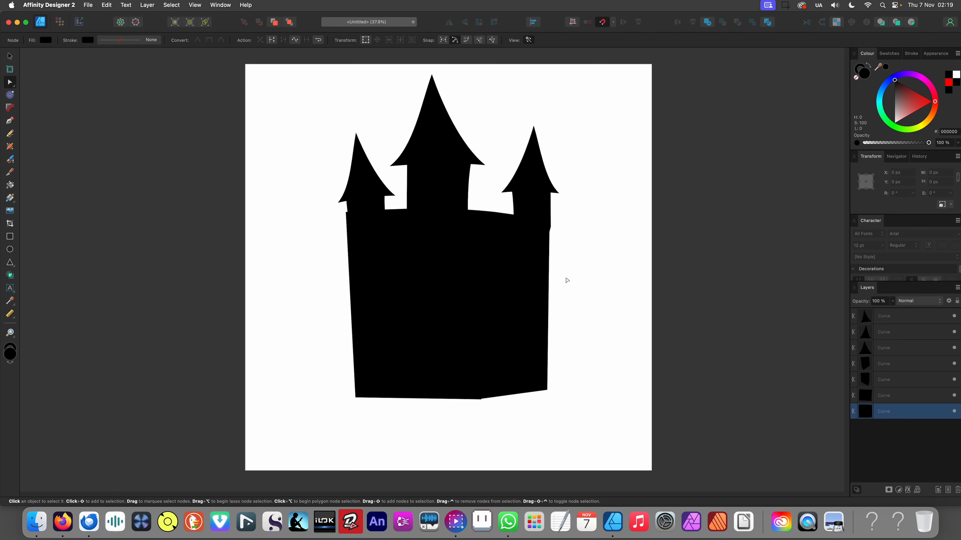
pyautogui.click(568, 344)
# Delete the surplus nodes at the kink in the merged body's lower edge, leaving a single clean corner
pyautogui.scroll(5, 535, 370)
pyautogui.scroll(4, 457, 374)
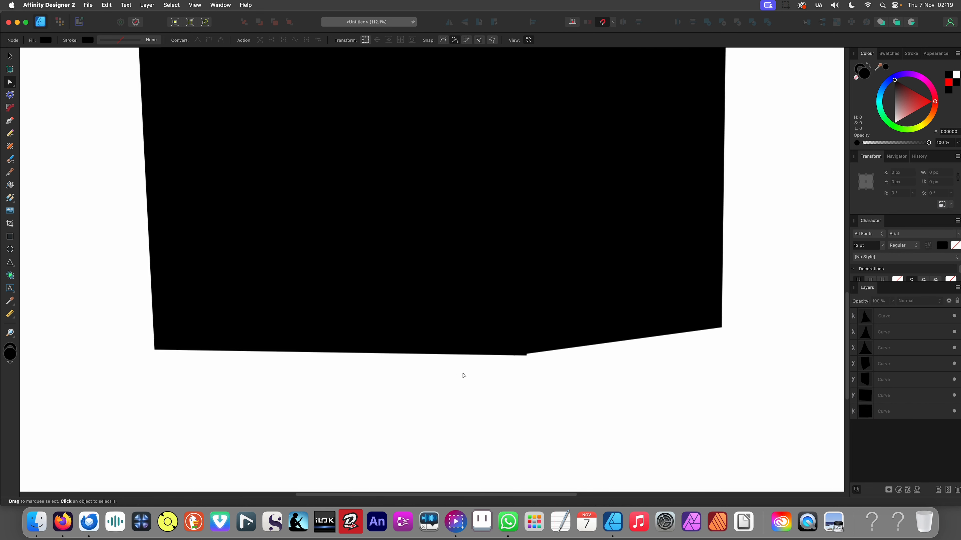
pyautogui.click(526, 356)
pyautogui.click(527, 355)
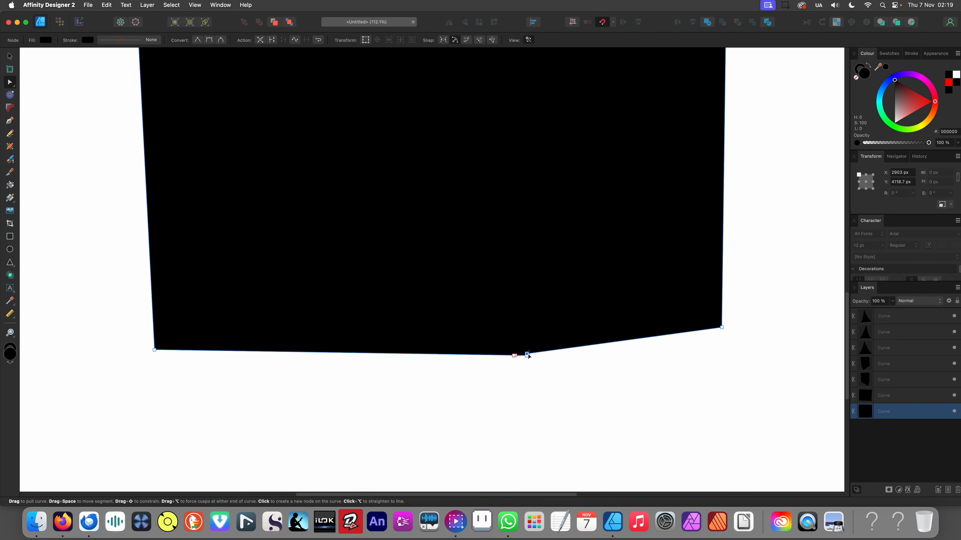
pyautogui.scroll(6, 526, 356)
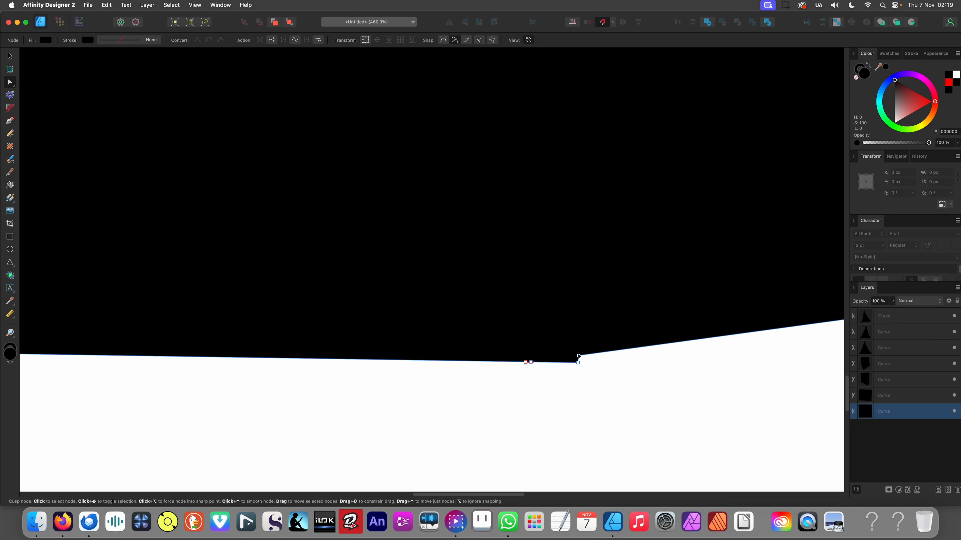
pyautogui.press('Delete')
pyautogui.moveTo(545, 372); pyautogui.dragTo(545, 373)
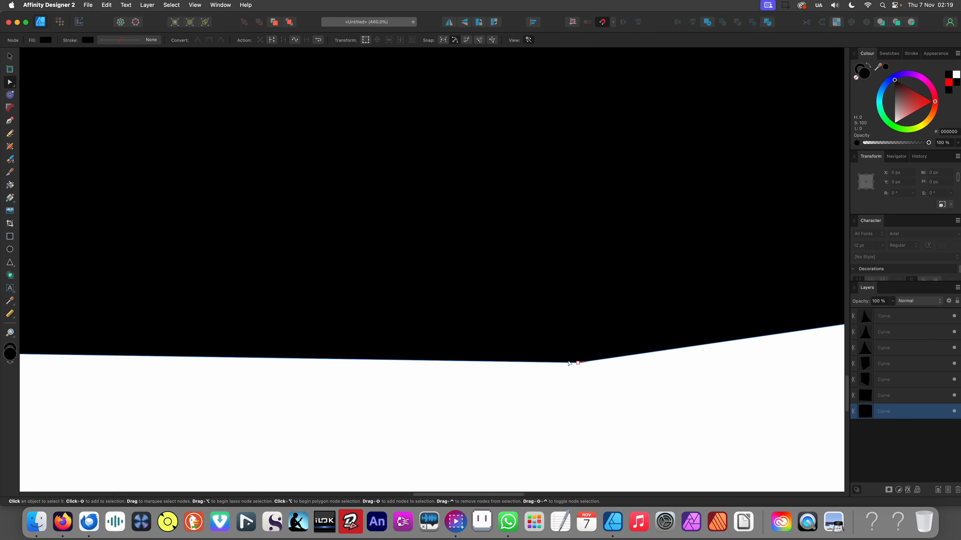
# Move the merged body's lower-right corner node slightly inward
pyautogui.scroll(-10, 546, 372)
pyautogui.scroll(2, 539, 367)
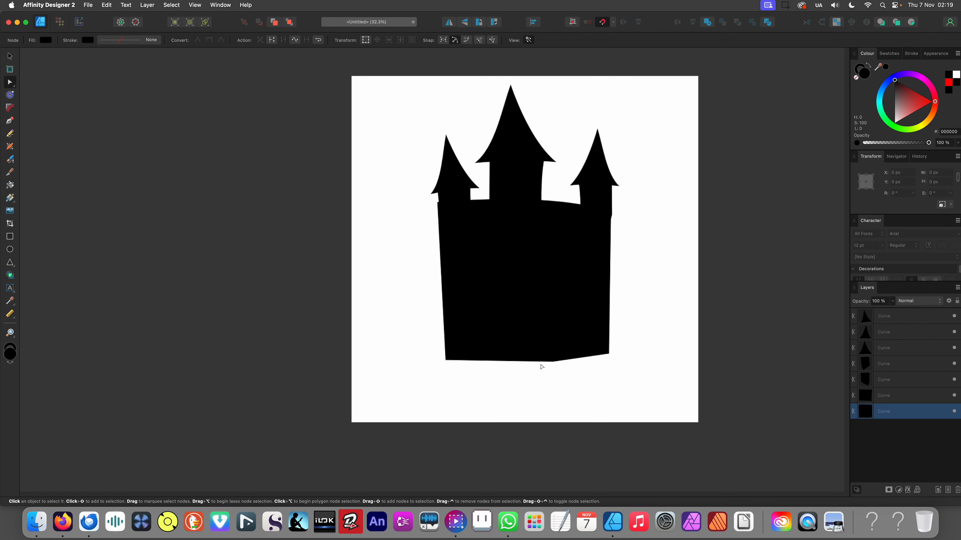
pyautogui.click(592, 362)
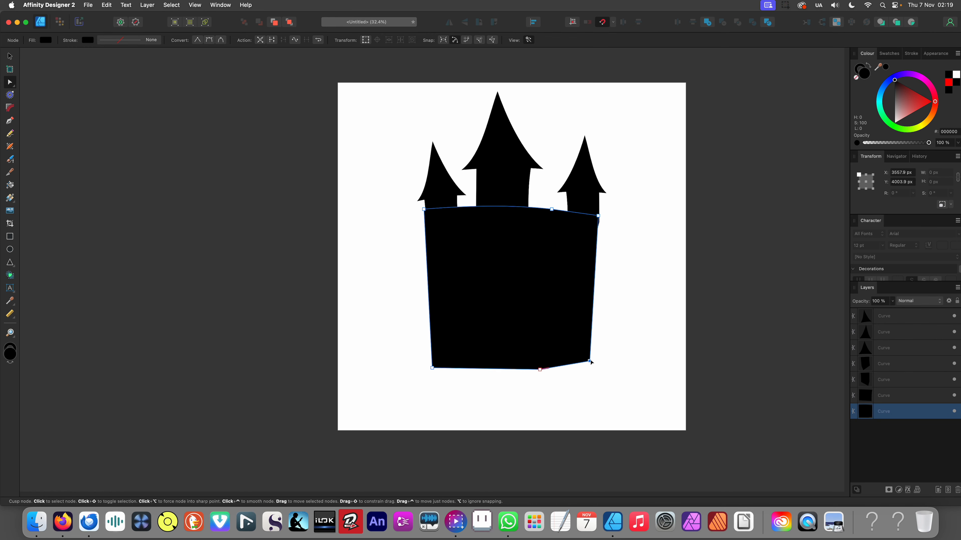
# Lower the merged body's upper edge by resizing the shape to a height of about 2166 px
pyautogui.moveTo(395, 235); pyautogui.dragTo(400, 263)
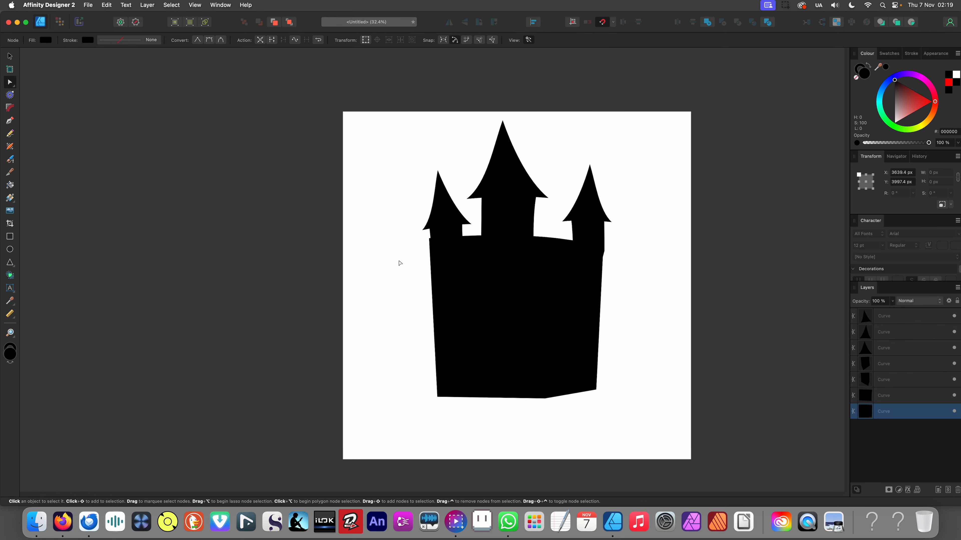
pyautogui.press('v')
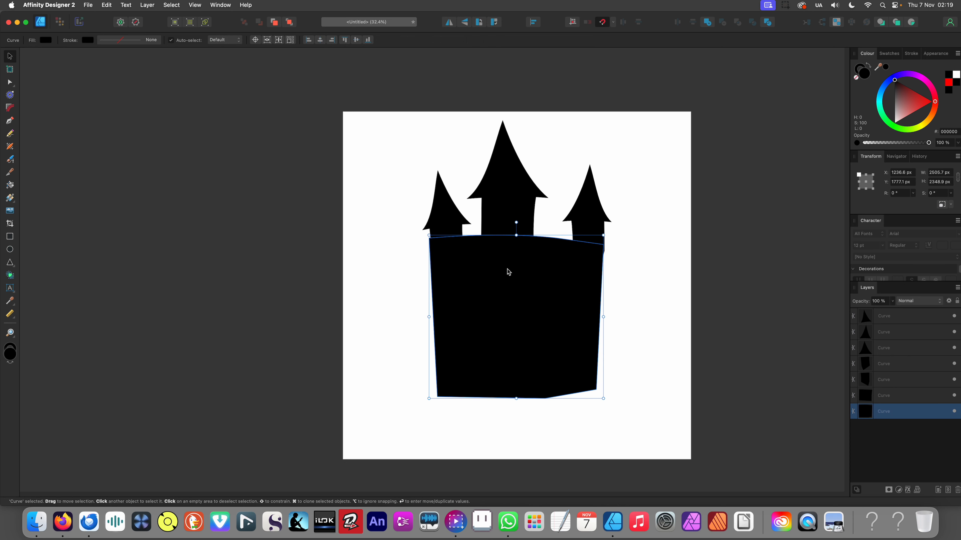
pyautogui.moveTo(517, 235); pyautogui.dragTo(504, 262)
pyautogui.click(488, 216)
pyautogui.click(414, 261)
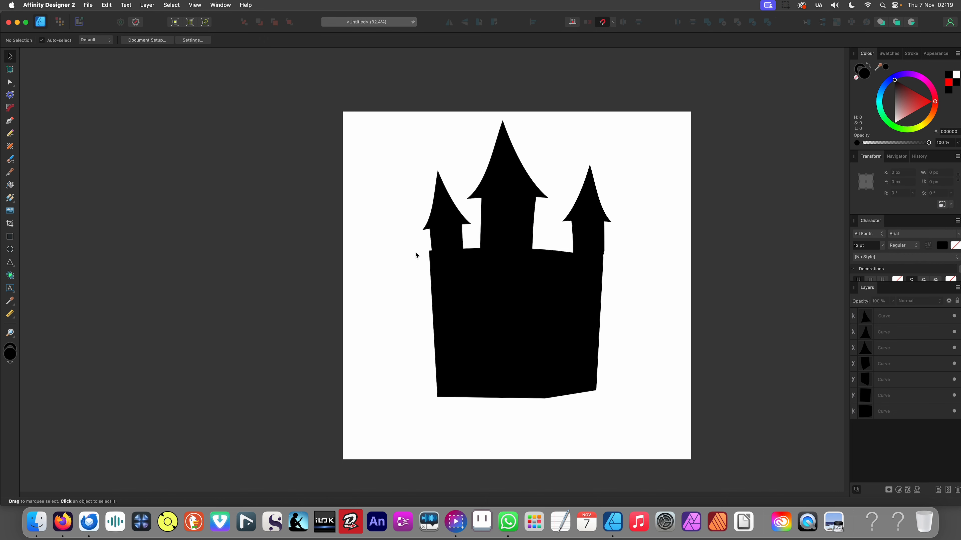
# Enlarge the central tower together with its roof so it stands out above the flanking turrets
pyautogui.hscroll(1, 410, 249)
pyautogui.moveTo(524, 171); pyautogui.dragTo(517, 266)
pyautogui.moveTo(382, 72); pyautogui.dragTo(566, 393)
pyautogui.click(666, 355)
pyautogui.scroll(-6, 502, 287)
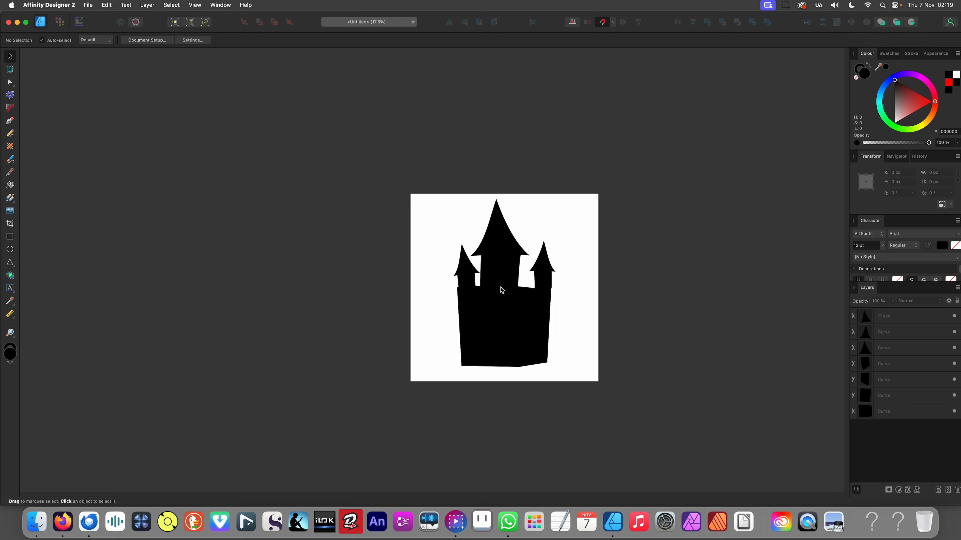
pyautogui.scroll(4, 513, 320)
pyautogui.scroll(4, 507, 273)
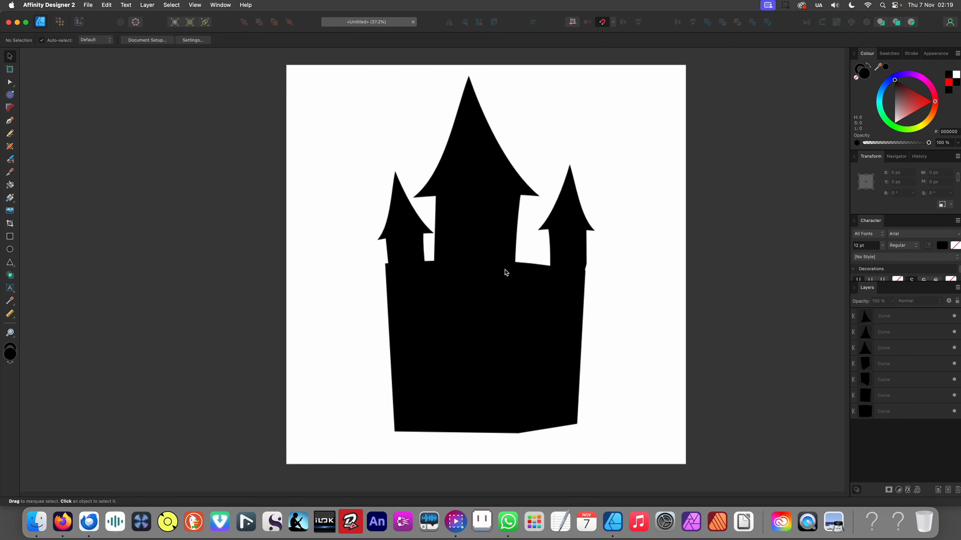
# Move the central tower body's lower-right corner node slightly outward
pyautogui.click(496, 239)
pyautogui.press('a')
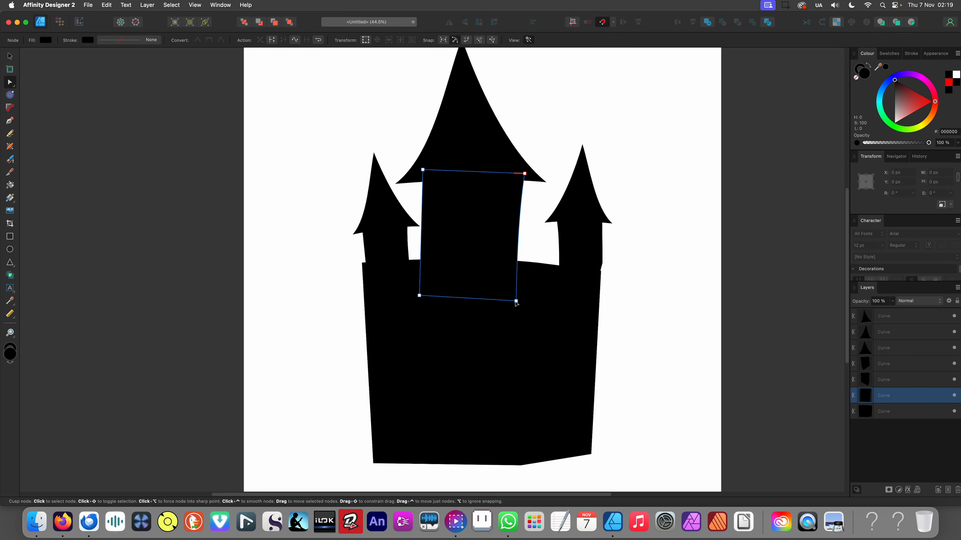
pyautogui.moveTo(516, 302); pyautogui.dragTo(527, 299)
pyautogui.scroll(-5, 435, 272)
pyautogui.click(375, 279)
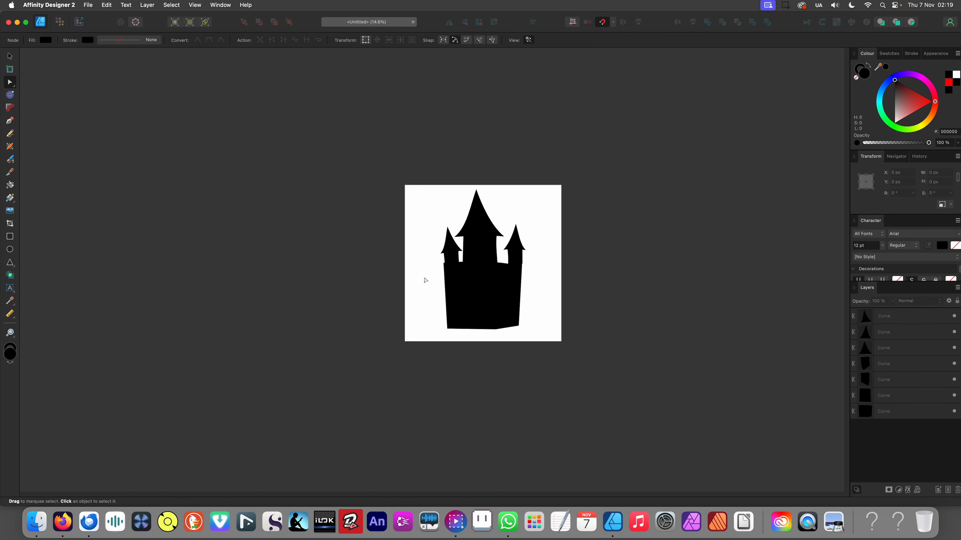
# Shift the peak node of the left turret's roof slightly to the right
pyautogui.scroll(2, 410, 279)
pyautogui.scroll(4, 506, 248)
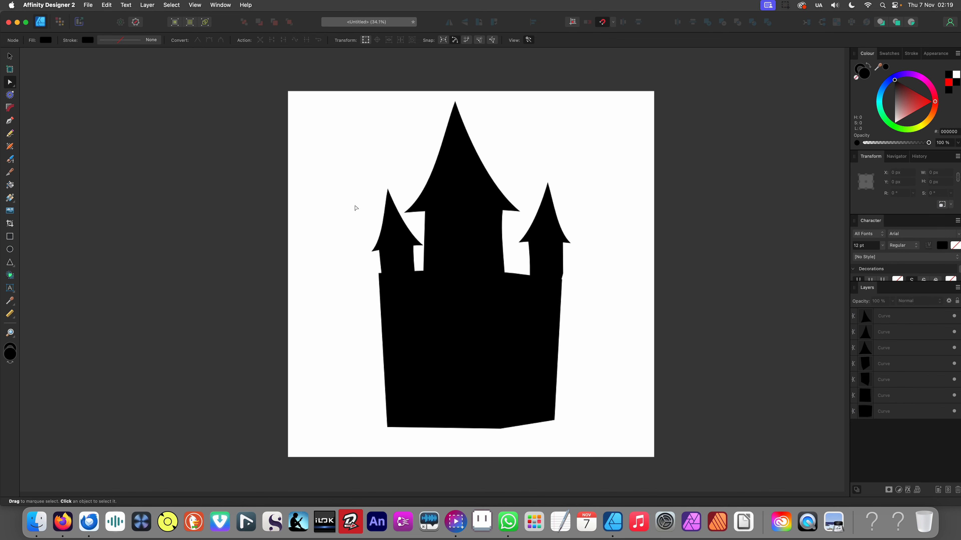
pyautogui.scroll(4, 359, 204)
pyautogui.click(417, 196)
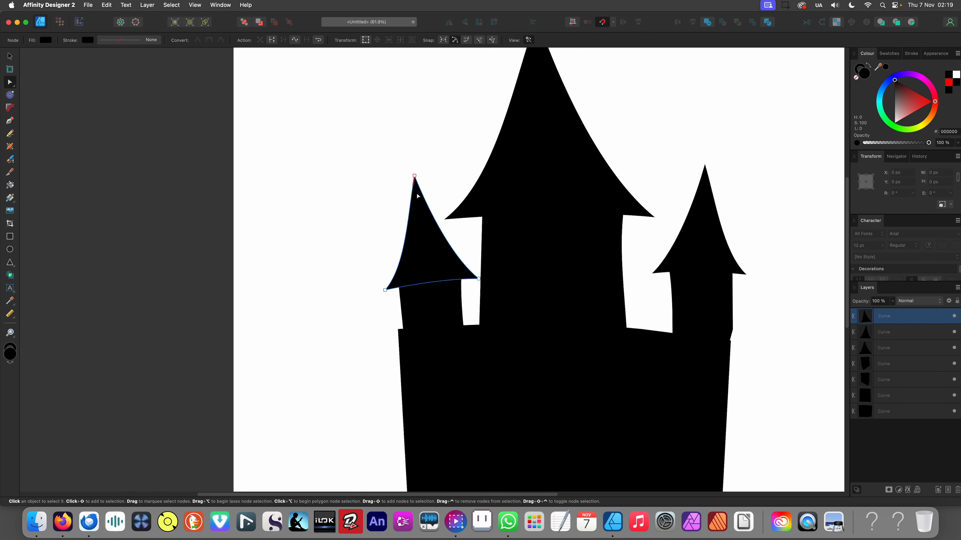
pyautogui.click(414, 175)
pyautogui.scroll(-5, 380, 245)
pyautogui.click(380, 245)
pyautogui.scroll(2, 435, 280)
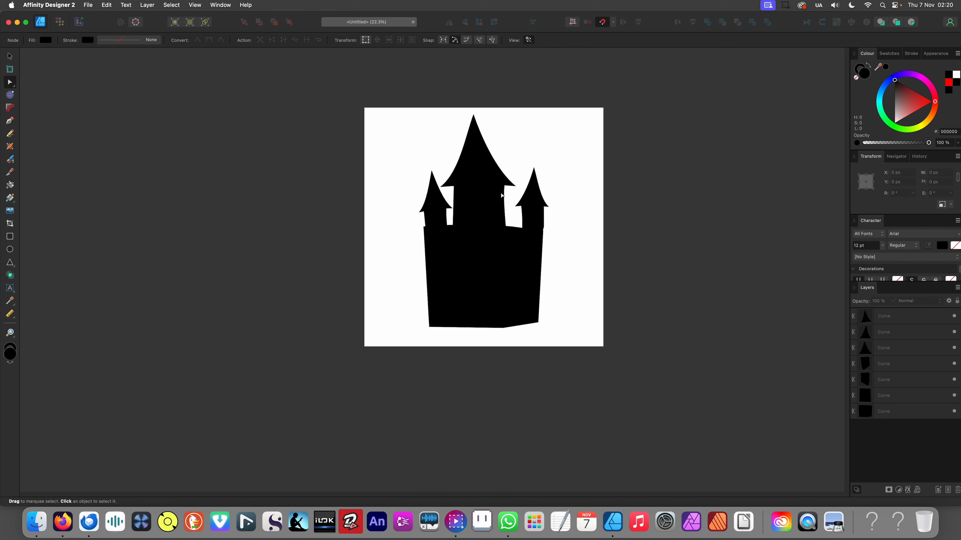
# Create three tilted battlement rectangles, each about 55 by 176 px, along the wall between the central tower and right turret
pyautogui.scroll(5, 502, 196)
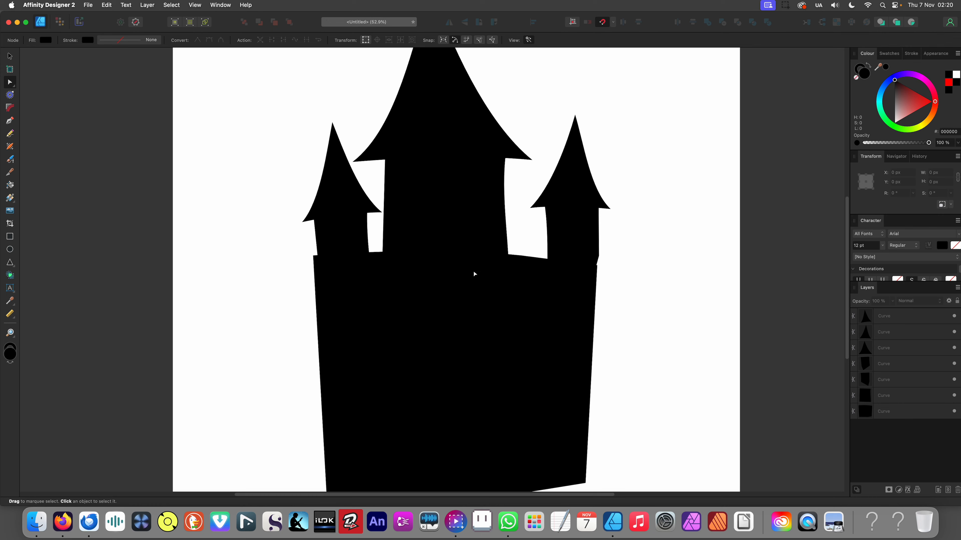
pyautogui.click(10, 237)
pyautogui.scroll(4, 510, 261)
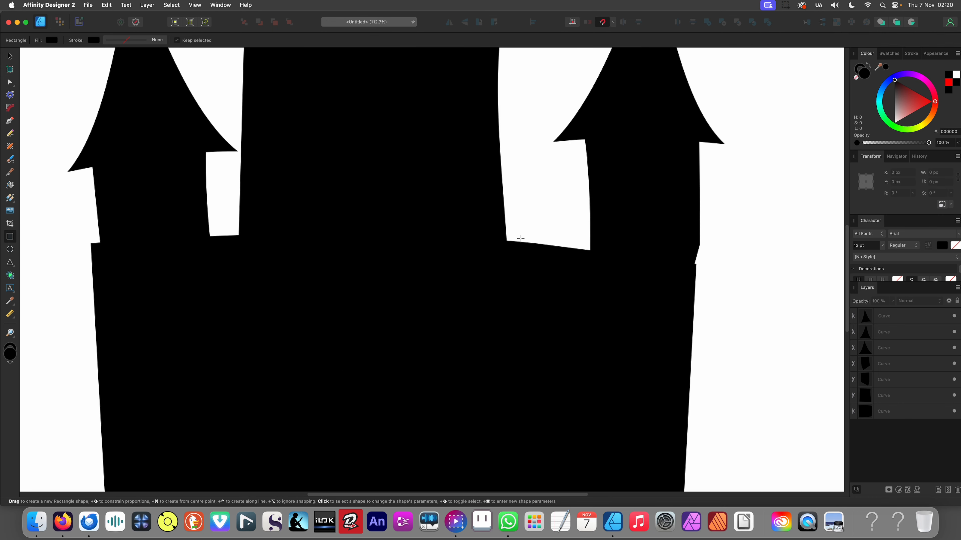
pyautogui.moveTo(514, 223)
pyautogui.mouseDown()
pyautogui.moveTo(528, 264)
pyautogui.moveTo(515, 289)
pyautogui.moveTo(537, 262)
pyautogui.moveTo(561, 286)
pyautogui.moveTo(549, 261)
pyautogui.mouseUp()
pyautogui.scroll(3, 538, 250)
pyautogui.press('v')
pyautogui.moveTo(549, 261)
pyautogui.mouseDown()
pyautogui.moveTo(593, 276)
pyautogui.moveTo(601, 299)
pyautogui.mouseUp()
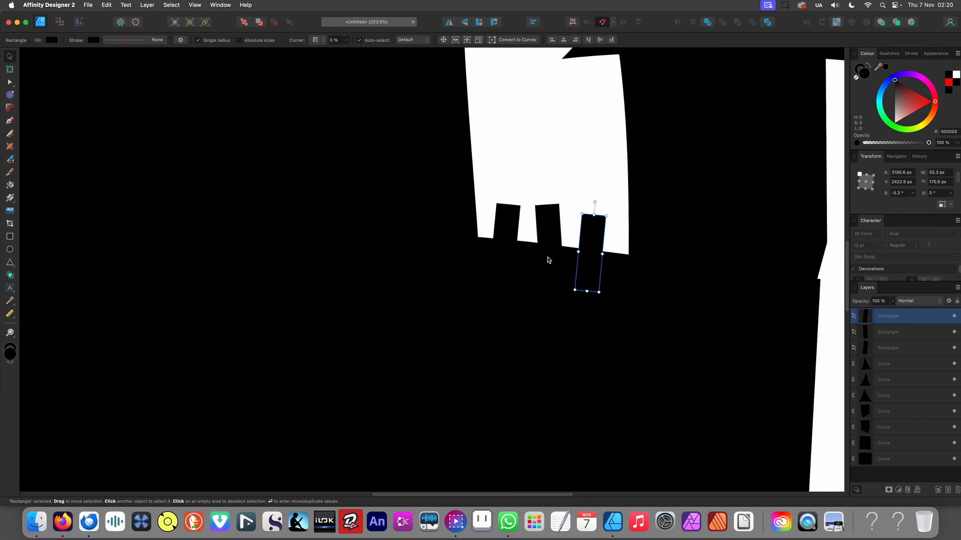
# Select the three battlement rectangles together and move them slightly deeper into the wall
pyautogui.keyDown('shift'); pyautogui.click(510, 228); pyautogui.keyUp('shift')
pyautogui.keyDown('shift'); pyautogui.click(549, 228); pyautogui.keyUp('shift')
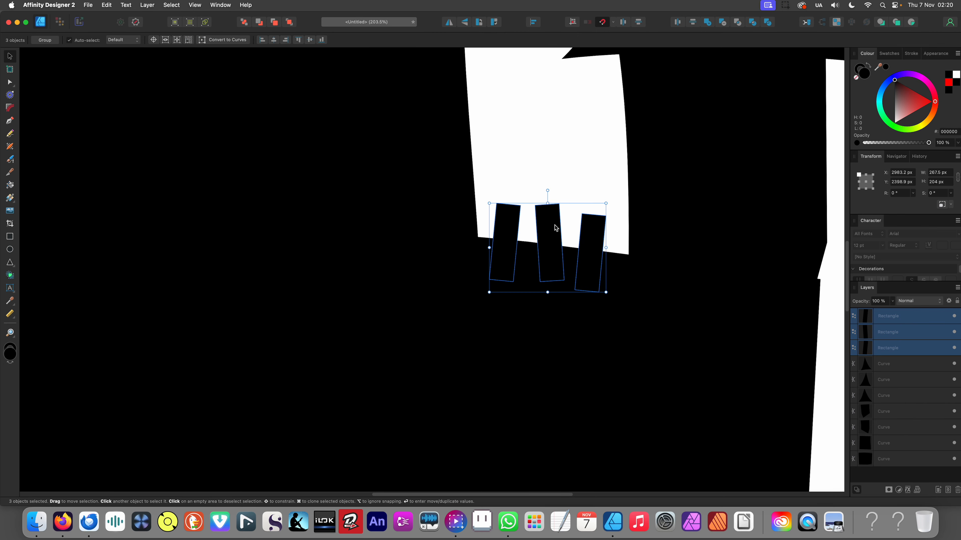
pyautogui.moveTo(549, 228); pyautogui.dragTo(554, 241)
pyautogui.scroll(-10, 554, 241)
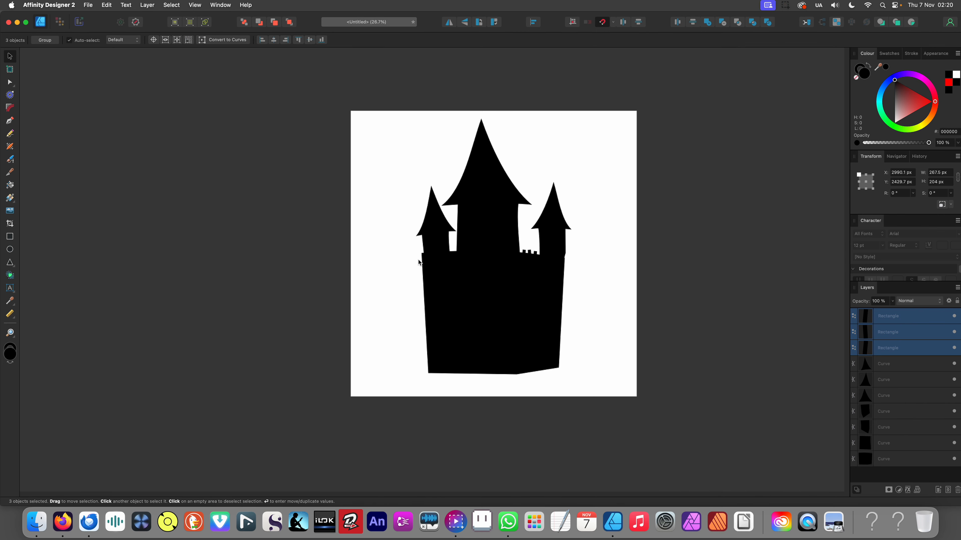
pyautogui.click(395, 274)
# Lower each of the three battlements individually so only short stubs protrude above the sloping wall
pyautogui.scroll(5, 478, 254)
pyautogui.scroll(5, 478, 254)
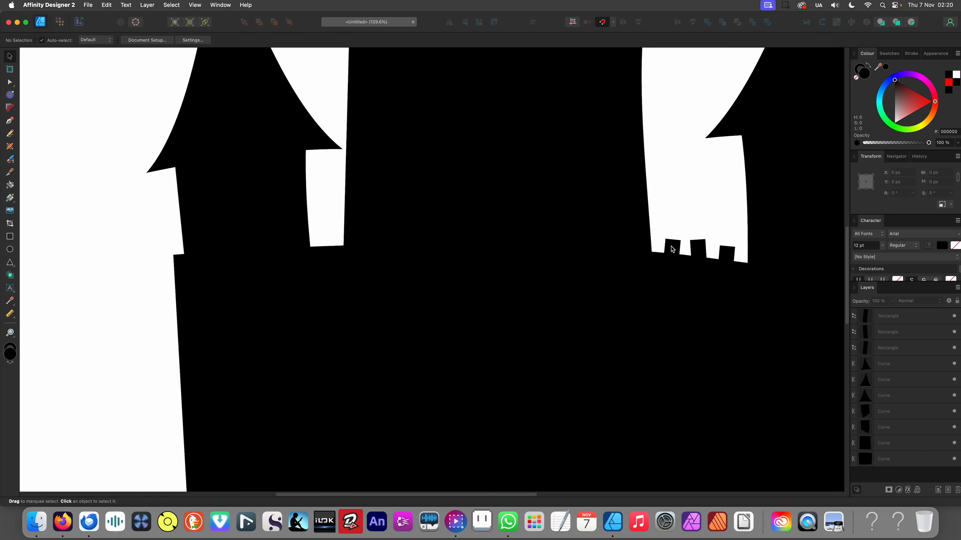
pyautogui.scroll(6, 672, 249)
pyautogui.click(685, 252)
pyautogui.click(774, 252)
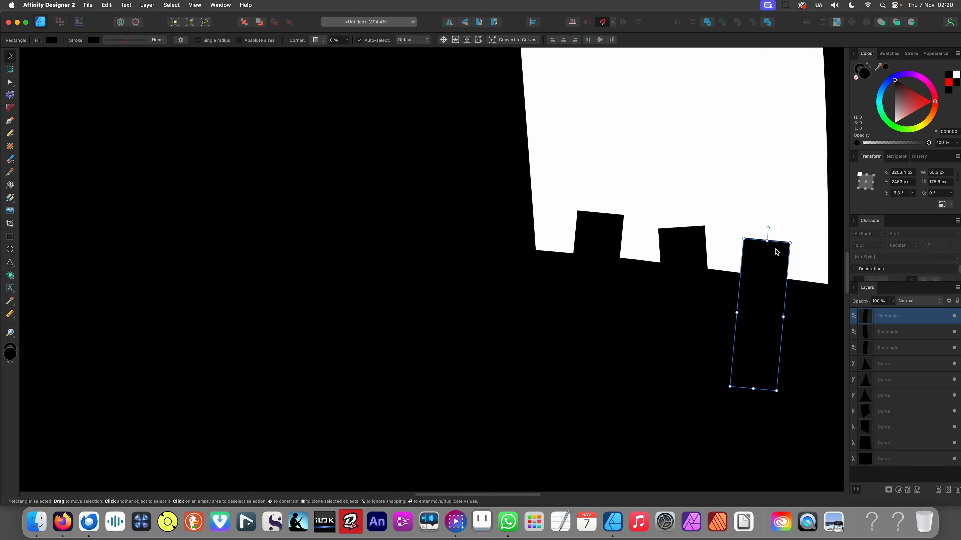
pyautogui.moveTo(777, 252); pyautogui.dragTo(781, 260)
pyautogui.moveTo(699, 250); pyautogui.dragTo(696, 263)
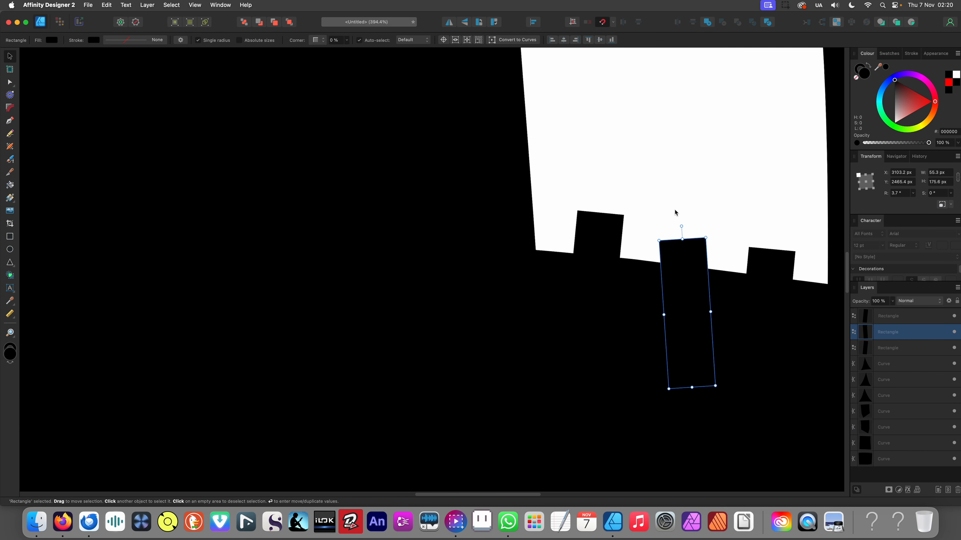
pyautogui.moveTo(608, 232); pyautogui.dragTo(603, 247)
pyautogui.scroll(-12, 672, 209)
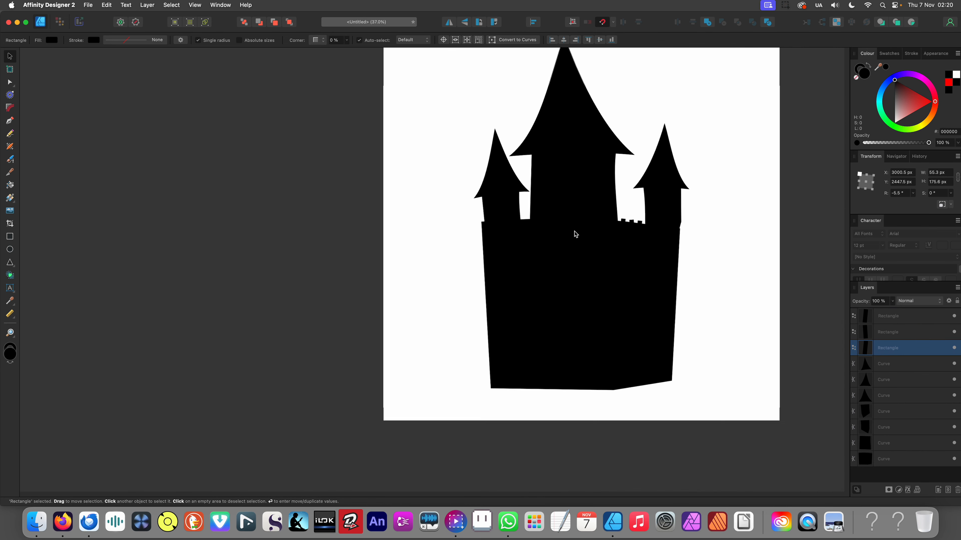
pyautogui.click(450, 263)
# Duplicate a battlement into the gap between the left turret and central tower and rotate the copy to about 4.5°
pyautogui.scroll(6, 564, 227)
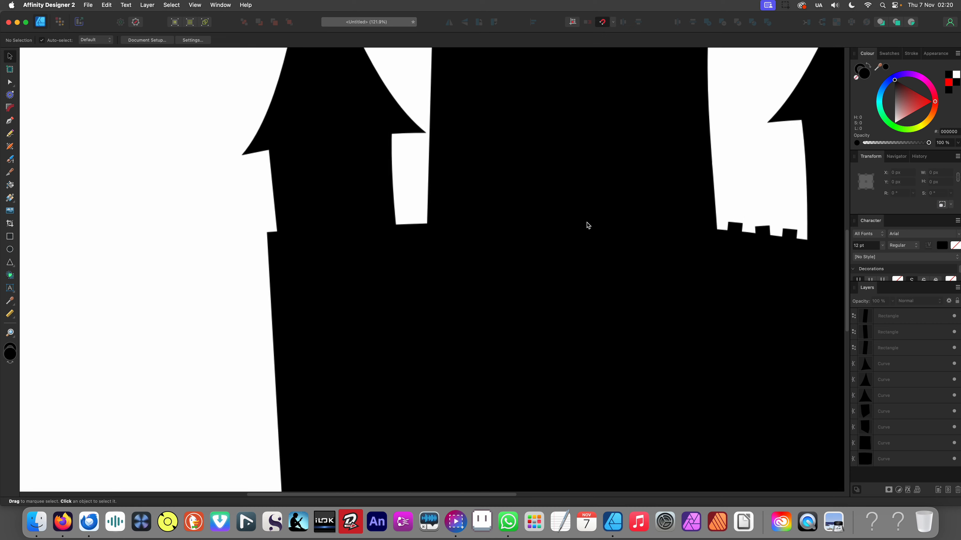
pyautogui.click(735, 229)
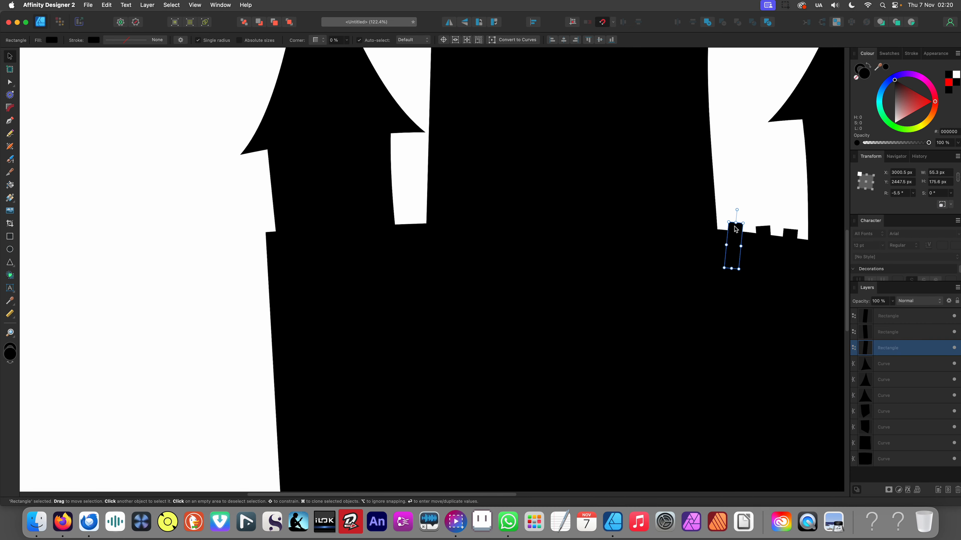
pyautogui.moveTo(409, 217); pyautogui.dragTo(408, 217)
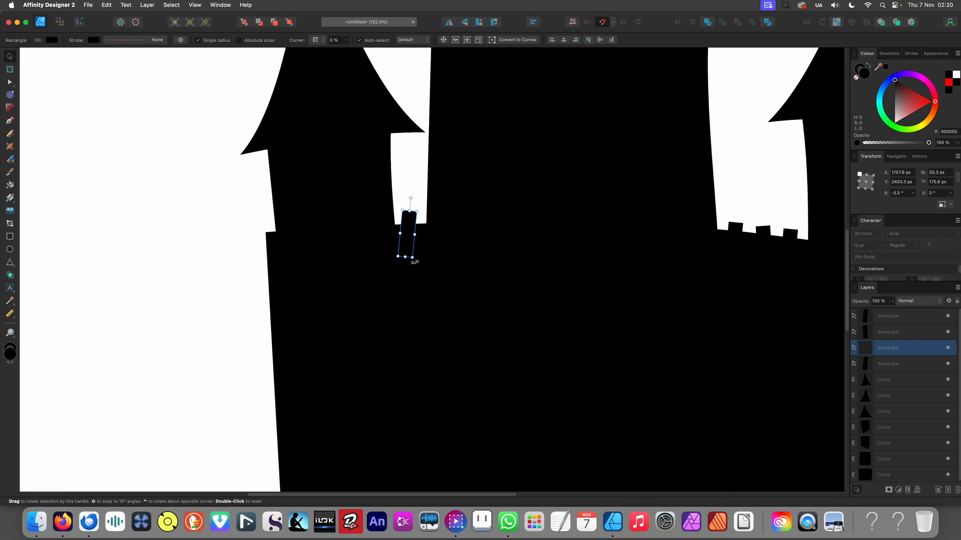
pyautogui.moveTo(414, 262); pyautogui.dragTo(418, 262)
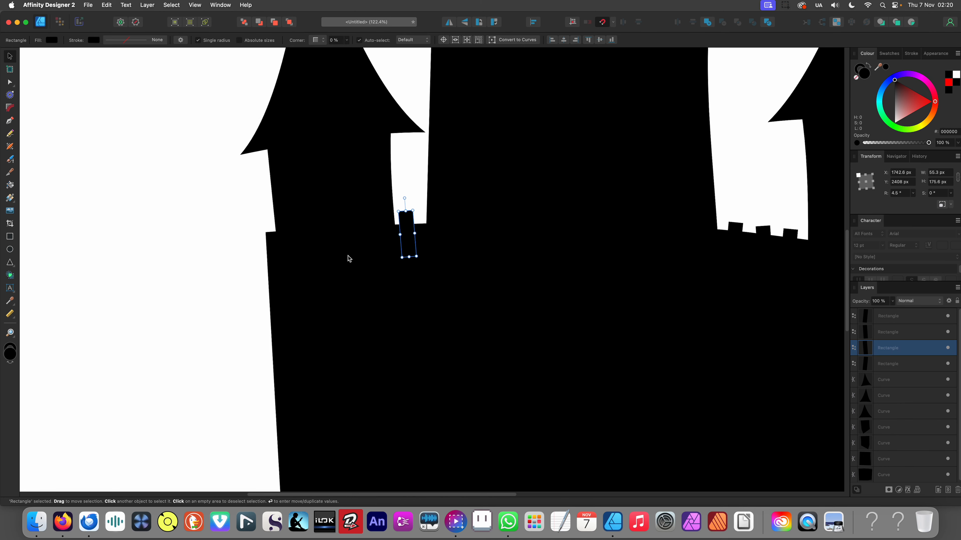
# Stretch the merged body outward on its left side so the wall extends beyond the left turret
pyautogui.click(277, 272)
pyautogui.press('super+0')
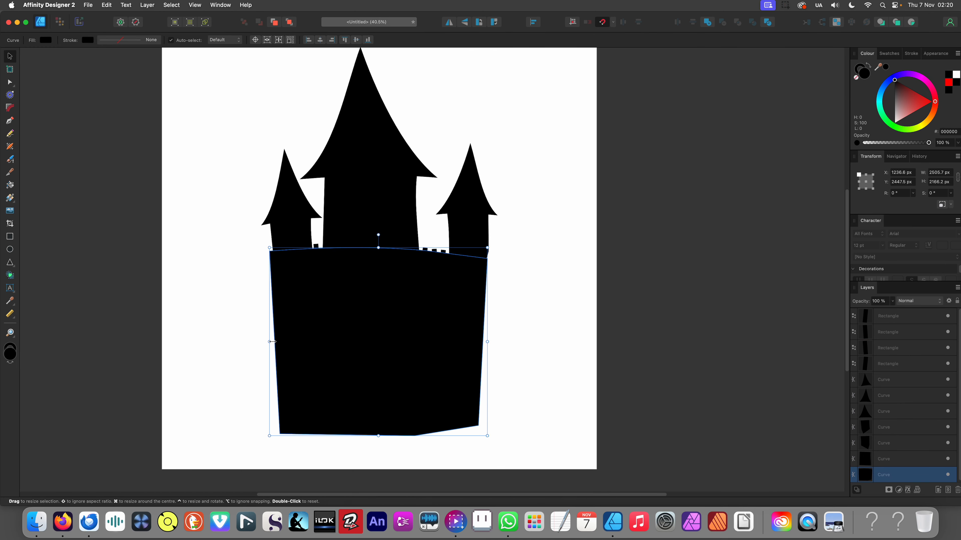
pyautogui.moveTo(275, 342); pyautogui.dragTo(243, 341)
pyautogui.click(266, 241)
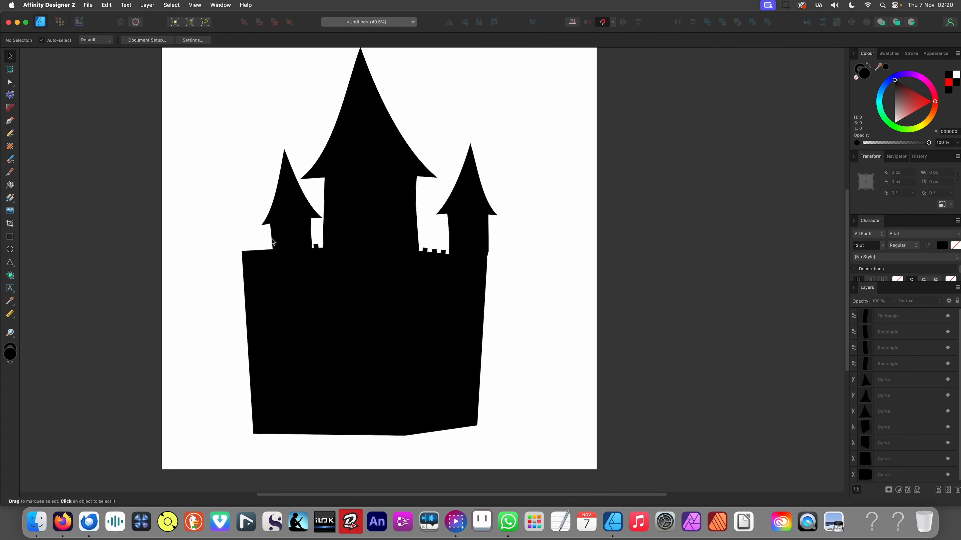
# Duplicate the battlement three times along the wall section outside the left turret
pyautogui.moveTo(314, 225); pyautogui.dragTo(456, 283)
pyautogui.scroll(8, 455, 282)
pyautogui.click(469, 334)
pyautogui.scroll(-5, 469, 333)
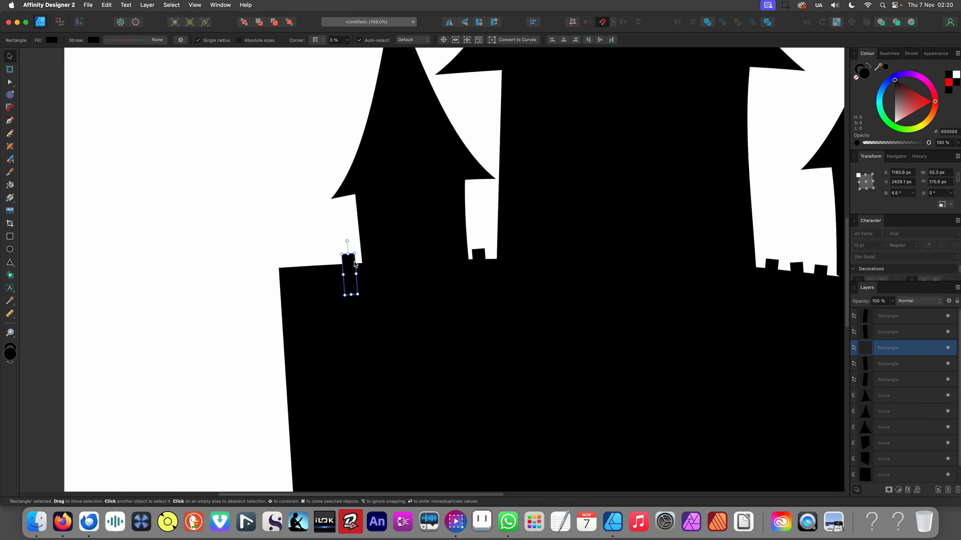
pyautogui.moveTo(318, 275); pyautogui.dragTo(303, 275)
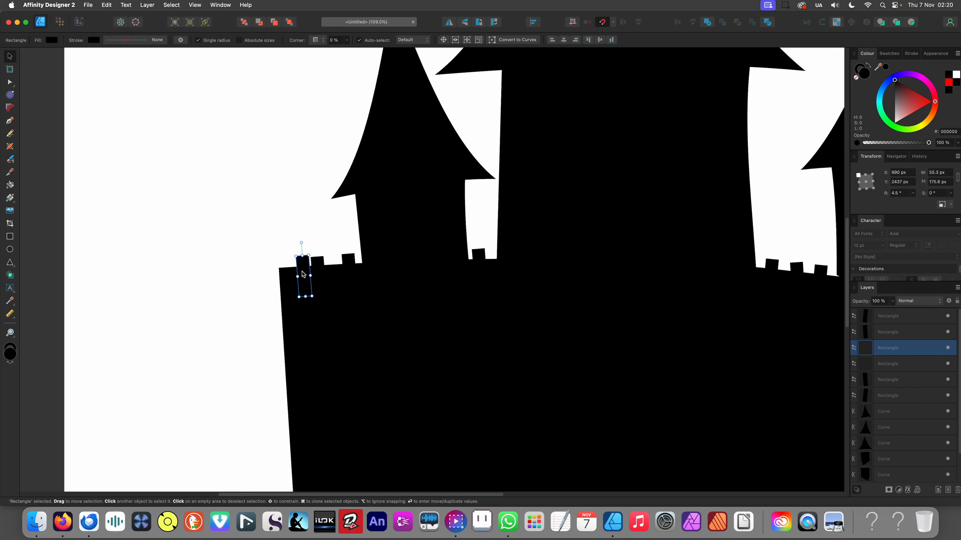
pyautogui.scroll(-12, 369, 263)
pyautogui.click(333, 307)
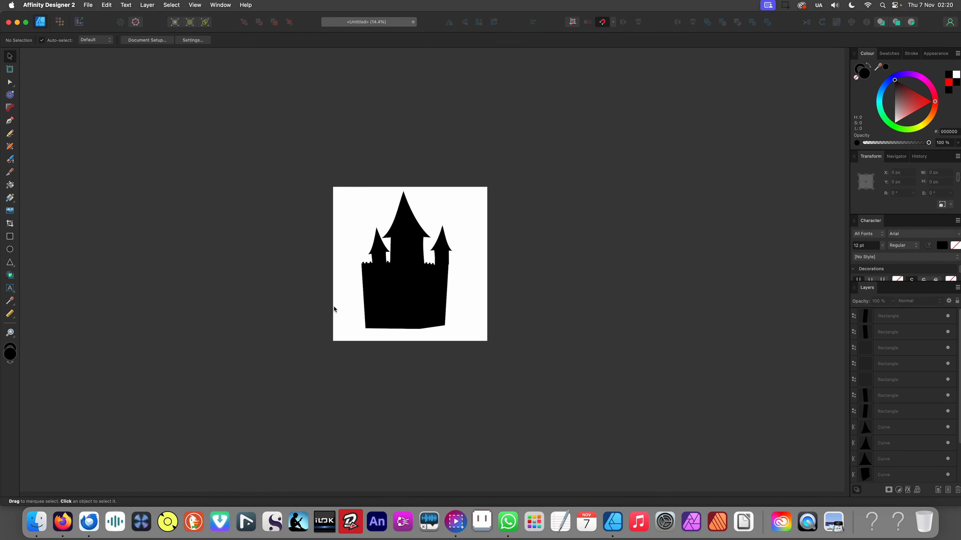
# Select the right turret together with its roof and move both slightly outward to the right
pyautogui.scroll(6, 374, 296)
pyautogui.scroll(1, 422, 171)
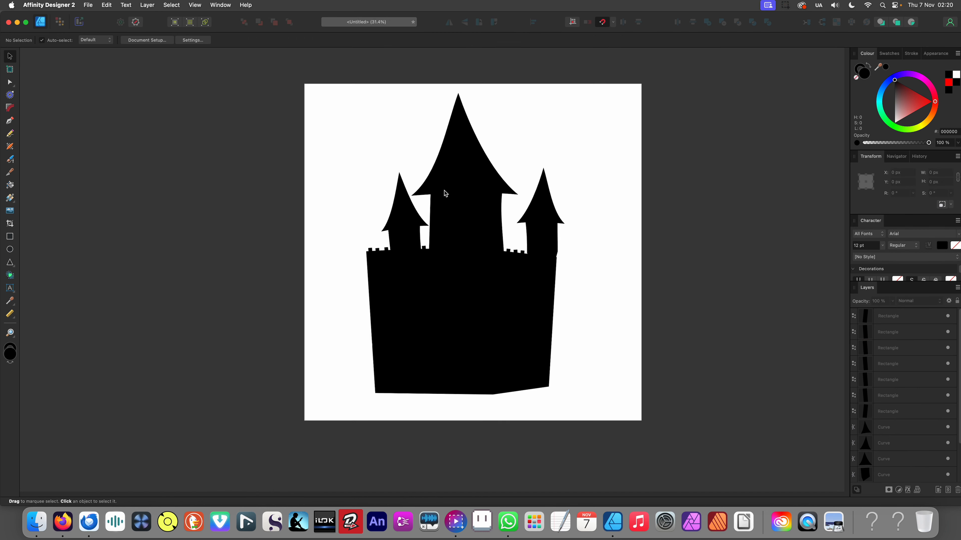
pyautogui.scroll(5, 566, 239)
pyautogui.moveTo(618, 154); pyautogui.dragTo(553, 225)
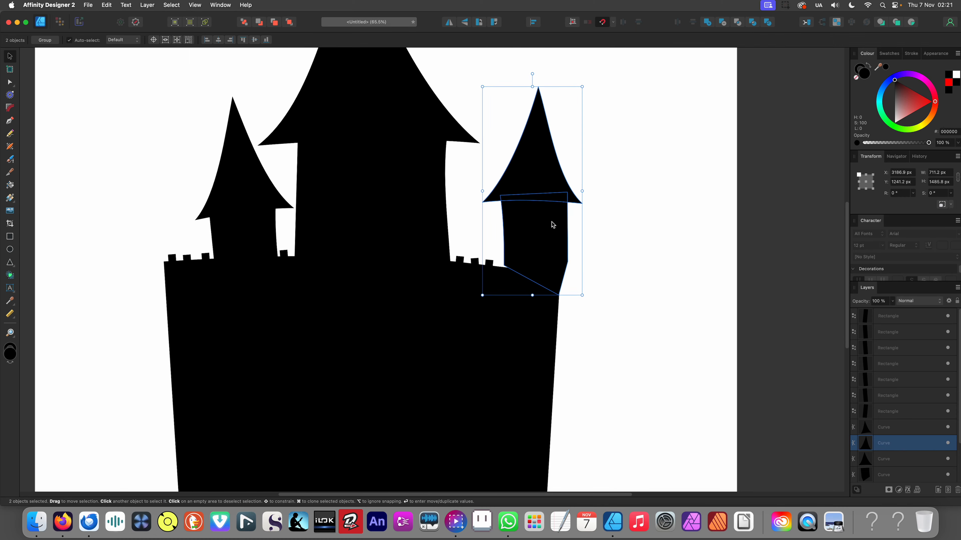
pyautogui.click(597, 280)
# Move the right turret body's lowest corner node slightly inward behind the main wall's edge
pyautogui.doubleClick(558, 245)
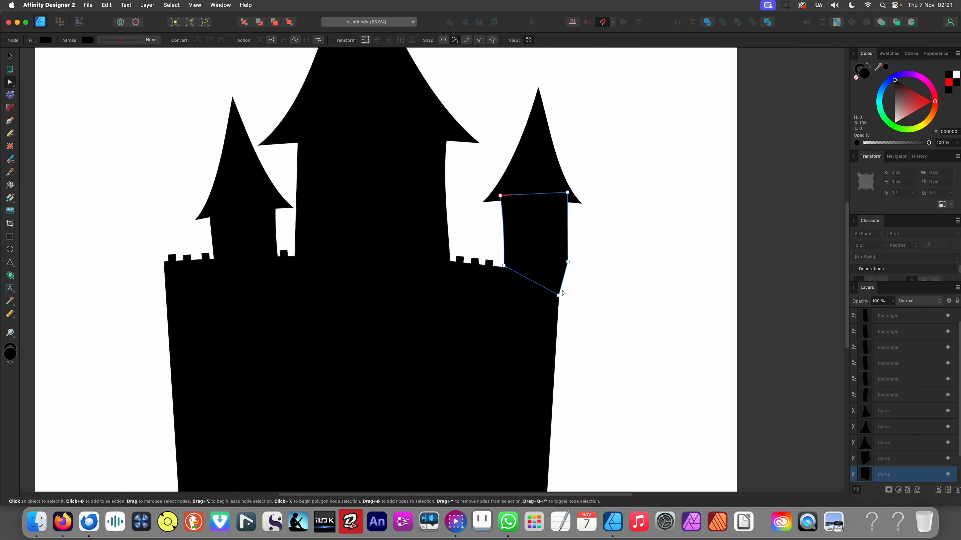
pyautogui.click(555, 294)
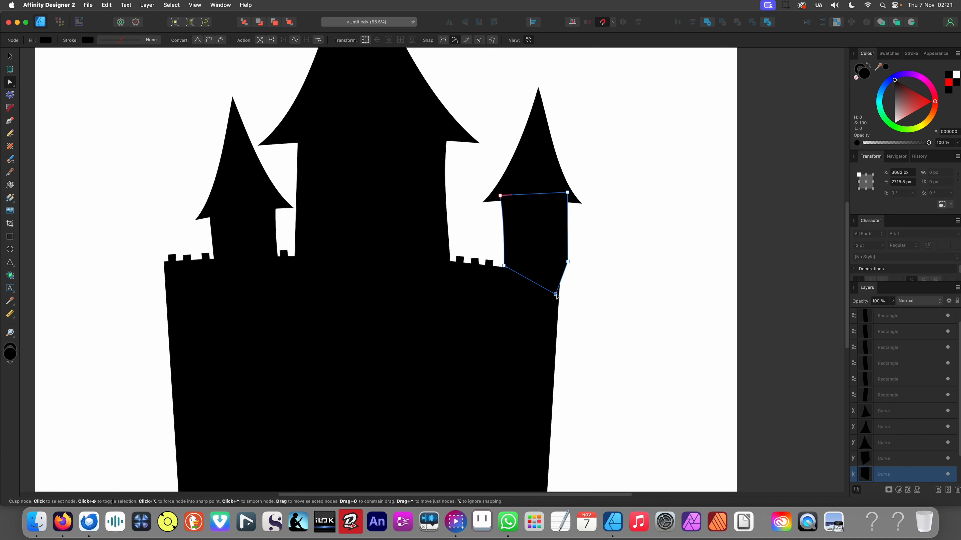
pyautogui.scroll(-6, 552, 231)
pyautogui.click(305, 277)
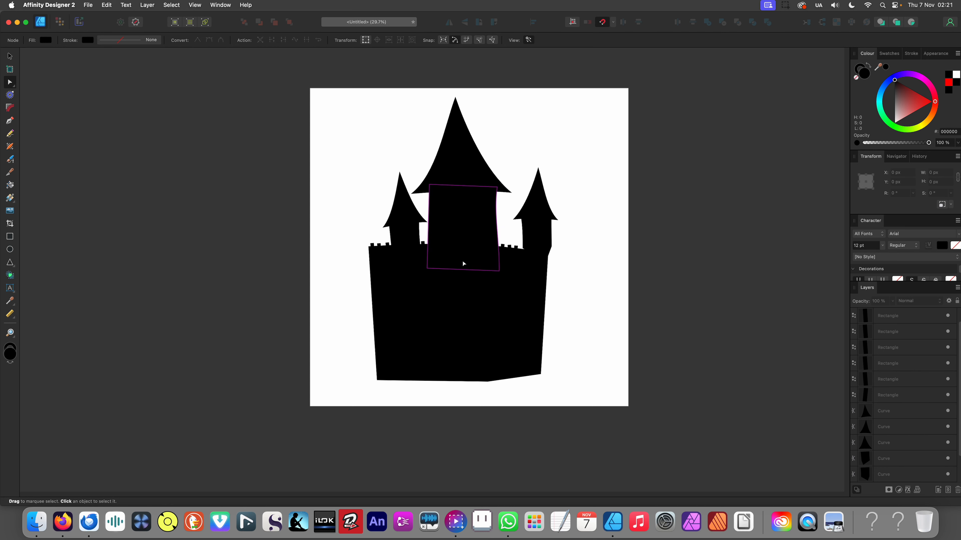
pyautogui.hscroll(3, 333, 293)
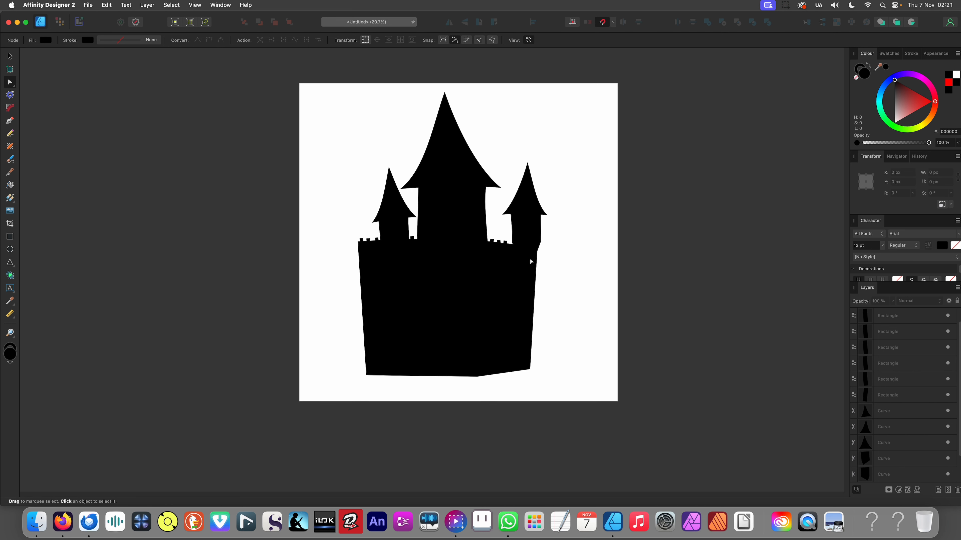
pyautogui.scroll(-1, 526, 266)
pyautogui.scroll(4, 517, 266)
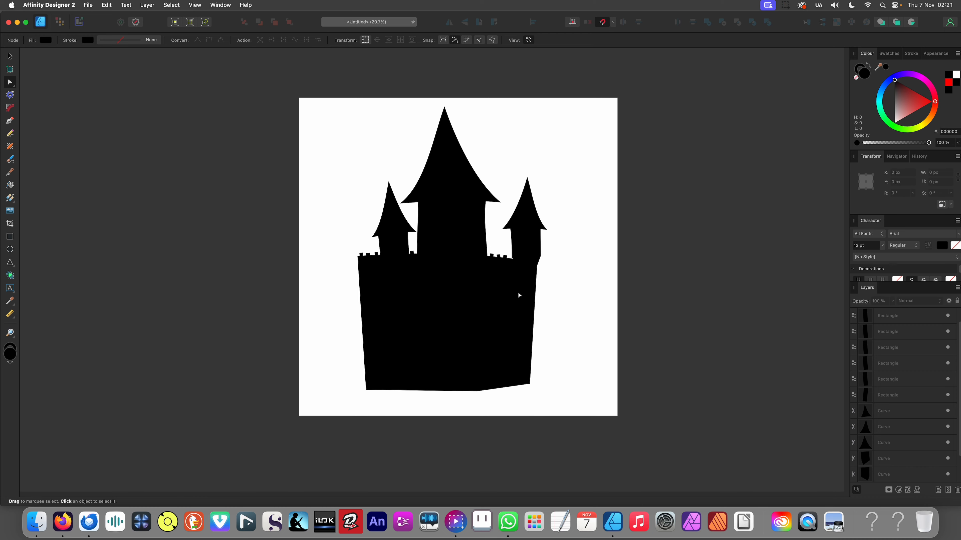
# Draw a rectangle about 1132 × 195 px across the central tower just under its roof and convert it to curves
pyautogui.scroll(6, 479, 229)
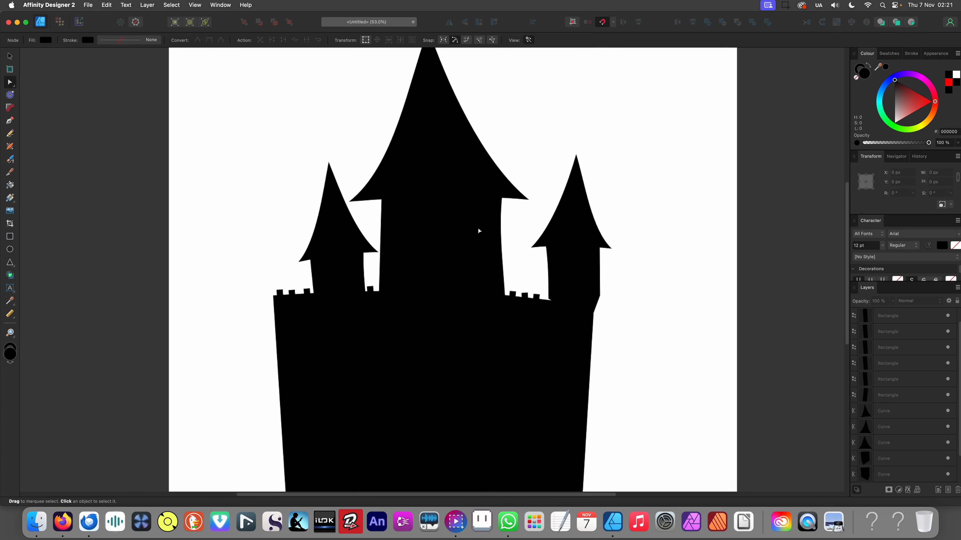
pyautogui.scroll(2, 333, 214)
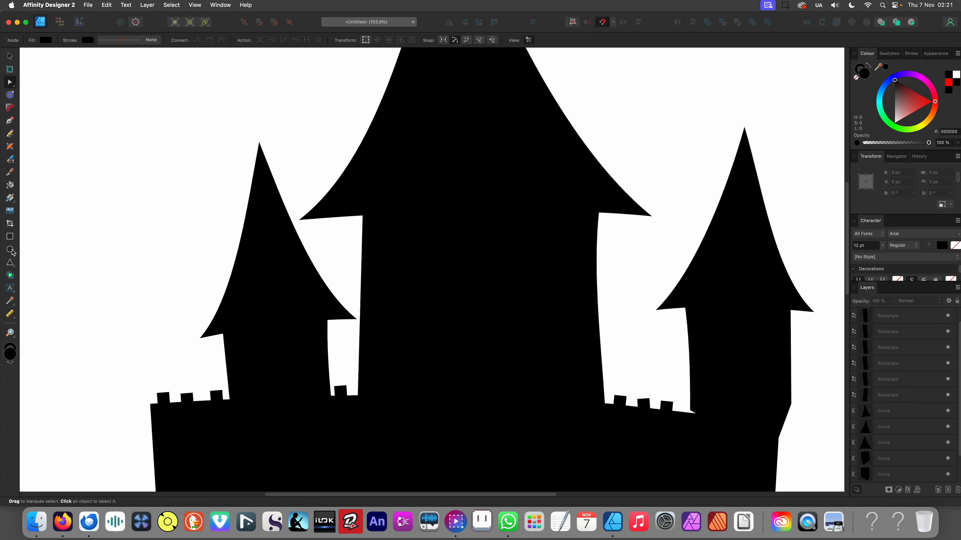
pyautogui.click(10, 236)
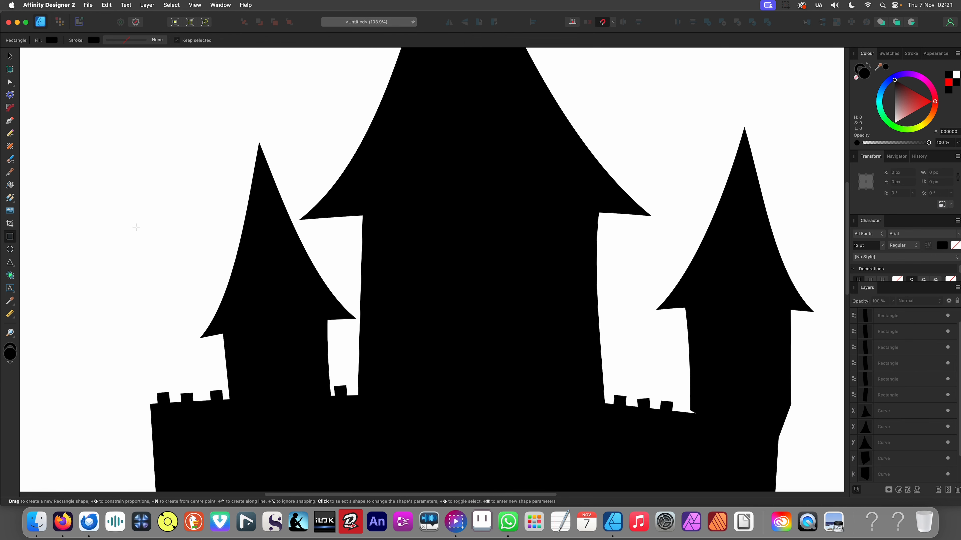
pyautogui.moveTo(356, 206); pyautogui.dragTo(607, 250)
pyautogui.rightClick(534, 227)
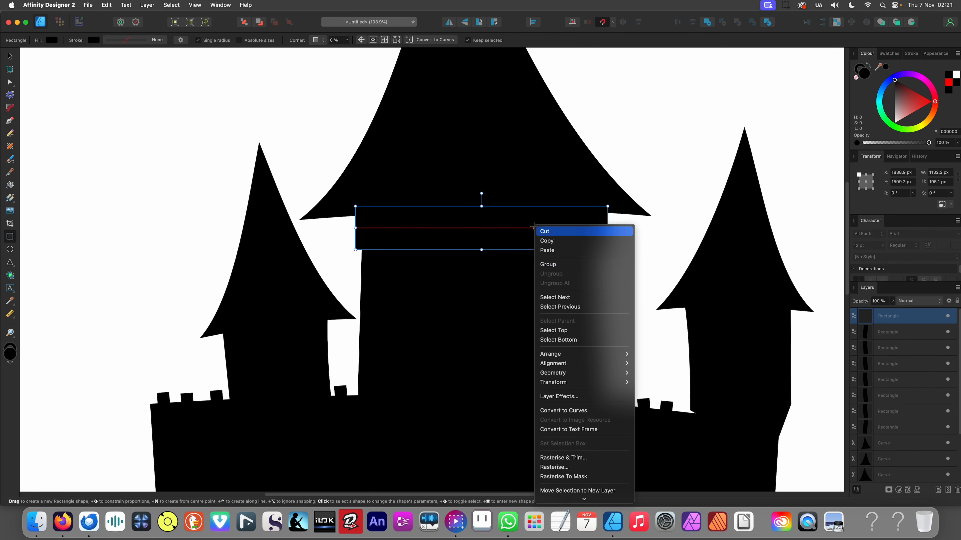
pyautogui.click(563, 410)
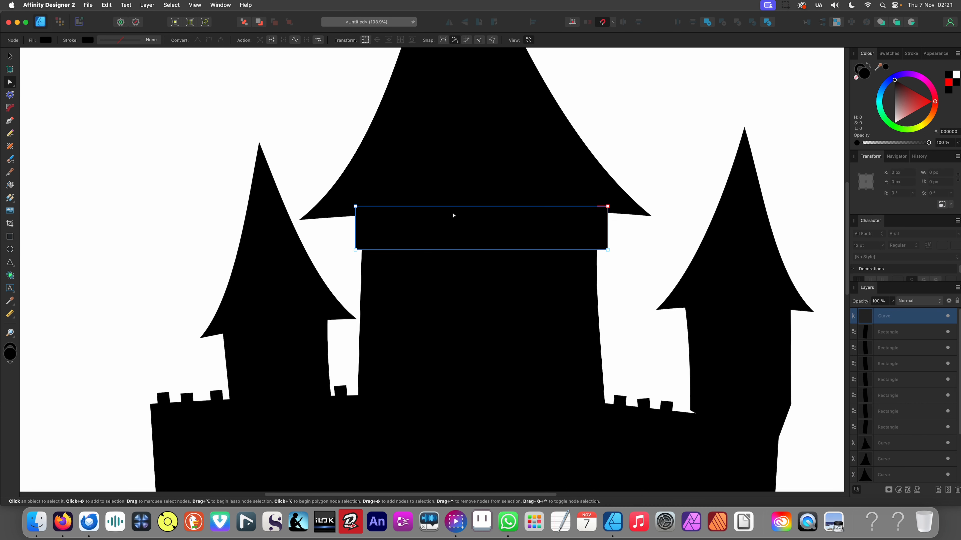
pyautogui.press('v')
pyautogui.click(298, 188)
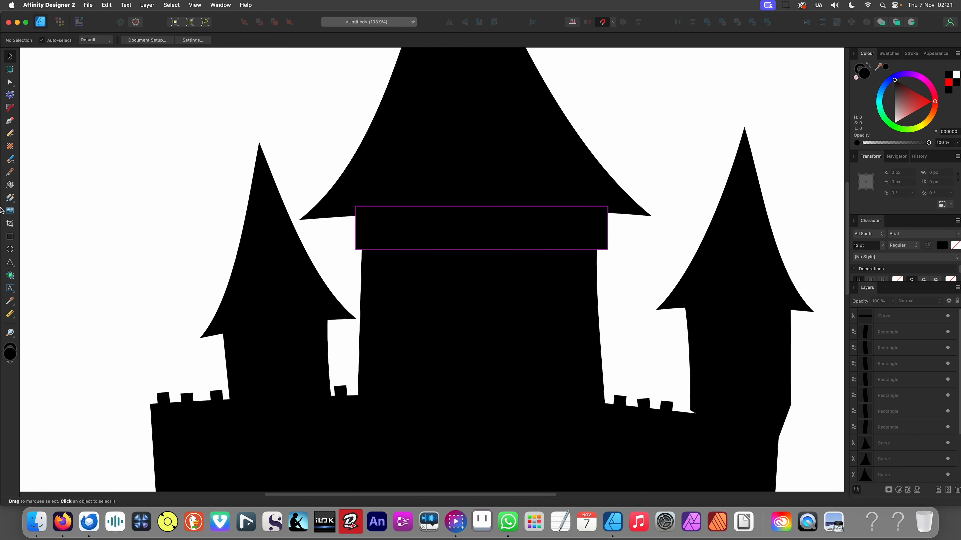
pyautogui.click(9, 237)
pyautogui.moveTo(88, 170); pyautogui.dragTo(181, 278)
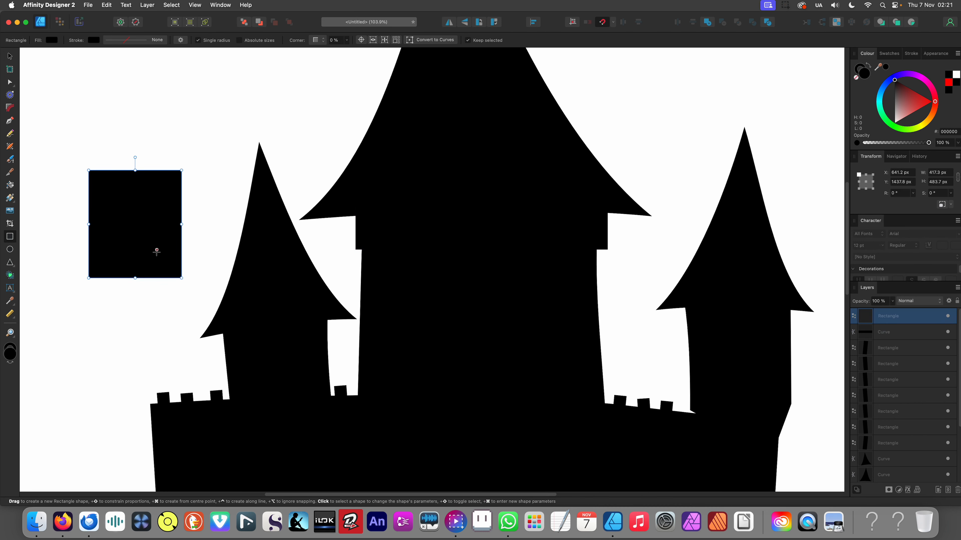
pyautogui.press('v')
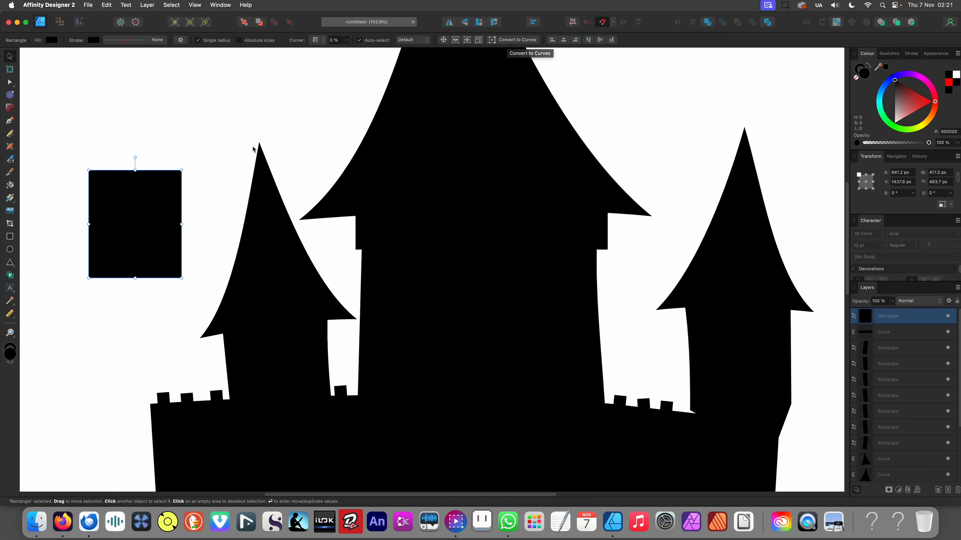
pyautogui.moveTo(217, 151); pyautogui.dragTo(112, 209)
pyautogui.press('Delete')
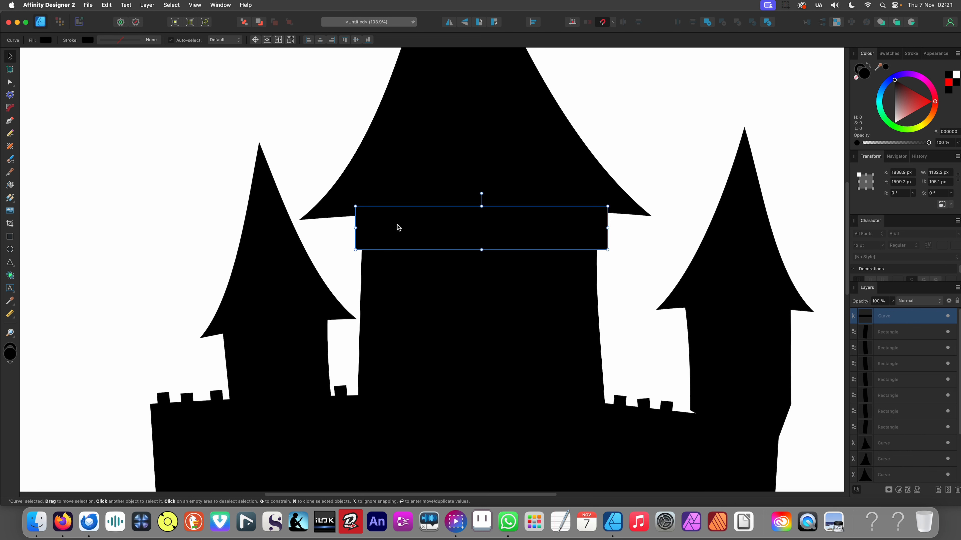
# Bend the upper and lower edges of the band under the central tower's roof slightly upward into arcs
pyautogui.click(346, 241)
pyautogui.click(462, 239)
pyautogui.rightClick(474, 235)
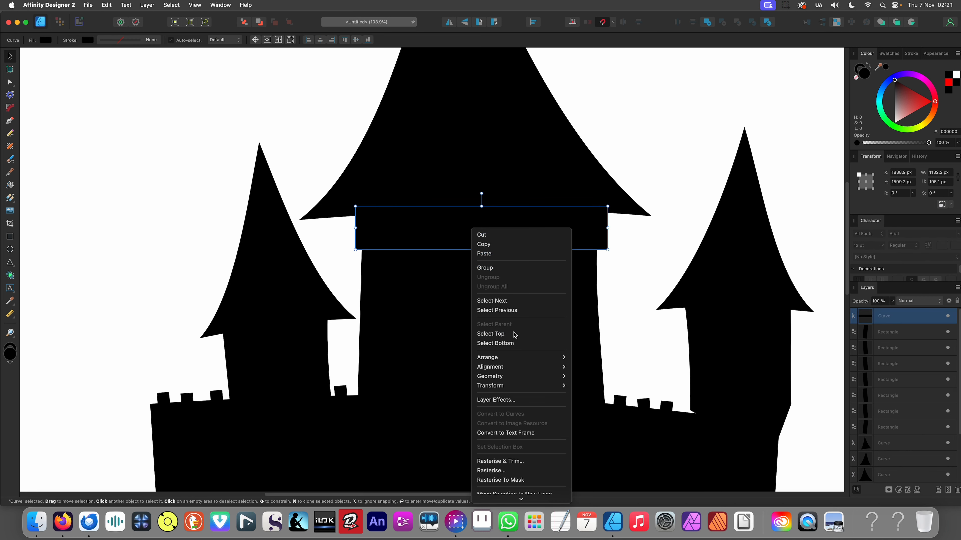
pyautogui.click(435, 257)
pyautogui.press('a')
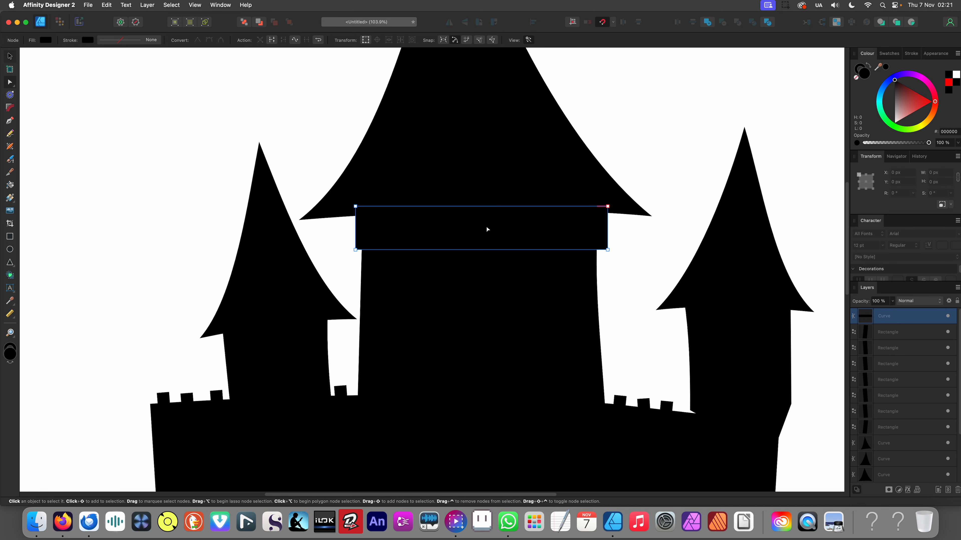
pyautogui.moveTo(483, 206); pyautogui.dragTo(482, 203)
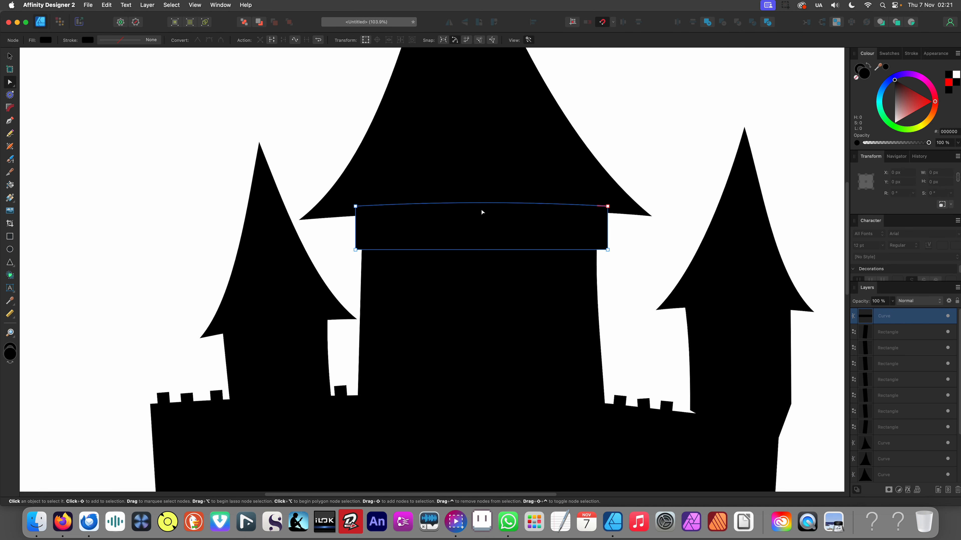
pyautogui.moveTo(469, 250); pyautogui.dragTo(471, 246)
pyautogui.scroll(-10, 494, 231)
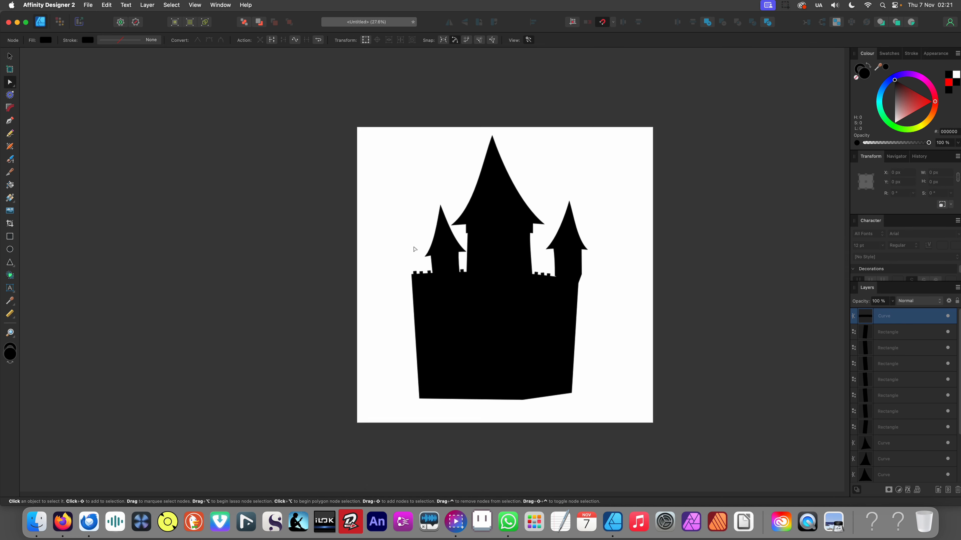
pyautogui.click(423, 241)
# Taper the central tower's band by moving its lower right node inward and its upper left node outward
pyautogui.scroll(10, 487, 236)
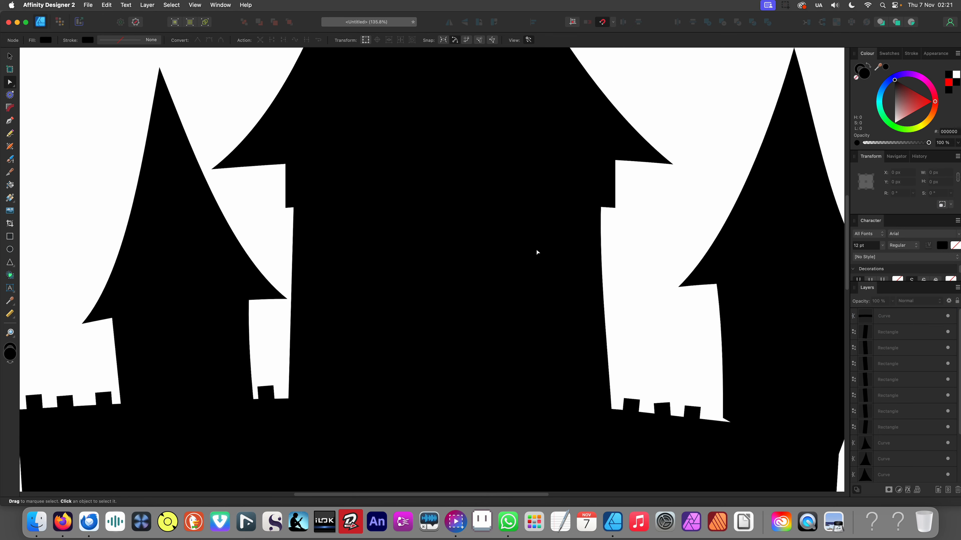
pyautogui.click(562, 216)
pyautogui.click(607, 207)
pyautogui.scroll(3, 607, 209)
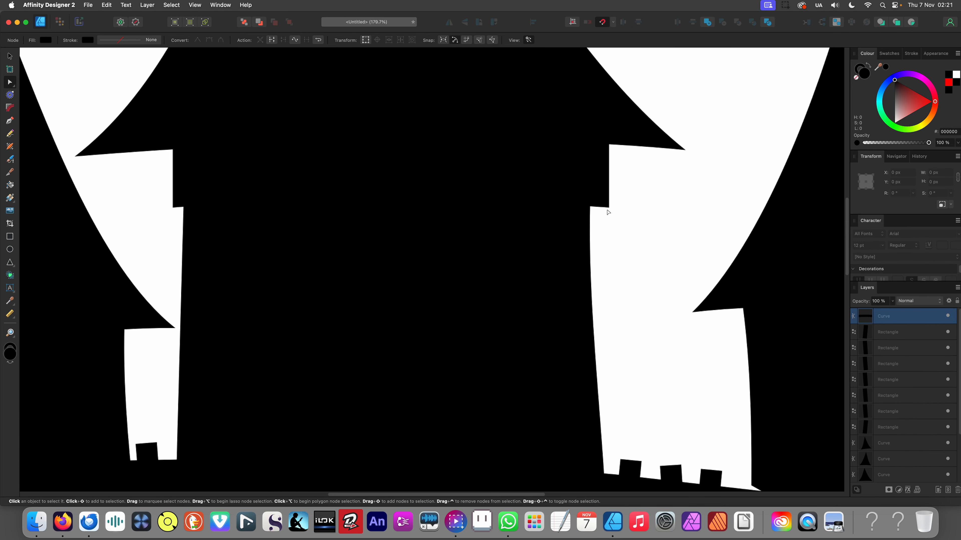
pyautogui.moveTo(608, 209); pyautogui.dragTo(604, 208)
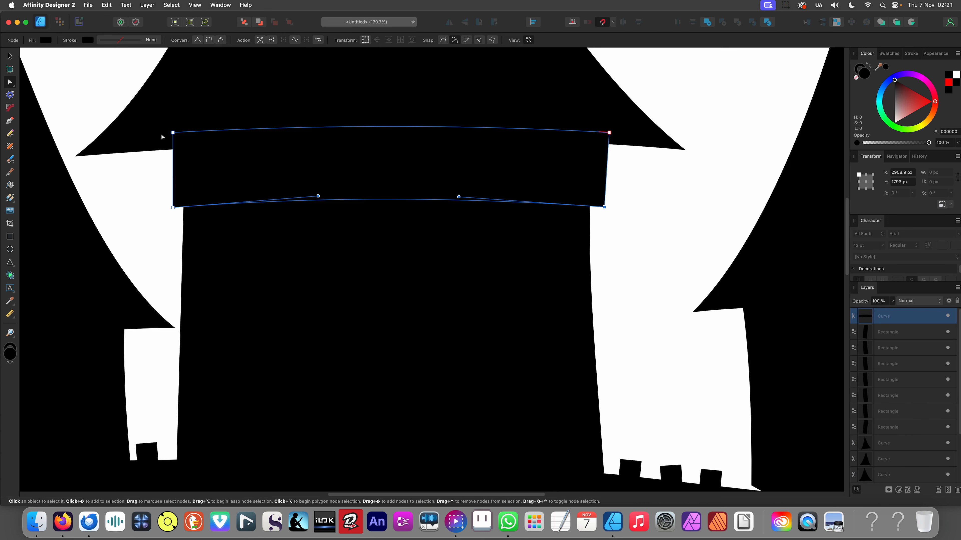
pyautogui.moveTo(171, 134); pyautogui.dragTo(164, 138)
pyautogui.scroll(-10, 380, 243)
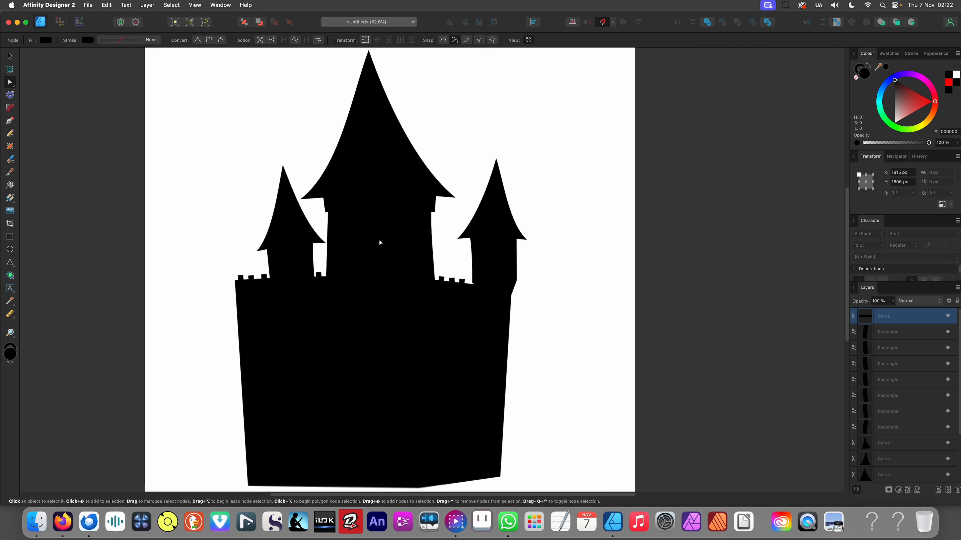
pyautogui.click(213, 234)
pyautogui.moveTo(244, 238); pyautogui.dragTo(313, 256)
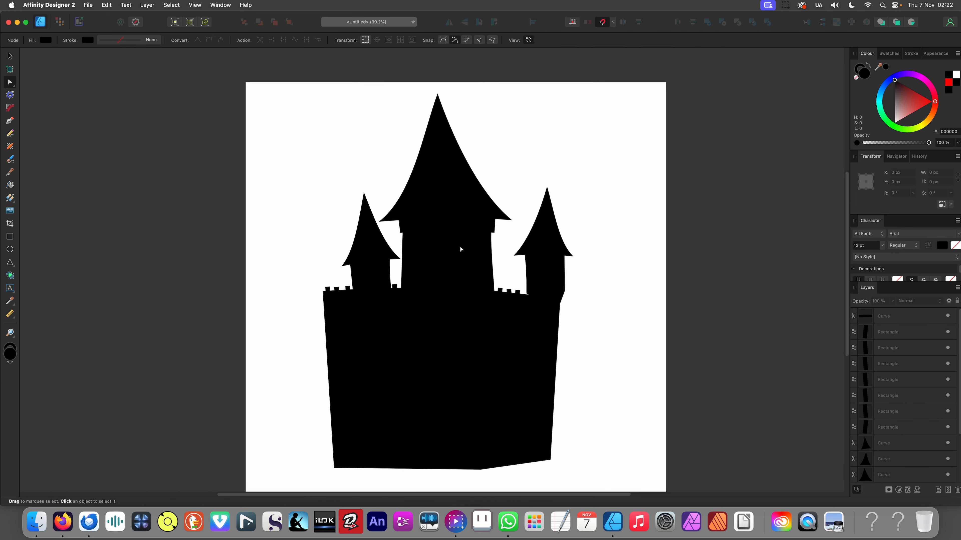
# Draw a rectangle about 320 × 91 px under the left turret's roof and fill it with red FF0000
pyautogui.scroll(3, 492, 261)
pyautogui.hscroll(-2, 517, 259)
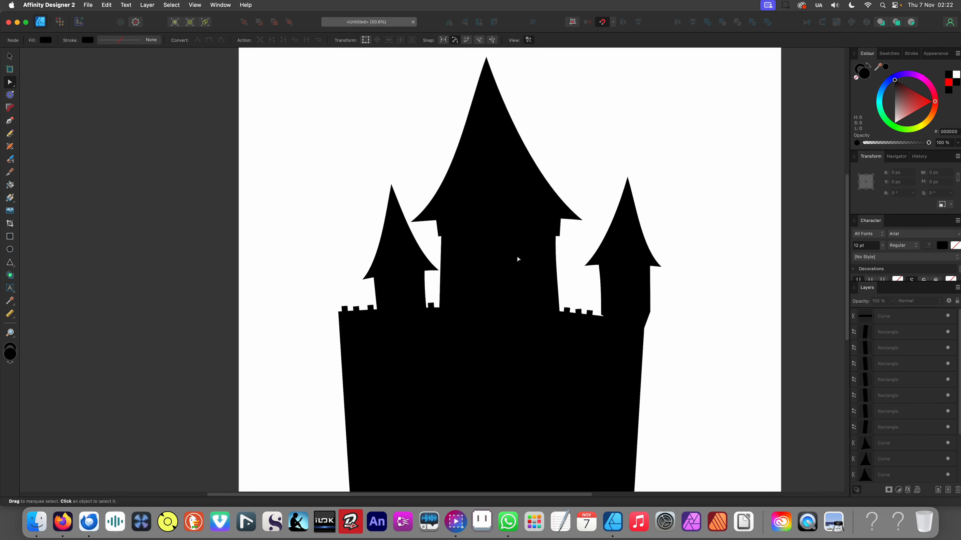
pyautogui.scroll(1, 518, 259)
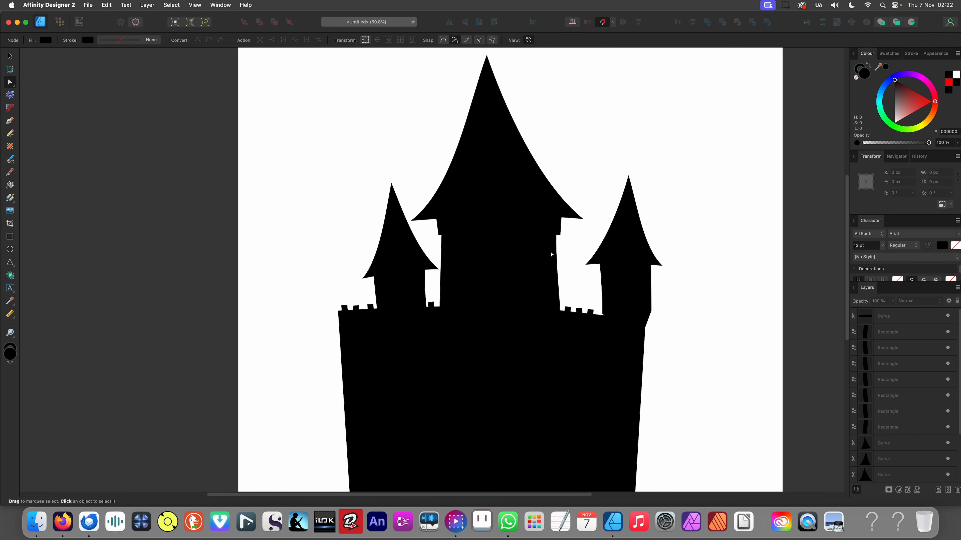
pyautogui.scroll(10, 373, 266)
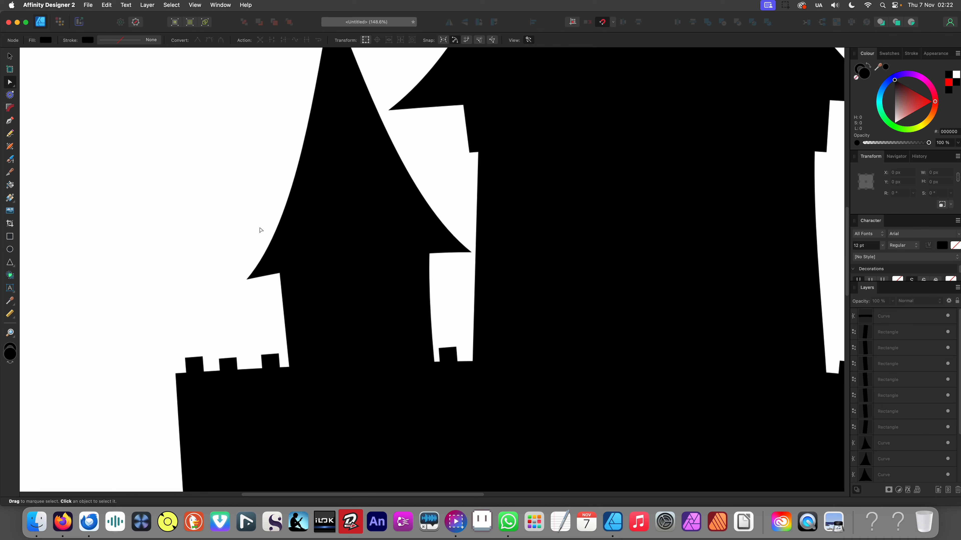
pyautogui.click(10, 237)
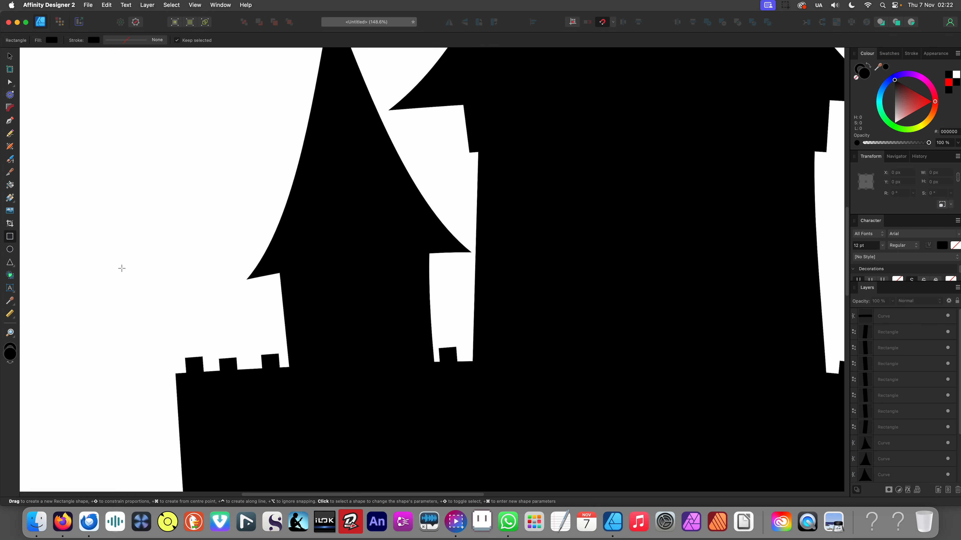
pyautogui.moveTo(116, 268); pyautogui.dragTo(352, 294)
pyautogui.press('v')
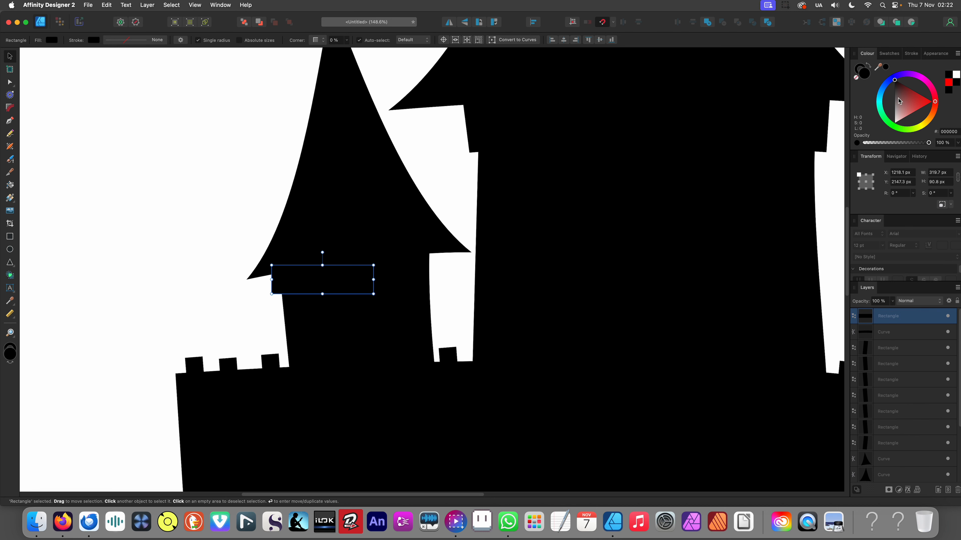
pyautogui.moveTo(899, 101); pyautogui.dragTo(933, 101)
pyautogui.scroll(3, 355, 280)
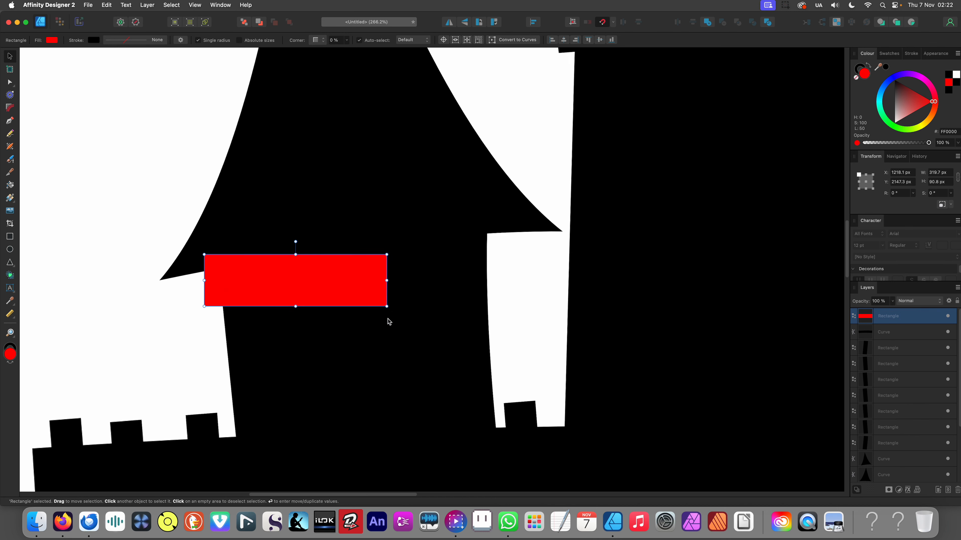
pyautogui.click(404, 301)
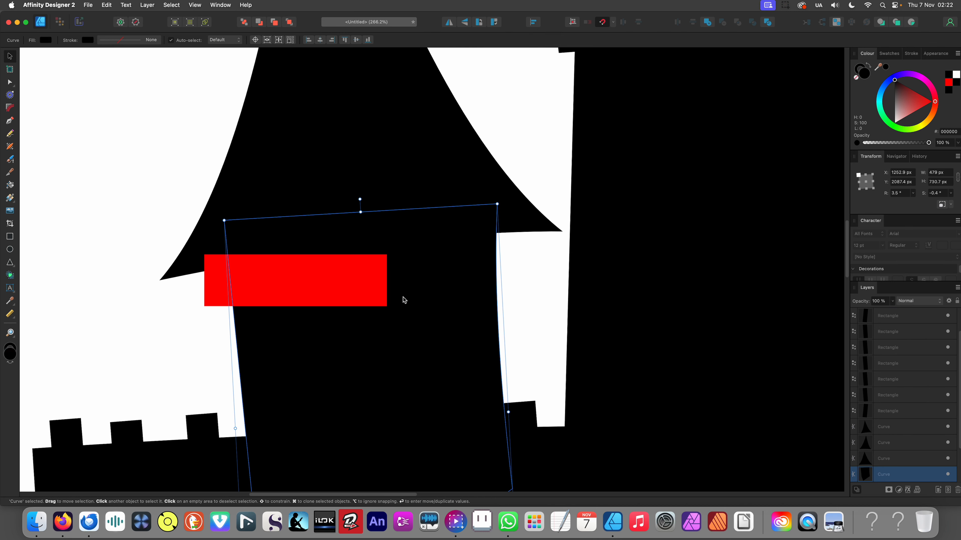
pyautogui.moveTo(404, 300); pyautogui.dragTo(395, 308)
pyautogui.click(219, 323)
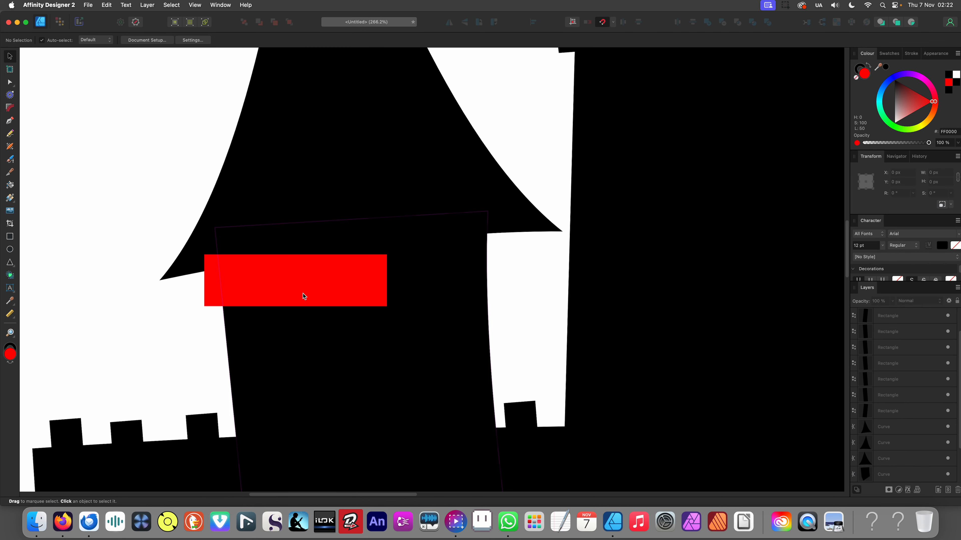
# Rotate the red rectangle to 5.2°, widen it to about 512 px across the left turret under its roof, and convert it to curves
pyautogui.click(306, 297)
pyautogui.moveTo(391, 309); pyautogui.dragTo(496, 262)
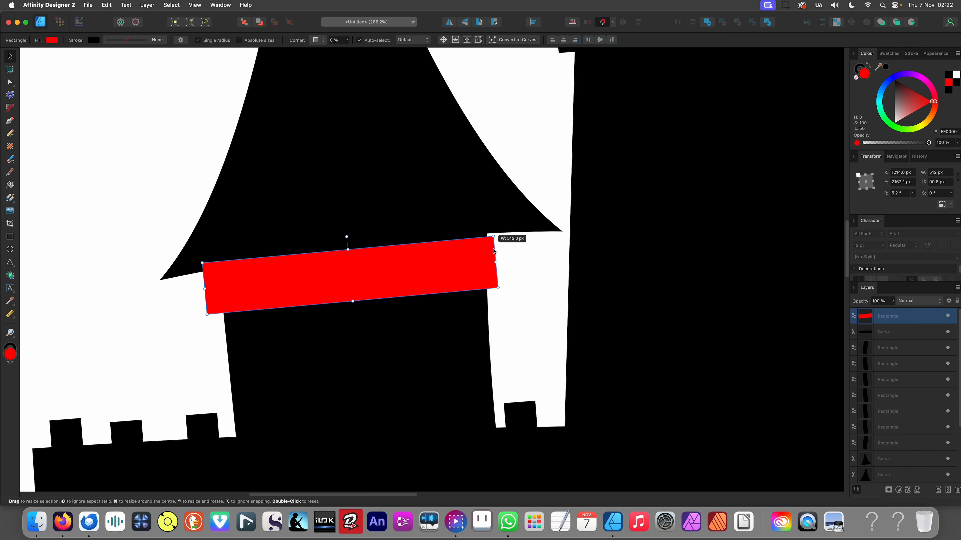
pyautogui.moveTo(427, 268); pyautogui.dragTo(423, 263)
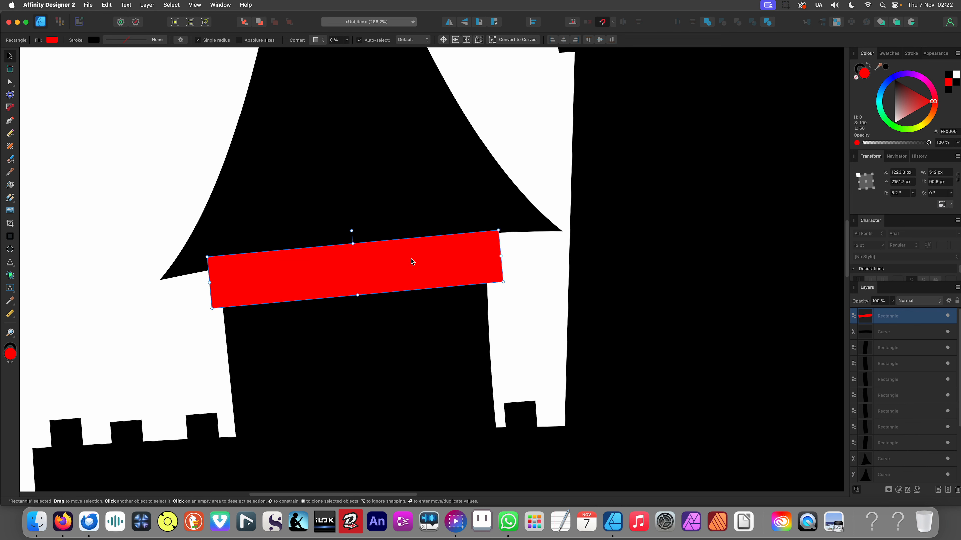
pyautogui.rightClick(412, 261)
pyautogui.click(435, 386)
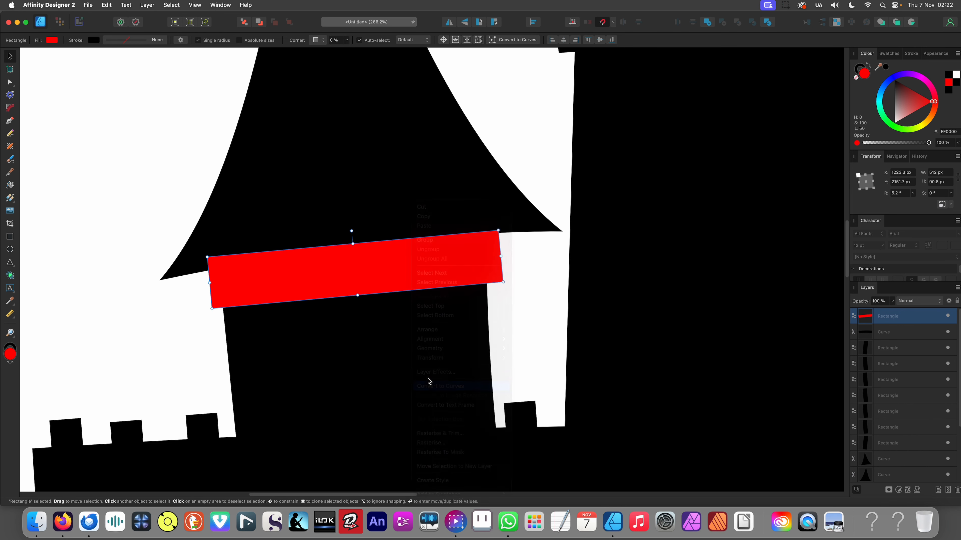
# Bow the red band's upper and lower edges upward and move its two upper corner nodes slightly outward
pyautogui.moveTo(364, 244); pyautogui.dragTo(364, 233)
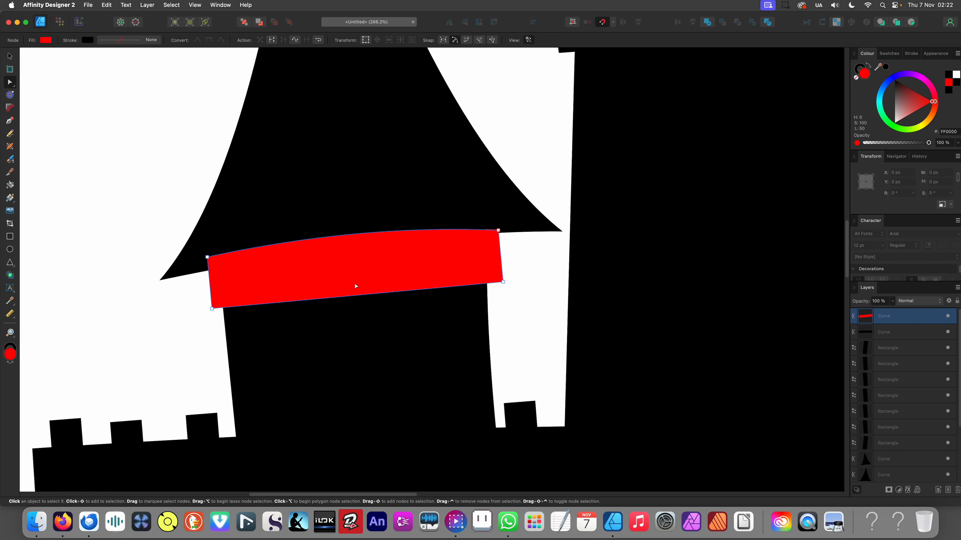
pyautogui.moveTo(356, 294); pyautogui.dragTo(358, 286)
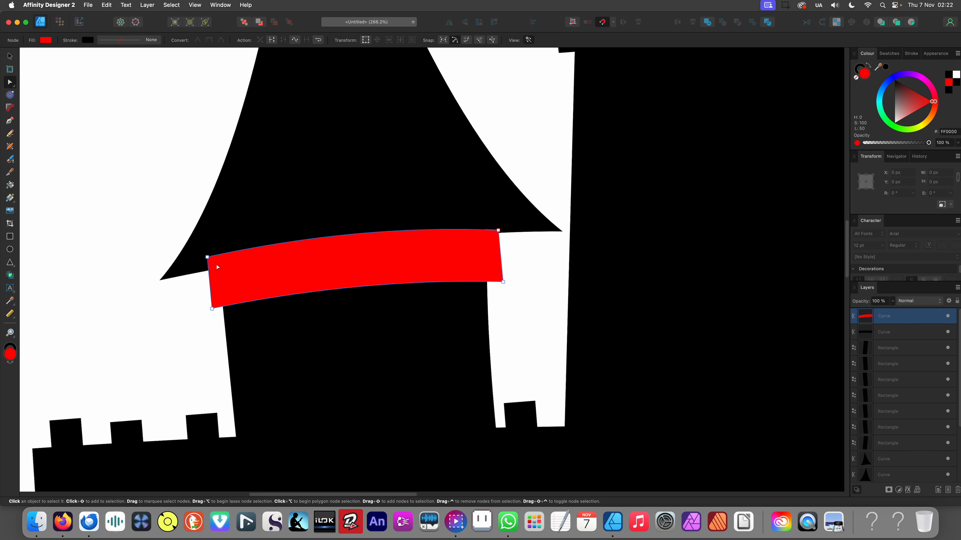
pyautogui.moveTo(205, 261); pyautogui.dragTo(200, 264)
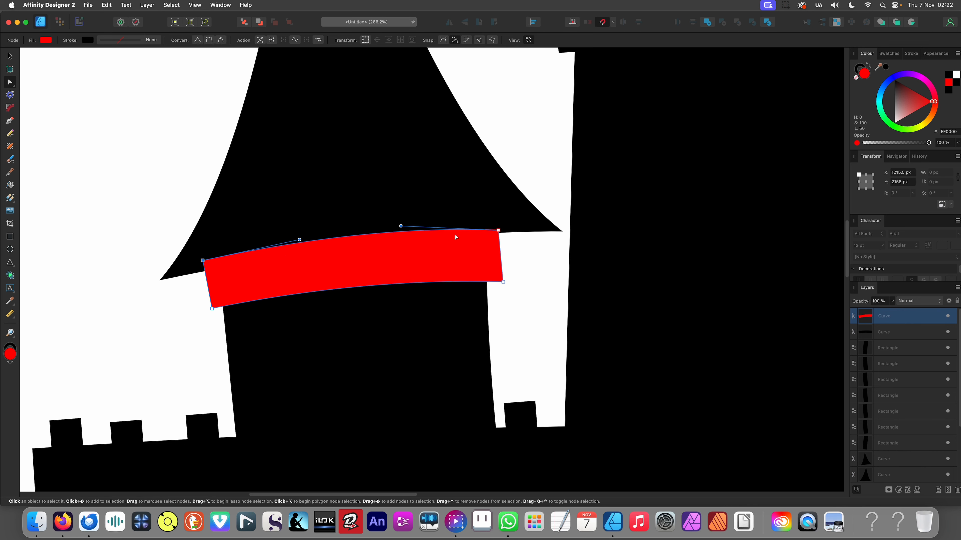
pyautogui.moveTo(498, 230); pyautogui.dragTo(503, 230)
# Recolour the left turret's red band black 000000 by sampling the roof colour with the Colour Picker
pyautogui.scroll(-5, 458, 227)
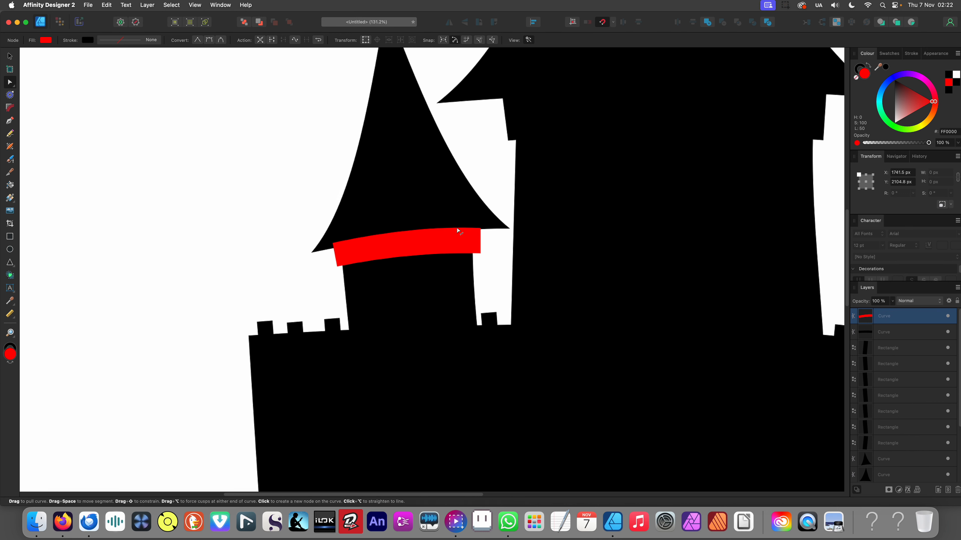
pyautogui.press('v')
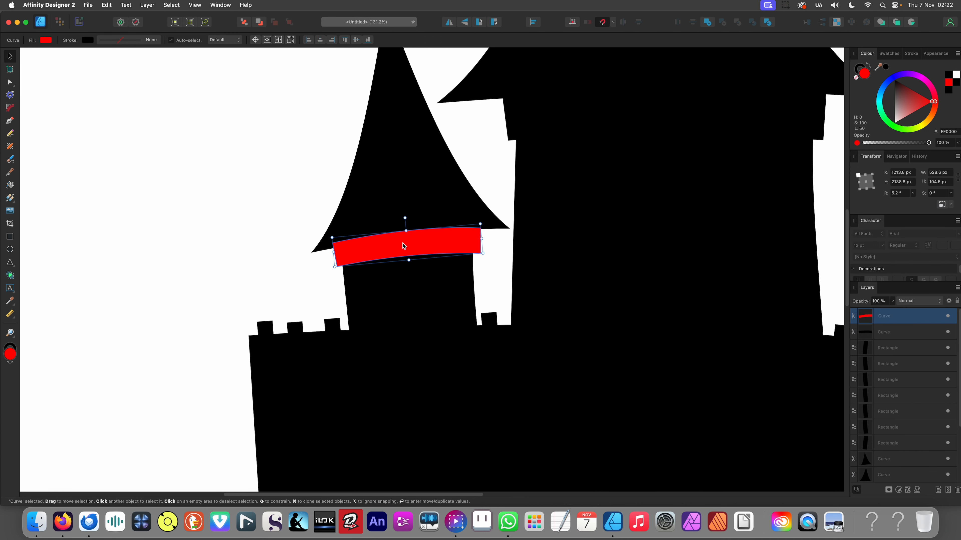
pyautogui.press('i')
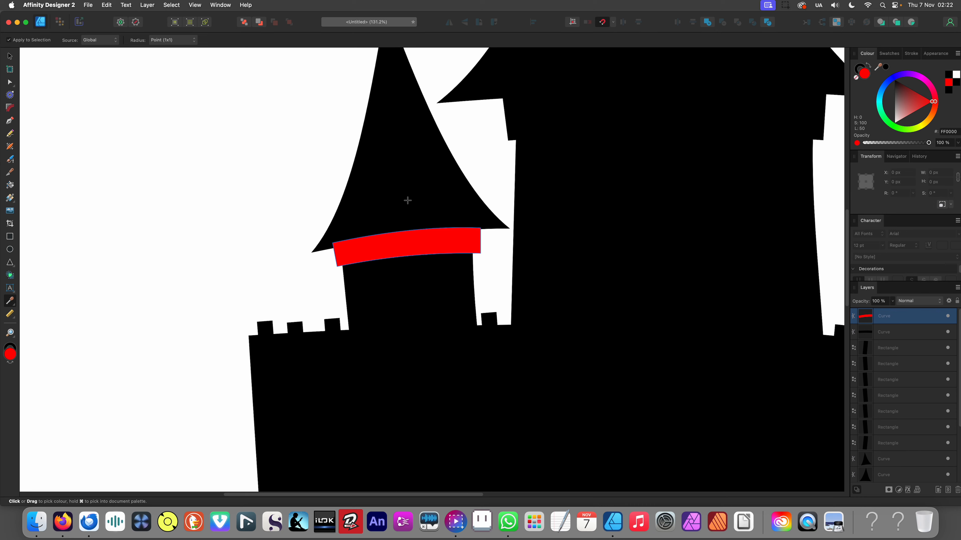
pyautogui.click(407, 200)
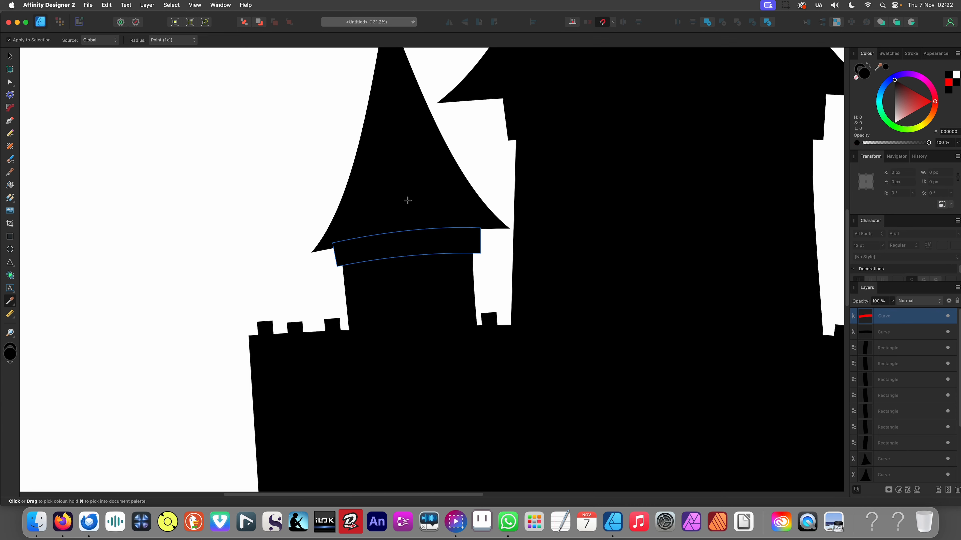
pyautogui.scroll(-10, 355, 238)
pyautogui.press('v')
pyautogui.click(296, 259)
# Duplicate the left turret's band onto the right turret under its roof and rotate the copy to -1.8°
pyautogui.scroll(5, 503, 264)
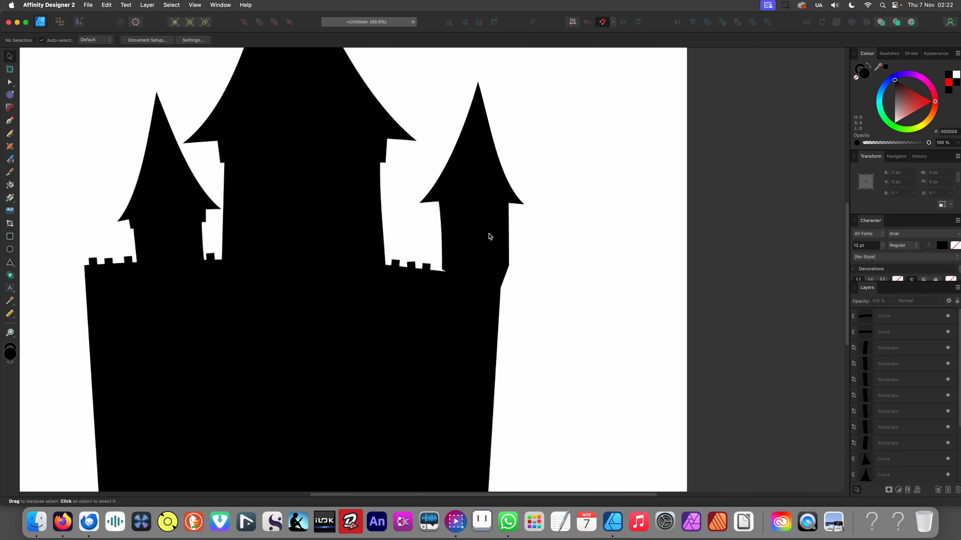
pyautogui.click(196, 242)
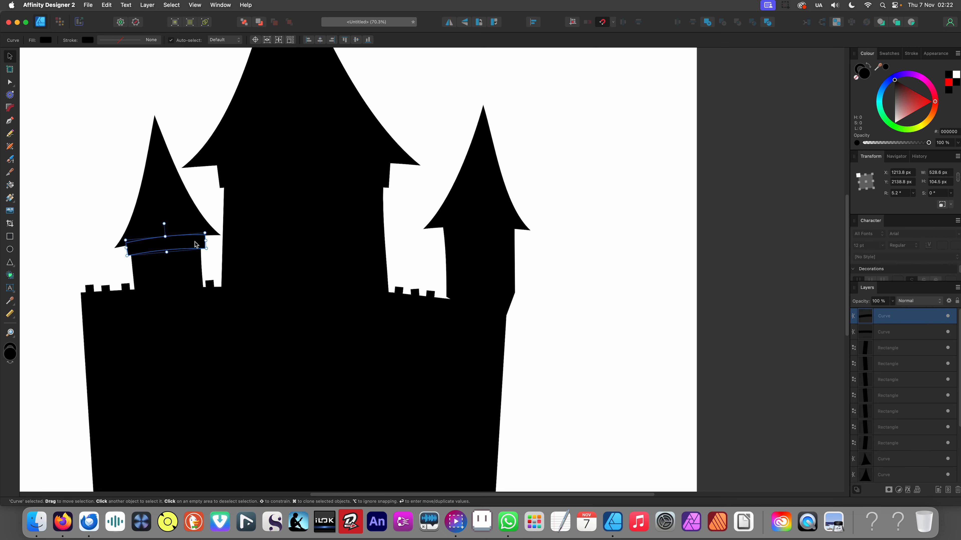
pyautogui.moveTo(196, 242); pyautogui.dragTo(510, 231)
pyautogui.scroll(7, 530, 232)
pyautogui.hscroll(-5, 530, 235)
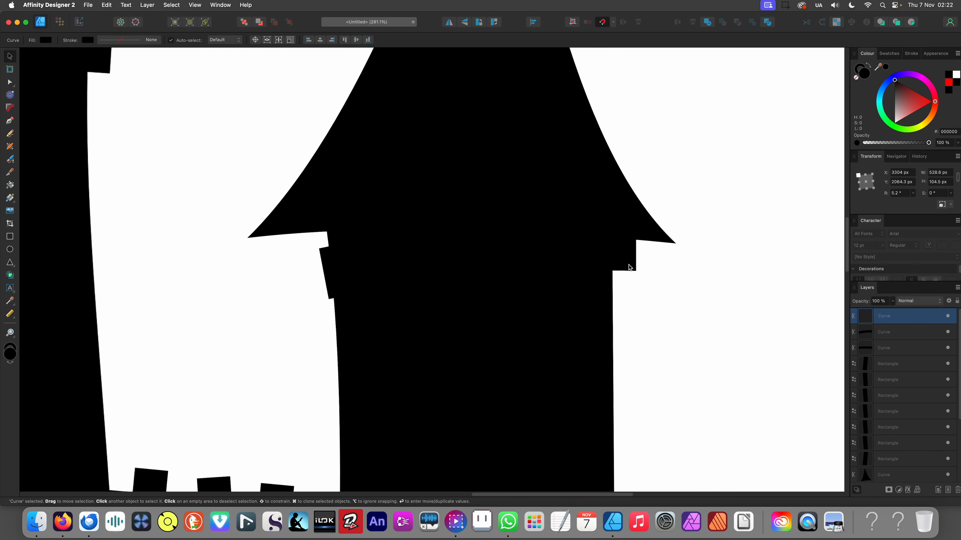
pyautogui.moveTo(642, 277); pyautogui.dragTo(597, 282)
pyautogui.scroll(-10, 586, 246)
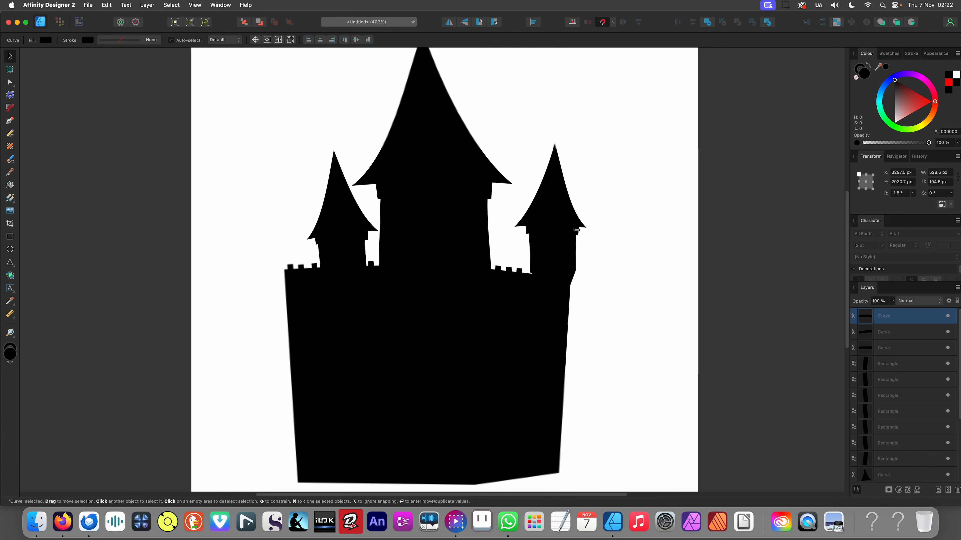
pyautogui.click(643, 268)
# Examine the whole mansion silhouette, including its tower, turrets, bands and body outline
pyautogui.hscroll(1, 601, 295)
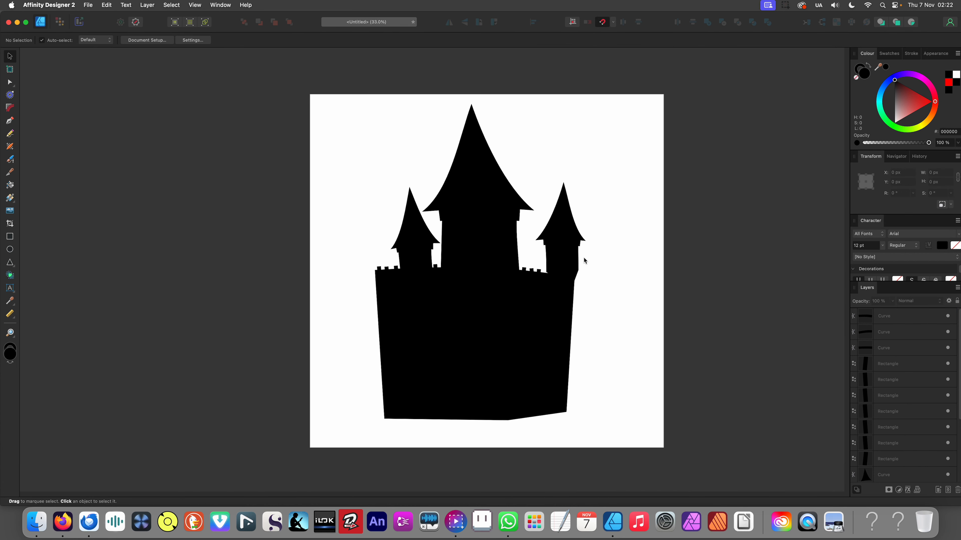
pyautogui.hscroll(3, 560, 263)
pyautogui.scroll(-2, 560, 263)
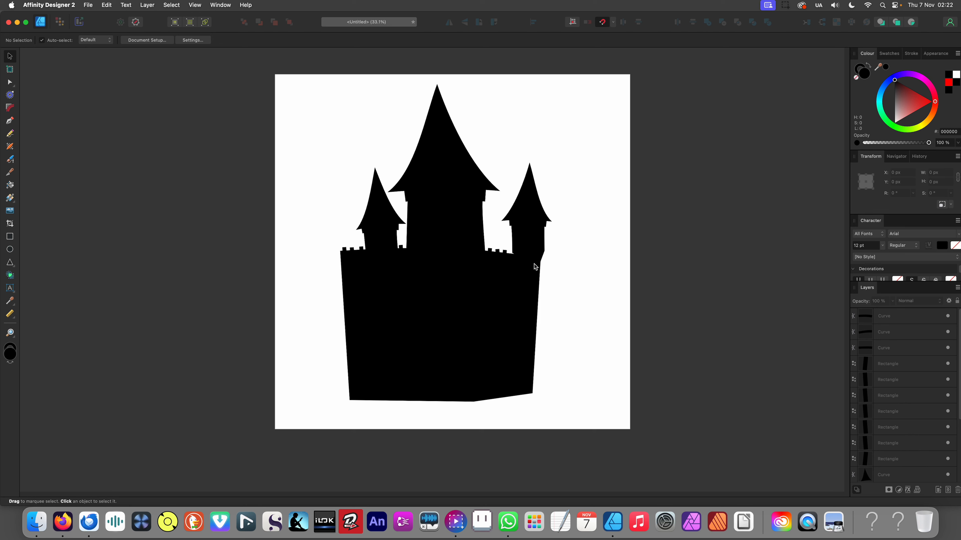
pyautogui.scroll(2, 494, 228)
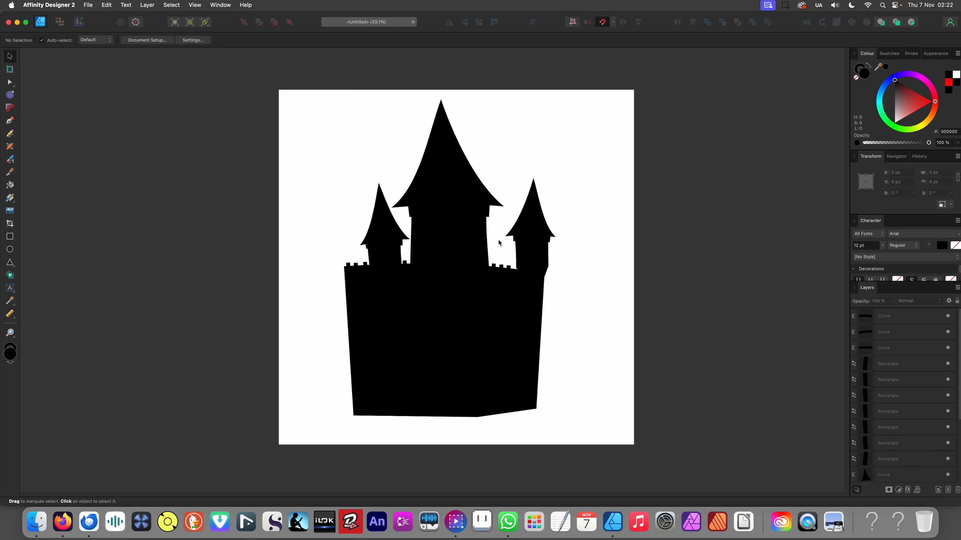
pyautogui.scroll(-1, 577, 253)
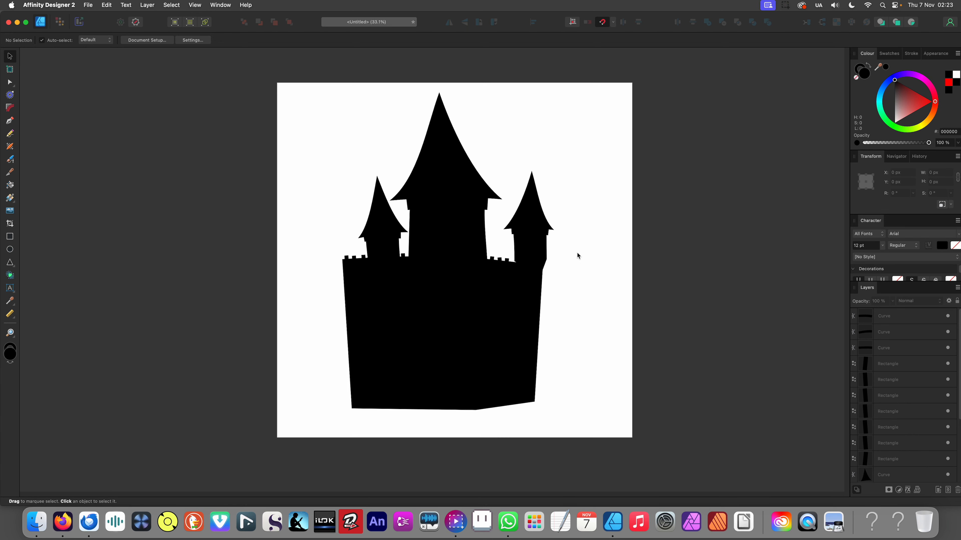
pyautogui.scroll(3, 552, 260)
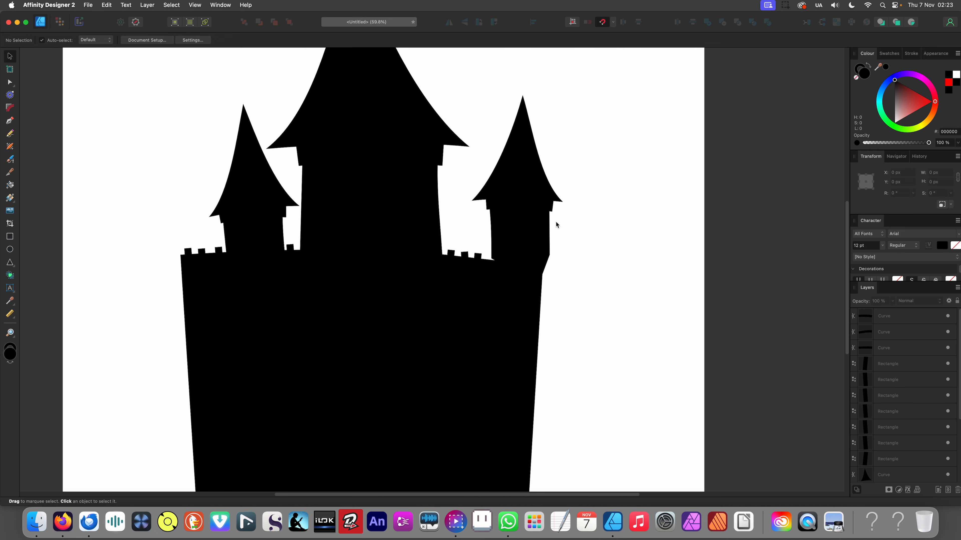
pyautogui.scroll(-3, 560, 281)
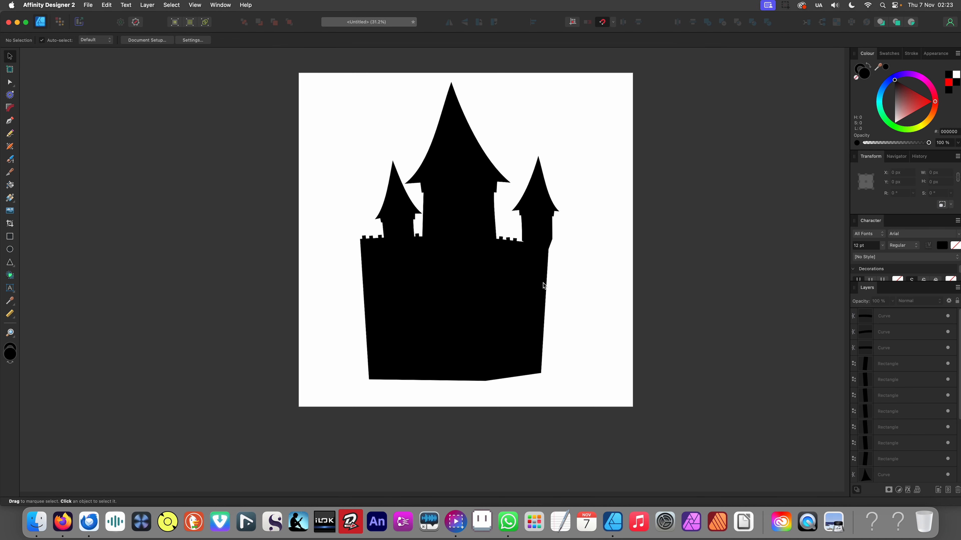
pyautogui.hscroll(-2, 527, 298)
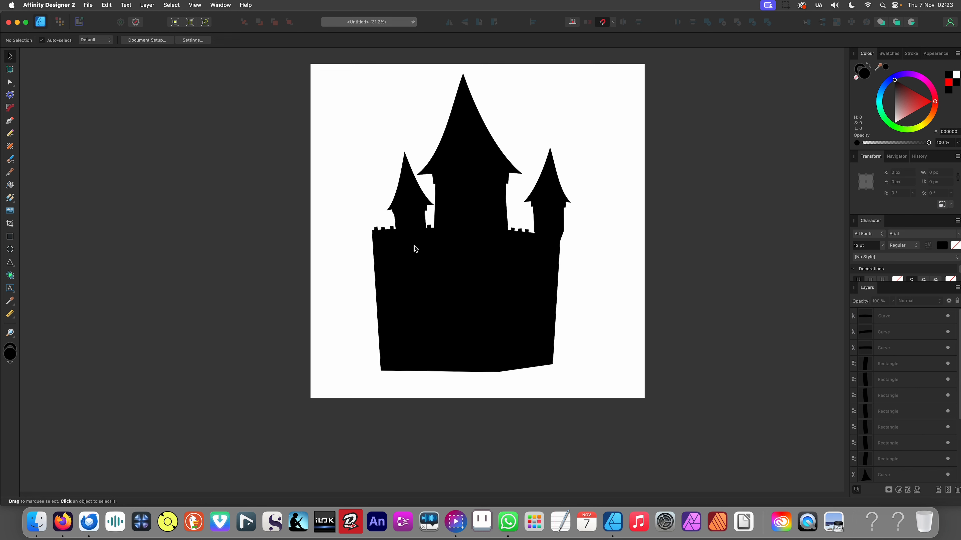
pyautogui.hscroll(-2, 416, 249)
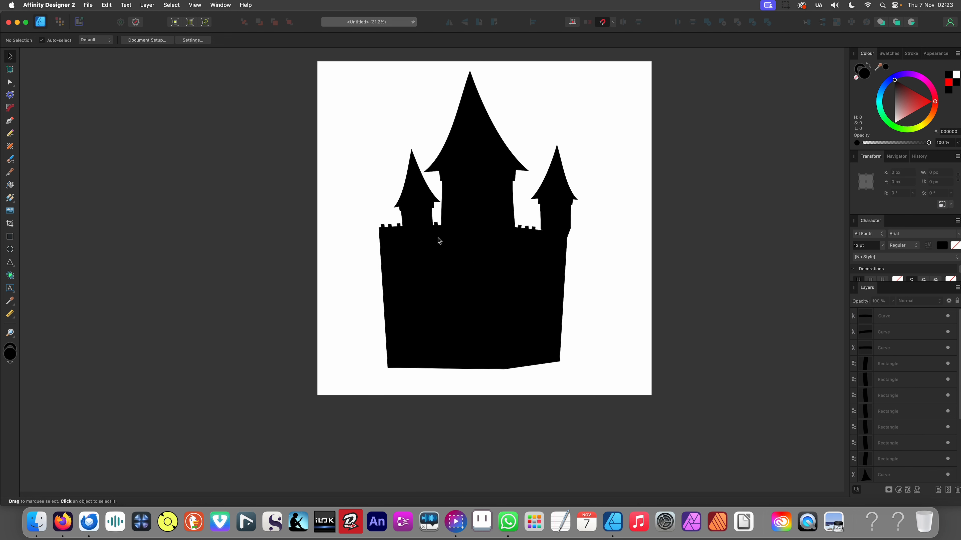
pyautogui.hscroll(-3, 446, 258)
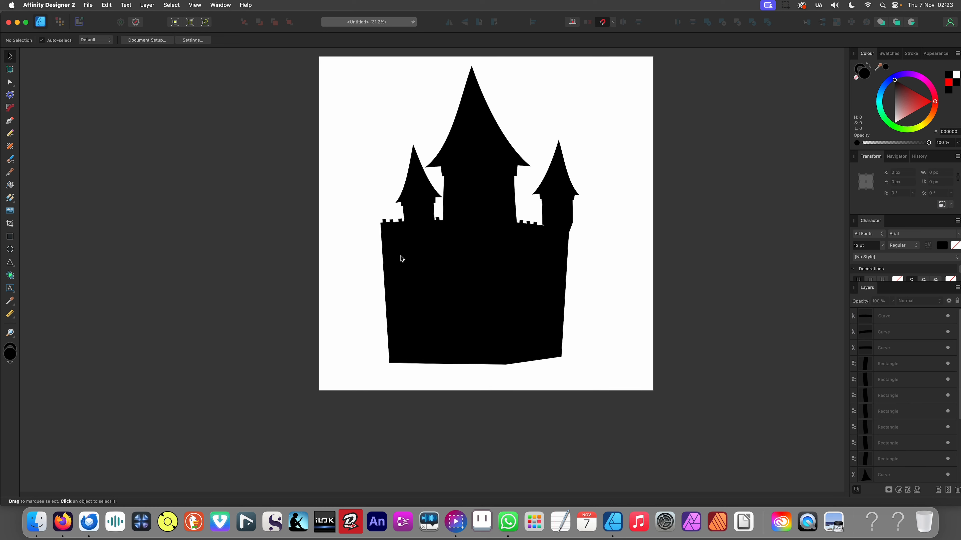
pyautogui.scroll(1, 401, 259)
pyautogui.hscroll(4, 401, 259)
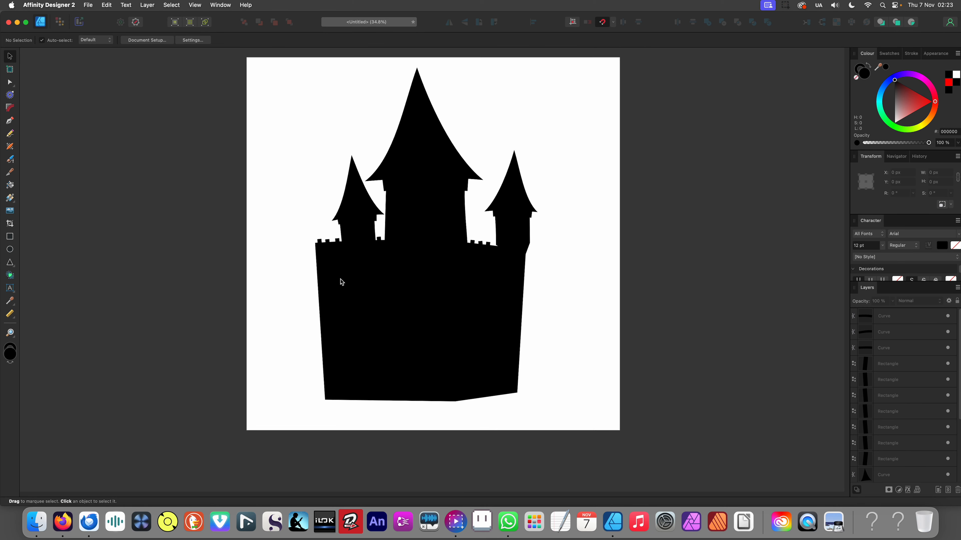
pyautogui.hscroll(-2, 347, 282)
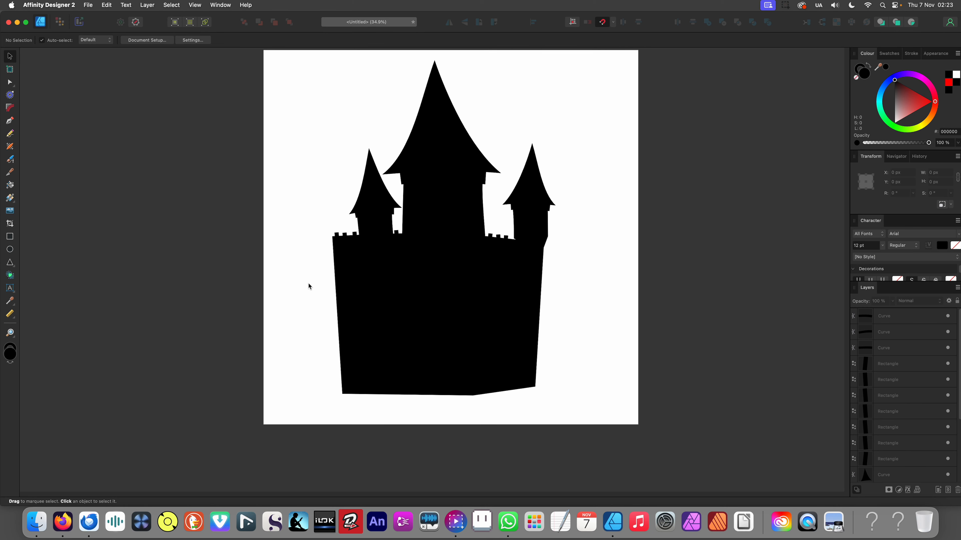
pyautogui.hscroll(-2, 328, 275)
# Draw a black rectangle about 842 × 1374 px across the body's left edge, rotated to 3.3°, and convert it to curves
pyautogui.scroll(3, 383, 241)
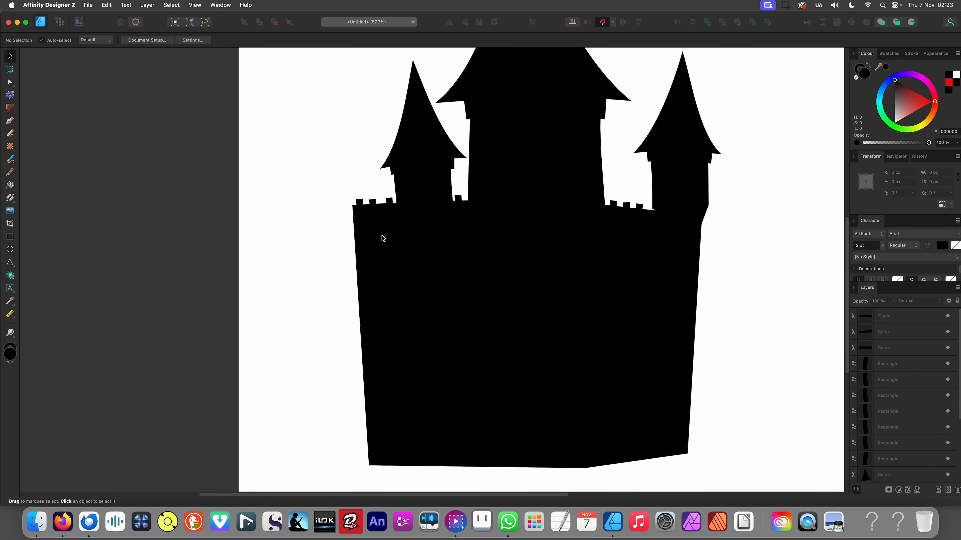
pyautogui.scroll(2, 382, 238)
pyautogui.hscroll(2, 380, 251)
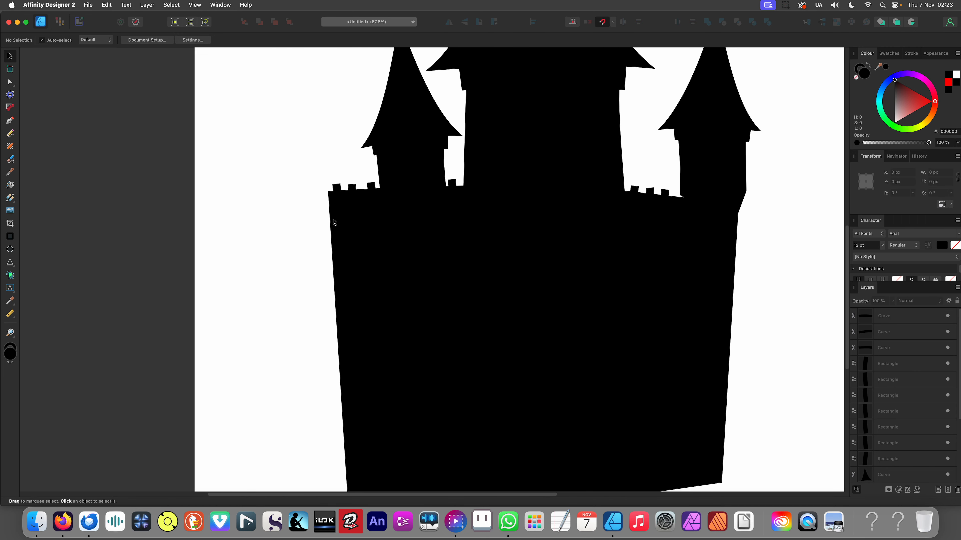
pyautogui.click(9, 237)
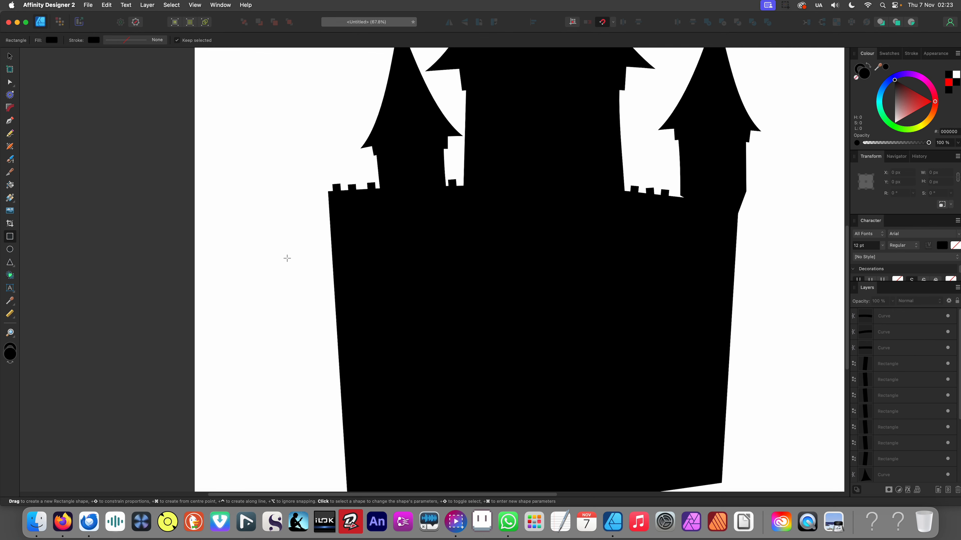
pyautogui.moveTo(287, 259); pyautogui.dragTo(406, 451)
pyautogui.scroll(-3, 487, 380)
pyautogui.hscroll(-3, 487, 380)
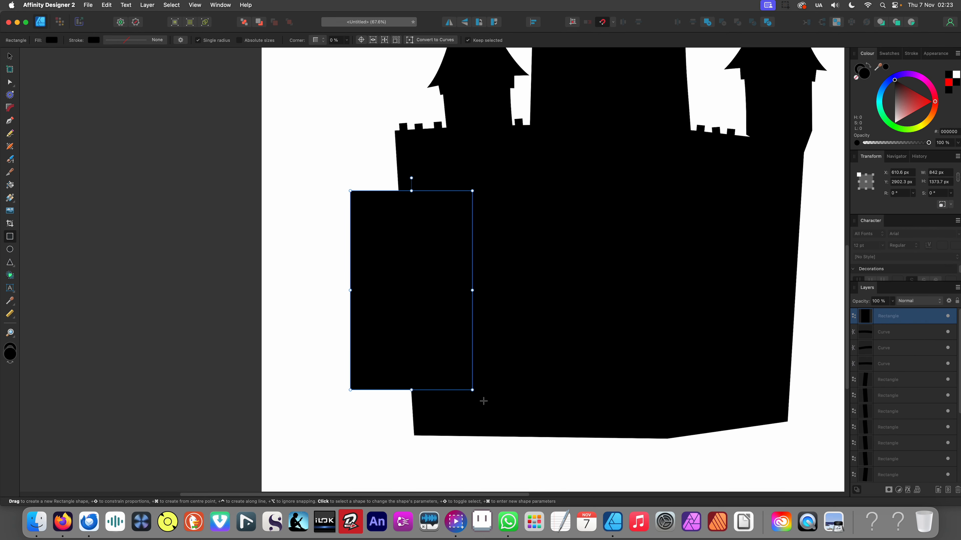
pyautogui.moveTo(474, 391)
pyautogui.mouseDown()
pyautogui.moveTo(493, 388)
pyautogui.moveTo(485, 393)
pyautogui.mouseUp()
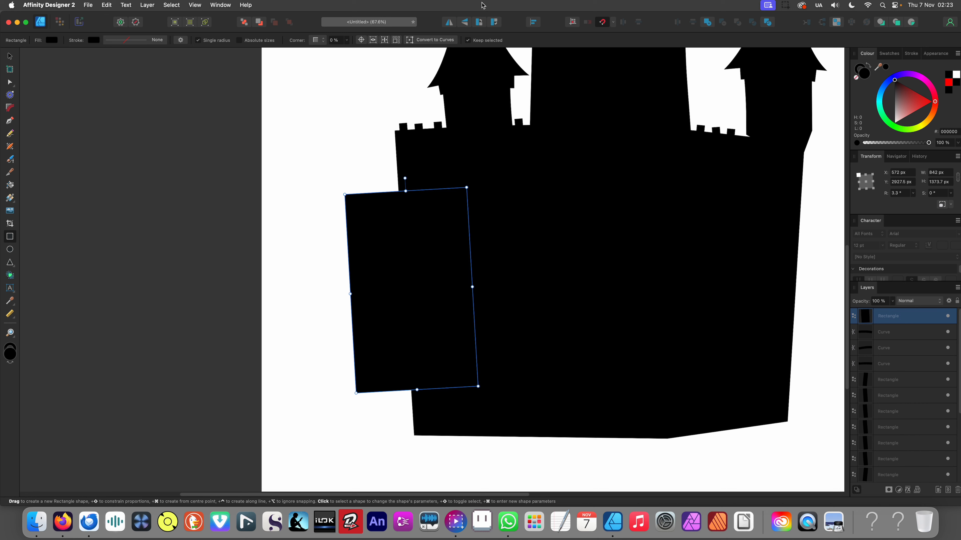
pyautogui.click(422, 41)
# Enlarge the tilted shape on the body's left edge to about 915 × 1562 px, extending it upward
pyautogui.click(335, 207)
pyautogui.moveTo(362, 192); pyautogui.dragTo(373, 229)
pyautogui.scroll(2, 374, 228)
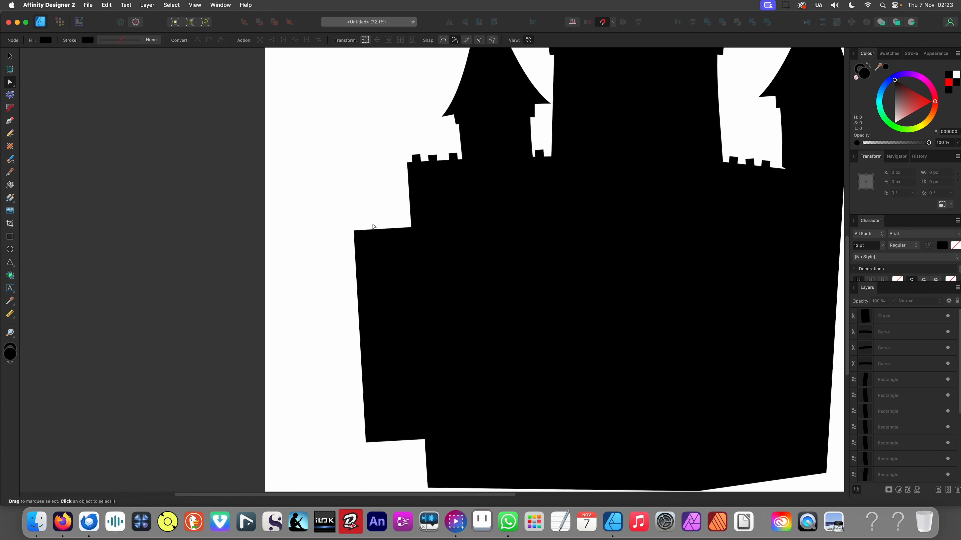
pyautogui.press('v')
pyautogui.click(397, 226)
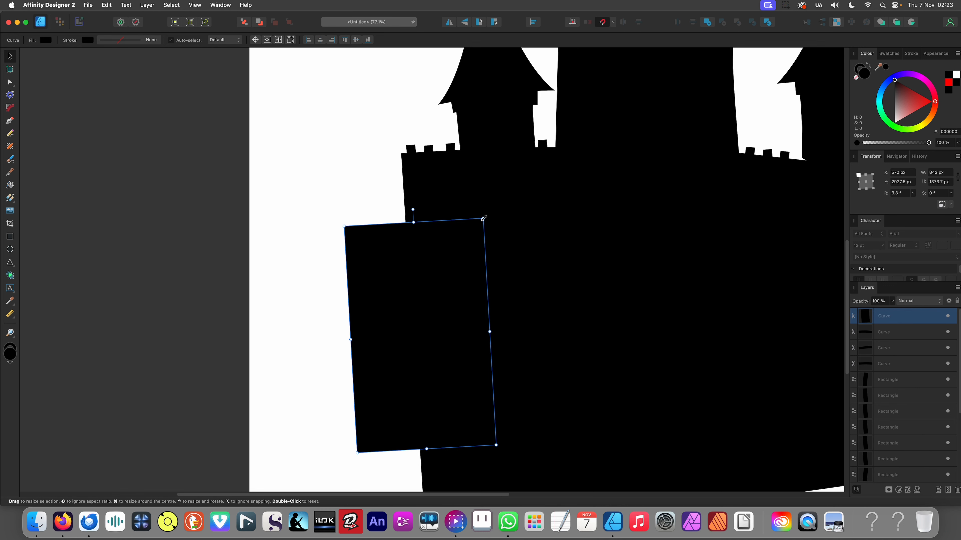
pyautogui.moveTo(483, 220); pyautogui.dragTo(420, 180)
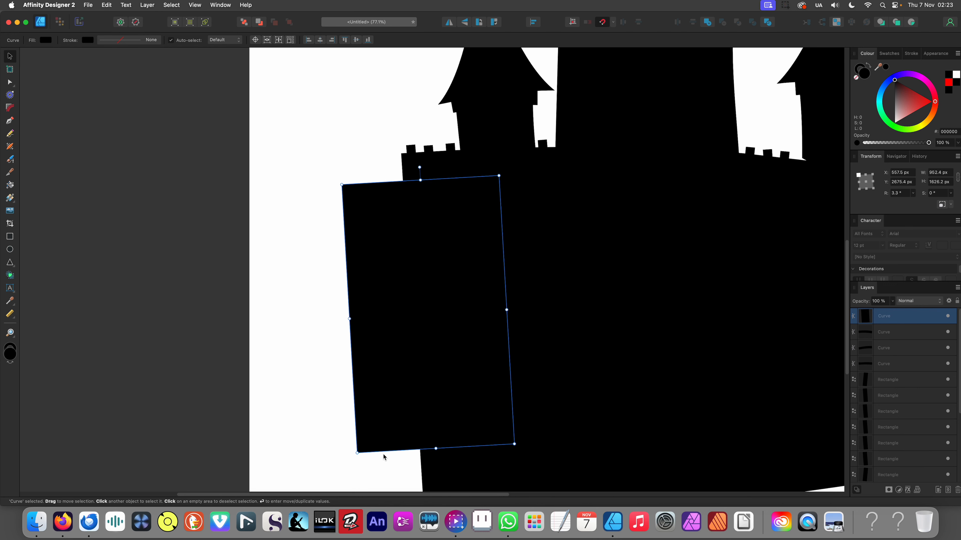
pyautogui.moveTo(356, 453); pyautogui.dragTo(362, 442)
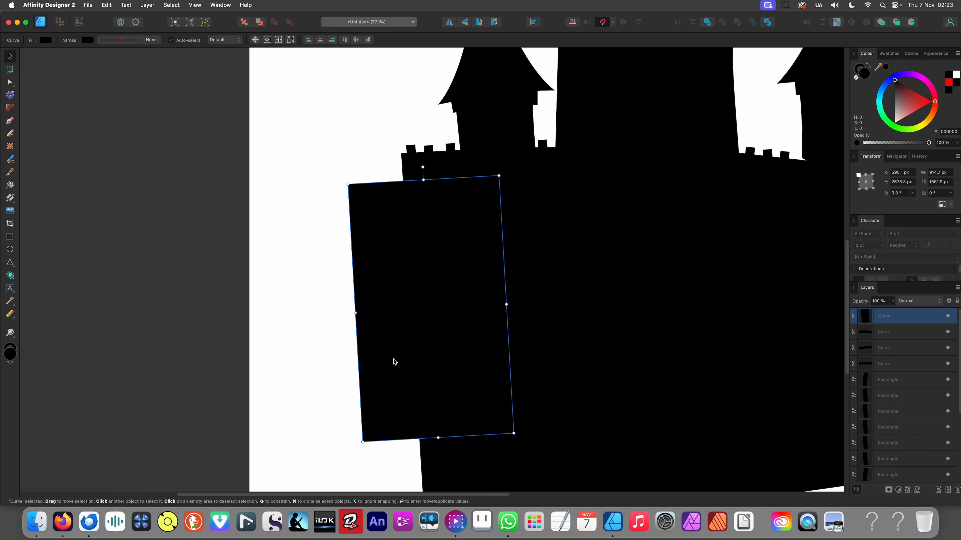
pyautogui.click(286, 298)
pyautogui.press('super+0')
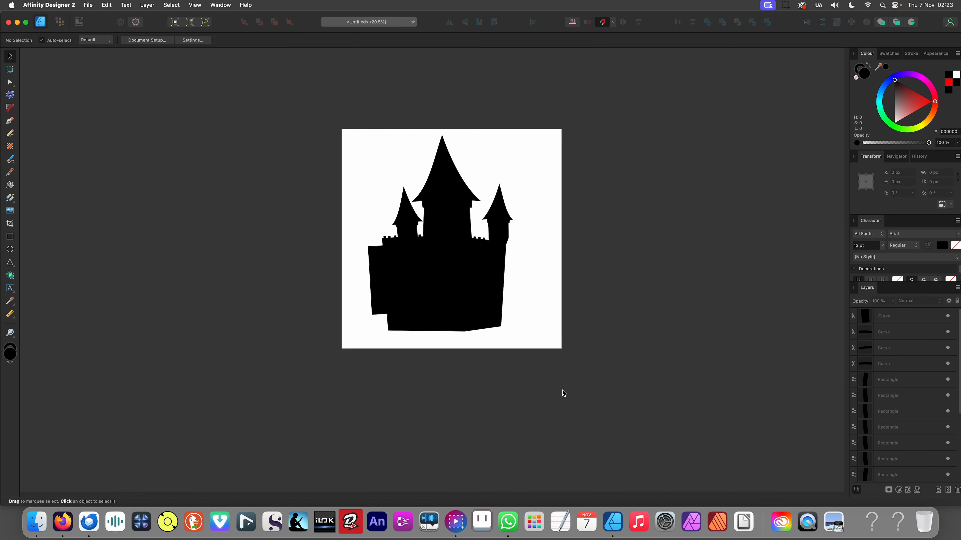
# Merge the tilted side extension with the mansion's main body using the Add operation
pyautogui.moveTo(525, 371); pyautogui.dragTo(524, 370)
pyautogui.scroll(5, 338, 261)
pyautogui.hscroll(4, 332, 261)
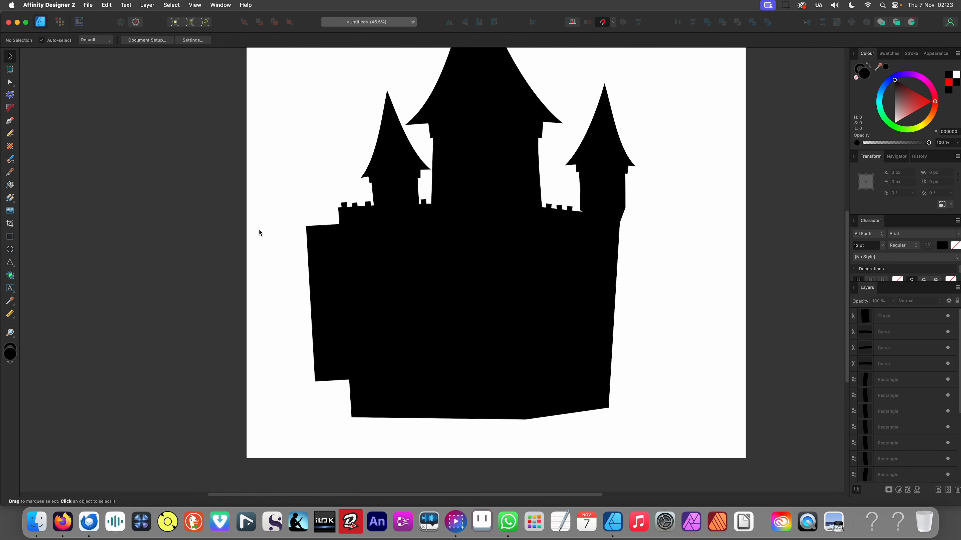
pyautogui.moveTo(705, 418); pyautogui.dragTo(246, 270)
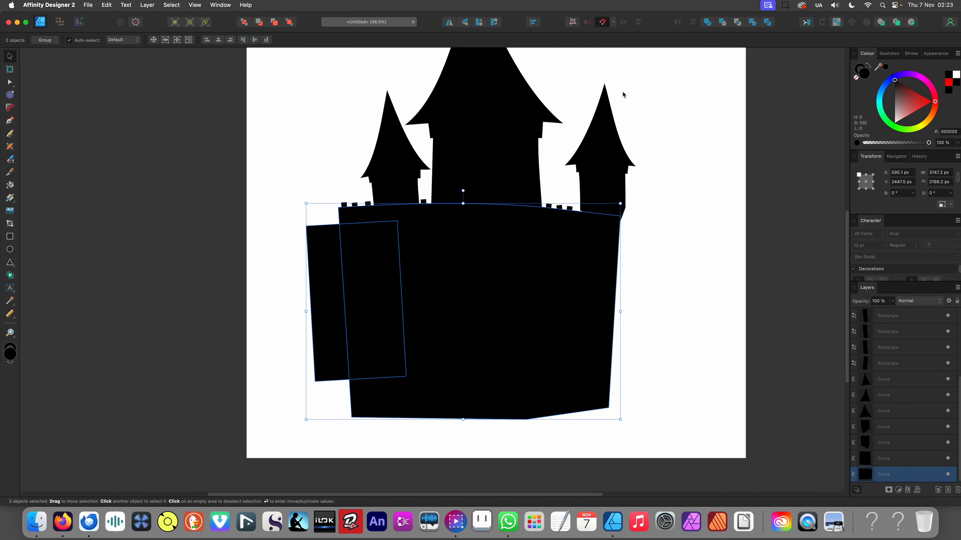
pyautogui.click(708, 24)
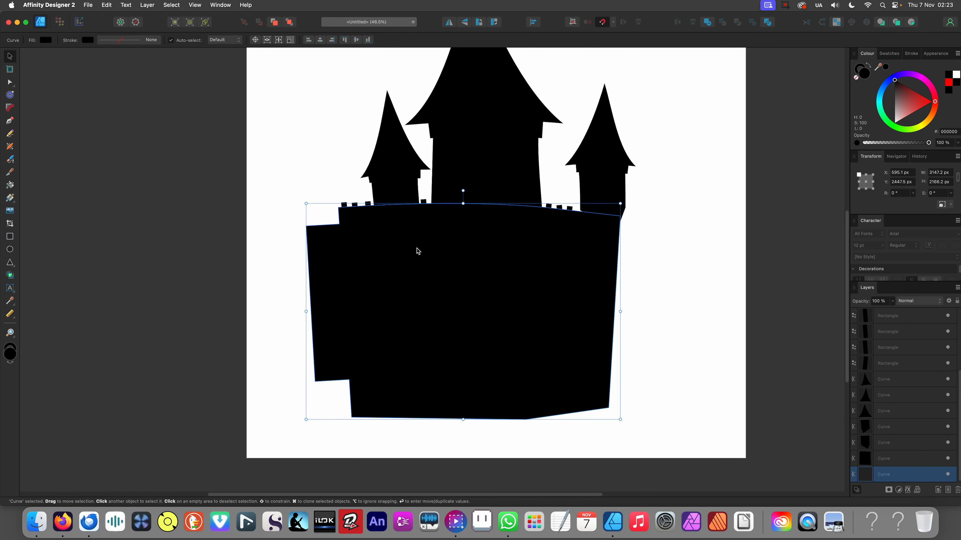
pyautogui.click(298, 275)
# Add two nodes on the left extension's outer edge, moving the upper one outward and the lower one inward to form a small overhang
pyautogui.hscroll(-3, 381, 272)
pyautogui.scroll(3, 381, 272)
pyautogui.press('a')
pyautogui.click(356, 268)
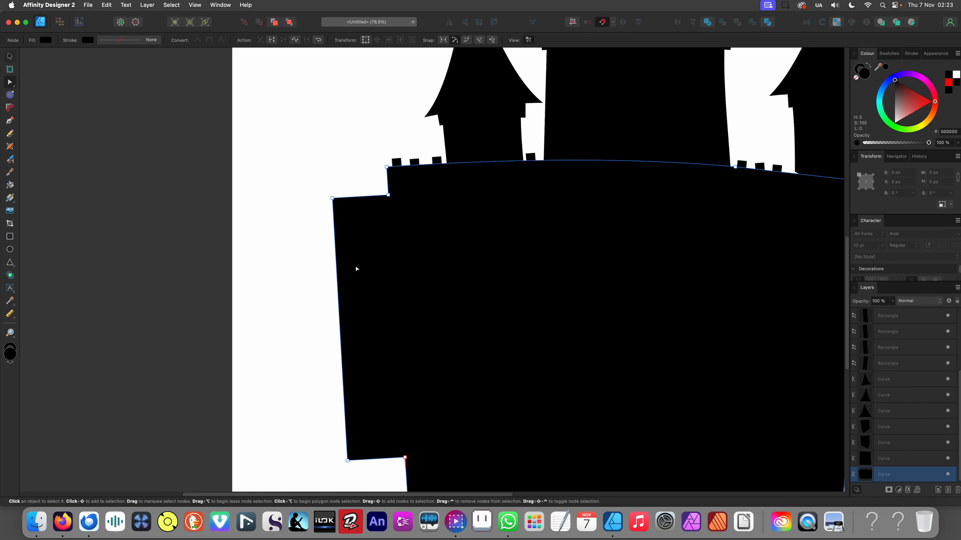
pyautogui.click(338, 291)
pyautogui.moveTo(337, 291)
pyautogui.mouseDown()
pyautogui.moveTo(330, 295)
pyautogui.moveTo(349, 290)
pyautogui.mouseUp()
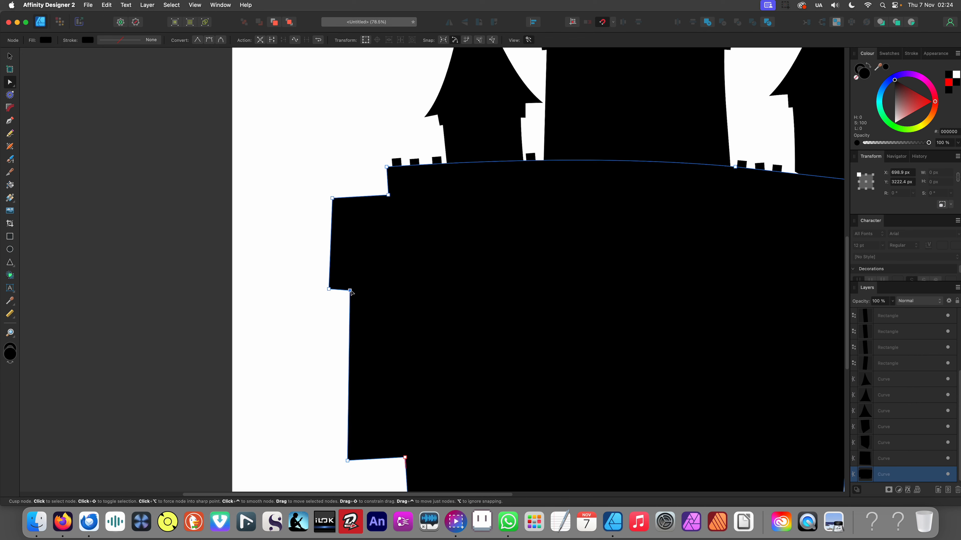
pyautogui.scroll(-2, 376, 242)
pyautogui.scroll(-2, 376, 242)
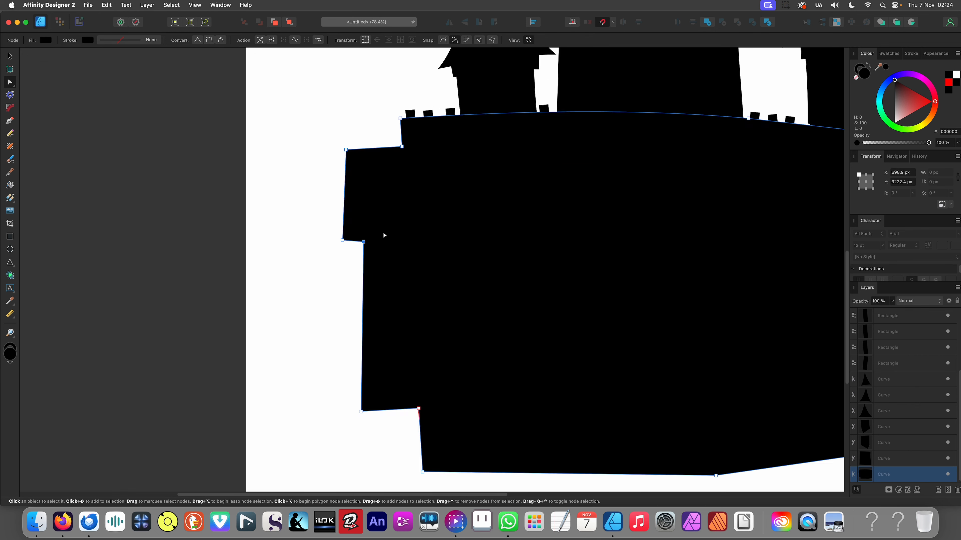
# Move the two lower corner nodes of the body's left extension upward, giving its underside a slanted edge back to the main wall
pyautogui.moveTo(359, 416); pyautogui.dragTo(371, 339)
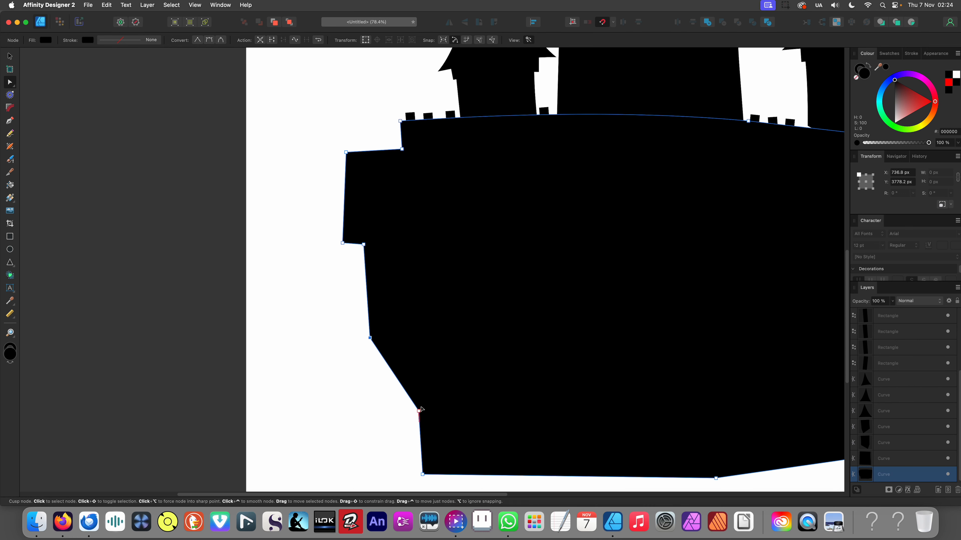
pyautogui.moveTo(420, 410); pyautogui.dragTo(417, 373)
pyautogui.scroll(-6, 451, 290)
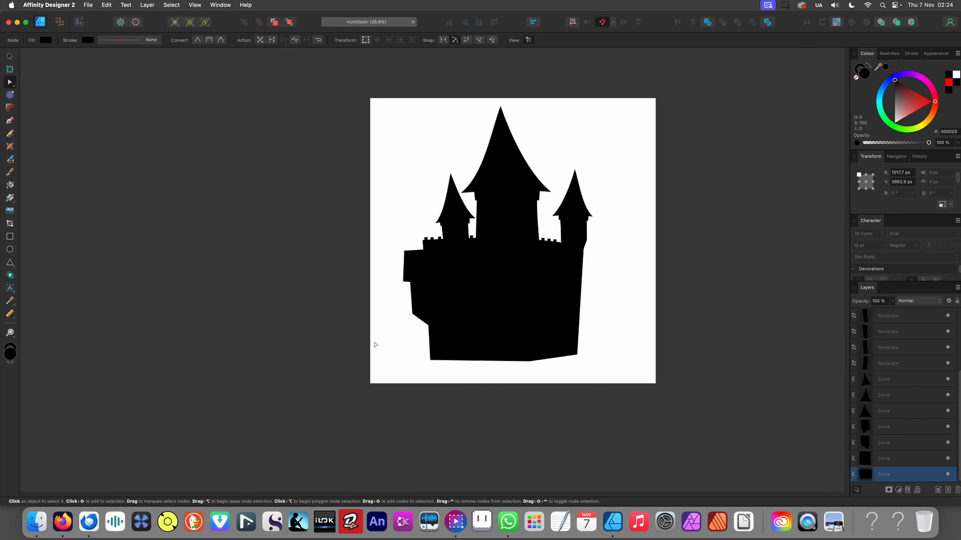
pyautogui.click(376, 344)
pyautogui.scroll(3, 460, 278)
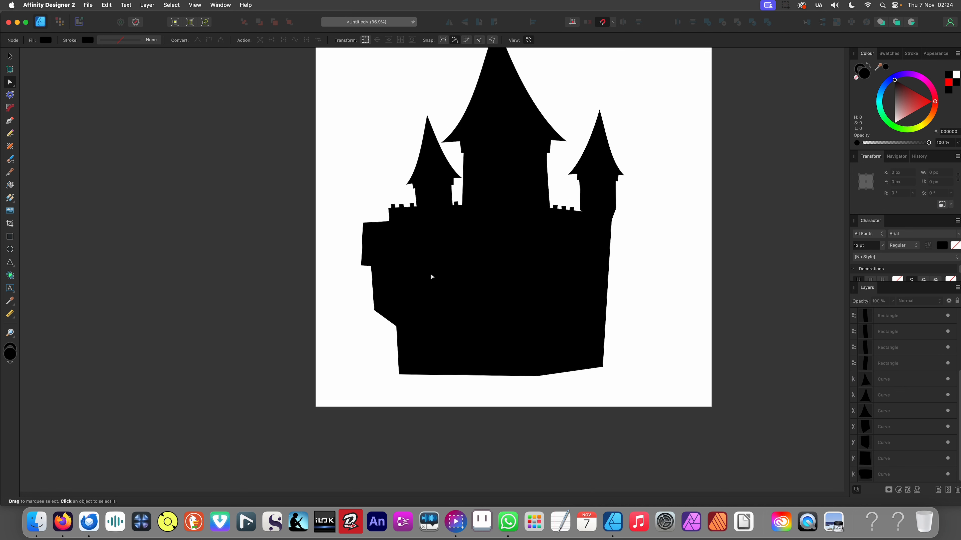
# Draw a thin horizontal black bar about 257 × 17 px beside the left extension's upper corner and nudge it closer to the wall
pyautogui.hscroll(-2, 378, 265)
pyautogui.scroll(10, 396, 215)
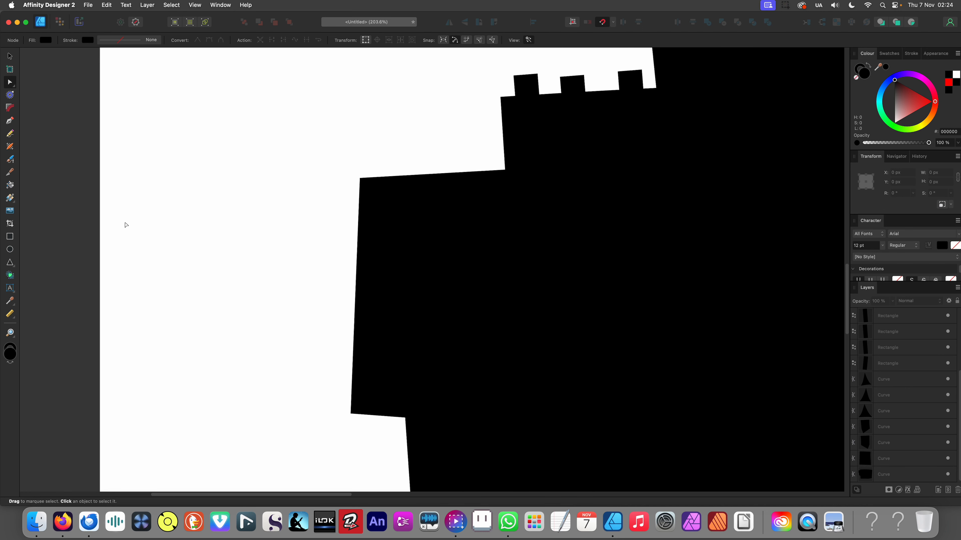
pyautogui.click(10, 237)
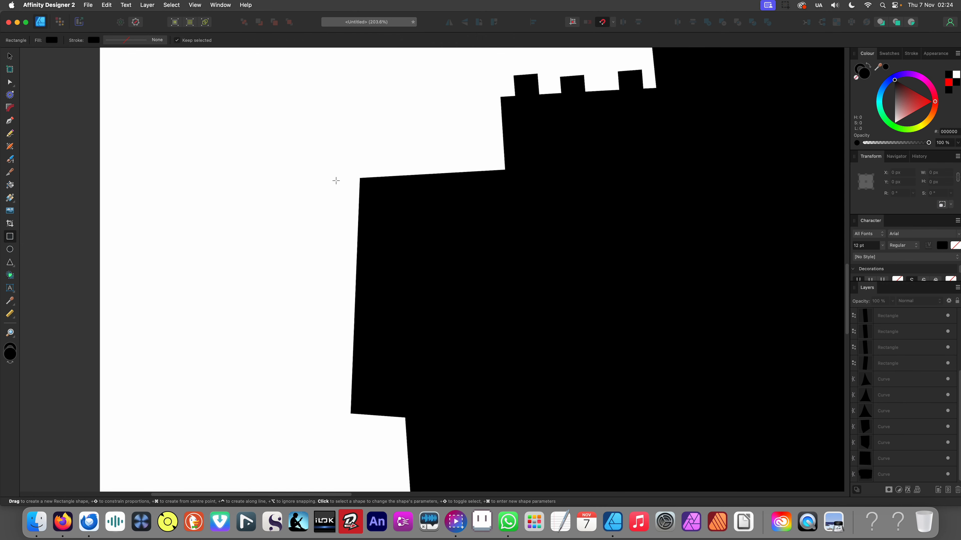
pyautogui.moveTo(355, 185); pyautogui.dragTo(242, 193)
pyautogui.scroll(6, 328, 196)
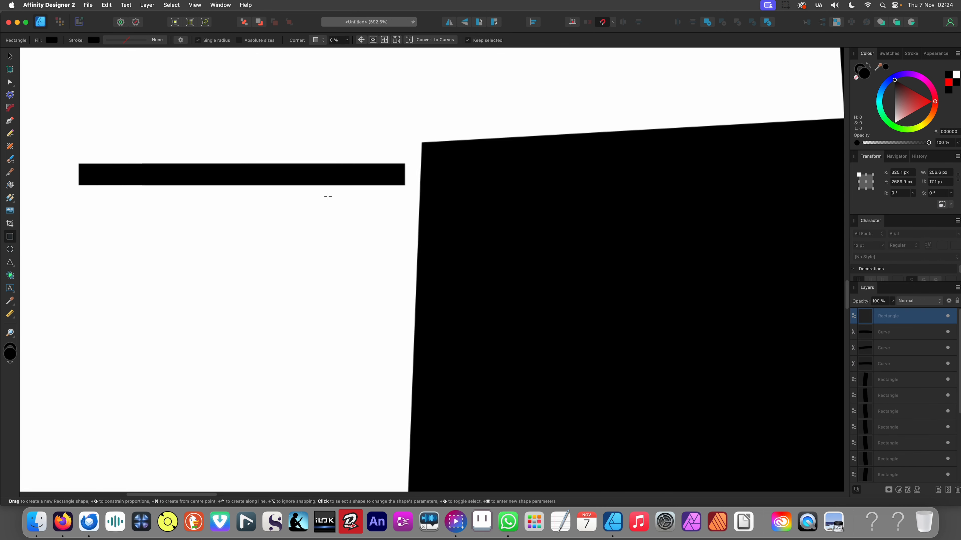
pyautogui.moveTo(312, 184)
pyautogui.mouseDown()
pyautogui.moveTo(326, 219)
pyautogui.moveTo(318, 177)
pyautogui.mouseUp()
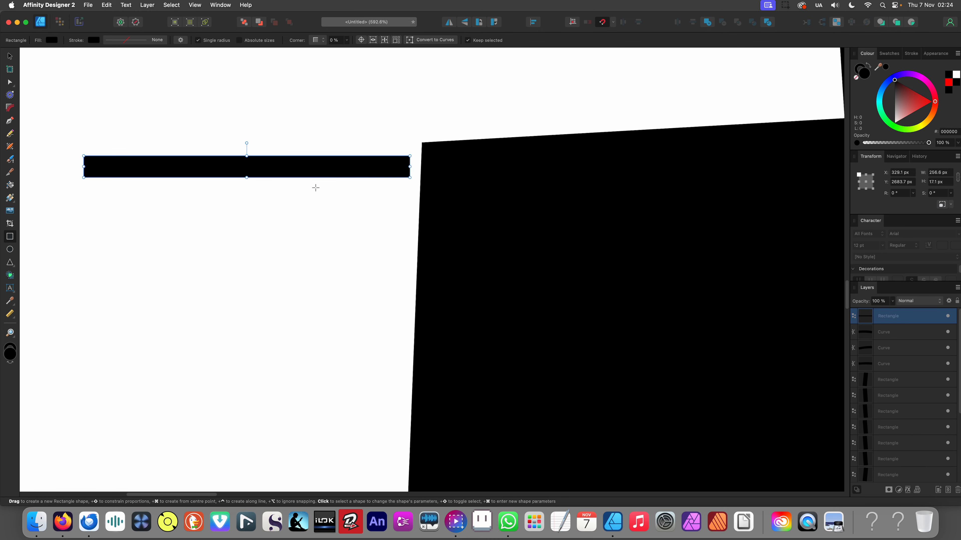
# Draw a small black rectangle about 11 × 69 px, rotated to 43.4°, as a diagonal brace between the thin bar and the wall
pyautogui.click(274, 215)
pyautogui.moveTo(273, 214); pyautogui.dragTo(273, 278)
pyautogui.moveTo(285, 298); pyautogui.dragTo(411, 232)
pyautogui.press('v')
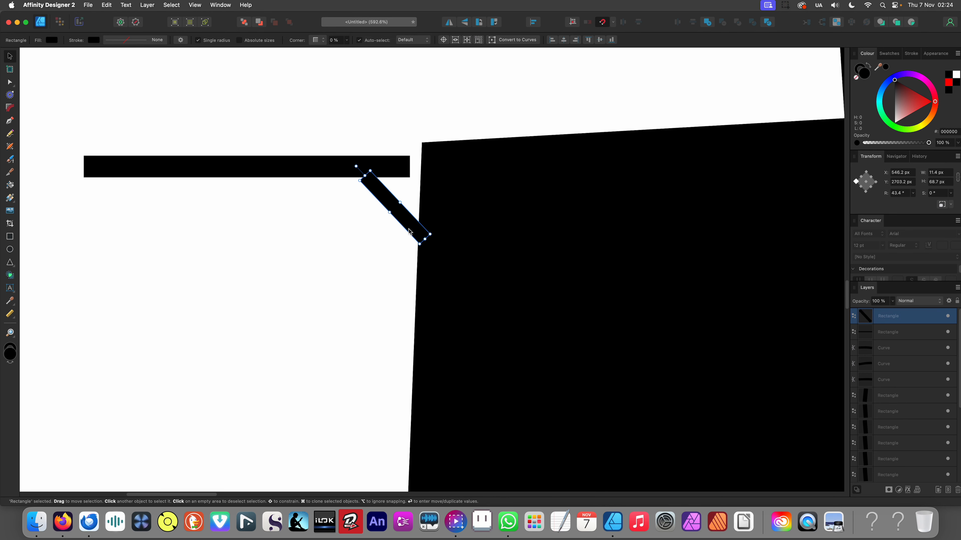
pyautogui.scroll(-12, 411, 232)
pyautogui.click(350, 250)
pyautogui.moveTo(351, 248); pyautogui.dragTo(279, 210)
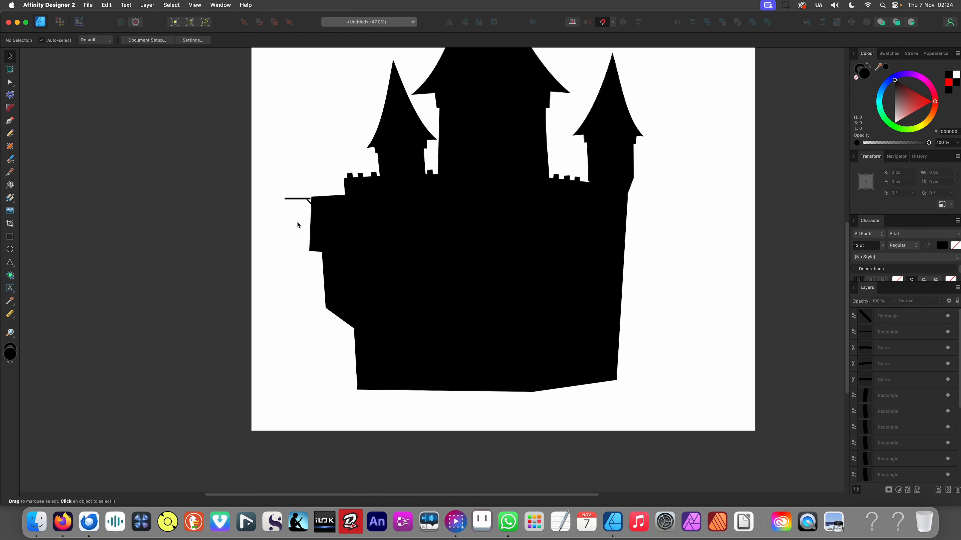
# Select the thin bar with its diagonal brace and shift both slightly down along the left wall
pyautogui.scroll(8, 316, 204)
pyautogui.moveTo(244, 167); pyautogui.dragTo(283, 221)
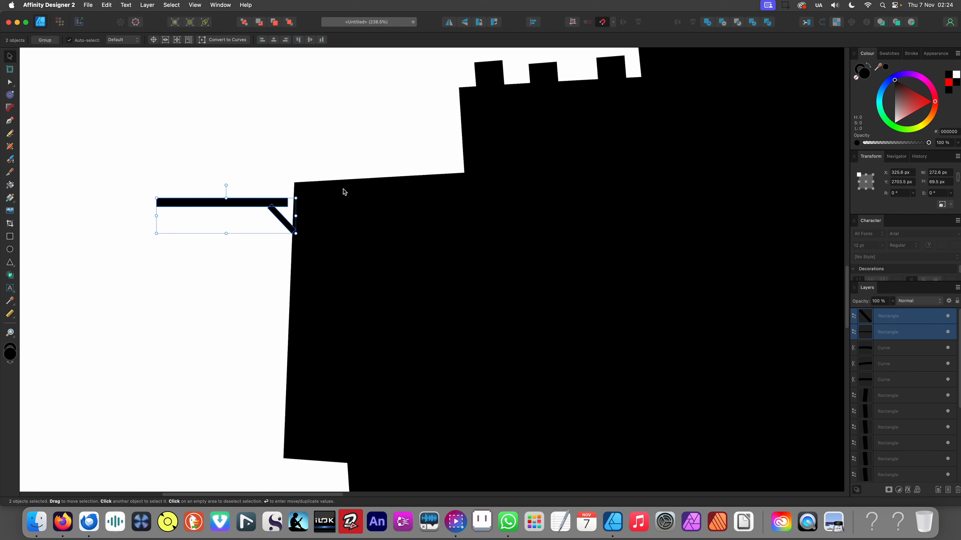
pyautogui.click(291, 160)
pyautogui.scroll(-10, 340, 209)
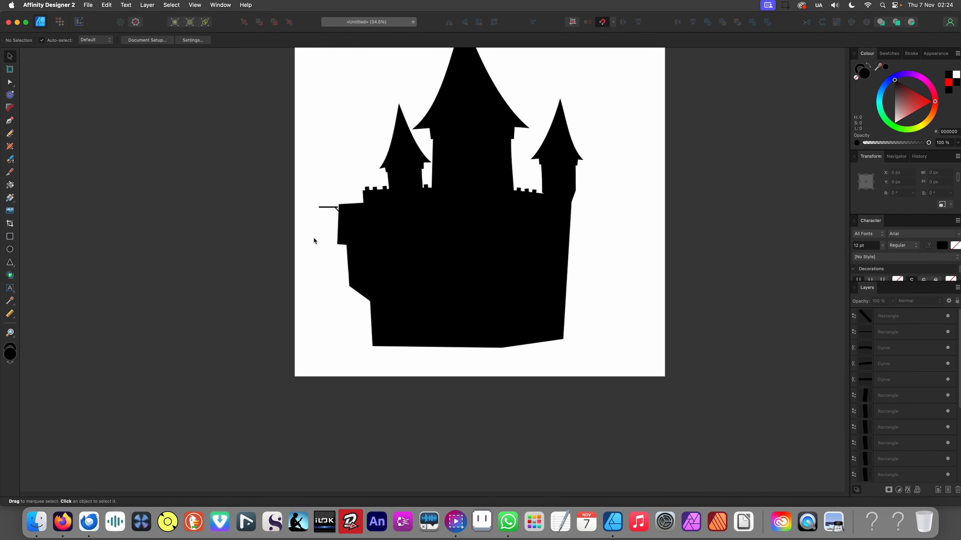
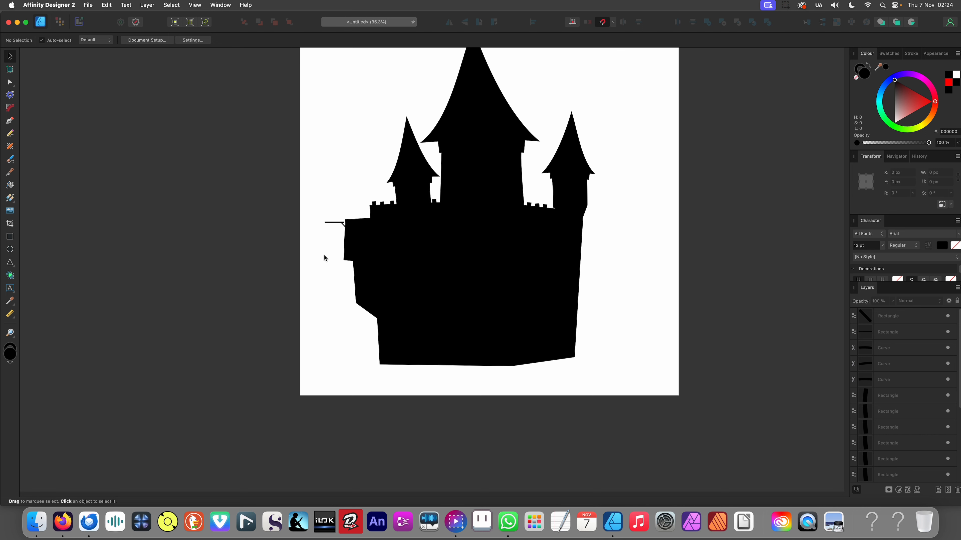
pyautogui.scroll(5, 372, 219)
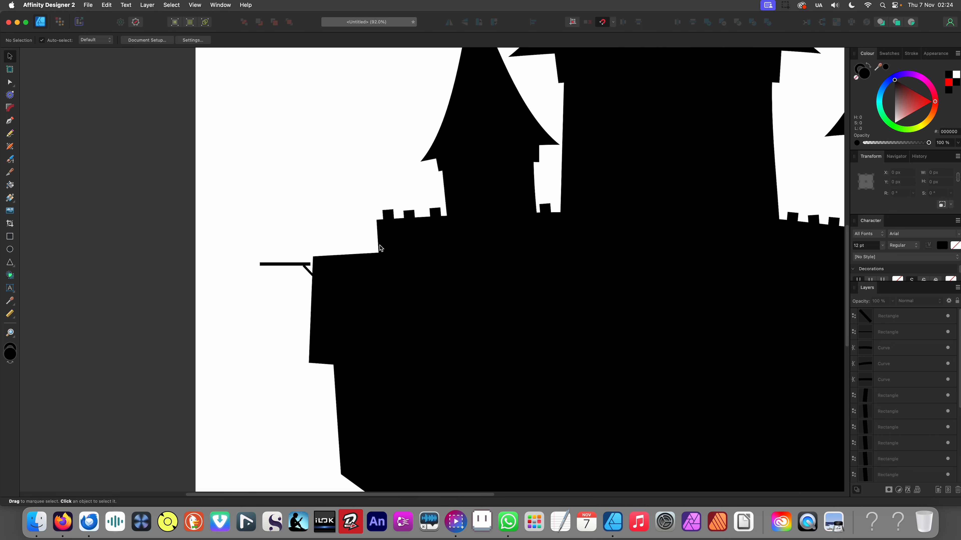
pyautogui.scroll(-5, 385, 234)
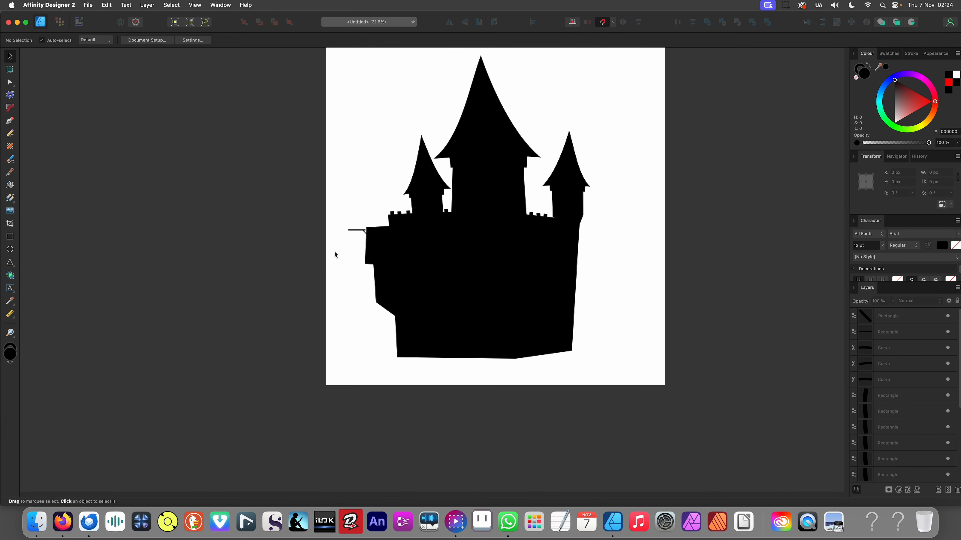
pyautogui.scroll(7, 383, 223)
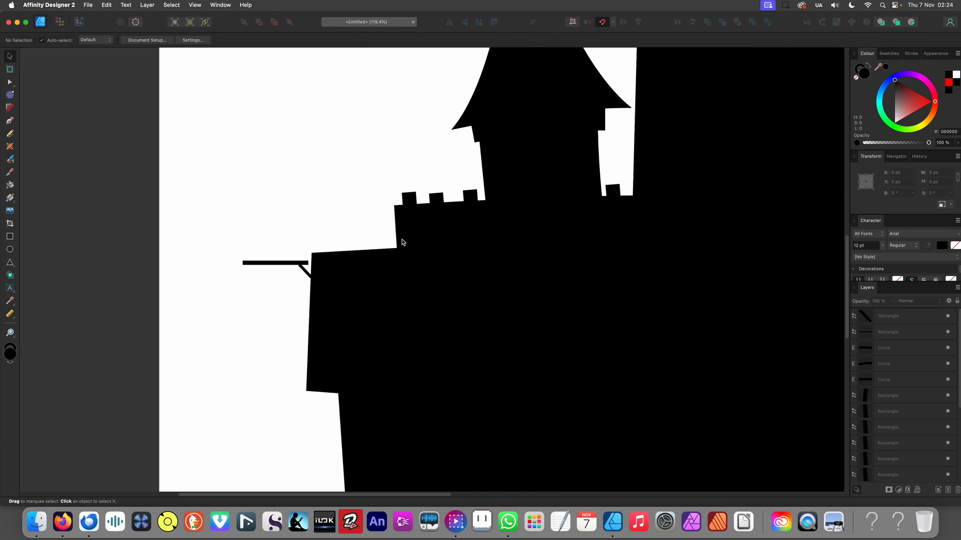
pyautogui.scroll(3, 387, 223)
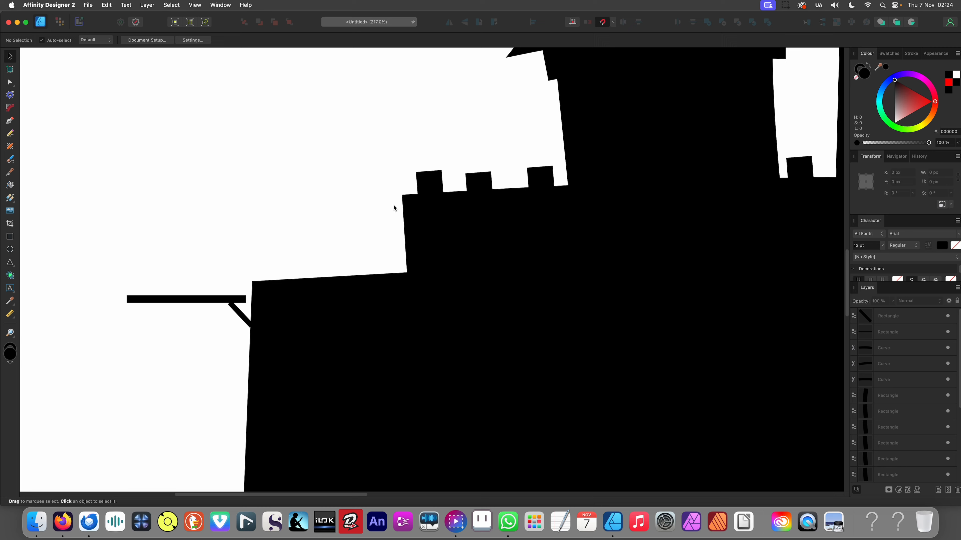
pyautogui.scroll(-4, 393, 206)
pyautogui.scroll(-4, 393, 207)
# Draw a black rectangular block on top of the left extension, against the side of the battlement wall
pyautogui.scroll(7, 386, 209)
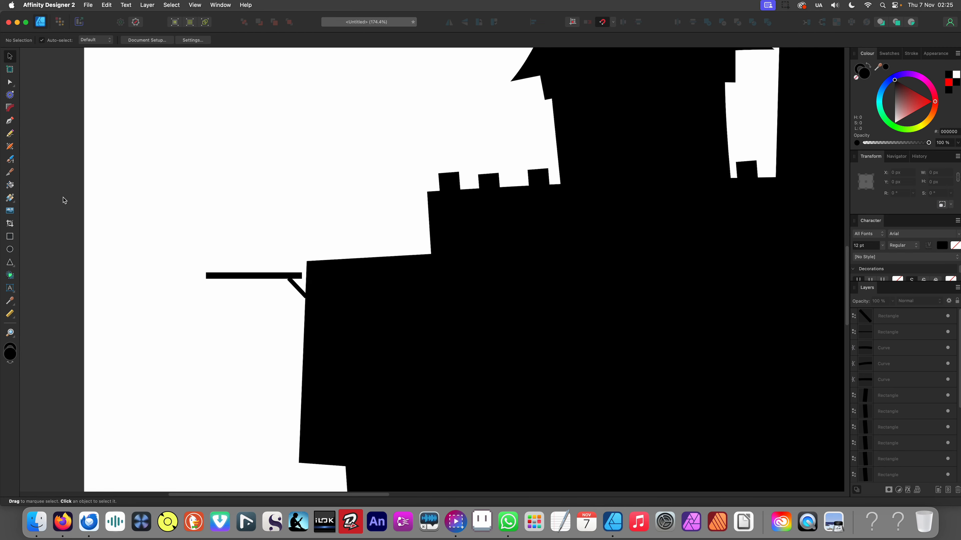
pyautogui.click(9, 236)
pyautogui.moveTo(343, 236); pyautogui.dragTo(439, 267)
# Try to add a second, smaller block about 118 × 85 px beside the leftmost battlements
pyautogui.moveTo(396, 243); pyautogui.dragTo(439, 211)
pyautogui.scroll(-10, 418, 210)
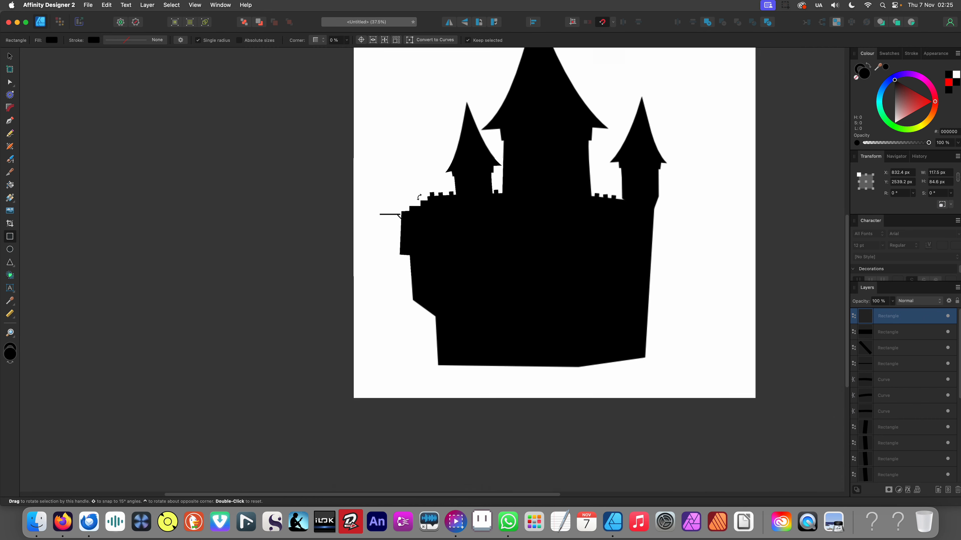
pyautogui.press('v')
pyautogui.press('super+z')
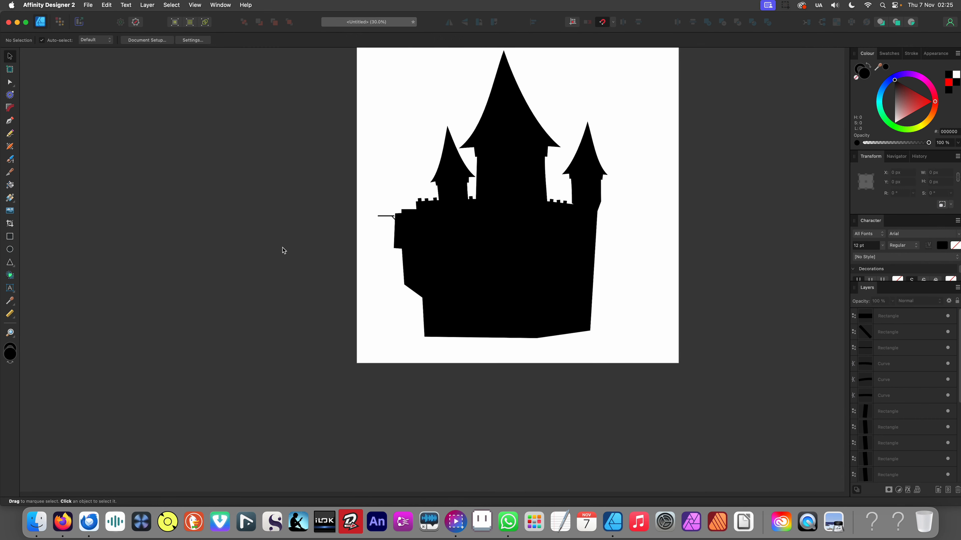
# Shift the block on top of the left extension inward so only a narrow step remains beside the battlement wall
pyautogui.scroll(6, 398, 200)
pyautogui.moveTo(413, 240); pyautogui.dragTo(454, 245)
pyautogui.scroll(-6, 438, 247)
pyautogui.click(285, 266)
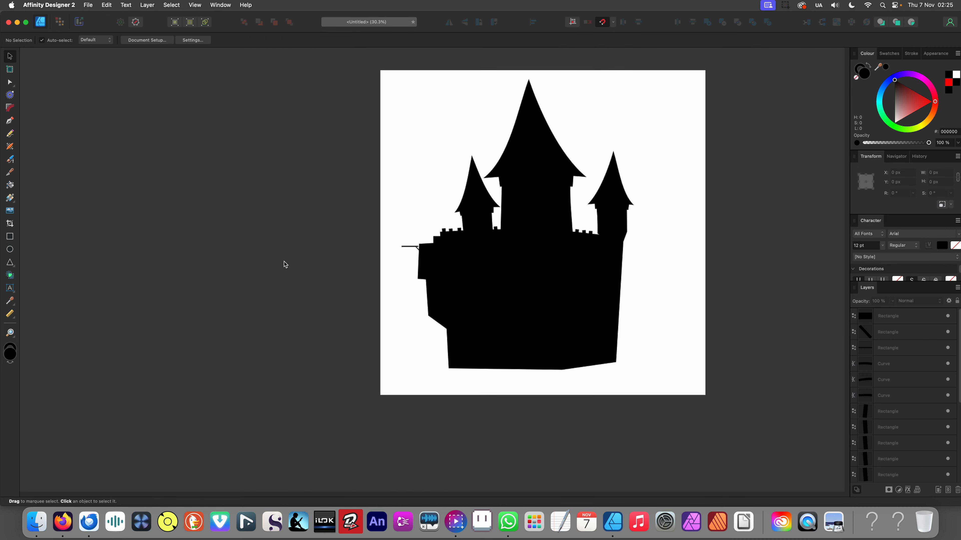
# Examine the mansion's overall silhouette, comparing the detailing of its left and right sides
pyautogui.hscroll(2, 241, 221)
pyautogui.scroll(-1, 241, 221)
pyautogui.scroll(2, 311, 264)
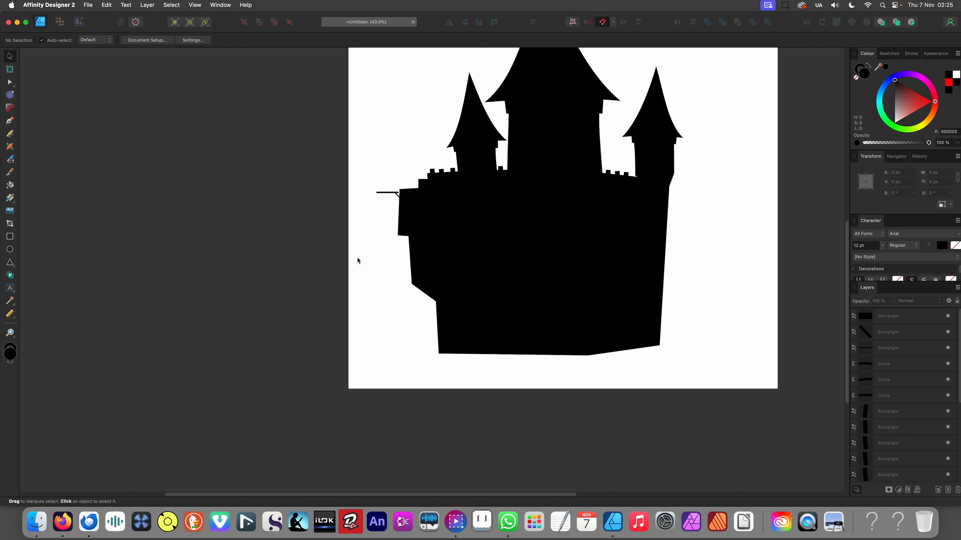
pyautogui.hscroll(3, 356, 264)
pyautogui.scroll(1, 356, 264)
pyautogui.moveTo(589, 416); pyautogui.dragTo(632, 333)
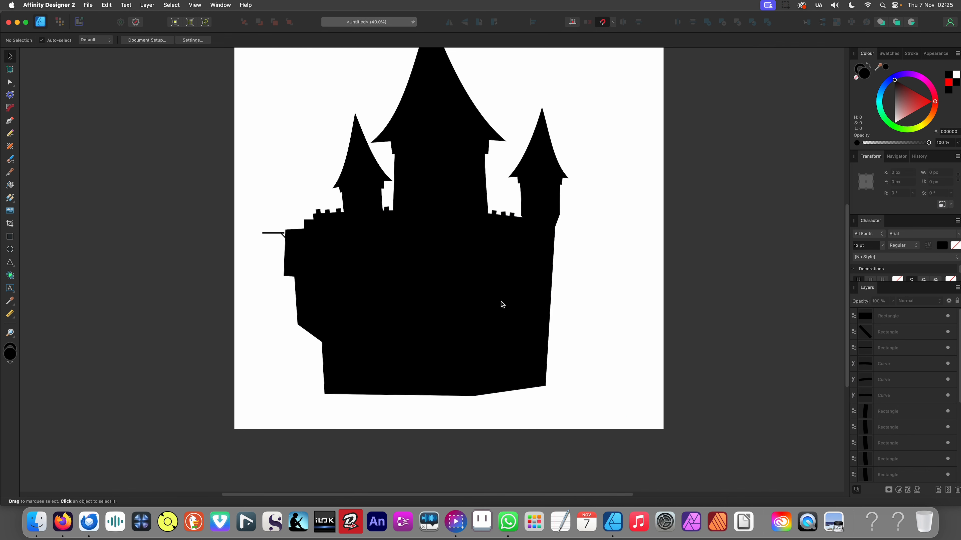
pyautogui.scroll(-1, 501, 304)
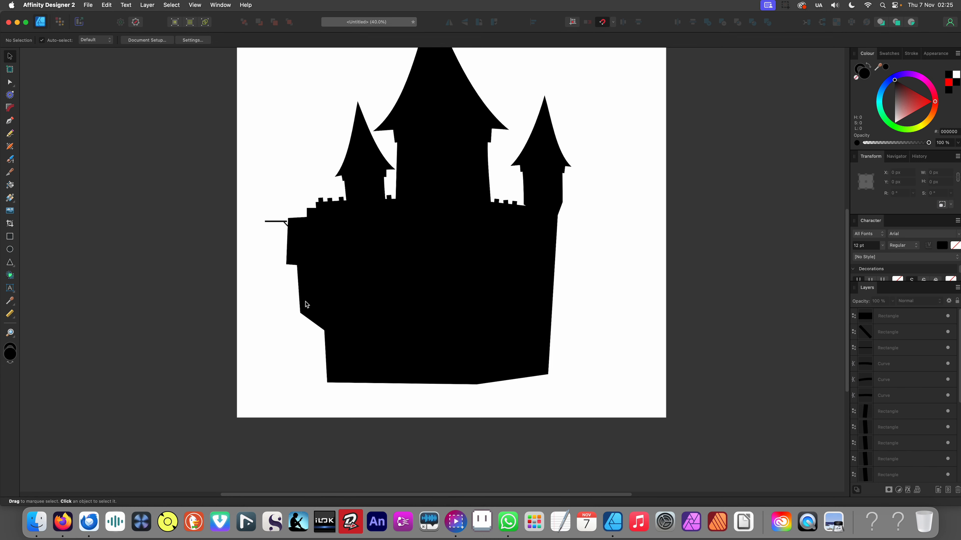
pyautogui.scroll(3, 570, 241)
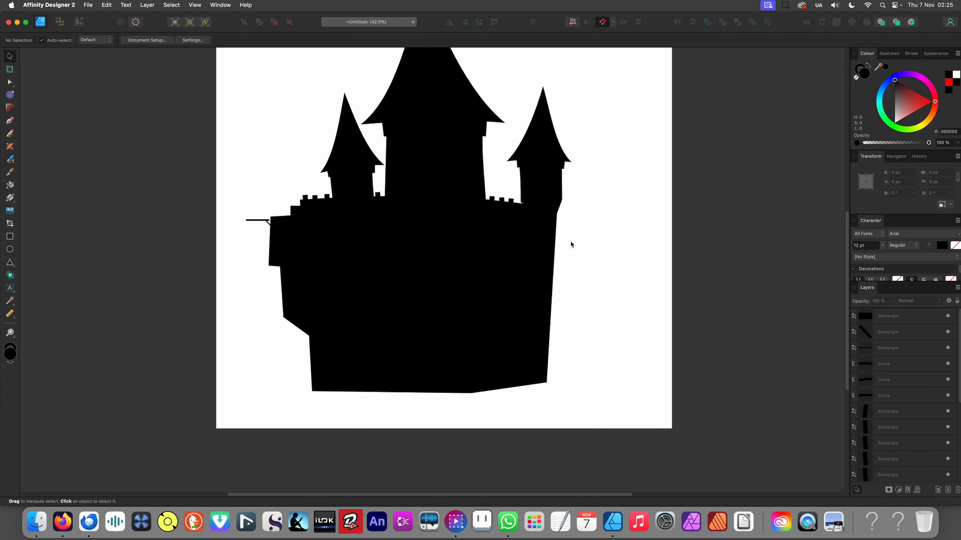
# Draw a small upright black block overlapping the body's right edge below the right turret, tilted slightly clockwise
pyautogui.scroll(-3, 538, 204)
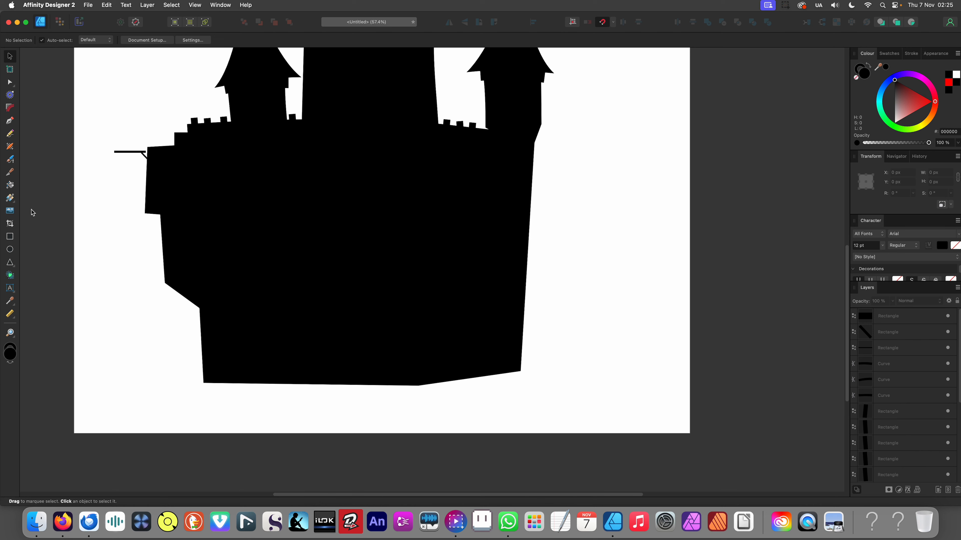
pyautogui.click(10, 237)
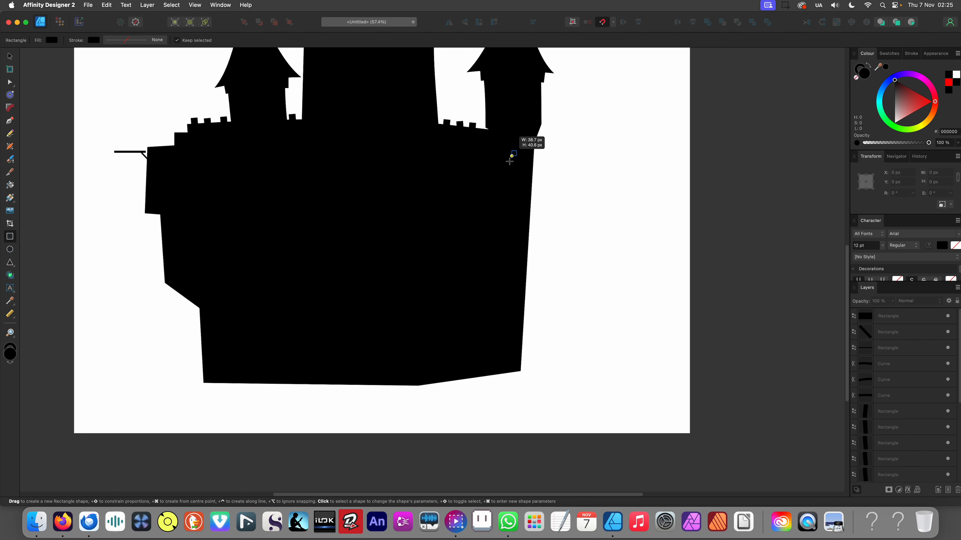
pyautogui.moveTo(516, 151); pyautogui.dragTo(537, 189)
pyautogui.press('Escape')
pyautogui.press('v')
pyautogui.click(567, 200)
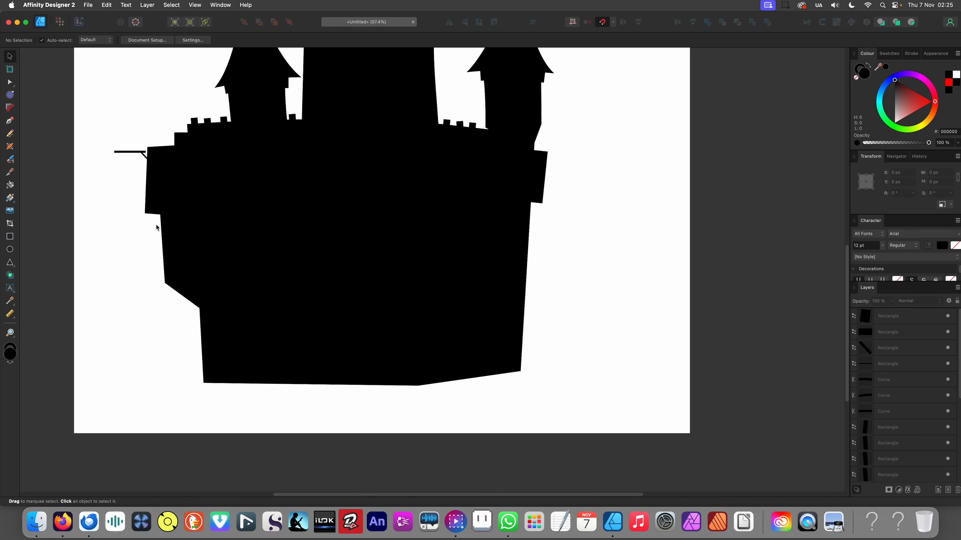
# Draw a four-sided beam slanting down and outward from below the right block with the Pen tool, and fill it with the mansion's black
pyautogui.scroll(3, 307, 261)
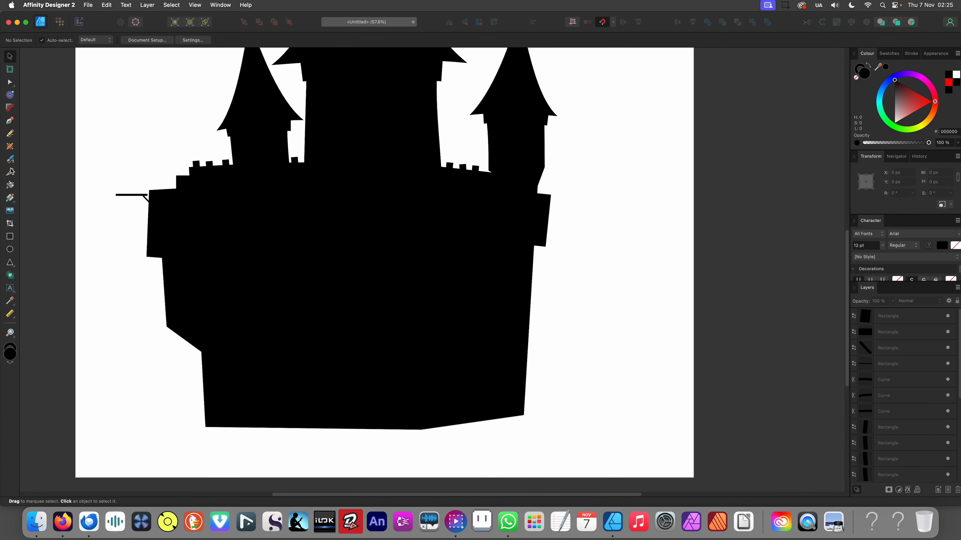
pyautogui.click(11, 121)
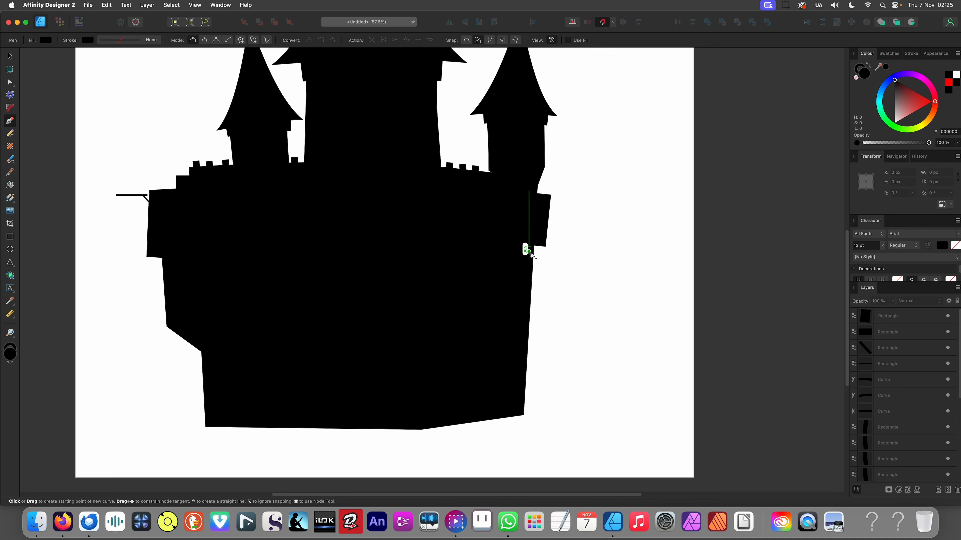
pyautogui.click(530, 252)
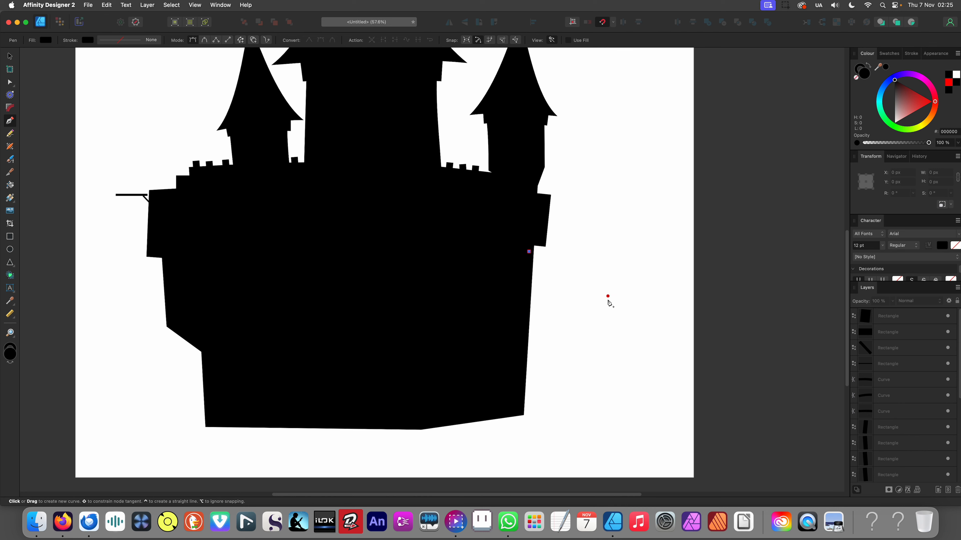
pyautogui.click(602, 296)
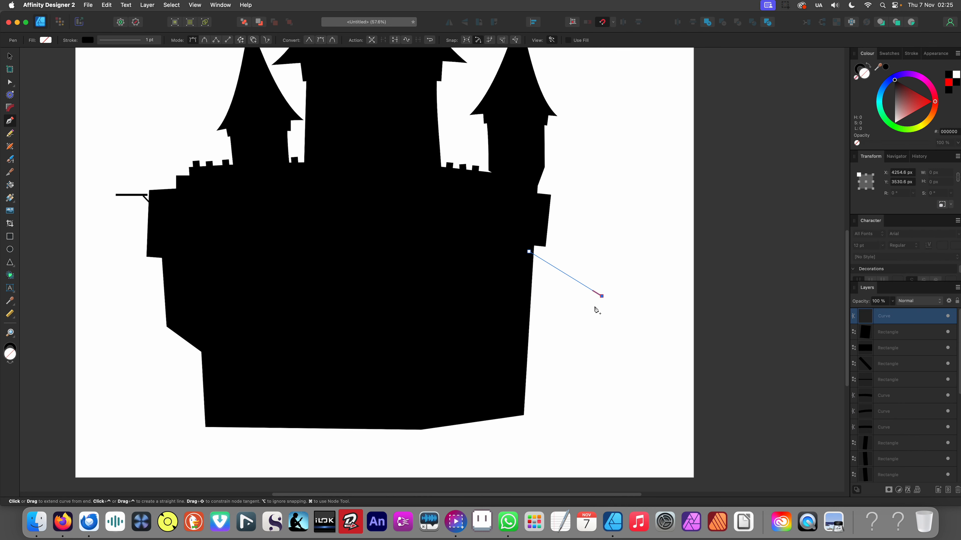
pyautogui.click(529, 249)
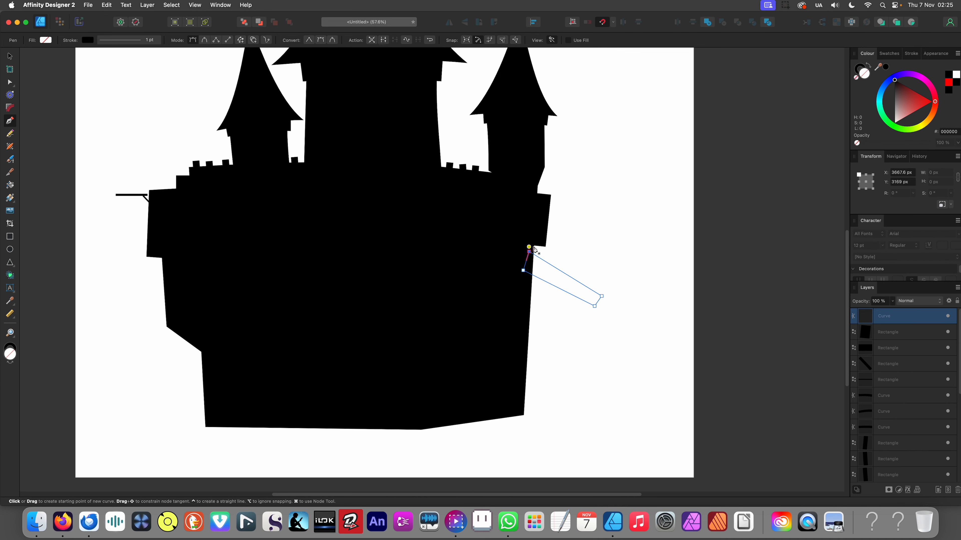
pyautogui.press('i')
pyautogui.click(539, 228)
pyautogui.scroll(-1, 541, 242)
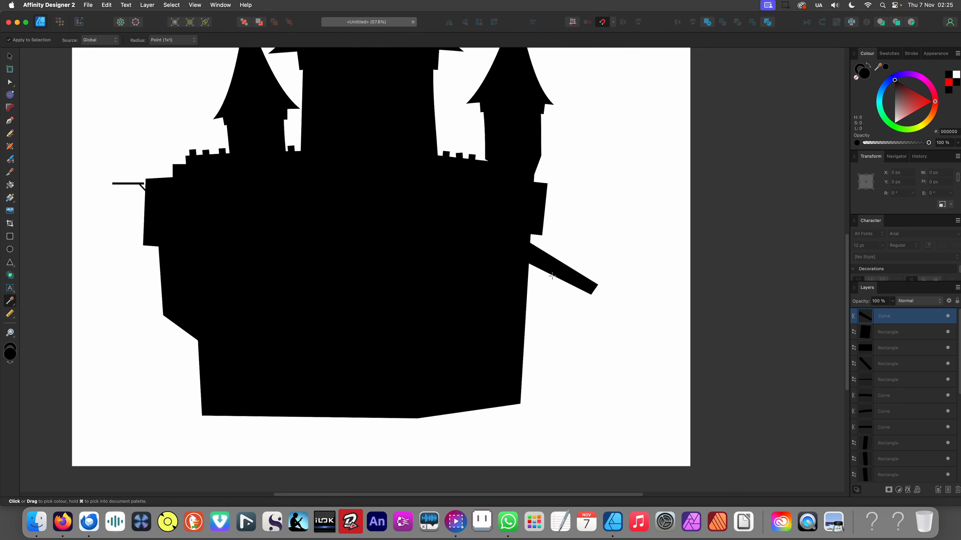
# Shrink the slanted beam to about 441 × 308 px and position it against the right wall directly under the protruding block
pyautogui.press('v')
pyautogui.click(561, 320)
pyautogui.click(593, 295)
pyautogui.moveTo(596, 292); pyautogui.dragTo(565, 316)
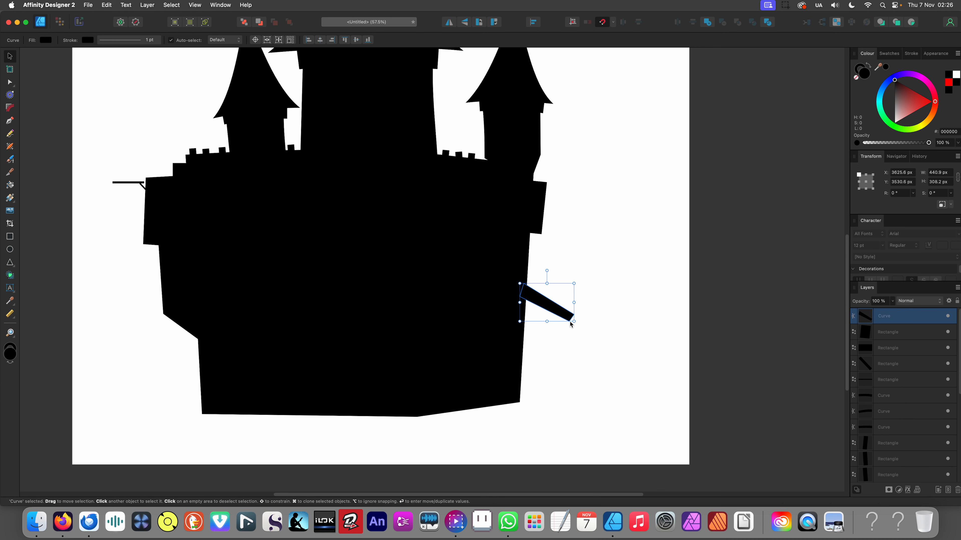
pyautogui.moveTo(571, 324)
pyautogui.mouseDown()
pyautogui.moveTo(556, 261)
pyautogui.moveTo(553, 268)
pyautogui.mouseUp()
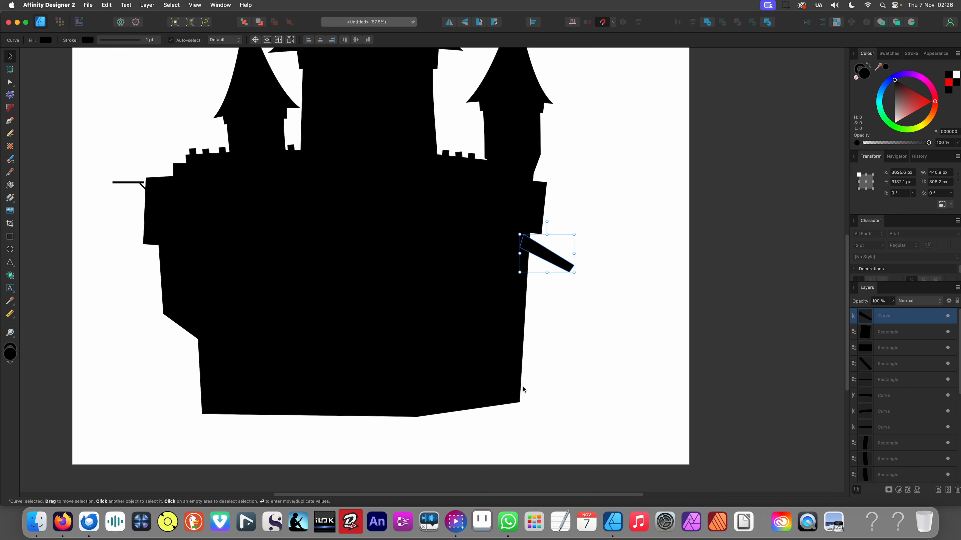
# Build a descending staircase of six overlapping black rectangles beside the body's lower-right corner
pyautogui.scroll(5, 523, 389)
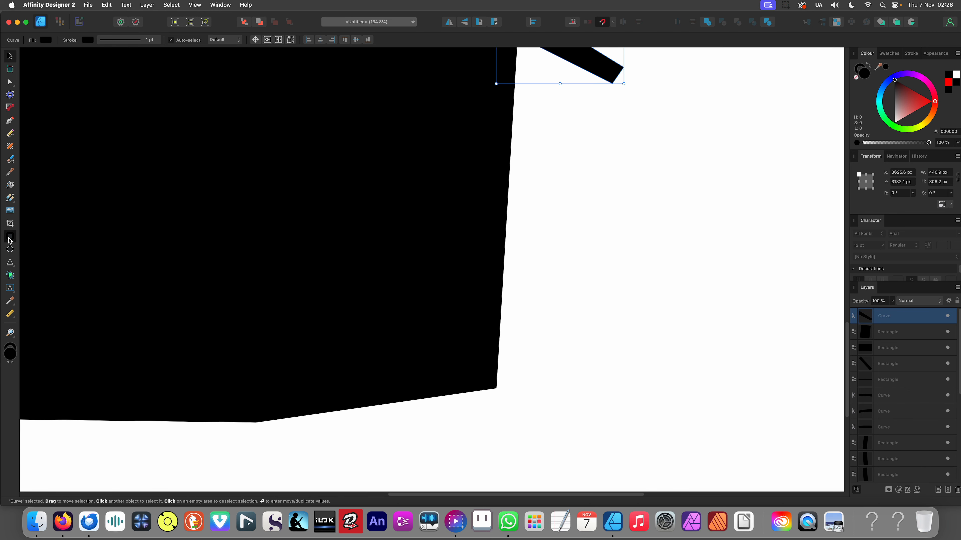
pyautogui.click(9, 238)
pyautogui.moveTo(513, 317)
pyautogui.mouseDown()
pyautogui.moveTo(517, 365)
pyautogui.moveTo(559, 390)
pyautogui.moveTo(571, 378)
pyautogui.moveTo(621, 388)
pyautogui.moveTo(605, 368)
pyautogui.moveTo(560, 363)
pyautogui.moveTo(645, 429)
pyautogui.mouseUp()
pyautogui.press('super+0')
pyautogui.scroll(-3, 597, 384)
pyautogui.scroll(5, 634, 440)
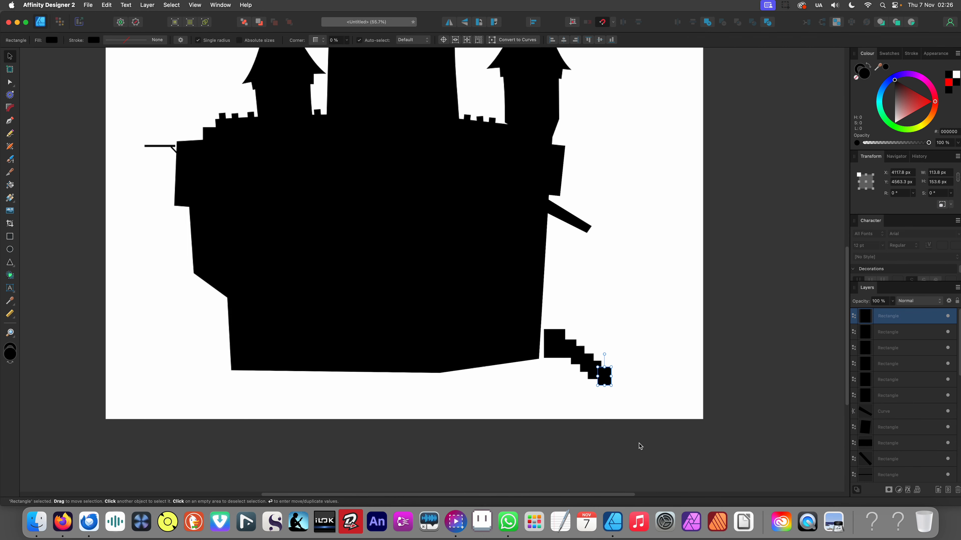
pyautogui.click(638, 444)
pyautogui.scroll(2, 605, 400)
# Select the six staircase rectangles, enlarge them together slightly and set them against the lower end of the right wall
pyautogui.moveTo(618, 447); pyautogui.dragTo(541, 355)
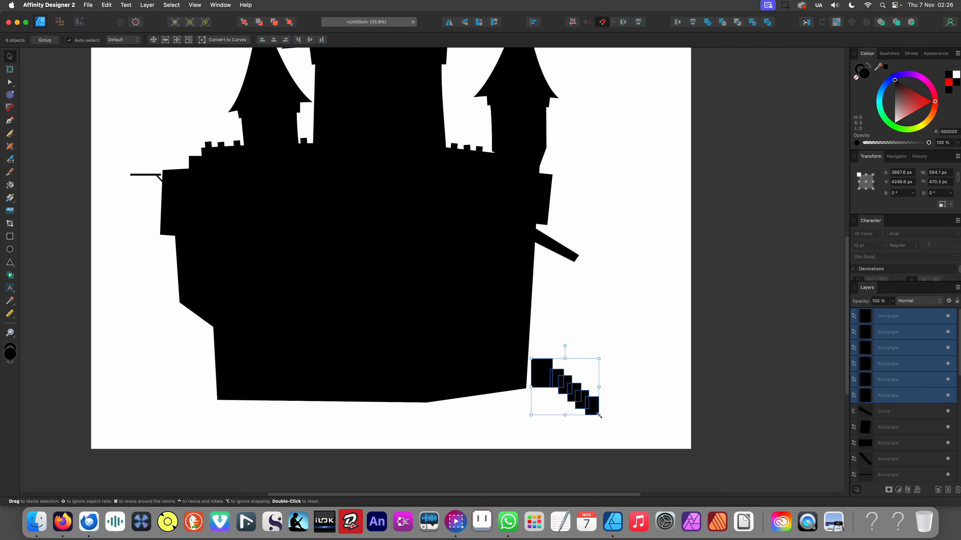
pyautogui.moveTo(601, 416)
pyautogui.mouseDown()
pyautogui.moveTo(655, 459)
pyautogui.moveTo(616, 393)
pyautogui.moveTo(607, 424)
pyautogui.mouseUp()
pyautogui.scroll(-5, 601, 377)
pyautogui.scroll(-2, 577, 402)
pyautogui.click(561, 435)
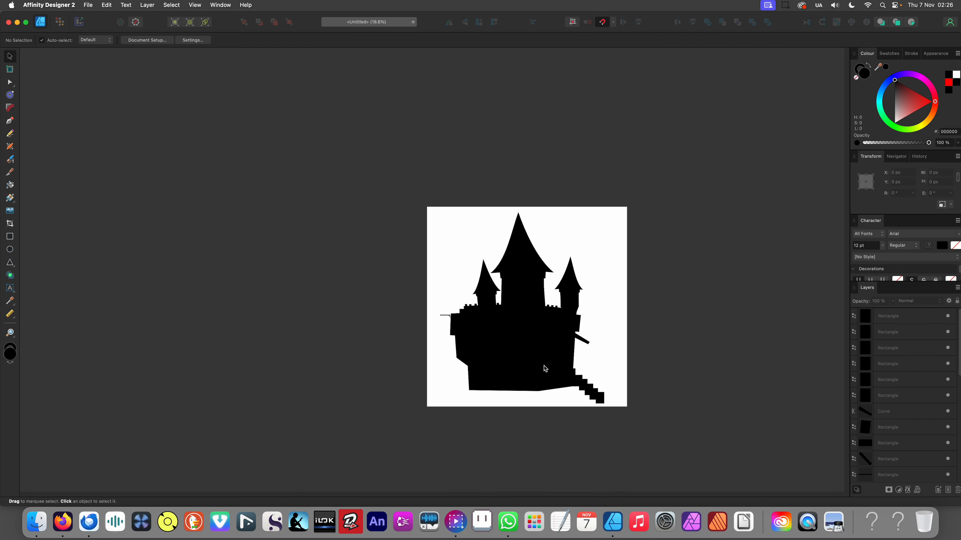
pyautogui.scroll(2, 603, 372)
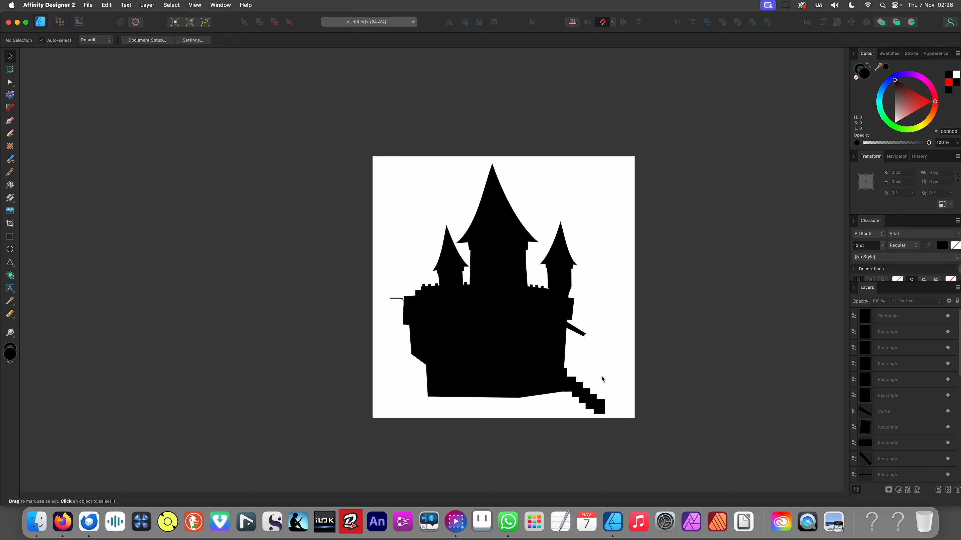
# Shrink the whole staircase to about 298 × 249 px at the body's lower-right corner
pyautogui.moveTo(618, 440); pyautogui.dragTo(592, 432)
pyautogui.scroll(5, 555, 369)
pyautogui.press('super+d')
pyautogui.scroll(-10, 564, 346)
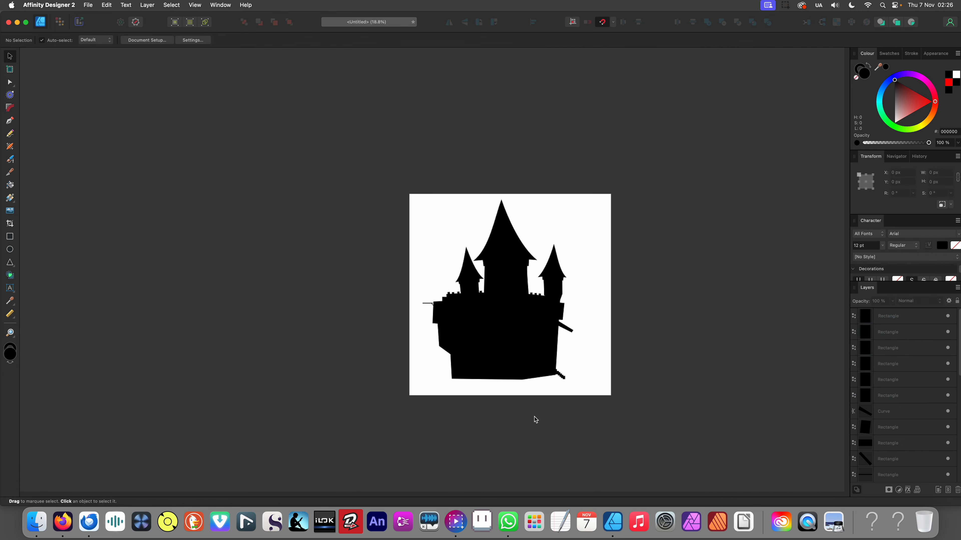
pyautogui.scroll(3, 561, 376)
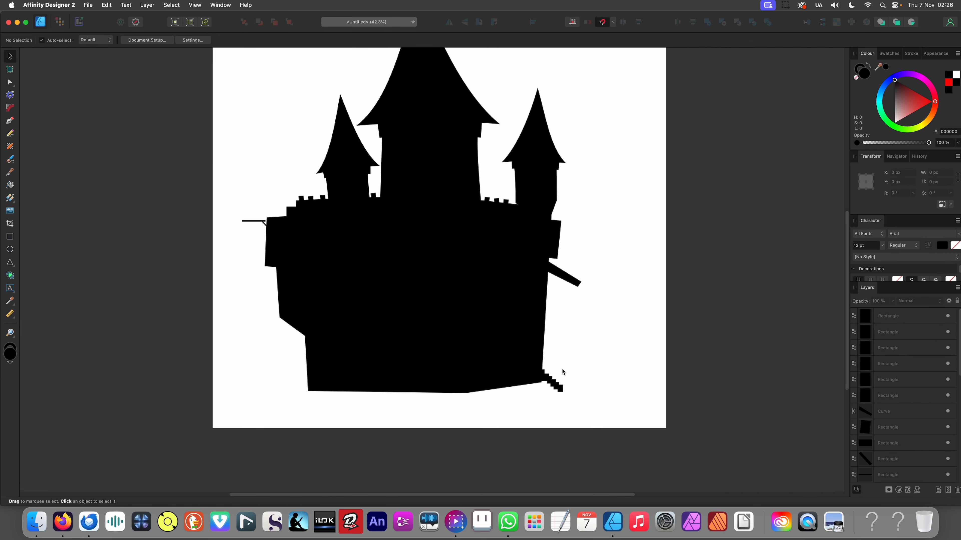
# Undo the latest staircase changes and delete all six of its rectangles
pyautogui.press('super+z')
pyautogui.press('super+z')
pyautogui.press('super+z')
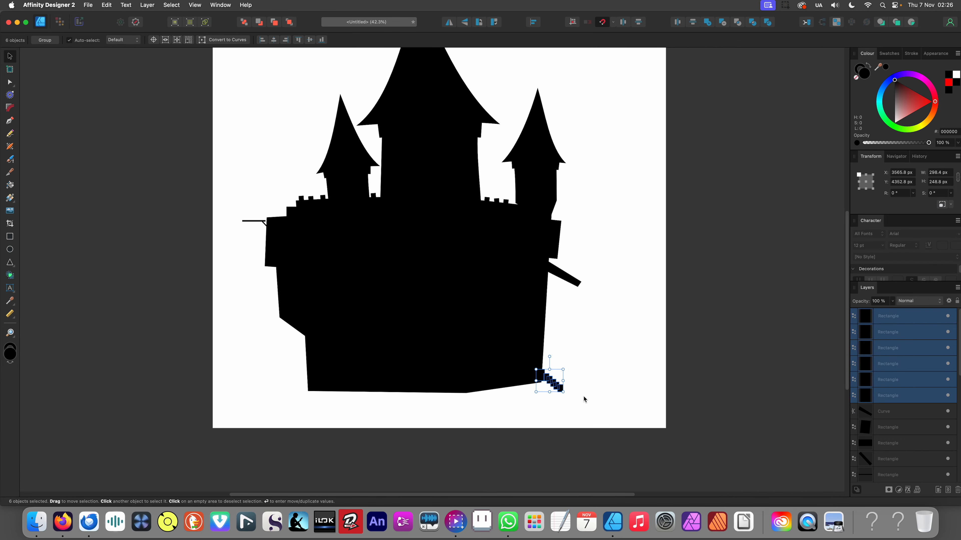
pyautogui.press('Delete')
# Move the slanted beam slightly down and into the right wall, and bend its long edges into a slight curve
pyautogui.click(564, 353)
pyautogui.moveTo(558, 277)
pyautogui.mouseDown()
pyautogui.moveTo(556, 307)
pyautogui.moveTo(556, 287)
pyautogui.mouseUp()
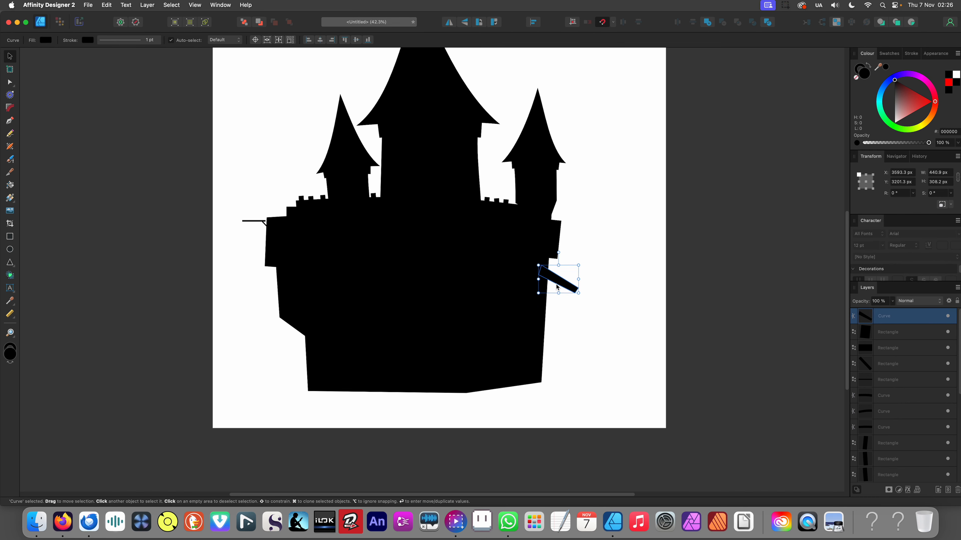
pyautogui.scroll(5, 556, 287)
pyautogui.press('a')
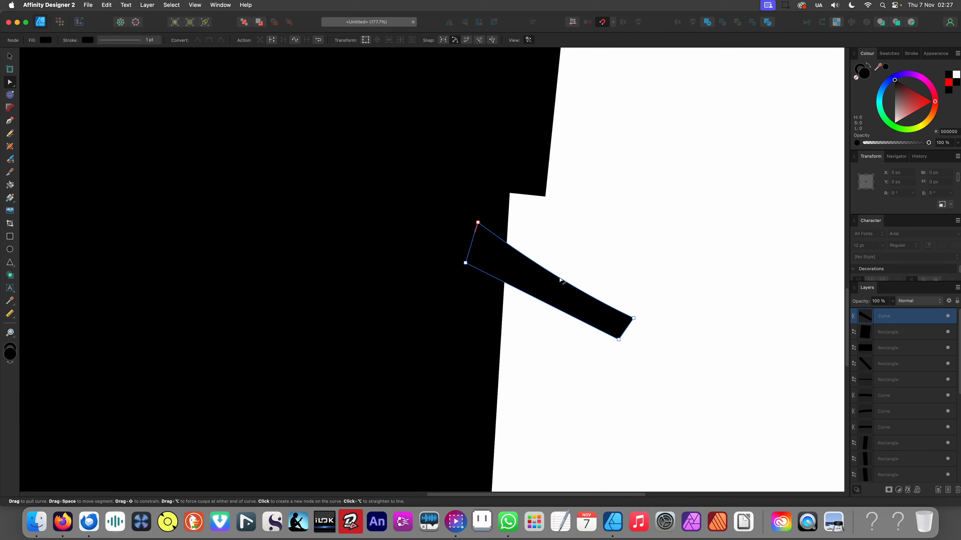
pyautogui.moveTo(584, 321); pyautogui.dragTo(583, 316)
pyautogui.scroll(-4, 579, 275)
pyautogui.scroll(-1, 577, 274)
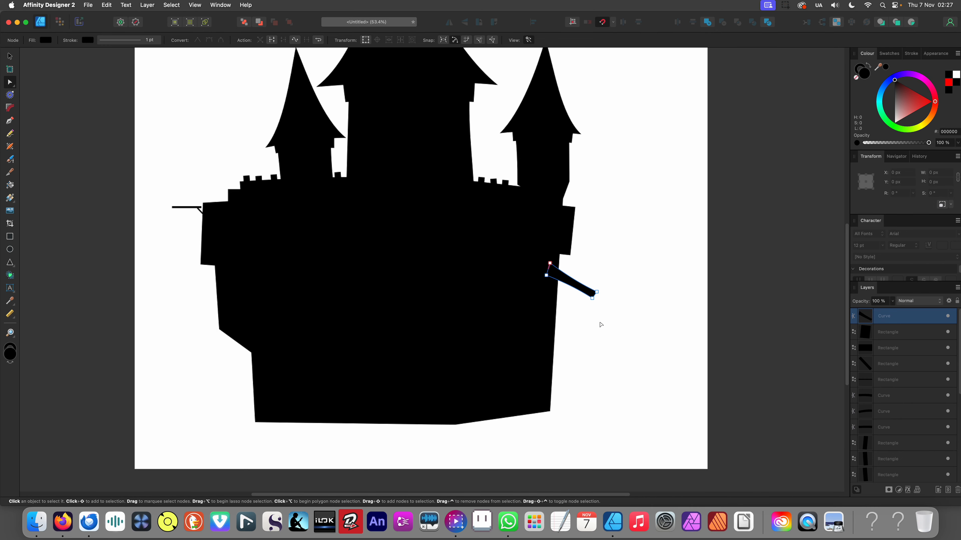
pyautogui.click(601, 324)
# Draw a tall black rectangle about 220 × 830 px over the right wall below the beam, tilted about 4.3° clockwise
pyautogui.scroll(-2, 599, 306)
pyautogui.scroll(-1, 590, 291)
pyautogui.scroll(5, 589, 290)
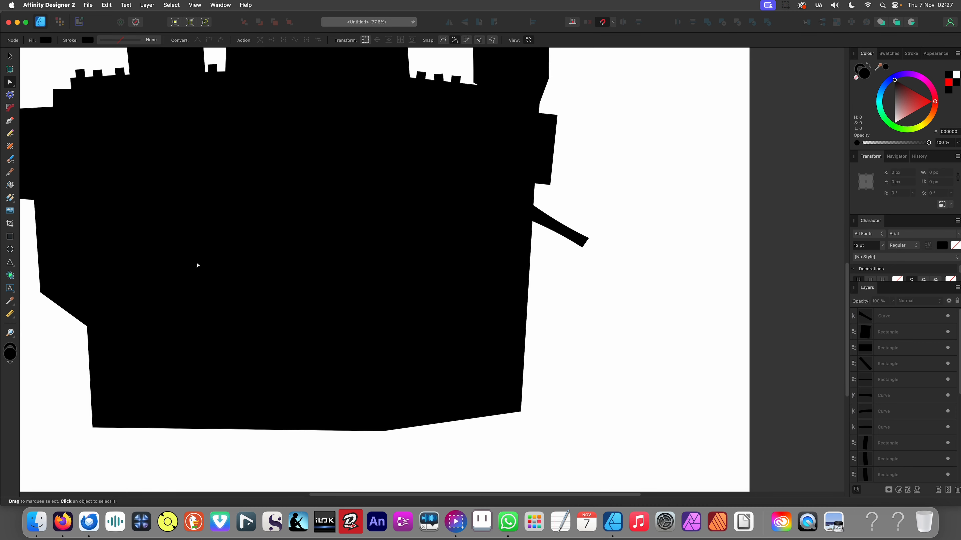
pyautogui.click(9, 236)
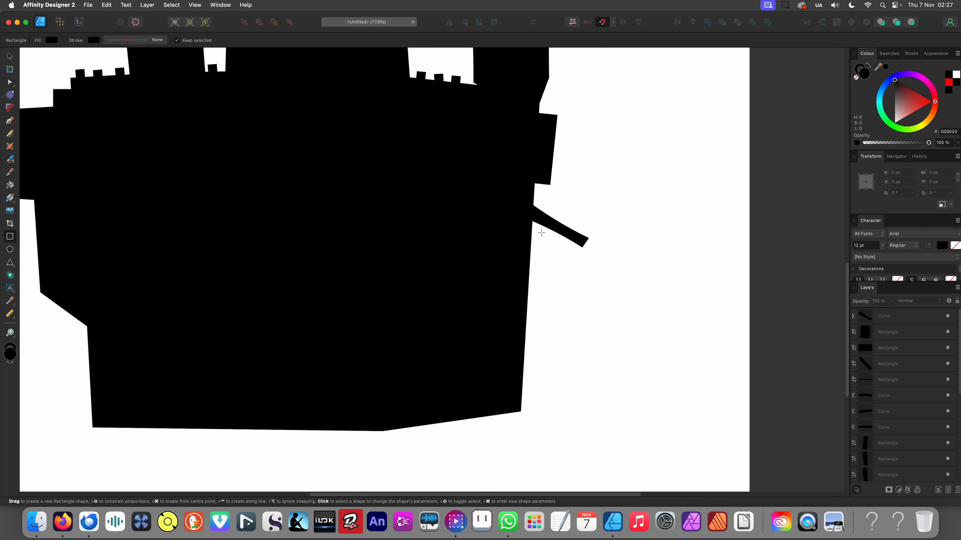
pyautogui.moveTo(515, 231); pyautogui.dragTo(541, 389)
pyautogui.press('v')
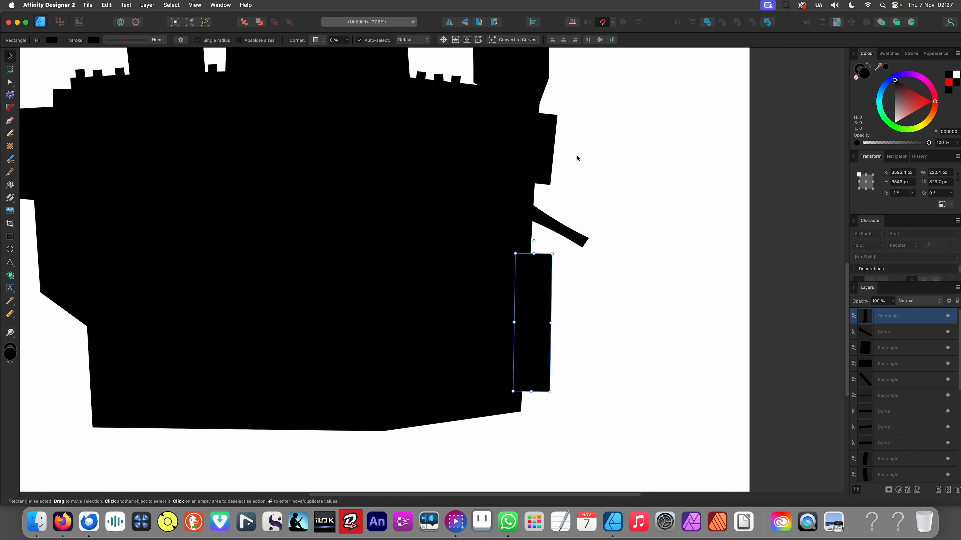
pyautogui.moveTo(559, 253); pyautogui.dragTo(547, 275)
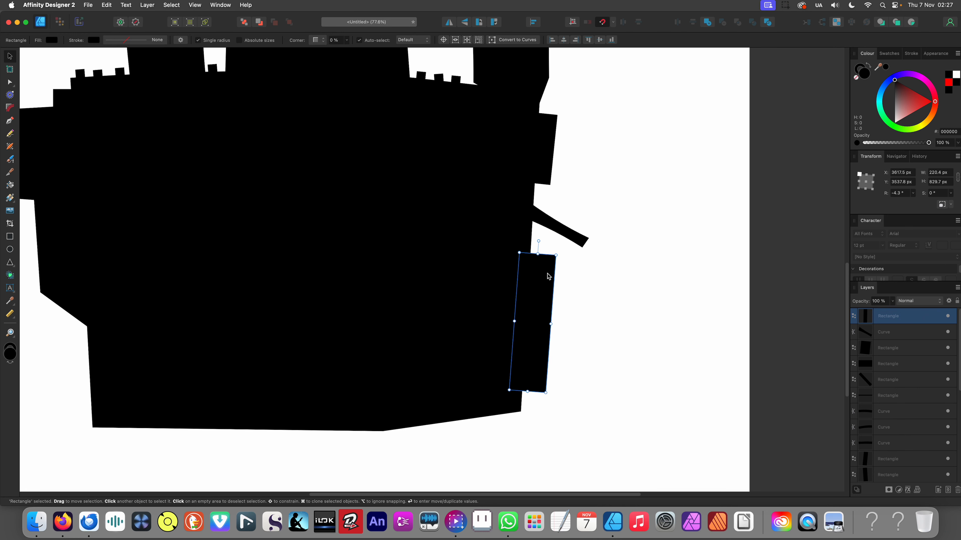
# Convert the tall wall rectangle to curves and pull its upper end up under the slanted beam
pyautogui.press('a')
pyautogui.rightClick(539, 270)
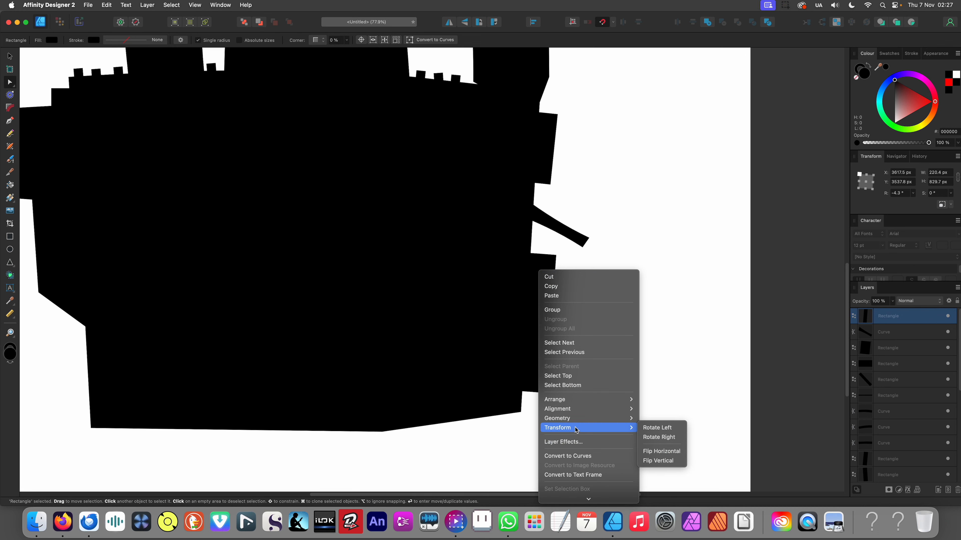
pyautogui.click(567, 456)
pyautogui.moveTo(507, 242); pyautogui.dragTo(522, 211)
pyautogui.click(580, 280)
pyautogui.click(529, 237)
pyautogui.scroll(-10, 534, 267)
pyautogui.click(554, 309)
pyautogui.scroll(10, 555, 308)
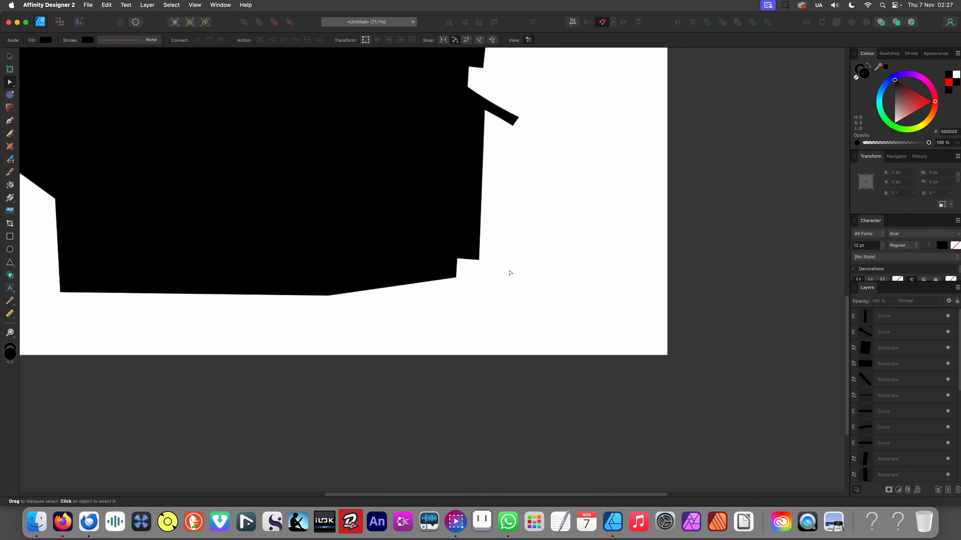
# Draw a small four-sided shape with the Pen tool in the notch under the wall extension, and fill it with the mansion's black
pyautogui.scroll(5, 510, 274)
pyautogui.click(504, 312)
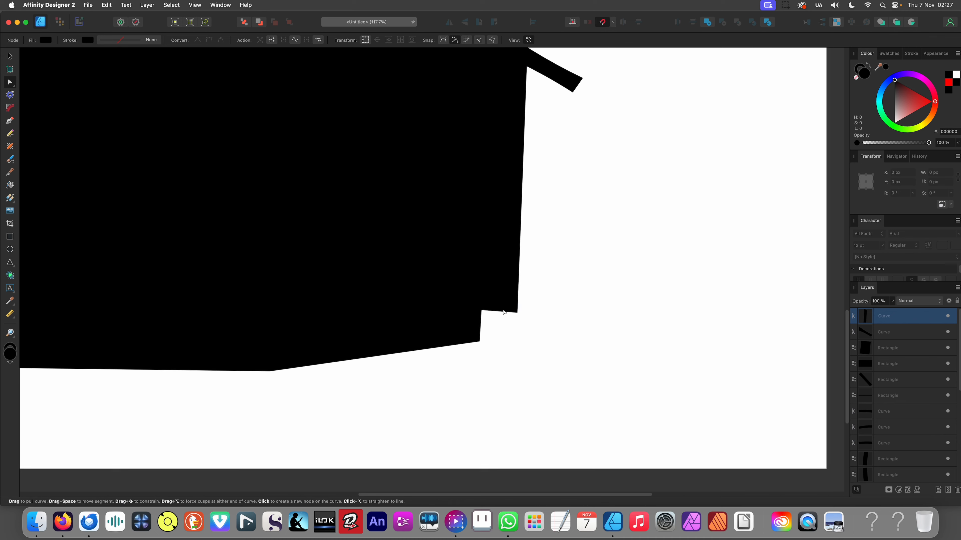
pyautogui.scroll(4, 504, 312)
pyautogui.click(508, 338)
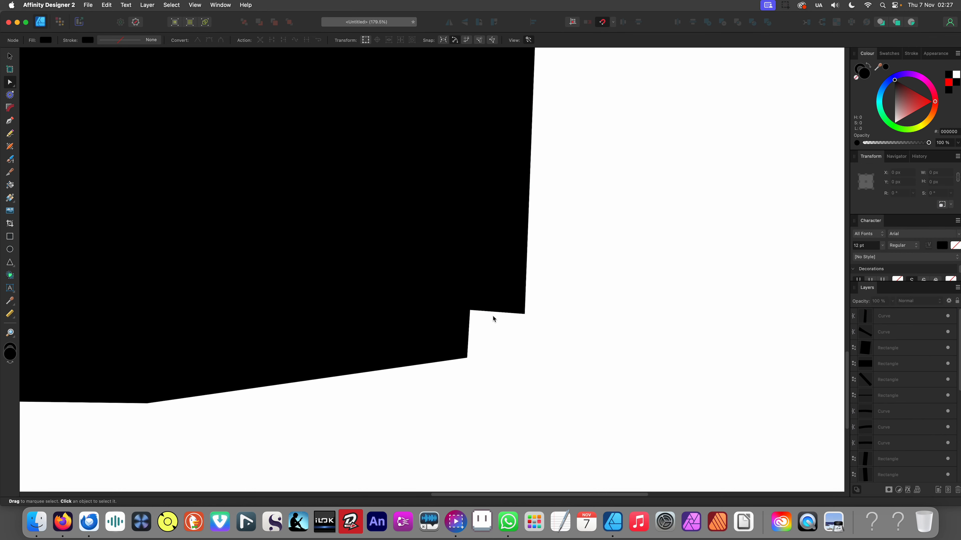
pyautogui.press('p')
pyautogui.click(513, 313)
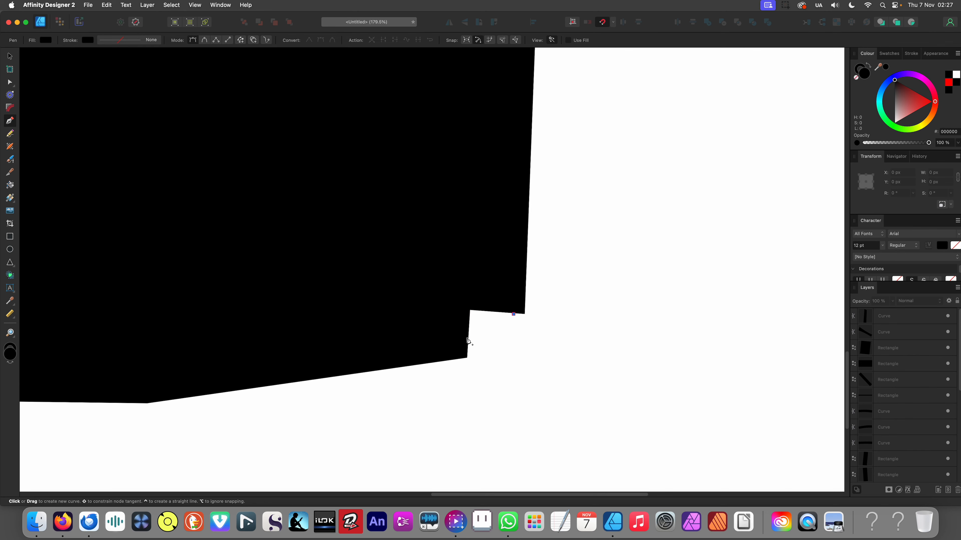
pyautogui.click(464, 339)
pyautogui.moveTo(455, 307); pyautogui.dragTo(492, 297)
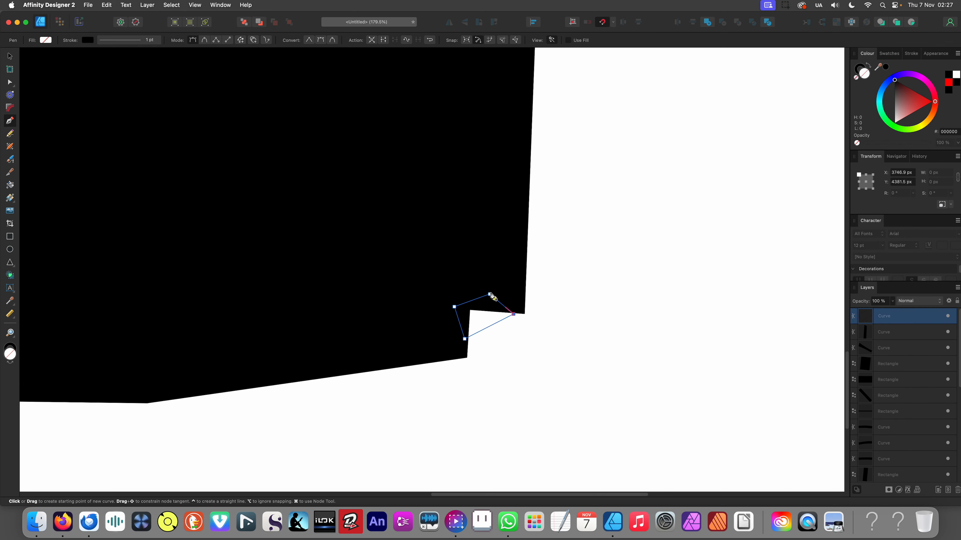
pyautogui.press('i')
pyautogui.click(470, 275)
pyautogui.scroll(-10, 493, 310)
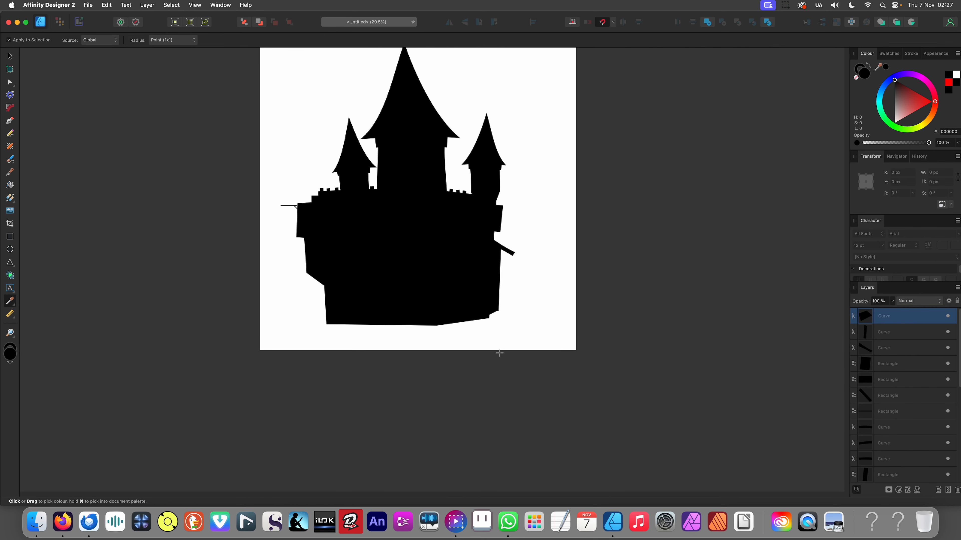
pyautogui.press('v')
pyautogui.click(502, 361)
# Draw a red rectangle about 189 × 747 px over the right wall's outer edge below the beam, tilted about 2.5° clockwise
pyautogui.scroll(5, 494, 314)
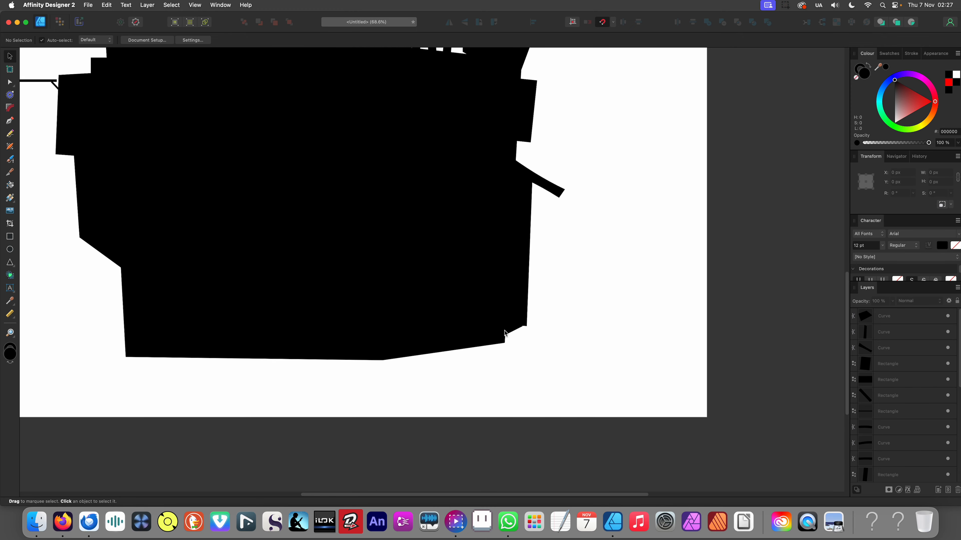
pyautogui.scroll(2, 511, 336)
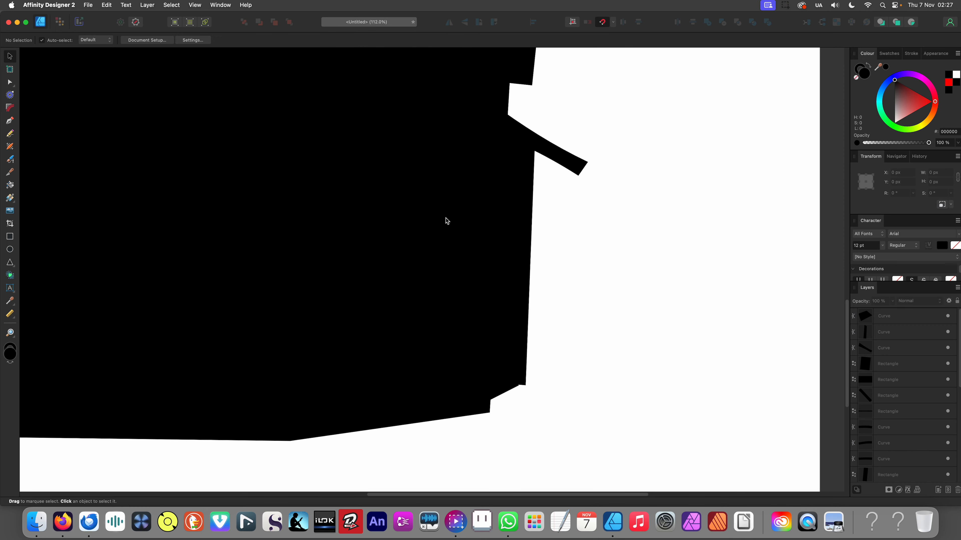
pyautogui.click(10, 241)
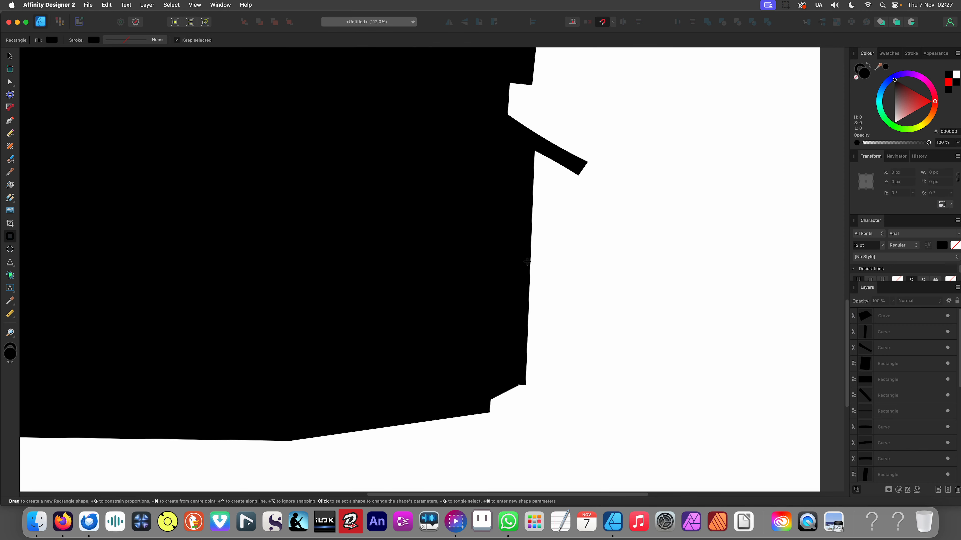
pyautogui.moveTo(547, 183)
pyautogui.mouseDown()
pyautogui.moveTo(548, 305)
pyautogui.moveTo(558, 281)
pyautogui.mouseUp()
pyautogui.press('super+z')
pyautogui.moveTo(549, 184)
pyautogui.mouseDown()
pyautogui.moveTo(506, 301)
pyautogui.moveTo(502, 365)
pyautogui.moveTo(550, 368)
pyautogui.moveTo(532, 345)
pyautogui.mouseUp()
pyautogui.press('v')
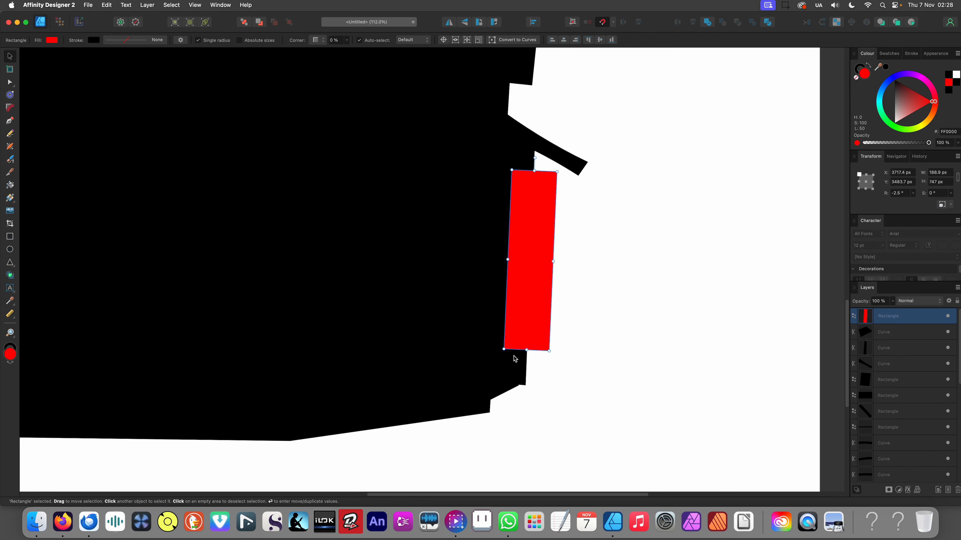
# Try to subtract the red rectangle from the small corner filler shape, and undo it
pyautogui.keyDown('shift'); pyautogui.click(517, 382); pyautogui.keyUp('shift')
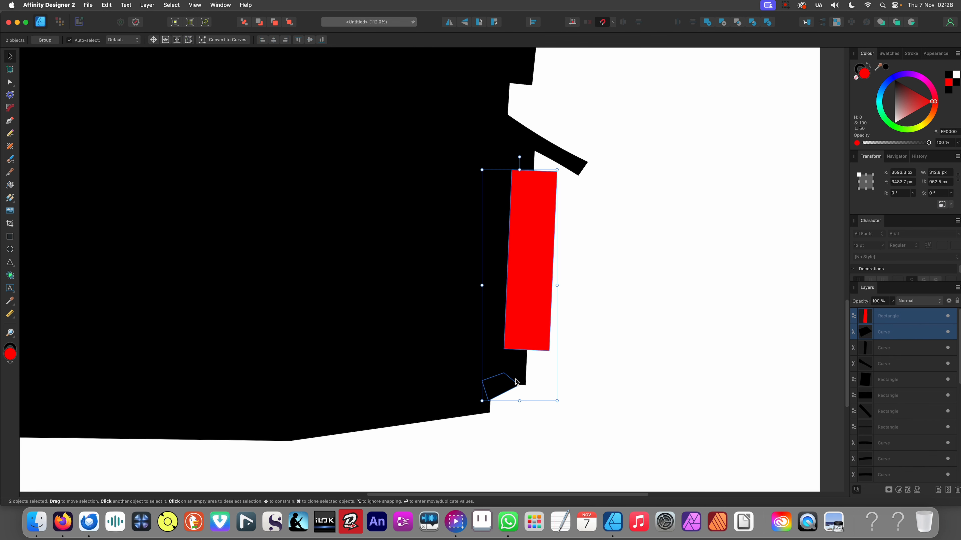
pyautogui.click(722, 22)
pyautogui.scroll(-5, 657, 131)
pyautogui.scroll(5, 651, 139)
pyautogui.press('super+z')
pyautogui.click(572, 287)
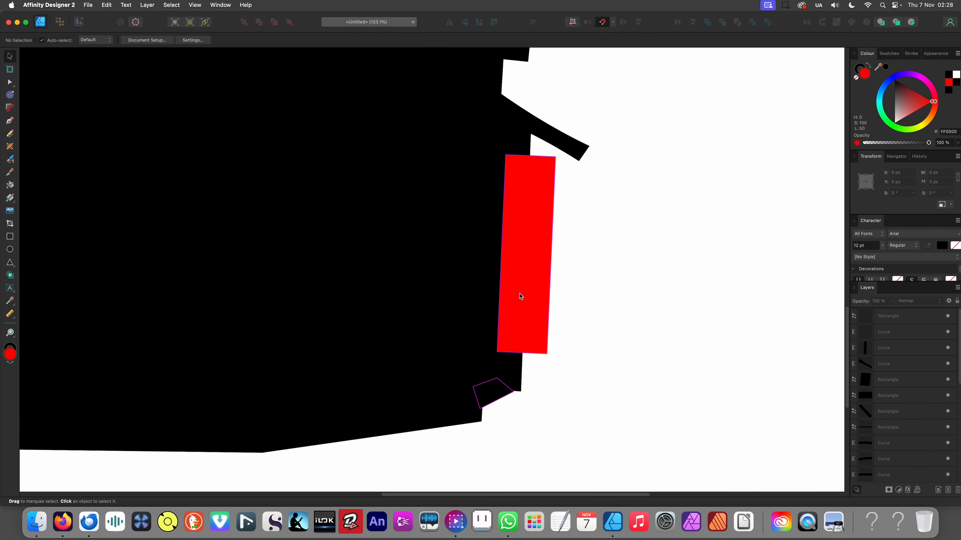
# Try to subtract the red rectangle from the mansion's main body, and undo it
pyautogui.click(520, 296)
pyautogui.keyDown('shift'); pyautogui.click(457, 298); pyautogui.keyUp('shift')
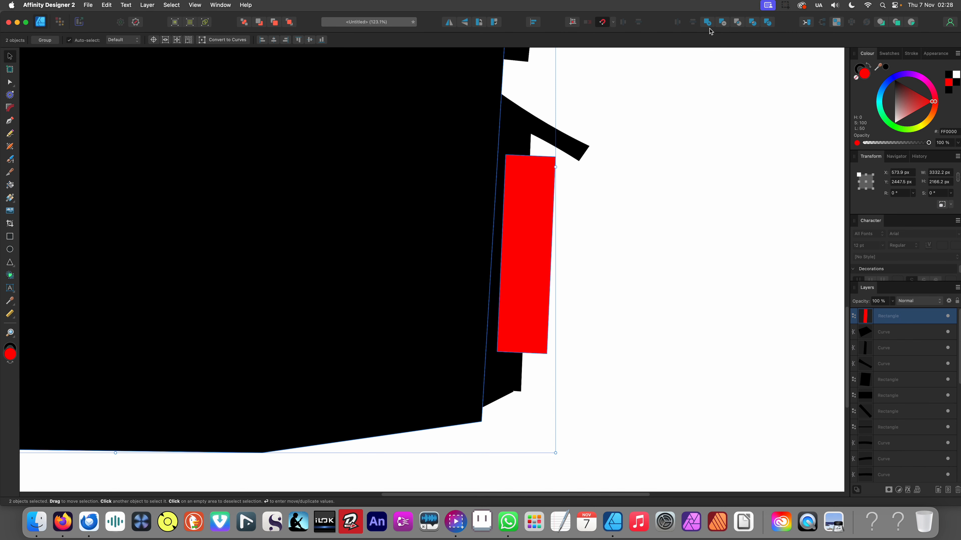
pyautogui.click(723, 24)
pyautogui.press('super+z')
# Move the red rectangle clear of the mansion and merge all 24 black shapes into a single curve
pyautogui.scroll(-8, 538, 227)
pyautogui.click(431, 330)
pyautogui.scroll(2, 433, 332)
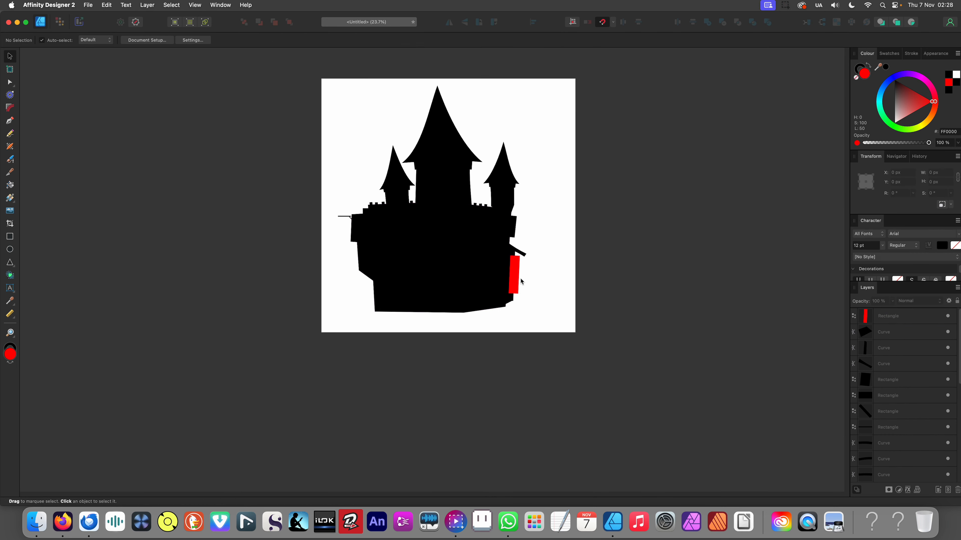
pyautogui.moveTo(519, 281); pyautogui.dragTo(550, 292)
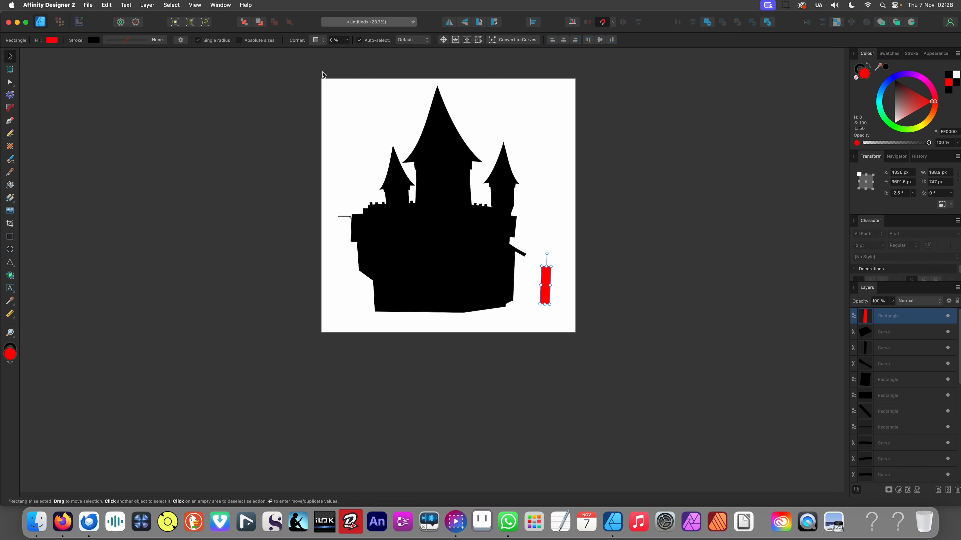
pyautogui.moveTo(323, 74); pyautogui.dragTo(520, 337)
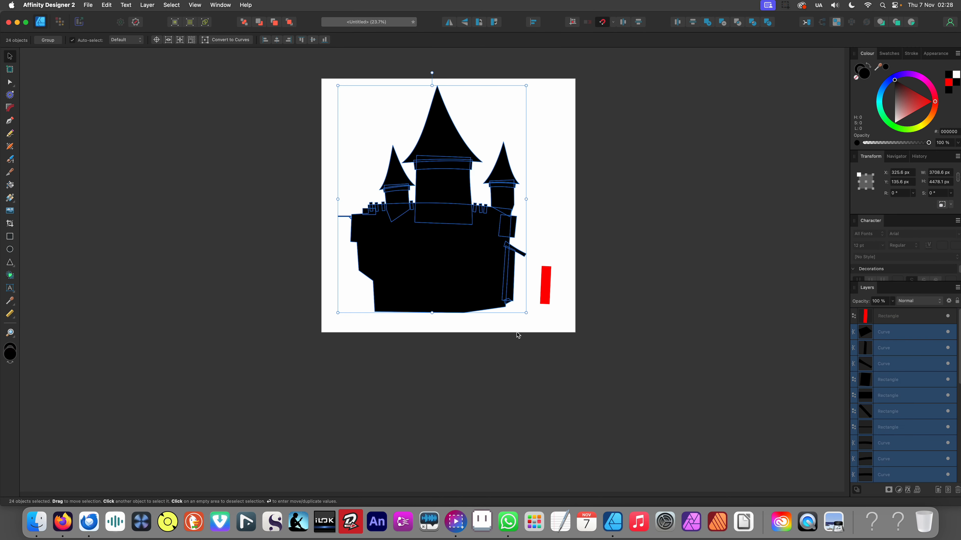
pyautogui.click(706, 23)
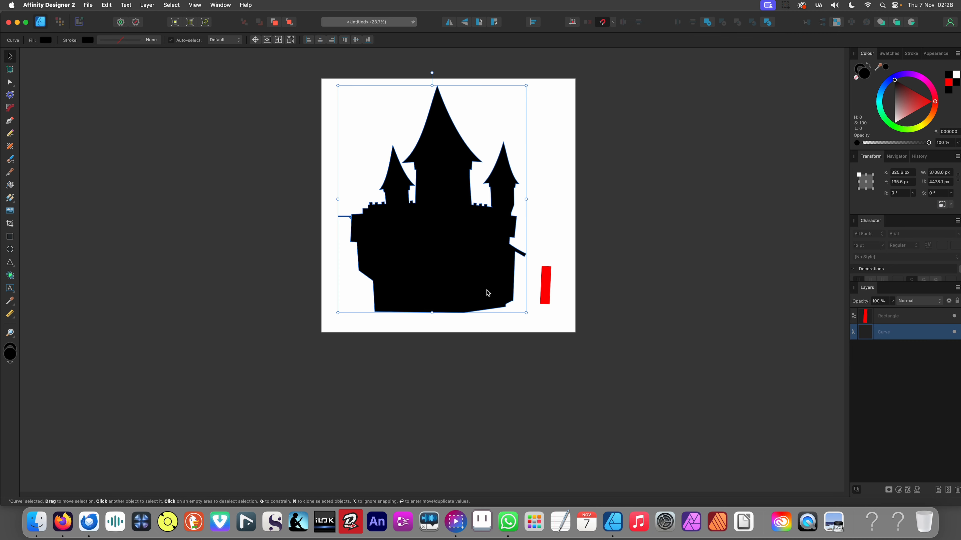
# Place the red rectangle back over the right wall below the beam and subtract it from the merged silhouette
pyautogui.scroll(6, 488, 293)
pyautogui.moveTo(716, 285); pyautogui.dragTo(581, 240)
pyautogui.keyDown('shift'); pyautogui.click(530, 294); pyautogui.keyUp('shift')
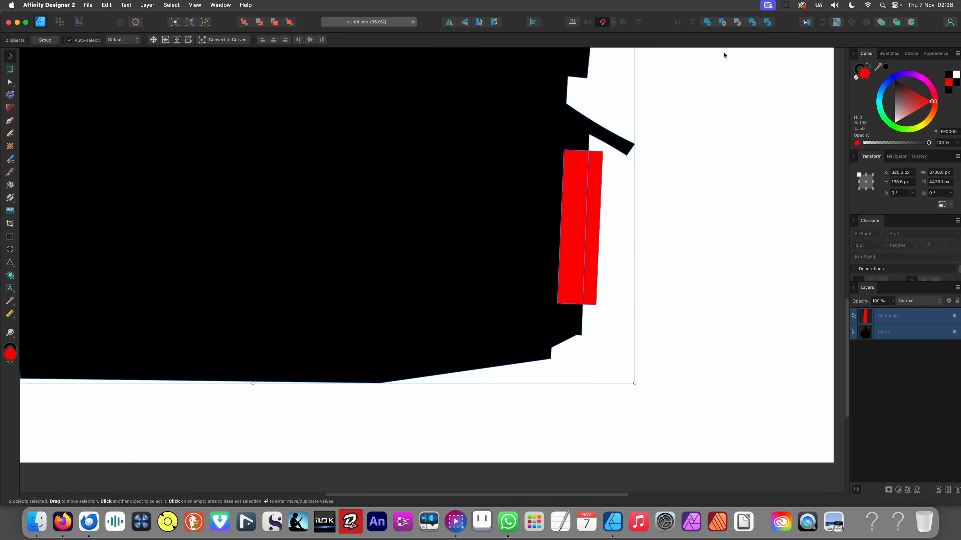
pyautogui.click(722, 23)
pyautogui.scroll(-5, 607, 215)
pyautogui.click(608, 218)
pyautogui.scroll(6, 558, 215)
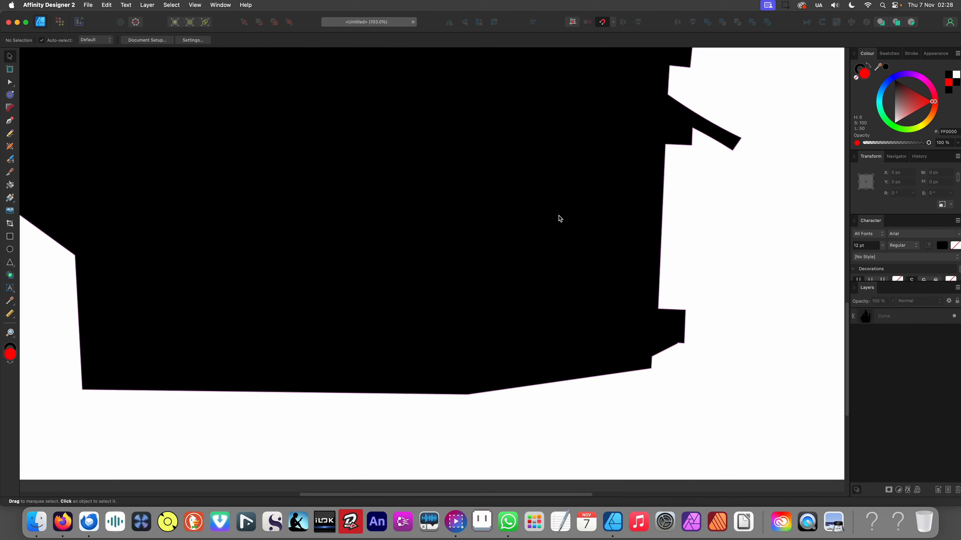
# Add a rectangle about 115 × 92 px at the upper inner corner of the right wall's recess, filled with the mansion's black
pyautogui.moveTo(558, 216); pyautogui.dragTo(478, 259)
pyautogui.hscroll(5, 479, 261)
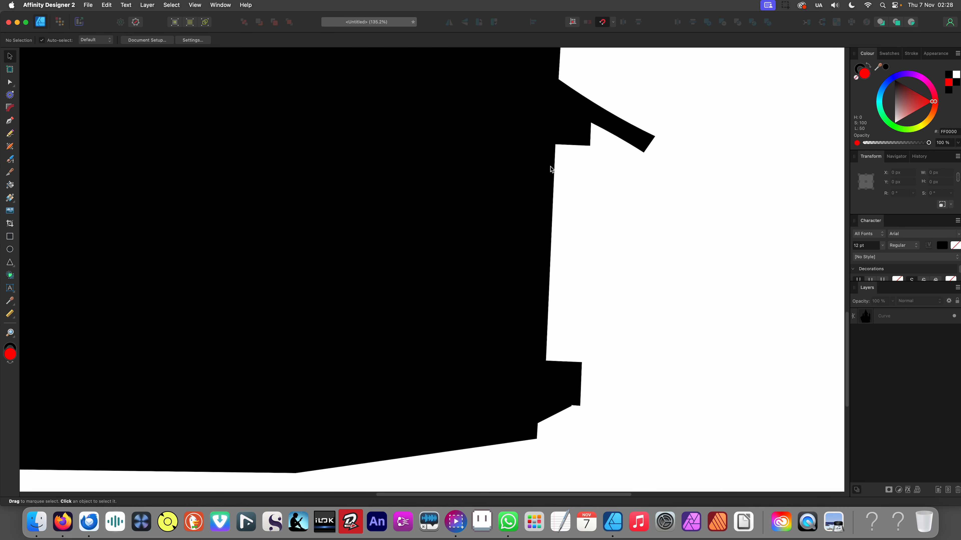
pyautogui.scroll(2, 551, 169)
pyautogui.press('m')
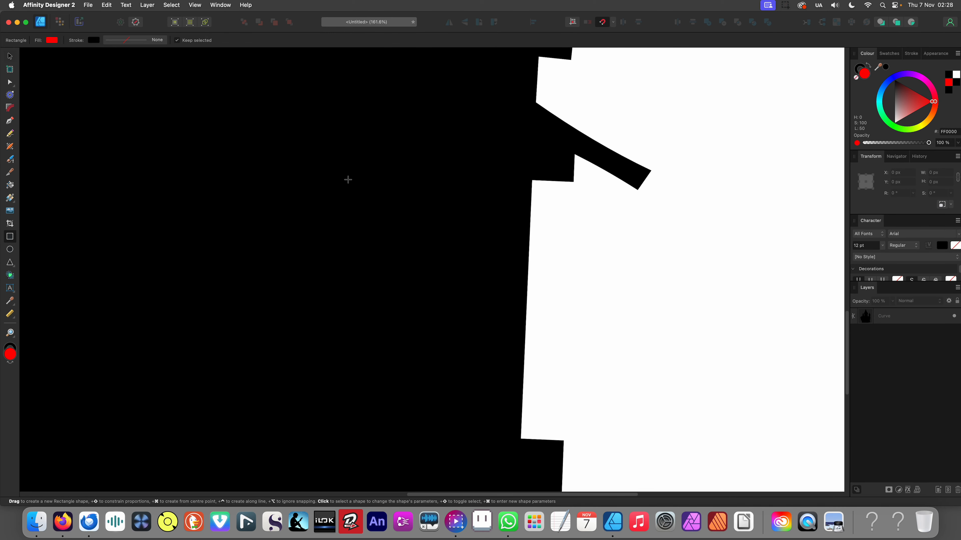
pyautogui.moveTo(518, 181); pyautogui.dragTo(558, 198)
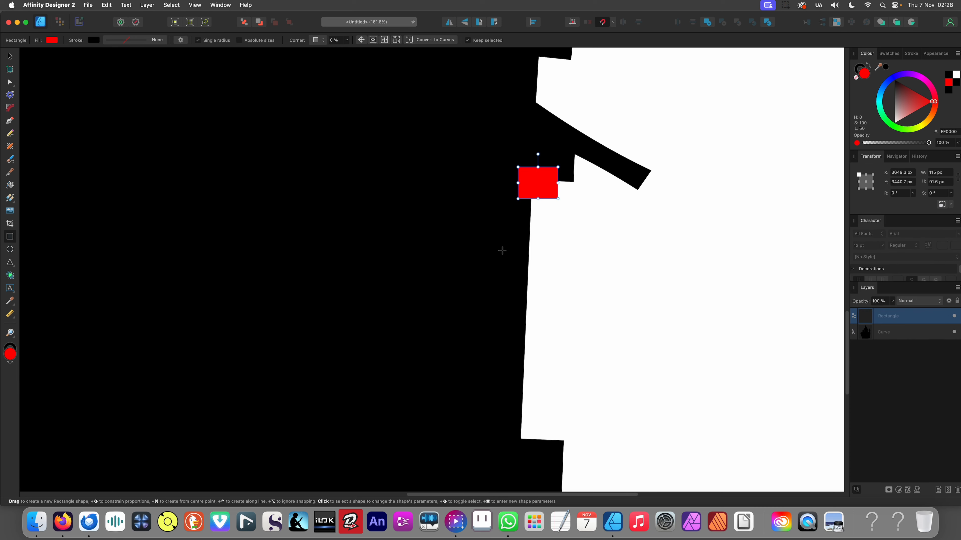
pyautogui.press('i')
pyautogui.click(495, 239)
pyautogui.scroll(-8, 590, 220)
pyautogui.press('m')
pyautogui.press('super+d')
pyautogui.scroll(8, 589, 298)
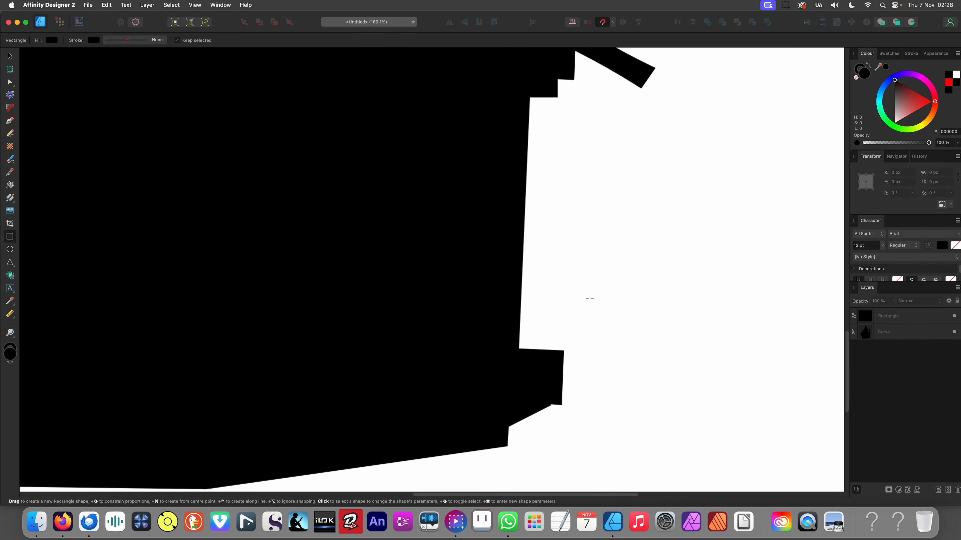
# Draw a horizontal rectangle about 170 × 38 px capping the small ledge near the castle's lower right wall
pyautogui.scroll(-2, 578, 267)
pyautogui.scroll(4, 577, 266)
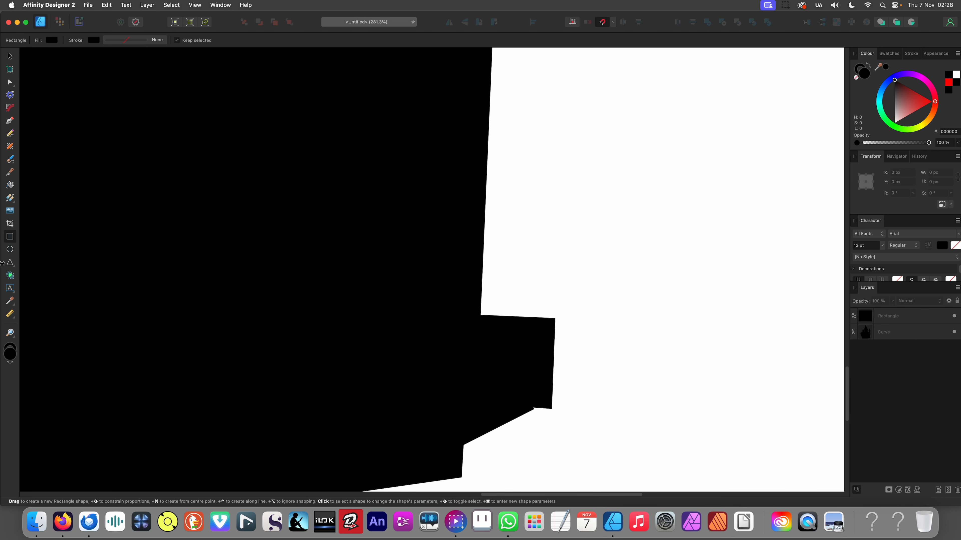
pyautogui.moveTo(462, 302); pyautogui.dragTo(564, 324)
pyautogui.scroll(-6, 575, 351)
pyautogui.scroll(-3, 574, 352)
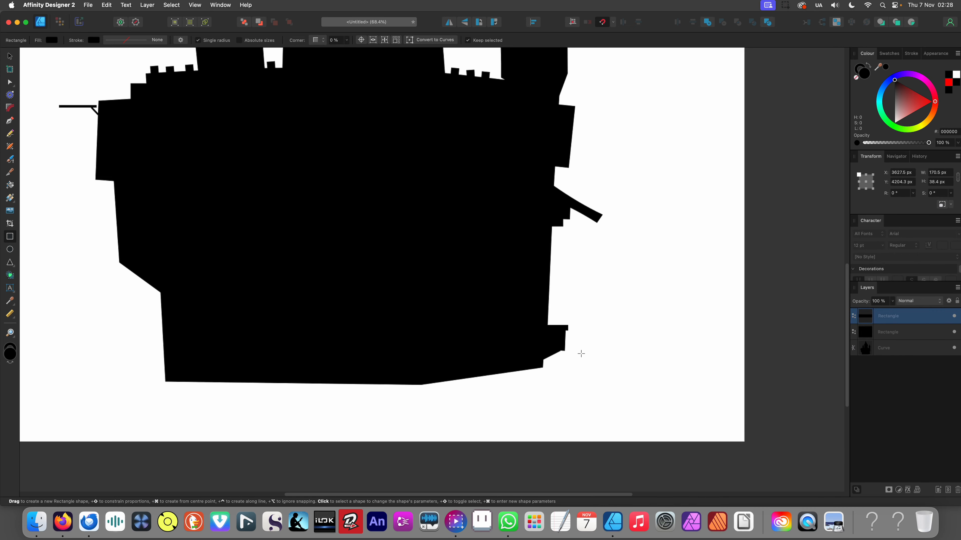
pyautogui.scroll(3, 558, 310)
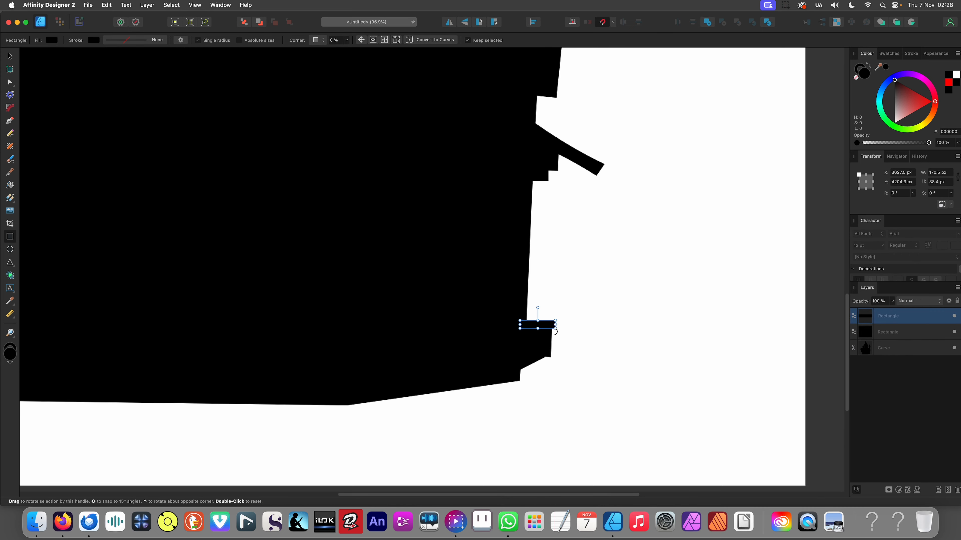
pyautogui.scroll(3, 567, 339)
pyautogui.click(568, 336)
# Move the castle outline's two outer ledge nodes outward so the block beneath the cap is nearly as wide as the cap
pyautogui.scroll(8, 536, 336)
pyautogui.press('v')
pyautogui.click(545, 343)
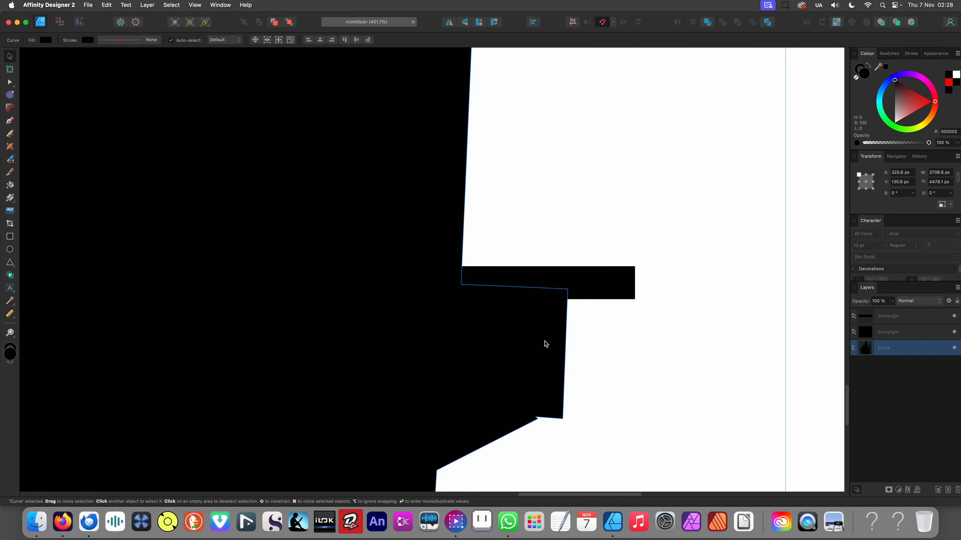
pyautogui.press('a')
pyautogui.moveTo(574, 301); pyautogui.dragTo(629, 289)
pyautogui.moveTo(563, 419); pyautogui.dragTo(615, 409)
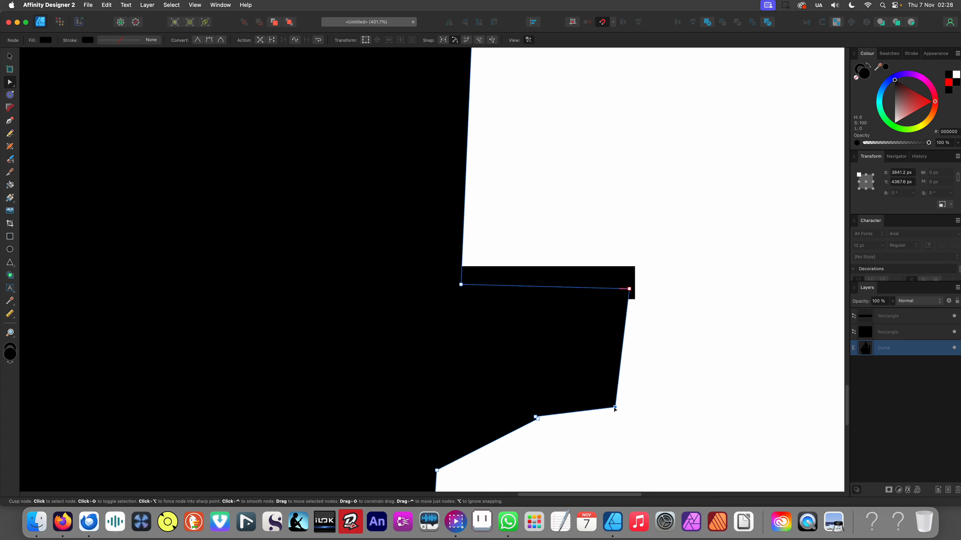
pyautogui.scroll(-12, 527, 300)
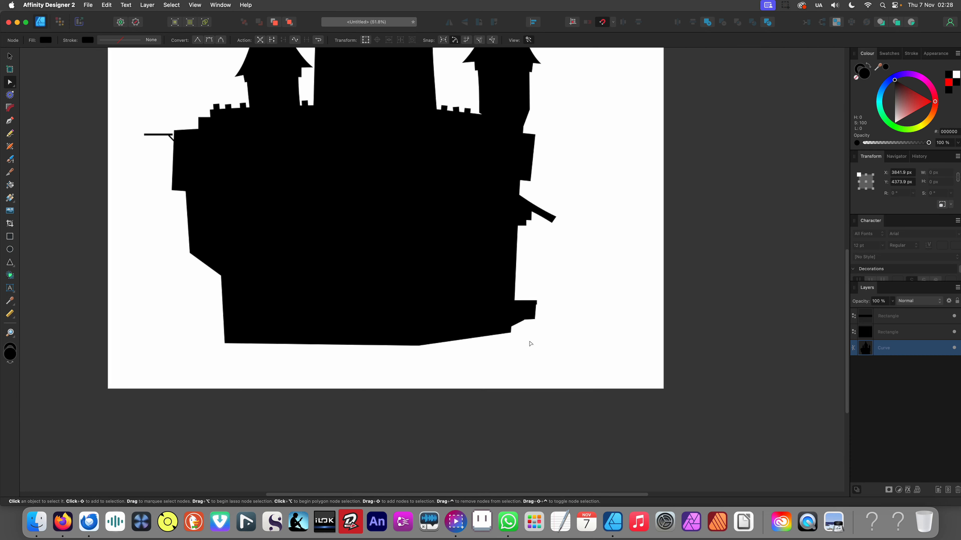
pyautogui.click(560, 366)
# Lower the outline node where the slanted roof's underside meets the wall, giving the underside a thicker, curved edge
pyautogui.scroll(1, 550, 348)
pyautogui.hscroll(-1, 550, 348)
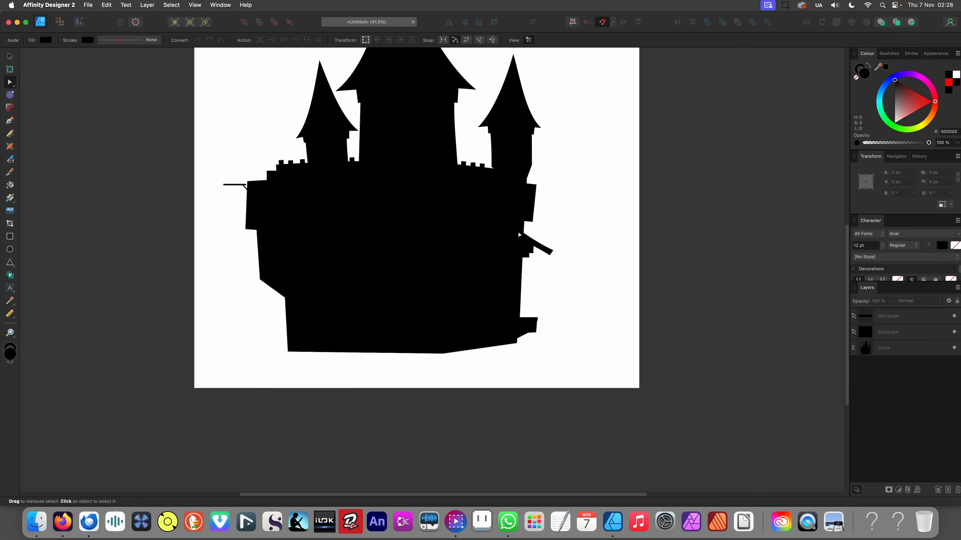
pyautogui.scroll(3, 550, 255)
pyautogui.scroll(-1, 548, 256)
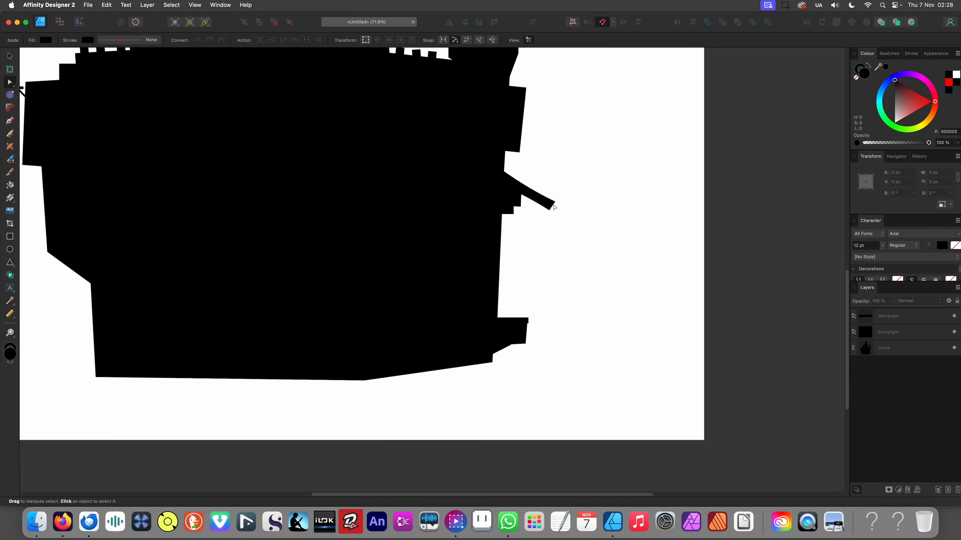
pyautogui.scroll(3, 548, 234)
pyautogui.scroll(1, 530, 192)
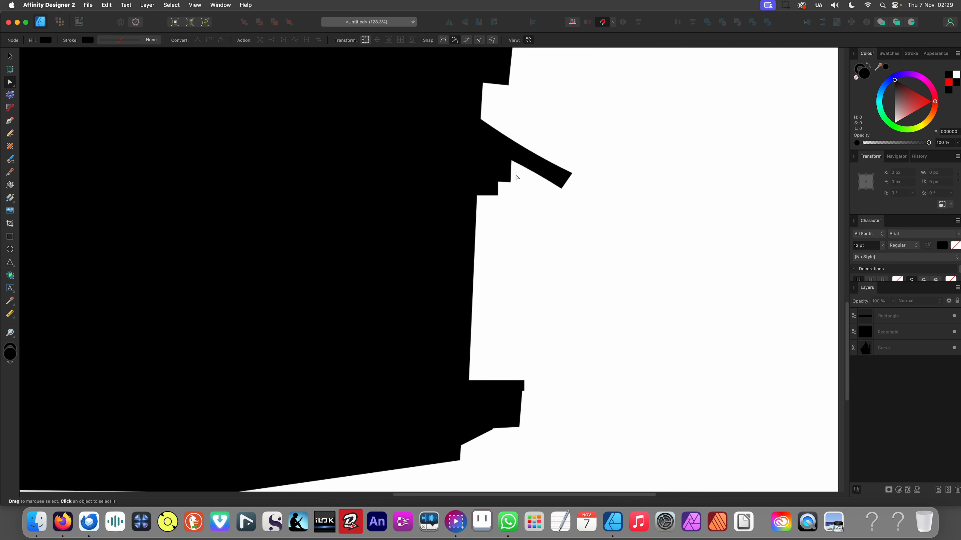
pyautogui.scroll(2, 518, 179)
pyautogui.click(507, 154)
pyautogui.moveTo(508, 154); pyautogui.dragTo(508, 169)
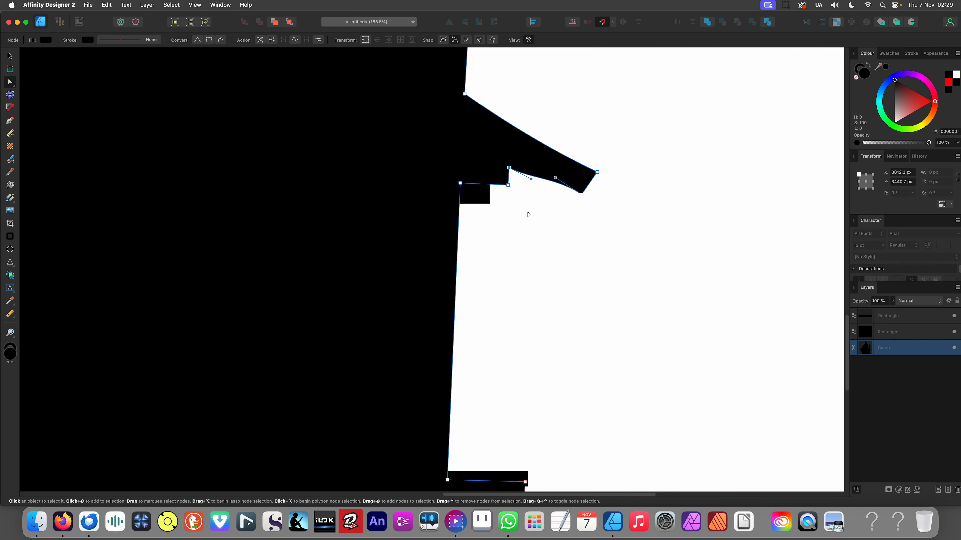
pyautogui.scroll(-6, 535, 228)
pyautogui.click(538, 242)
# Draw a thin post about 27 × 784 px, tilted about -3.6°, between the slanted roof and the ledge below
pyautogui.scroll(6, 528, 212)
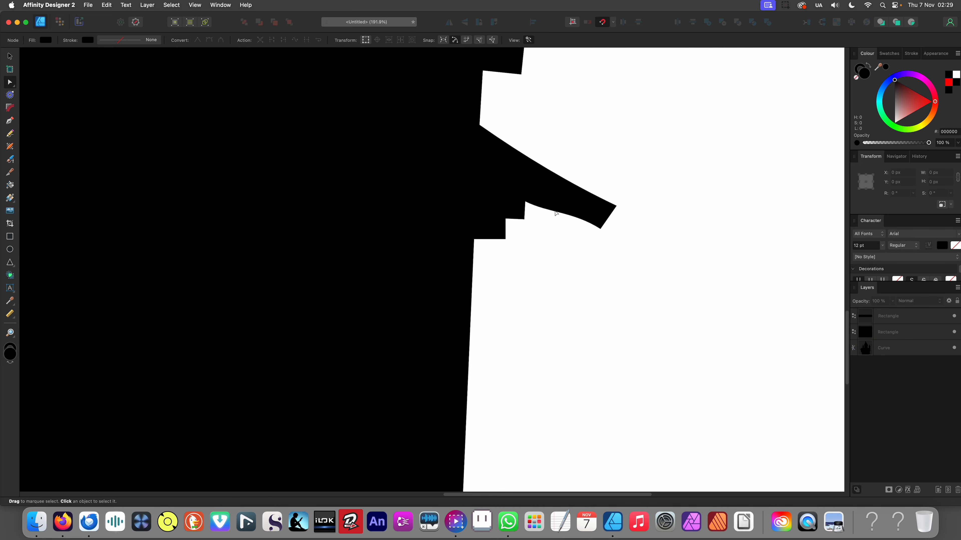
pyautogui.scroll(-3, 525, 205)
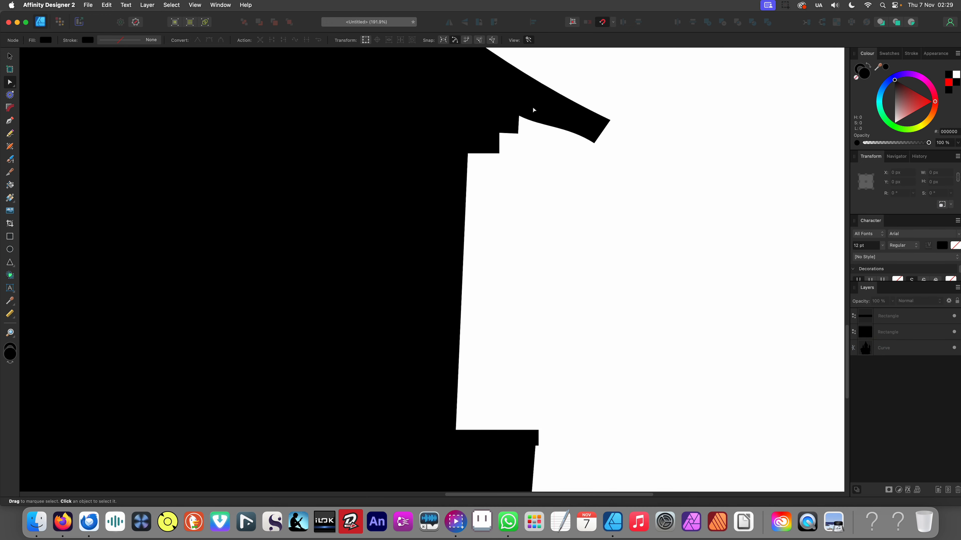
pyautogui.click(10, 235)
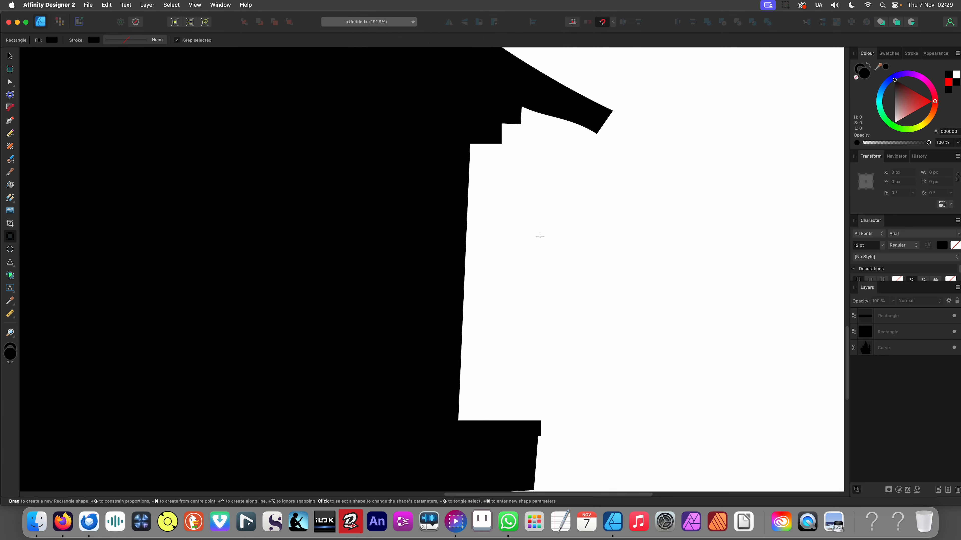
pyautogui.moveTo(552, 107); pyautogui.dragTo(531, 412)
pyautogui.press('super+z')
# Tilt the post to about -8.1° so its upper end sits nearer the roof's outer tip
pyautogui.press('v')
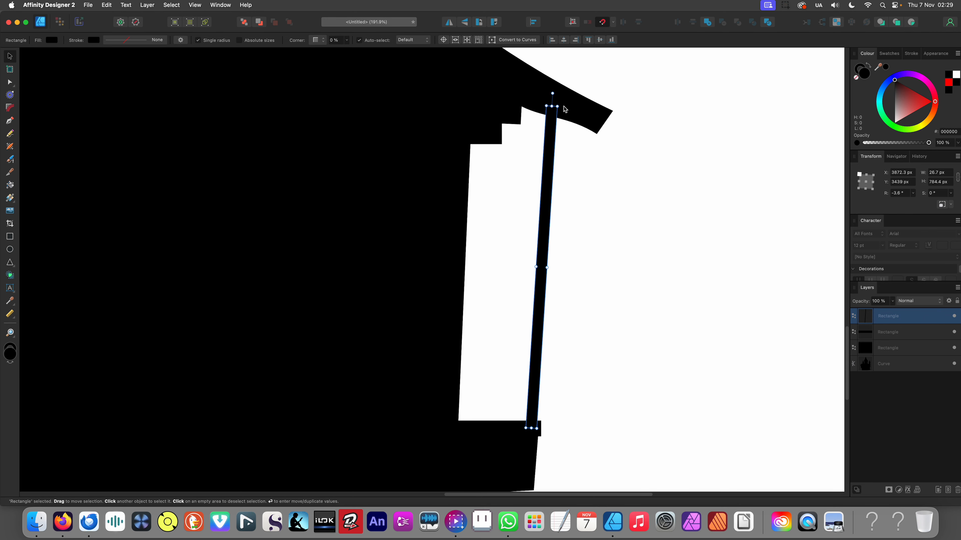
pyautogui.moveTo(561, 105); pyautogui.dragTo(577, 130)
pyautogui.scroll(-10, 573, 265)
pyautogui.scroll(2, 573, 264)
pyautogui.click(579, 294)
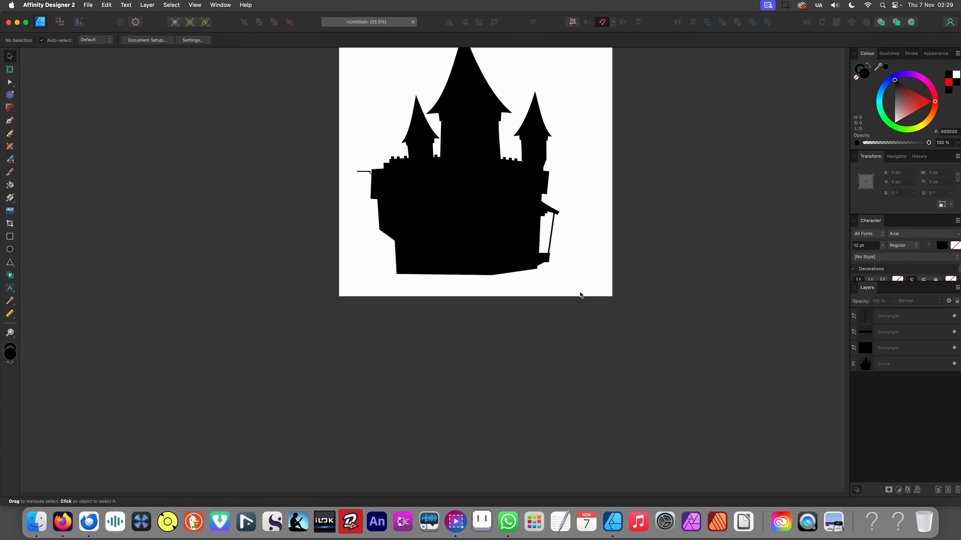
# Add two small rotated rectangles as trim, one on the roof's tip and one about 47 × 28 px atop the post
pyautogui.scroll(3, 580, 323)
pyautogui.scroll(4, 549, 252)
pyautogui.scroll(15, 559, 253)
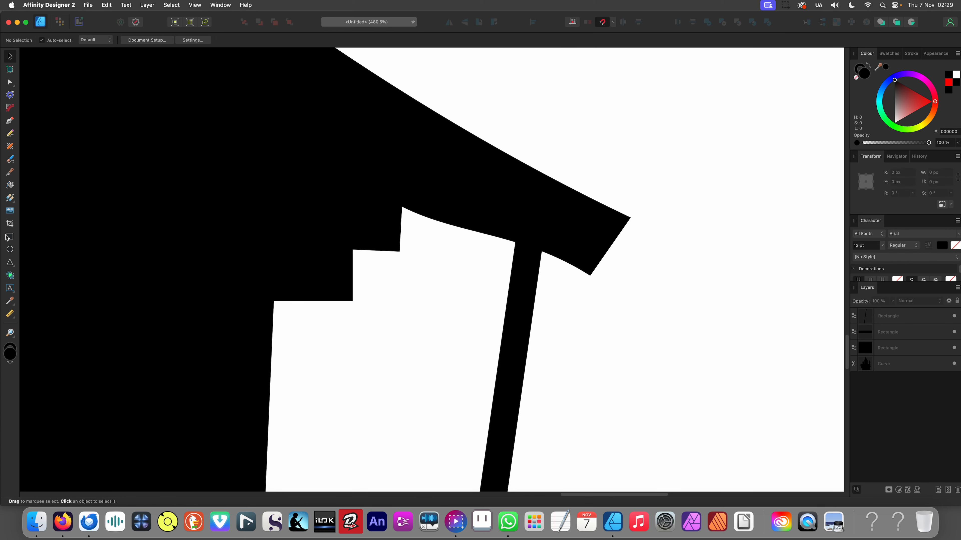
pyautogui.click(11, 237)
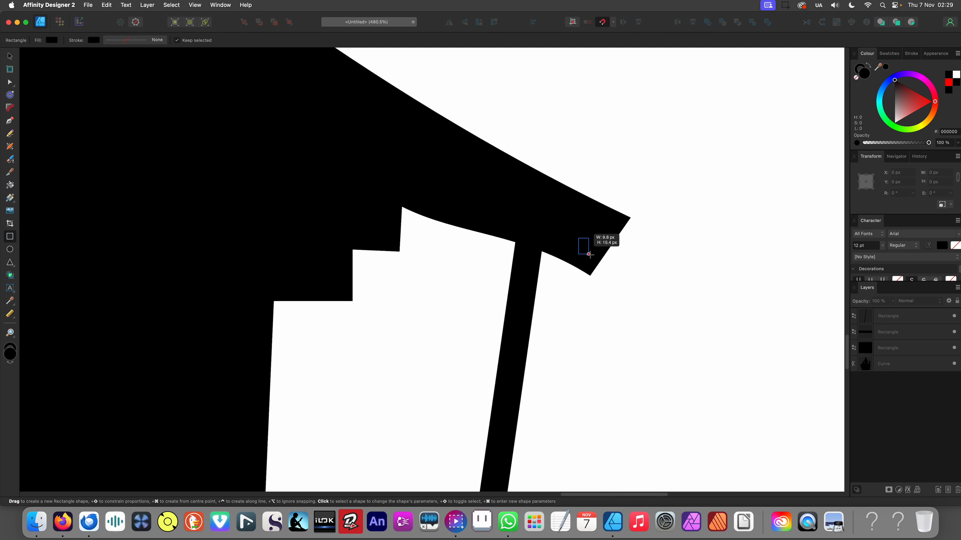
pyautogui.moveTo(589, 254)
pyautogui.mouseDown()
pyautogui.moveTo(613, 261)
pyautogui.moveTo(604, 279)
pyautogui.moveTo(622, 246)
pyautogui.moveTo(599, 263)
pyautogui.moveTo(509, 227)
pyautogui.moveTo(428, 222)
pyautogui.moveTo(507, 236)
pyautogui.moveTo(536, 269)
pyautogui.moveTo(551, 255)
pyautogui.mouseUp()
pyautogui.press('v')
pyautogui.scroll(-10, 539, 242)
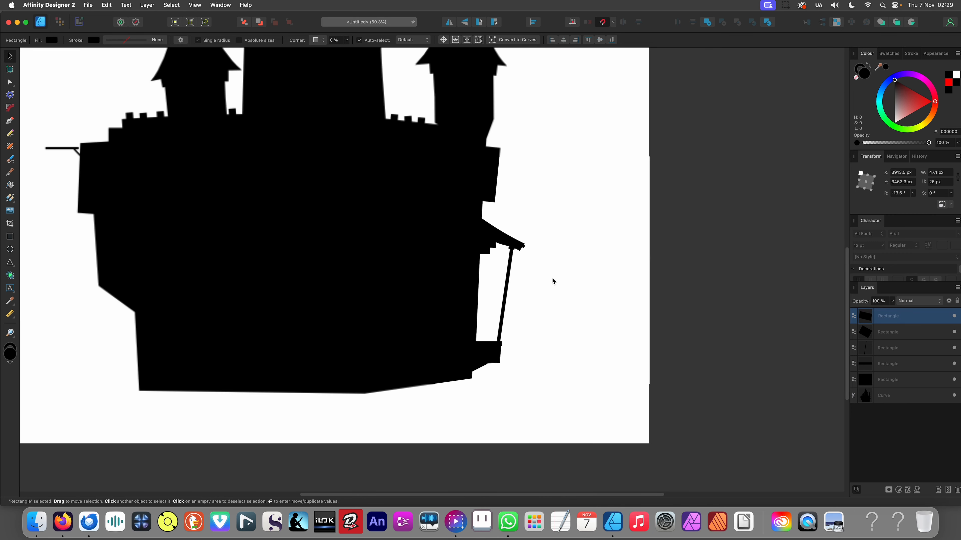
pyautogui.click(561, 307)
# Convert the slanted post to curves and bend its sides into an outward bow
pyautogui.scroll(10, 544, 242)
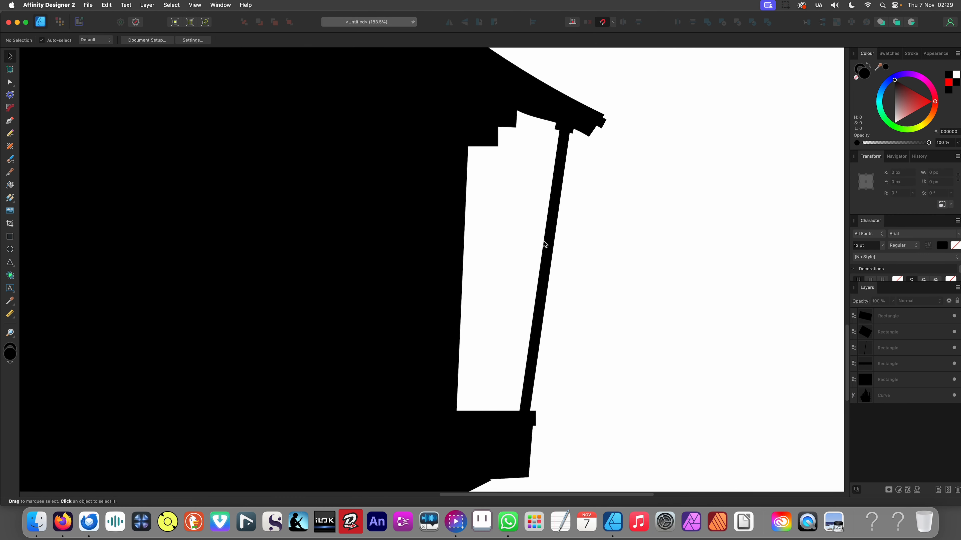
pyautogui.rightClick(544, 245)
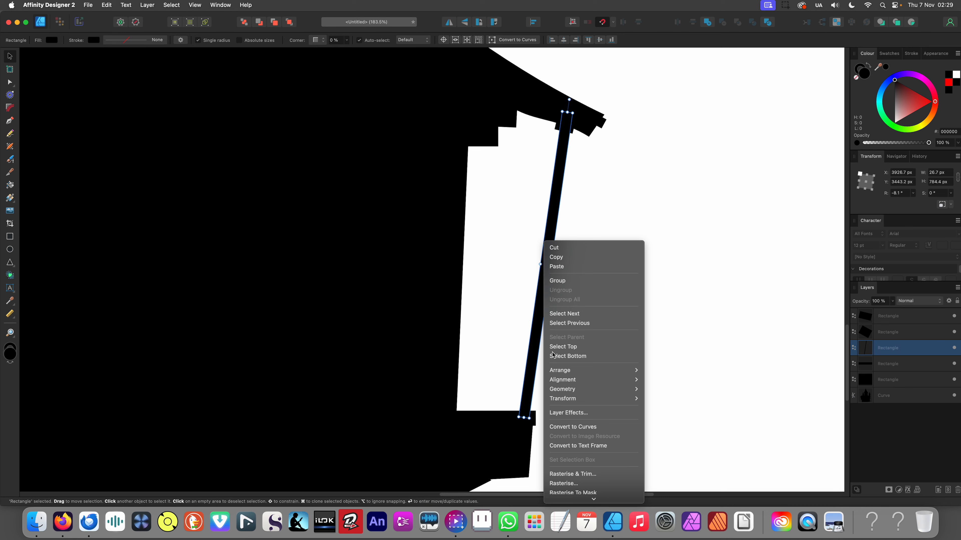
pyautogui.click(578, 426)
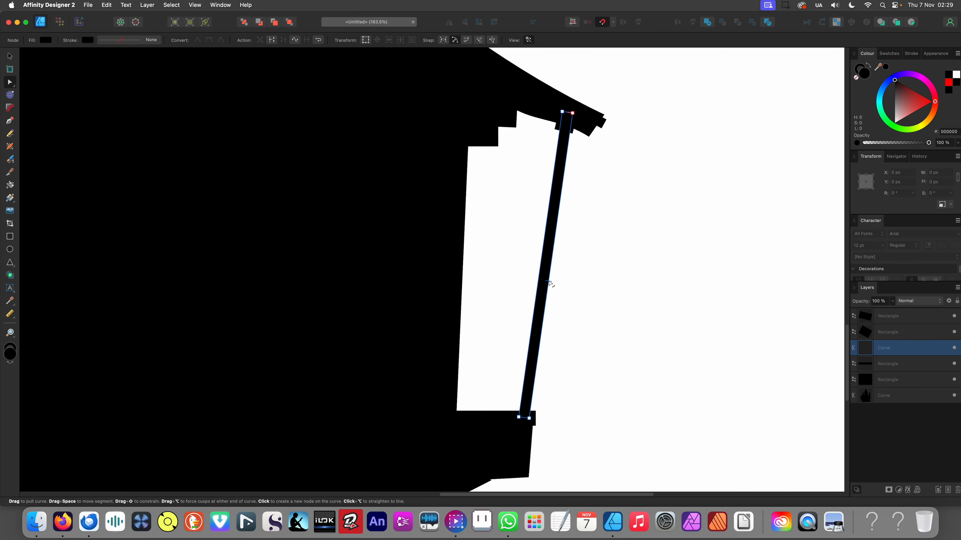
pyautogui.moveTo(552, 280); pyautogui.dragTo(545, 280)
pyautogui.scroll(-10, 560, 284)
pyautogui.click(582, 325)
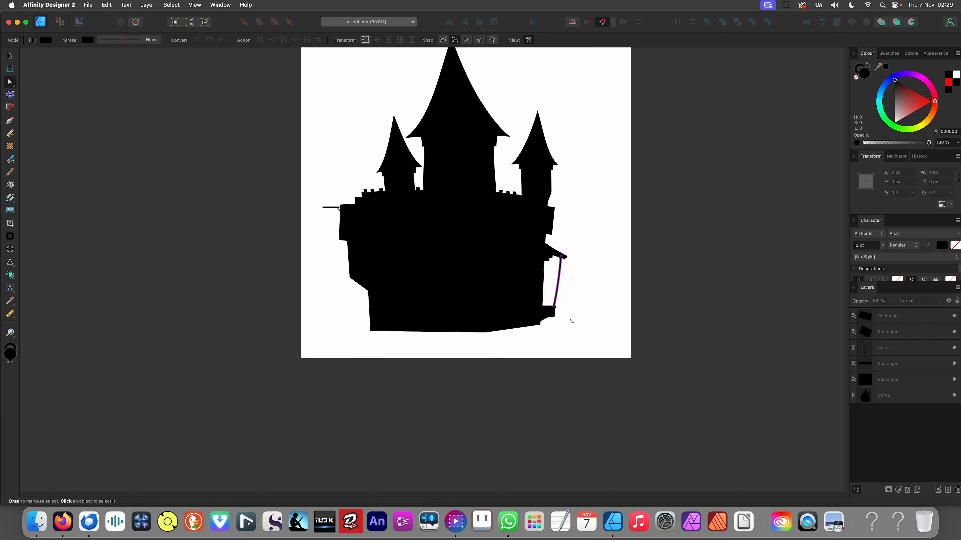
# Draw a small base rectangle about 49 × 34 px at the foot of the post, rotated about -7.5°
pyautogui.scroll(15, 562, 260)
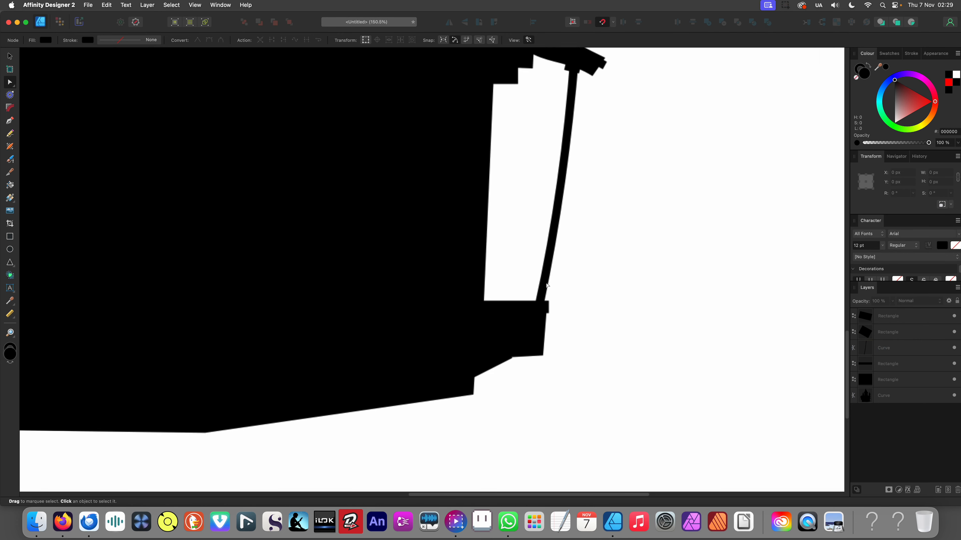
pyautogui.click(10, 237)
pyautogui.moveTo(506, 313); pyautogui.dragTo(531, 343)
pyautogui.press('v')
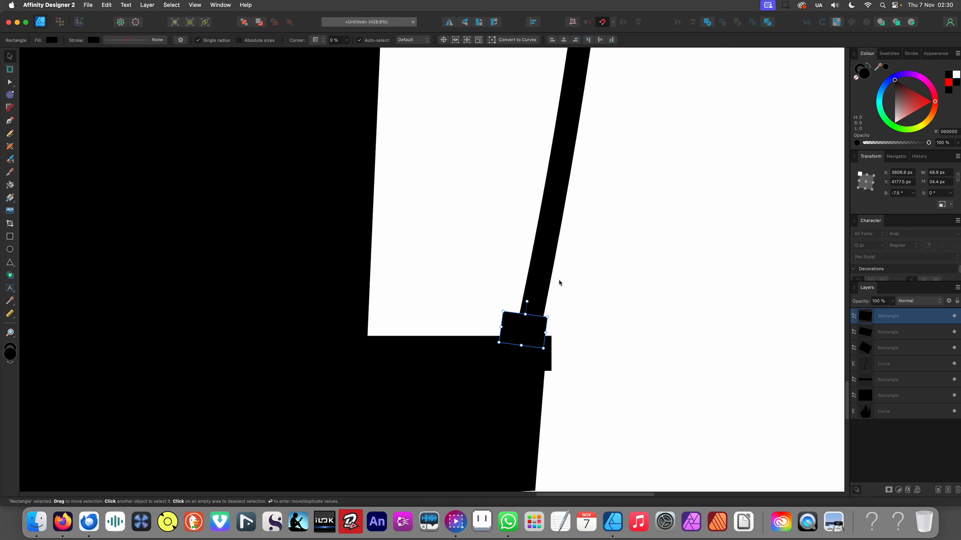
pyautogui.scroll(-10, 560, 283)
pyautogui.click(604, 328)
pyautogui.scroll(-6, 573, 294)
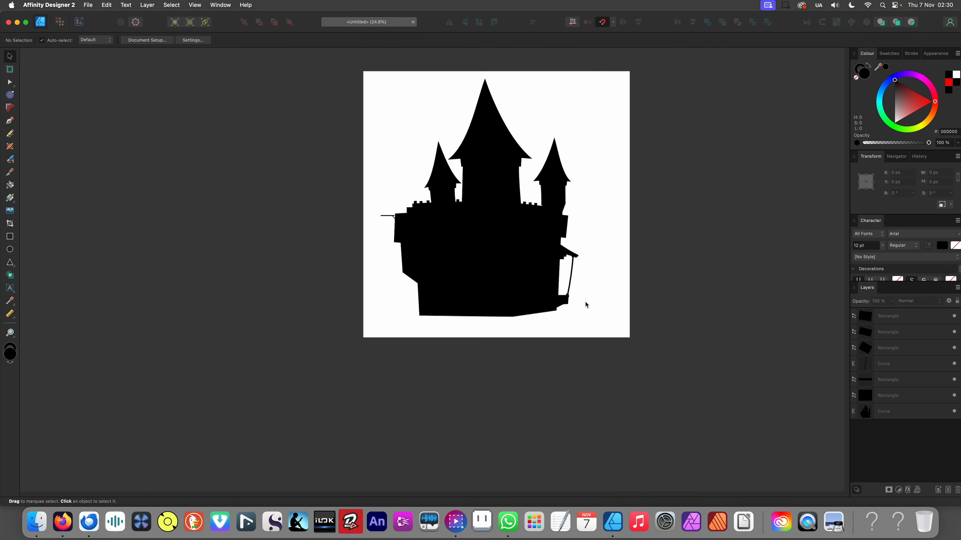
# Duplicate the bowed post between the wall and the original post, and rotate the copy to stand more upright
pyautogui.scroll(6, 585, 303)
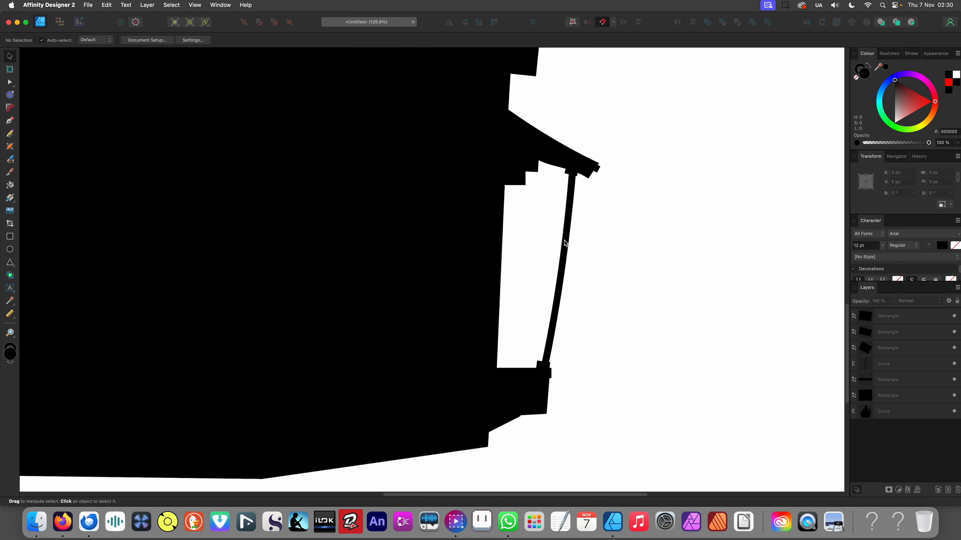
pyautogui.click(565, 243)
pyautogui.keyDown('super'); pyautogui.moveTo(554, 283); pyautogui.dragTo(519, 285); pyautogui.keyUp('super')
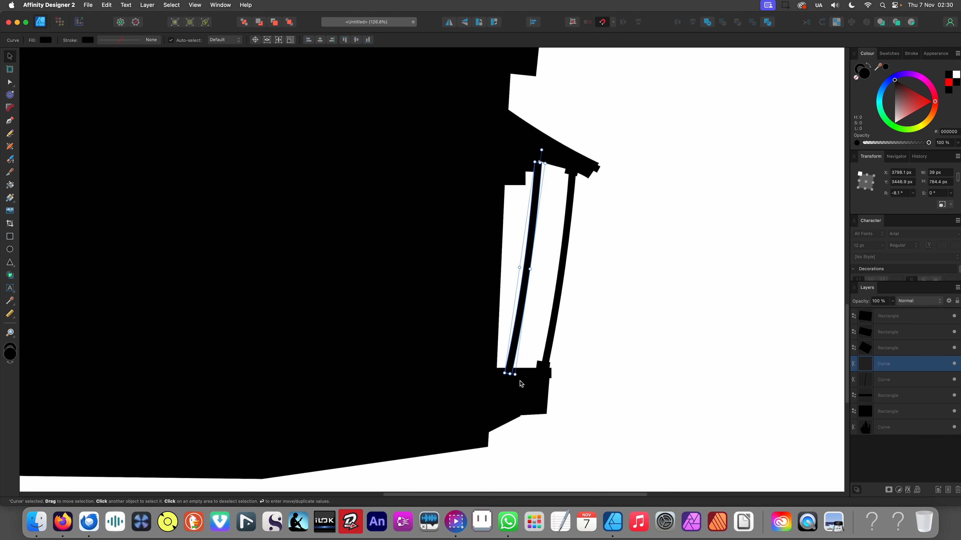
pyautogui.moveTo(518, 377); pyautogui.dragTo(525, 378)
pyautogui.scroll(-6, 534, 300)
pyautogui.click(562, 342)
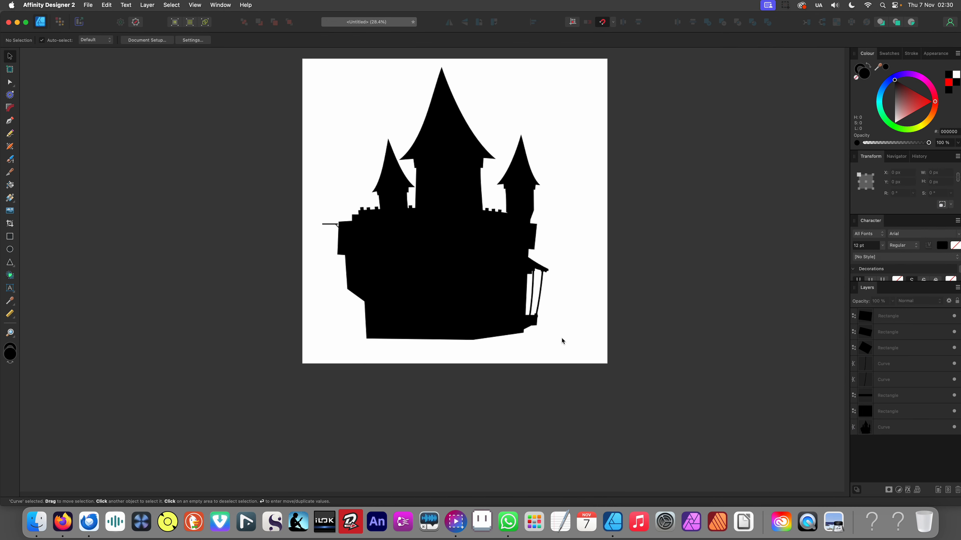
# Extend the small rectangular block under the roof outward to close the gap beside the inner post
pyautogui.scroll(-2, 562, 342)
pyautogui.scroll(12, 558, 335)
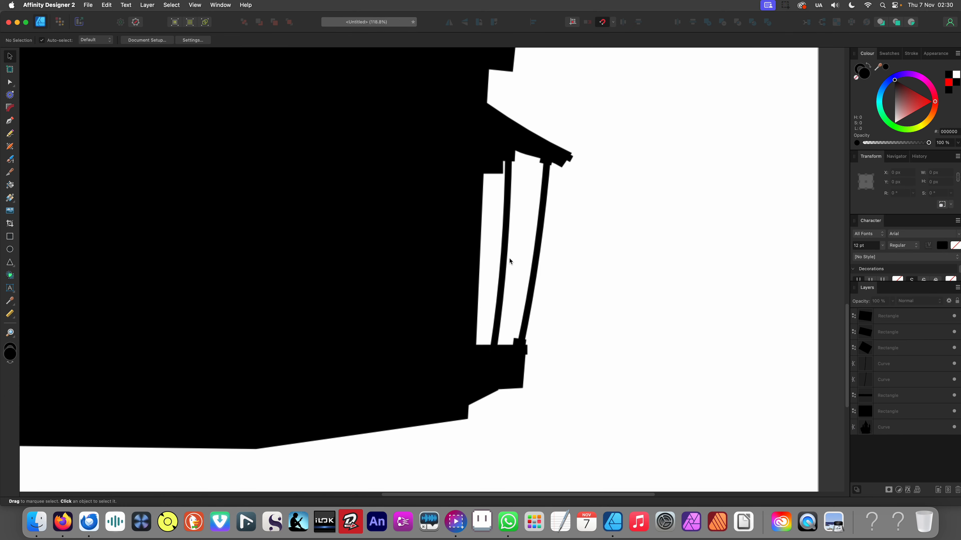
pyautogui.scroll(8, 512, 245)
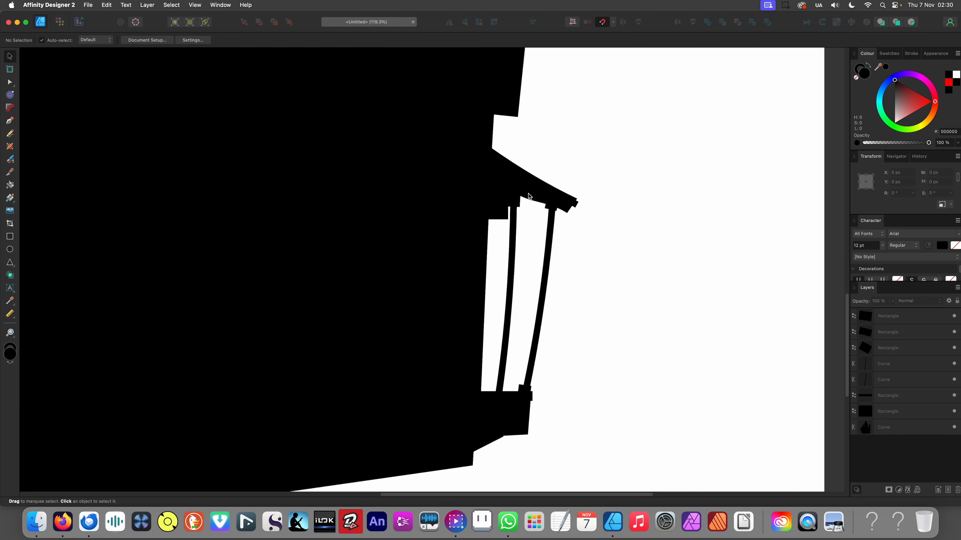
pyautogui.click(504, 187)
pyautogui.moveTo(512, 171); pyautogui.dragTo(525, 172)
pyautogui.scroll(-12, 584, 210)
pyautogui.click(692, 279)
pyautogui.scroll(6, 607, 237)
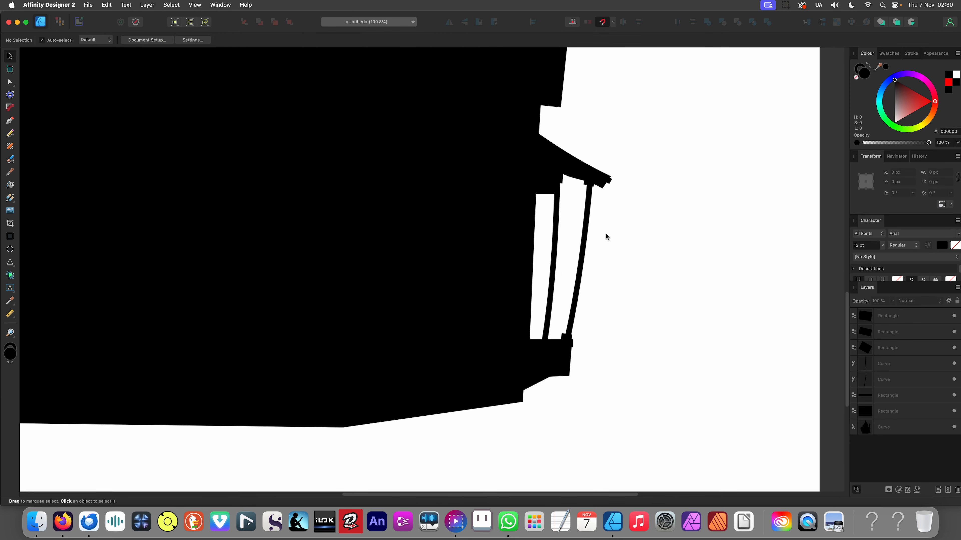
# Draw a narrow vertical rectangle about 38 × 598 px along the wall beside the inner post, tilted about -1.2°
pyautogui.click(10, 235)
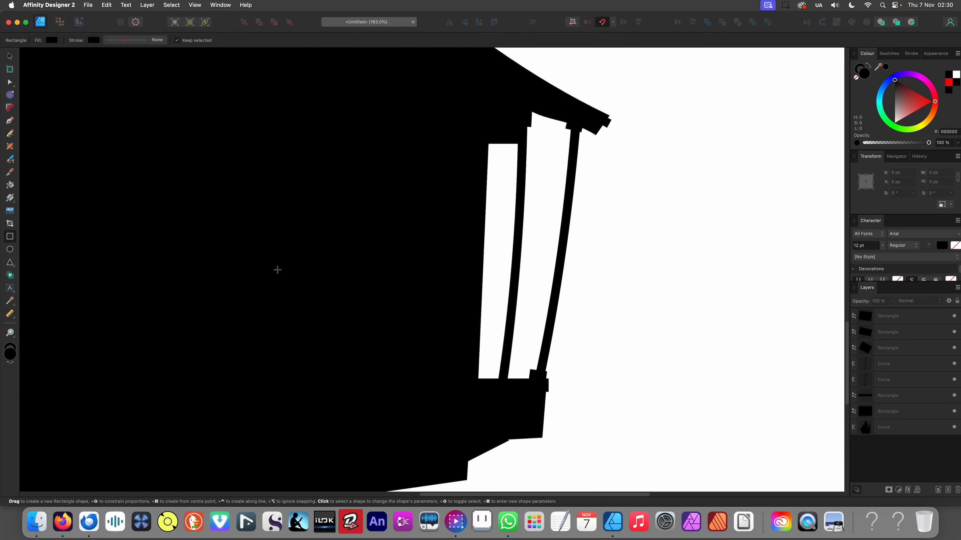
pyautogui.moveTo(475, 176); pyautogui.dragTo(479, 387)
pyautogui.scroll(-10, 545, 317)
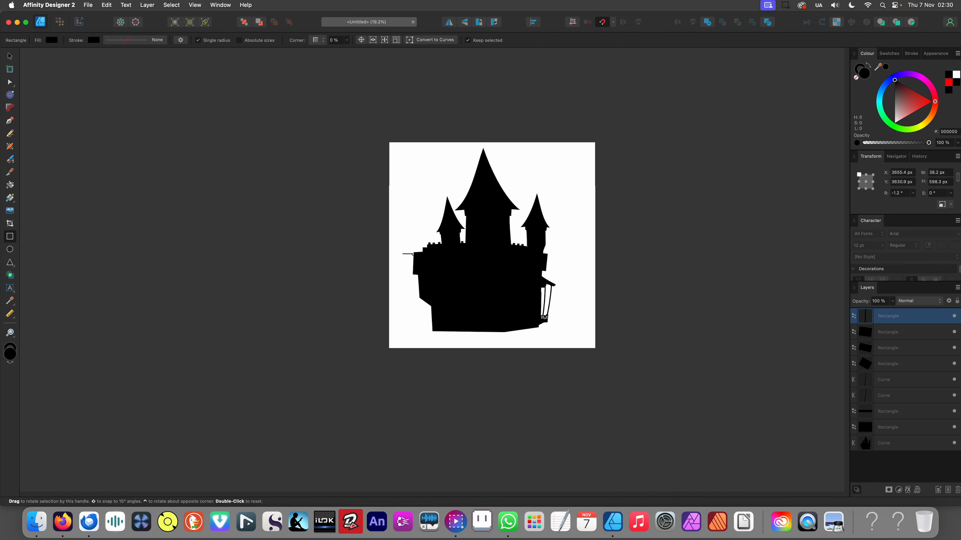
pyautogui.click(554, 347)
# Widen the narrow rectangle along the wall toward the inner post to about 57 px and increase its tilt slightly
pyautogui.scroll(10, 542, 274)
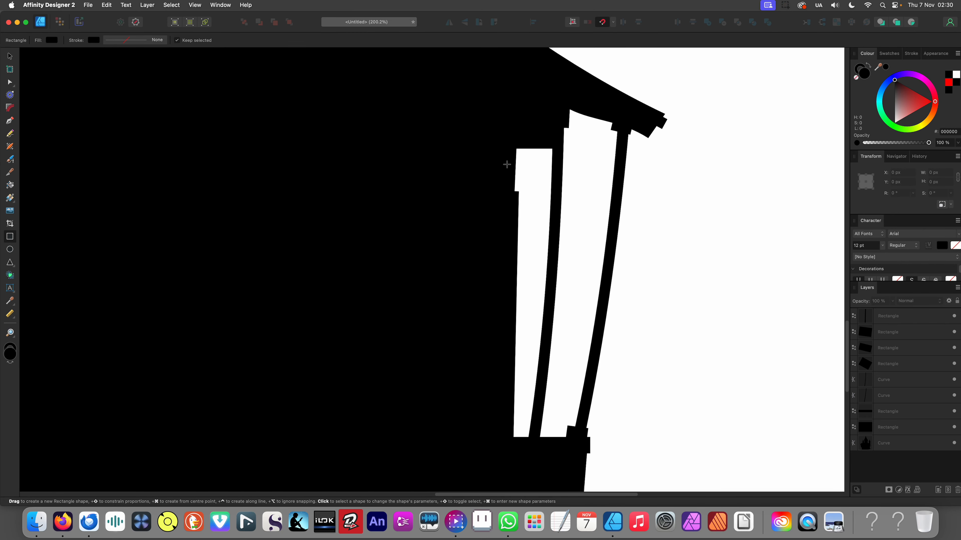
pyautogui.click(518, 253)
pyautogui.press('v')
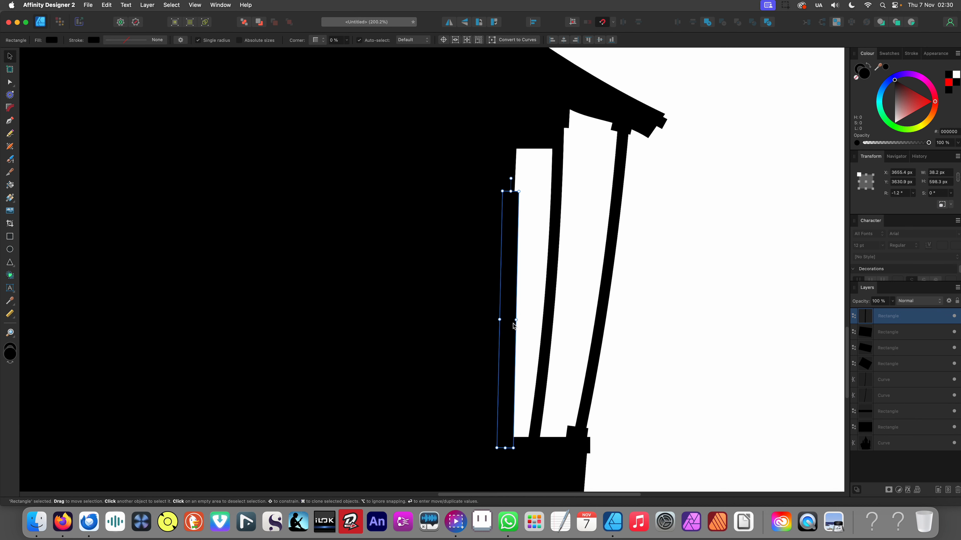
pyautogui.moveTo(516, 321)
pyautogui.mouseDown()
pyautogui.moveTo(545, 320)
pyautogui.moveTo(524, 321)
pyautogui.mouseUp()
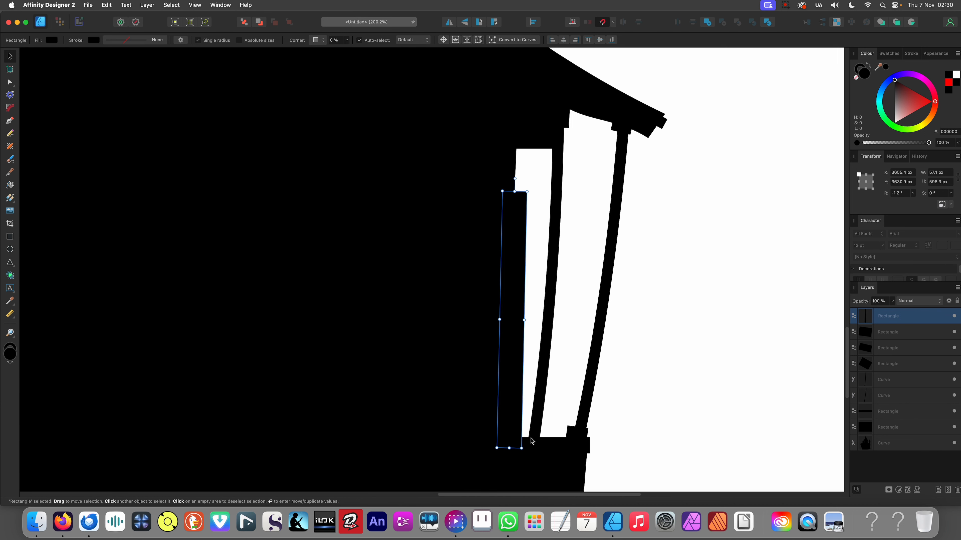
pyautogui.click(520, 448)
pyautogui.click(519, 408)
pyautogui.moveTo(523, 452); pyautogui.dragTo(520, 453)
pyautogui.scroll(-10, 527, 223)
pyautogui.click(589, 295)
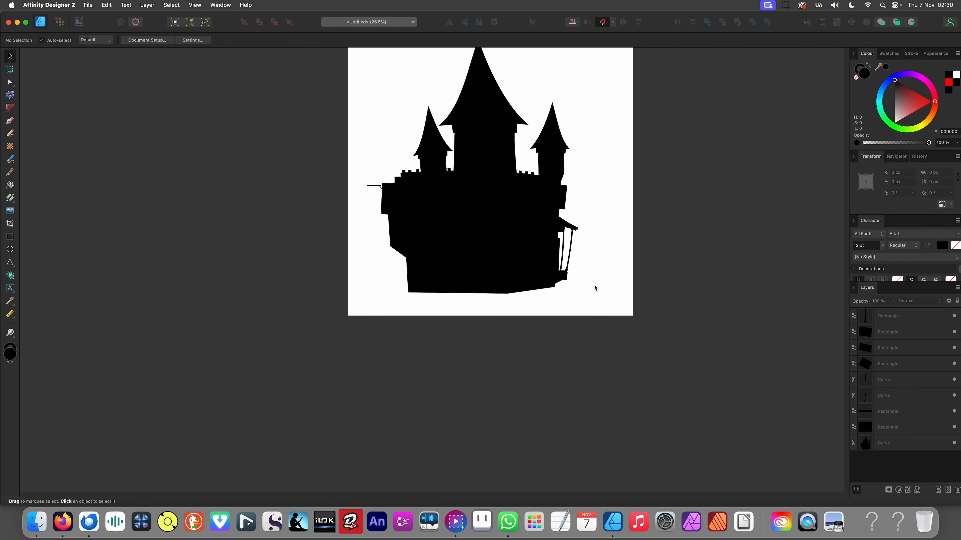
# Duplicate the small tilted base block of the outer post and place the copy at the foot of the inner post
pyautogui.scroll(2, 584, 285)
pyautogui.scroll(-3, 560, 307)
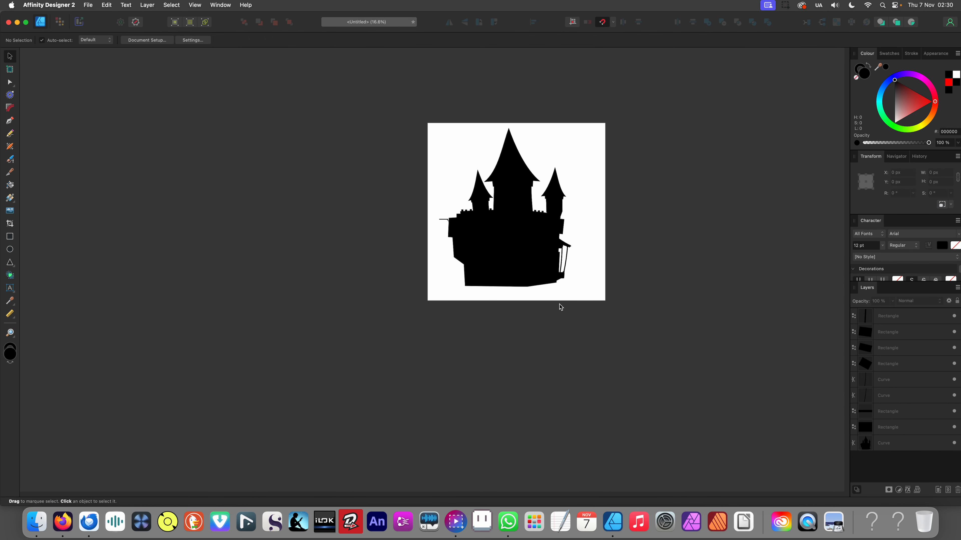
pyautogui.scroll(5, 538, 339)
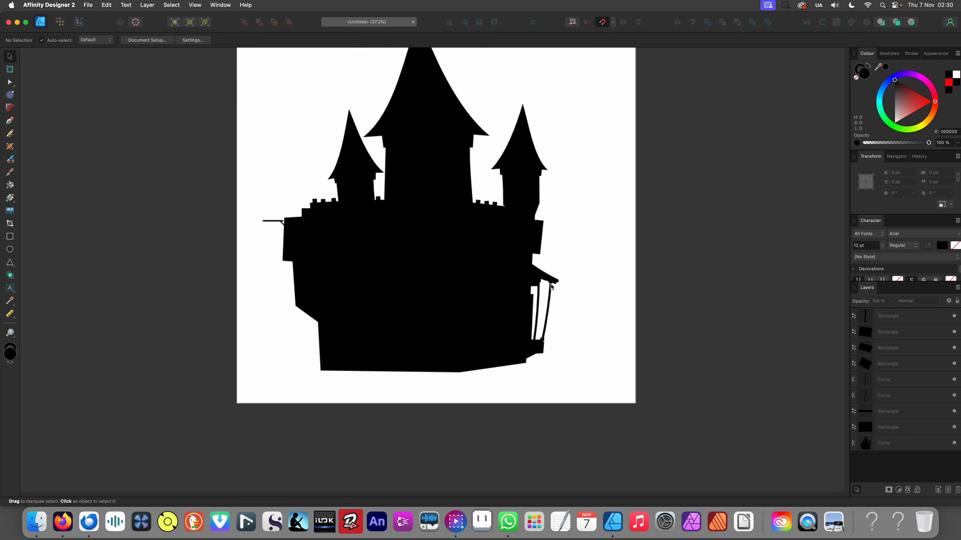
pyautogui.scroll(10, 541, 342)
pyautogui.click(542, 342)
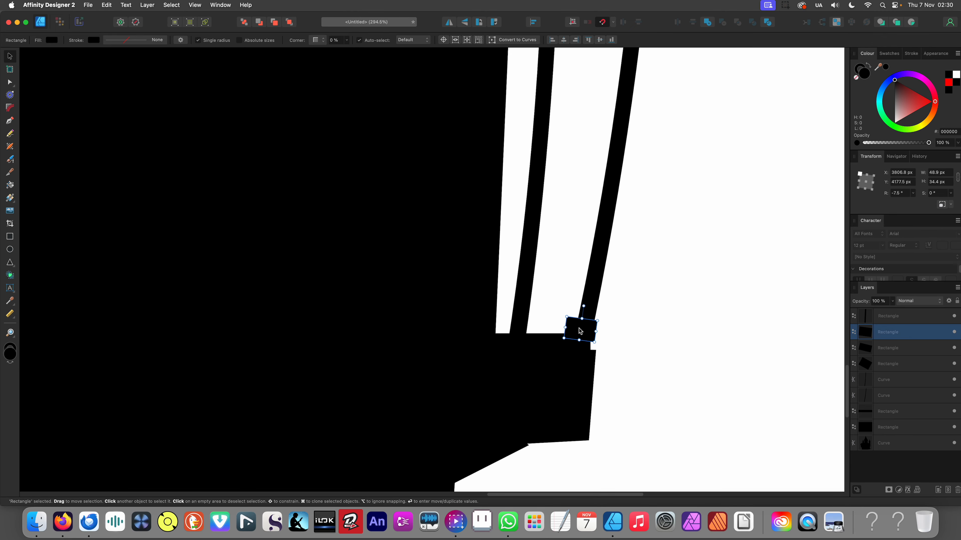
pyautogui.moveTo(516, 337); pyautogui.dragTo(517, 338)
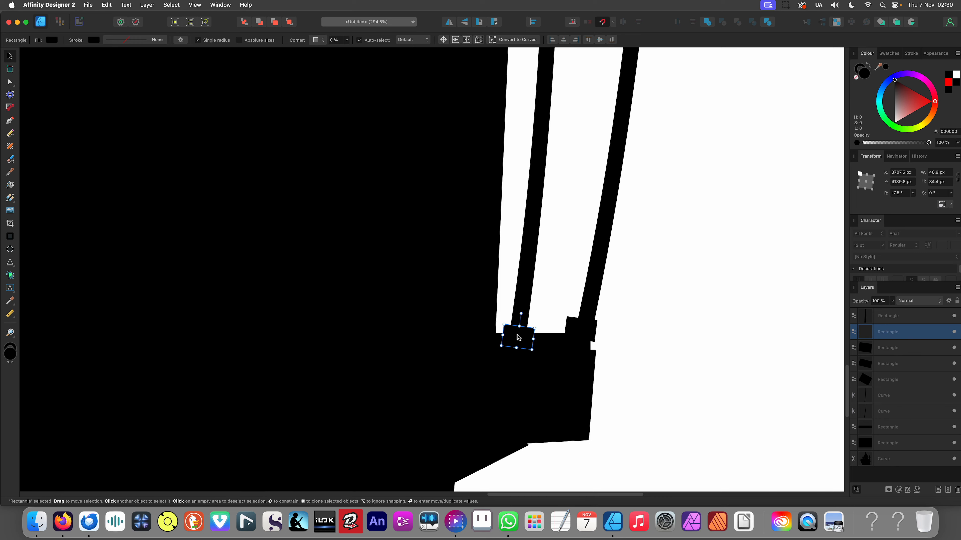
pyautogui.scroll(-9, 522, 336)
pyautogui.click(550, 397)
pyautogui.scroll(-2, 540, 380)
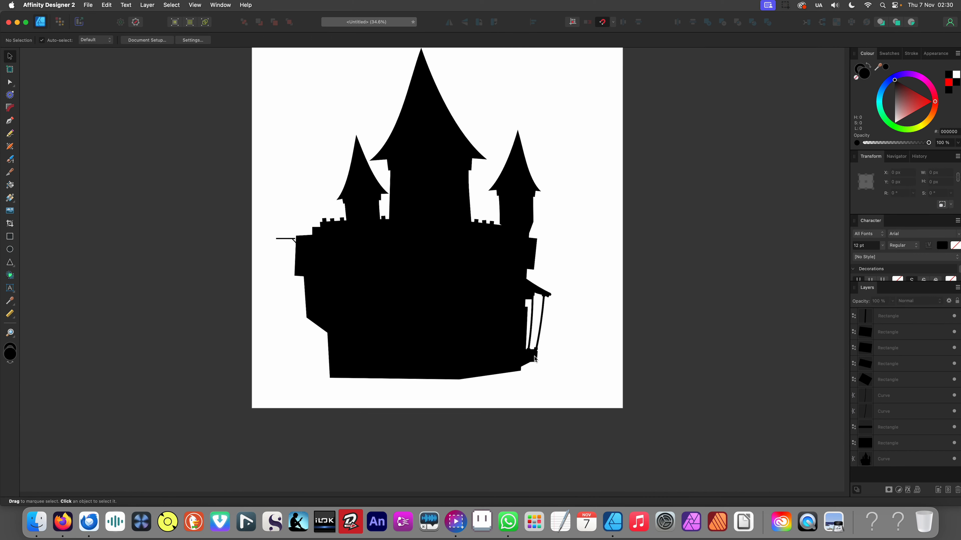
# Extend the balcony's horizontal ledge outward past the outer post's base, making it about 254 px wide
pyautogui.scroll(14, 535, 358)
pyautogui.click(557, 271)
pyautogui.click(519, 300)
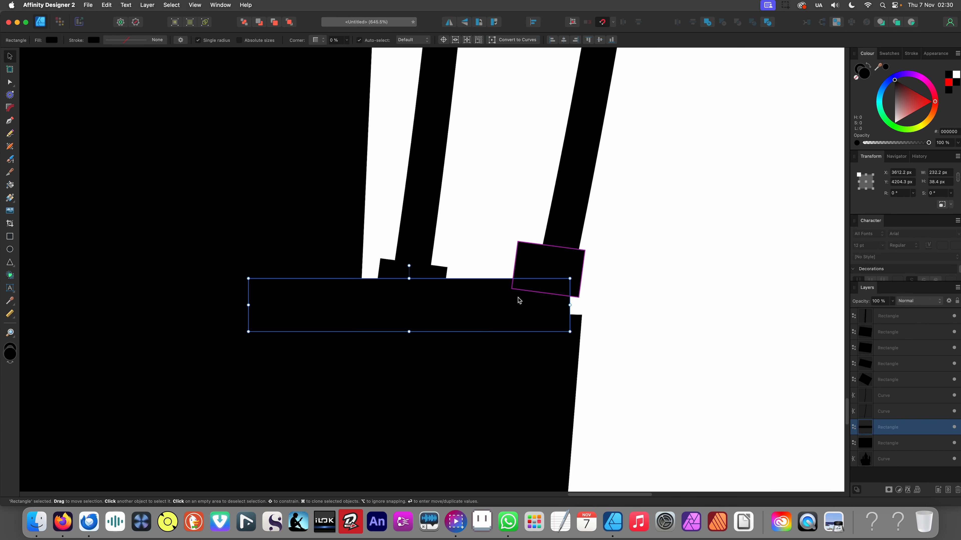
pyautogui.moveTo(569, 305); pyautogui.dragTo(601, 305)
pyautogui.scroll(-12, 601, 305)
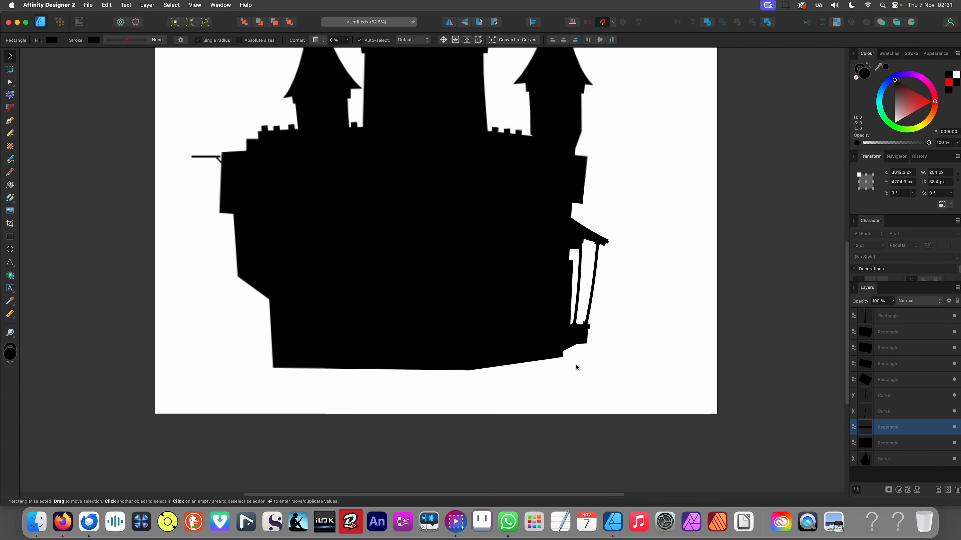
pyautogui.click(586, 361)
# Add two small tilted rectangles to the right wall's projecting block, the lower one about 165 × 108 px at -9°
pyautogui.scroll(5, 597, 347)
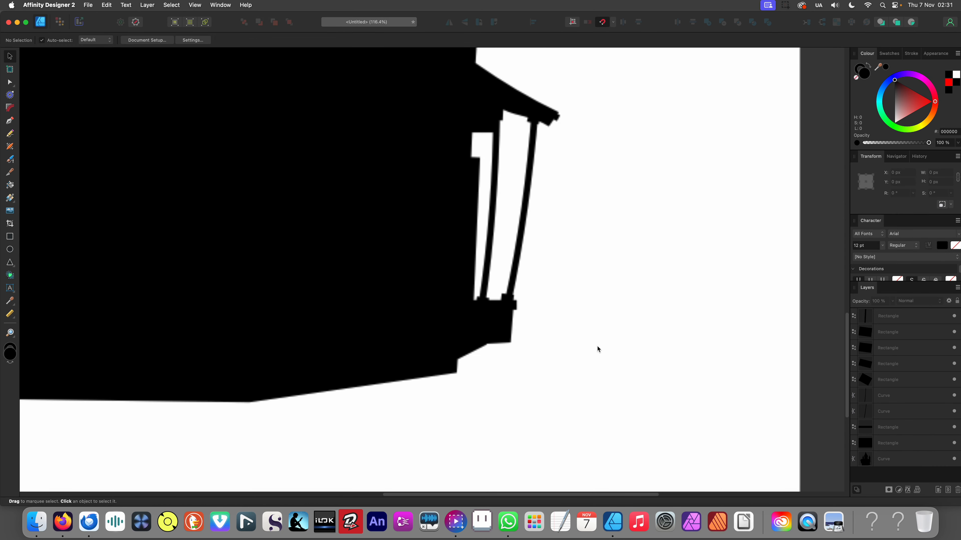
pyautogui.scroll(-8, 597, 347)
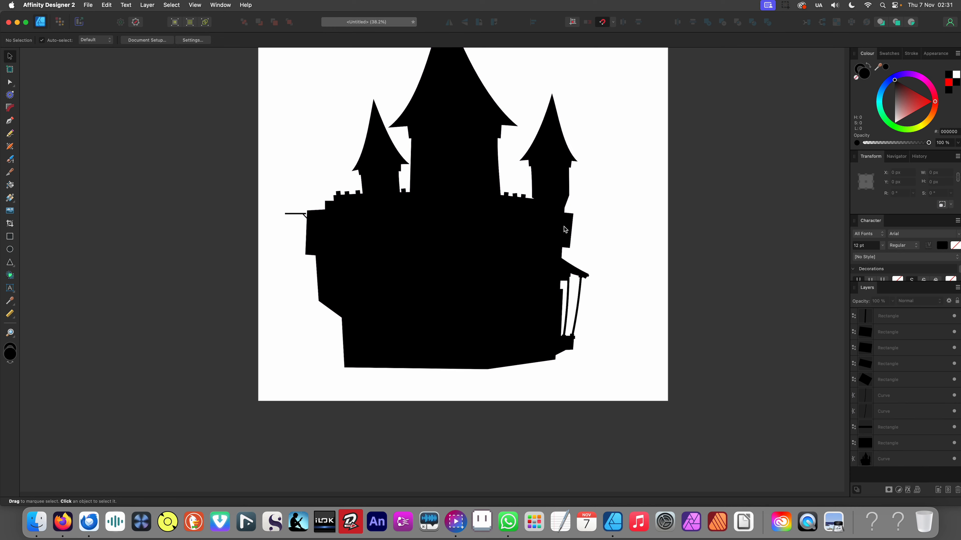
pyautogui.scroll(5, 567, 233)
pyautogui.click(573, 228)
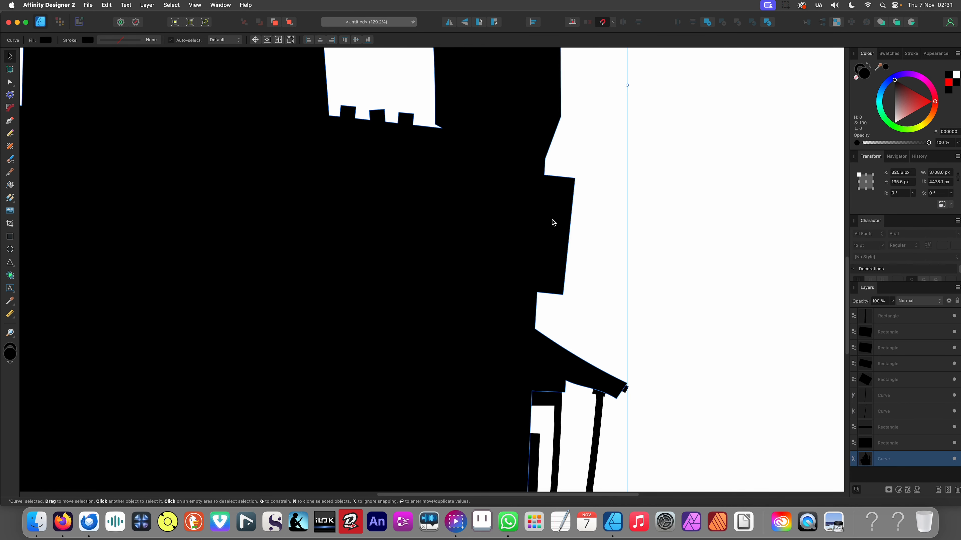
pyautogui.press('a')
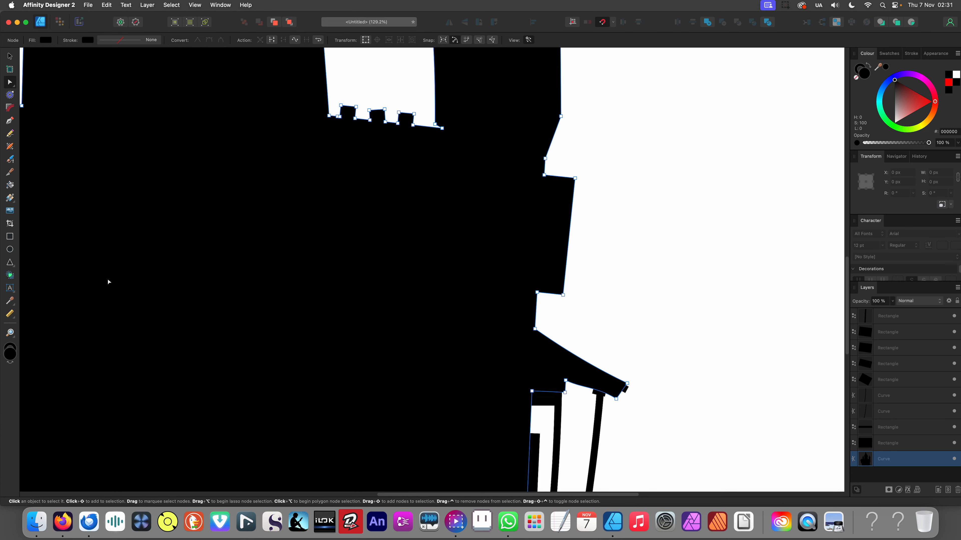
pyautogui.click(13, 239)
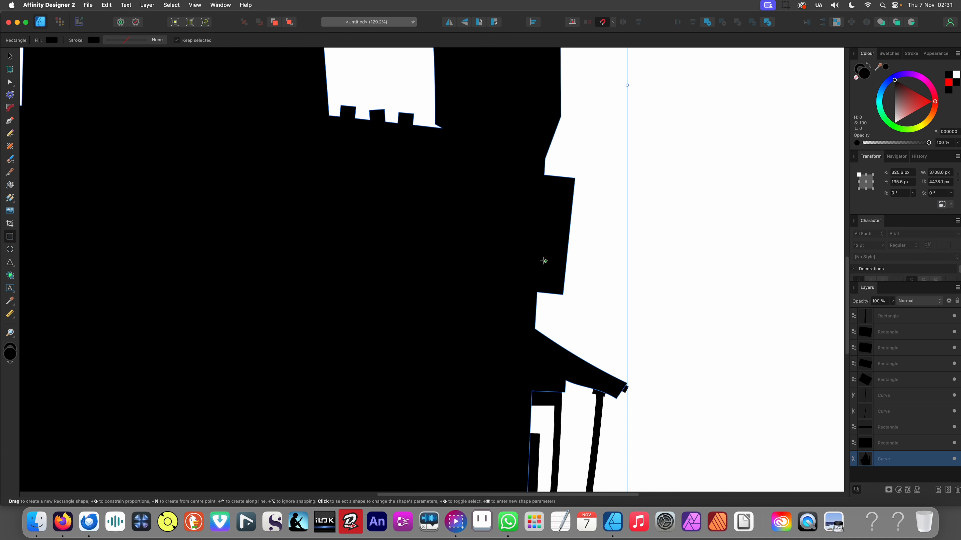
pyautogui.moveTo(541, 261); pyautogui.dragTo(570, 208)
pyautogui.press('v')
pyautogui.scroll(-10, 570, 212)
pyautogui.click(581, 269)
pyautogui.scroll(4, 571, 268)
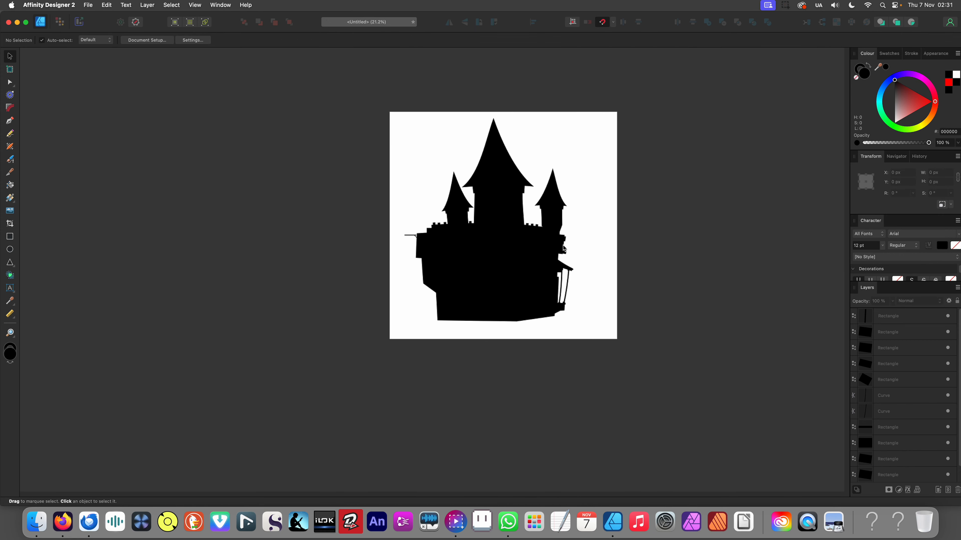
# Move the upper of the two added rectangles down and tilt it to fill the notch between the projecting block and the balcony roof
pyautogui.scroll(8, 564, 249)
pyautogui.click(572, 261)
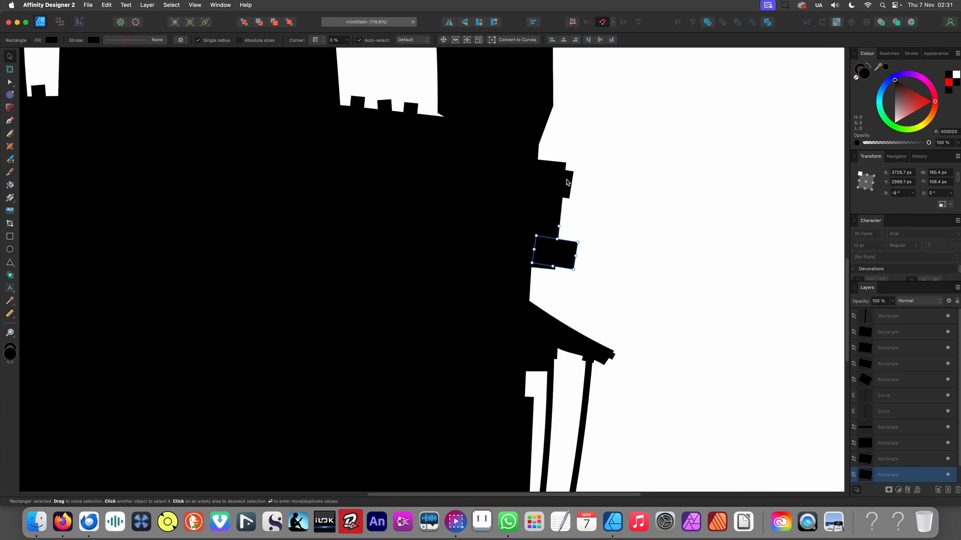
pyautogui.moveTo(566, 183); pyautogui.dragTo(520, 329)
pyautogui.scroll(-10, 583, 249)
pyautogui.click(631, 282)
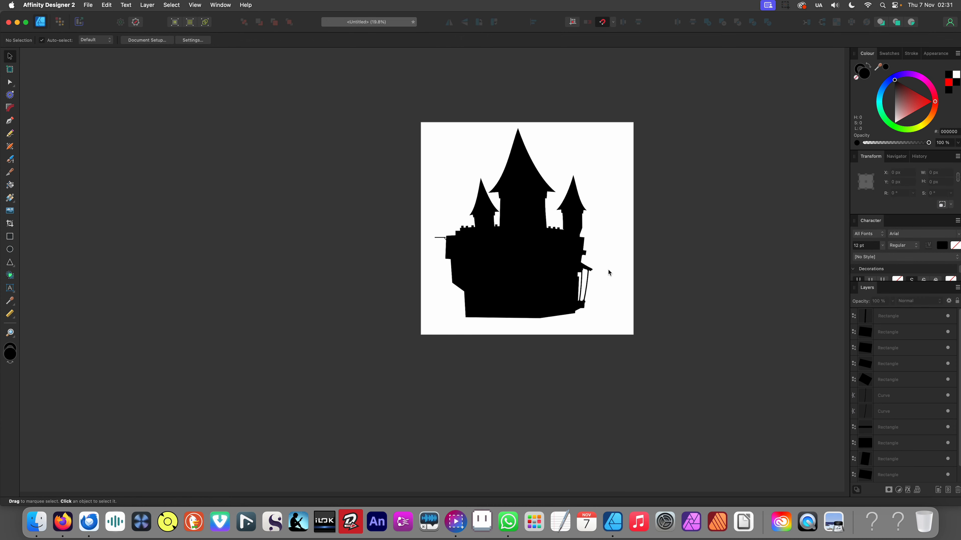
# Flatten the remaining trim rectangle on the projecting block to about 72 px high and adjust its position at the block's lower corner
pyautogui.scroll(8, 605, 270)
pyautogui.click(601, 272)
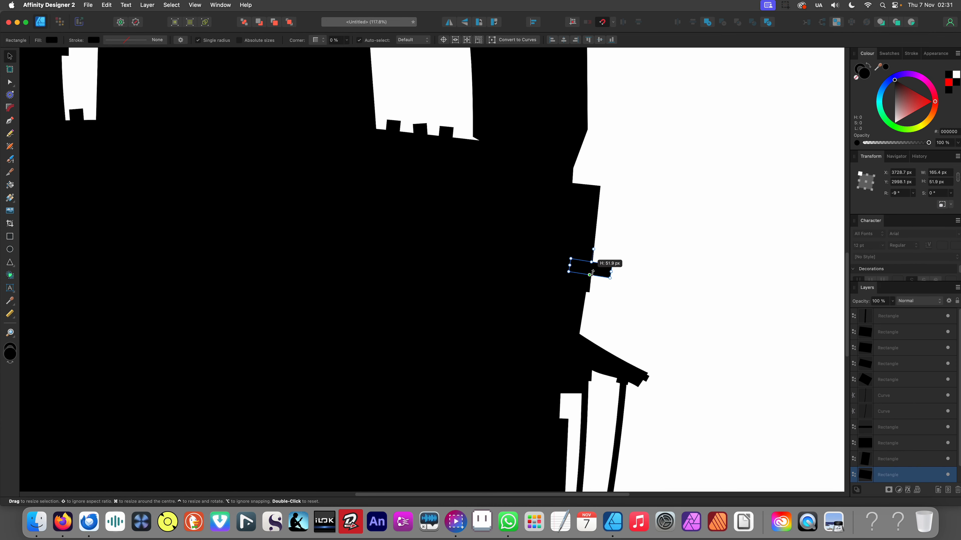
pyautogui.moveTo(592, 278); pyautogui.dragTo(592, 281)
pyautogui.scroll(5, 605, 288)
pyautogui.moveTo(617, 244); pyautogui.dragTo(578, 268)
# Duplicate the flattened trim rectangle to the upper corner of the projecting block and rotate the copy to about 6.1°
pyautogui.scroll(5, 579, 268)
pyautogui.moveTo(581, 452)
pyautogui.mouseDown()
pyautogui.moveTo(607, 152)
pyautogui.moveTo(628, 167)
pyautogui.mouseUp()
pyautogui.scroll(-10, 639, 223)
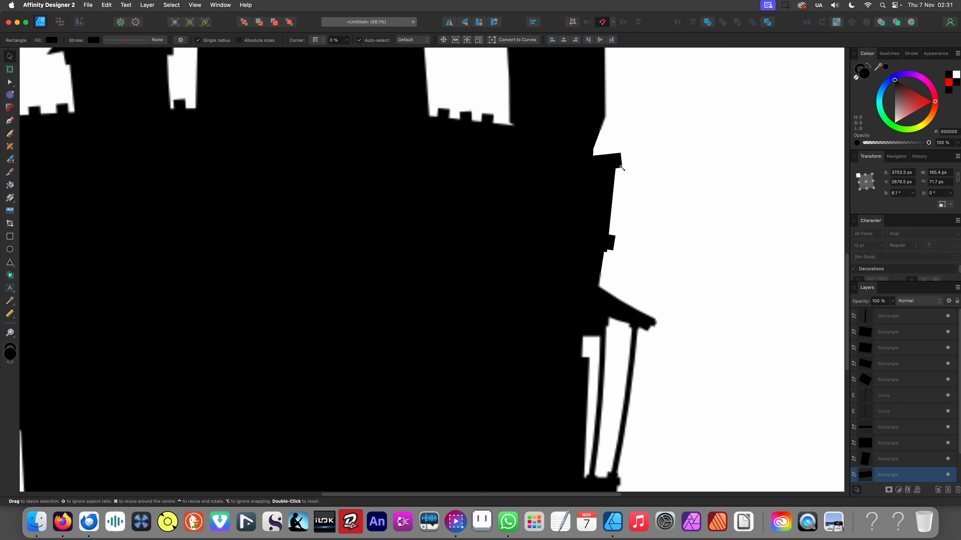
pyautogui.click(647, 226)
# Draw a narrow upright rectangle about 27 × 112 px between the upper trim and the right tower's slanted base
pyautogui.scroll(4, 658, 232)
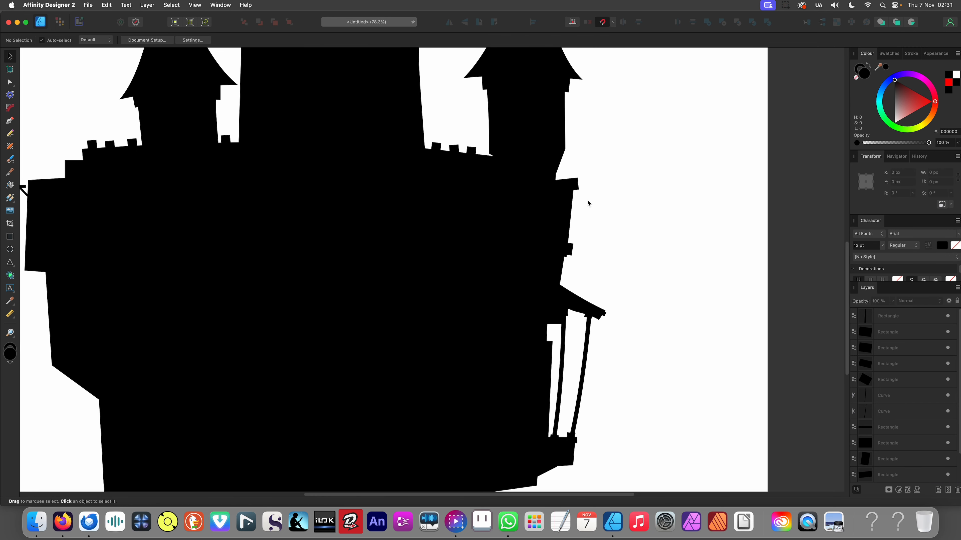
pyautogui.scroll(-5, 578, 202)
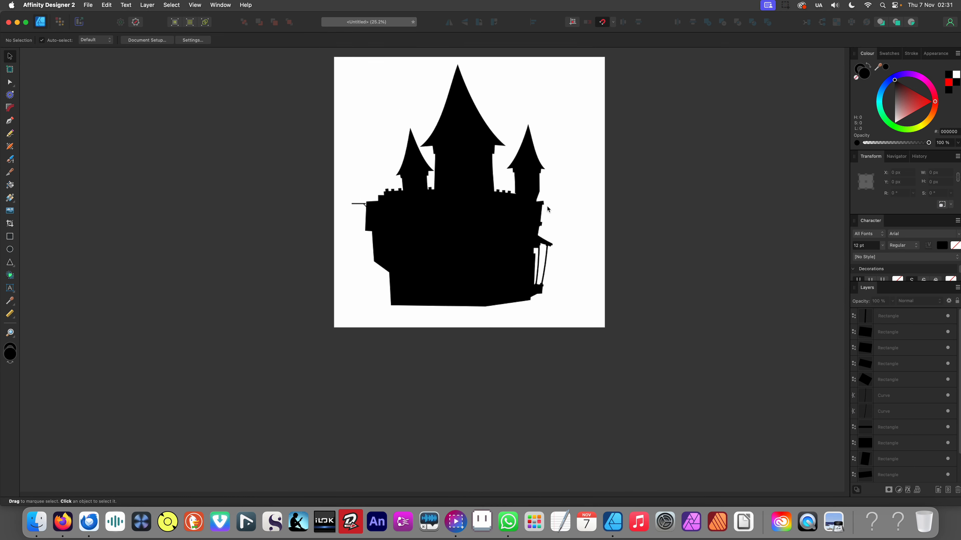
pyautogui.scroll(7, 541, 204)
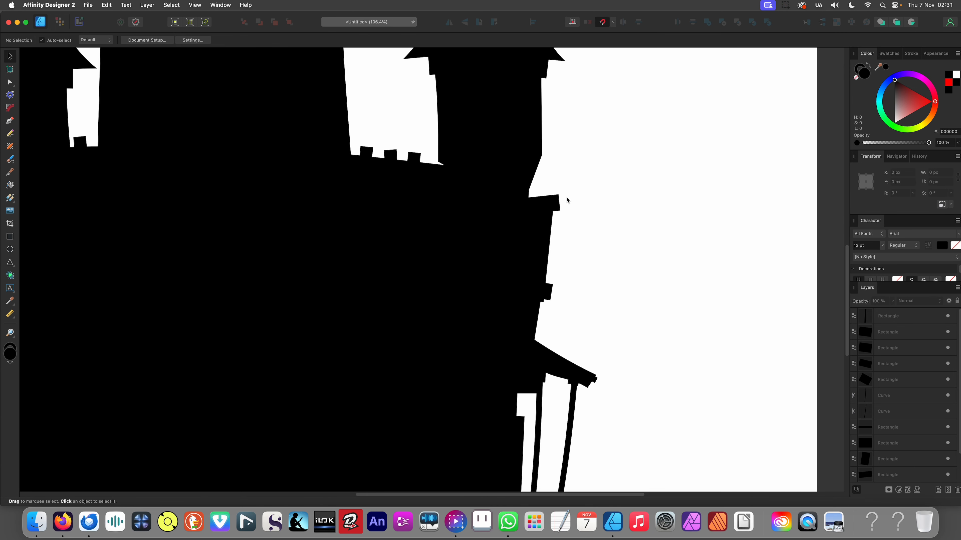
pyautogui.scroll(8, 563, 192)
pyautogui.scroll(-4, 381, 214)
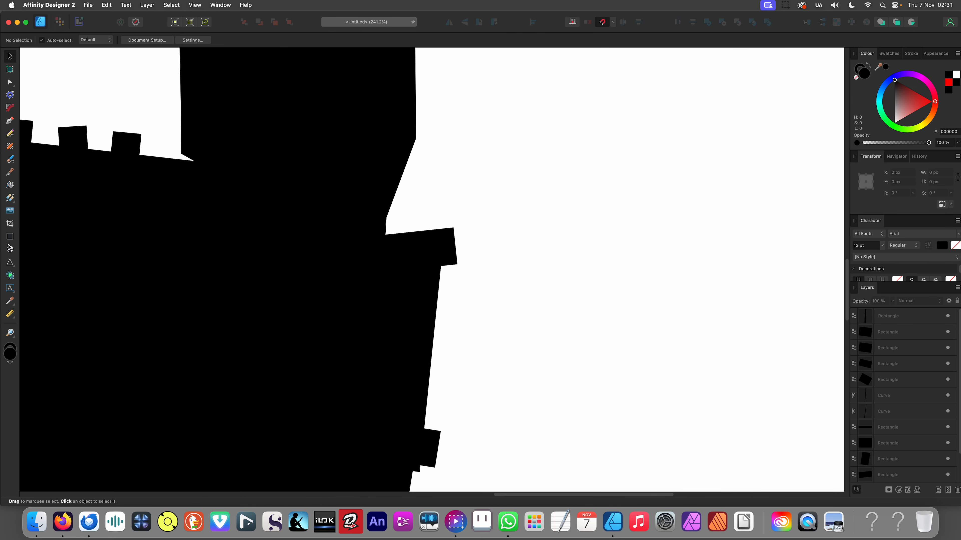
pyautogui.click(9, 236)
pyautogui.moveTo(433, 149); pyautogui.dragTo(343, 286)
pyautogui.scroll(4, 440, 178)
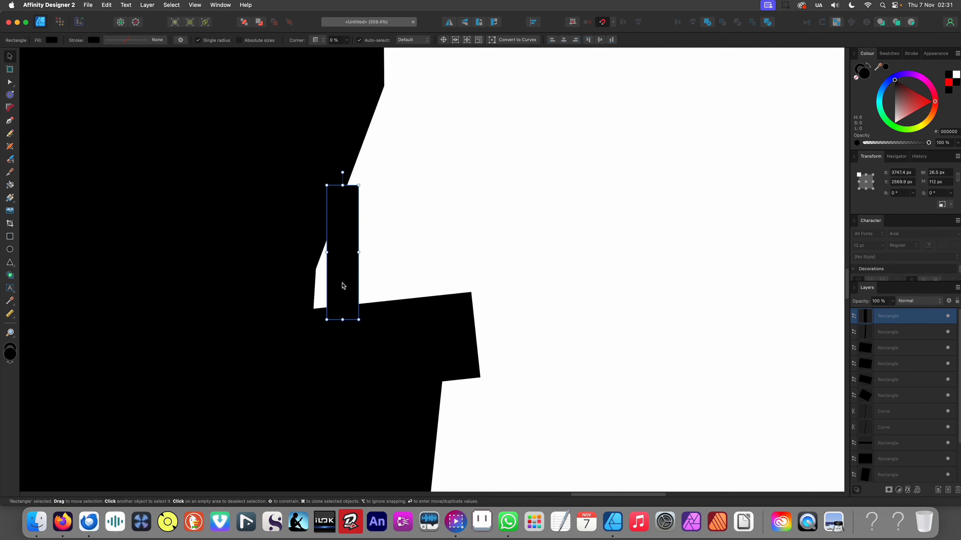
# Tilt the narrow rectangle into a brace and add a parallel copy beside it, about 198 px long at 15.9°
pyautogui.moveTo(360, 323); pyautogui.dragTo(413, 326)
pyautogui.moveTo(360, 118); pyautogui.dragTo(350, 96)
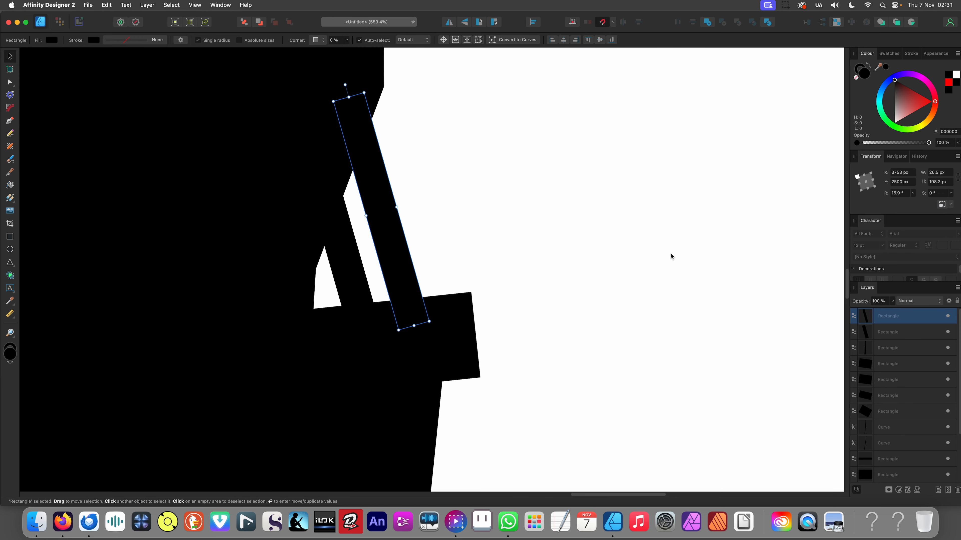
pyautogui.scroll(-12, 595, 234)
pyautogui.click(664, 274)
# Draw a horizontal trim rectangle about 178 × 53 px beneath the castle's left overhanging block
pyautogui.scroll(5, 600, 258)
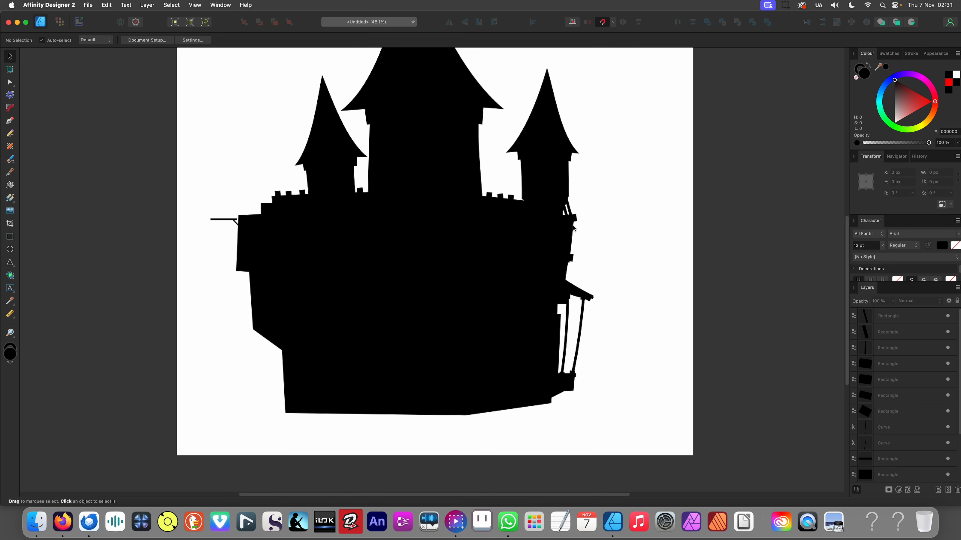
pyautogui.scroll(-5, 536, 210)
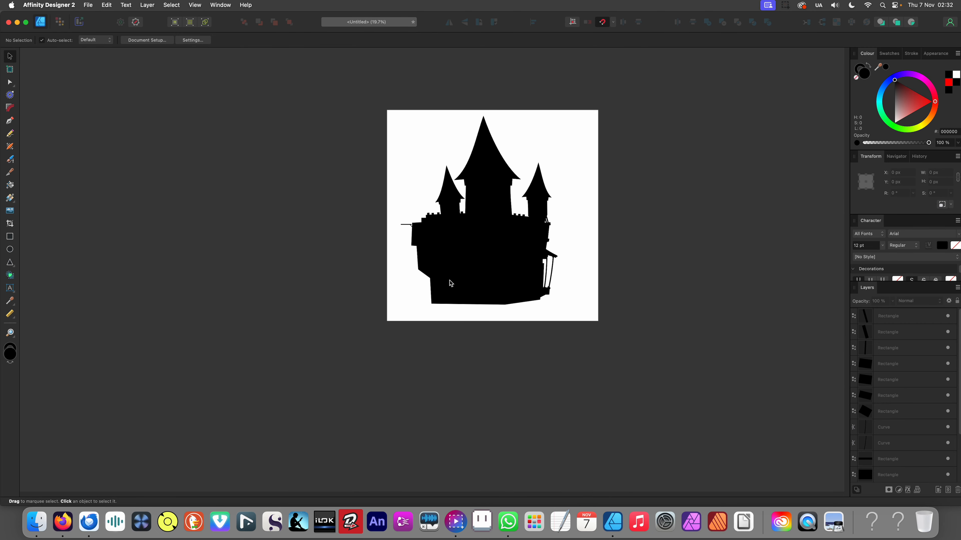
pyautogui.scroll(13, 440, 264)
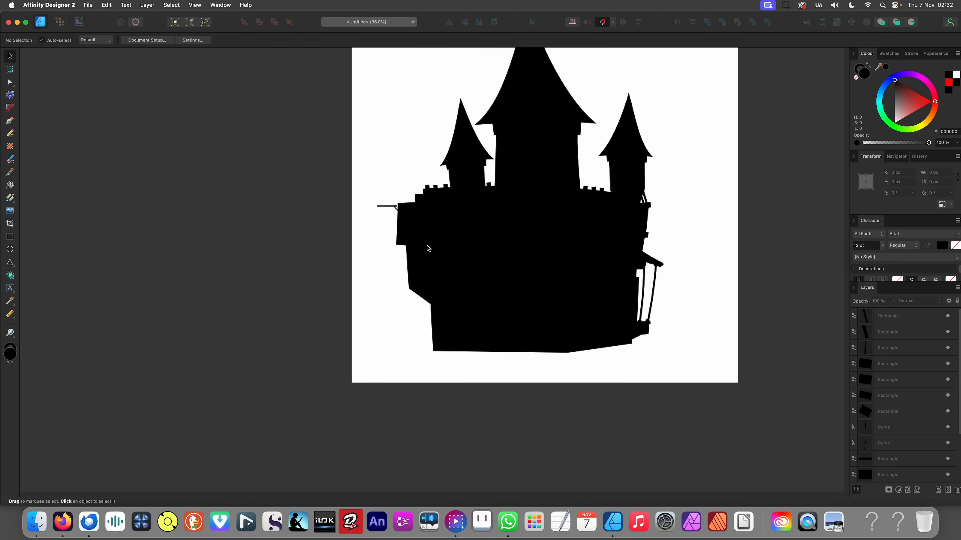
pyautogui.click(10, 237)
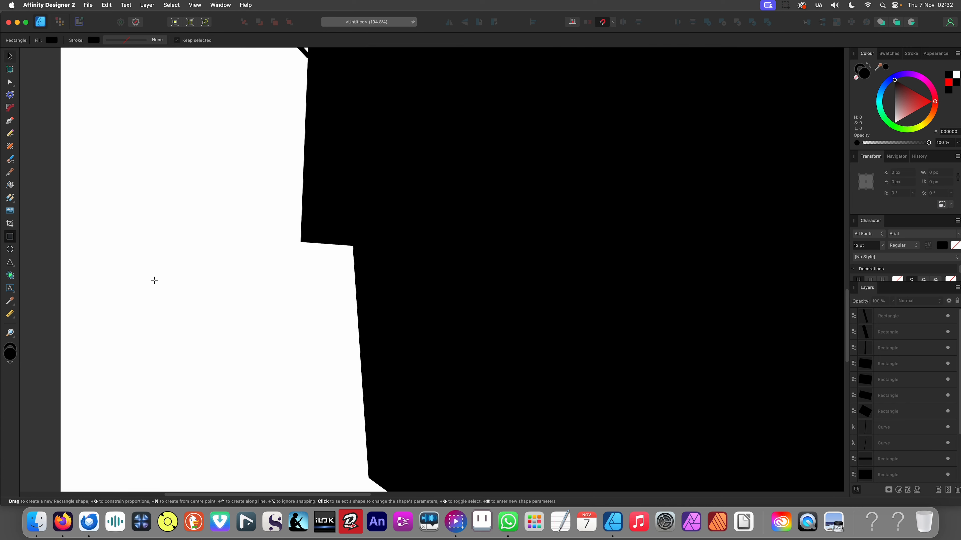
pyautogui.moveTo(350, 254); pyautogui.dragTo(347, 283)
pyautogui.scroll(-10, 325, 278)
pyautogui.press('v')
pyautogui.click(352, 299)
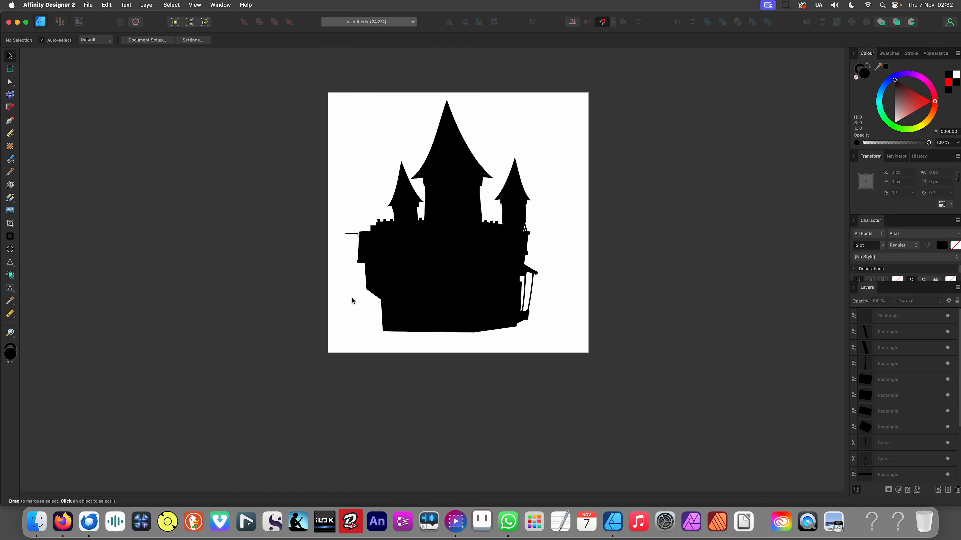
# Reposition the horizontal trim rectangle at the underside of the left overhanging block
pyautogui.scroll(10, 376, 243)
pyautogui.click(390, 252)
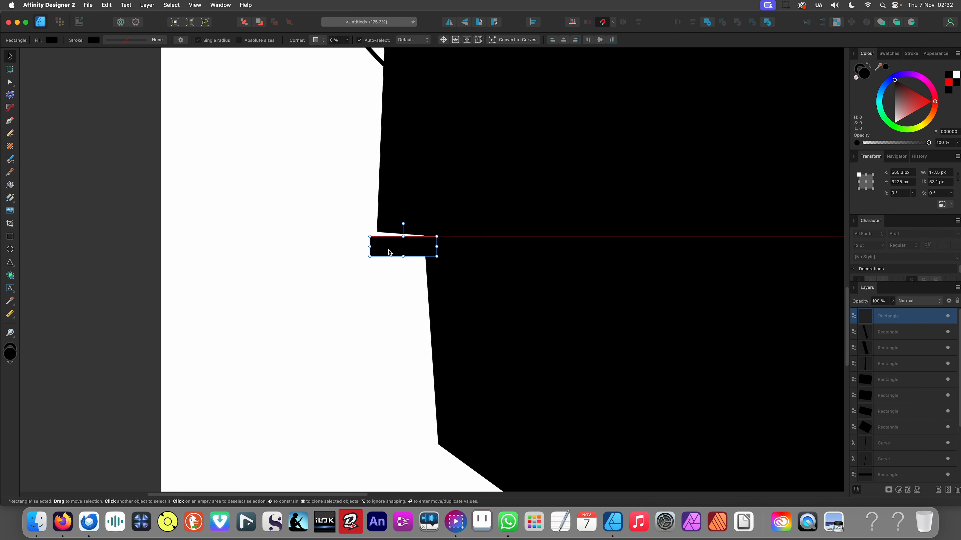
pyautogui.scroll(-10, 380, 255)
pyautogui.click(365, 300)
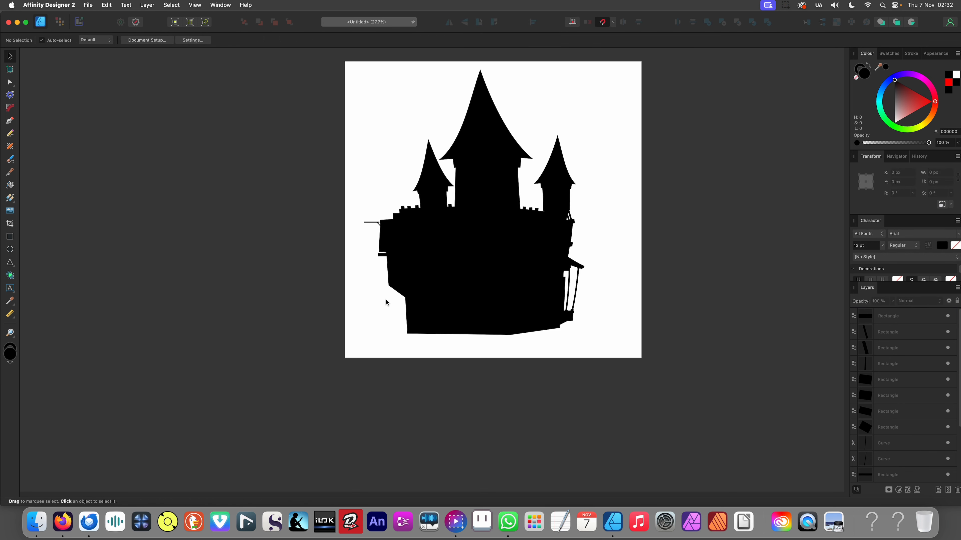
pyautogui.hscroll(2, 403, 258)
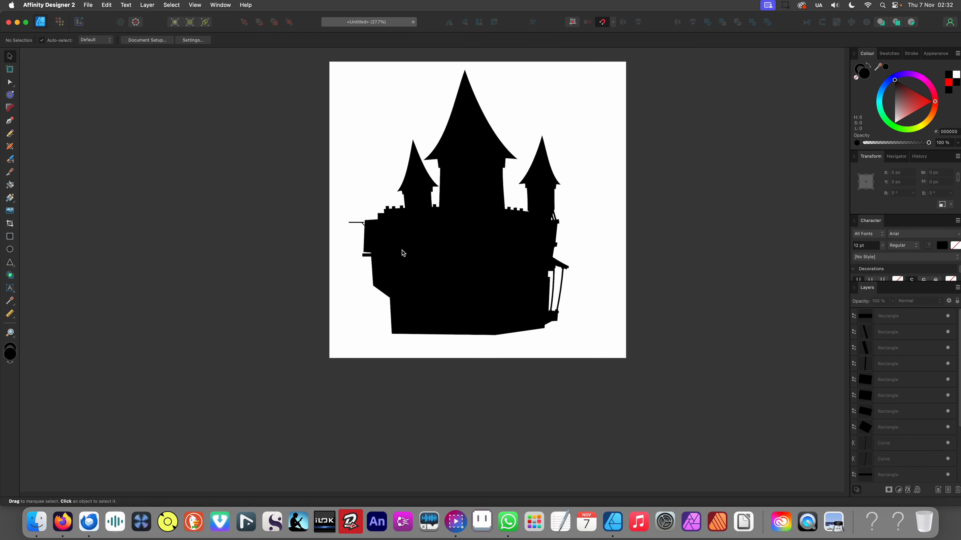
# Scale the entire castle down to about 3395 × 4093 px and shift it to the right and up on the page
pyautogui.scroll(2, 407, 260)
pyautogui.moveTo(607, 391); pyautogui.dragTo(305, 67)
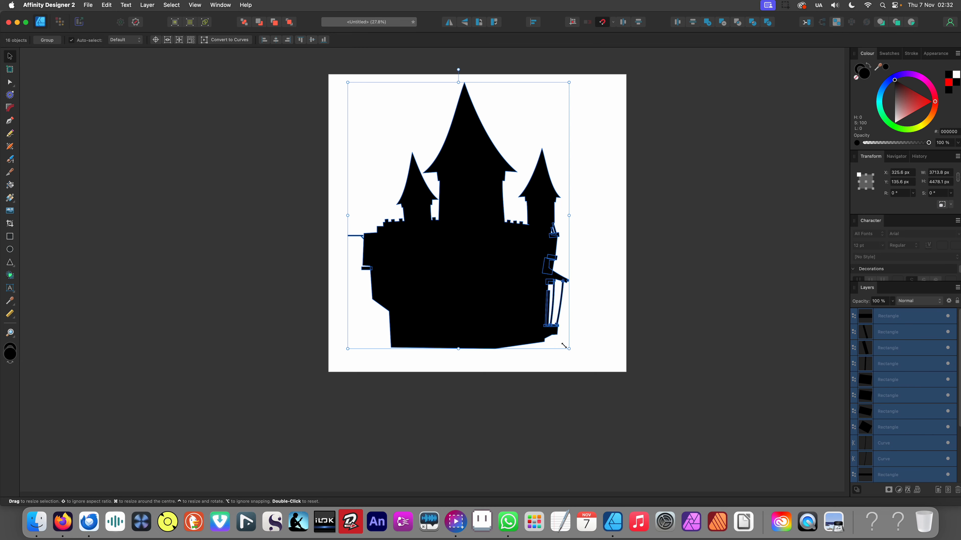
pyautogui.moveTo(564, 345); pyautogui.dragTo(548, 323)
pyautogui.moveTo(485, 314); pyautogui.dragTo(512, 300)
pyautogui.click(521, 345)
pyautogui.scroll(5, 521, 344)
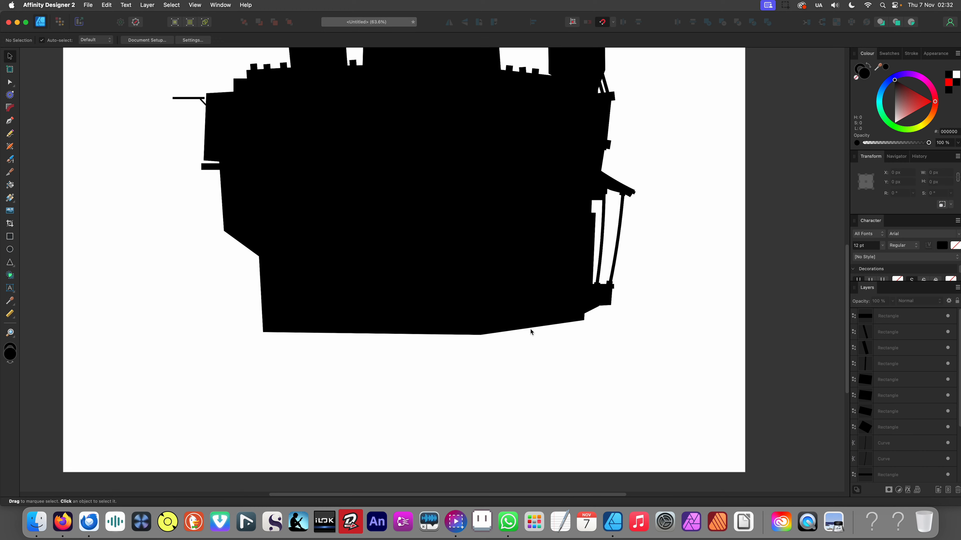
pyautogui.scroll(-3, 536, 339)
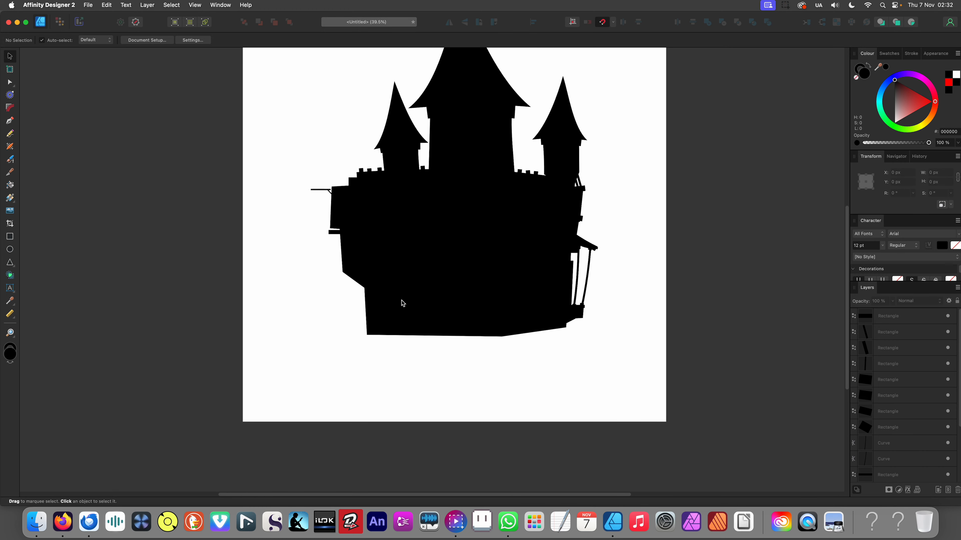
pyautogui.scroll(-2, 413, 310)
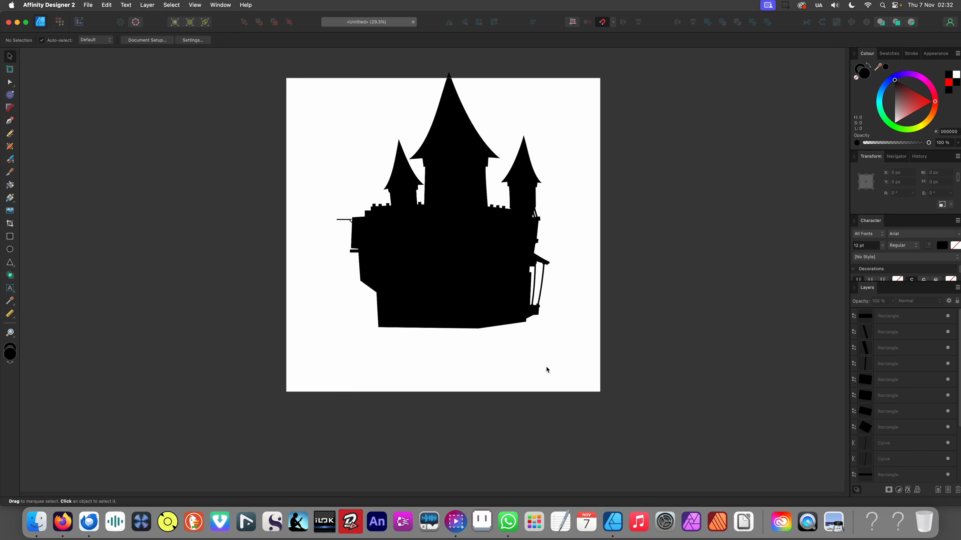
# Select all the castle's shapes and merge them into a single curve with the Add operation
pyautogui.scroll(4, 561, 362)
pyautogui.scroll(-3, 553, 357)
pyautogui.moveTo(546, 362); pyautogui.dragTo(189, 49)
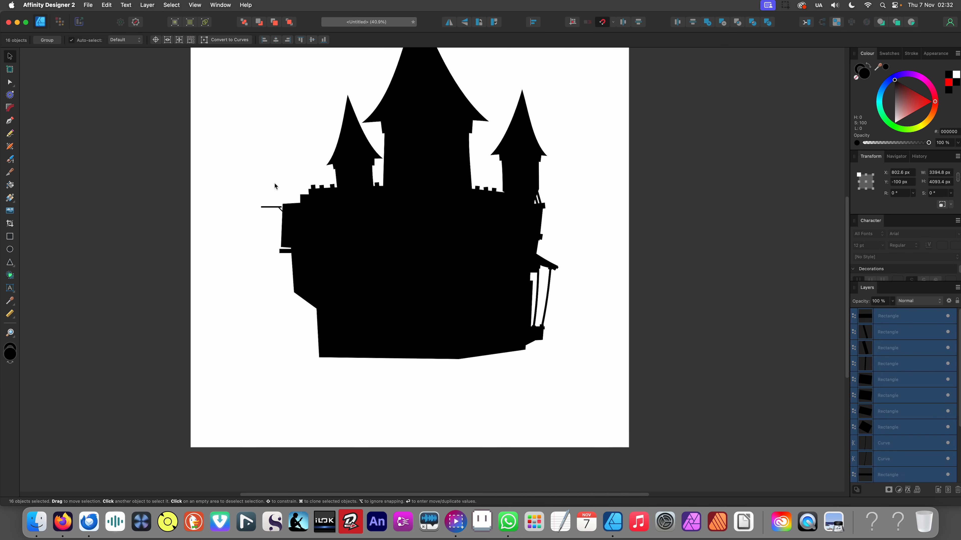
pyautogui.scroll(2, 238, 94)
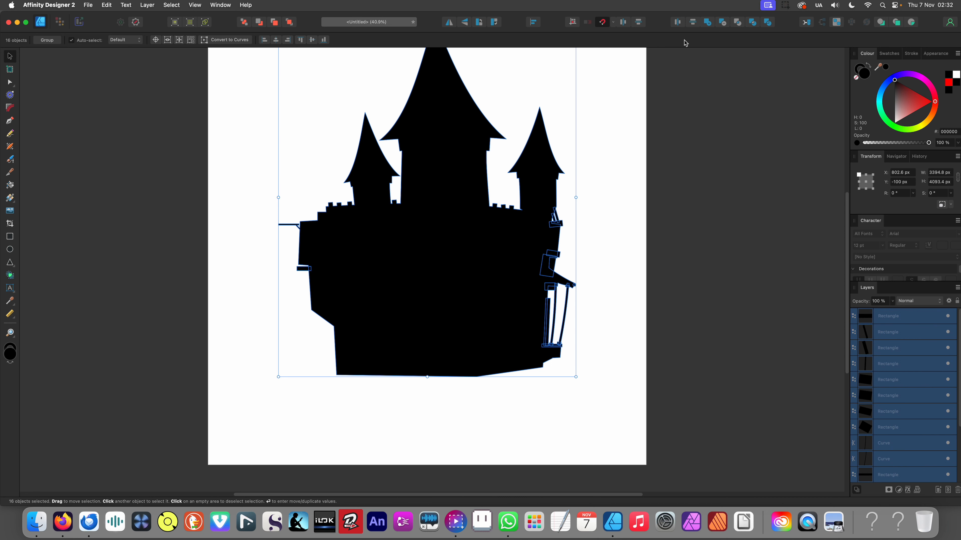
pyautogui.click(707, 22)
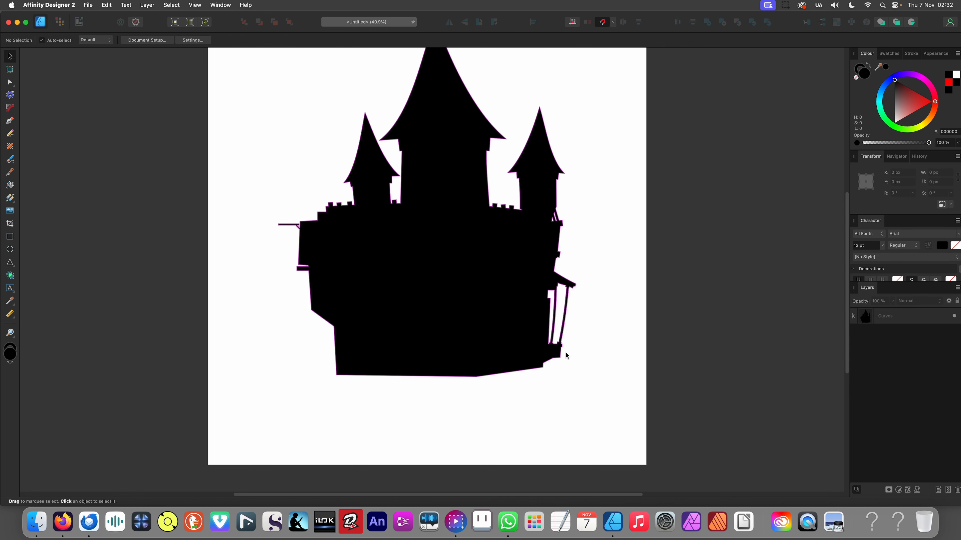
# Try to stretch the merged castle downward by moving the nodes along its base and balcony floor
pyautogui.press('a')
pyautogui.moveTo(589, 403); pyautogui.dragTo(294, 336)
pyautogui.hotkey('shift', 'Down')
pyautogui.hotkey('shift', 'Down')
pyautogui.hotkey('shift', 'Down')
pyautogui.hotkey('shift', 'Down')
pyautogui.hotkey('shift', 'Down')
pyautogui.hotkey('shift', 'Down')
pyautogui.hotkey('shift', 'Down')
pyautogui.hotkey('shift', 'Down')
pyautogui.hotkey('shift', 'Down')
pyautogui.hotkey('shift', 'Down')
pyautogui.hotkey('shift', 'Down')
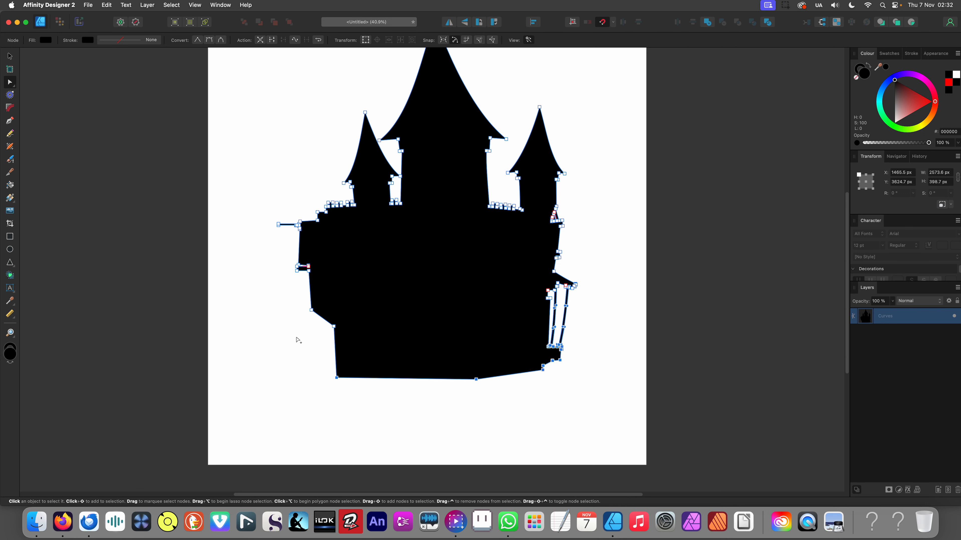
pyautogui.click(188, 387)
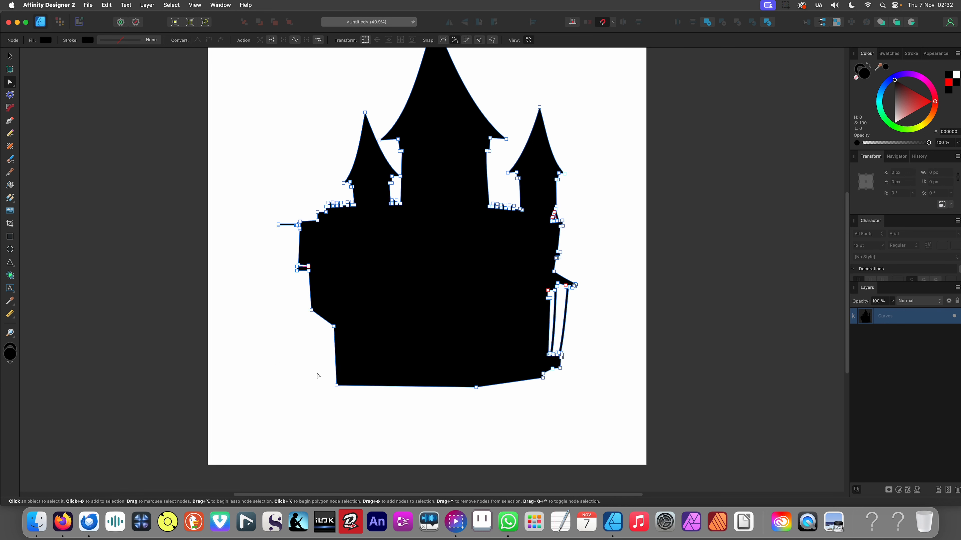
pyautogui.click(311, 364)
# Undo the downward moves of the castle's base nodes
pyautogui.press('super+z')
pyautogui.press('super+z')
pyautogui.press('super+z')
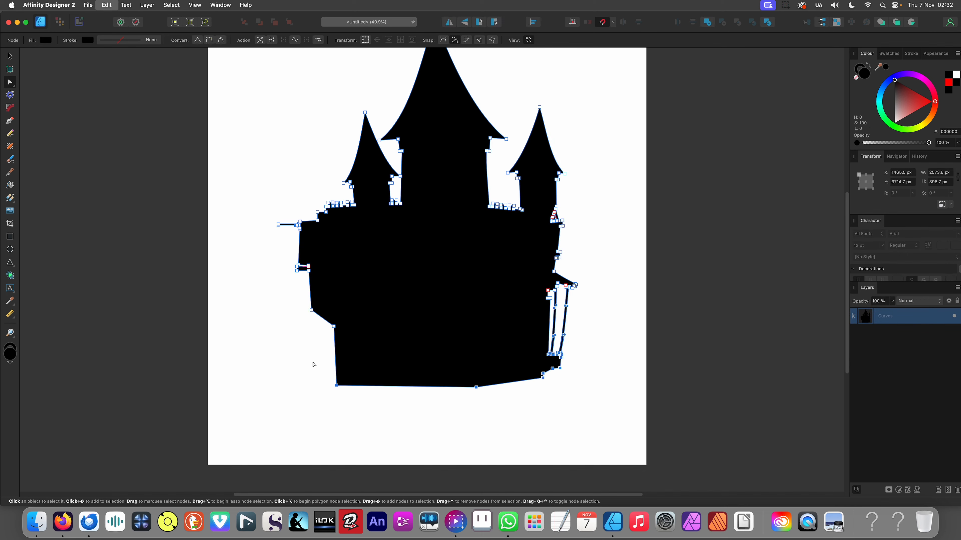
pyautogui.press('super+z')
pyautogui.press('super+z')
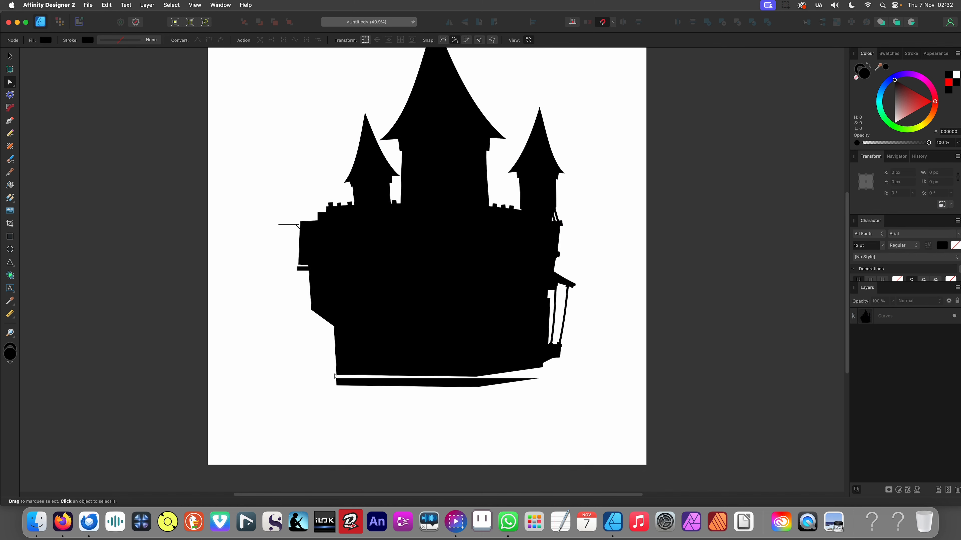
pyautogui.press('super+z')
# Move the whole merged castle silhouette slightly up on the page
pyautogui.press('v')
pyautogui.click(366, 385)
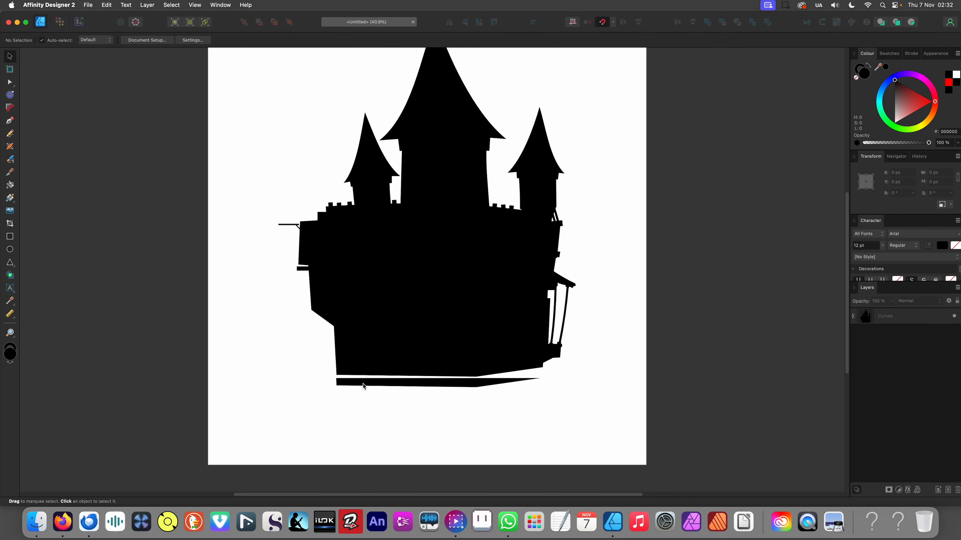
pyautogui.moveTo(341, 372)
pyautogui.mouseDown()
pyautogui.moveTo(345, 381)
pyautogui.moveTo(340, 371)
pyautogui.moveTo(357, 362)
pyautogui.mouseUp()
pyautogui.press('a')
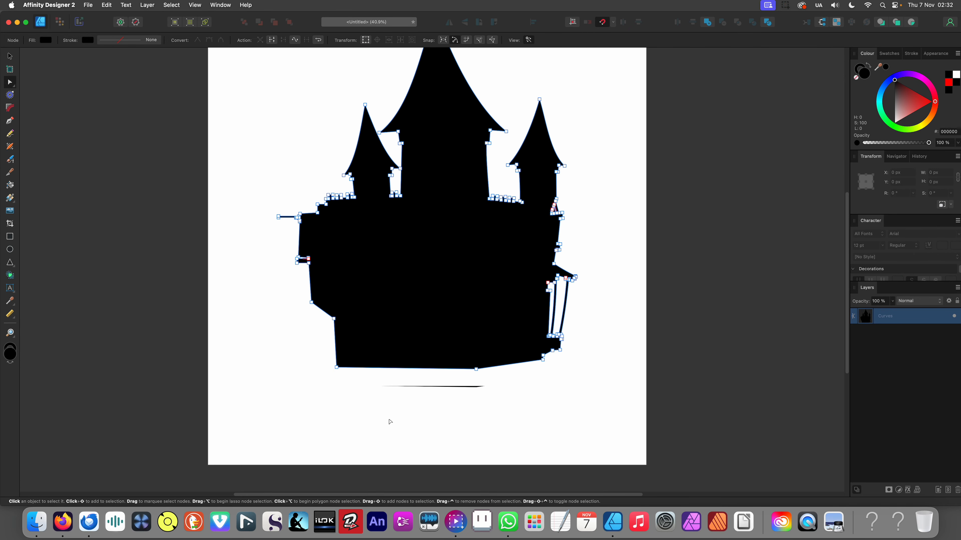
pyautogui.click(389, 423)
pyautogui.moveTo(563, 399)
pyautogui.mouseDown()
pyautogui.moveTo(369, 378)
pyautogui.moveTo(368, 415)
pyautogui.mouseUp()
pyautogui.moveTo(618, 415)
pyautogui.mouseDown()
pyautogui.moveTo(240, 343)
pyautogui.moveTo(246, 284)
pyautogui.moveTo(339, 268)
pyautogui.moveTo(324, 262)
pyautogui.moveTo(333, 258)
pyautogui.mouseUp()
pyautogui.moveTo(342, 290); pyautogui.dragTo(344, 291)
pyautogui.press('super+z')
pyautogui.click(585, 378)
pyautogui.click(445, 320)
# Select the nodes of the castle's lower walls and right balcony and lower them by about 340 px to lengthen the building
pyautogui.moveTo(616, 411); pyautogui.dragTo(329, 258)
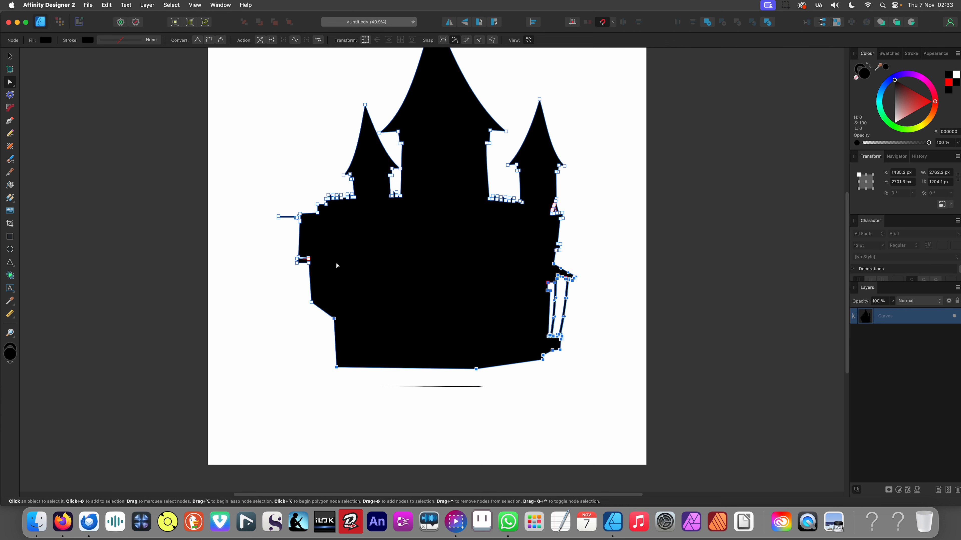
pyautogui.hotkey('shift', 'Down')
pyautogui.hotkey('shift', 'Down')
pyautogui.hotkey('shift', 'Down')
pyautogui.hotkey('shift', 'Down')
pyautogui.hotkey('shift', 'Down')
pyautogui.hotkey('shift', 'Down')
pyautogui.hotkey('shift', 'Down')
pyautogui.hotkey('shift', 'Down')
pyautogui.hotkey('shift', 'Down')
pyautogui.hotkey('shift', 'Down')
pyautogui.hotkey('shift', 'Down')
pyautogui.hotkey('shift', 'Down')
pyautogui.hotkey('shift', 'Down')
pyautogui.hotkey('shift', 'Down')
pyautogui.hotkey('shift', 'Down')
pyautogui.hotkey('shift', 'Down')
pyautogui.hotkey('shift', 'Down')
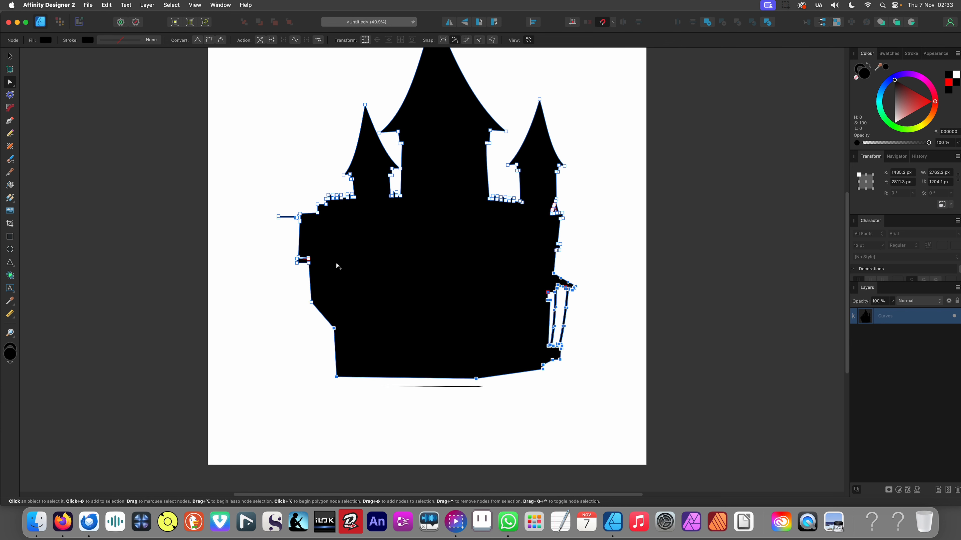
pyautogui.hotkey('shift', 'Down')
pyautogui.hotkey('shift', 'Down')
pyautogui.hotkey('shift', 'Down')
pyautogui.hotkey('shift', 'Down')
pyautogui.hotkey('shift', 'Down')
pyautogui.hotkey('shift', 'Down')
pyautogui.hotkey('shift', 'Down')
pyautogui.hotkey('shift', 'Down')
pyautogui.hotkey('shift', 'Down')
pyautogui.hotkey('shift', 'Down')
pyautogui.hotkey('shift', 'Down')
pyautogui.hotkey('shift', 'Down')
pyautogui.hotkey('shift', 'Down')
pyautogui.hotkey('shift', 'Down')
pyautogui.hotkey('shift', 'Down')
pyautogui.hotkey('shift', 'Down')
pyautogui.hotkey('shift', 'Down')
pyautogui.hotkey('shift', 'Down')
pyautogui.hotkey('shift', 'Down')
pyautogui.hotkey('shift', 'Down')
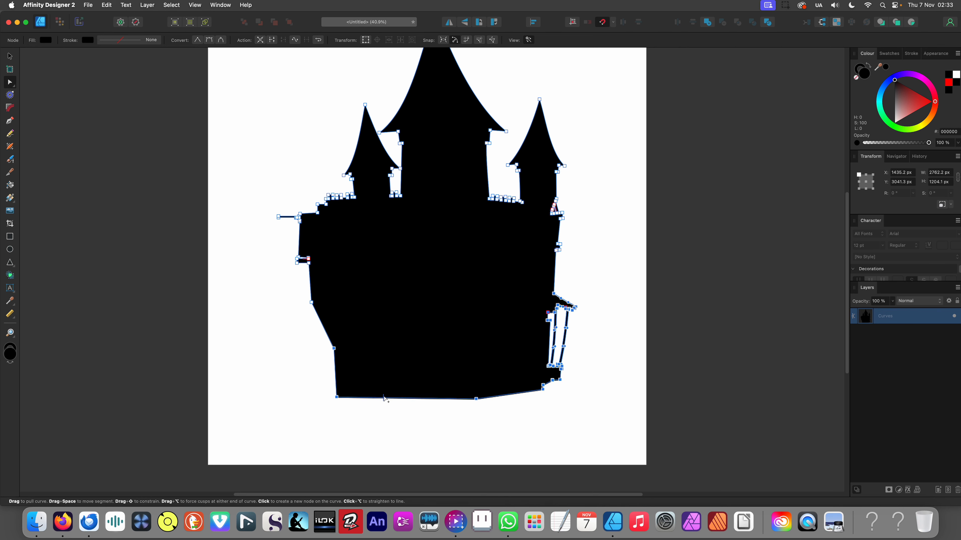
pyautogui.click(418, 414)
pyautogui.click(418, 414)
# Move the inner node of the left wall's lower step up and left to about X 1338.9 px, Y 3268 px
pyautogui.scroll(5, 350, 347)
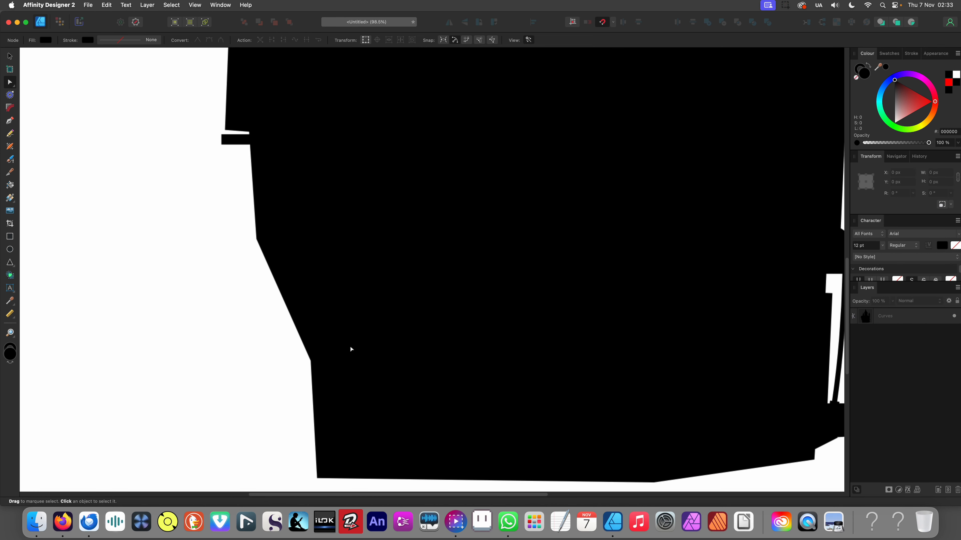
pyautogui.click(324, 326)
pyautogui.moveTo(311, 362); pyautogui.dragTo(298, 278)
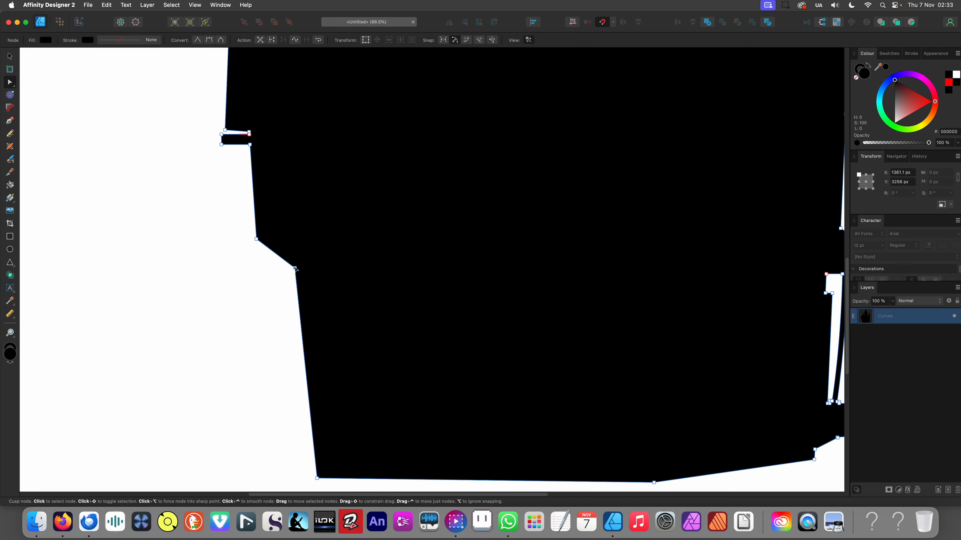
pyautogui.scroll(-5, 317, 270)
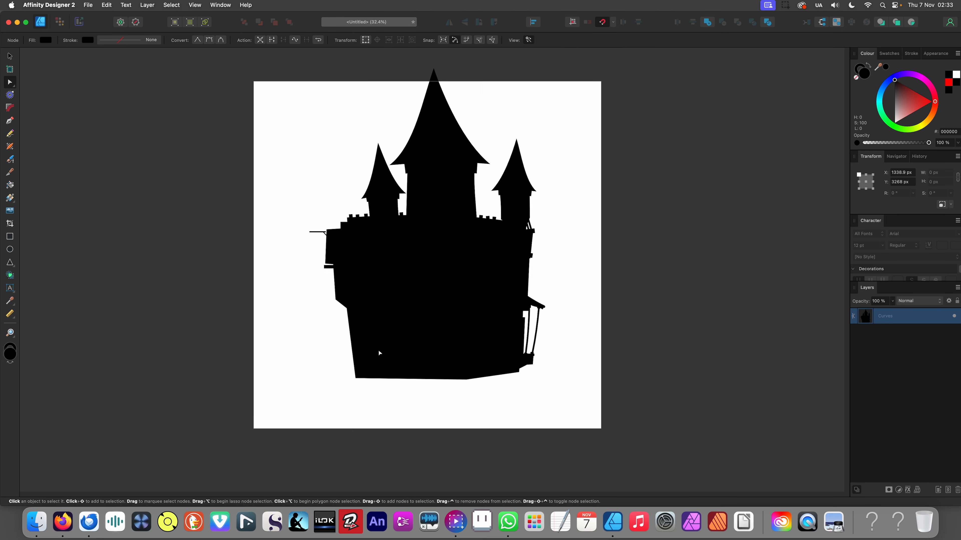
pyautogui.hscroll(-1, 324, 317)
pyautogui.click(354, 343)
pyautogui.click(353, 343)
# Widen the right balcony by moving its outer roof, post and base nodes outward together
pyautogui.scroll(1, 350, 317)
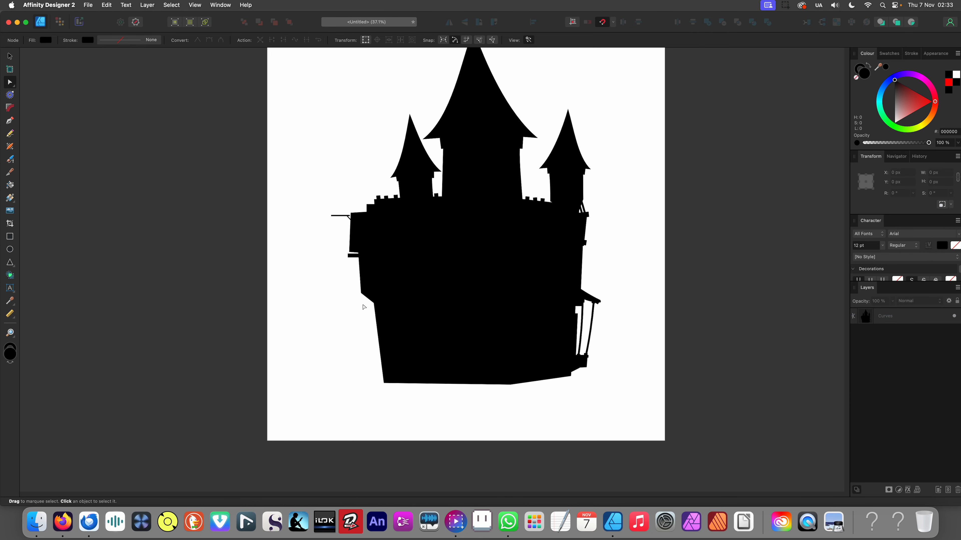
pyautogui.scroll(2, 363, 307)
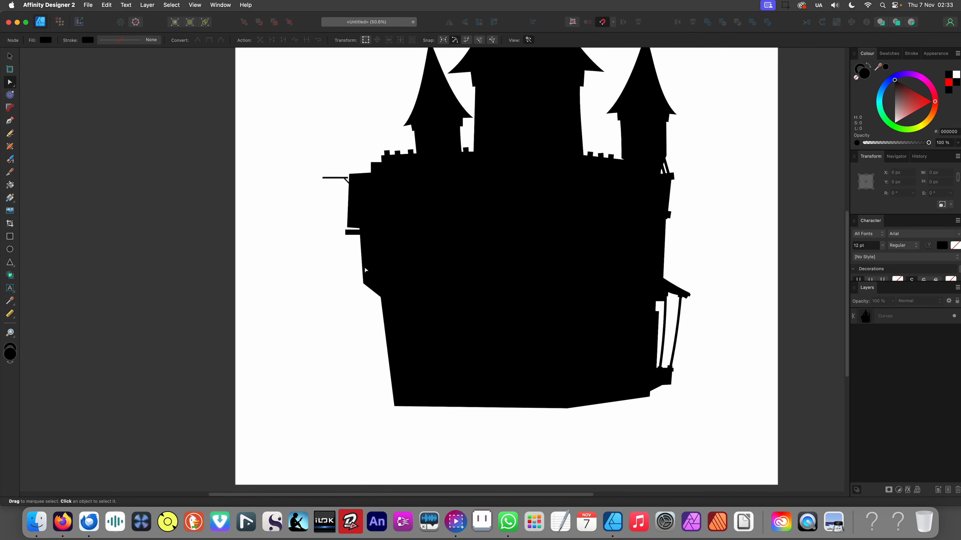
pyautogui.hscroll(3, 540, 264)
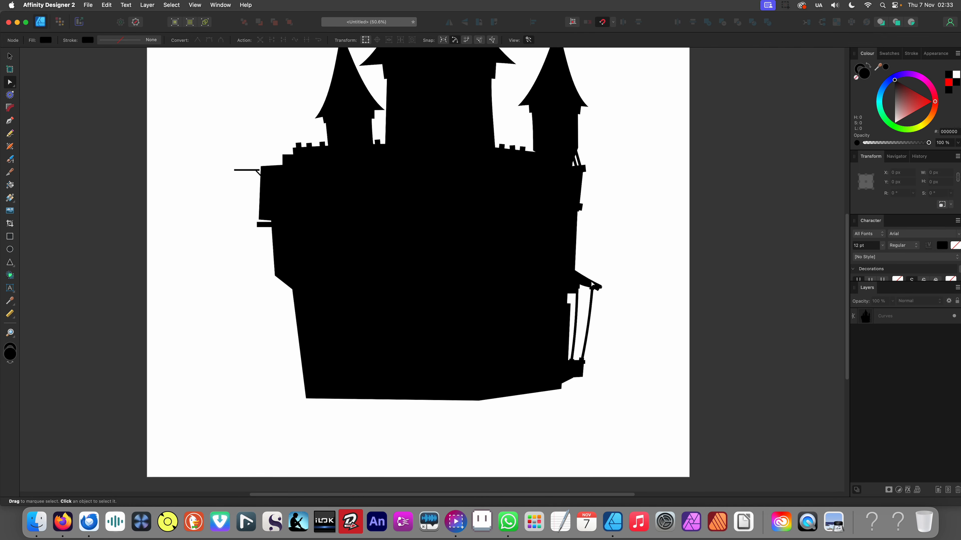
pyautogui.scroll(3, 579, 308)
pyautogui.scroll(-1, 593, 255)
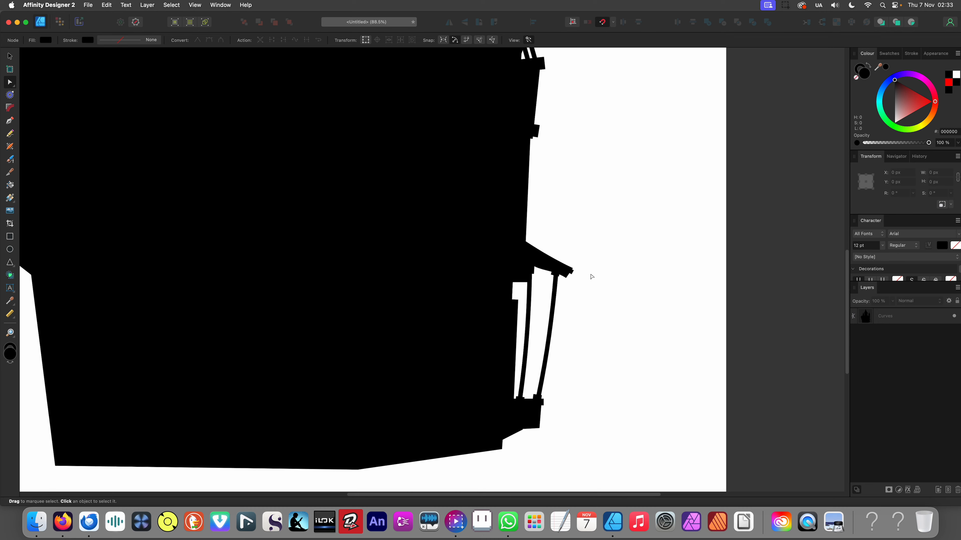
pyautogui.moveTo(604, 243); pyautogui.dragTo(543, 445)
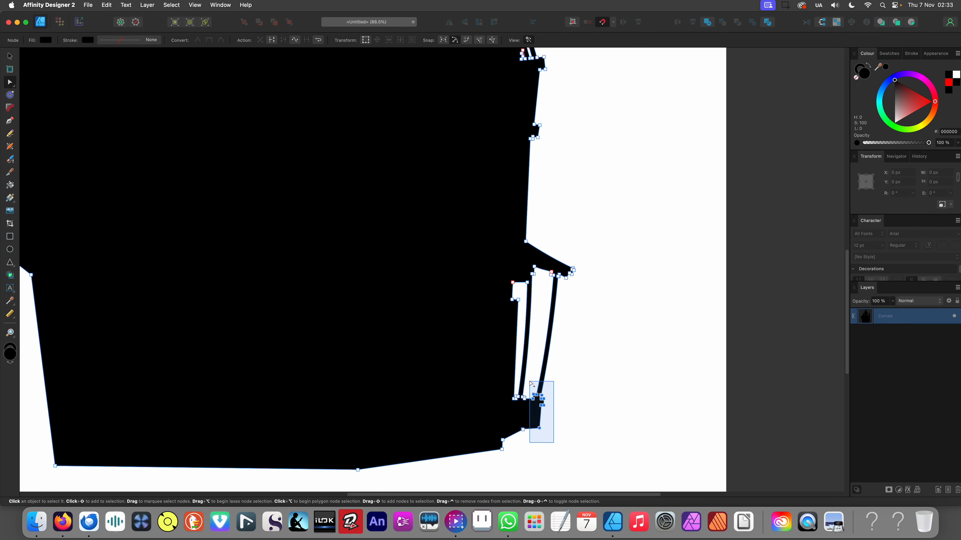
pyautogui.moveTo(529, 382); pyautogui.dragTo(530, 382)
pyautogui.click(582, 277)
pyautogui.scroll(5, 579, 275)
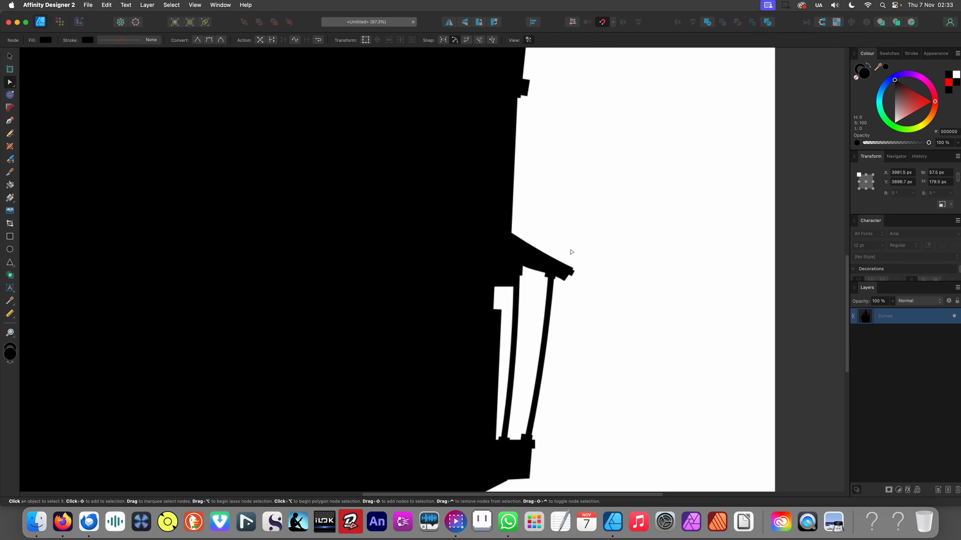
pyautogui.moveTo(651, 157); pyautogui.dragTo(554, 240)
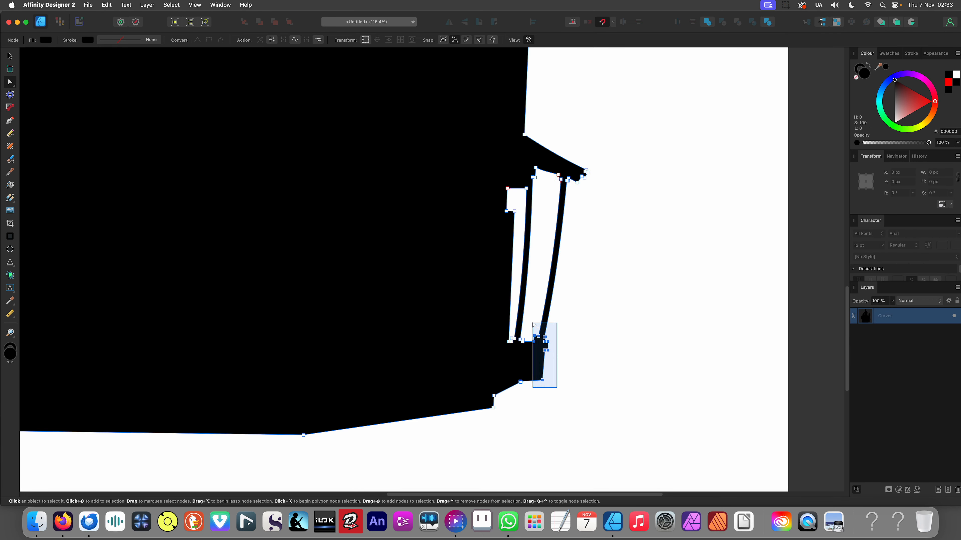
pyautogui.moveTo(532, 322); pyautogui.dragTo(532, 323)
pyautogui.moveTo(635, 163); pyautogui.dragTo(554, 211)
pyautogui.moveTo(541, 381); pyautogui.dragTo(570, 385)
pyautogui.scroll(-10, 541, 344)
pyautogui.click(506, 352)
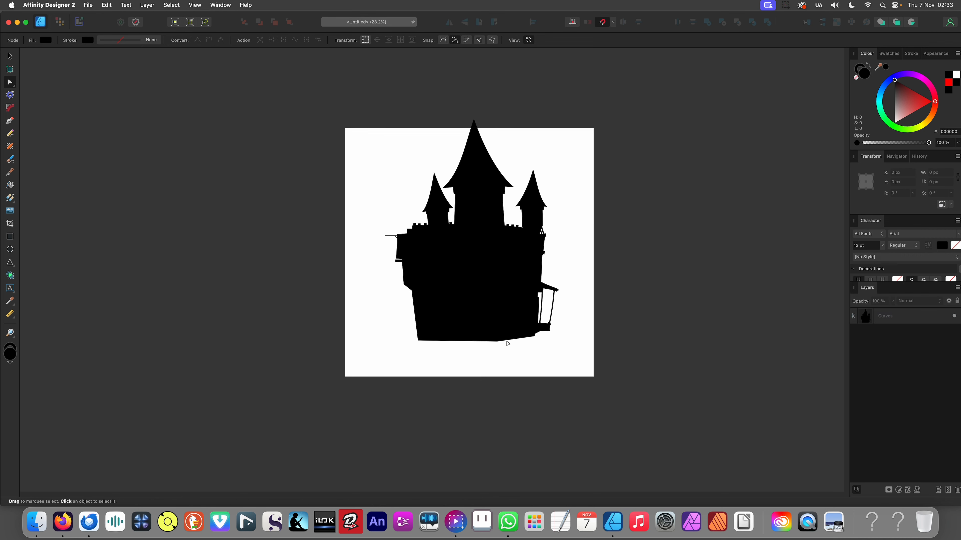
# Round the top corners of the three battlements beside the left tower to a 10.3 px radius with the Corner tool
pyautogui.scroll(1, 513, 347)
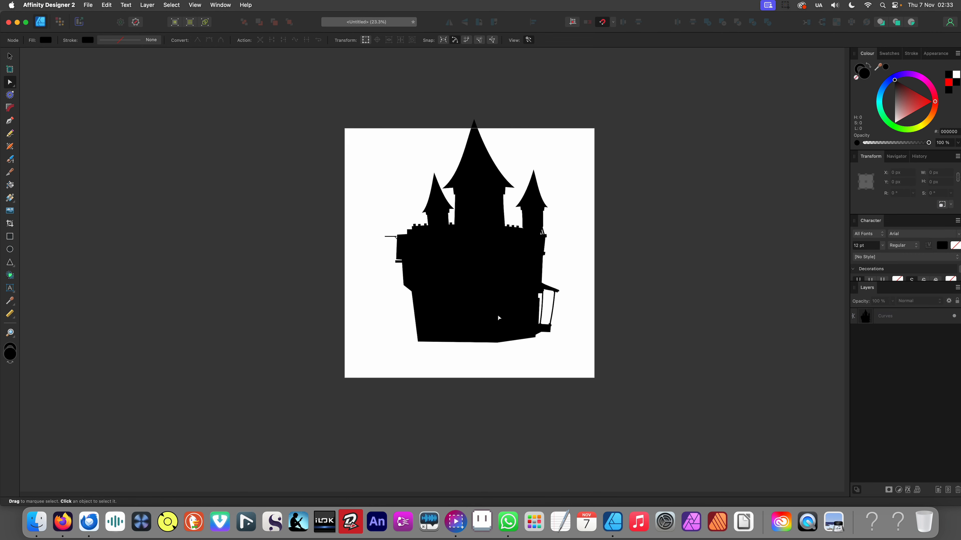
pyautogui.scroll(2, 414, 271)
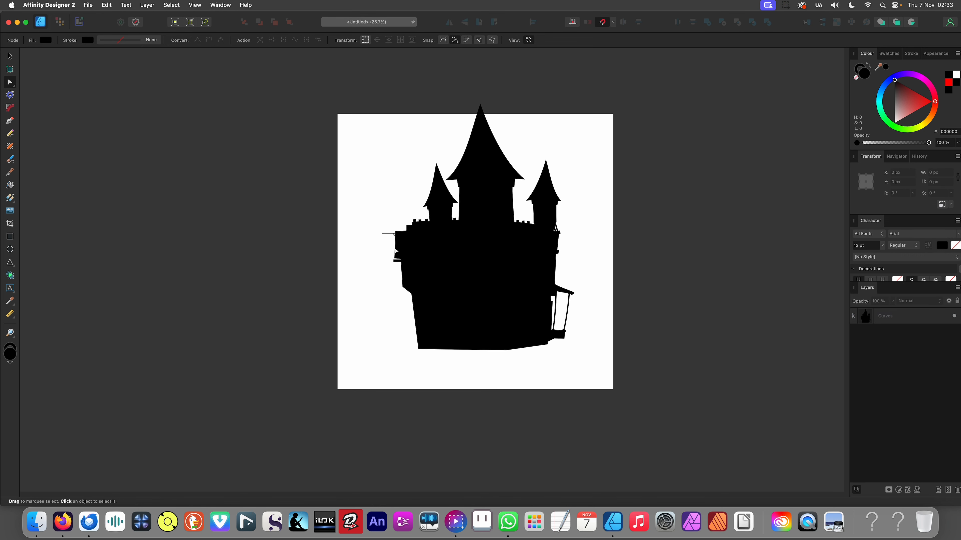
pyautogui.scroll(10, 430, 204)
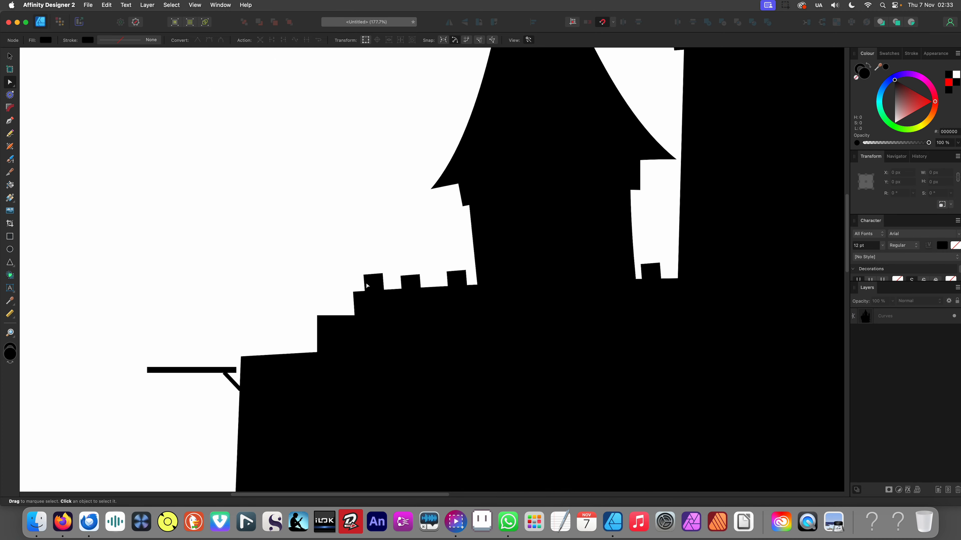
pyautogui.click(370, 282)
pyautogui.moveTo(337, 244); pyautogui.dragTo(467, 276)
pyautogui.scroll(5, 428, 289)
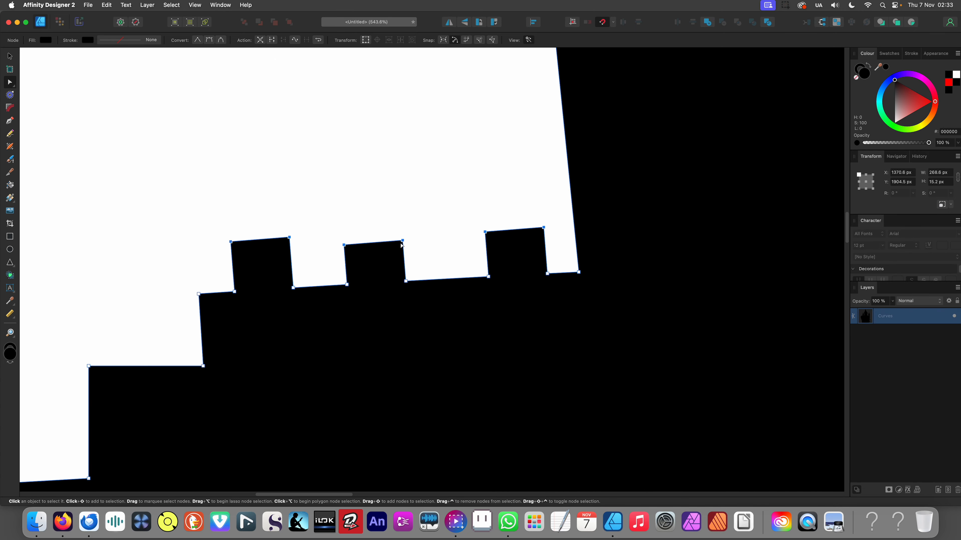
pyautogui.press('c')
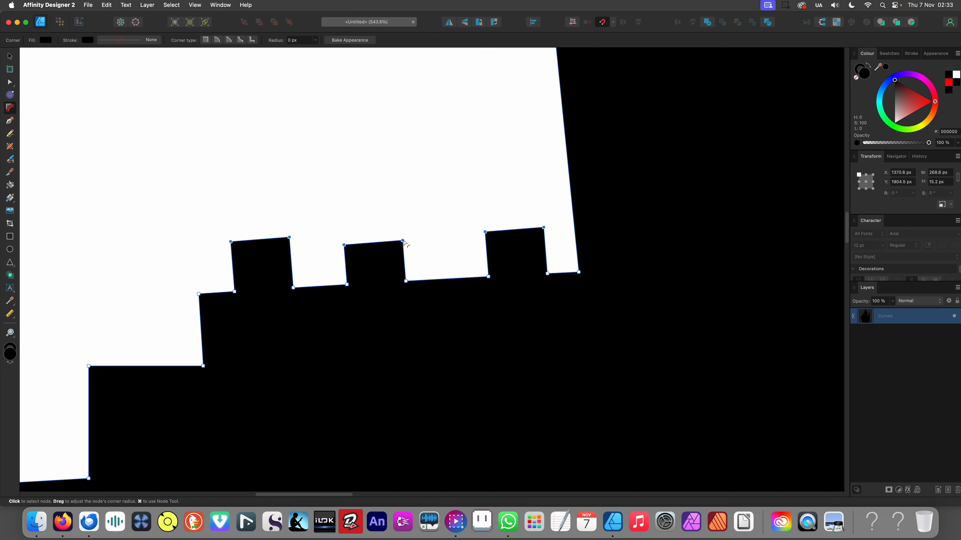
pyautogui.moveTo(401, 246); pyautogui.dragTo(390, 254)
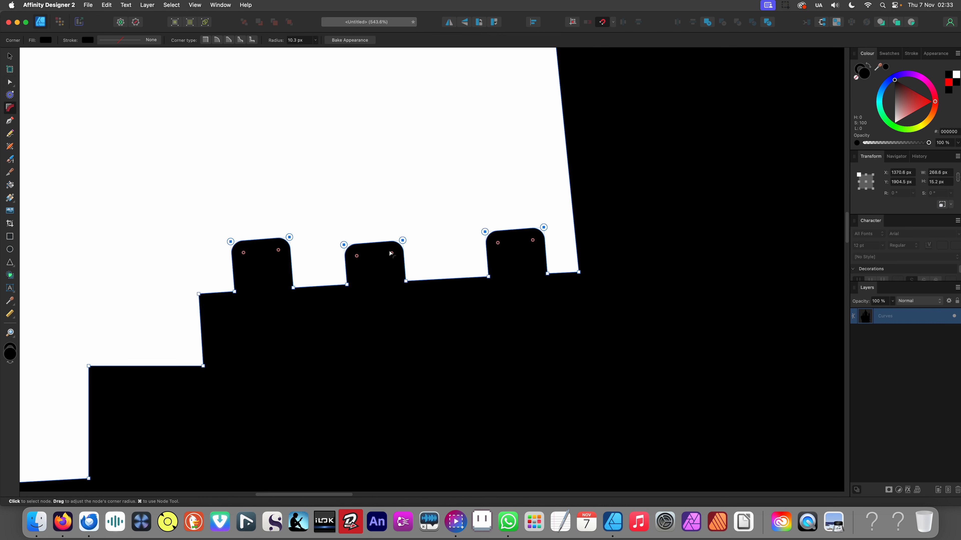
# Round the base corners of the two outermost battlements beside the left tower and the adjoining outer wall corner, the latter to 18.4 px
pyautogui.moveTo(222, 276); pyautogui.dragTo(514, 309)
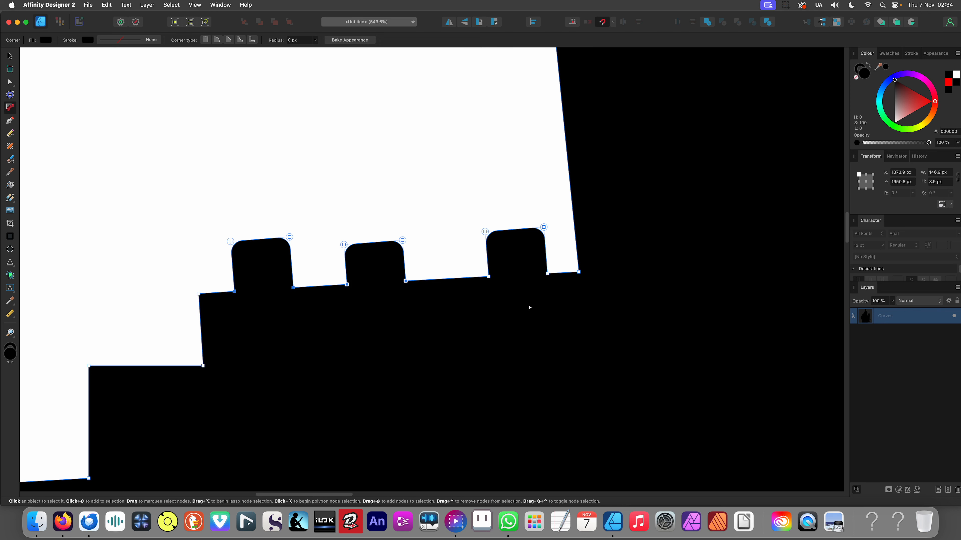
pyautogui.moveTo(597, 295); pyautogui.dragTo(209, 316)
pyautogui.scroll(-15, 502, 275)
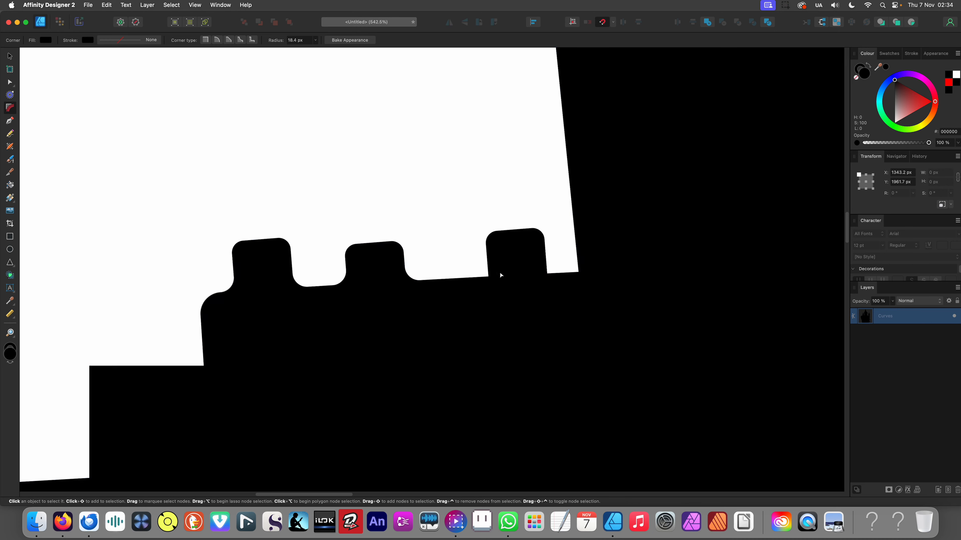
pyautogui.click(329, 246)
pyautogui.scroll(-2, 501, 288)
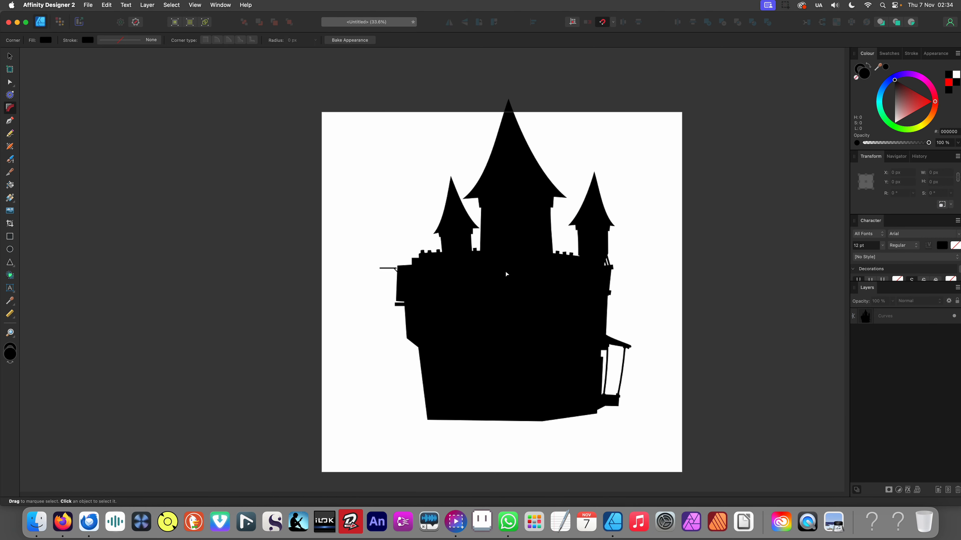
# Round the top and base corners of the single battlement between the left and central towers to a 9.2 px radius
pyautogui.scroll(14, 476, 262)
pyautogui.click(491, 217)
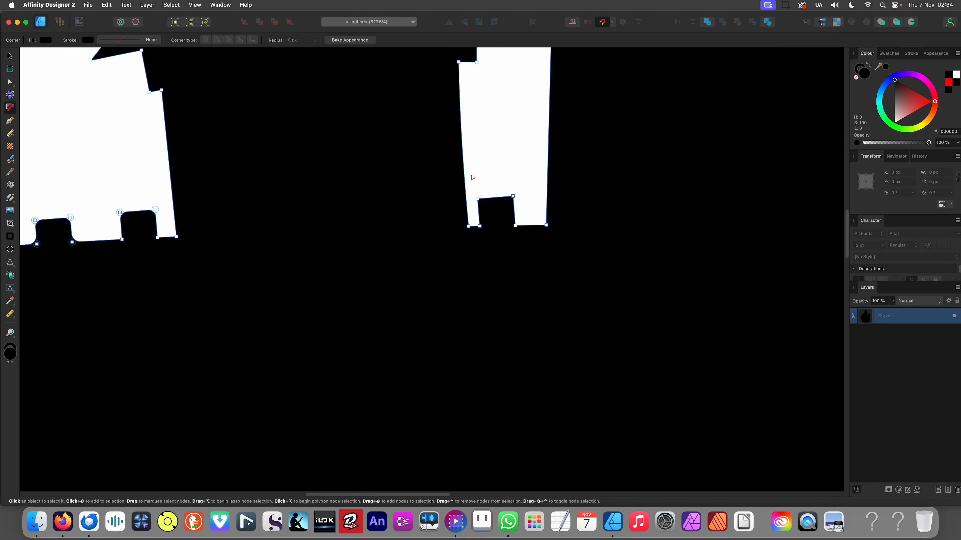
pyautogui.moveTo(481, 195); pyautogui.dragTo(548, 270)
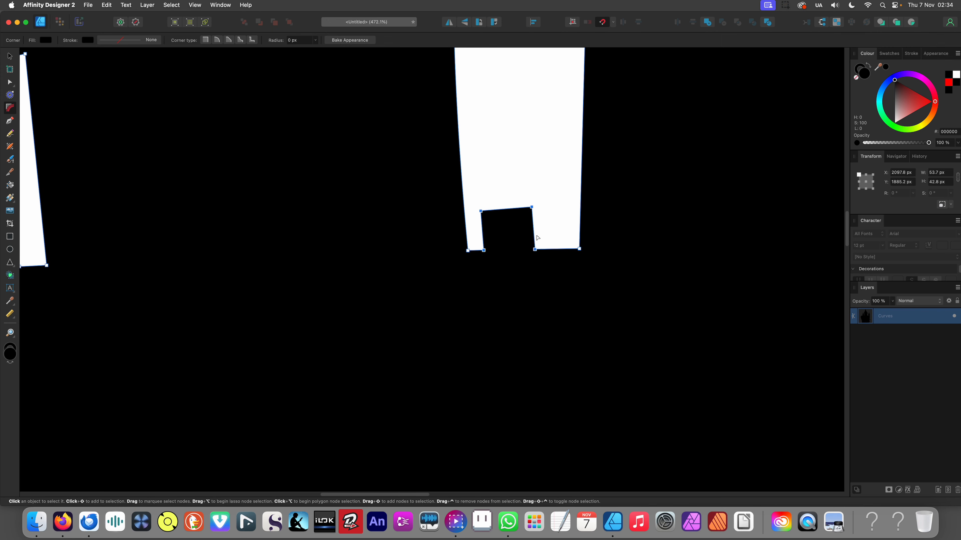
pyautogui.moveTo(534, 207); pyautogui.dragTo(529, 212)
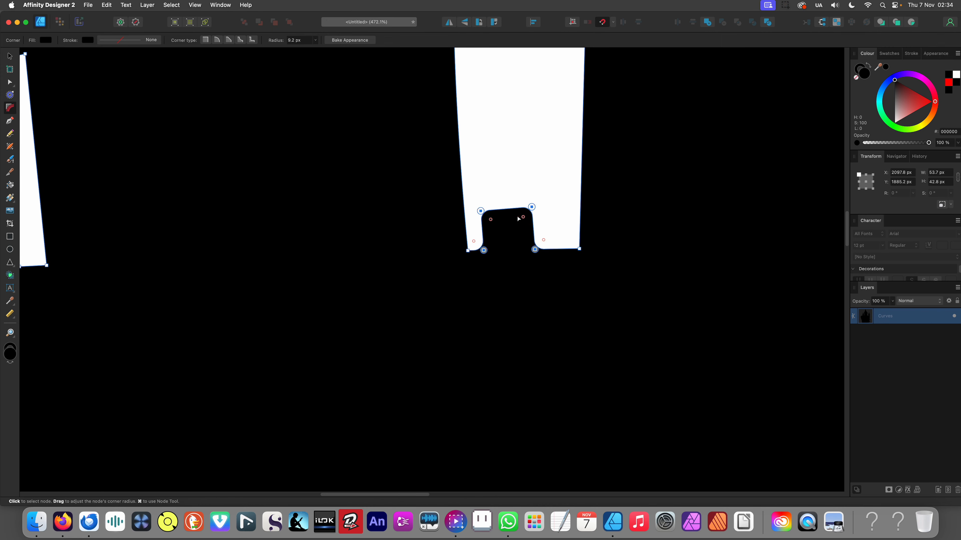
# Round the top and base corners of the three battlements between the central and right towers to a 10.4 px radius
pyautogui.scroll(-10, 518, 219)
pyautogui.scroll(8, 246, 299)
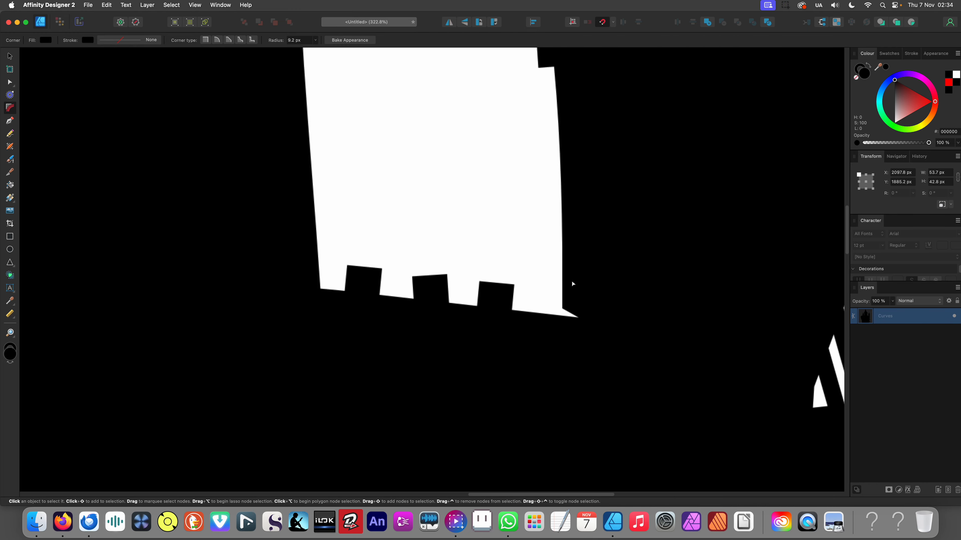
pyautogui.moveTo(341, 242); pyautogui.dragTo(508, 293)
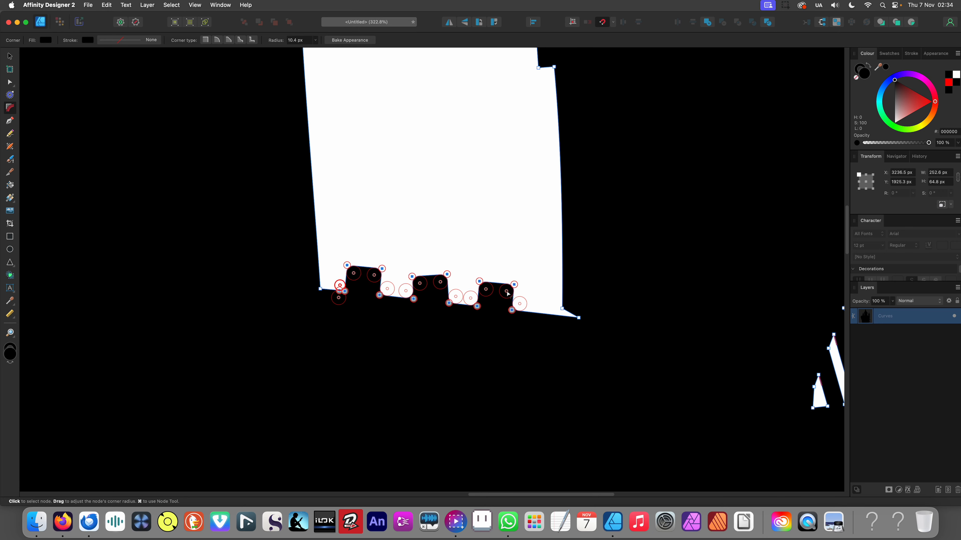
pyautogui.scroll(-12, 487, 260)
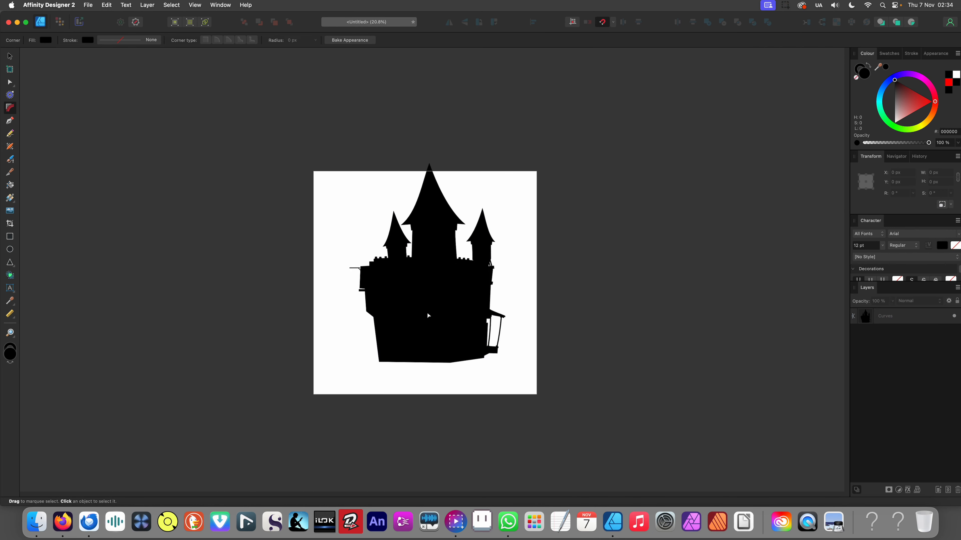
# Convert the castle silhouette to curves so its rounded corners become regular outline, and deselect it
pyautogui.scroll(4, 427, 313)
pyautogui.rightClick(451, 283)
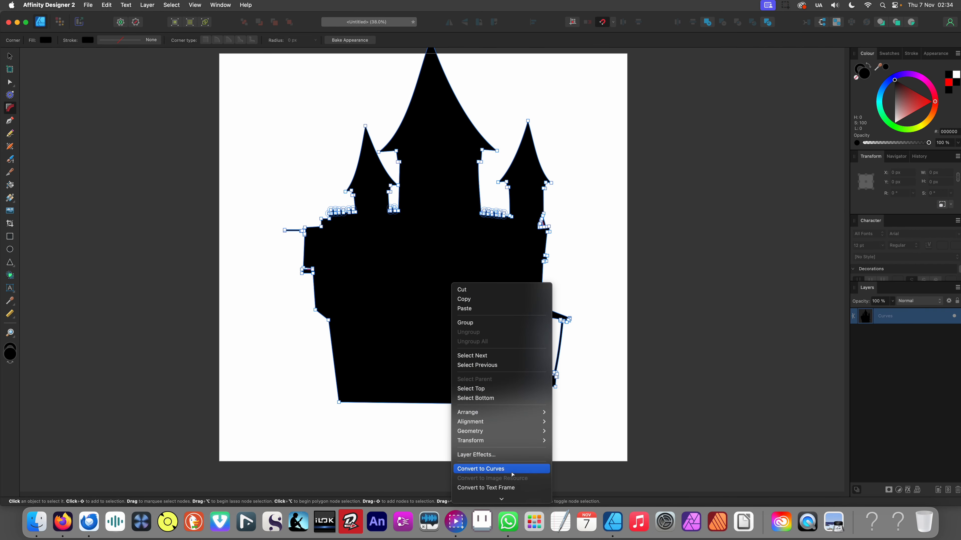
pyautogui.click(488, 469)
pyautogui.click(261, 333)
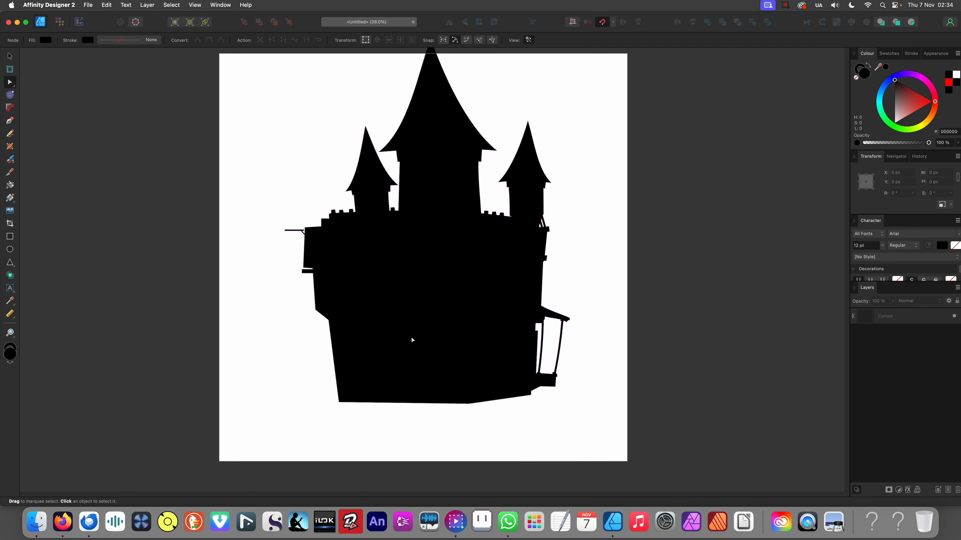
pyautogui.press('v')
pyautogui.click(422, 346)
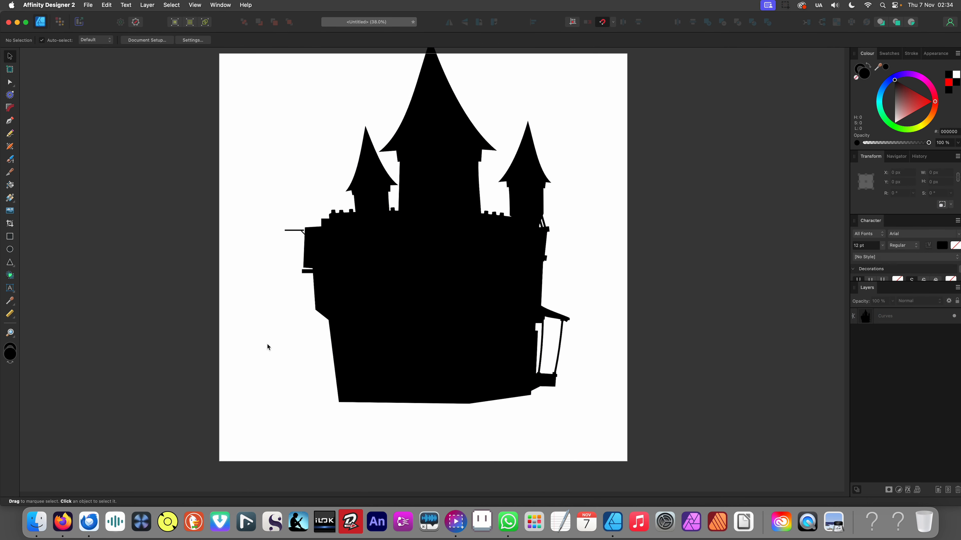
# Save the document as Test in the Giant_Beetle_Fight folder
pyautogui.scroll(3, 351, 317)
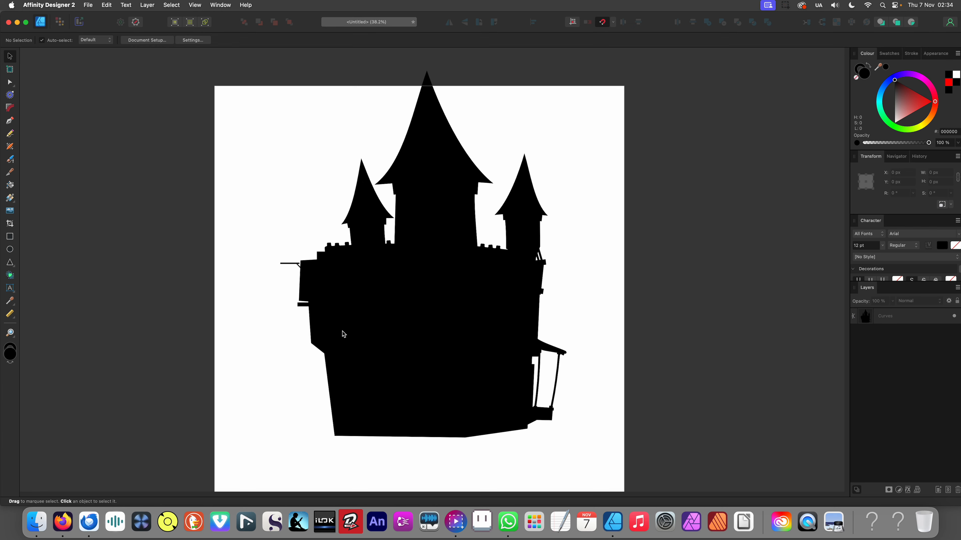
pyautogui.press('super+s')
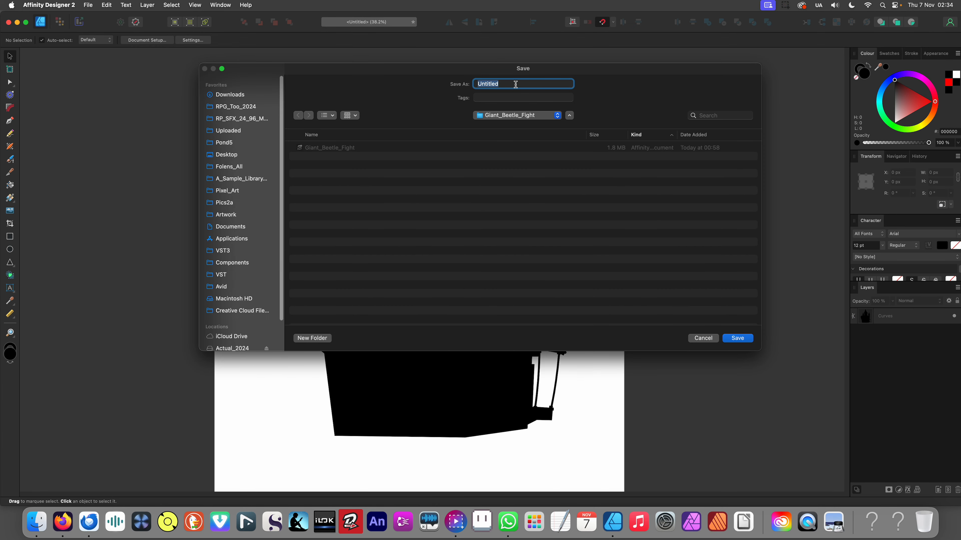
pyautogui.write('Test')
pyautogui.click(730, 339)
# Draw a closed, stepped extension about 630 px wide and 1174 px tall overlapping the castle's lower left wall with the Pen tool
pyautogui.scroll(-2, 585, 327)
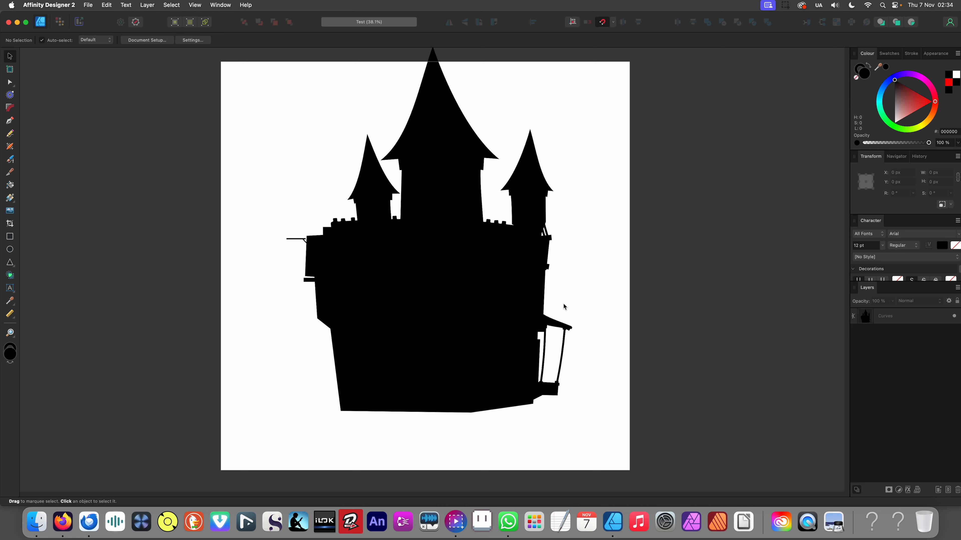
pyautogui.scroll(-2, 569, 297)
pyautogui.scroll(5, 311, 305)
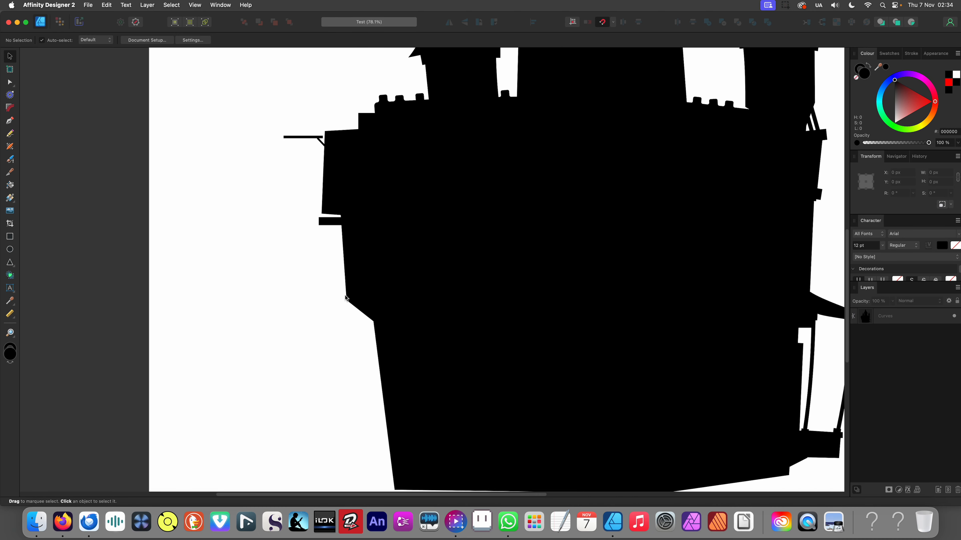
pyautogui.scroll(-3, 346, 298)
pyautogui.scroll(2, 348, 243)
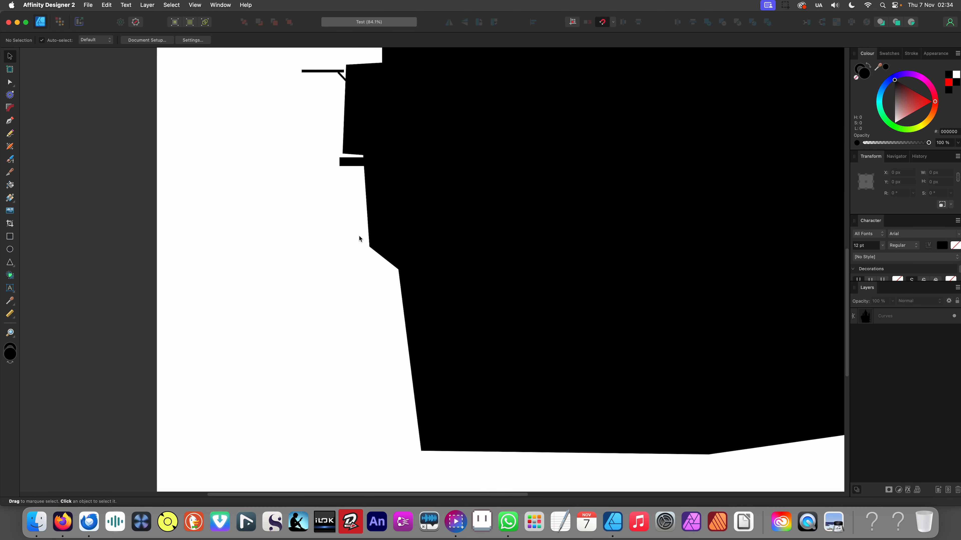
pyautogui.press('p')
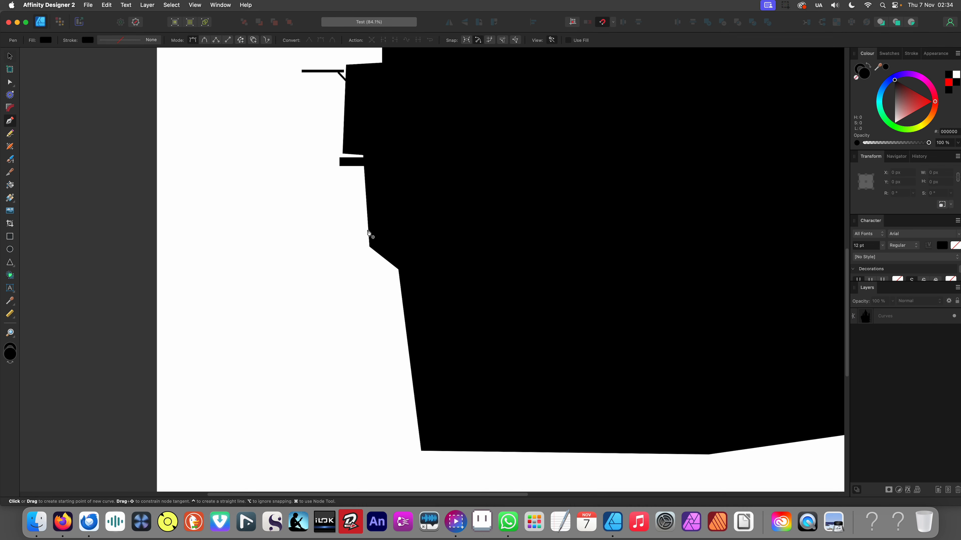
pyautogui.click(373, 229)
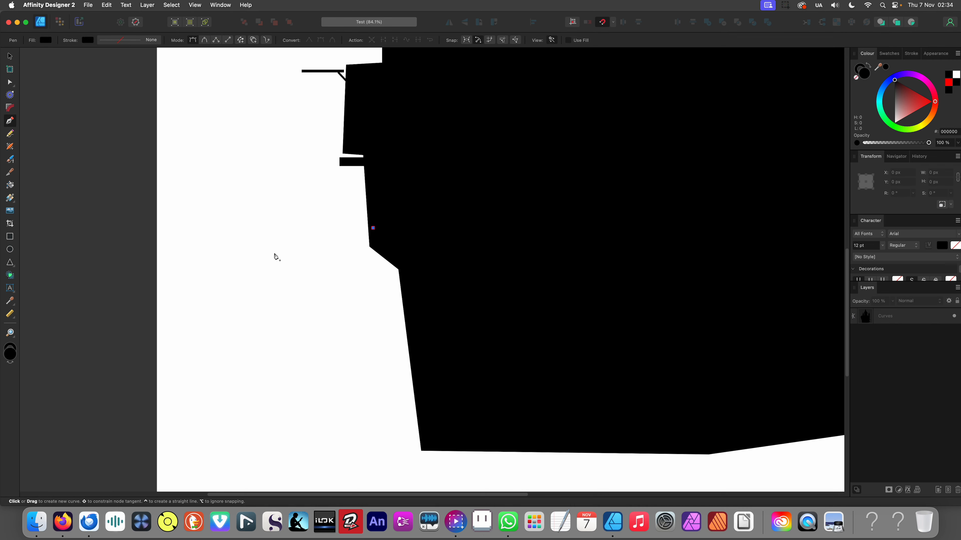
pyautogui.click(329, 246)
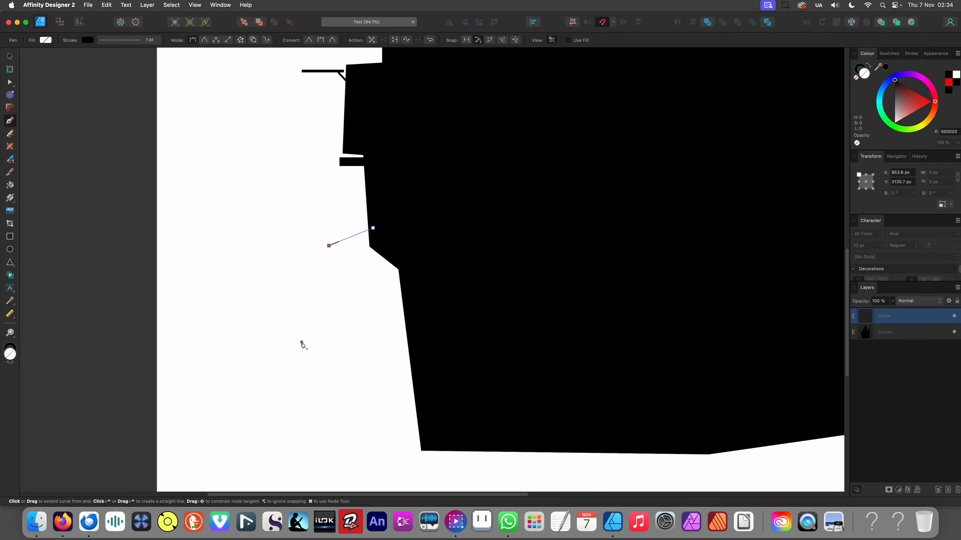
pyautogui.click(309, 340)
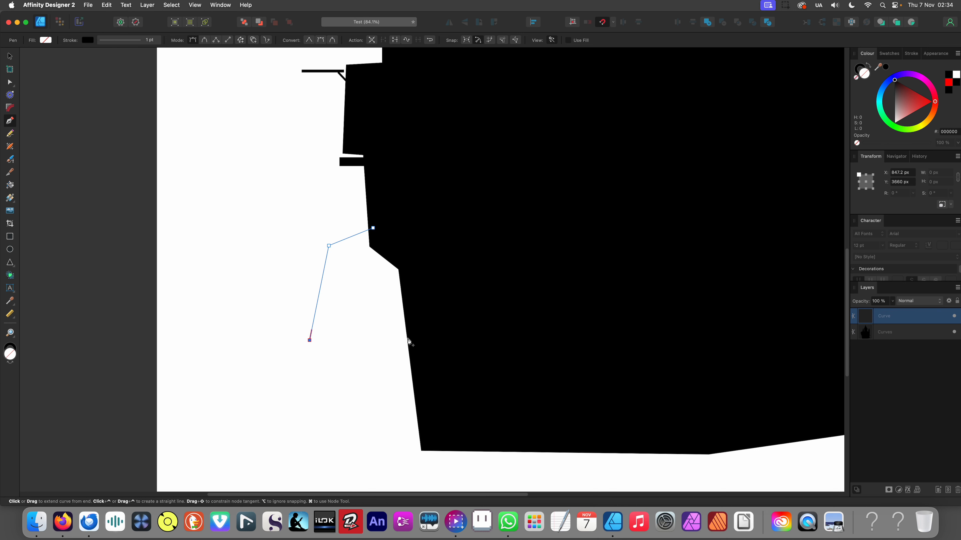
pyautogui.click(338, 340)
pyautogui.click(363, 424)
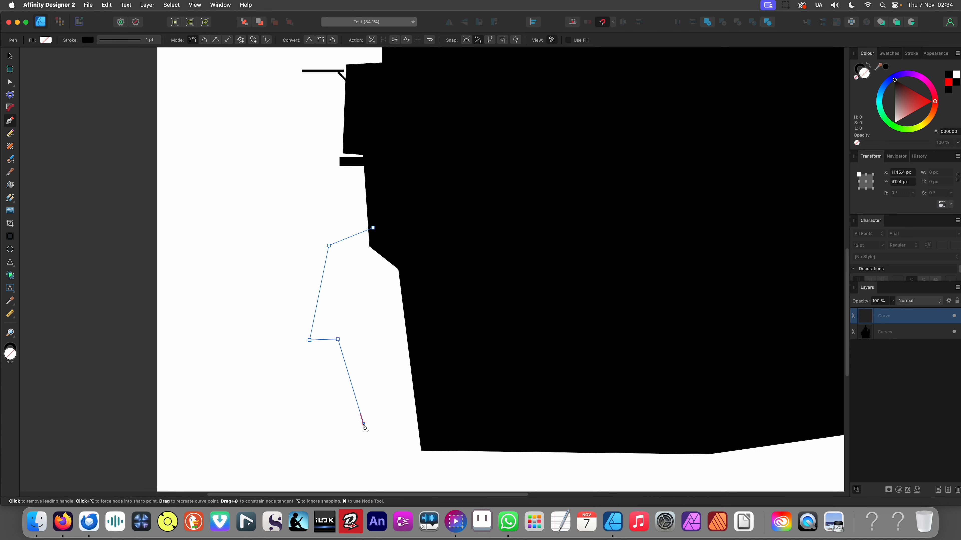
pyautogui.click(380, 427)
pyautogui.click(388, 439)
pyautogui.click(424, 439)
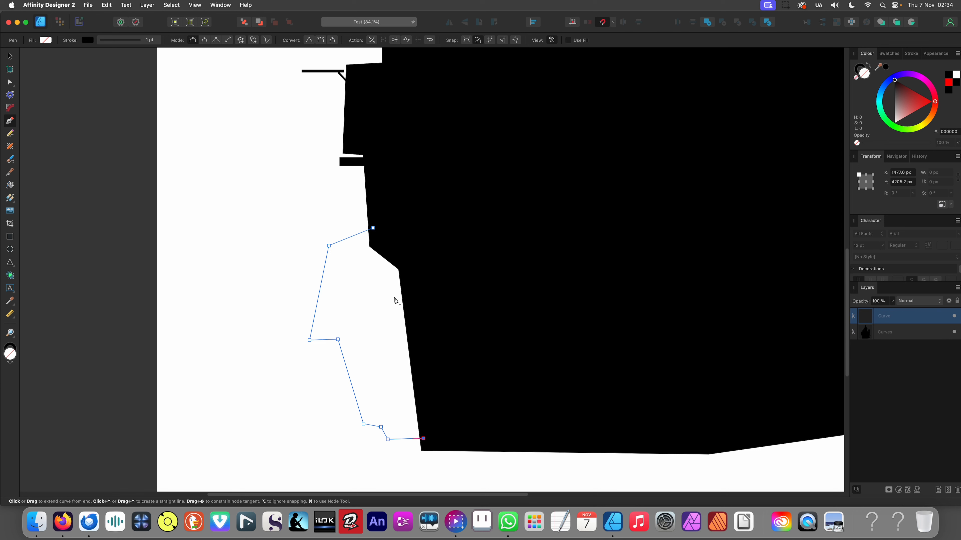
pyautogui.click(420, 276)
pyautogui.click(373, 228)
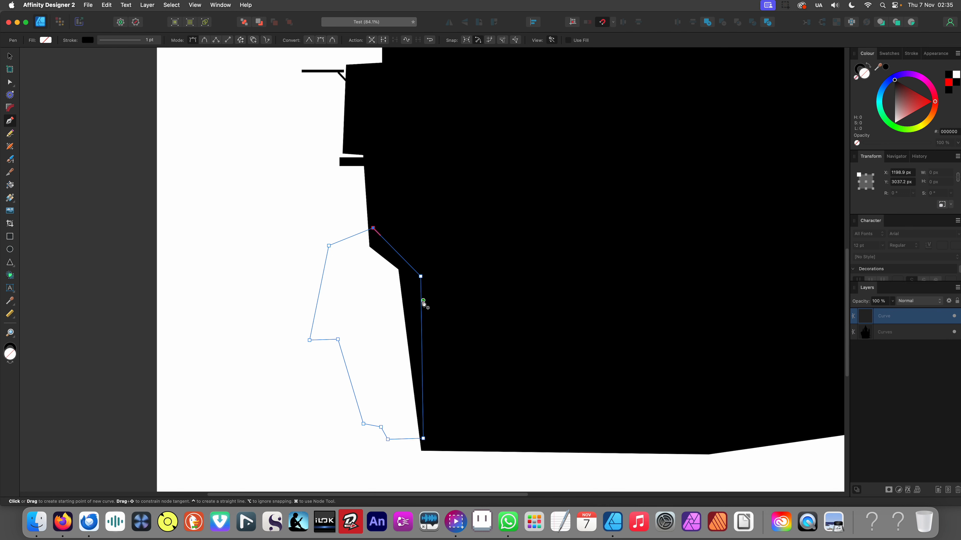
# Fill the new wall extension with black to match the castle, and deselect it
pyautogui.press('i')
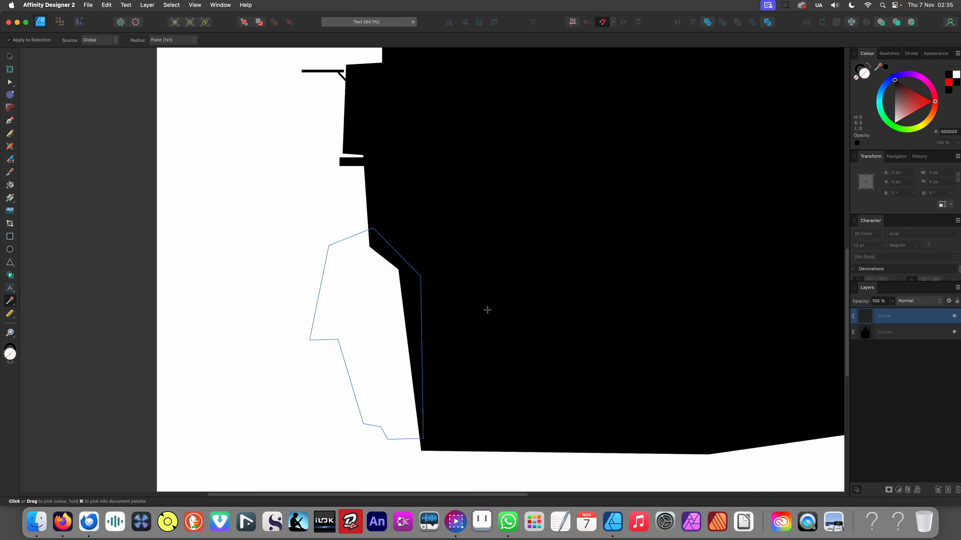
pyautogui.press('v')
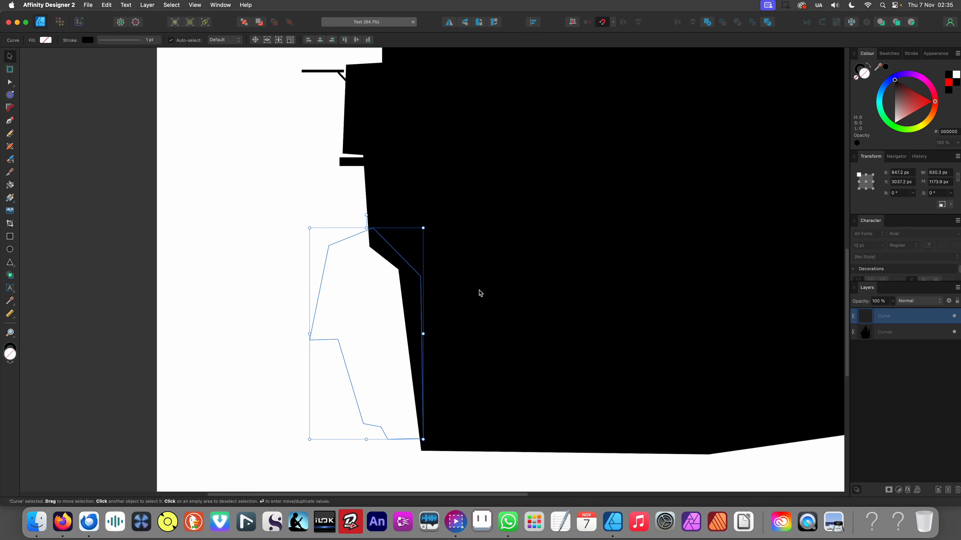
pyautogui.hotkey('shift', 'x')
pyautogui.press('super+0')
pyautogui.click(324, 385)
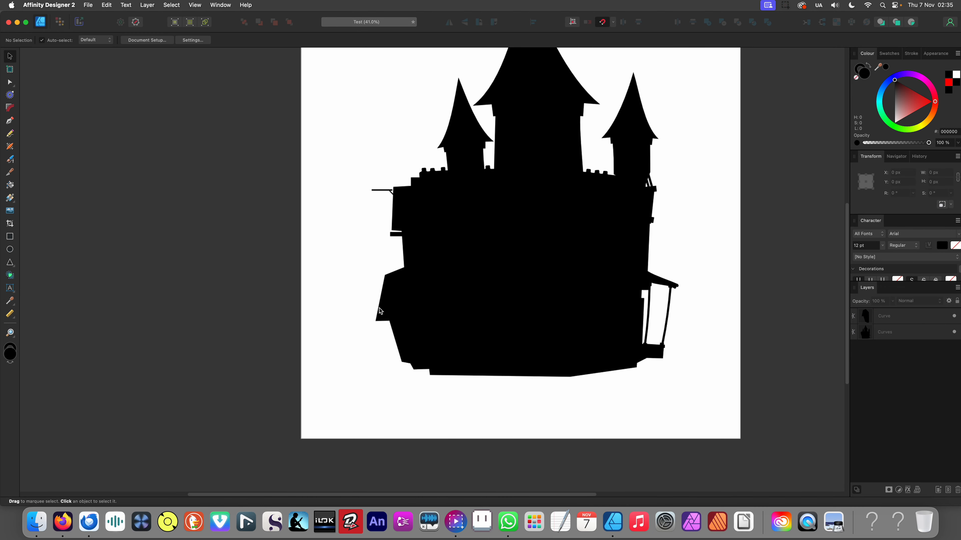
# Stretch the wall extension upward to a height of about 1341 px, keeping its base in place
pyautogui.scroll(5, 407, 282)
pyautogui.click(392, 286)
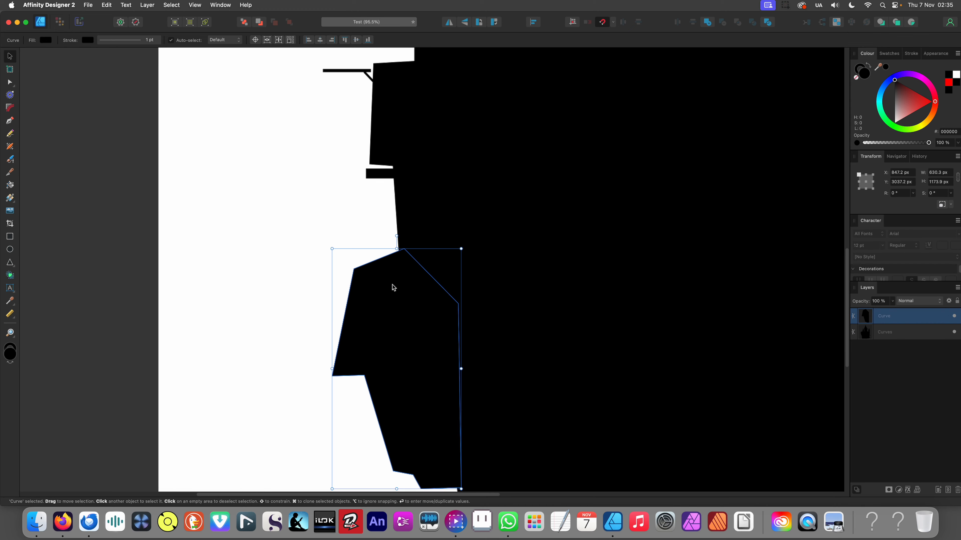
pyautogui.moveTo(394, 249); pyautogui.dragTo(395, 206)
pyautogui.press('super+0')
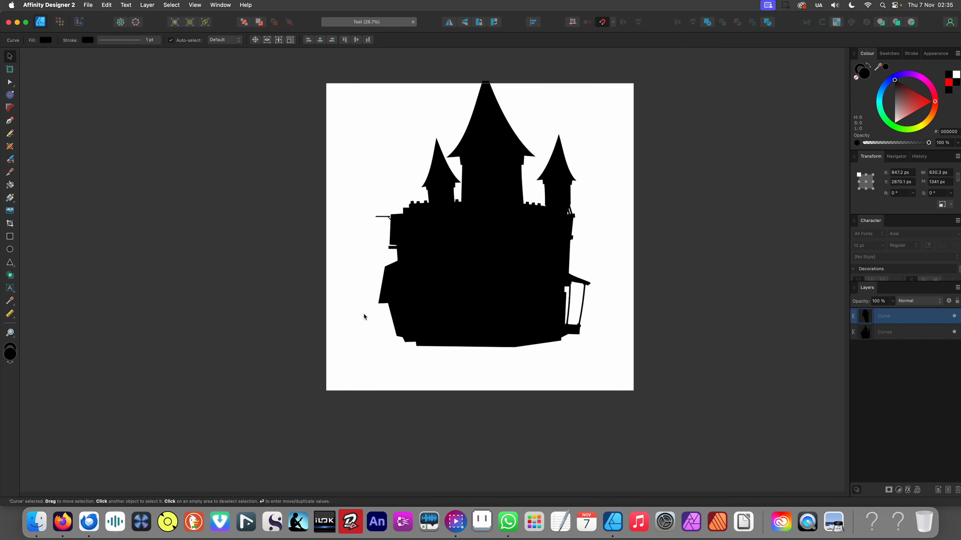
# Move the wall extension clear of the castle's left wall, to about X 468.3 px, Y 2868.5 px
pyautogui.click(365, 322)
pyautogui.scroll(2, 440, 363)
pyautogui.scroll(3, 413, 314)
pyautogui.moveTo(410, 320); pyautogui.dragTo(335, 315)
pyautogui.click(501, 375)
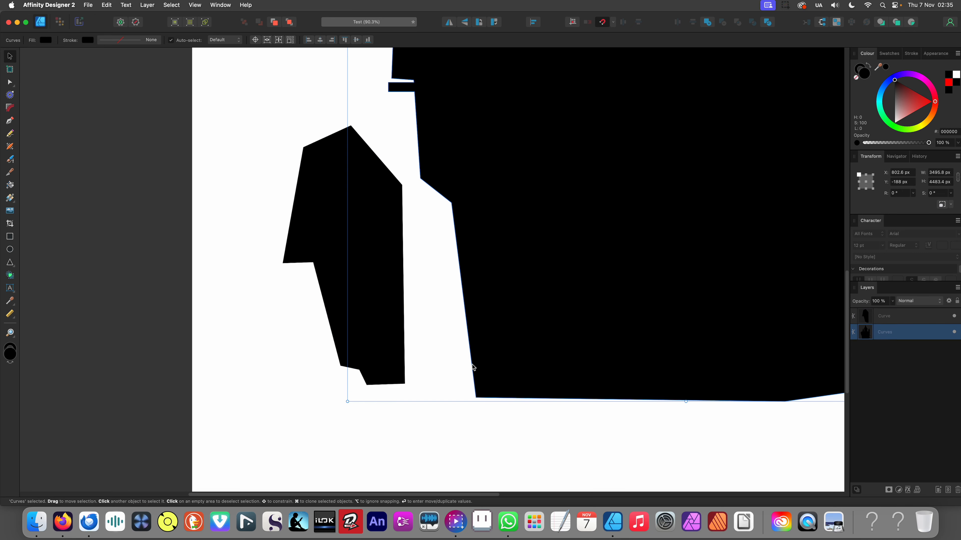
# Place the wall extension against the castle's lower left wall at about X 838.4 px, Y 2889.6 px, and deselect it
pyautogui.click(330, 313)
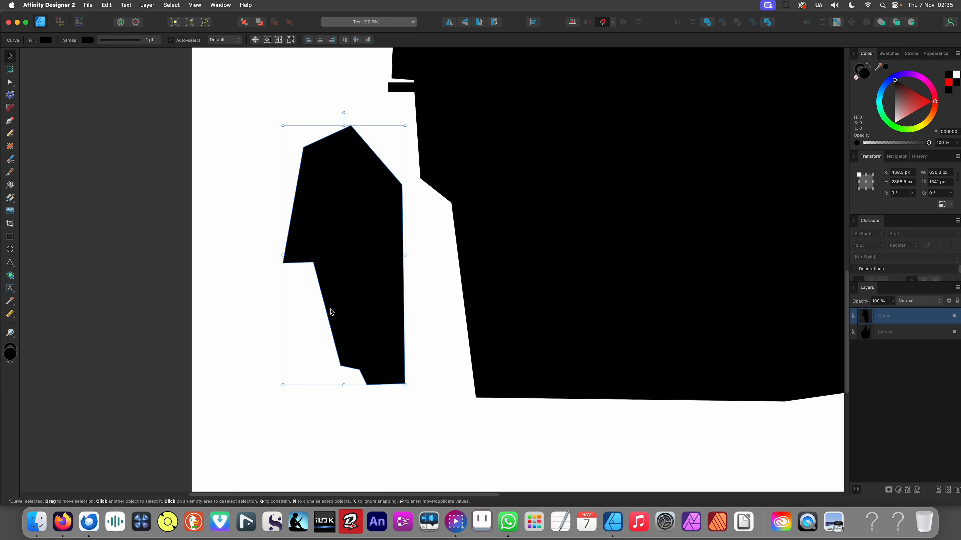
pyautogui.moveTo(330, 314); pyautogui.dragTo(416, 317)
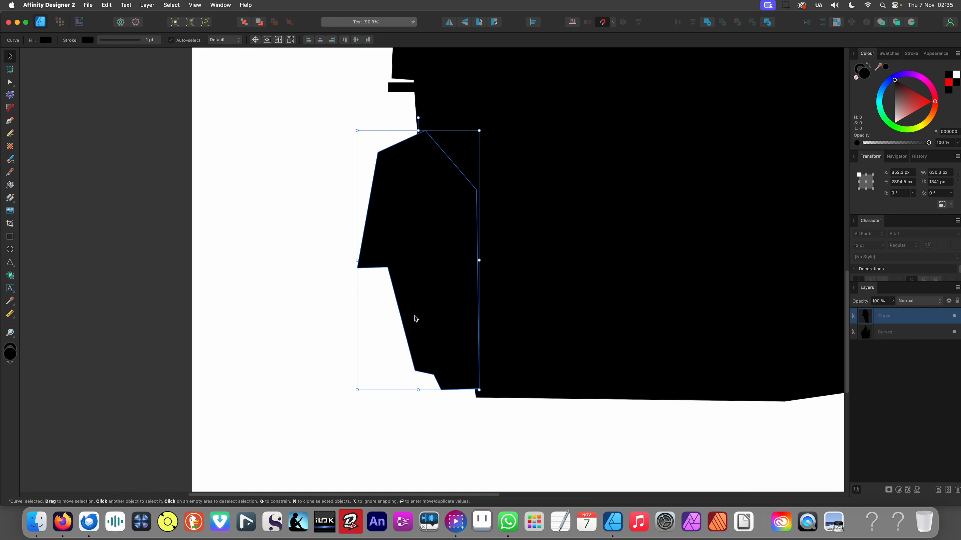
pyautogui.click(420, 402)
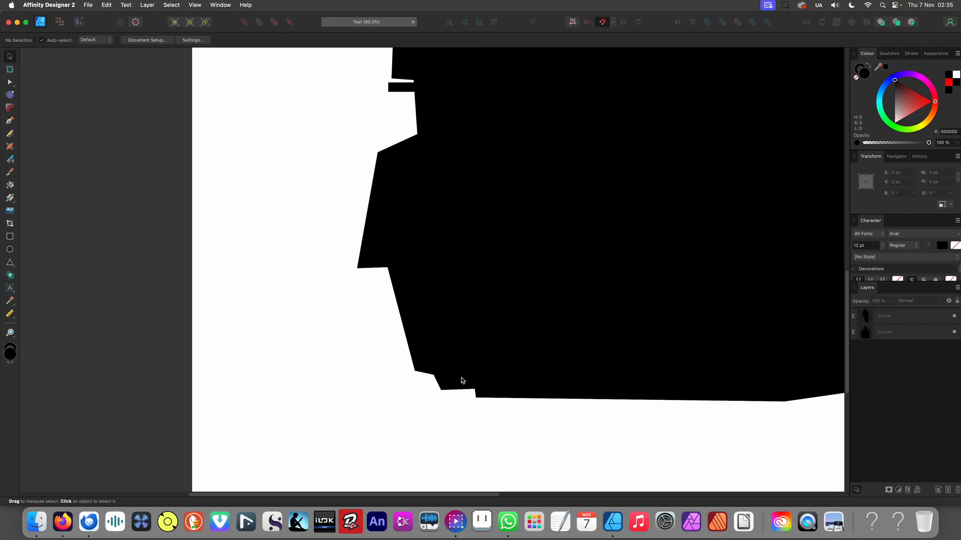
pyautogui.moveTo(445, 376)
pyautogui.mouseDown()
pyautogui.moveTo(432, 376)
pyautogui.moveTo(443, 376)
pyautogui.mouseUp()
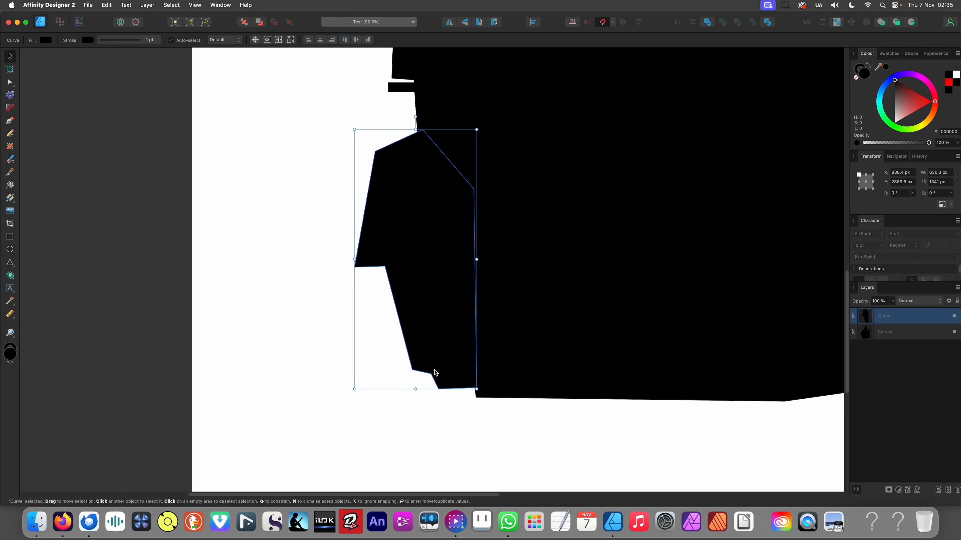
pyautogui.scroll(-7, 367, 310)
pyautogui.click(340, 343)
pyautogui.scroll(2, 348, 324)
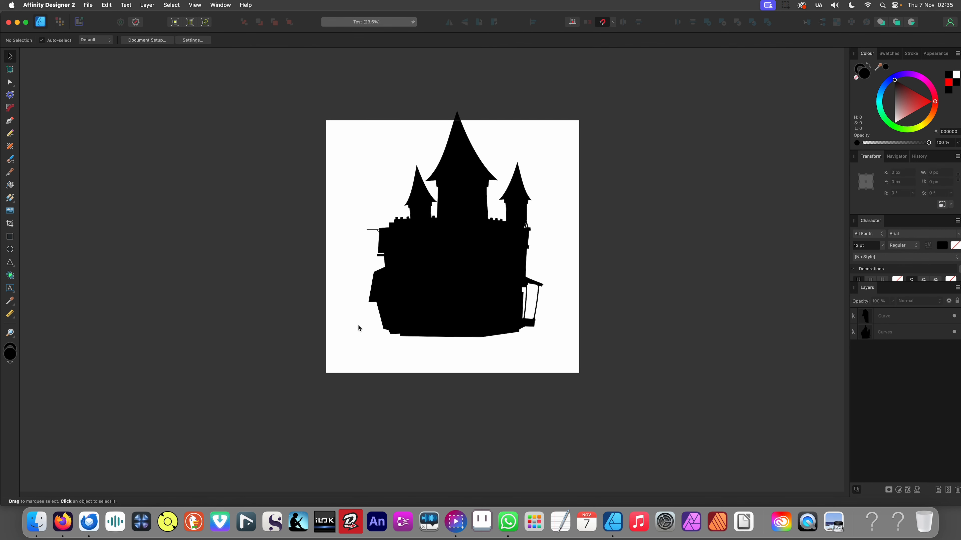
# Raise the outer upper corner of the lower left wall extension until its top edge is almost level, and deselect it
pyautogui.scroll(2, 392, 282)
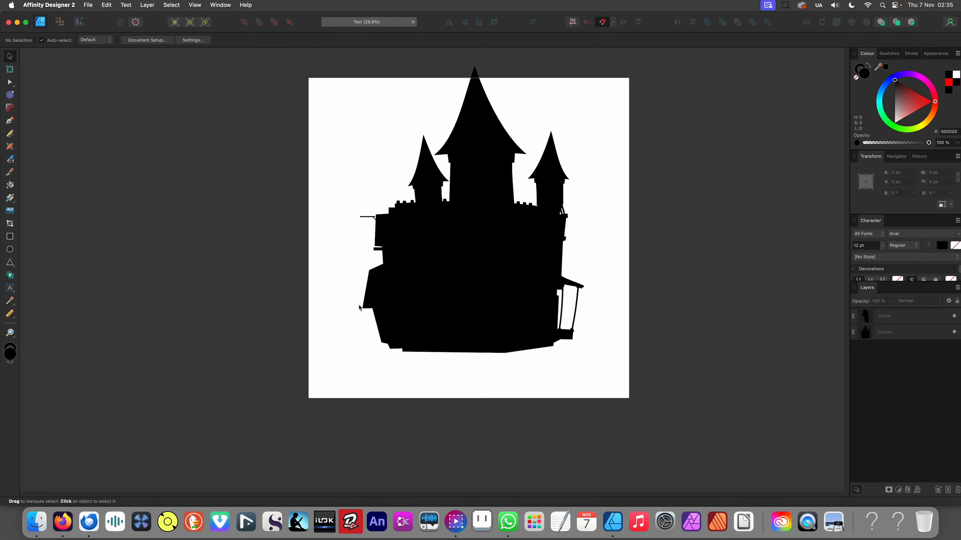
pyautogui.scroll(1, 373, 326)
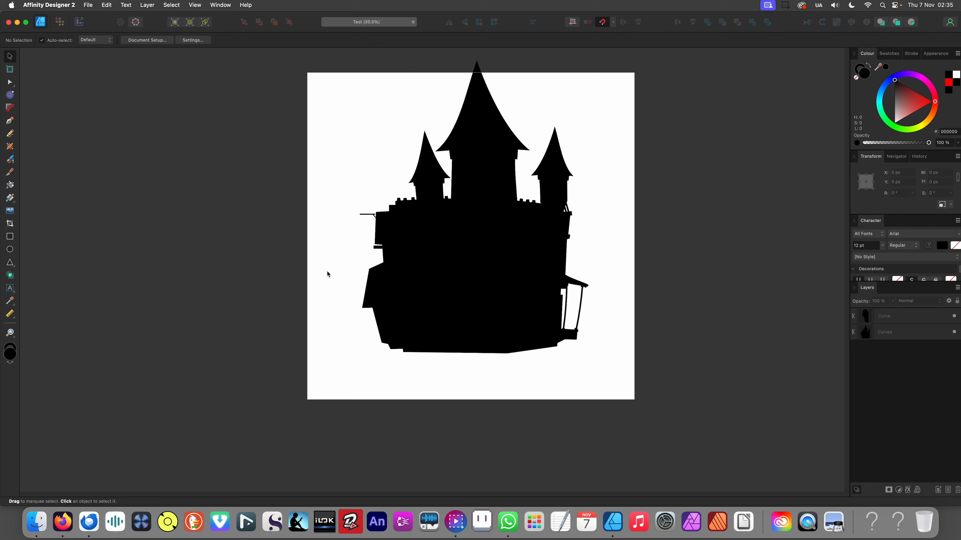
pyautogui.scroll(6, 363, 292)
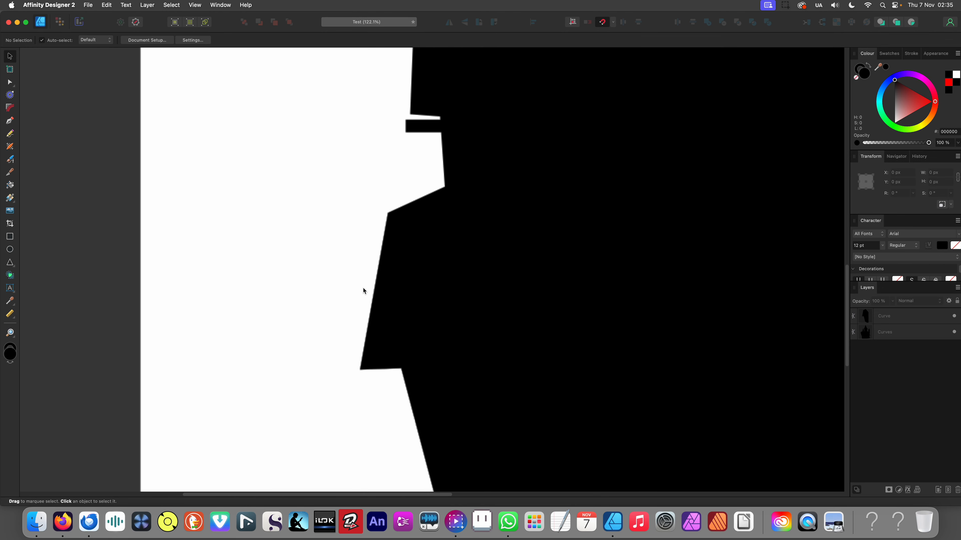
pyautogui.doubleClick(392, 266)
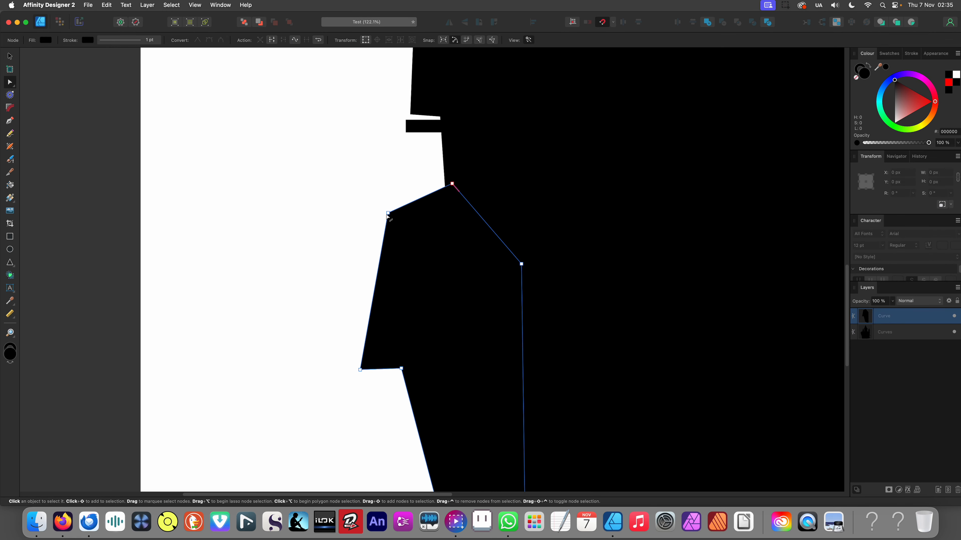
pyautogui.moveTo(387, 213); pyautogui.dragTo(382, 177)
pyautogui.scroll(-8, 390, 244)
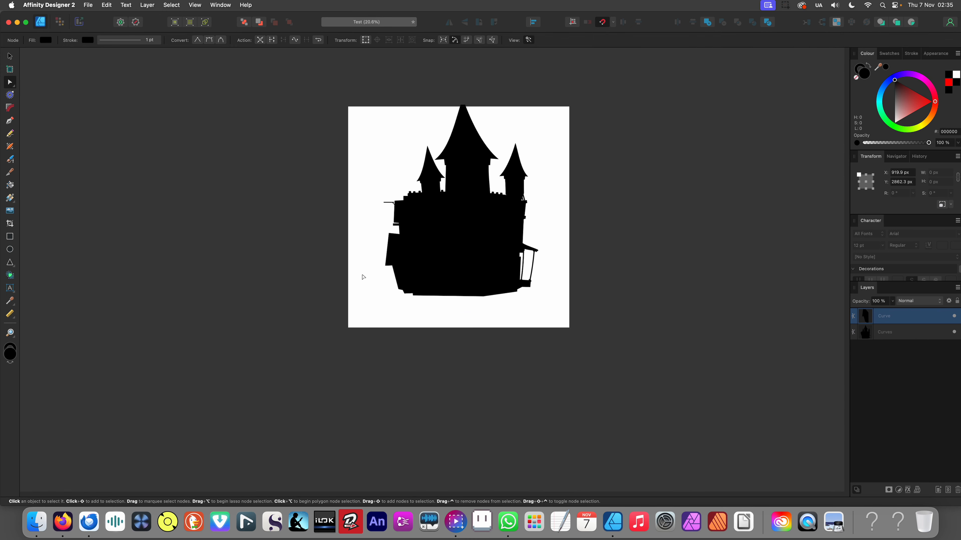
pyautogui.click(363, 277)
# Draw a thin four-sided ledge with the Pen tool just under the wall extension's base, protruding slightly beyond its outer edge
pyautogui.scroll(4, 383, 271)
pyautogui.scroll(6, 385, 271)
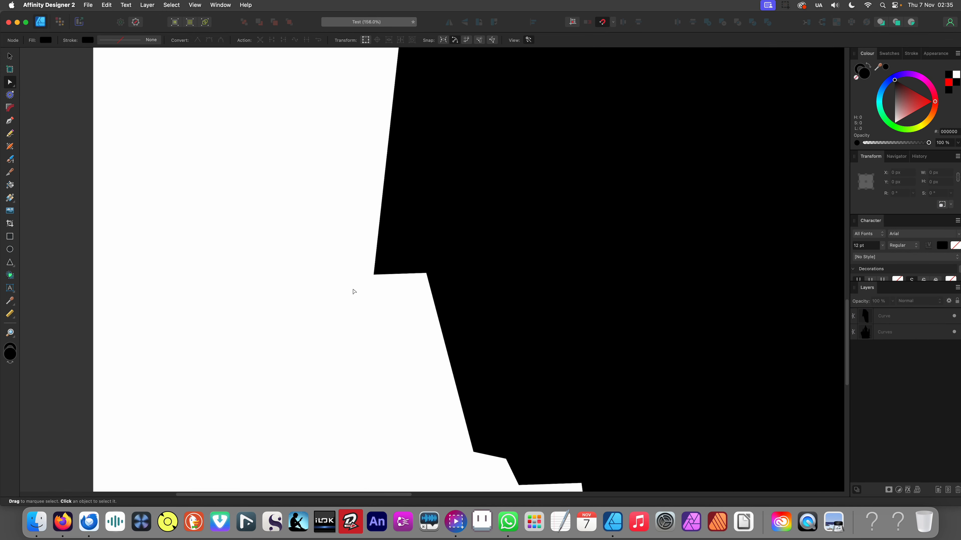
pyautogui.press('p')
pyautogui.click(438, 276)
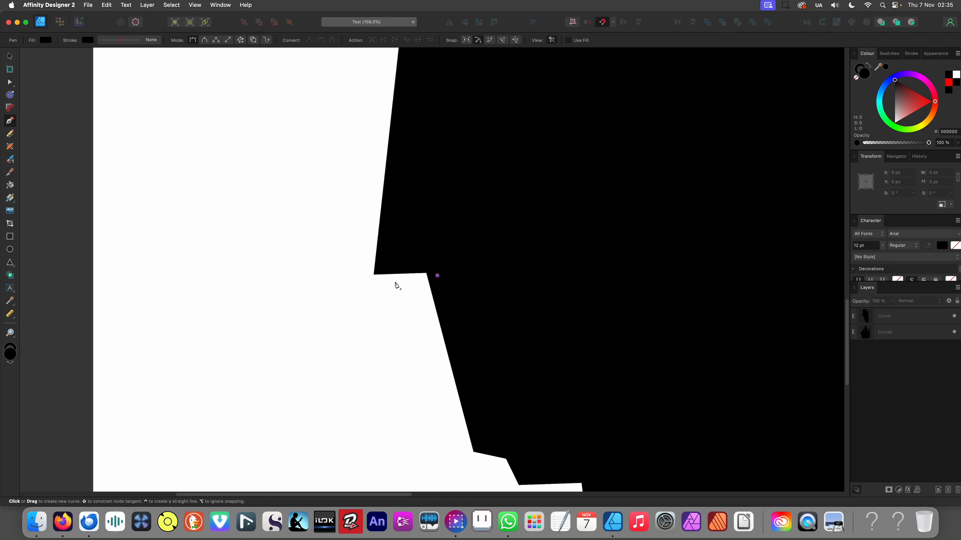
pyautogui.click(365, 279)
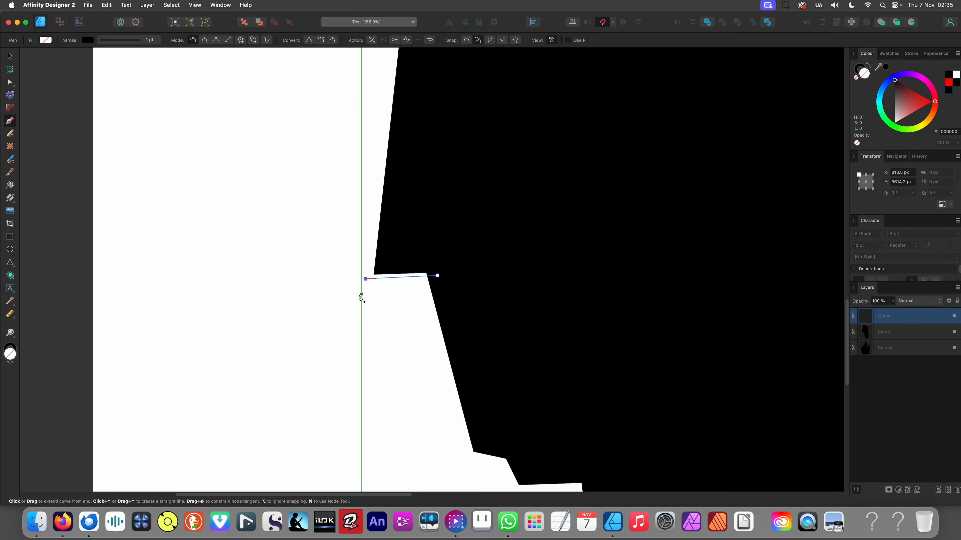
pyautogui.click(361, 299)
pyautogui.click(408, 295)
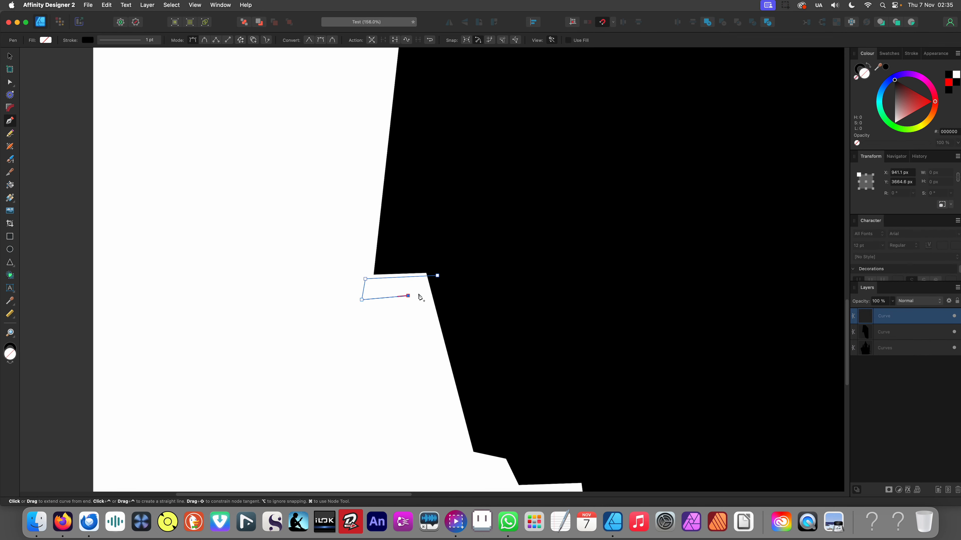
pyautogui.click(437, 276)
# Fill the new ledge with the black sampled from the castle, and deselect it
pyautogui.press('i')
pyautogui.click(465, 230)
pyautogui.scroll(-6, 399, 286)
pyautogui.scroll(-4, 390, 301)
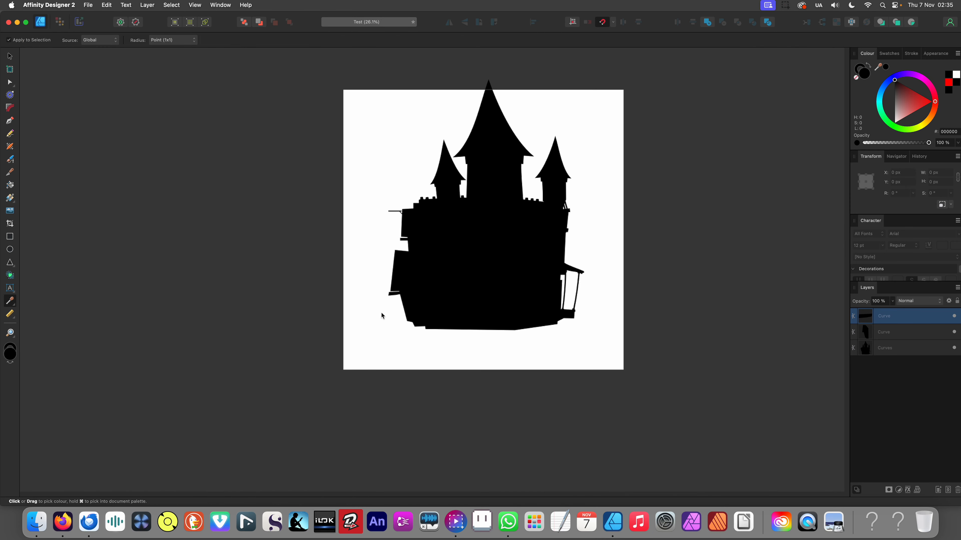
pyautogui.press('p')
pyautogui.scroll(2, 380, 313)
pyautogui.press('v')
pyautogui.click(368, 338)
pyautogui.scroll(8, 393, 310)
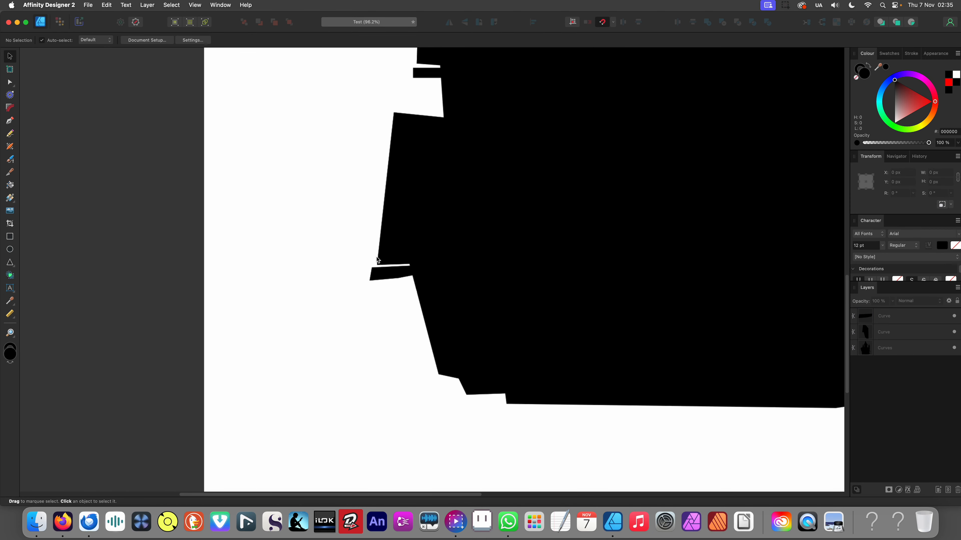
pyautogui.press('a')
pyautogui.click(395, 296)
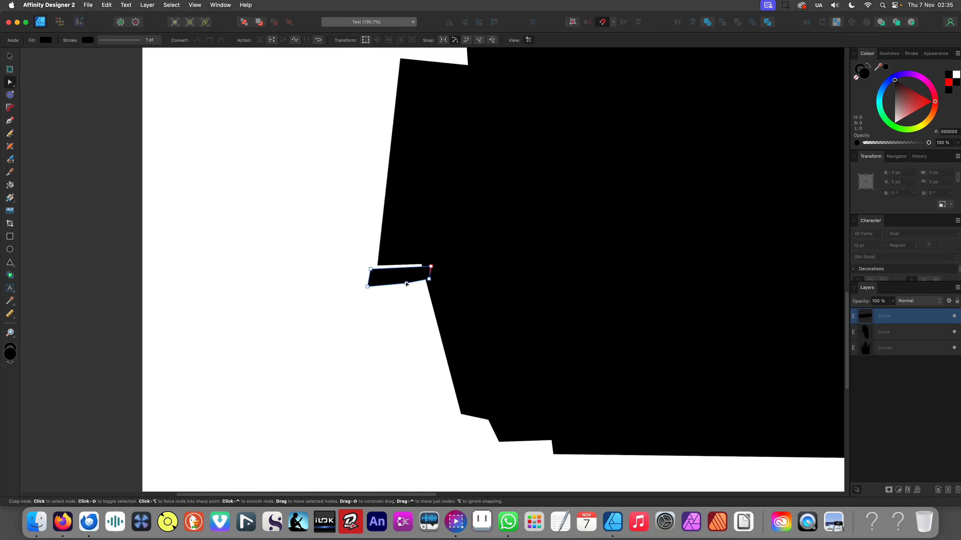
pyautogui.moveTo(398, 279)
pyautogui.mouseDown()
pyautogui.moveTo(422, 295)
pyautogui.moveTo(446, 277)
pyautogui.moveTo(350, 318)
pyautogui.mouseUp()
pyautogui.press('Delete')
pyautogui.scroll(-6, 445, 272)
pyautogui.scroll(-3, 435, 278)
pyautogui.click(407, 292)
pyautogui.press('v')
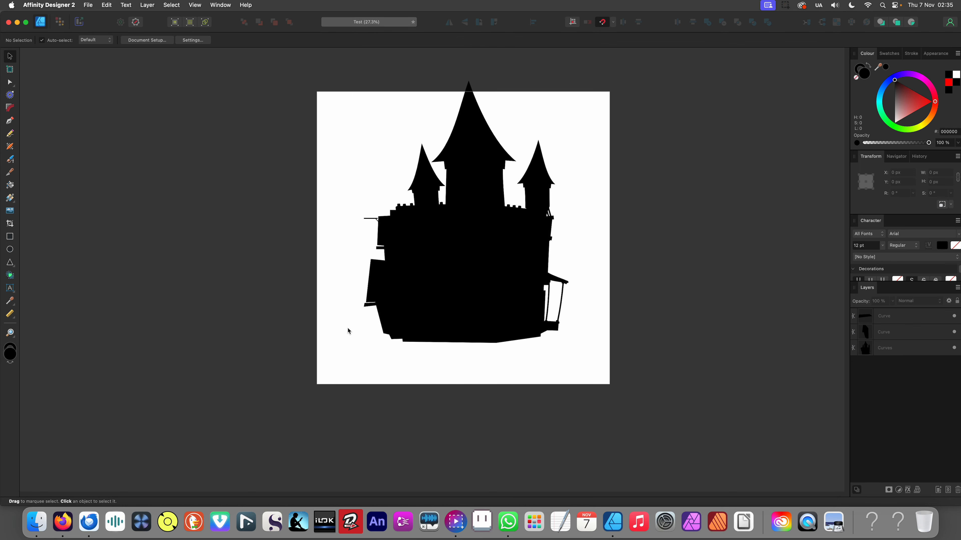
# Add a narrow black rectangle, about 46.8 × 374.3 px and rotated 14.4°, along the slanted wall below the left ledge, and deselect it
pyautogui.scroll(1, 541, 283)
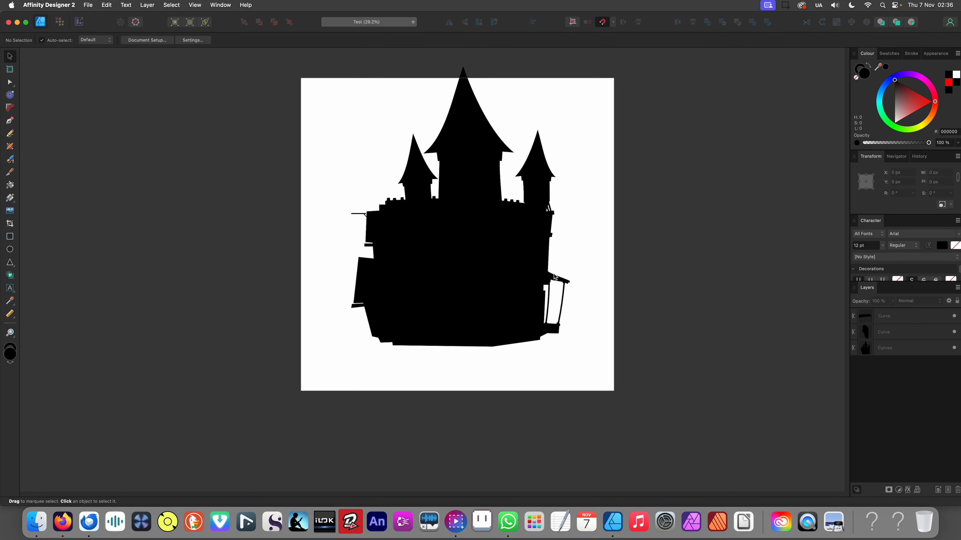
pyautogui.scroll(-3, 554, 277)
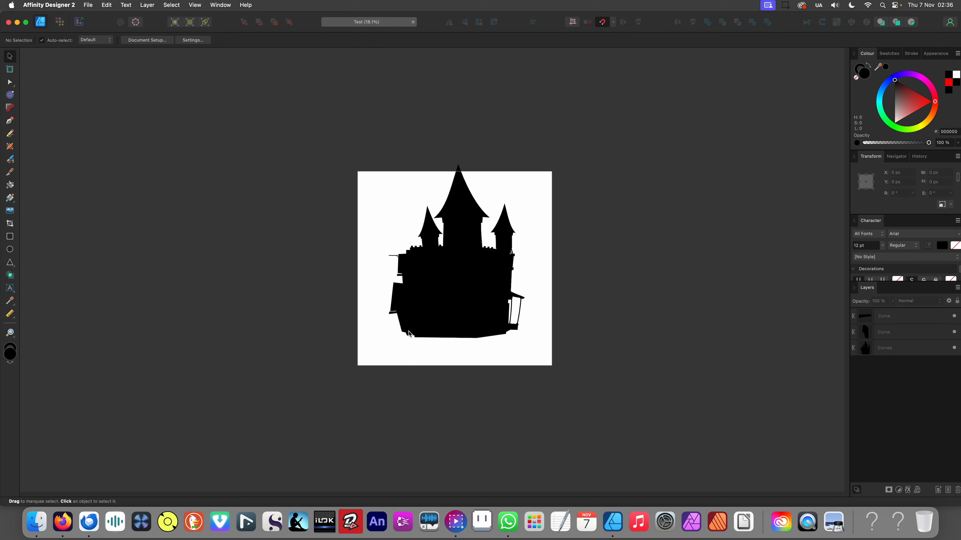
pyautogui.scroll(10, 378, 335)
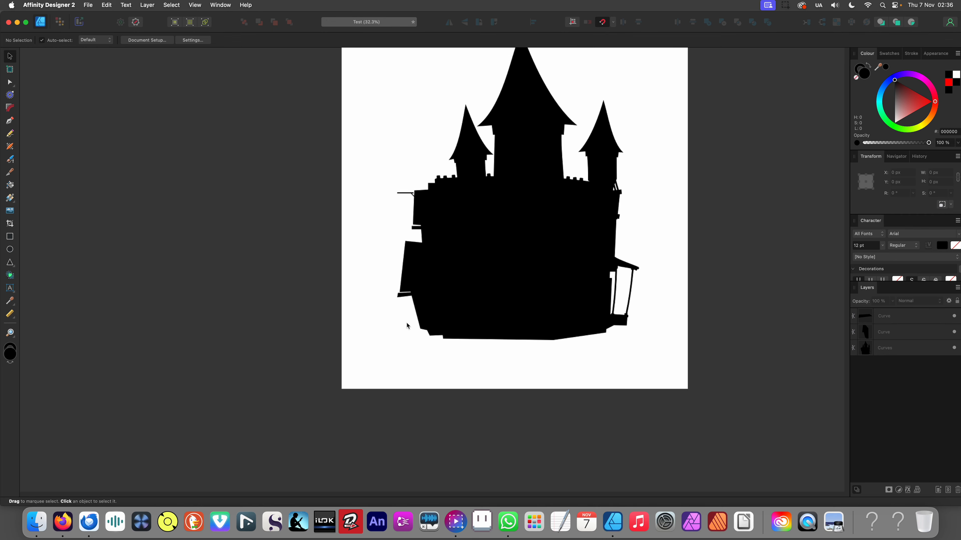
pyautogui.click(10, 236)
pyautogui.moveTo(345, 271)
pyautogui.mouseDown()
pyautogui.moveTo(357, 364)
pyautogui.moveTo(369, 364)
pyautogui.moveTo(371, 338)
pyautogui.moveTo(373, 346)
pyautogui.mouseUp()
pyautogui.press('v')
pyautogui.scroll(-10, 383, 334)
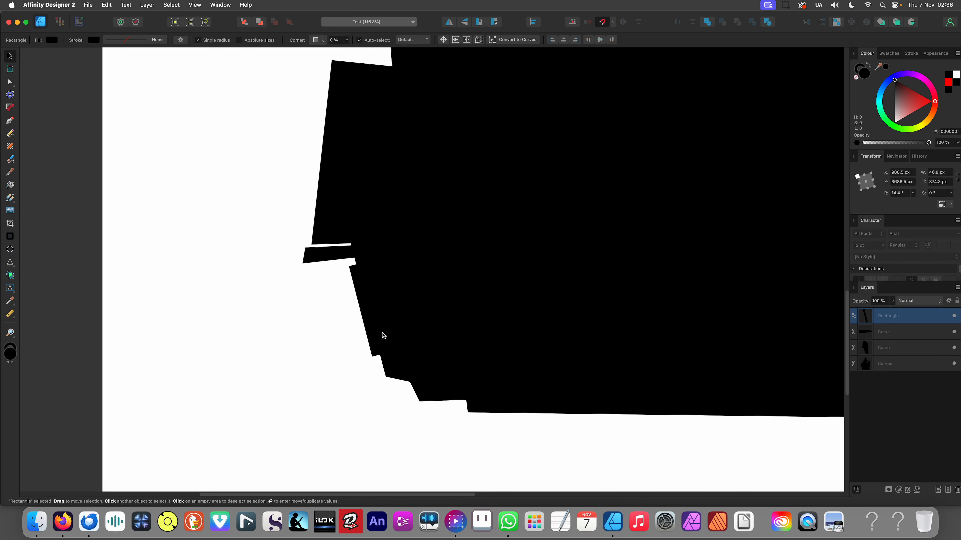
pyautogui.click(350, 372)
# Add a second, small black rectangle at the lower end of the slanted strip on the left wall, and deselect it
pyautogui.scroll(3, 372, 360)
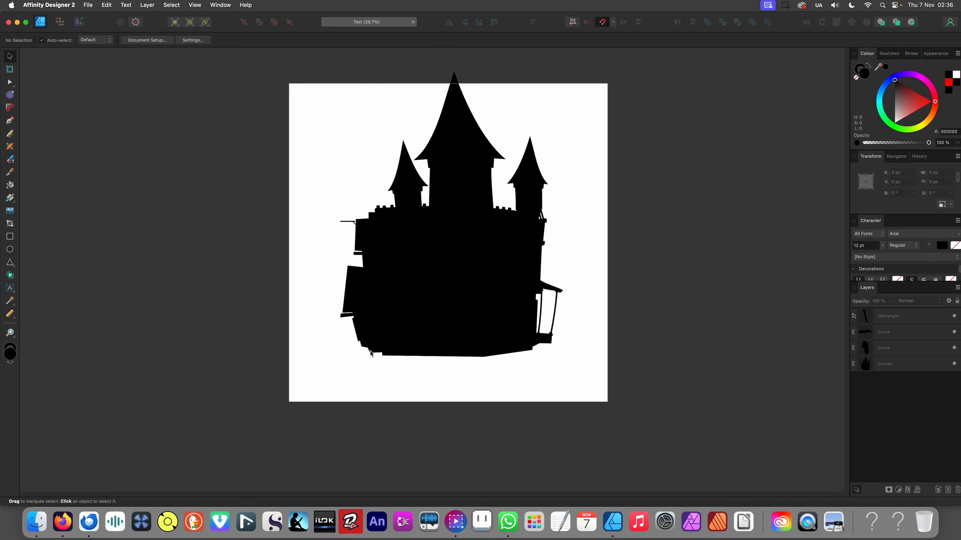
pyautogui.scroll(10, 357, 342)
pyautogui.click(360, 333)
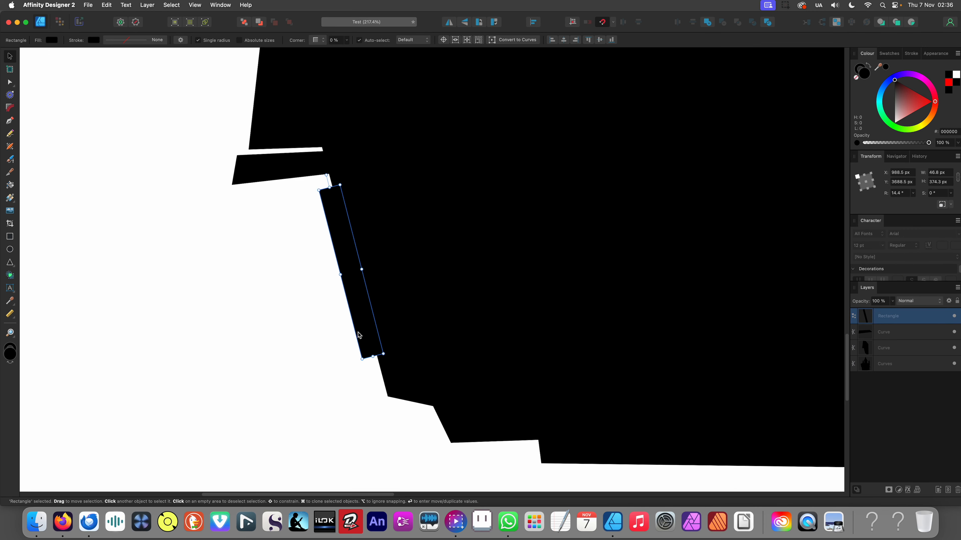
pyautogui.moveTo(359, 335)
pyautogui.mouseDown()
pyautogui.moveTo(325, 368)
pyautogui.moveTo(299, 235)
pyautogui.moveTo(355, 347)
pyautogui.mouseUp()
pyautogui.scroll(-10, 362, 297)
pyautogui.click(310, 326)
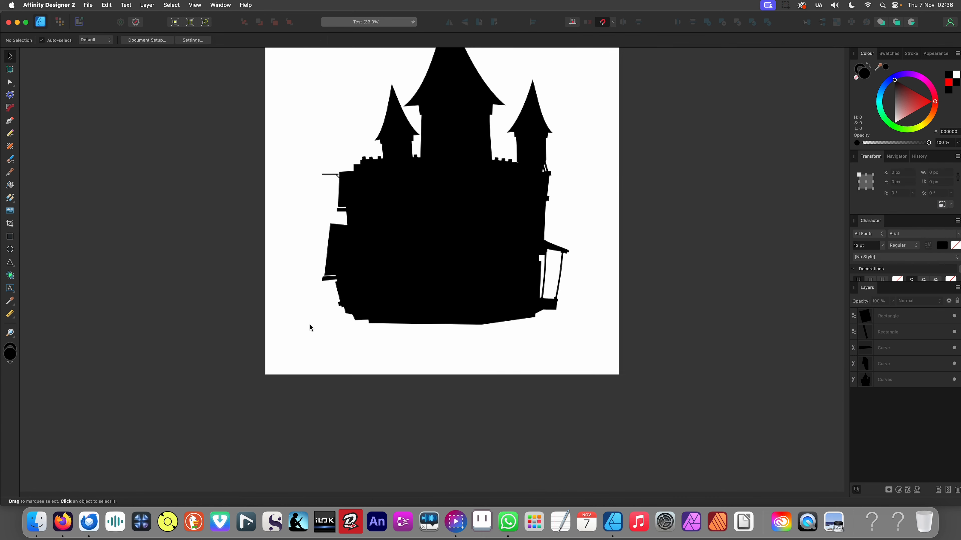
# Raise the lower edge of the white notch beside the right porch's inner post to about Y 3334.4 px, and deselect the castle
pyautogui.scroll(-3, 310, 324)
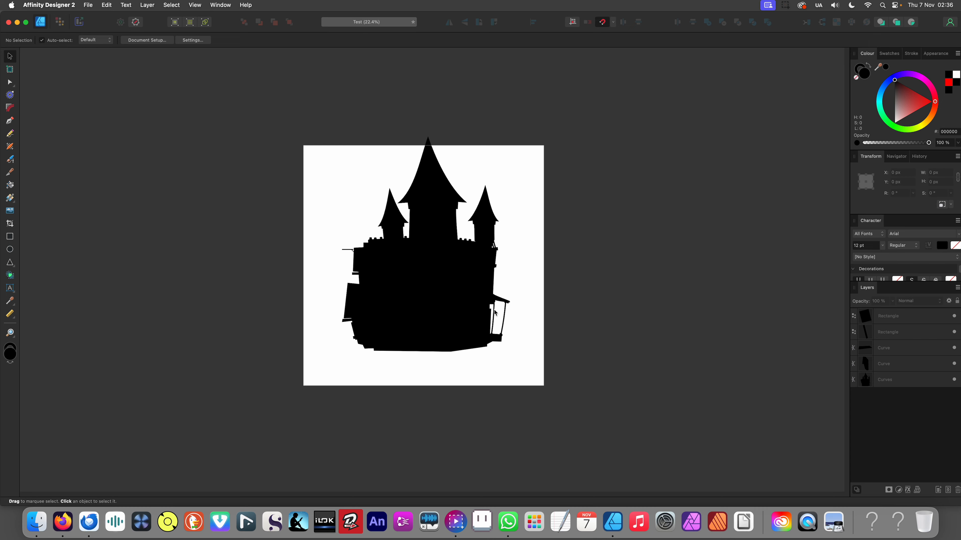
pyautogui.click(495, 312)
pyautogui.scroll(10, 494, 318)
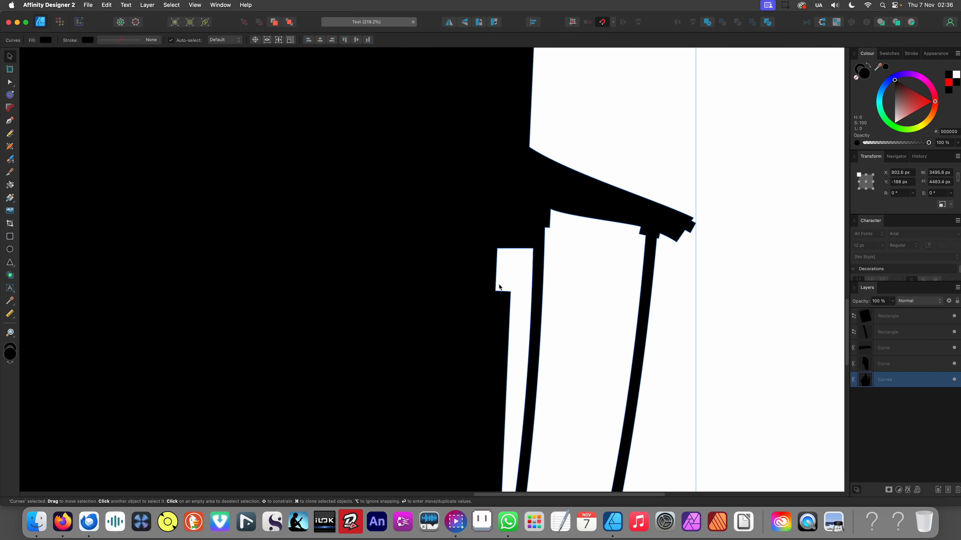
pyautogui.press('a')
pyautogui.moveTo(511, 293); pyautogui.dragTo(514, 268)
pyautogui.scroll(-10, 513, 270)
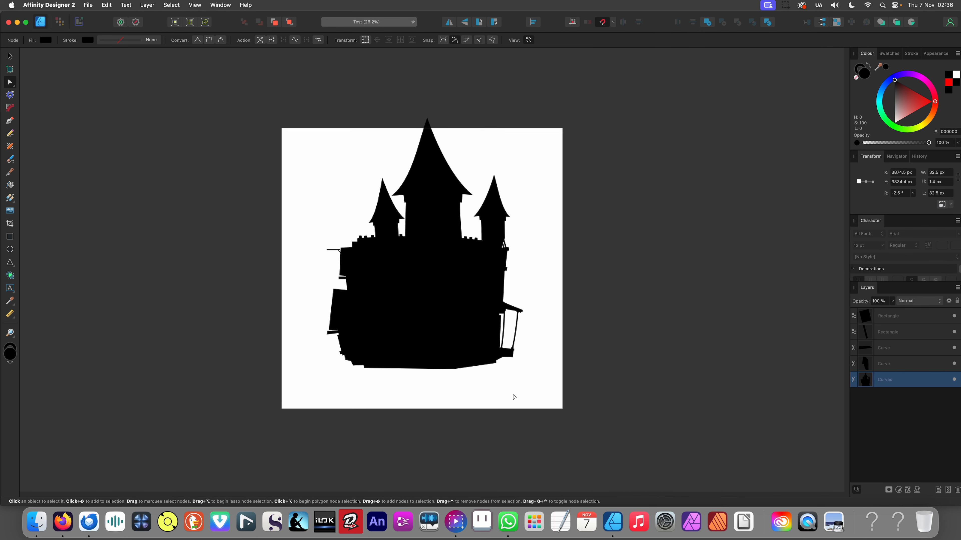
pyautogui.click(512, 392)
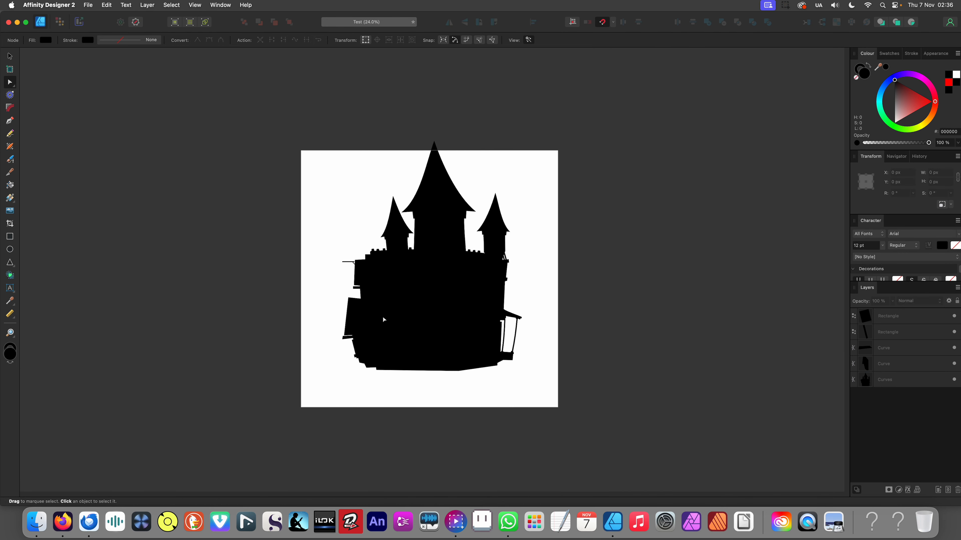
# Select the castle with its four added pieces and merge them into one shape with a Boolean Add
pyautogui.scroll(-2, 383, 320)
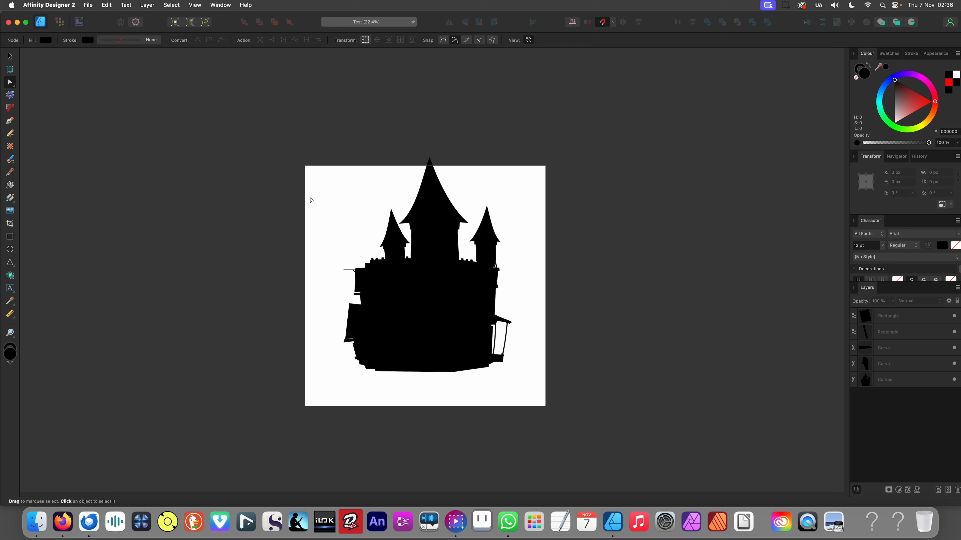
pyautogui.press('v')
pyautogui.moveTo(312, 149); pyautogui.dragTo(605, 463)
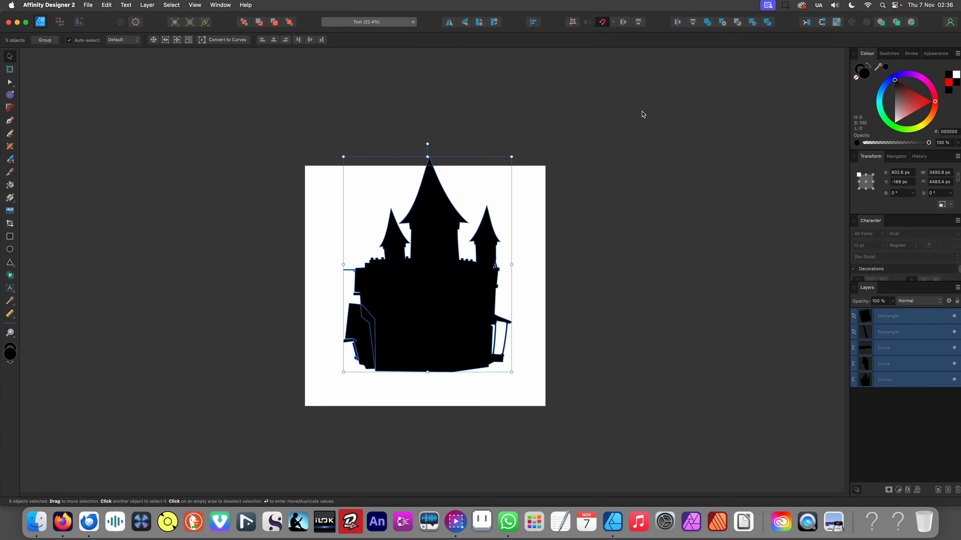
pyautogui.click(708, 25)
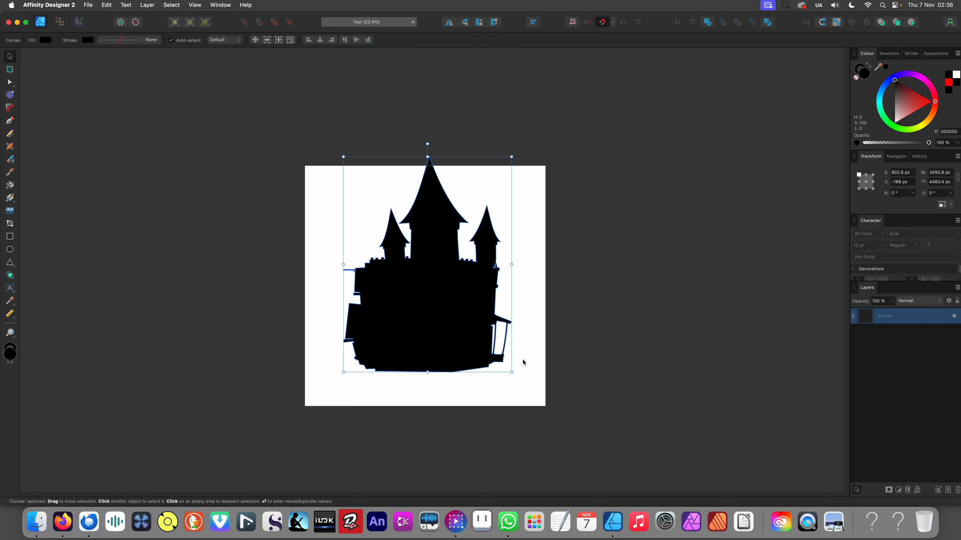
# Scale the castle down to about 2921.8 × 3747.3 px, place it at about X 1113 px, Y 793 px, and deselect it
pyautogui.moveTo(511, 372); pyautogui.dragTo(481, 334)
pyautogui.moveTo(448, 300); pyautogui.dragTo(463, 348)
pyautogui.scroll(10, 465, 327)
pyautogui.scroll(-5, 475, 307)
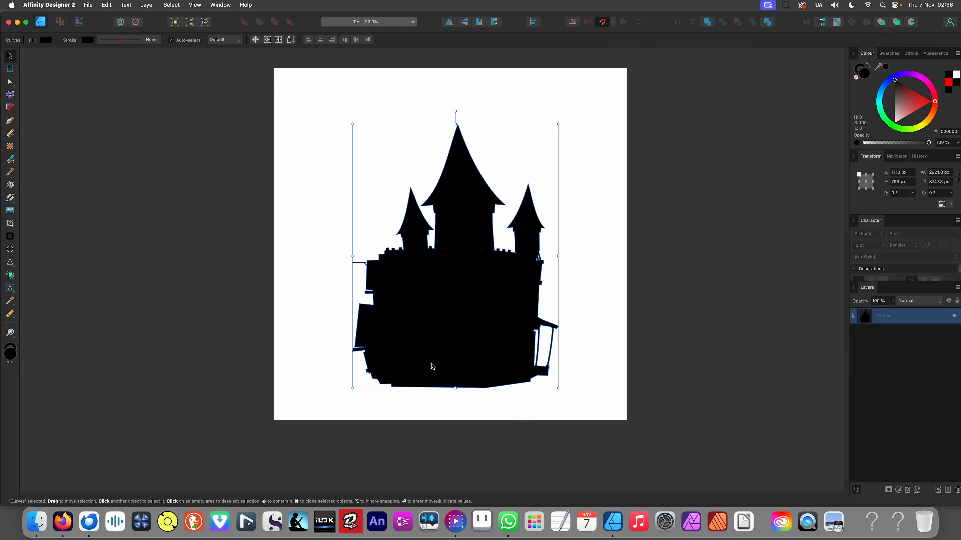
pyautogui.click(579, 367)
# Draw a black rectangle of about 221.7 × 231.7 px over the right wall's edge, just above the porch roof
pyautogui.scroll(1, 477, 283)
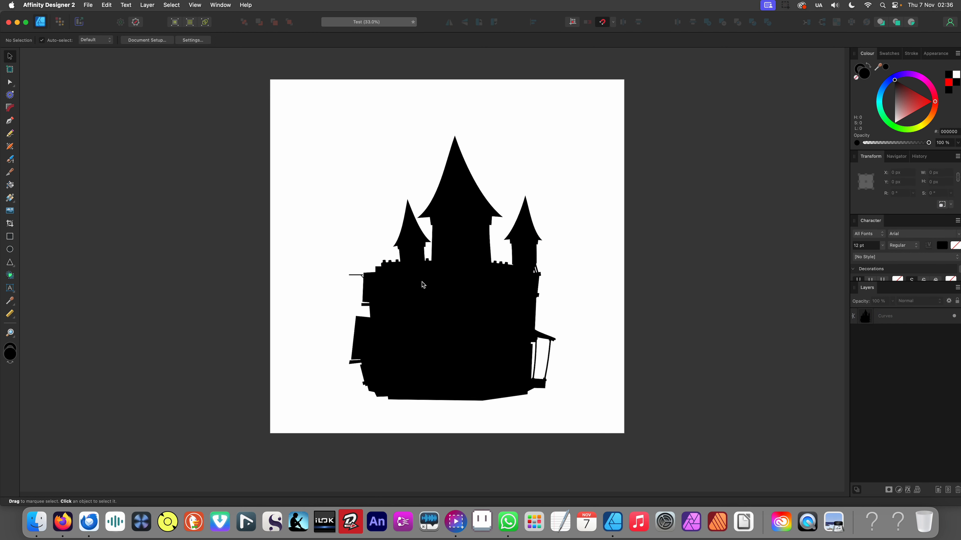
pyautogui.scroll(-1, 405, 327)
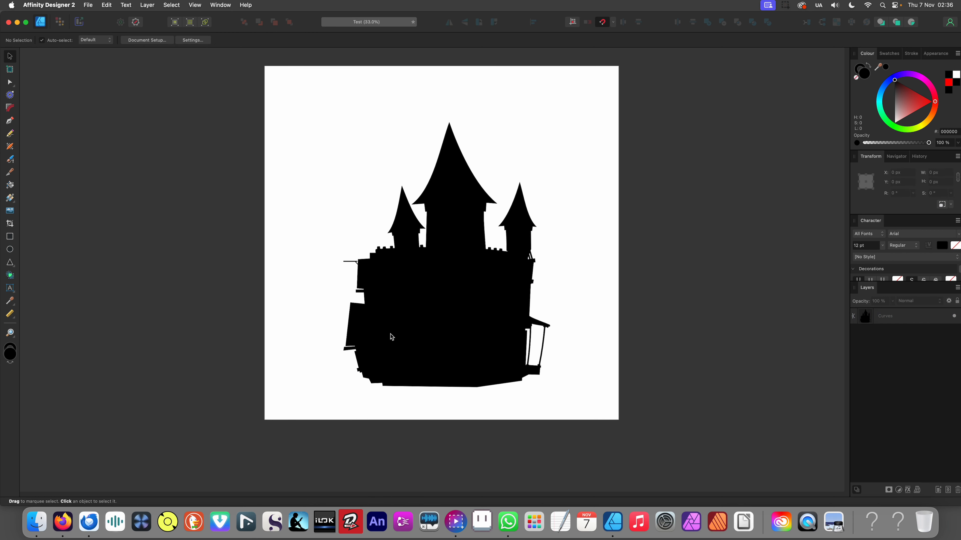
pyautogui.scroll(8, 419, 329)
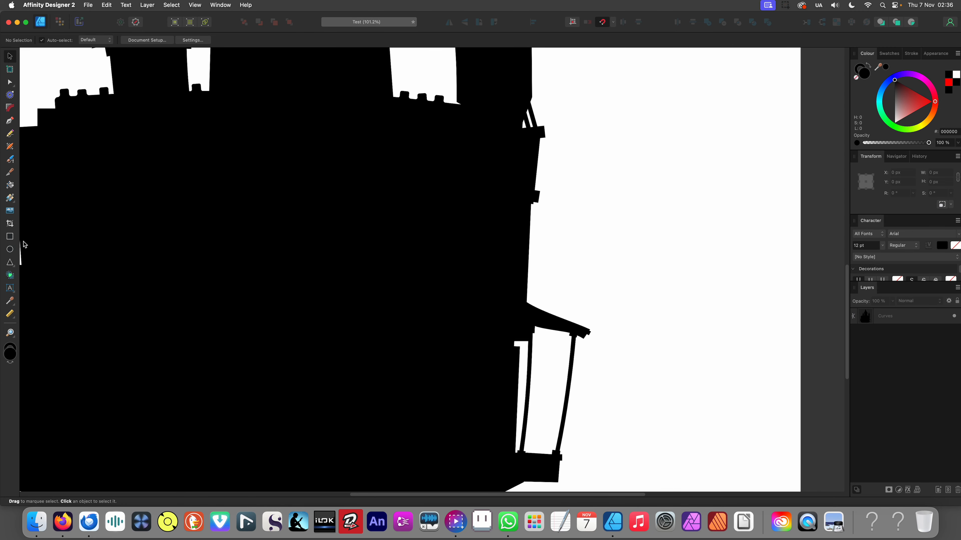
pyautogui.click(10, 236)
pyautogui.moveTo(502, 265); pyautogui.dragTo(550, 315)
pyautogui.scroll(4, 541, 280)
pyautogui.press('v')
# Convert the rectangle to curves and pull its upper outer corner inward and down to slope its top and side
pyautogui.rightClick(539, 280)
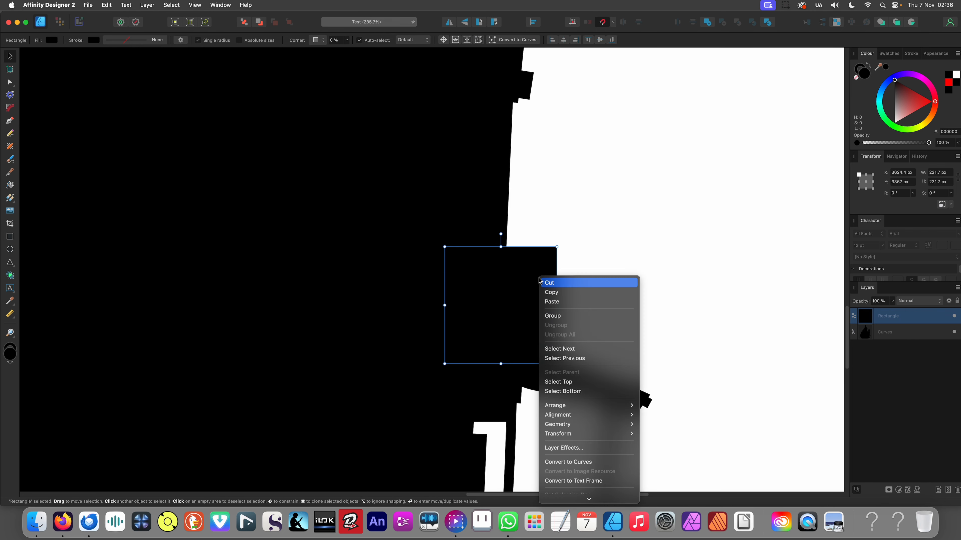
pyautogui.click(577, 462)
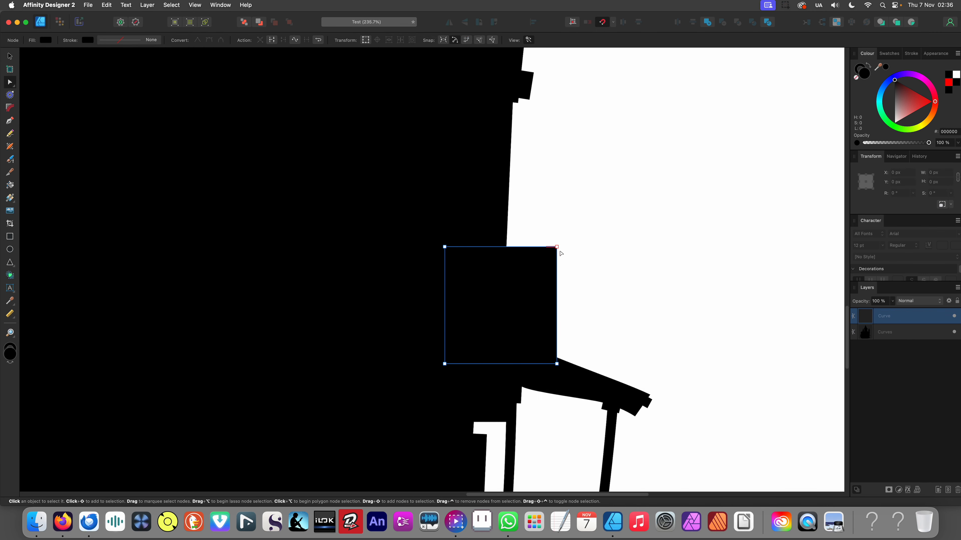
pyautogui.moveTo(557, 247); pyautogui.dragTo(522, 270)
# Move the sloped piece outward and slightly up, and pull its lower outer corner to about X 4000.1 px, Y 3632.2 px on the porch roof
pyautogui.press('v')
pyautogui.moveTo(501, 315); pyautogui.dragTo(549, 298)
pyautogui.press('a')
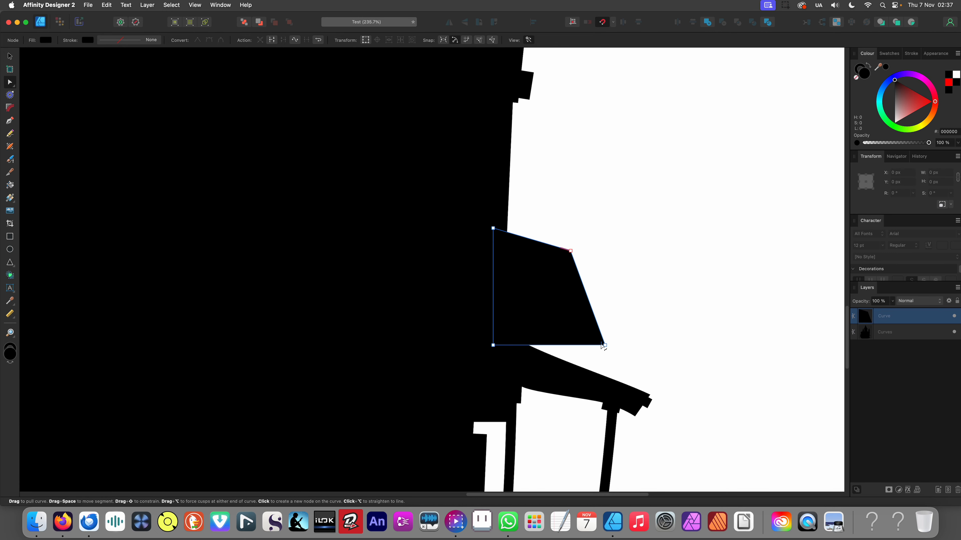
pyautogui.moveTo(605, 345); pyautogui.dragTo(634, 381)
pyautogui.scroll(-10, 634, 381)
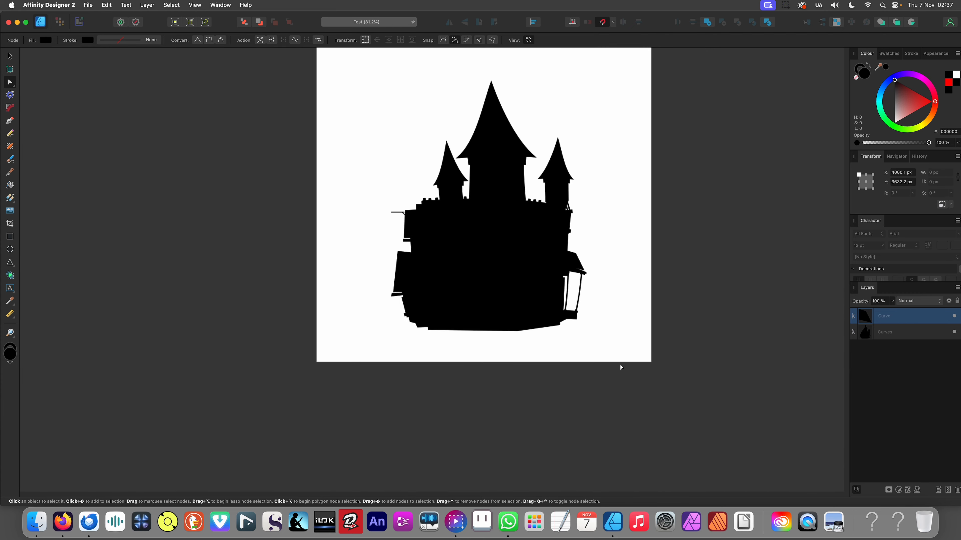
# Deselect the sloped porch-roof piece and examine the castle's overall outline and the stepped top of its left wall
pyautogui.click(600, 379)
pyautogui.scroll(1, 590, 371)
pyautogui.scroll(1, 558, 354)
pyautogui.hscroll(1, 558, 354)
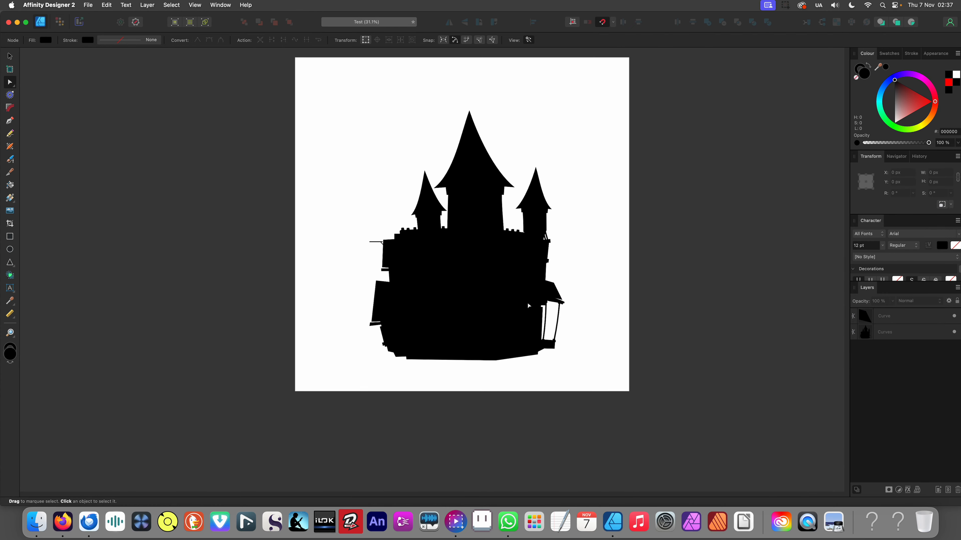
pyautogui.hscroll(1, 529, 306)
pyautogui.scroll(-1, 528, 306)
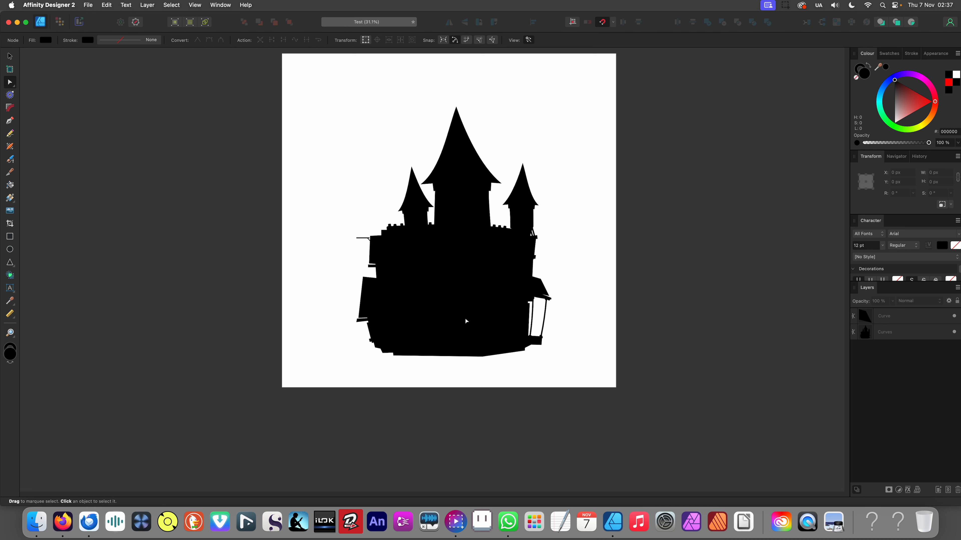
pyautogui.scroll(2, 466, 321)
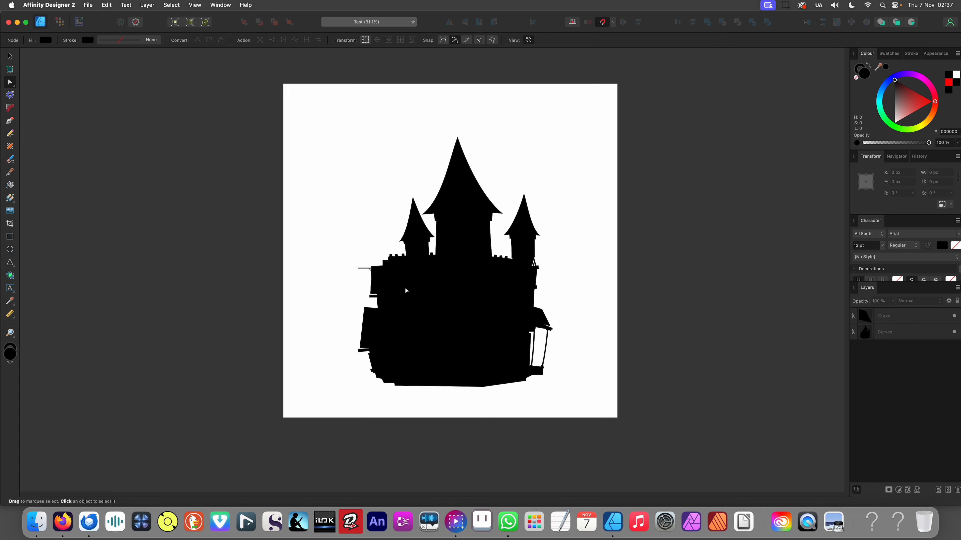
pyautogui.scroll(5, 441, 308)
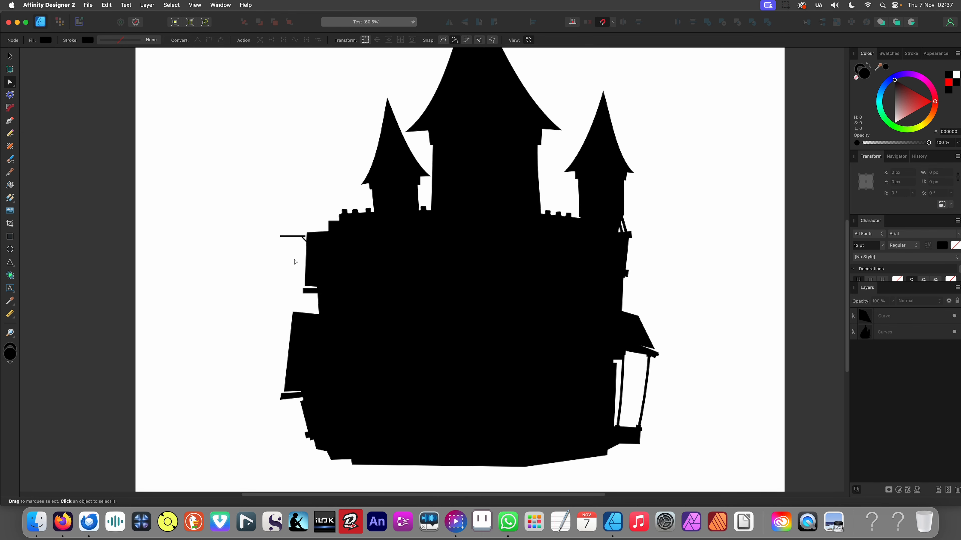
pyautogui.press('v')
pyautogui.scroll(6, 341, 245)
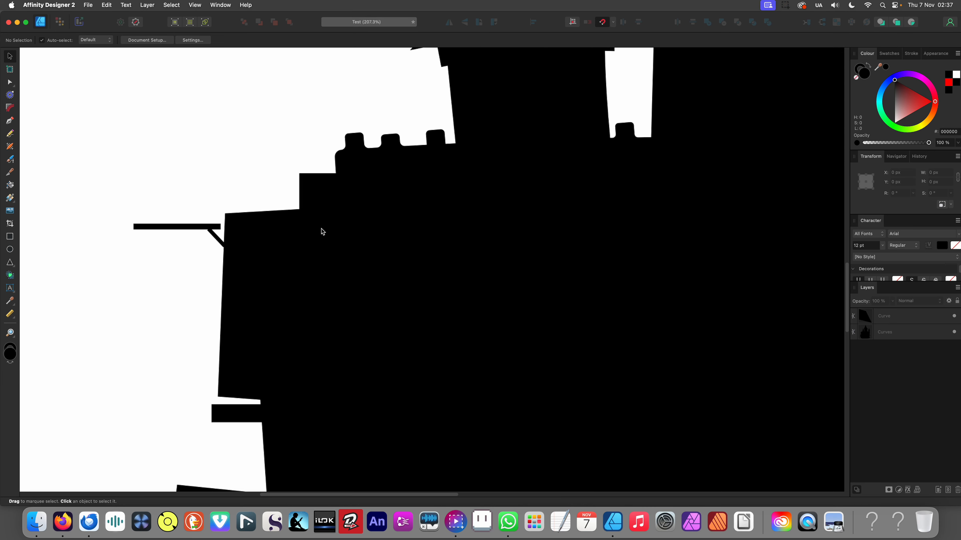
pyautogui.scroll(-6, 312, 248)
pyautogui.scroll(5, 299, 235)
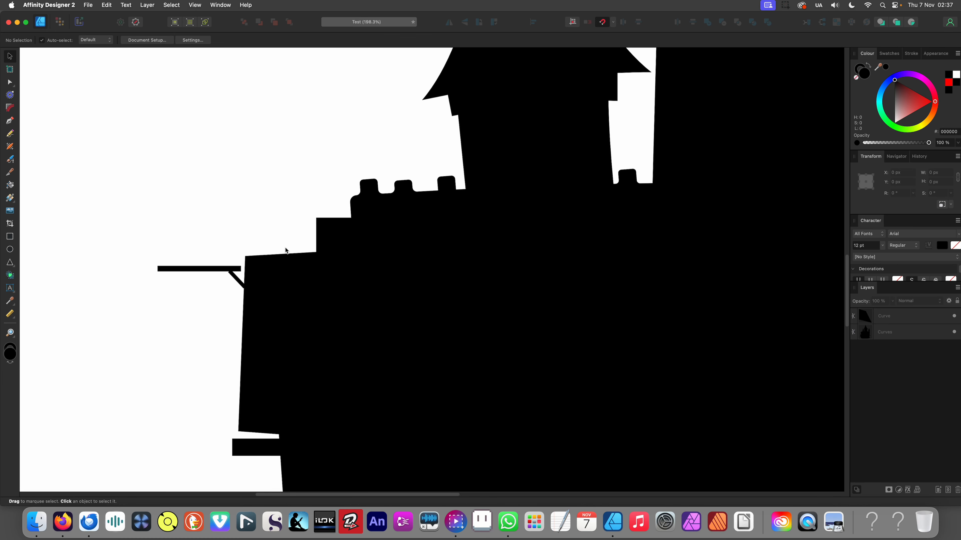
# Draw a thin red-filled triangular wedge about 293.2 × 42.2 px with the Pen tool, in the step corner atop the left wall
pyautogui.moveTo(899, 99); pyautogui.dragTo(935, 101)
pyautogui.scroll(1, 274, 263)
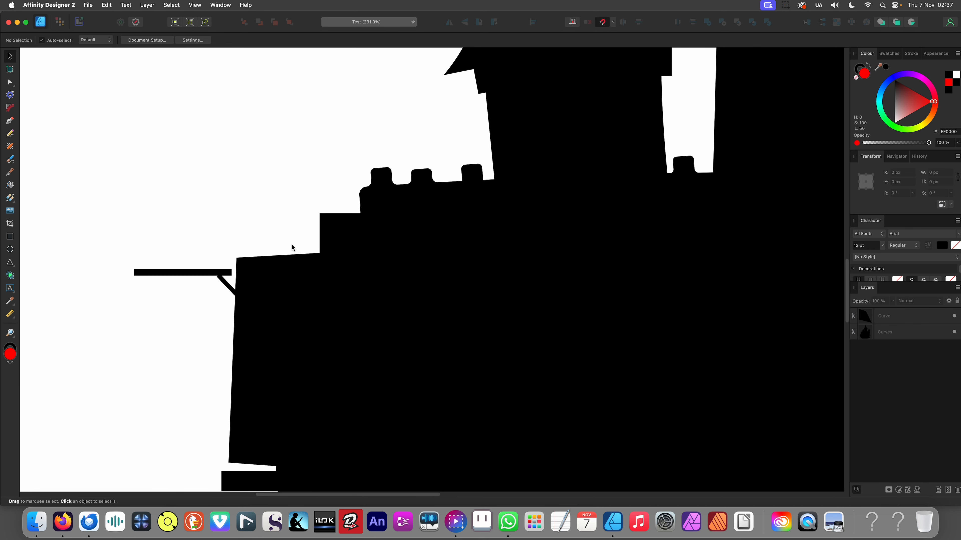
pyautogui.press('p')
pyautogui.click(301, 253)
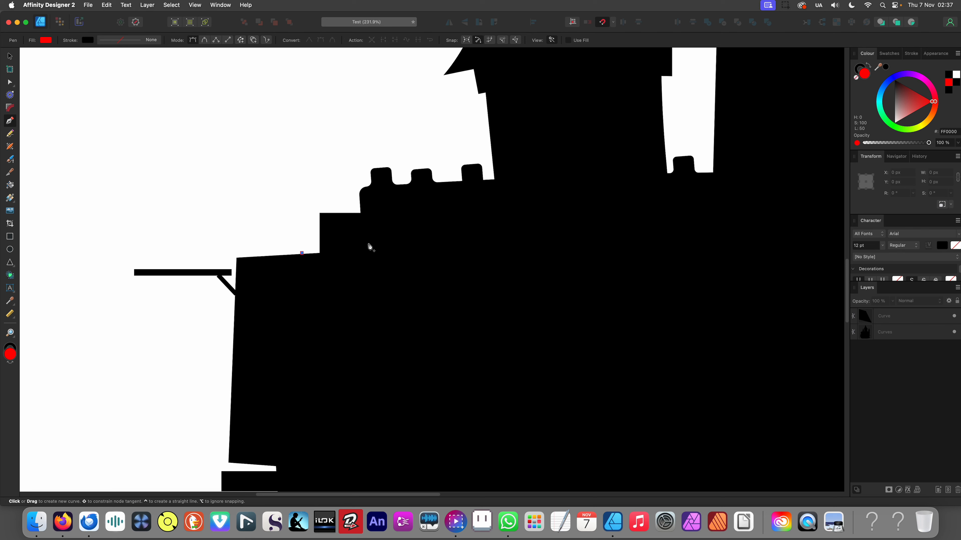
pyautogui.click(447, 246)
pyautogui.click(307, 232)
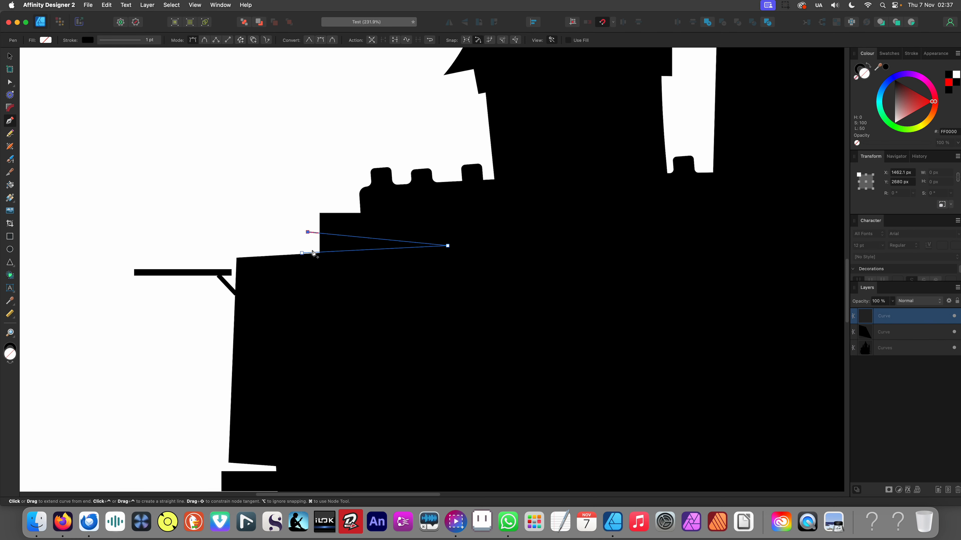
pyautogui.click(302, 253)
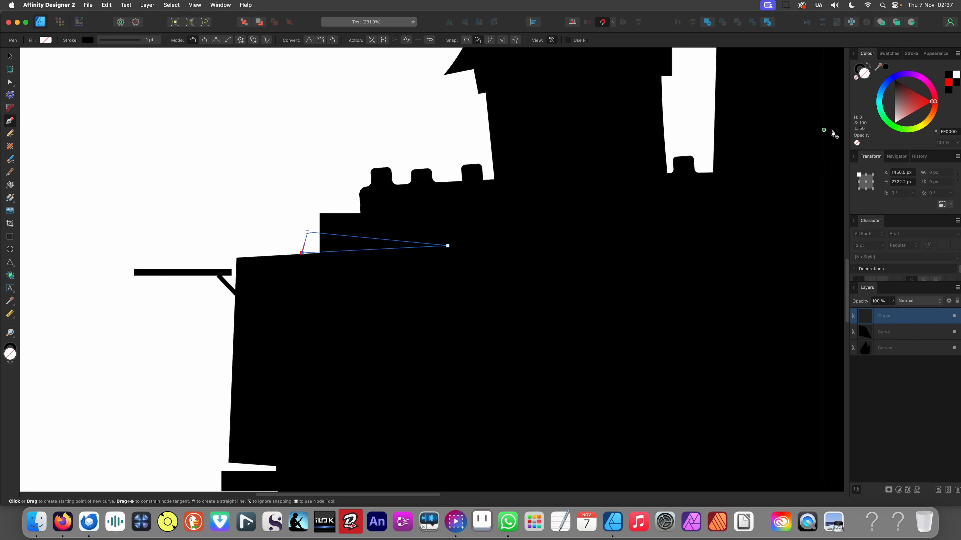
pyautogui.click(948, 83)
# Nudge the red wedge down onto the wall to about X 1453 px, Y 2681.8 px, remove its stroke, and deselect it
pyautogui.scroll(6, 335, 248)
pyautogui.press('v')
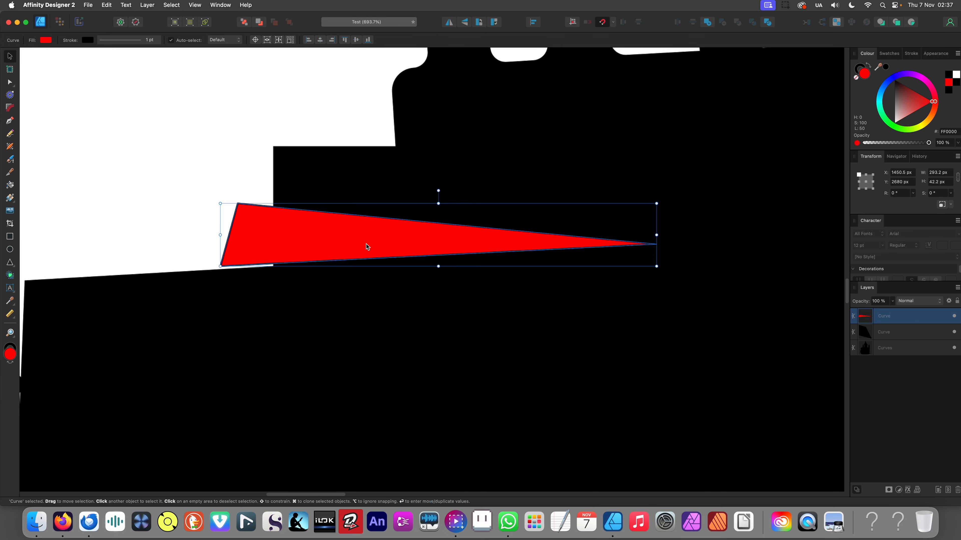
pyautogui.moveTo(365, 244); pyautogui.dragTo(370, 250)
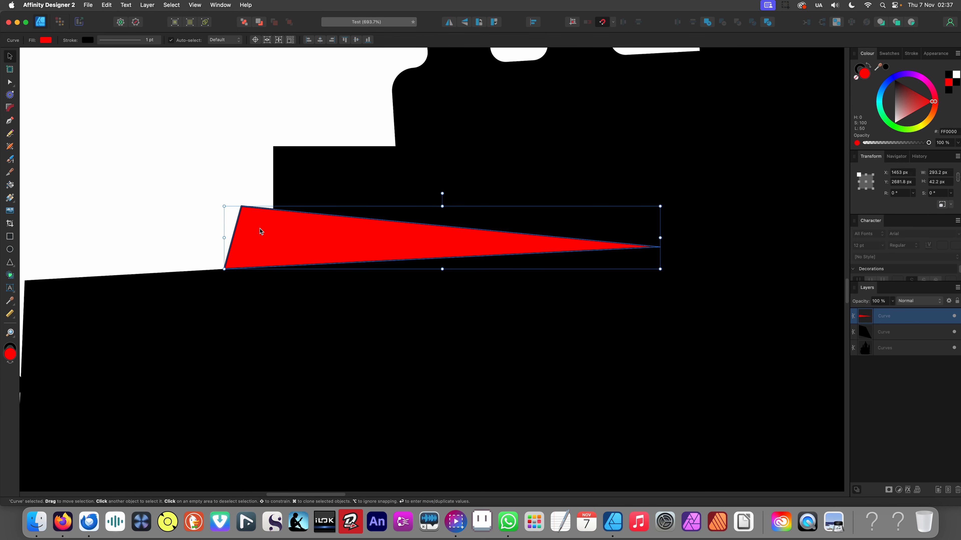
pyautogui.click(215, 226)
pyautogui.click(257, 230)
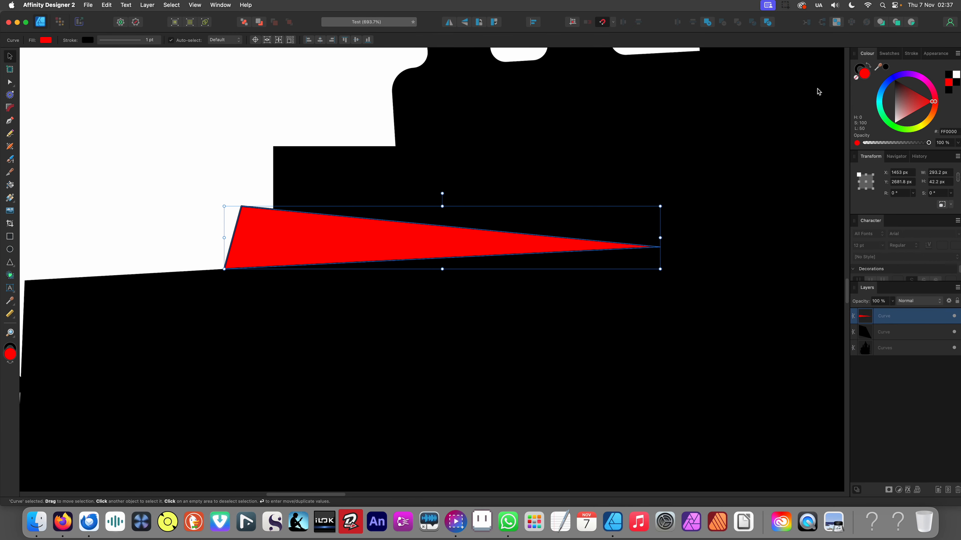
pyautogui.click(859, 69)
pyautogui.click(857, 79)
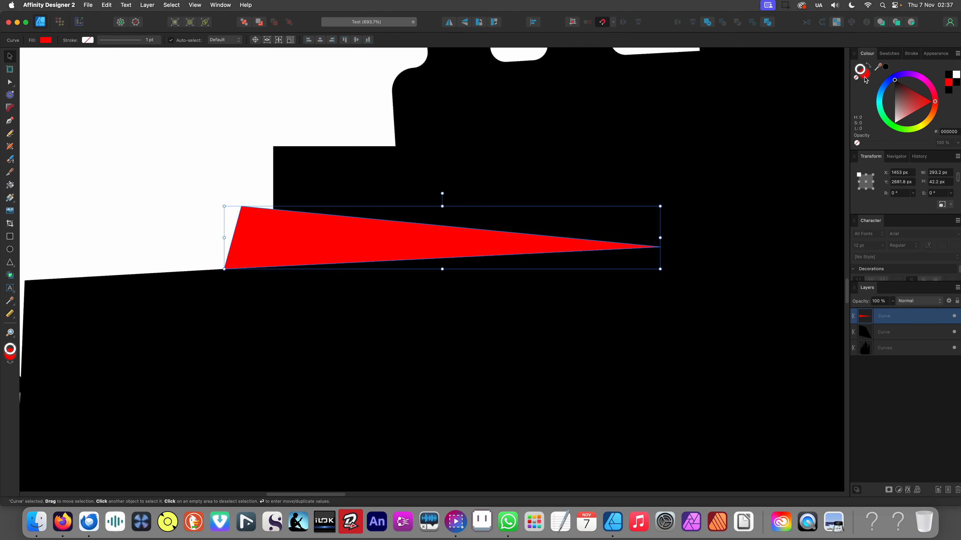
pyautogui.click(211, 212)
# Duplicate the red wedge down to the lower left extension at about X 1328.3 px, Y 3379 px
pyautogui.scroll(-10, 497, 235)
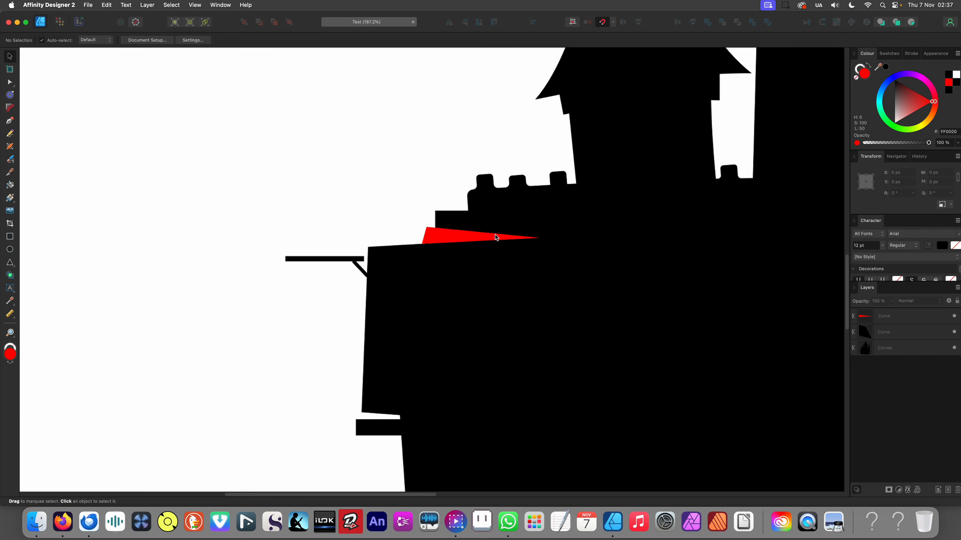
pyautogui.scroll(4, 403, 223)
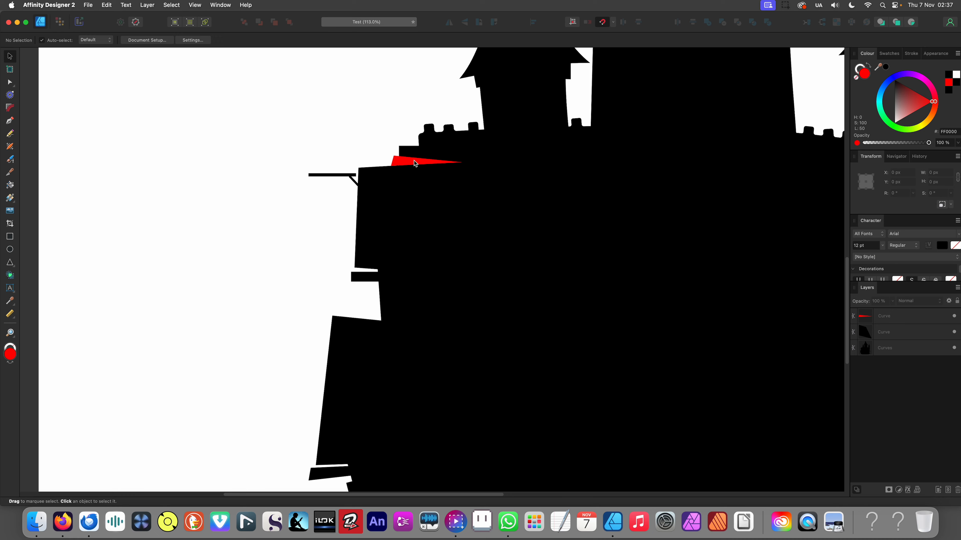
pyautogui.moveTo(414, 161); pyautogui.dragTo(409, 322)
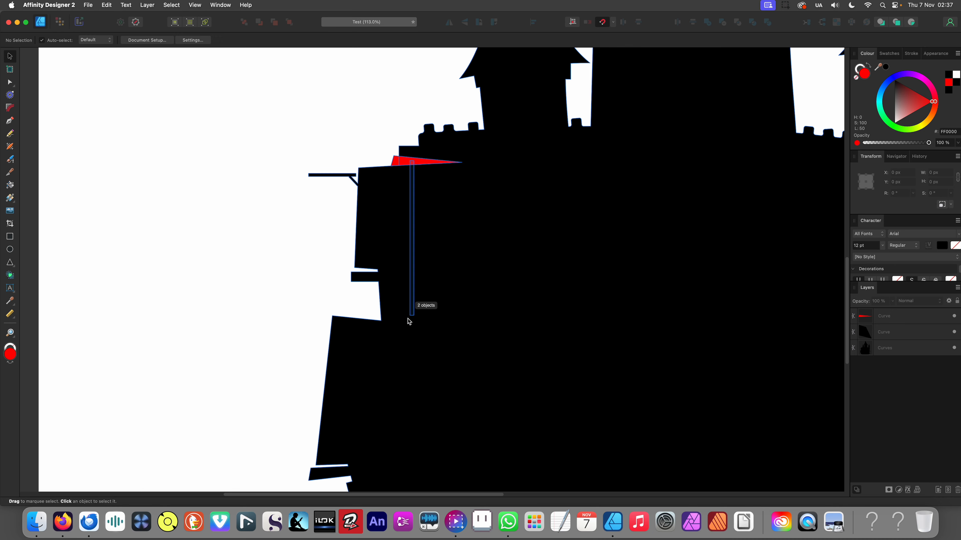
pyautogui.click(321, 144)
pyautogui.click(407, 161)
pyautogui.moveTo(410, 162); pyautogui.dragTo(379, 333)
pyautogui.scroll(3, 379, 333)
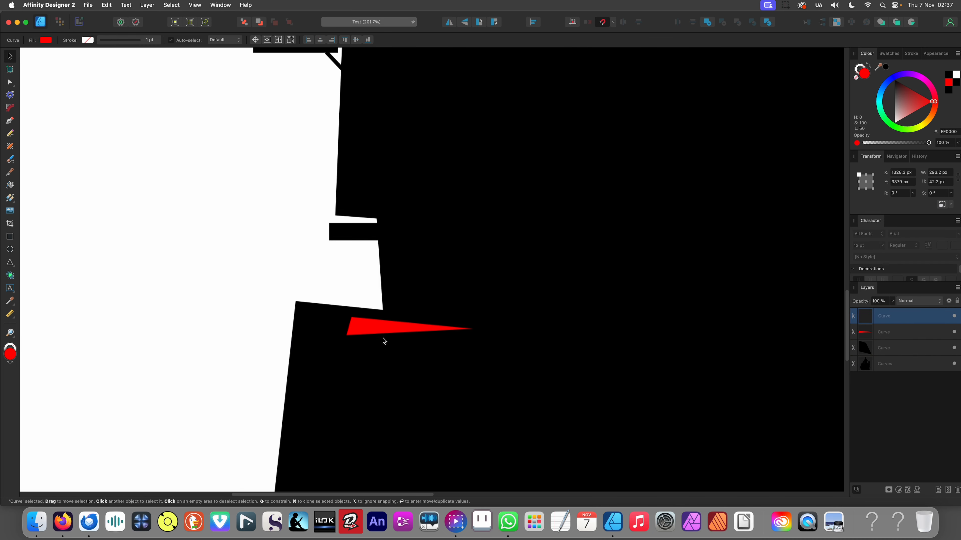
# Rotate the copied wedge to about -77.2°, fit it into the corner above the left extension at about X 1403.3 px, Y 3252.1 px, and deselect it
pyautogui.moveTo(480, 318); pyautogui.dragTo(429, 429)
pyautogui.moveTo(417, 293); pyautogui.dragTo(386, 293)
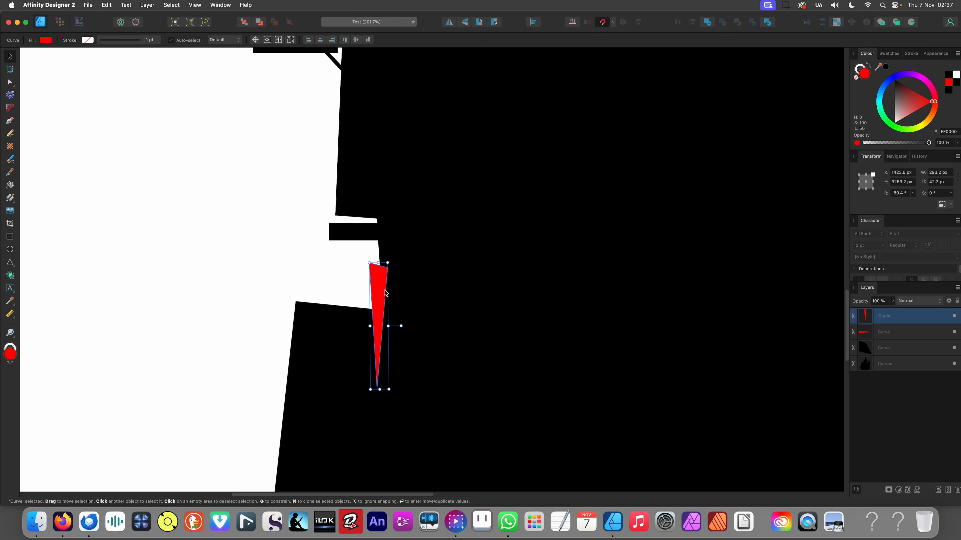
pyautogui.scroll(3, 401, 336)
pyautogui.moveTo(397, 414); pyautogui.dragTo(422, 411)
pyautogui.scroll(3, 334, 224)
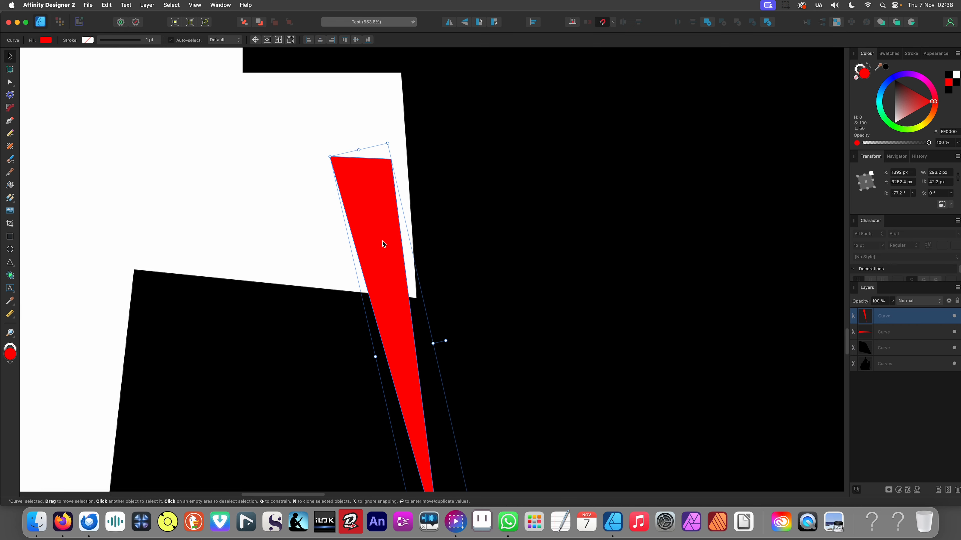
pyautogui.moveTo(392, 237); pyautogui.dragTo(408, 237)
pyautogui.scroll(-10, 264, 272)
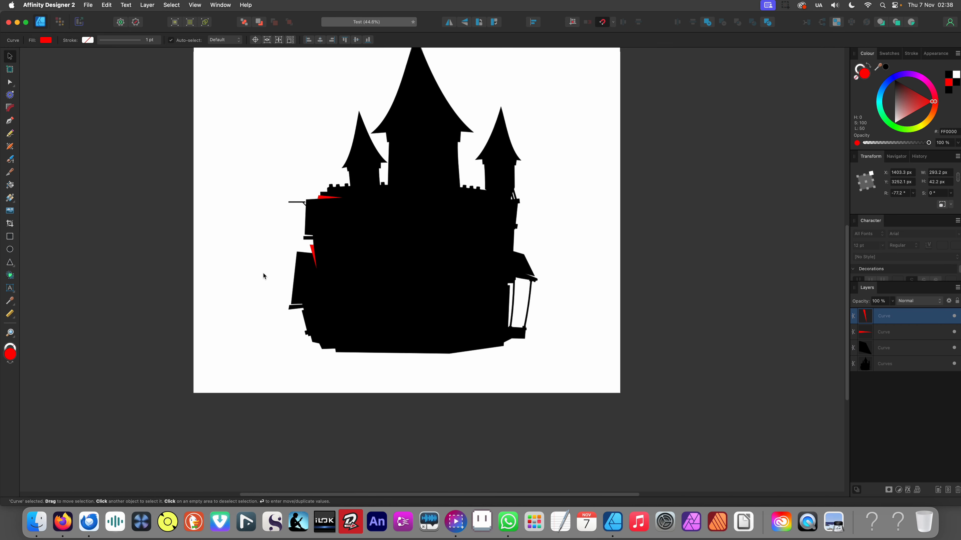
pyautogui.click(263, 276)
# Draw a thin triangular wedge with the Pen tool just beneath the right wall's small ledge and fill it with red
pyautogui.scroll(2, 327, 314)
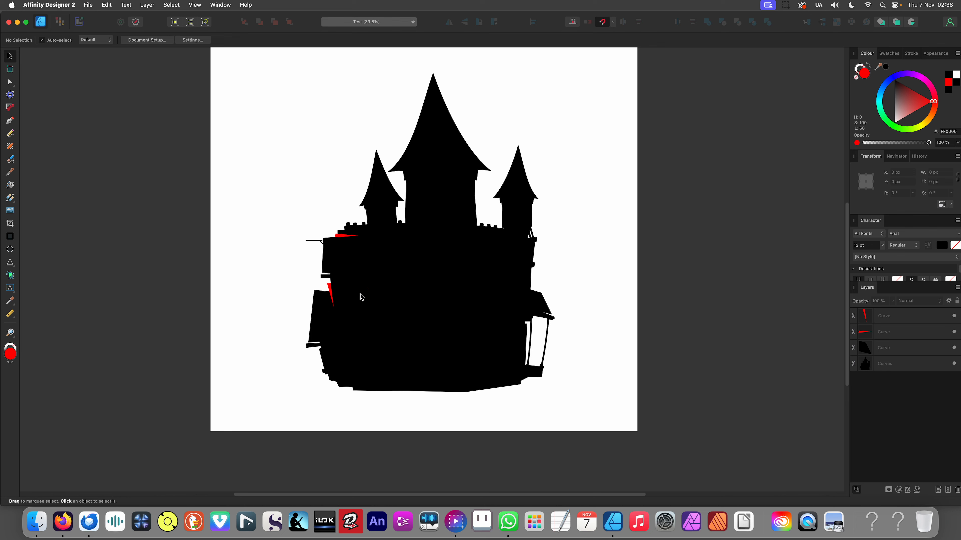
pyautogui.scroll(-2, 362, 297)
pyautogui.hscroll(-2, 362, 297)
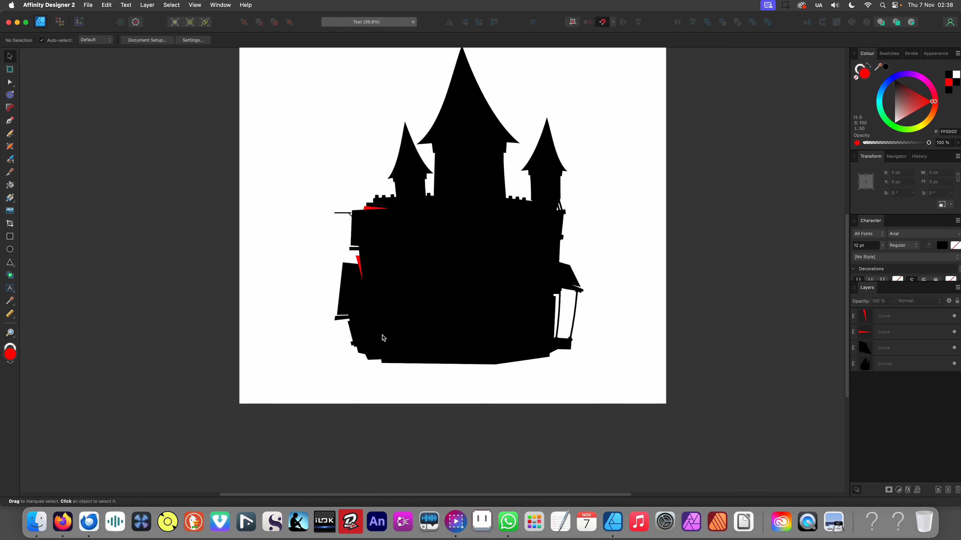
pyautogui.scroll(2, 392, 381)
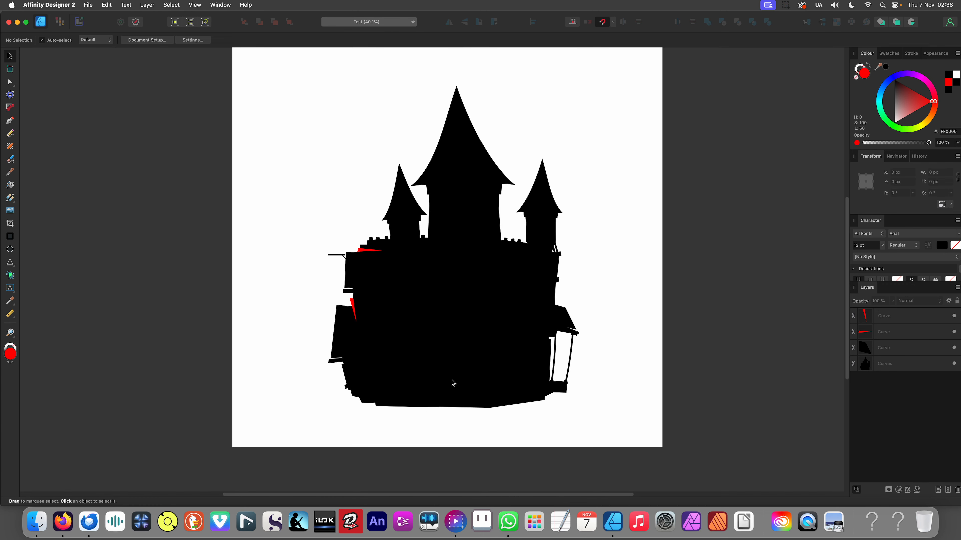
pyautogui.scroll(10, 549, 305)
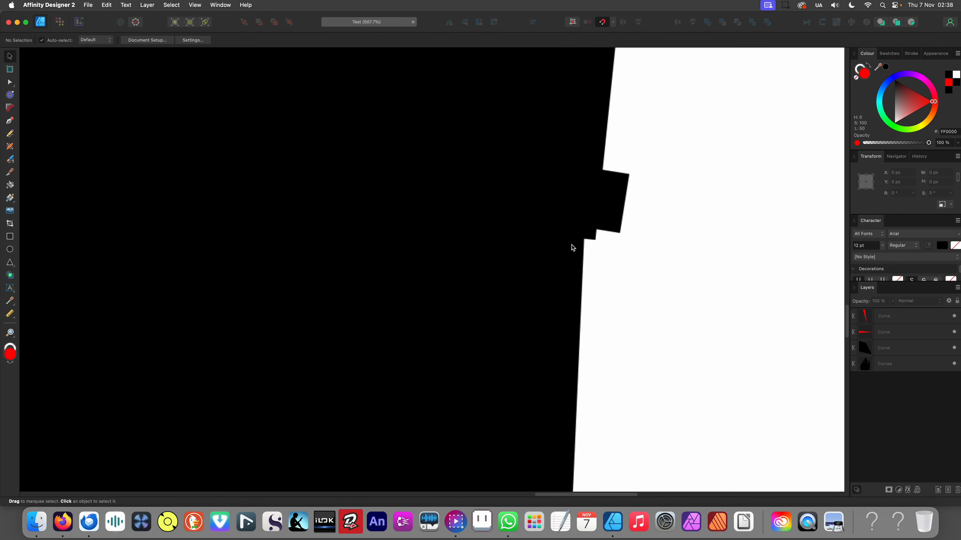
pyautogui.press('p')
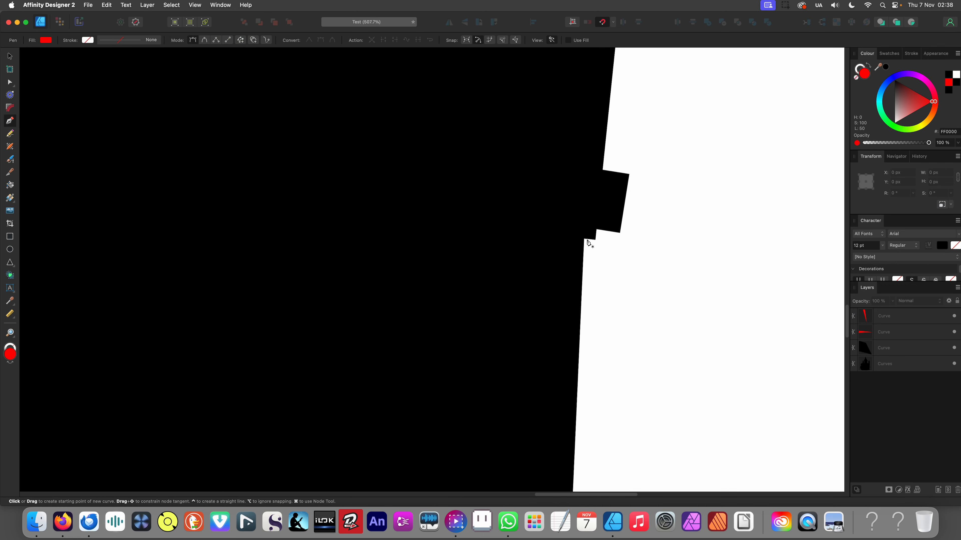
pyautogui.click(587, 240)
pyautogui.click(482, 231)
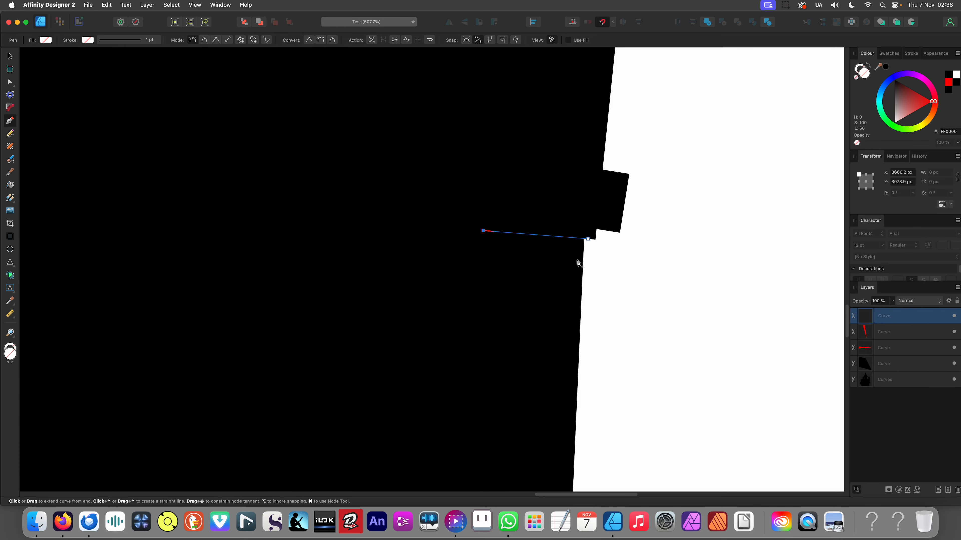
pyautogui.click(590, 259)
pyautogui.click(588, 239)
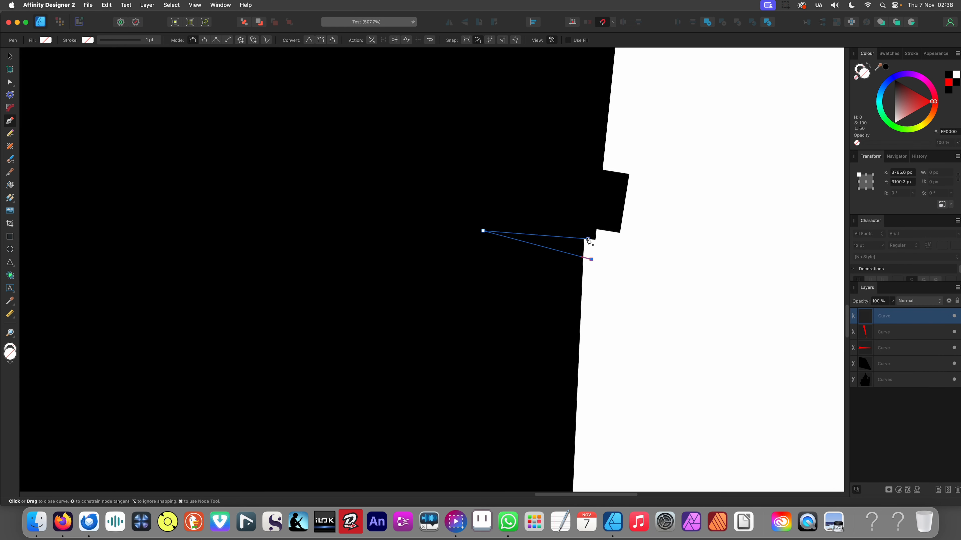
pyautogui.click(934, 92)
# Draw a closed thin triangle about 190.9 × 45.9 px with the Pen tool where the right wall meets the sloped porch piece
pyautogui.scroll(-10, 518, 240)
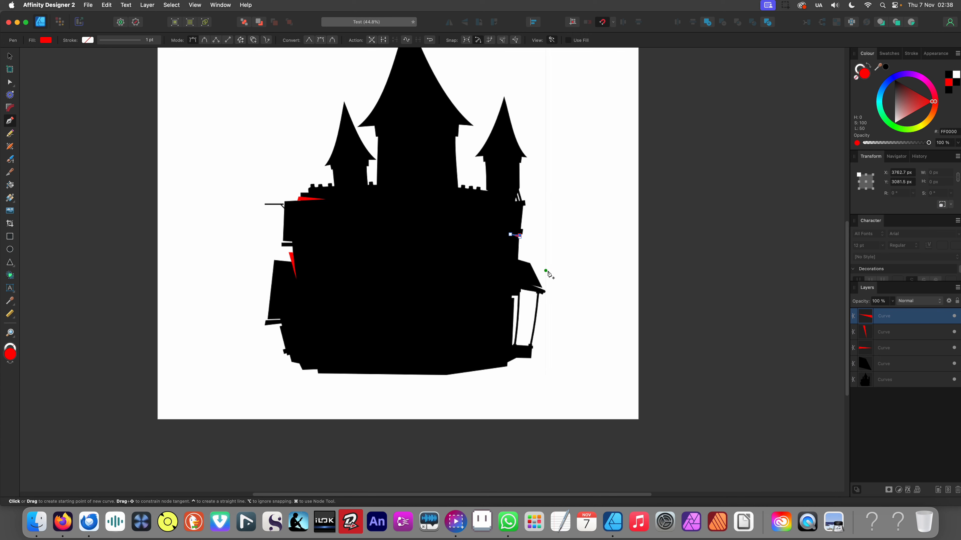
pyautogui.scroll(7, 548, 274)
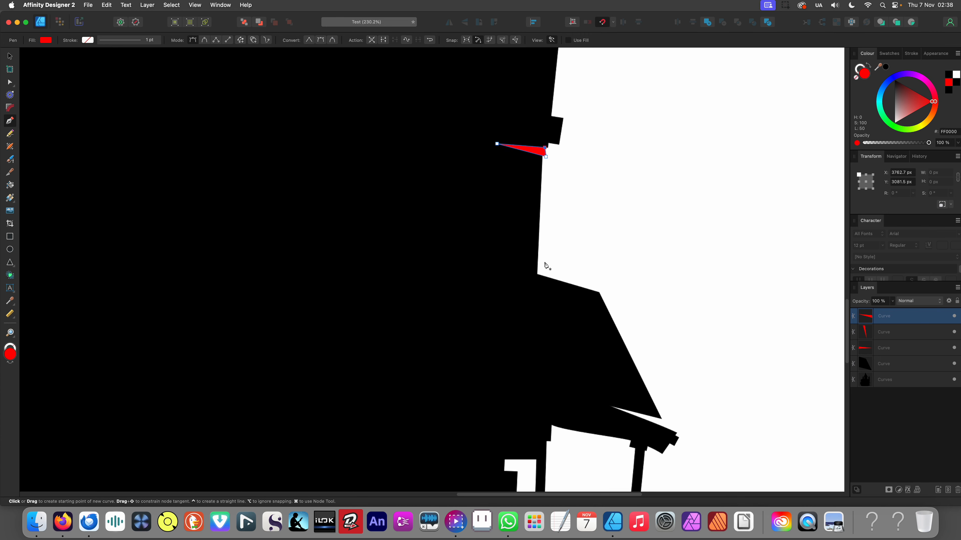
pyautogui.scroll(2, 547, 266)
pyautogui.press('v')
pyautogui.click(555, 265)
pyautogui.press('p')
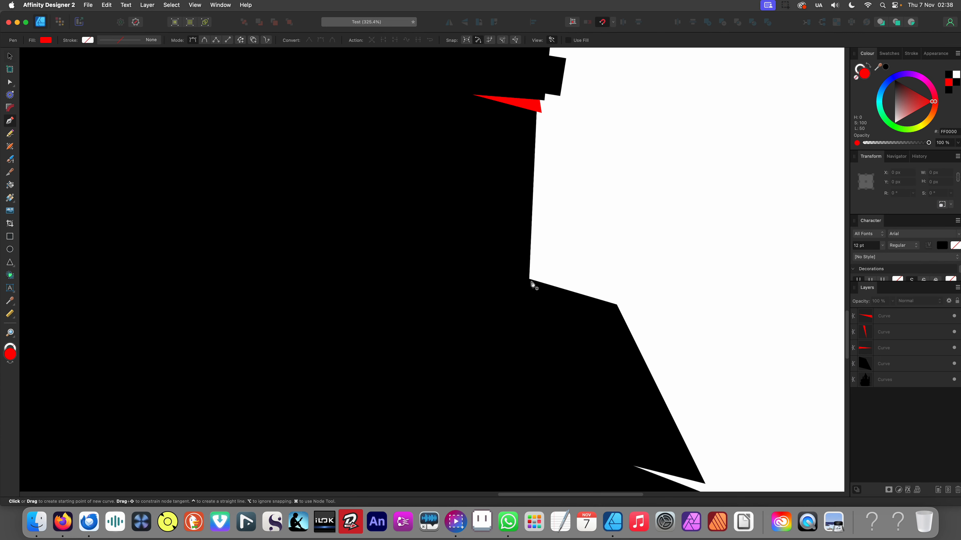
pyautogui.click(533, 280)
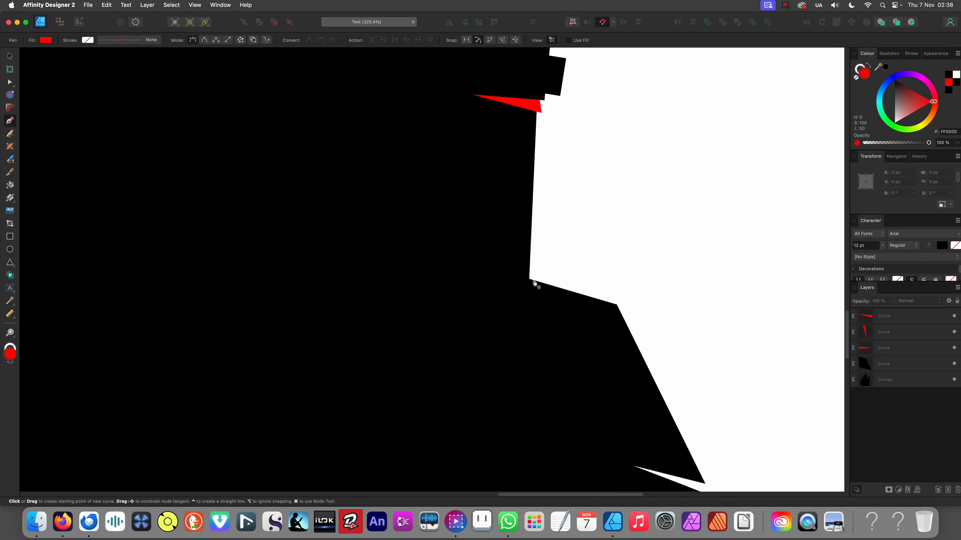
pyautogui.click(400, 248)
pyautogui.click(532, 265)
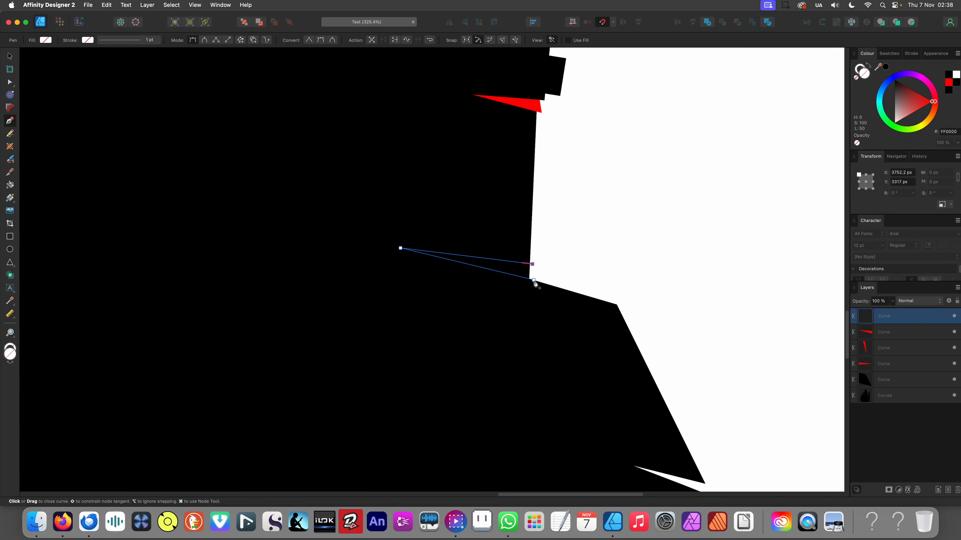
pyautogui.click(534, 280)
# Fill the new triangle with the red sampled from the wedge above it
pyautogui.press('i')
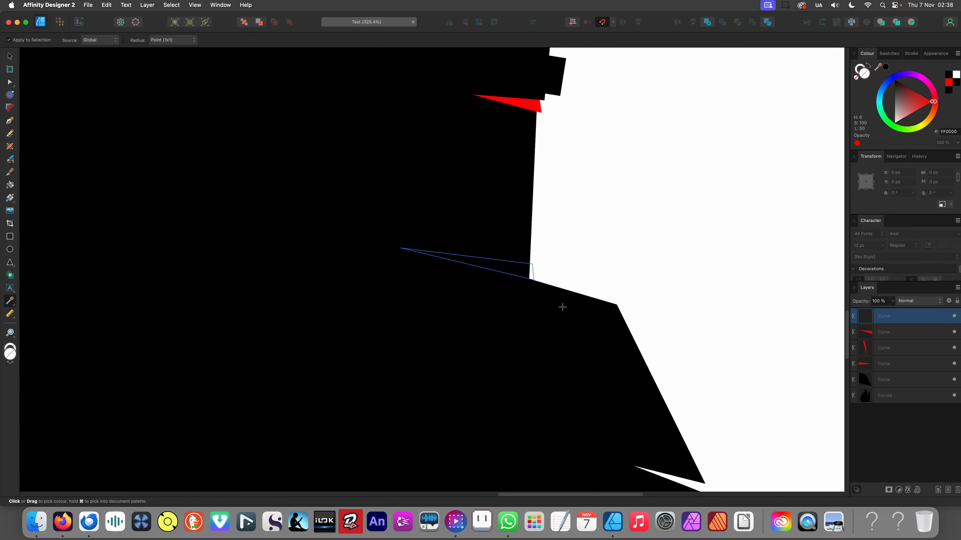
pyautogui.click(527, 100)
pyautogui.press('v')
pyautogui.scroll(-10, 577, 258)
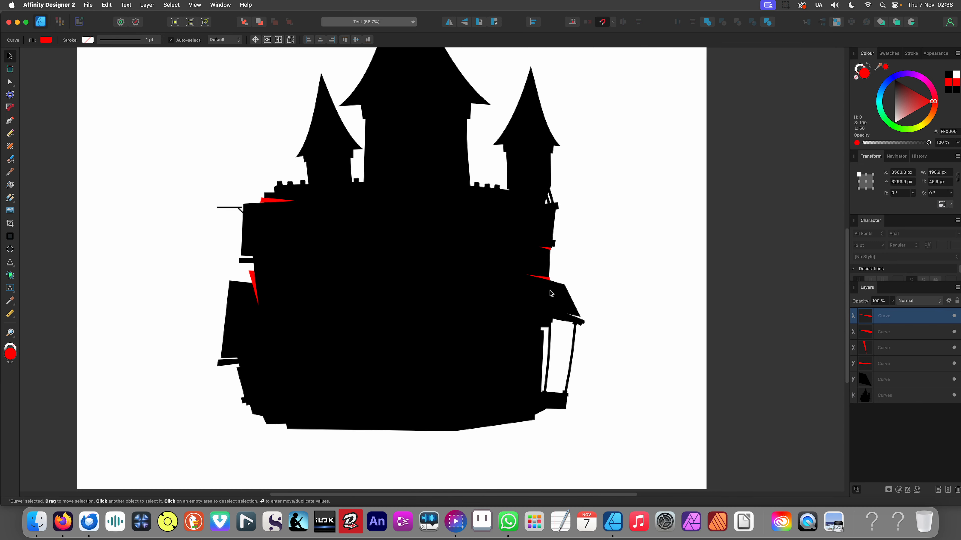
pyautogui.scroll(-2, 550, 294)
pyautogui.click(246, 309)
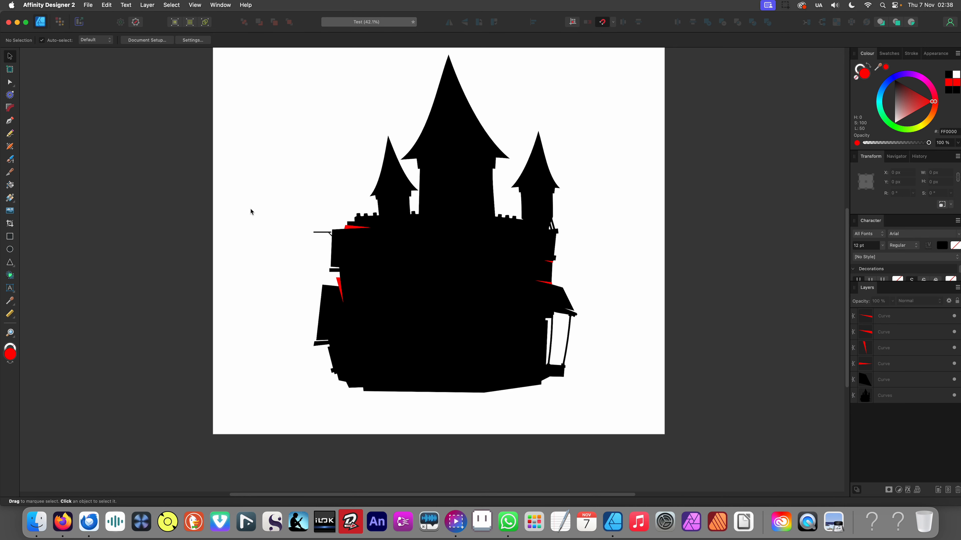
pyautogui.moveTo(259, 108); pyautogui.dragTo(681, 487)
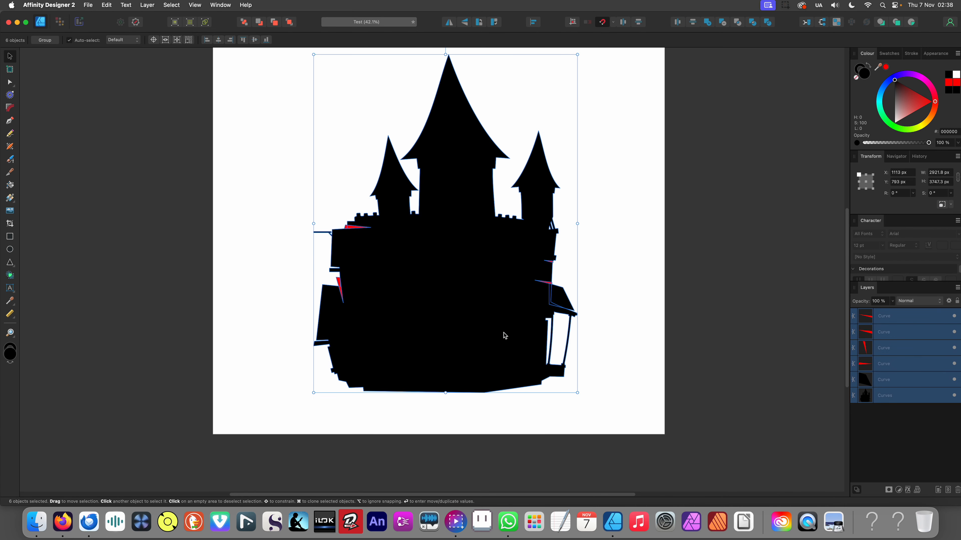
pyautogui.press('super+a')
pyautogui.keyDown('shift'); pyautogui.click(484, 332); pyautogui.keyUp('shift')
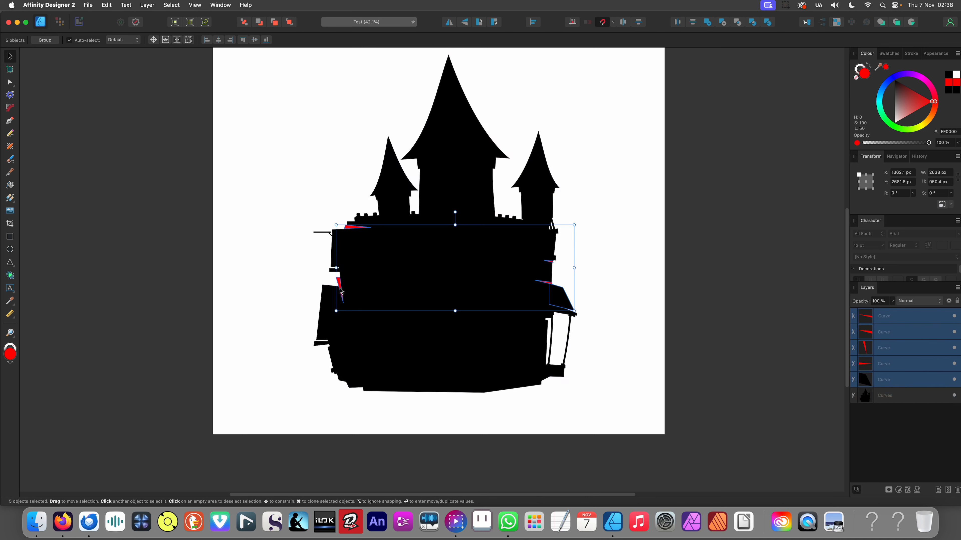
pyautogui.moveTo(340, 289); pyautogui.dragTo(312, 277)
pyautogui.press('super+z')
pyautogui.click(604, 282)
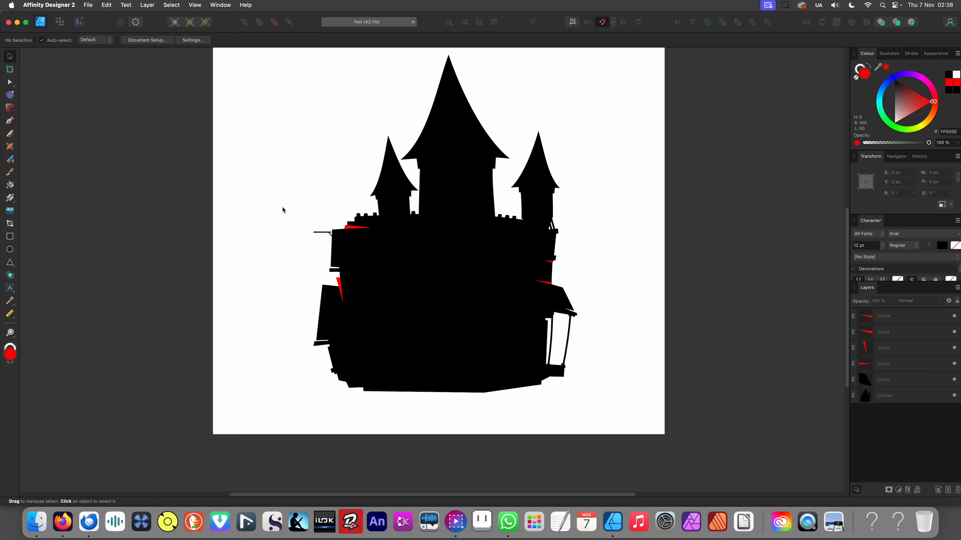
# Merge the sloped porch roof piece with the main castle silhouette using the Add boolean operation and deselect the result
pyautogui.click(557, 299)
pyautogui.keyDown('shift'); pyautogui.click(530, 303); pyautogui.keyUp('shift')
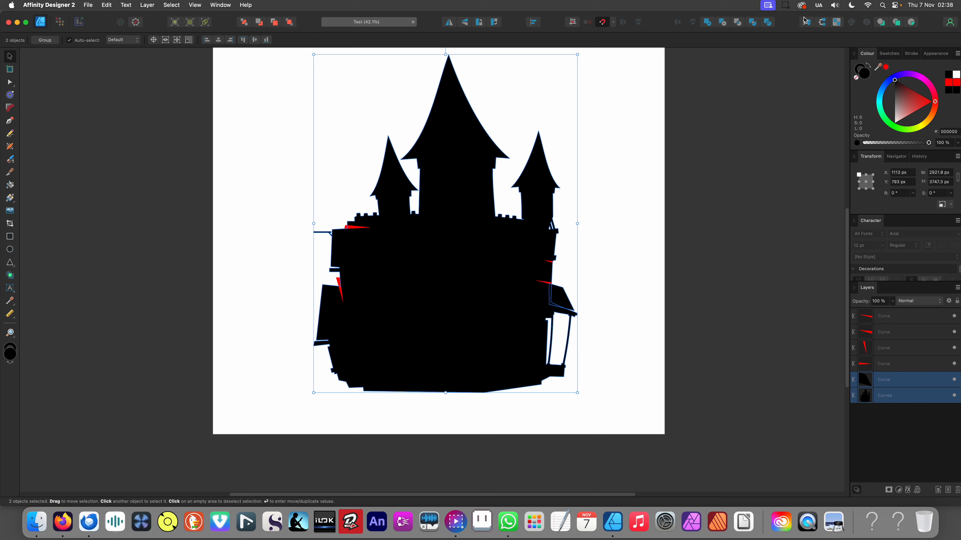
pyautogui.click(707, 24)
pyautogui.click(659, 213)
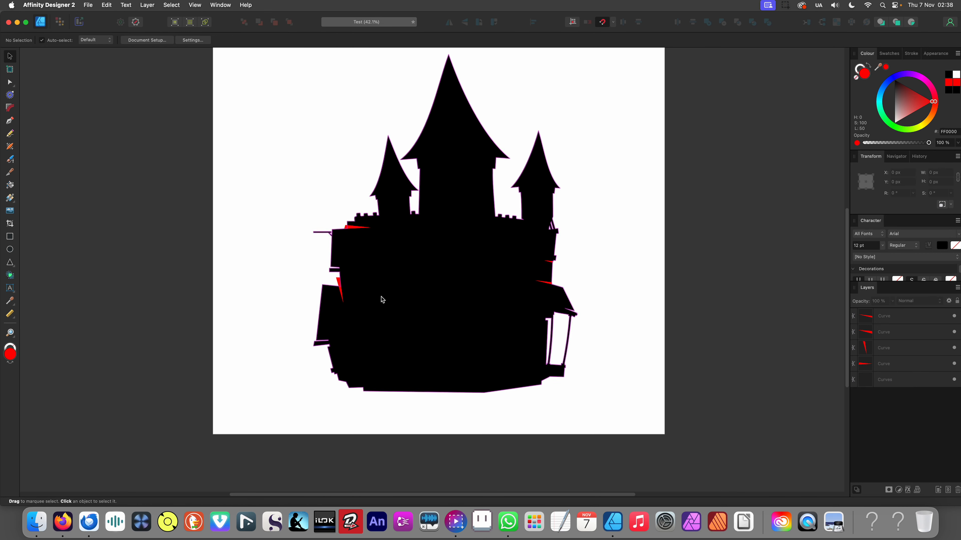
# Subtract the four red wedges from the castle silhouette to cut thin notches into its walls, and deselect the result
pyautogui.moveTo(208, 123); pyautogui.dragTo(643, 446)
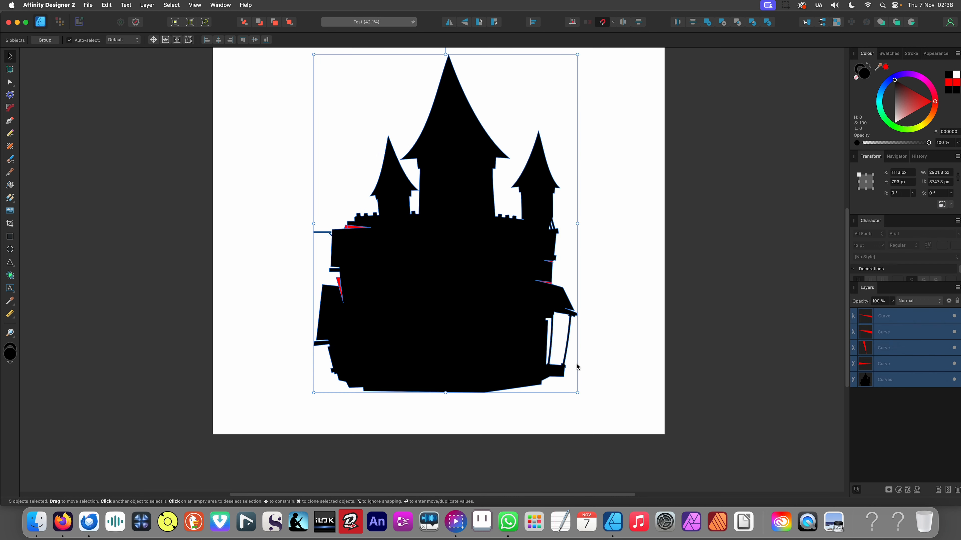
pyautogui.keyDown('shift'); pyautogui.click(473, 342); pyautogui.keyUp('shift')
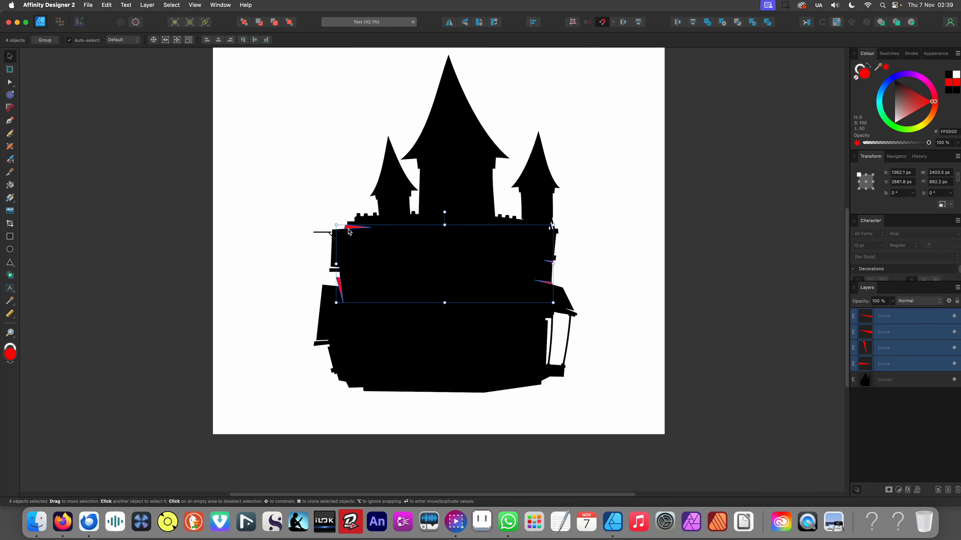
pyautogui.moveTo(345, 233); pyautogui.dragTo(300, 169)
pyautogui.press('super+z')
pyautogui.scroll(3, 495, 279)
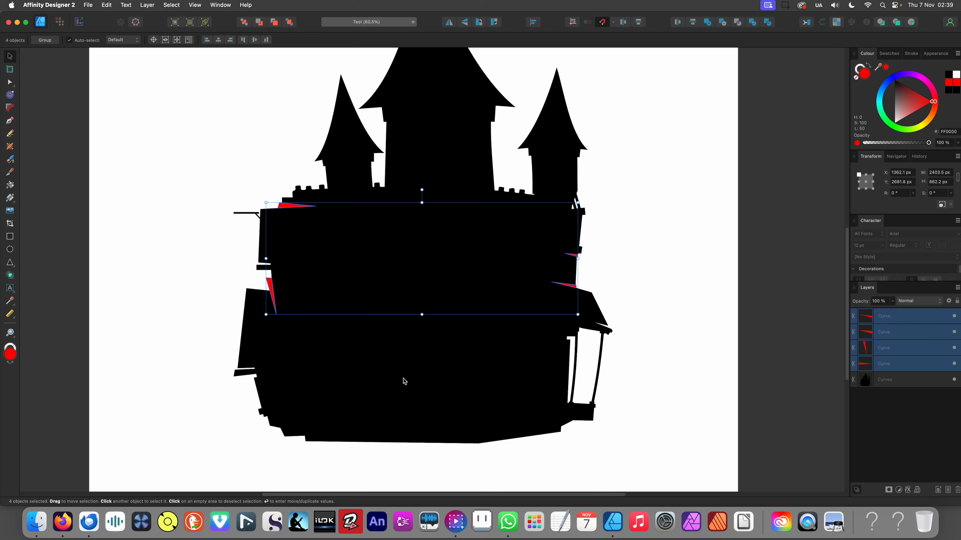
pyautogui.keyDown('shift'); pyautogui.click(404, 381); pyautogui.keyUp('shift')
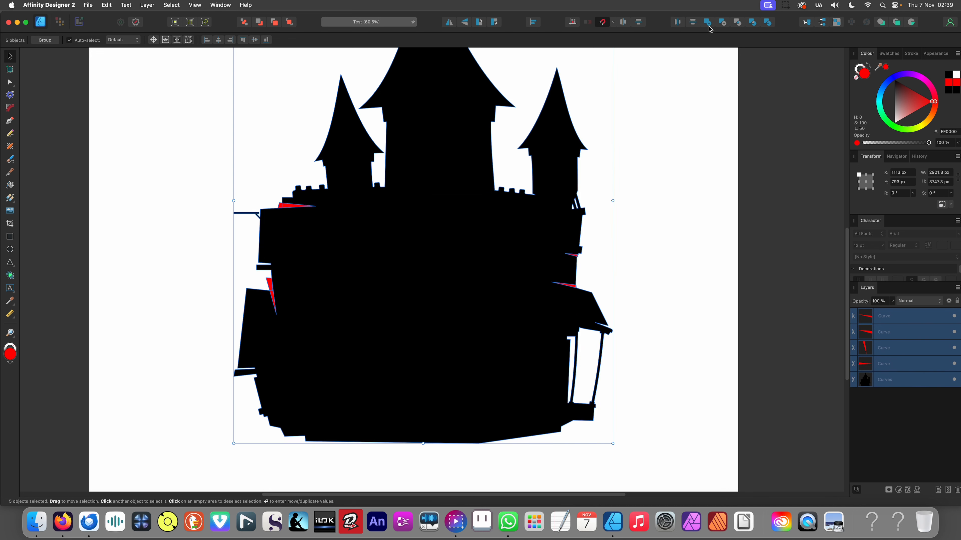
pyautogui.click(723, 23)
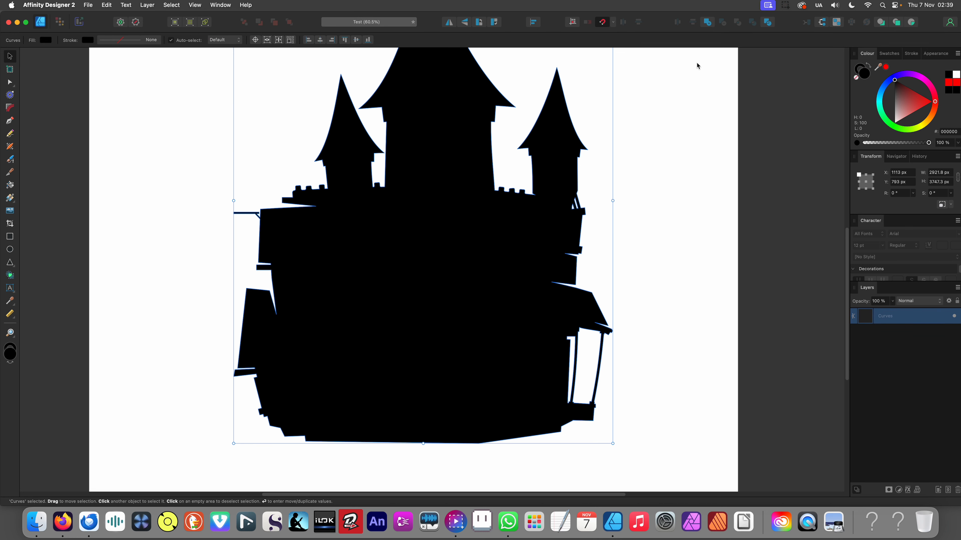
pyautogui.scroll(-5, 698, 65)
pyautogui.click(351, 266)
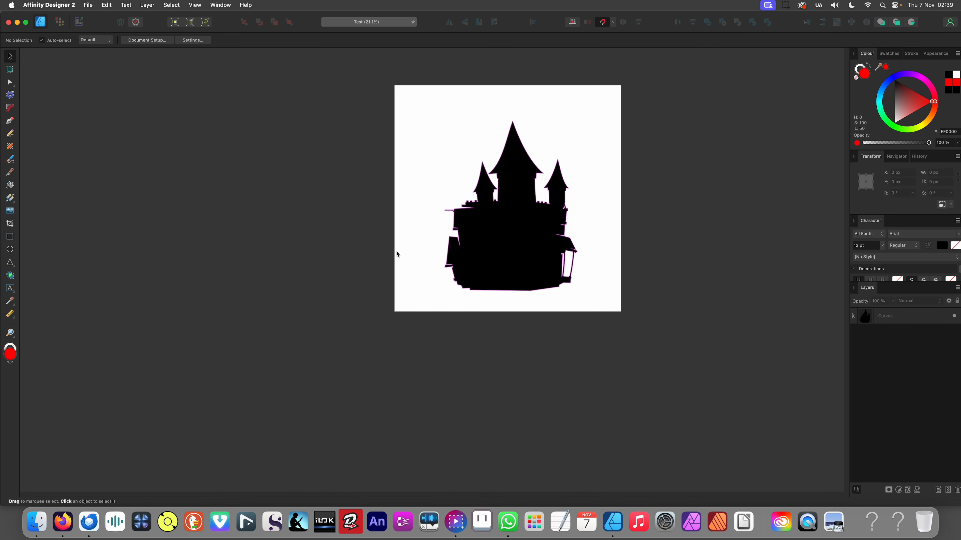
# Inspect the notches cut into the castle's left and right walls up close and against the whole silhouette
pyautogui.hscroll(3, 424, 254)
pyautogui.scroll(1, 423, 255)
pyautogui.scroll(10, 385, 255)
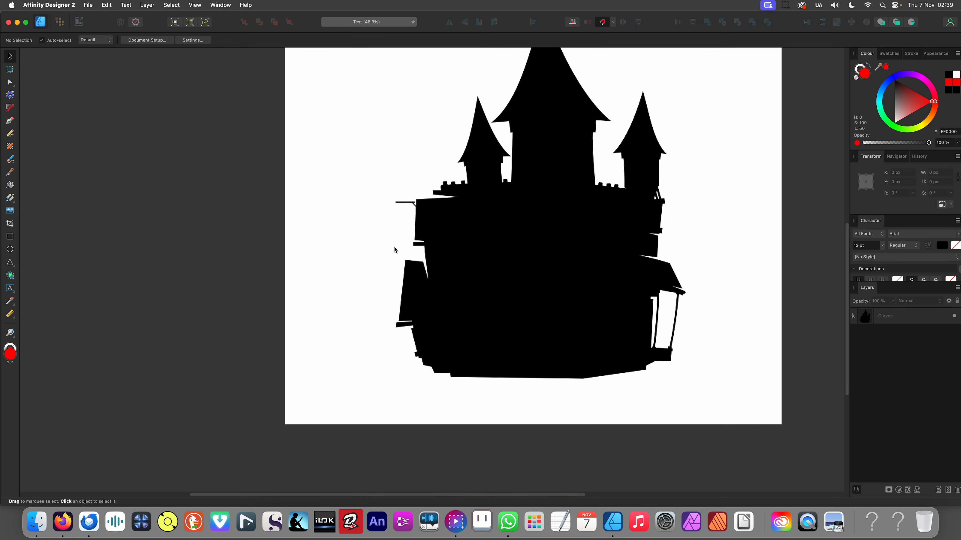
pyautogui.doubleClick(479, 197)
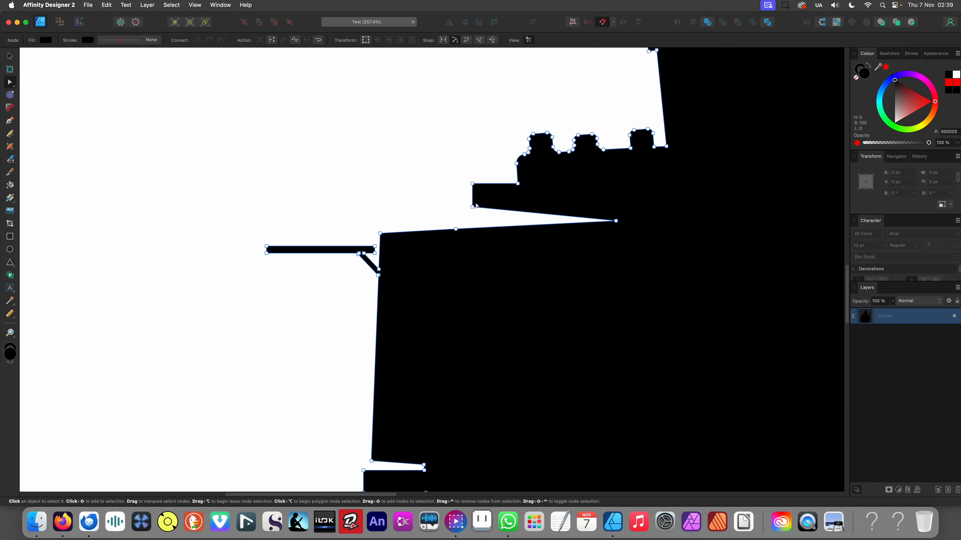
pyautogui.scroll(-5, 513, 199)
pyautogui.scroll(-5, 440, 218)
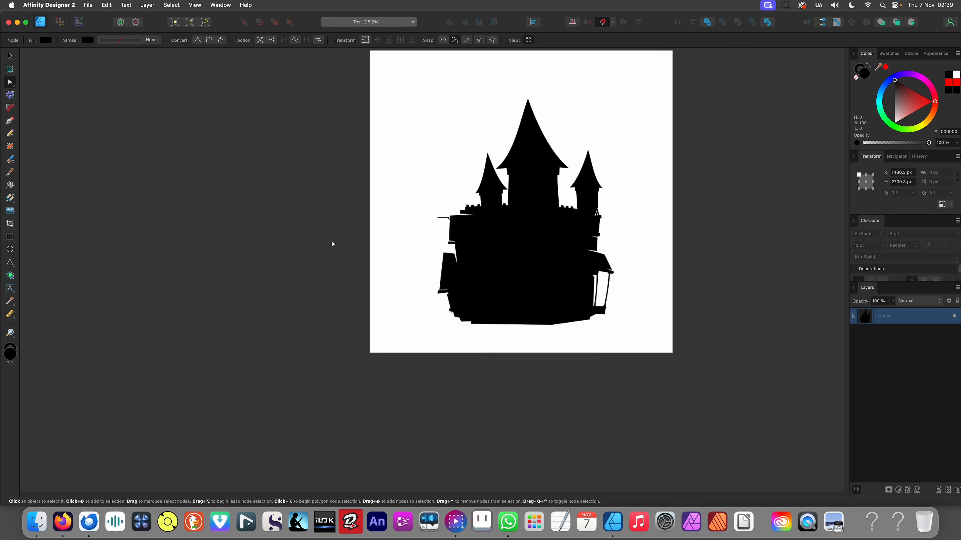
pyautogui.click(357, 268)
pyautogui.moveTo(475, 252); pyautogui.dragTo(402, 267)
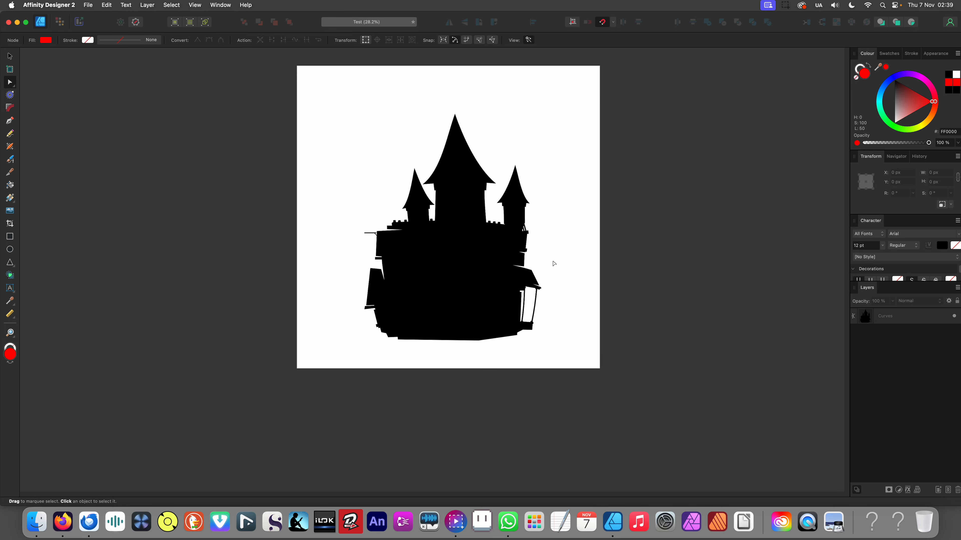
pyautogui.scroll(7, 546, 254)
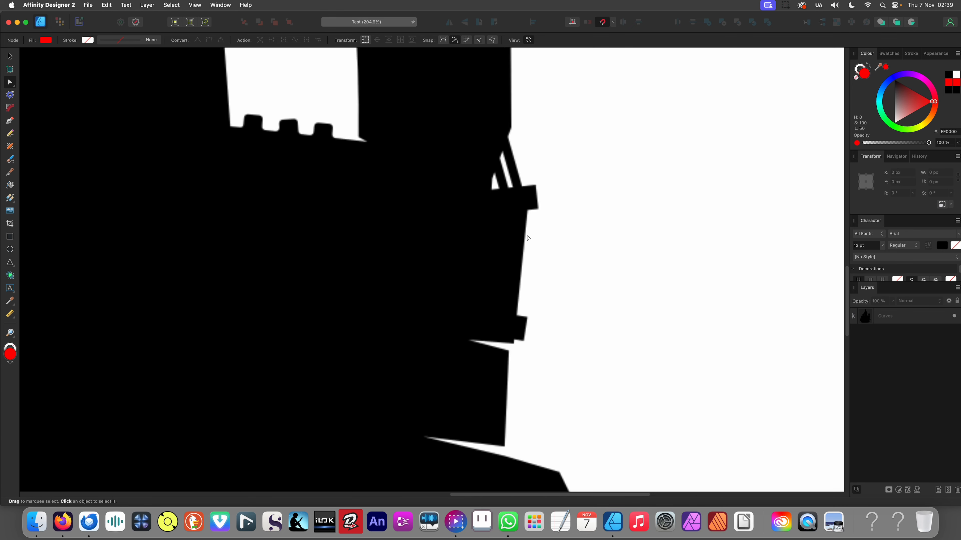
pyautogui.scroll(-4, 527, 238)
pyautogui.scroll(-4, 527, 237)
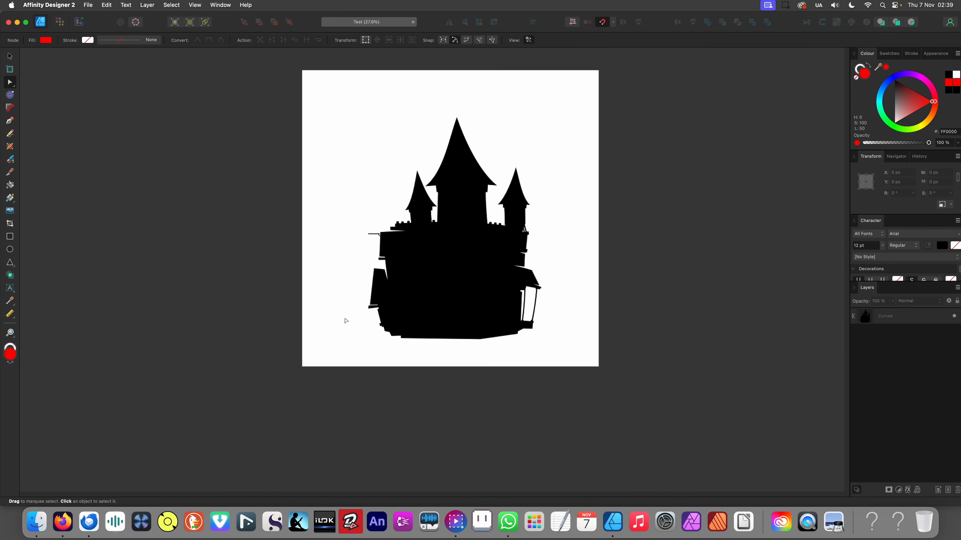
pyautogui.scroll(2, 407, 351)
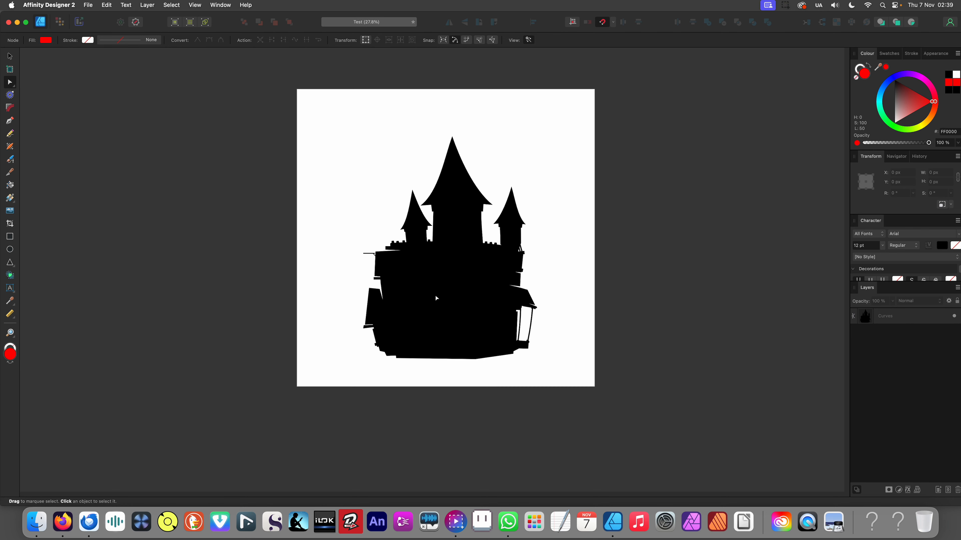
# Look over the complete castle silhouette from the base and porch up to the tower roofs
pyautogui.press('v')
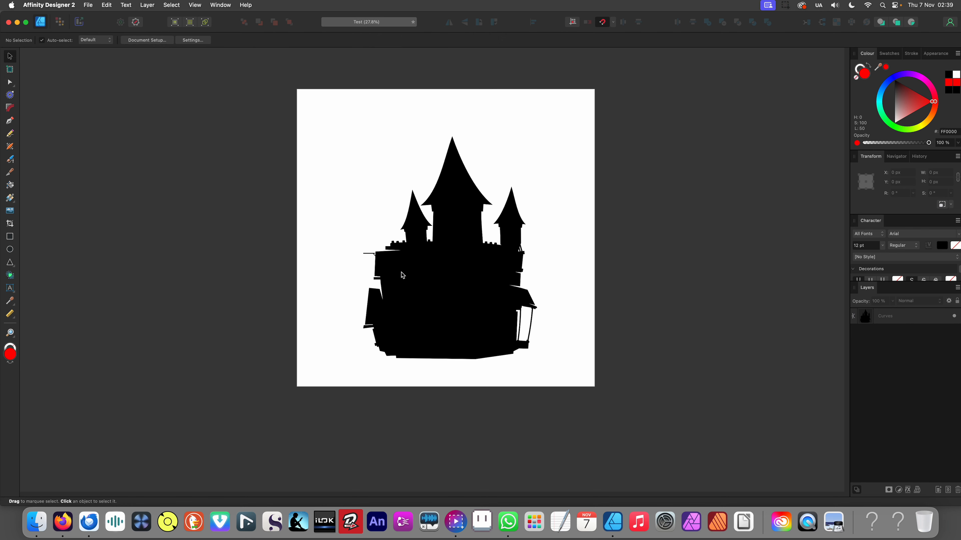
pyautogui.scroll(-3, 457, 319)
pyautogui.hscroll(-1, 458, 319)
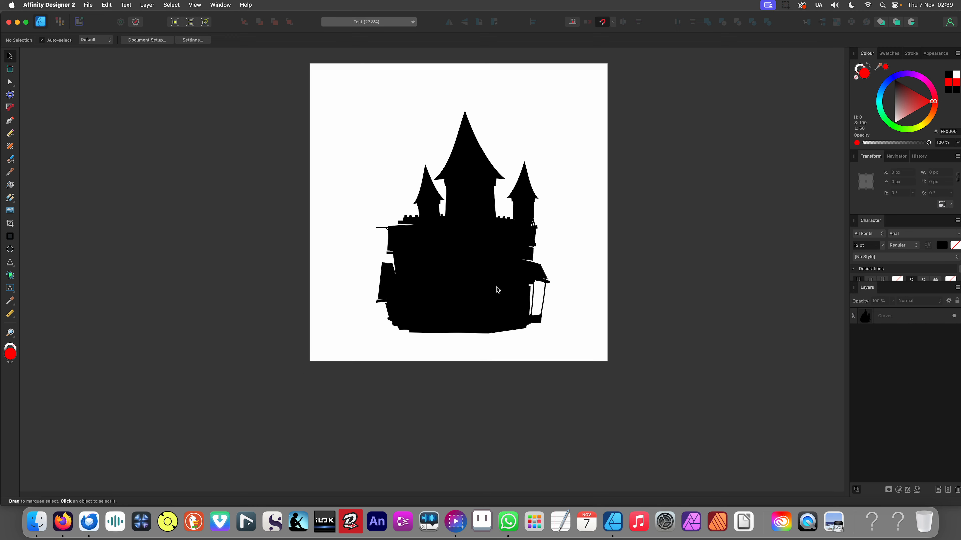
pyautogui.scroll(5, 498, 290)
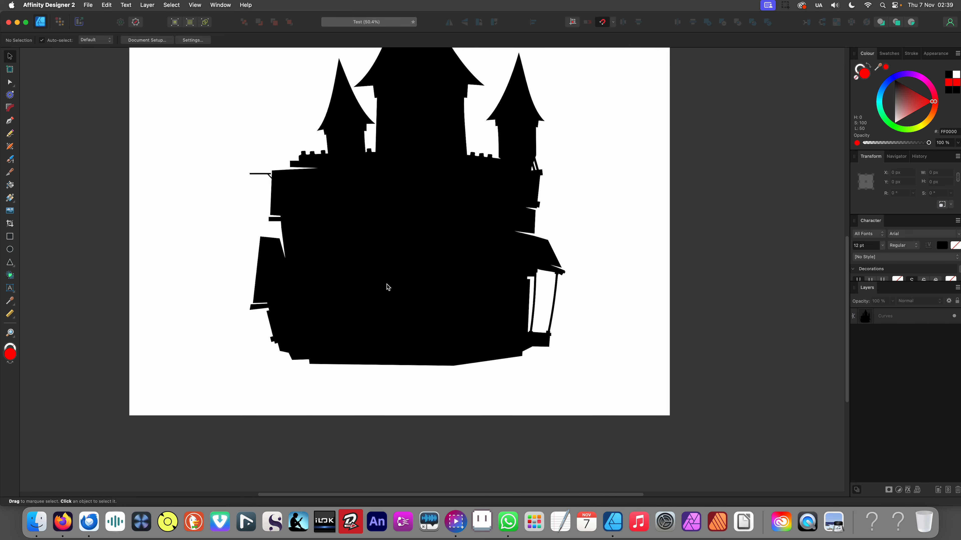
pyautogui.scroll(5, 388, 287)
pyautogui.hscroll(-1, 388, 286)
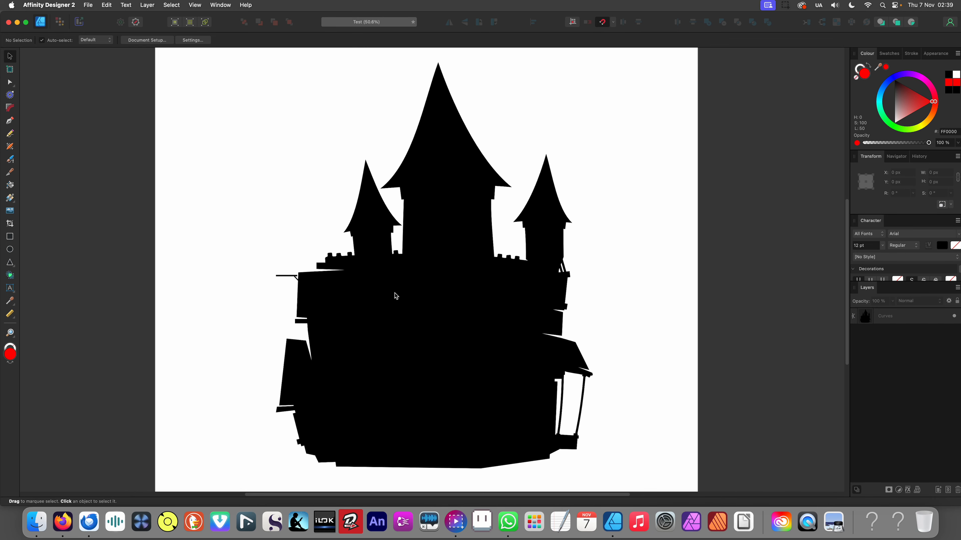
pyautogui.hscroll(-2, 395, 295)
pyautogui.scroll(-2, 395, 296)
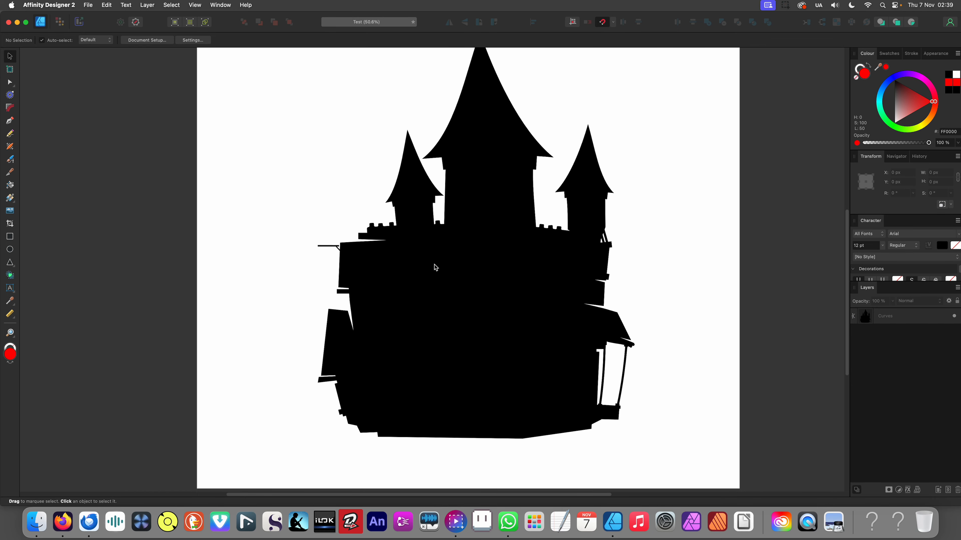
pyautogui.scroll(3, 415, 227)
pyautogui.hscroll(2, 415, 228)
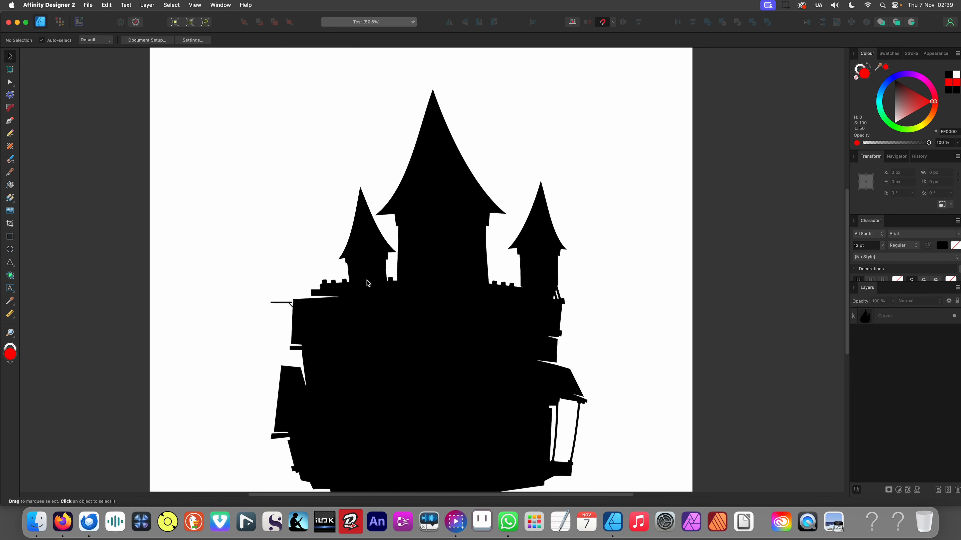
pyautogui.hscroll(-2, 77, 253)
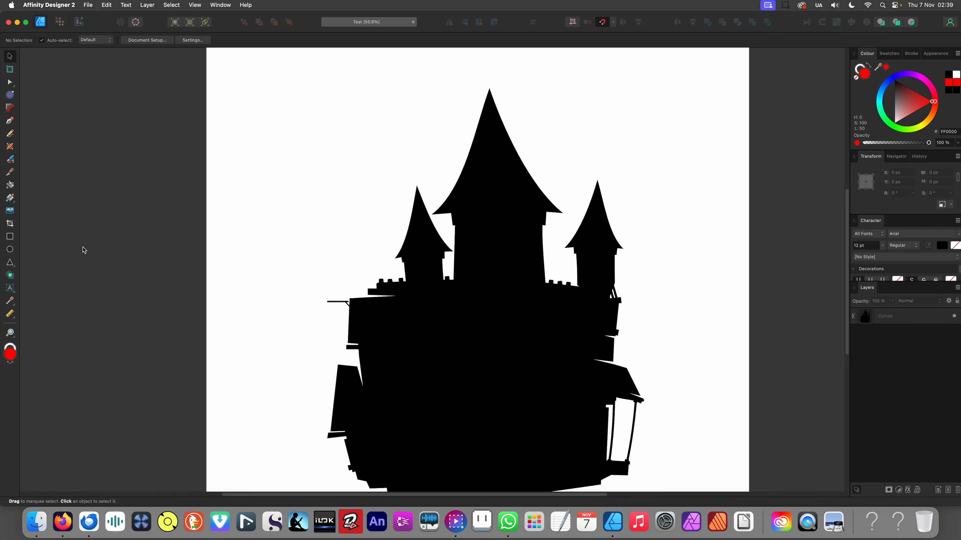
# Draw a red ellipse about 231.7 × 215.5 px in the middle of the central tower's roof
pyautogui.click(13, 252)
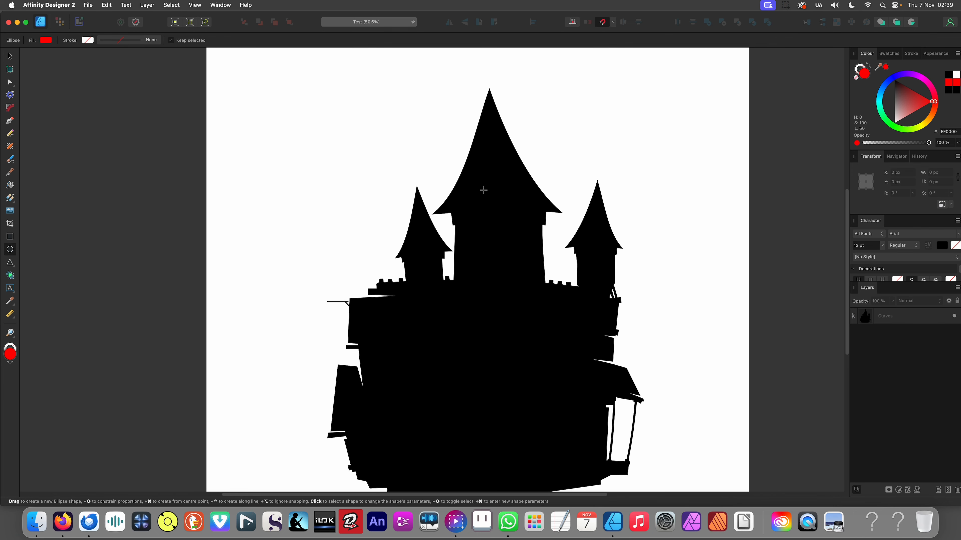
pyautogui.moveTo(477, 167); pyautogui.dragTo(503, 190)
pyautogui.scroll(5, 502, 189)
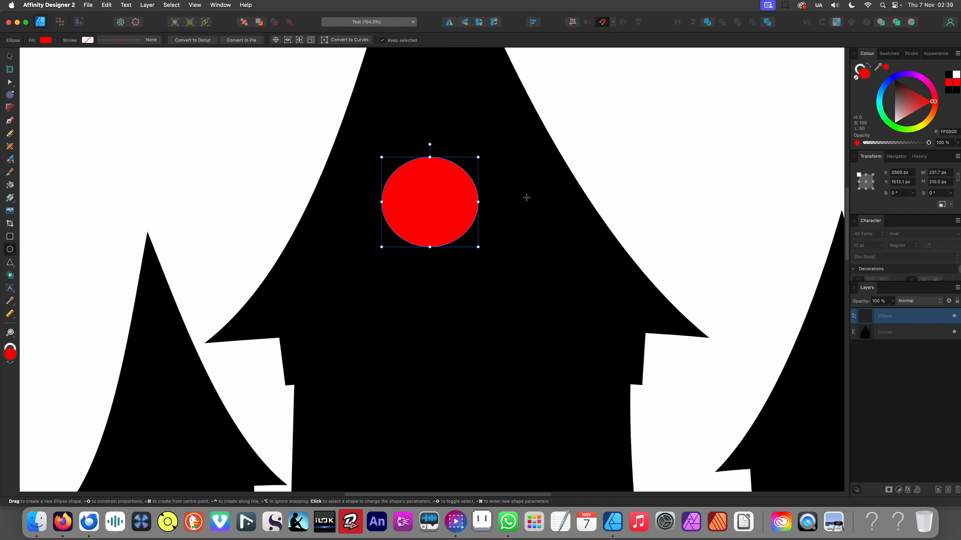
# Try a white fill on the roof ellipse to preview it as a window, and set it back to red
pyautogui.moveTo(900, 107); pyautogui.dragTo(894, 123)
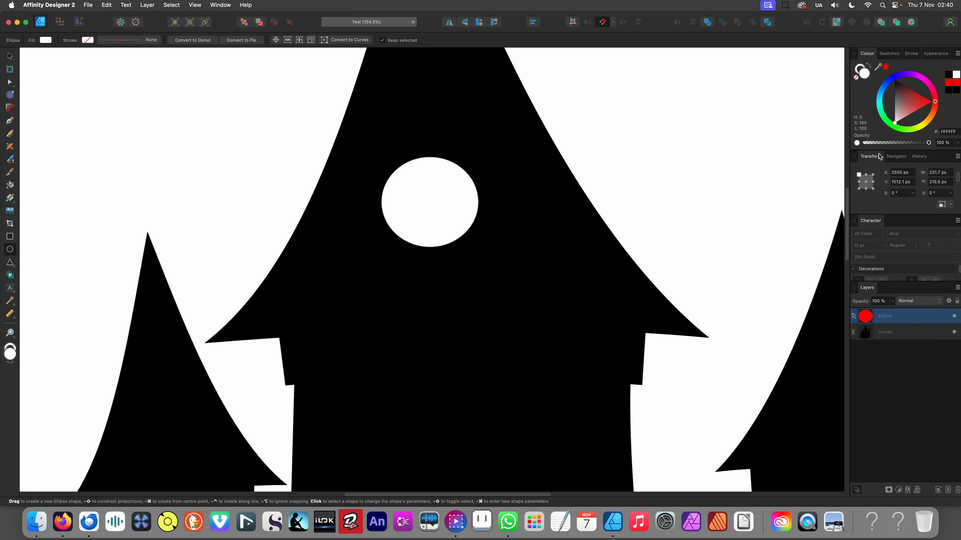
pyautogui.scroll(-4, 413, 223)
pyautogui.press('v')
pyautogui.click(312, 199)
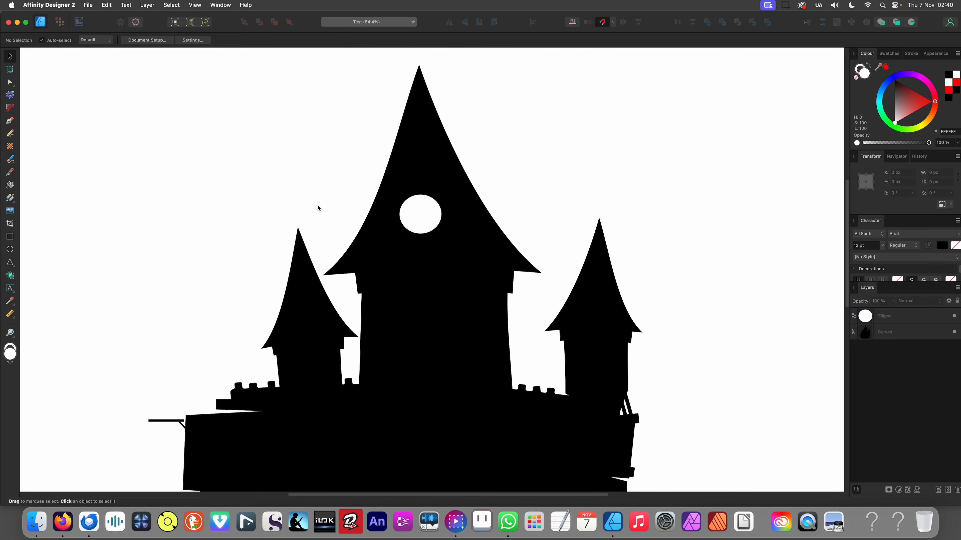
pyautogui.moveTo(360, 224); pyautogui.dragTo(371, 259)
pyautogui.scroll(1, 388, 262)
pyautogui.click(437, 257)
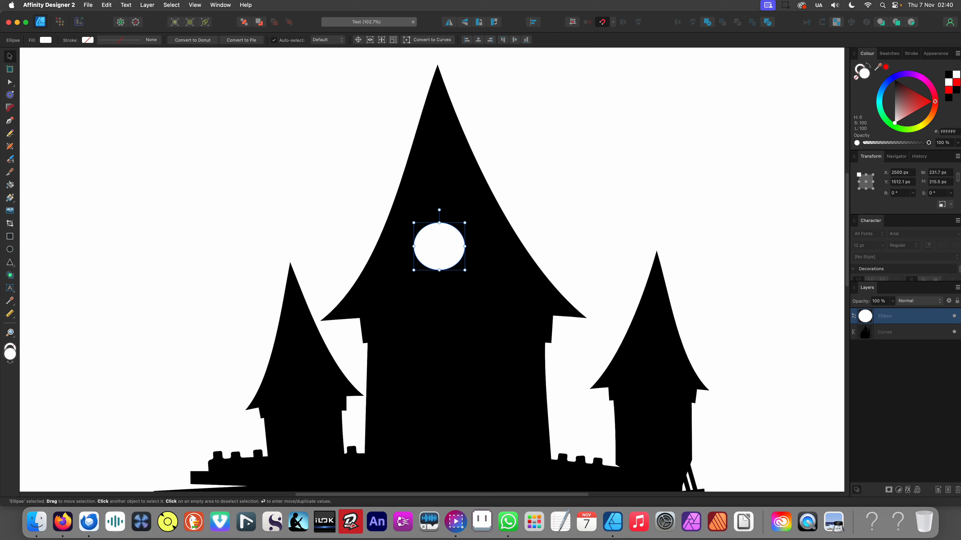
pyautogui.moveTo(905, 110); pyautogui.dragTo(933, 102)
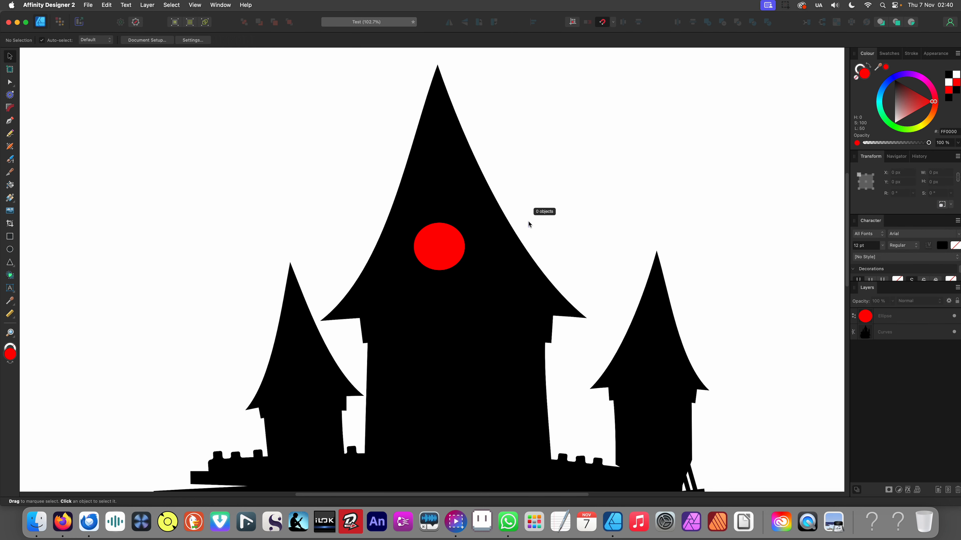
# Subtract the red ellipse from the castle silhouette to cut a round window into the central roof, and deselect the result
pyautogui.keyDown('shift'); pyautogui.click(492, 252); pyautogui.keyUp('shift')
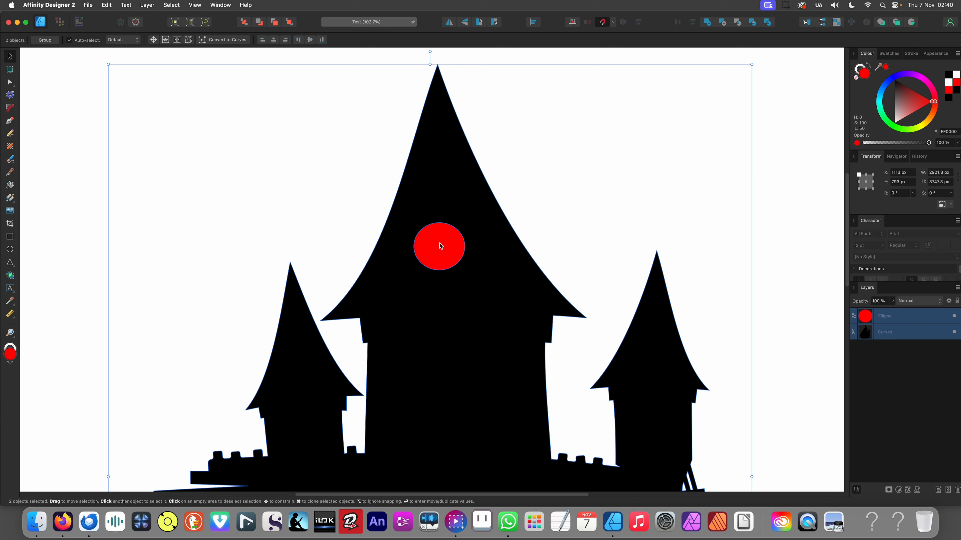
pyautogui.click(723, 24)
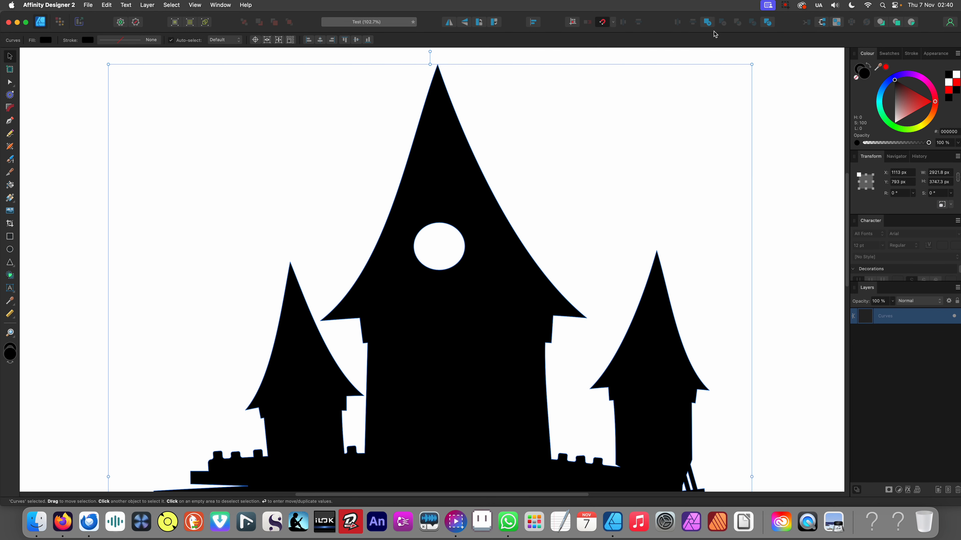
pyautogui.click(603, 179)
pyautogui.scroll(-5, 394, 256)
pyautogui.scroll(5, 386, 250)
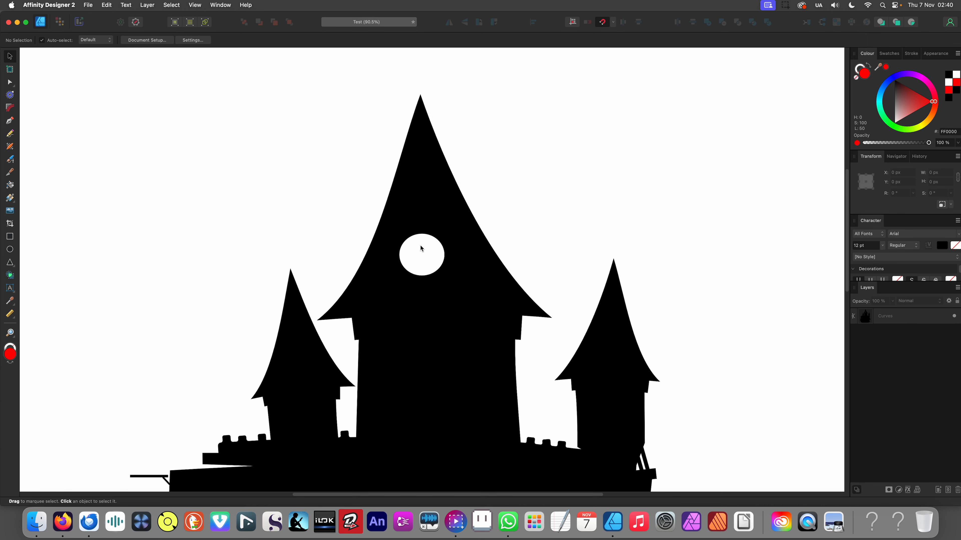
# Draw a thin vertical red bar about 20.5 × 357.3 px across the middle of the round roof window
pyautogui.scroll(4, 421, 249)
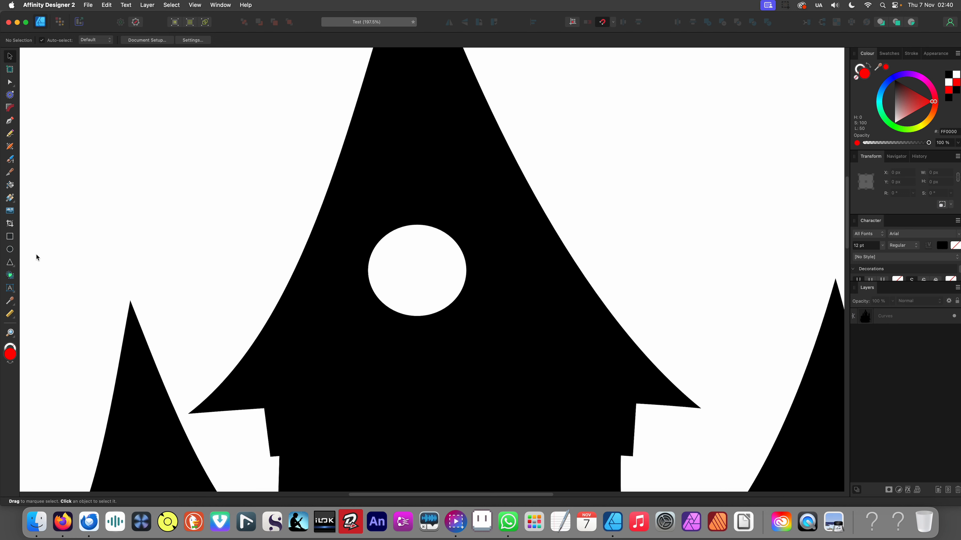
pyautogui.click(9, 238)
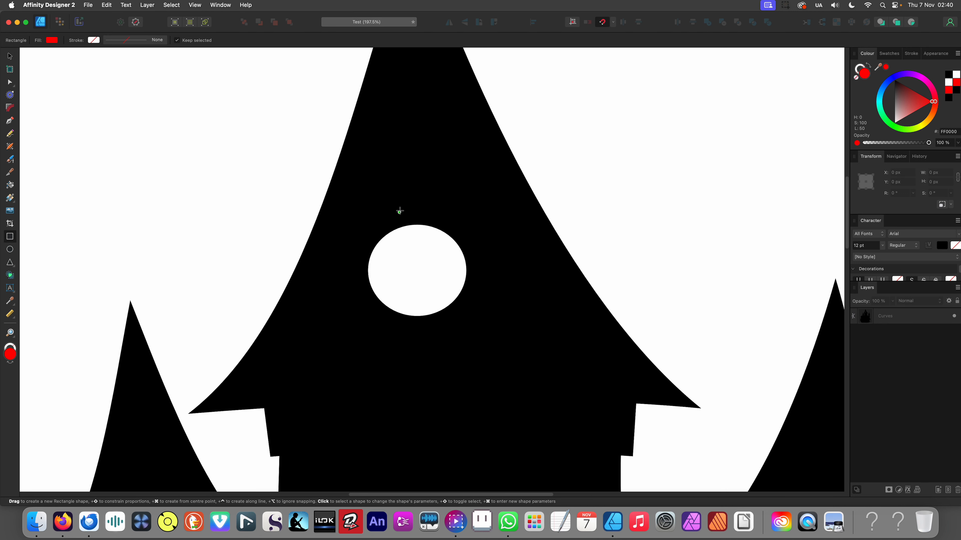
pyautogui.moveTo(406, 189); pyautogui.dragTo(417, 321)
pyautogui.press('v')
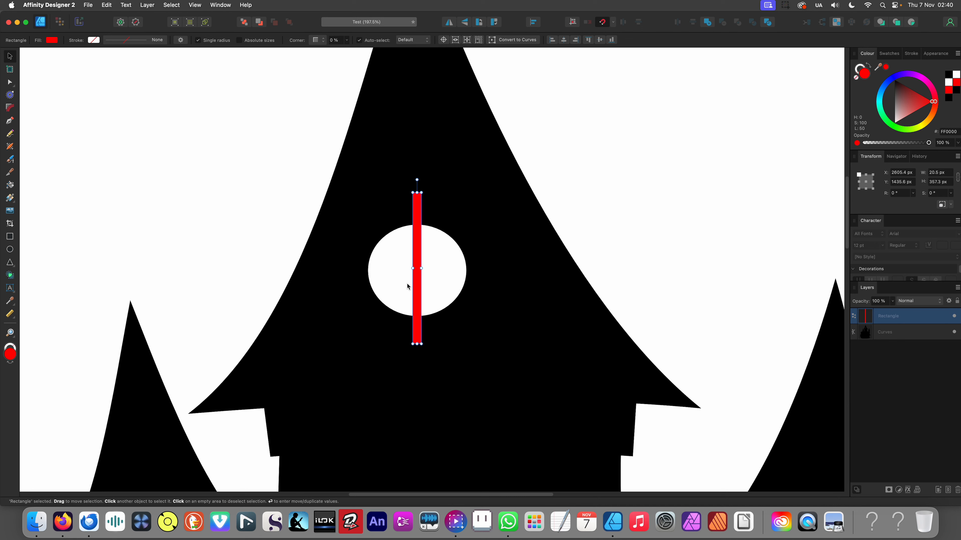
# Duplicate the red bar and rotate the copy to a slightly tilted horizontal, forming a cross over the round window
pyautogui.press('super+j')
pyautogui.moveTo(425, 348); pyautogui.dragTo(507, 255)
pyautogui.scroll(-5, 496, 255)
pyautogui.click(333, 189)
# Merge both red bars with the castle silhouette using Add so they form window bars, and deselect the result
pyautogui.scroll(5, 413, 241)
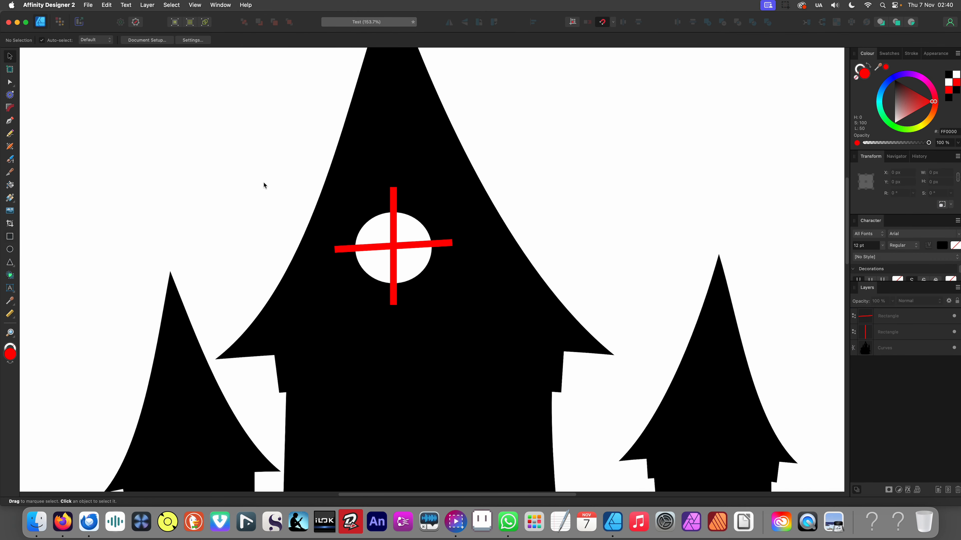
pyautogui.click(393, 227)
pyautogui.keyDown('shift'); pyautogui.click(418, 245); pyautogui.keyUp('shift')
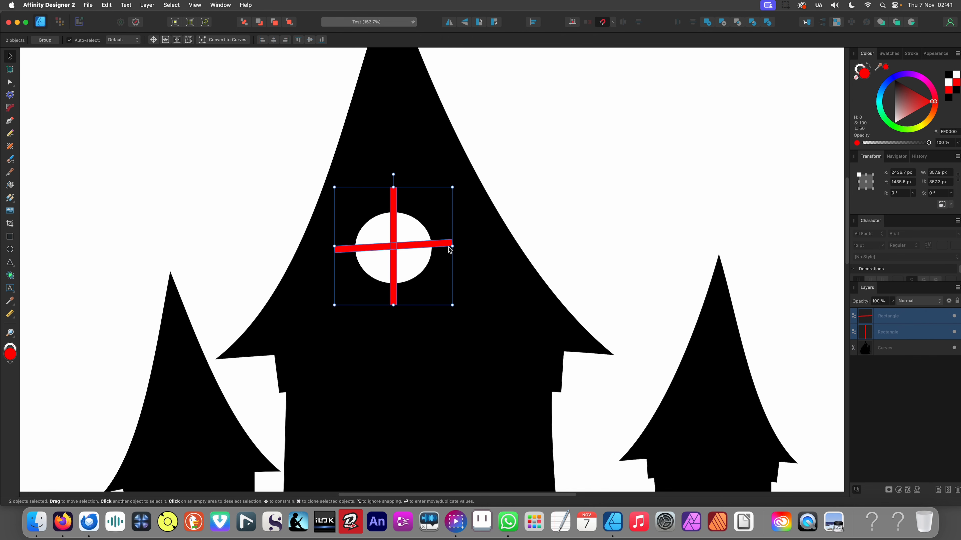
pyautogui.keyDown('shift'); pyautogui.click(480, 262); pyautogui.keyUp('shift')
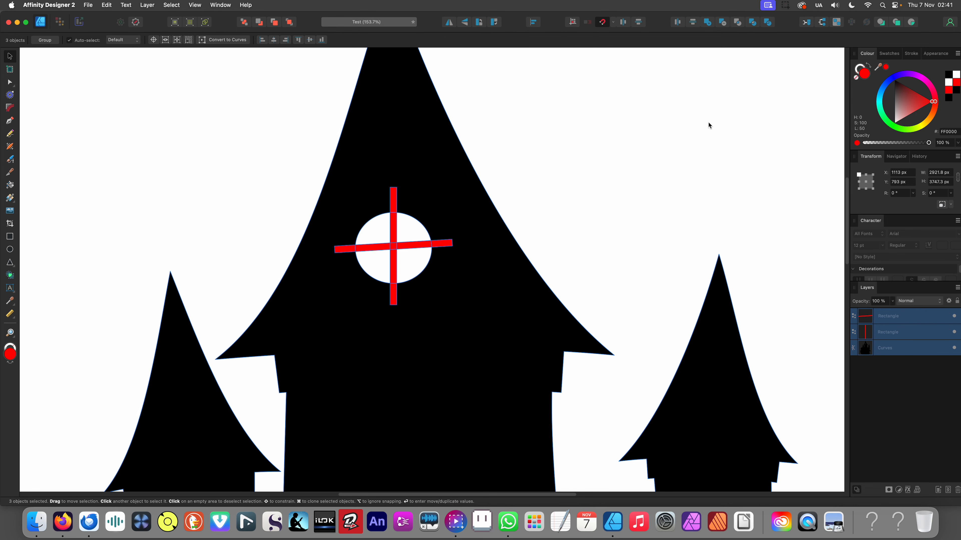
pyautogui.click(708, 22)
pyautogui.press('super+0')
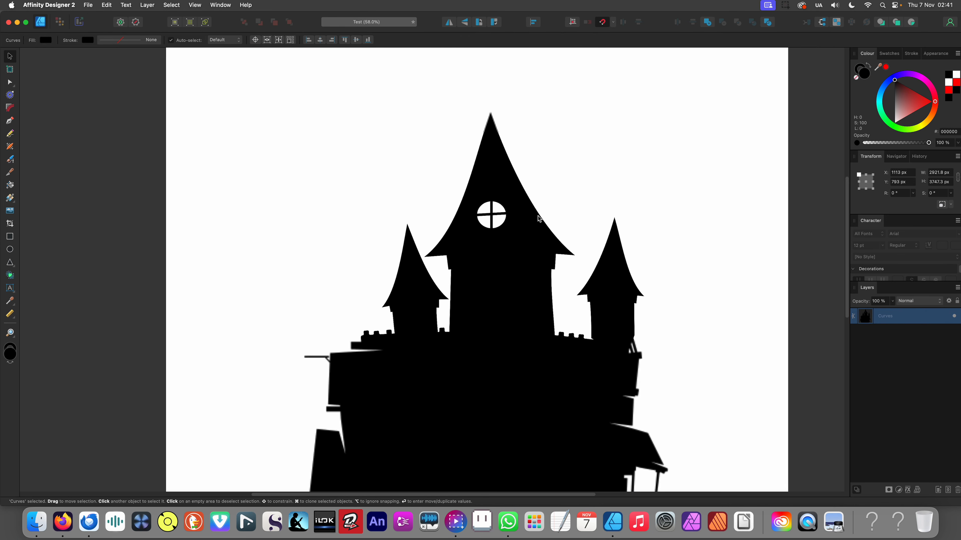
pyautogui.click(409, 197)
# Round the corner nodes of the four round-window panes with the Corner tool, and deselect the castle
pyautogui.scroll(10, 488, 220)
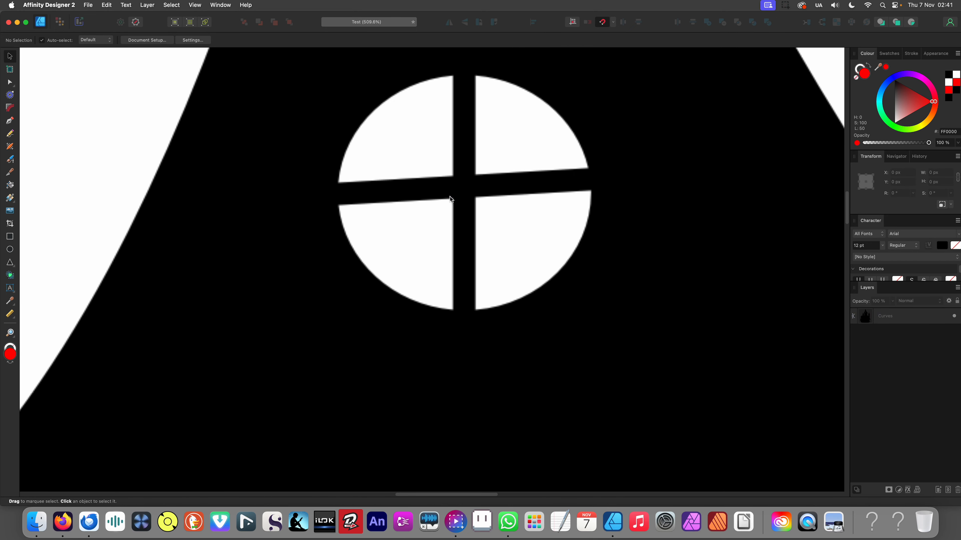
pyautogui.doubleClick(429, 244)
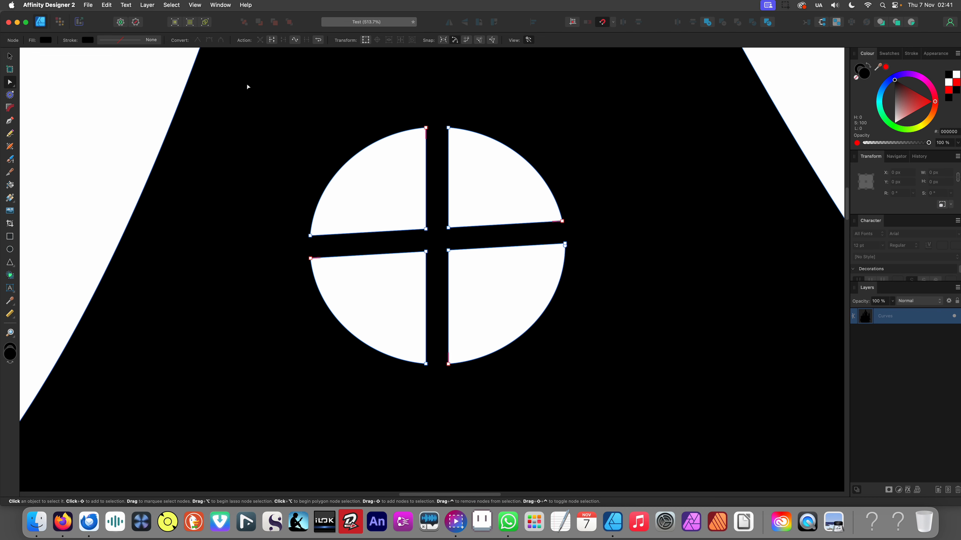
pyautogui.moveTo(247, 87); pyautogui.dragTo(685, 465)
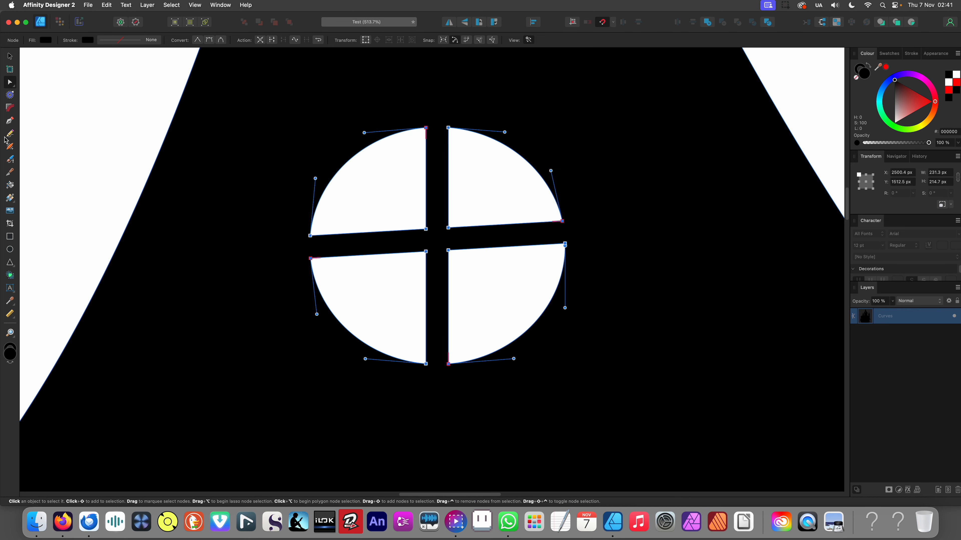
pyautogui.click(10, 109)
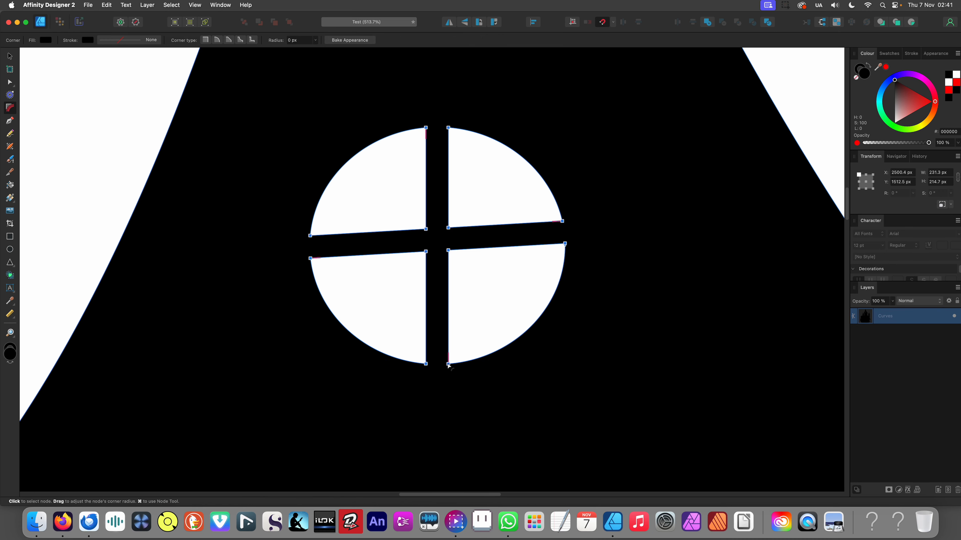
pyautogui.moveTo(473, 354); pyautogui.dragTo(475, 350)
pyautogui.scroll(-10, 470, 304)
pyautogui.click(316, 278)
# Draw a small red circle where the two bars of the round window cross
pyautogui.scroll(8, 416, 274)
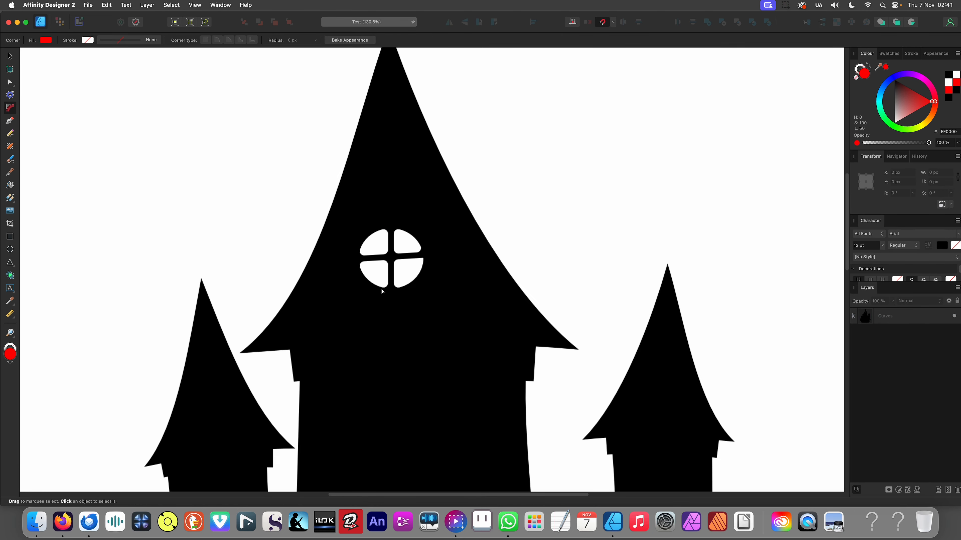
pyautogui.scroll(1, 424, 270)
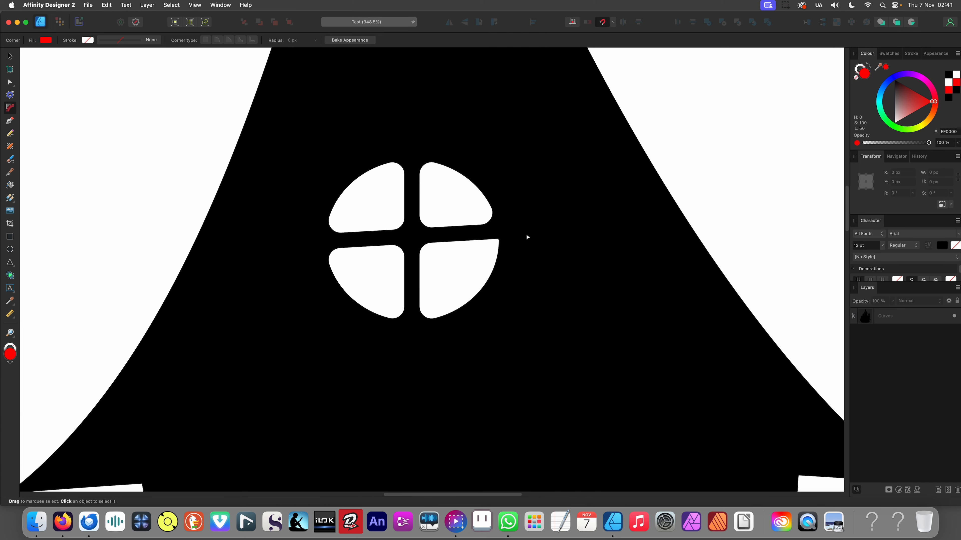
pyautogui.scroll(4, 435, 233)
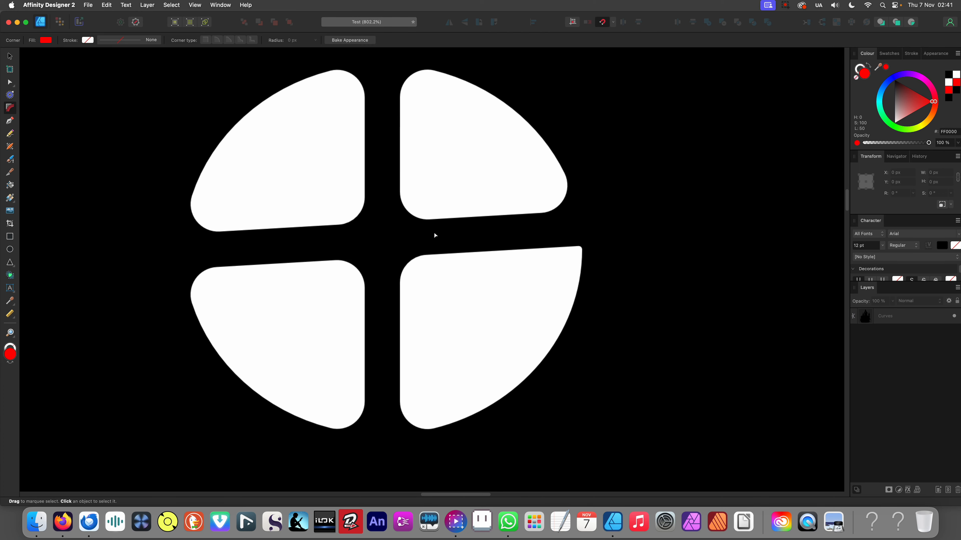
pyautogui.click(10, 249)
pyautogui.moveTo(367, 225); pyautogui.dragTo(382, 255)
pyautogui.press('v')
# Subtract the small red circle from the castle silhouette to punch a hole in the window cross, and deselect
pyautogui.press('super+a')
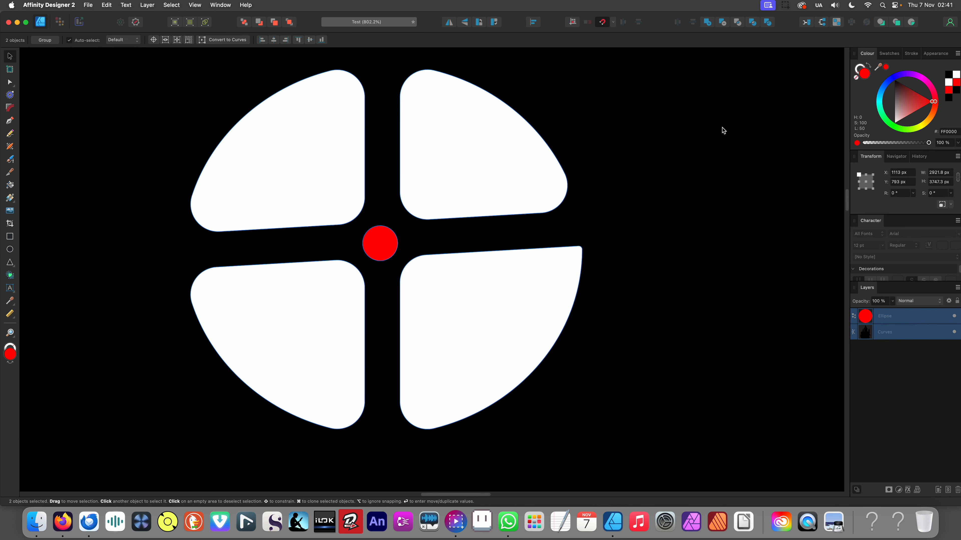
pyautogui.click(722, 25)
pyautogui.scroll(-7, 604, 132)
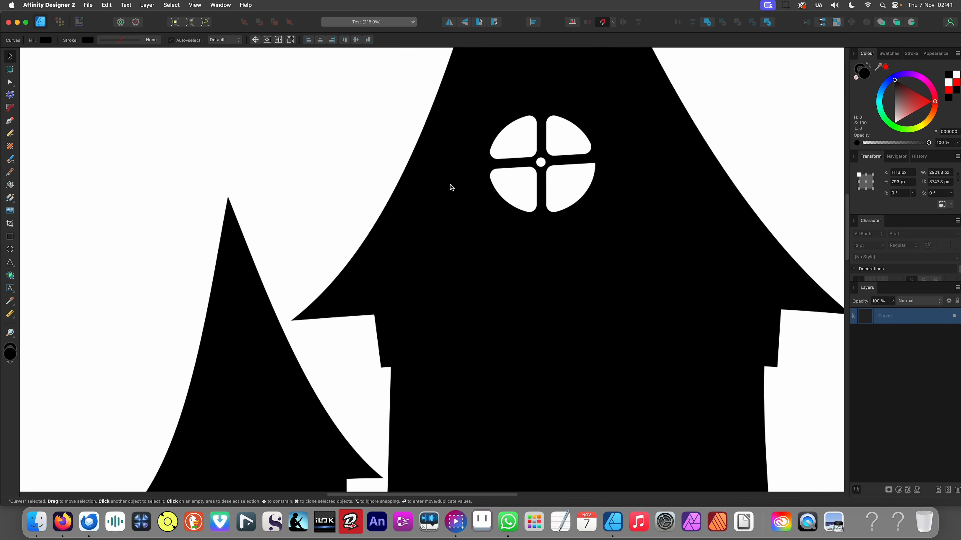
pyautogui.scroll(-8, 449, 186)
pyautogui.click(342, 150)
# Look over the whole castle silhouette, from the round roof window down to the base and side walls
pyautogui.scroll(-3, 405, 205)
pyautogui.scroll(2, 450, 218)
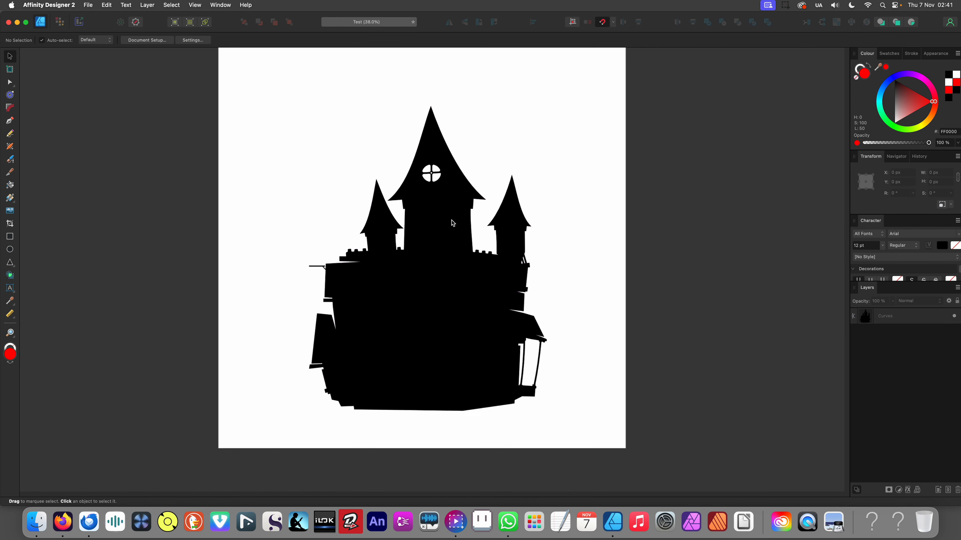
pyautogui.scroll(1, 443, 238)
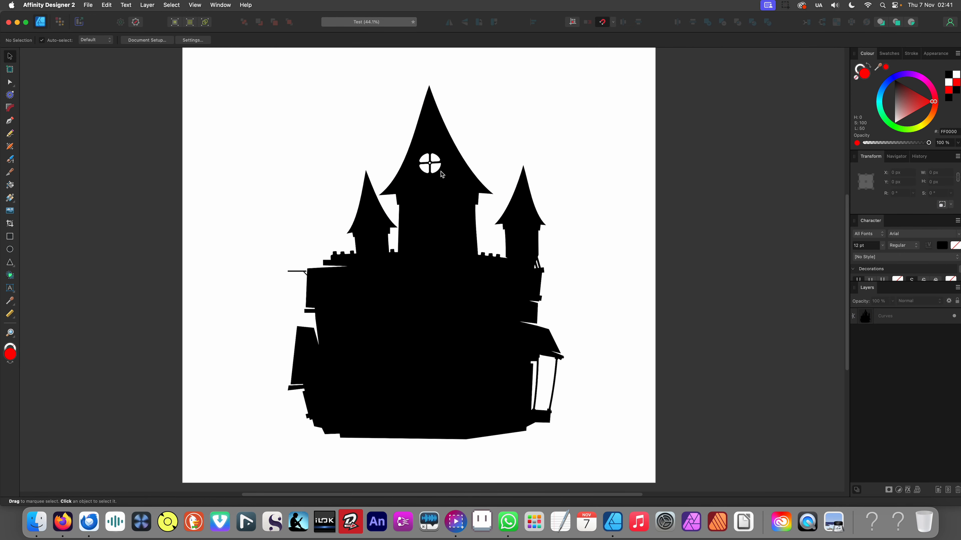
pyautogui.hscroll(-2, 443, 217)
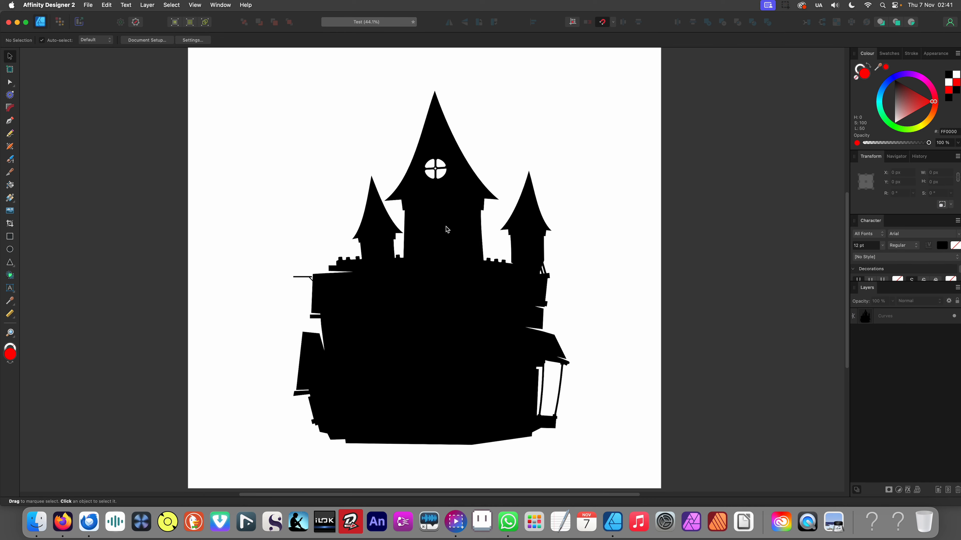
pyautogui.scroll(-3, 424, 222)
pyautogui.hscroll(-1, 424, 222)
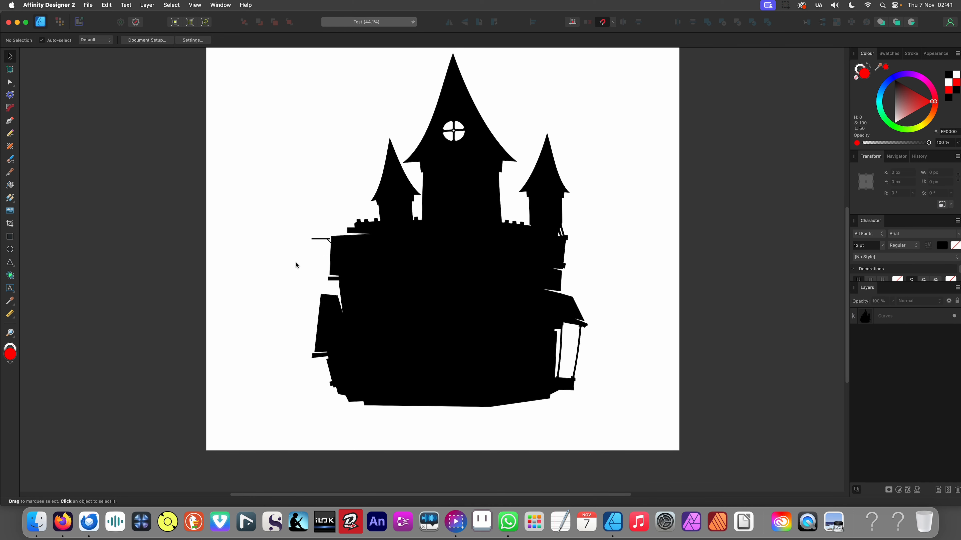
pyautogui.scroll(-2, 345, 320)
pyautogui.hscroll(-4, 344, 320)
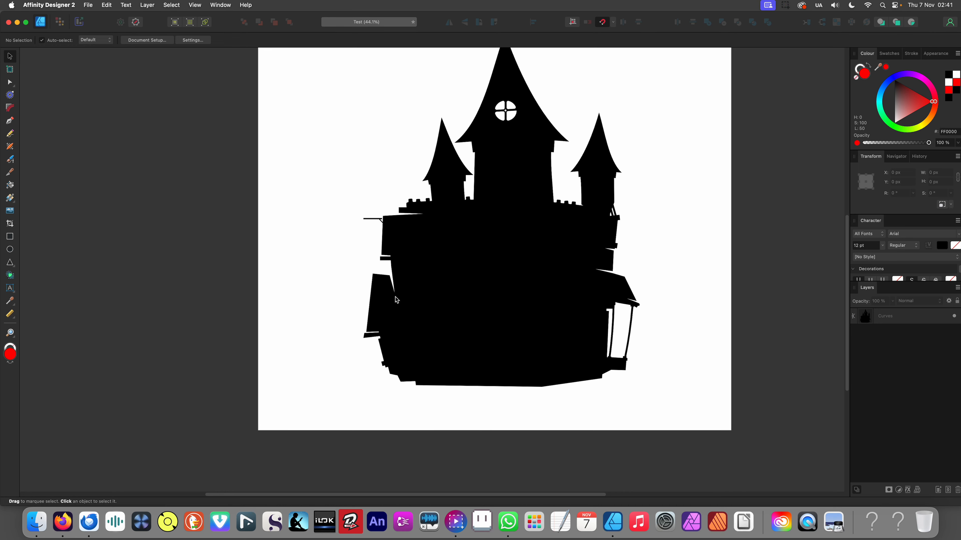
pyautogui.hscroll(2, 397, 298)
pyautogui.hscroll(-4, 321, 284)
pyautogui.scroll(1, 321, 284)
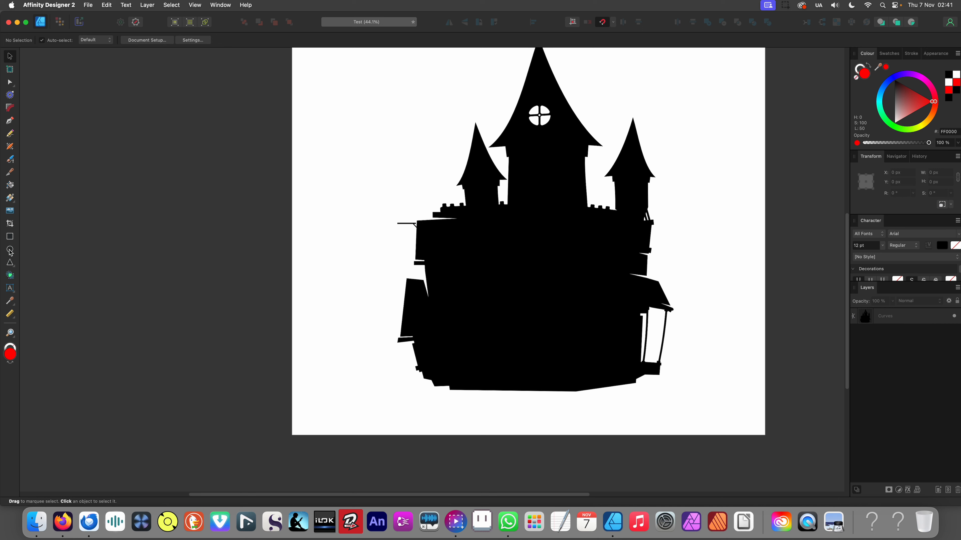
# Draw a tall red rectangle about 428.5 × 1038.9 px on the empty page area left of the castle
pyautogui.click(9, 264)
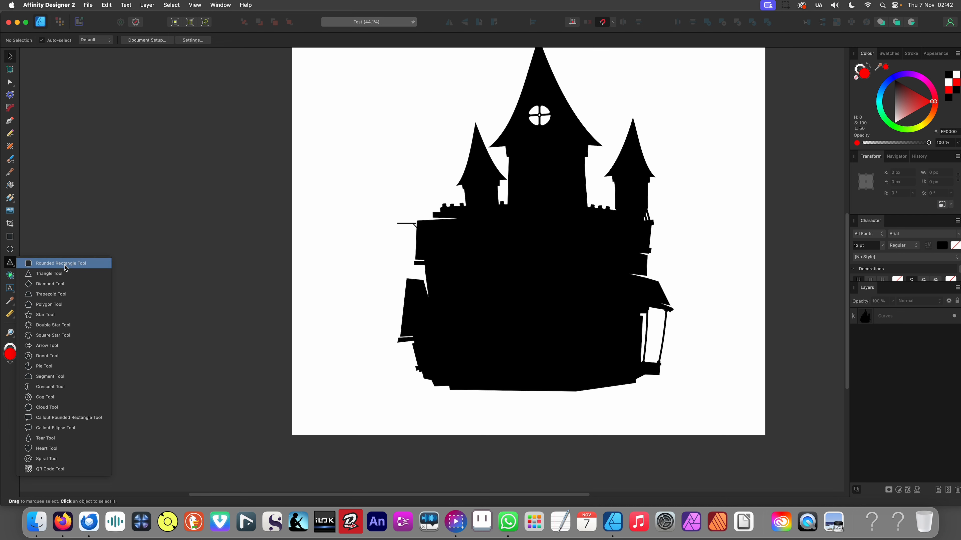
pyautogui.click(75, 224)
pyautogui.click(10, 237)
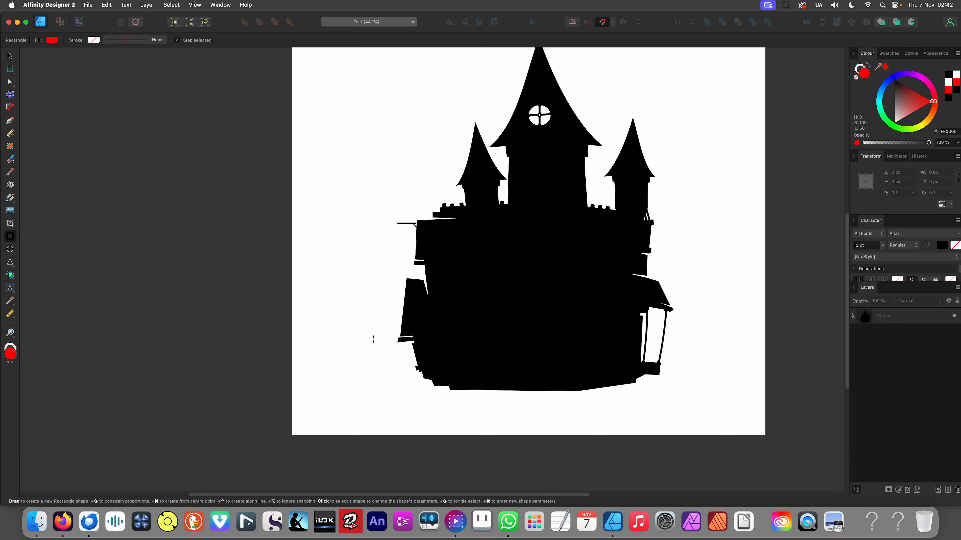
pyautogui.moveTo(326, 298); pyautogui.dragTo(372, 397)
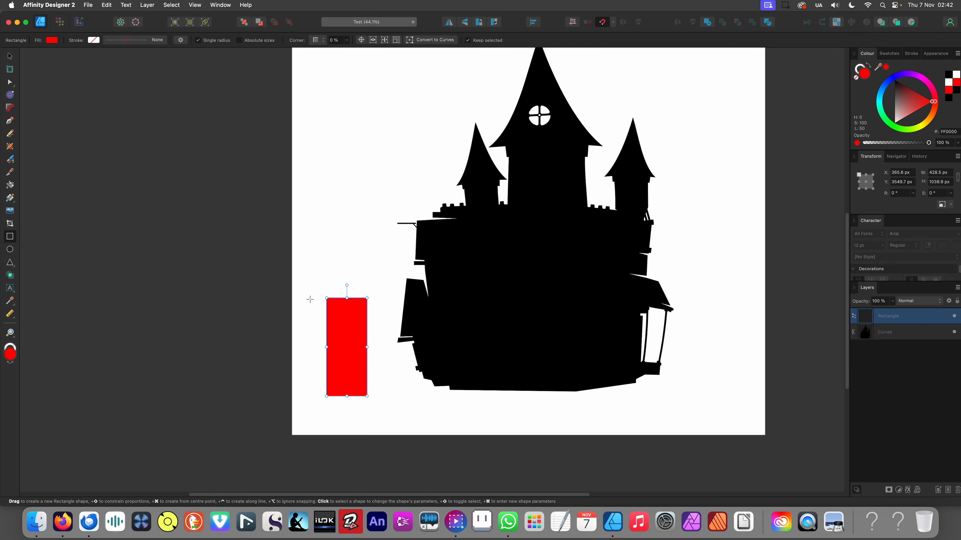
# Convert the red rectangle to curves and bend its upper edge upward into an arch
pyautogui.scroll(5, 352, 314)
pyautogui.scroll(1, 394, 324)
pyautogui.scroll(-4, 429, 315)
pyautogui.press('v')
pyautogui.rightClick(394, 332)
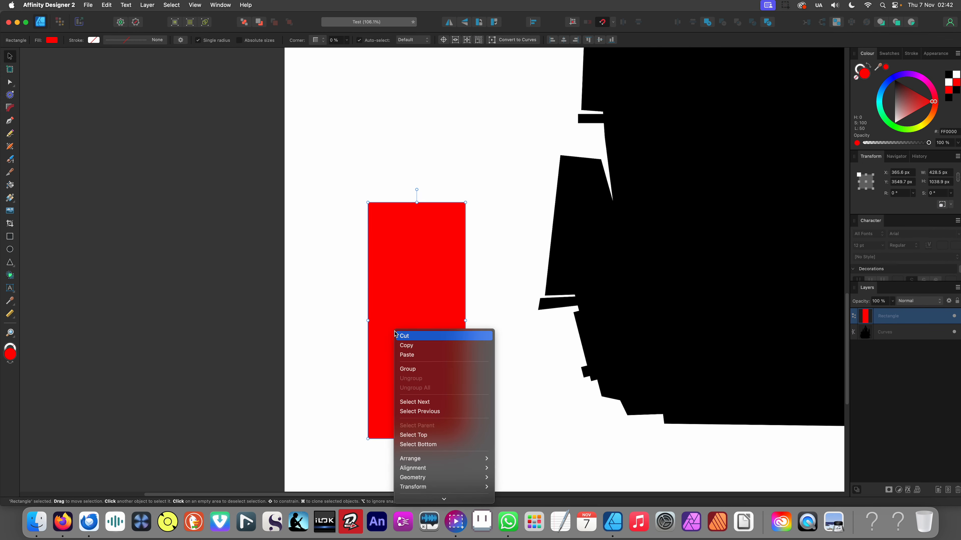
pyautogui.click(429, 420)
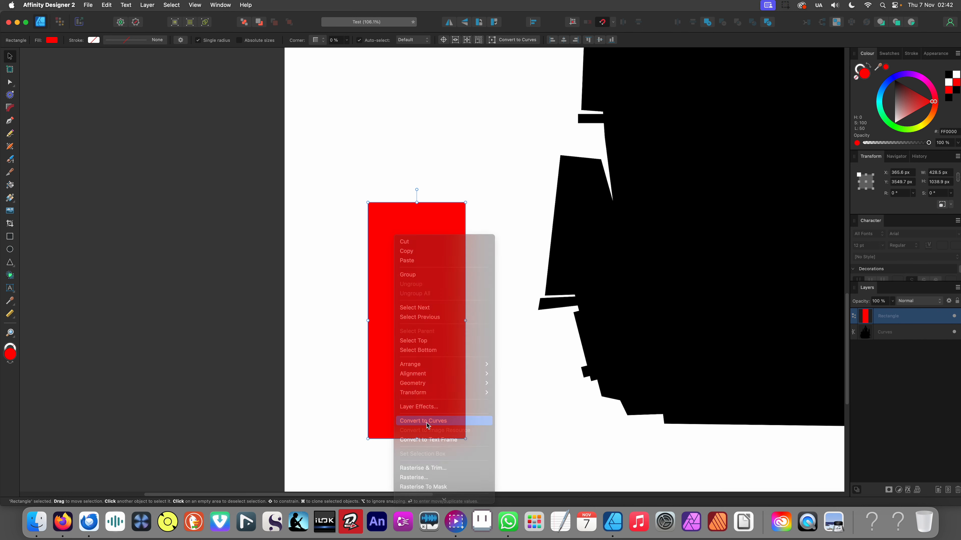
pyautogui.moveTo(418, 203); pyautogui.dragTo(416, 171)
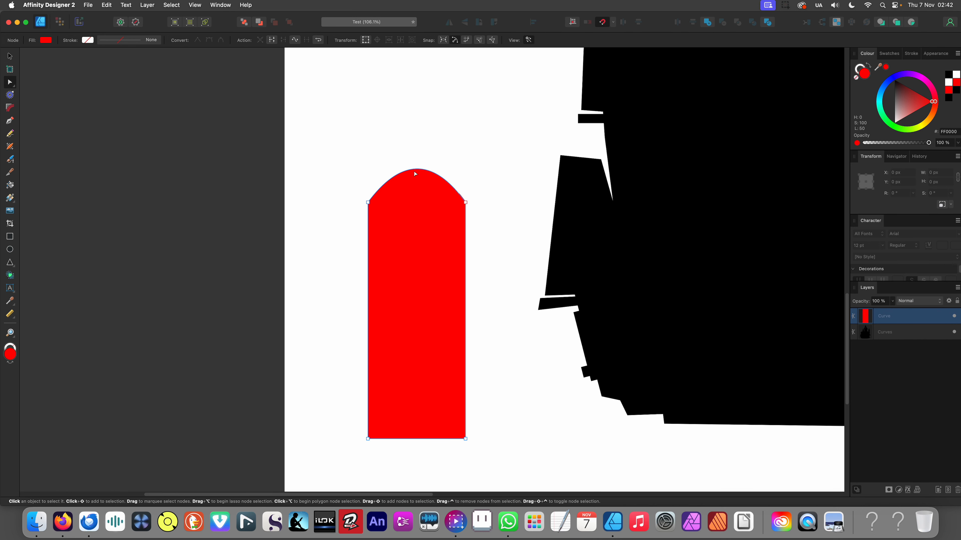
# Round the arched shape's two upper corners, round its two lower corners to about 36.4 px, and deselect it
pyautogui.moveTo(337, 182); pyautogui.dragTo(405, 241)
pyautogui.press('c')
pyautogui.moveTo(330, 374); pyautogui.dragTo(464, 437)
pyautogui.moveTo(354, 409); pyautogui.dragTo(512, 459)
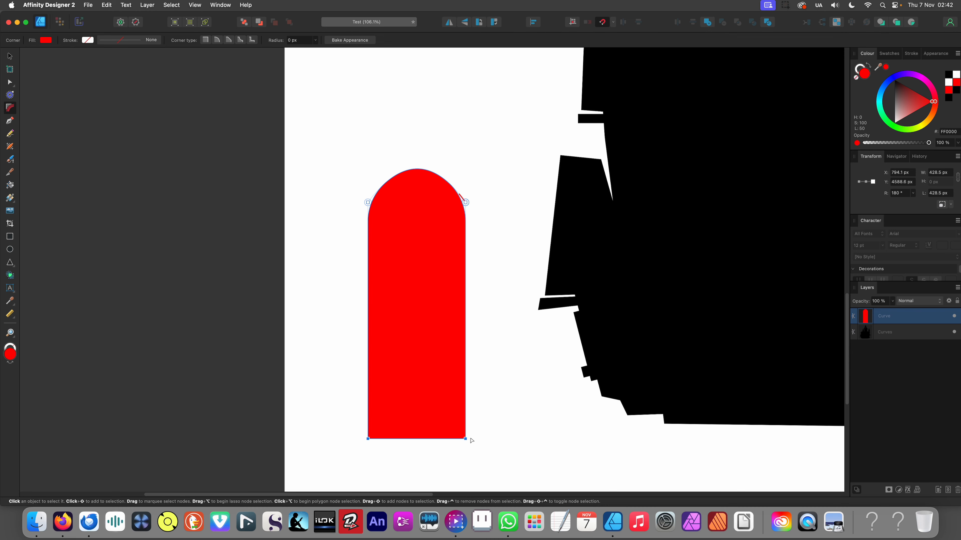
pyautogui.moveTo(466, 439); pyautogui.dragTo(466, 429)
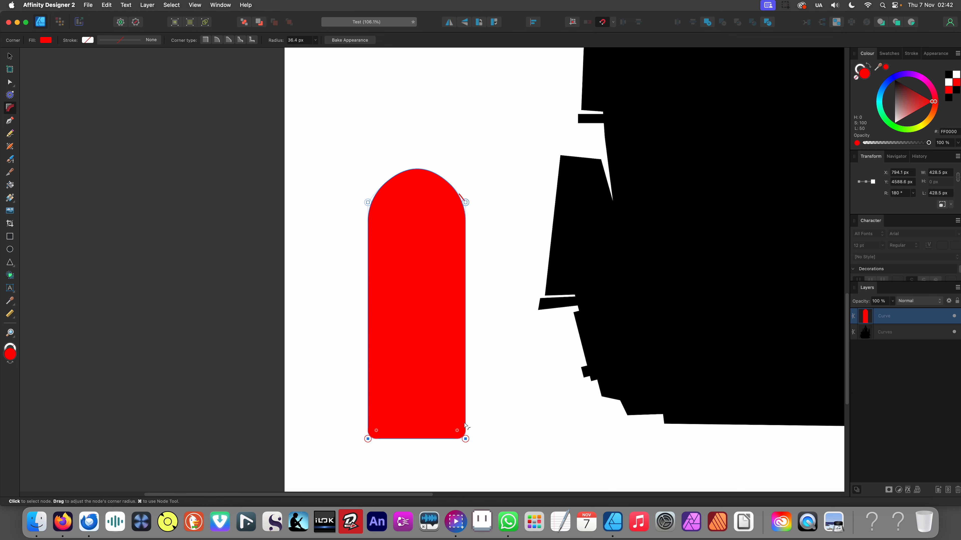
pyautogui.scroll(-6, 435, 335)
pyautogui.click(343, 347)
# Convert the red arched shape to curves so its rounded corners become permanent nodes
pyautogui.scroll(4, 449, 317)
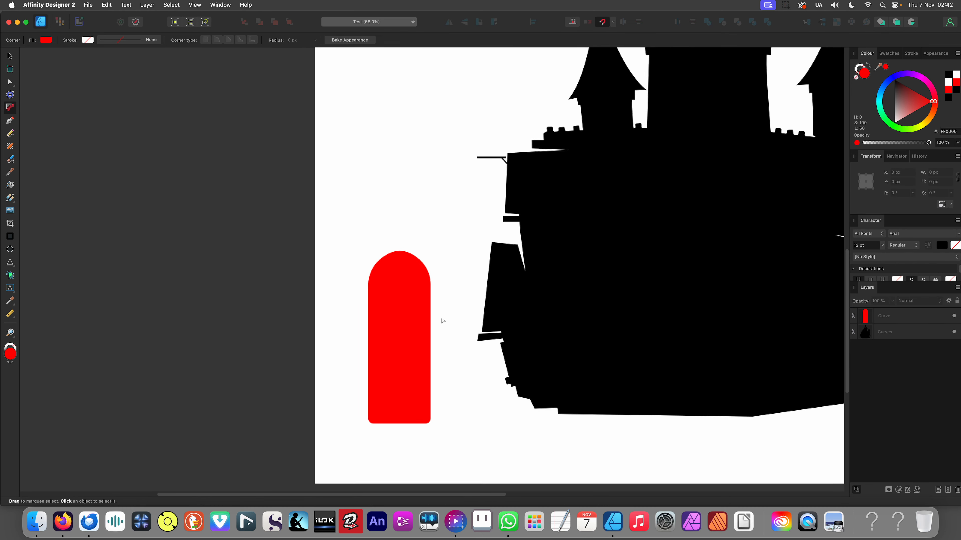
pyautogui.scroll(-3, 412, 261)
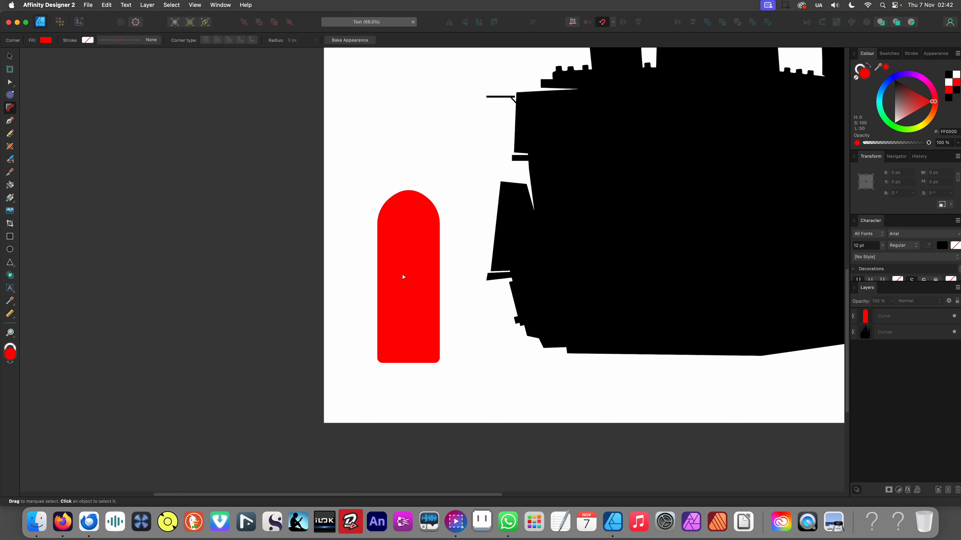
pyautogui.hscroll(5, 403, 277)
pyautogui.click(329, 311)
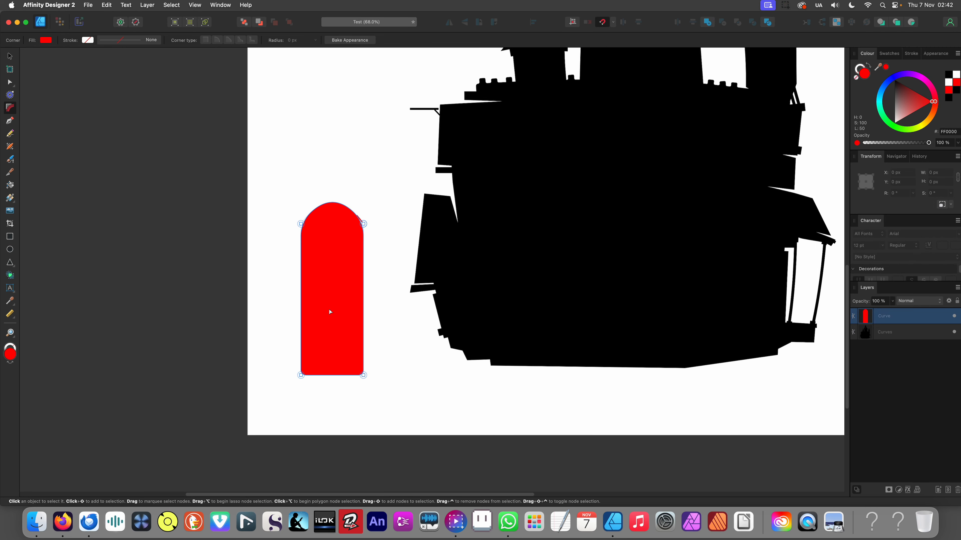
pyautogui.rightClick(342, 334)
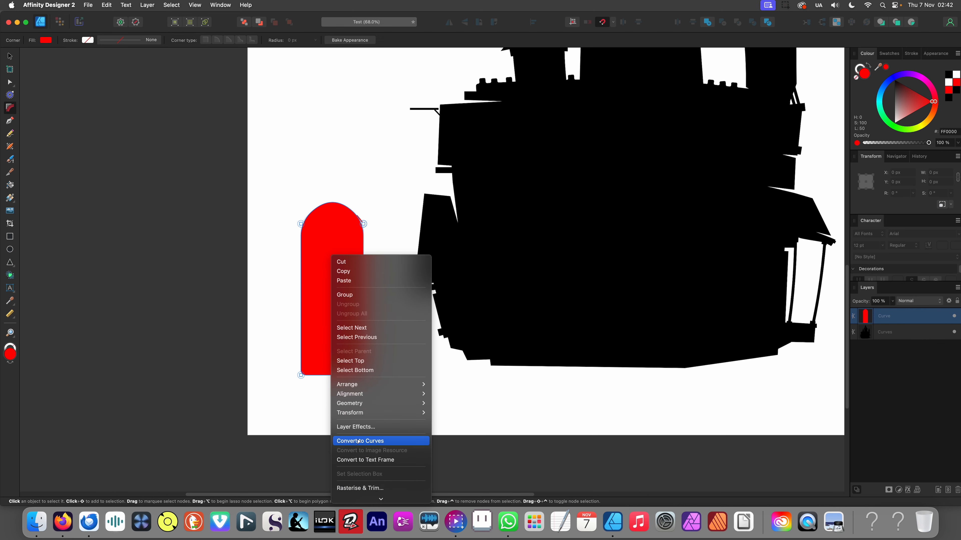
pyautogui.click(359, 441)
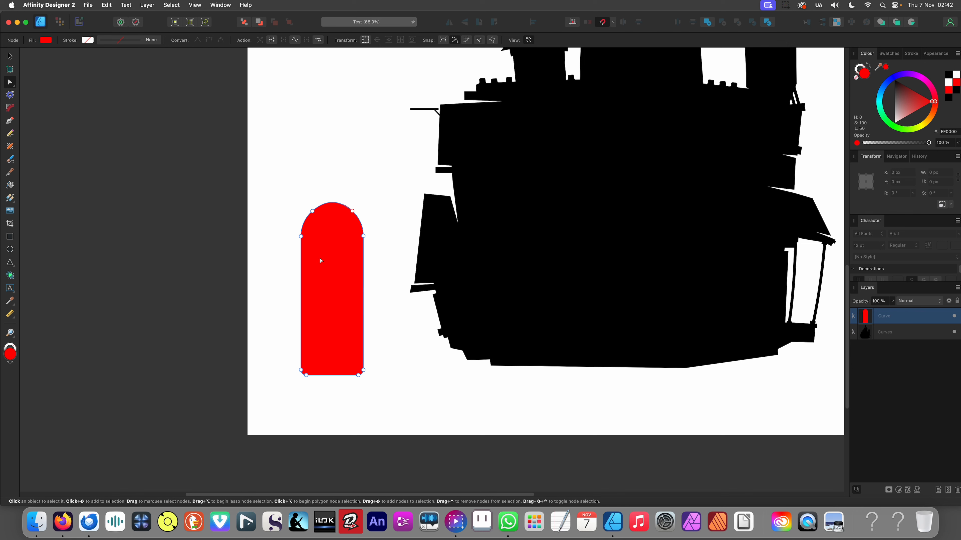
# Shrink the red arched shape to about 165.8 × 459.1 px and place three copies in a row across the castle's lowest floor
pyautogui.press('v')
pyautogui.click(330, 391)
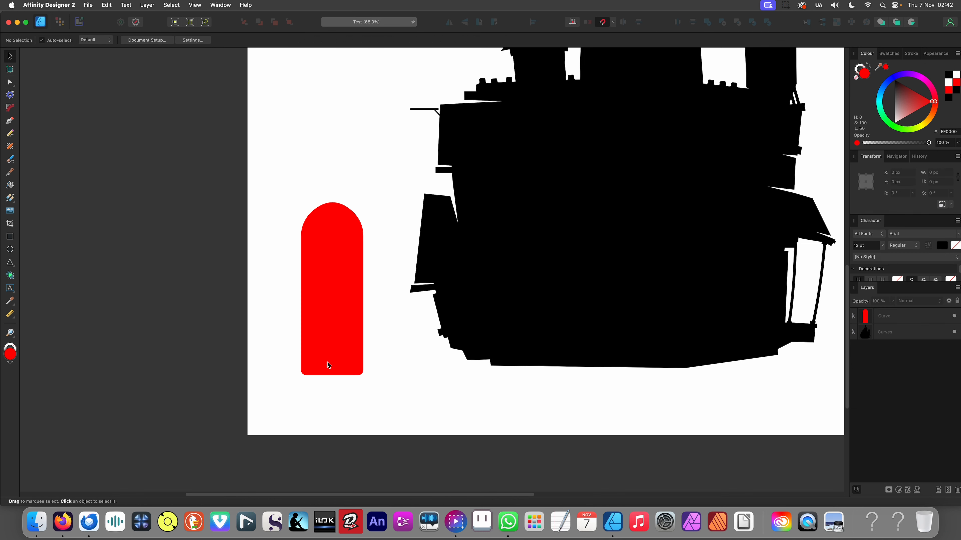
pyautogui.moveTo(328, 365); pyautogui.dragTo(335, 321)
pyautogui.click(315, 341)
pyautogui.moveTo(324, 331); pyautogui.dragTo(234, 348)
pyautogui.moveTo(230, 315); pyautogui.dragTo(388, 312)
pyautogui.moveTo(389, 312)
pyautogui.mouseDown()
pyautogui.moveTo(409, 317)
pyautogui.moveTo(396, 337)
pyautogui.moveTo(615, 328)
pyautogui.moveTo(629, 361)
pyautogui.mouseUp()
# Rotate the middle ground-floor window by about 3° and deselect it
pyautogui.click(506, 290)
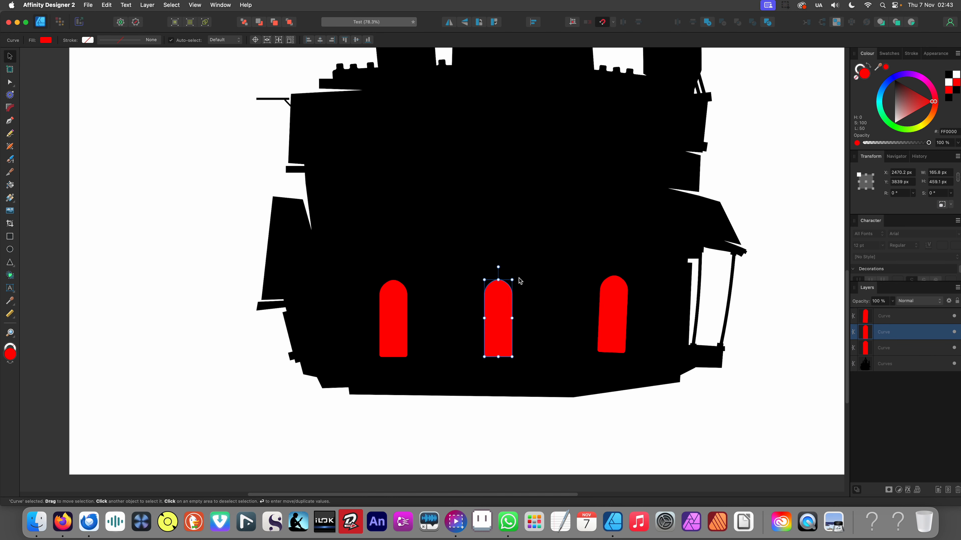
pyautogui.moveTo(521, 284); pyautogui.dragTo(519, 279)
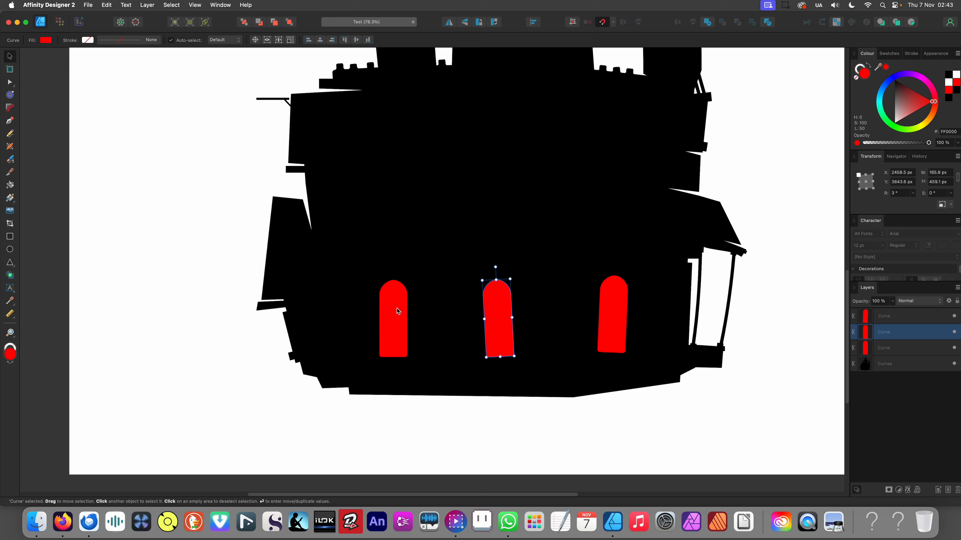
pyautogui.press('super+0')
pyautogui.click(370, 360)
pyautogui.scroll(5, 389, 325)
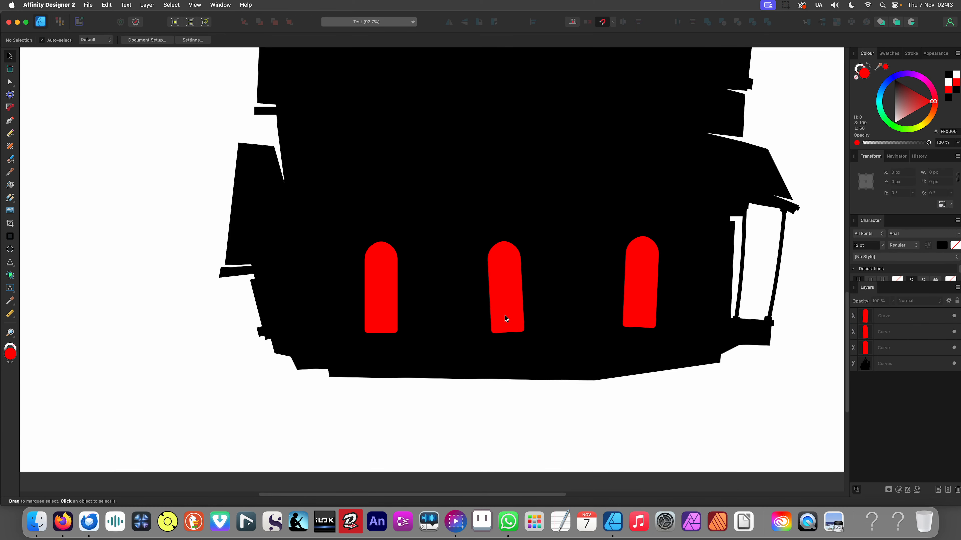
pyautogui.scroll(-6, 407, 350)
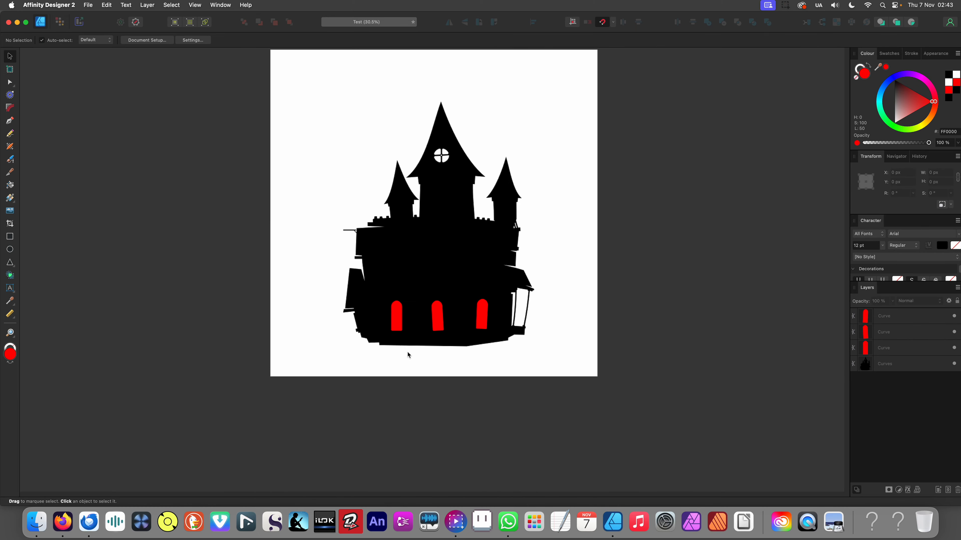
pyautogui.scroll(3, 429, 361)
pyautogui.scroll(1, 418, 345)
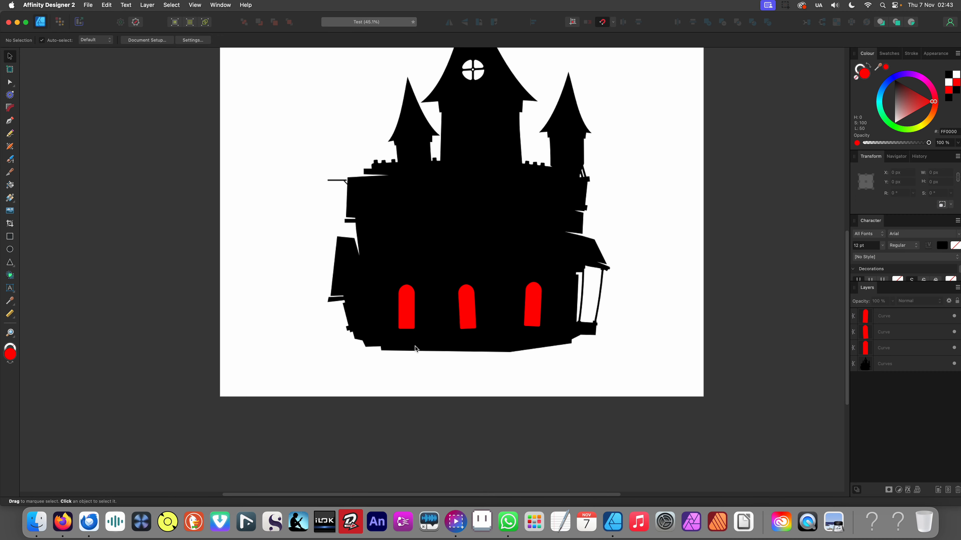
pyautogui.scroll(2, 415, 337)
# Duplicate the left and middle ground-floor windows onto the floor above and deselect them
pyautogui.click(462, 353)
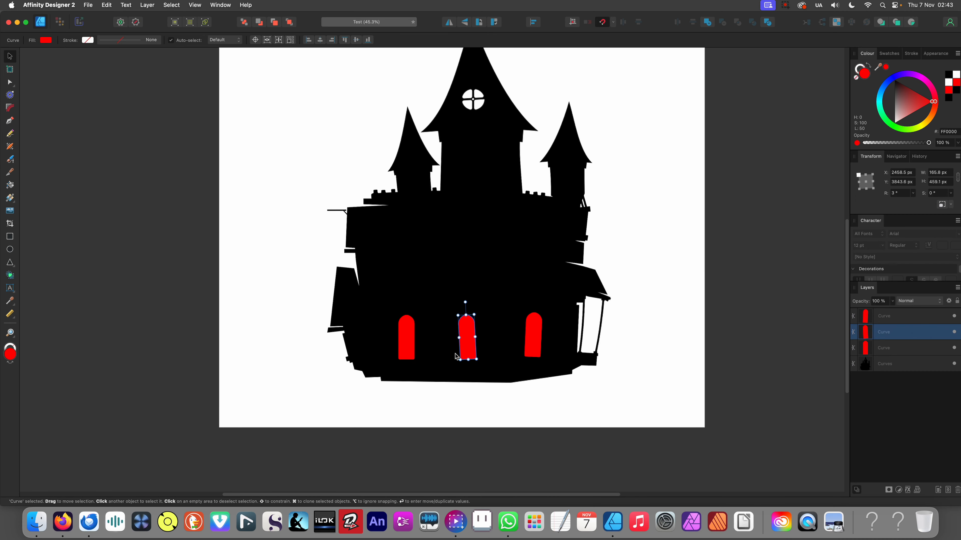
pyautogui.keyDown('shift'); pyautogui.click(408, 354); pyautogui.keyUp('shift')
pyautogui.moveTo(409, 353); pyautogui.dragTo(446, 259)
pyautogui.click(697, 264)
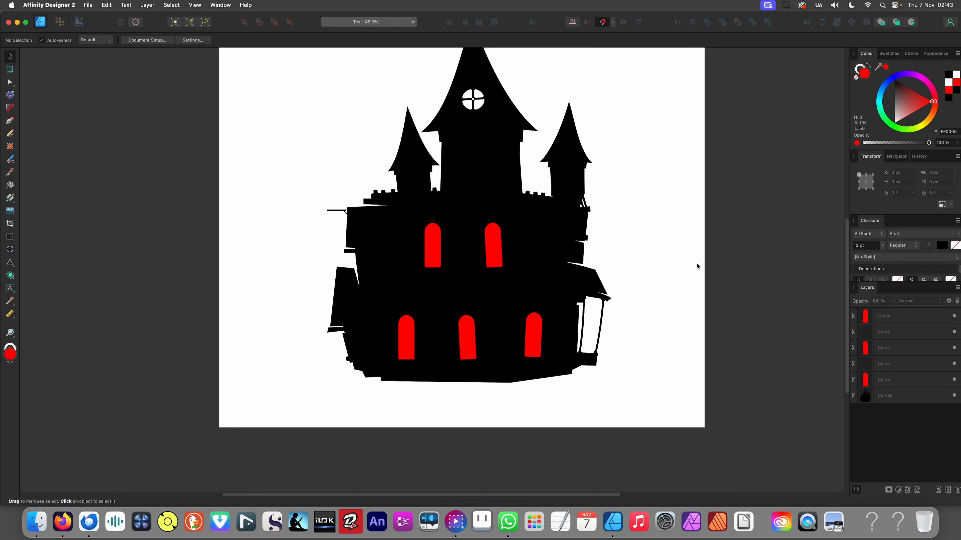
# Tilt the upper-floor windows in opposite directions, the left to about 6° and the right to about -6.4°, and move them farther apart
pyautogui.scroll(4, 475, 235)
pyautogui.click(427, 256)
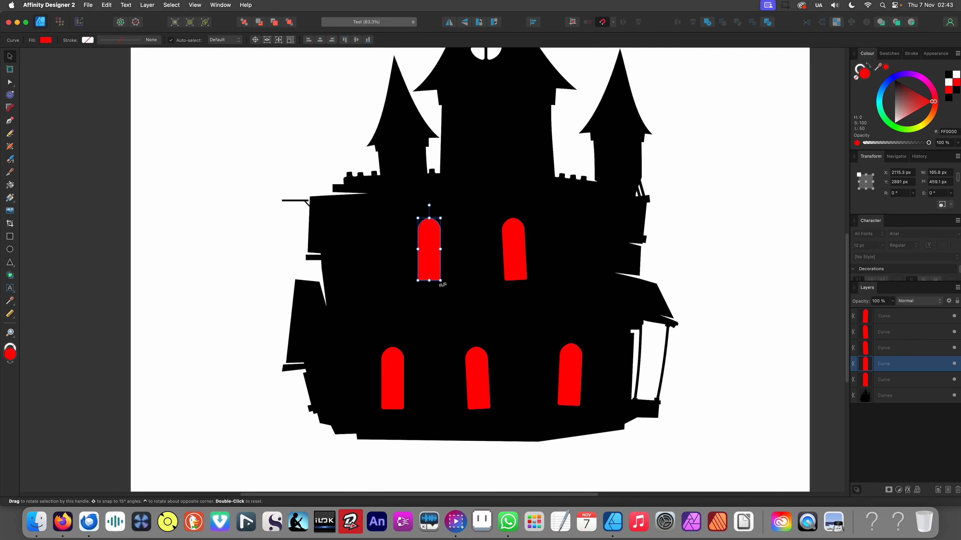
pyautogui.moveTo(444, 288); pyautogui.dragTo(447, 285)
pyautogui.click(514, 265)
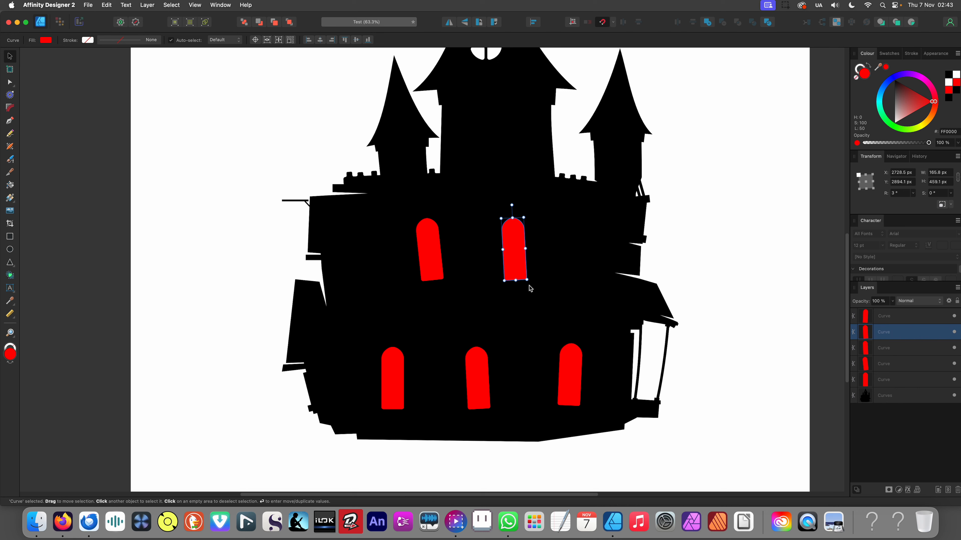
pyautogui.moveTo(531, 283); pyautogui.dragTo(525, 286)
pyautogui.moveTo(515, 262); pyautogui.dragTo(539, 266)
pyautogui.moveTo(441, 260); pyautogui.dragTo(429, 269)
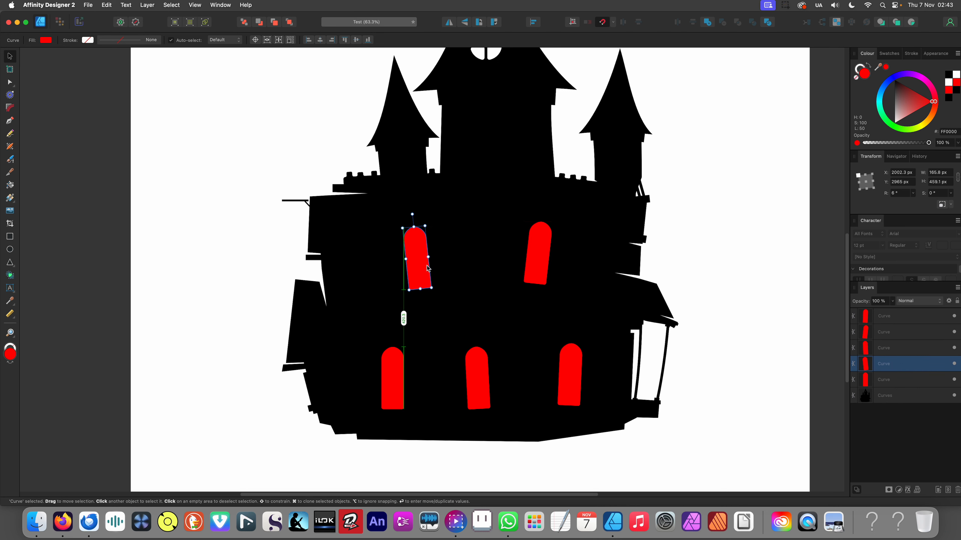
pyautogui.moveTo(541, 263); pyautogui.dragTo(538, 270)
pyautogui.scroll(-8, 540, 267)
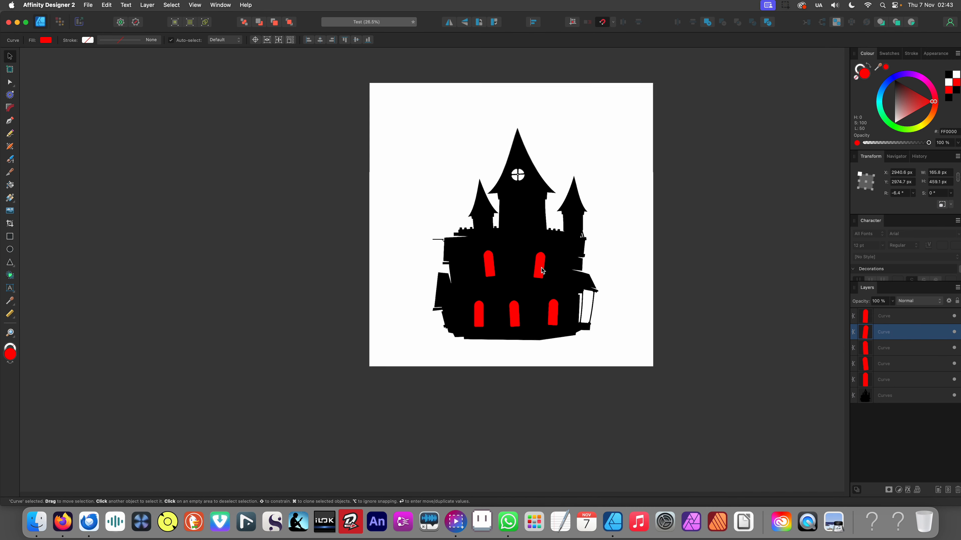
pyautogui.click(430, 334)
# Select all five arched windows without the castle and fill them with white (FFFFFF)
pyautogui.scroll(5, 530, 335)
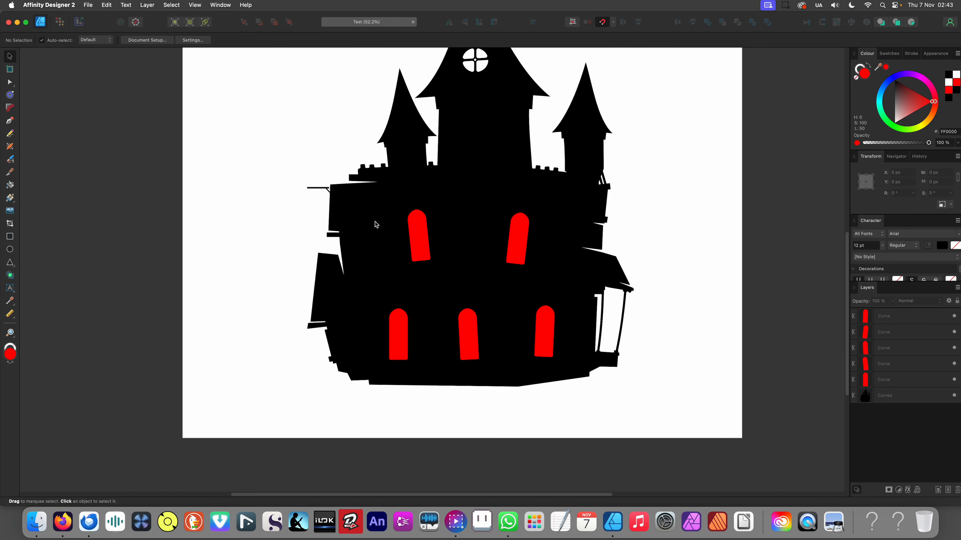
pyautogui.click(418, 235)
pyautogui.click(239, 198)
pyautogui.moveTo(244, 130); pyautogui.dragTo(748, 454)
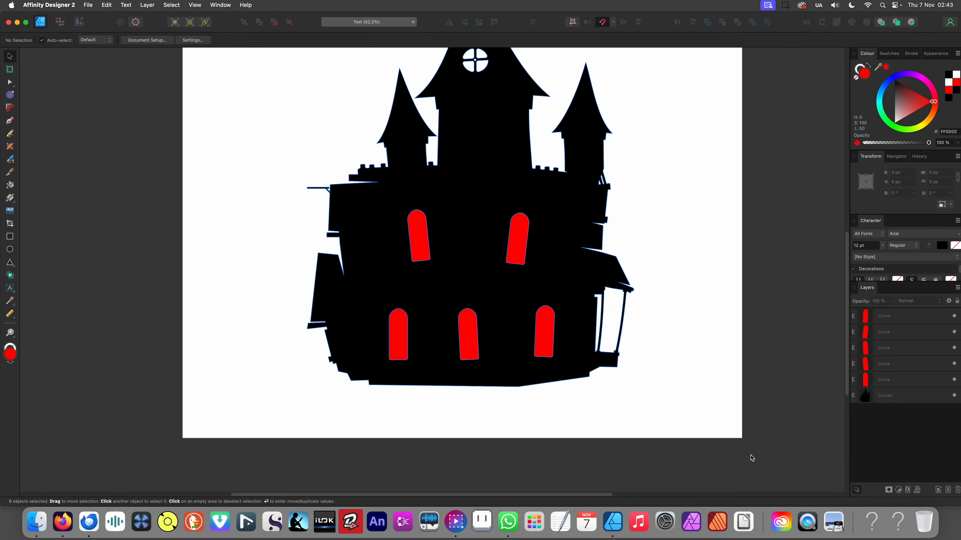
pyautogui.keyDown('shift'); pyautogui.click(552, 289); pyautogui.keyUp('shift')
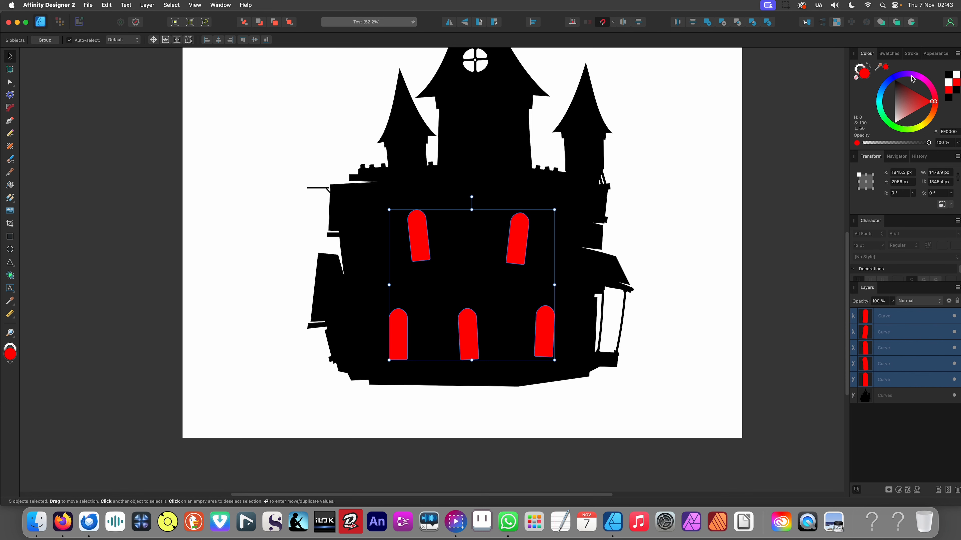
pyautogui.moveTo(919, 102); pyautogui.dragTo(894, 123)
pyautogui.scroll(-5, 455, 258)
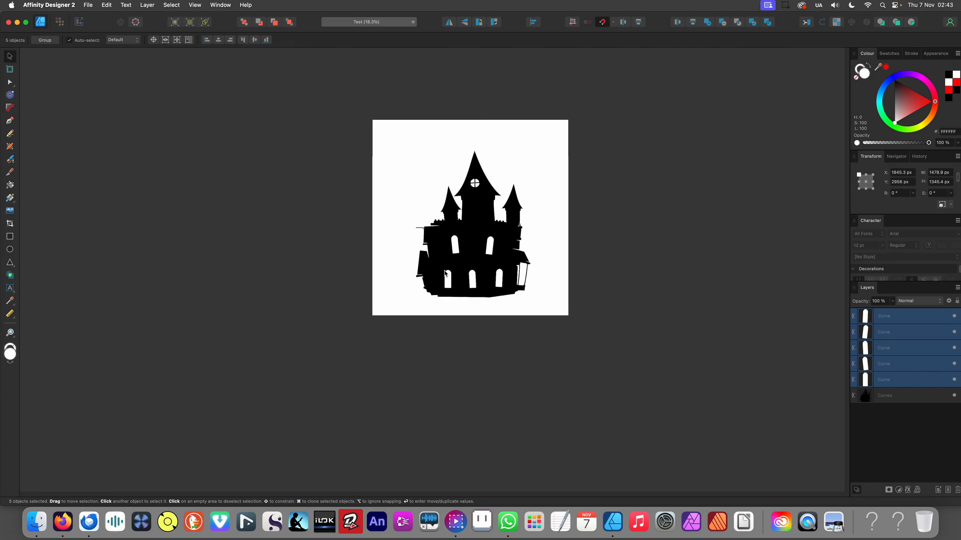
pyautogui.click(390, 345)
# Scale the two upper-floor windows down to about 143.1 × 396.1 px and move the right one outward
pyautogui.scroll(3, 385, 363)
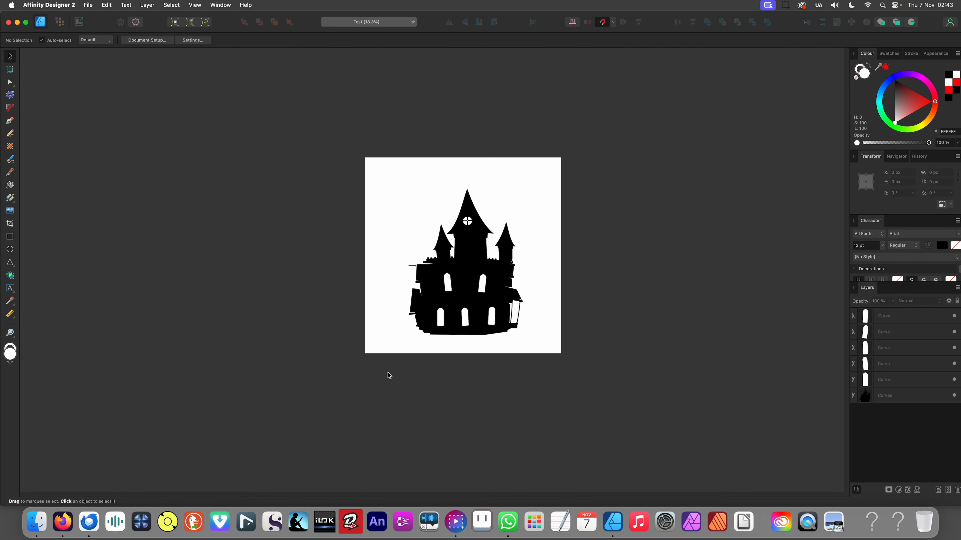
pyautogui.scroll(8, 446, 369)
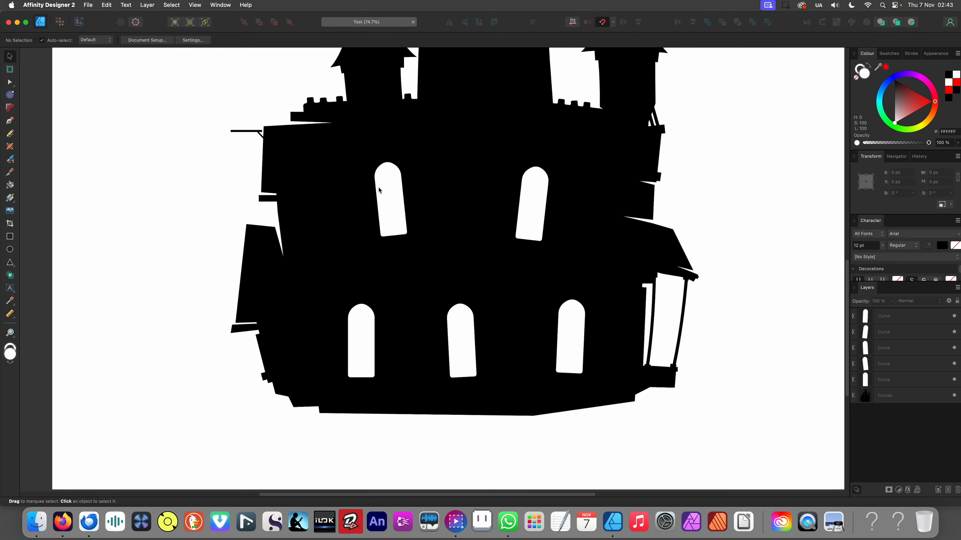
pyautogui.click(386, 202)
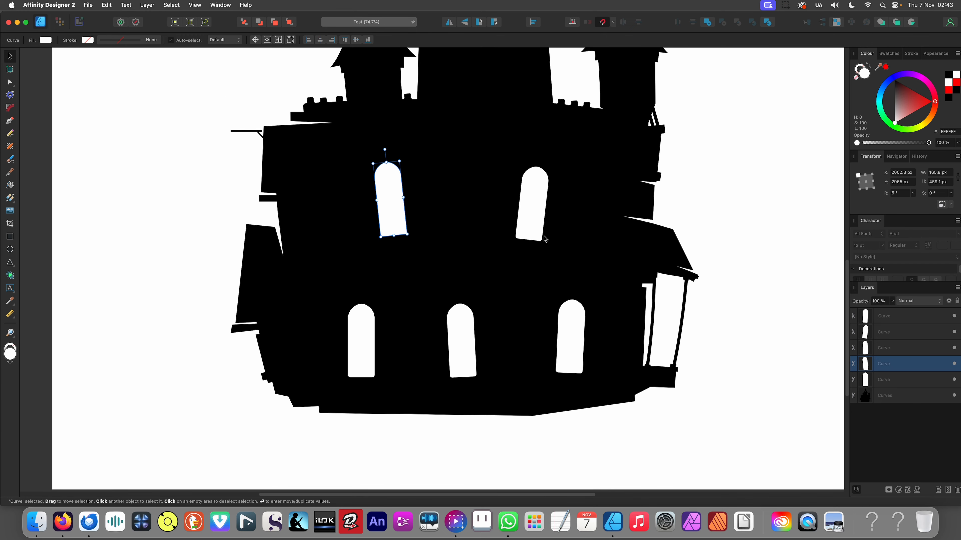
pyautogui.keyDown('shift'); pyautogui.click(528, 241); pyautogui.keyUp('shift')
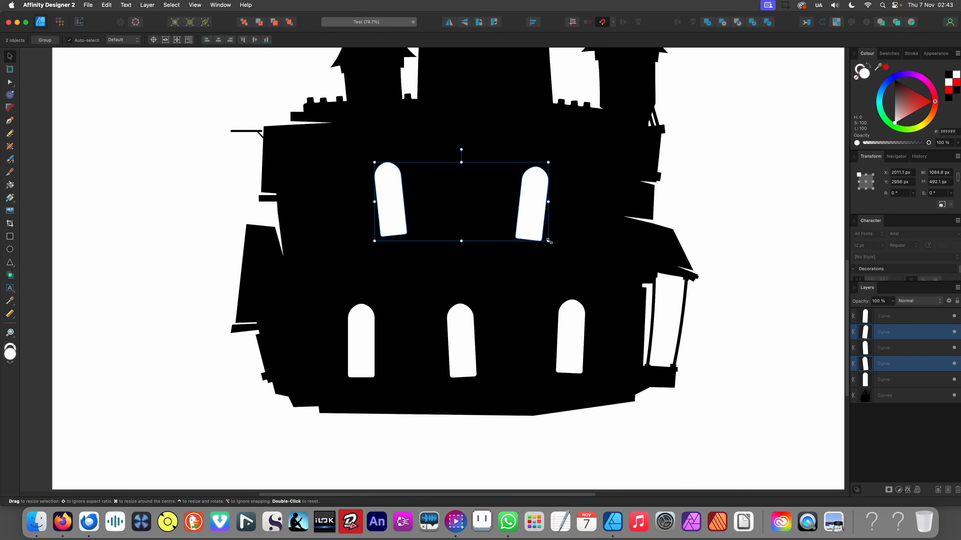
pyautogui.moveTo(547, 242); pyautogui.dragTo(544, 199)
pyautogui.click(507, 197)
pyautogui.scroll(-3, 529, 231)
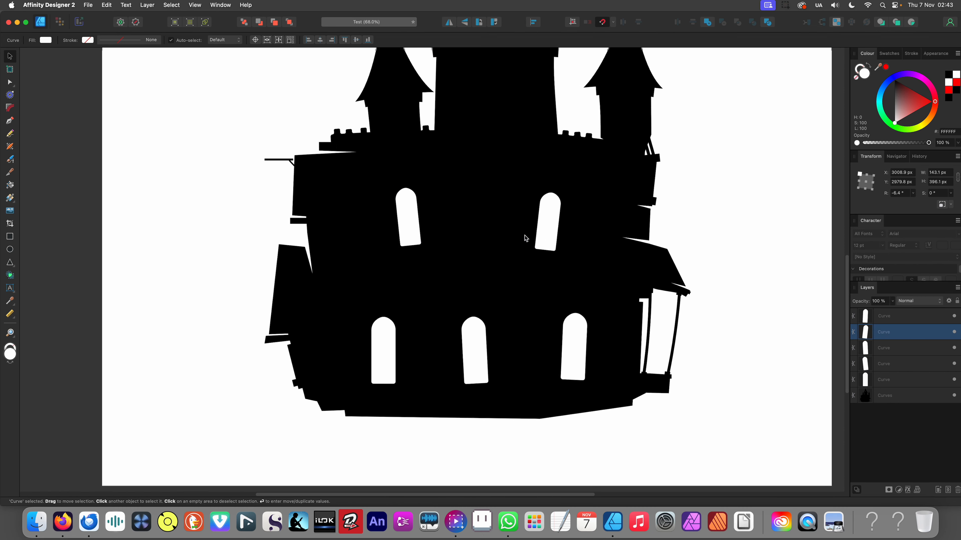
pyautogui.click(455, 289)
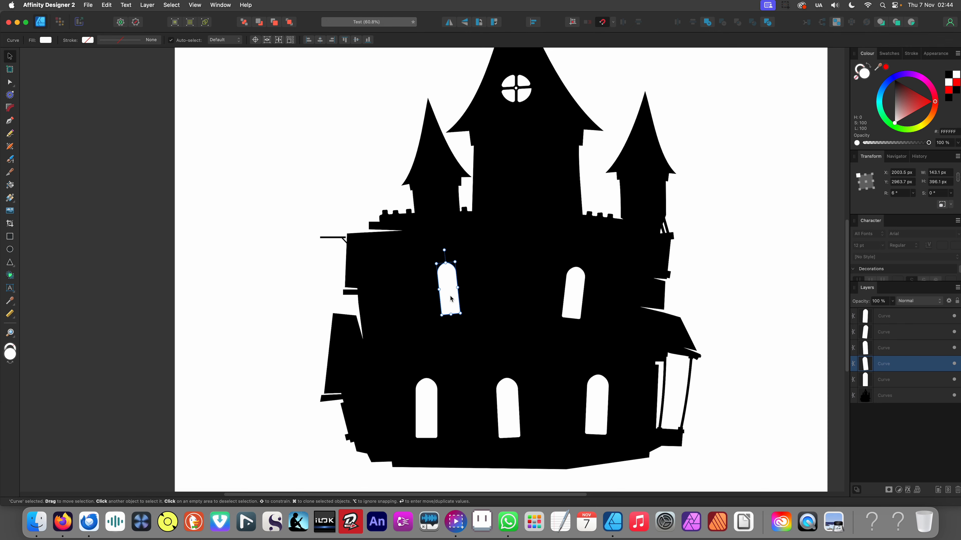
pyautogui.scroll(-3, 450, 297)
pyautogui.click(445, 416)
# Draw a thin vertical bar about 15.5 × 684.5 px and centre it over the leftmost ground-floor window
pyautogui.scroll(4, 445, 412)
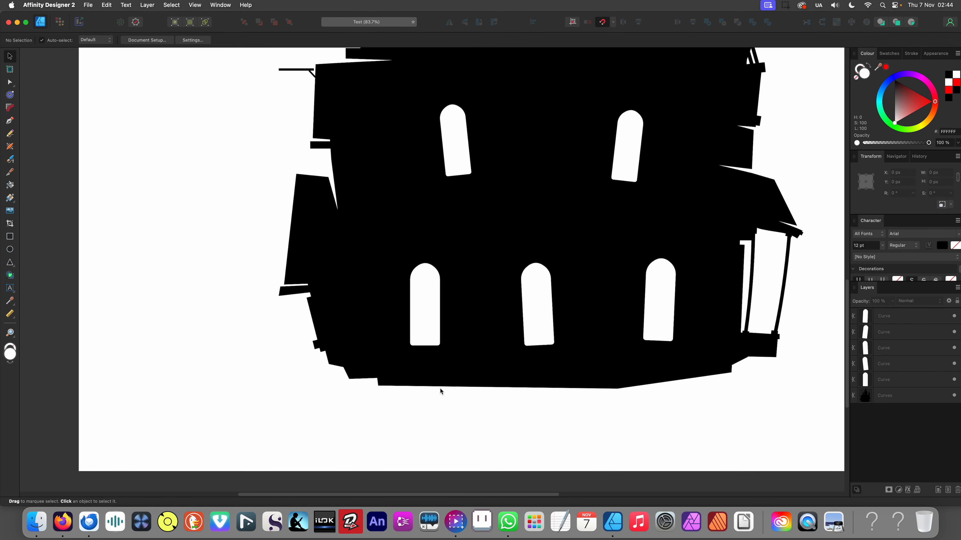
pyautogui.scroll(3, 435, 359)
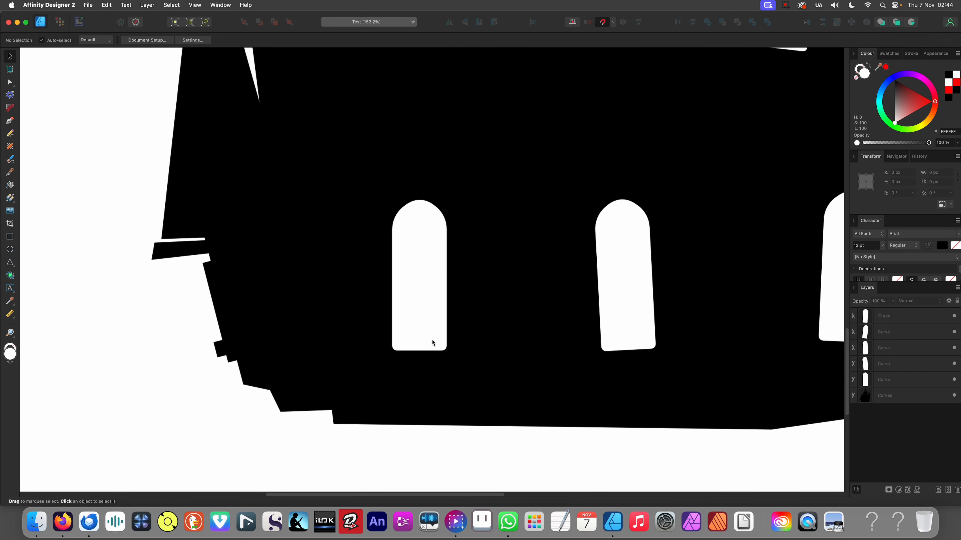
pyautogui.click(10, 236)
pyautogui.moveTo(408, 167); pyautogui.dragTo(412, 393)
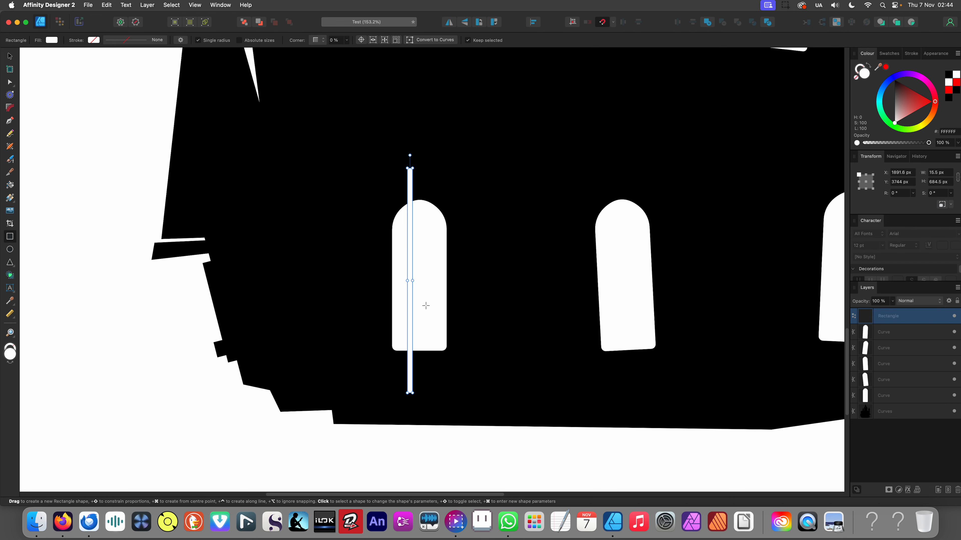
pyautogui.press('v')
pyautogui.moveTo(414, 315); pyautogui.dragTo(423, 313)
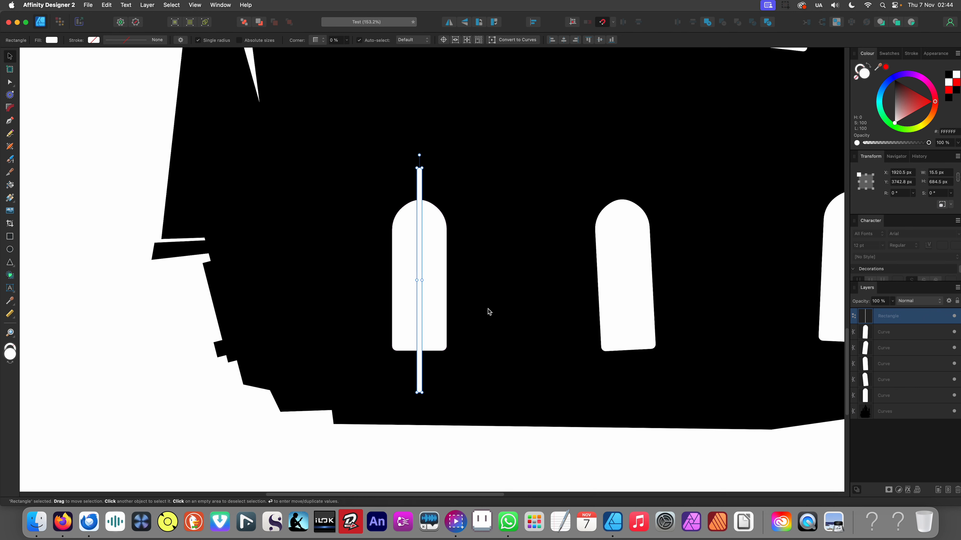
# Fill the vertical bar with black (000000) sampled from the castle and deselect it
pyautogui.press('i')
pyautogui.click(511, 289)
pyautogui.press('v')
pyautogui.click(411, 425)
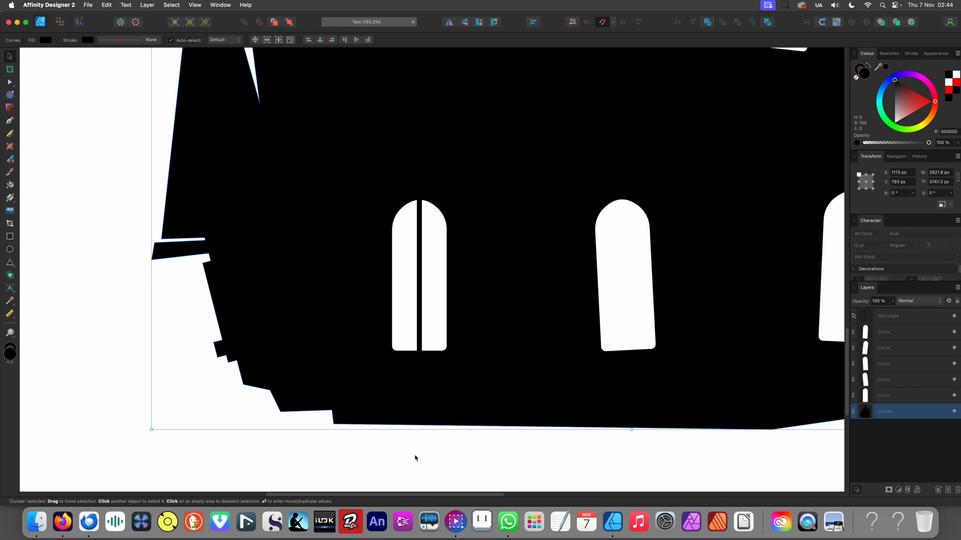
pyautogui.click(415, 457)
# Duplicate the vertical bar, rotate the copy to -90°, and place two such crossbars on the window's upper and lower parts
pyautogui.click(419, 280)
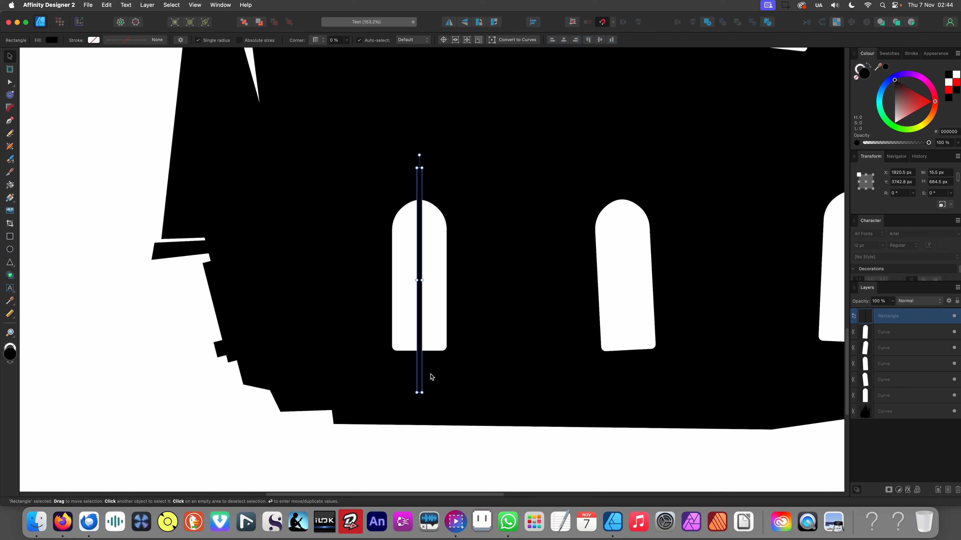
pyautogui.moveTo(424, 394); pyautogui.dragTo(376, 275)
pyautogui.press('super+z')
pyautogui.press('super+j')
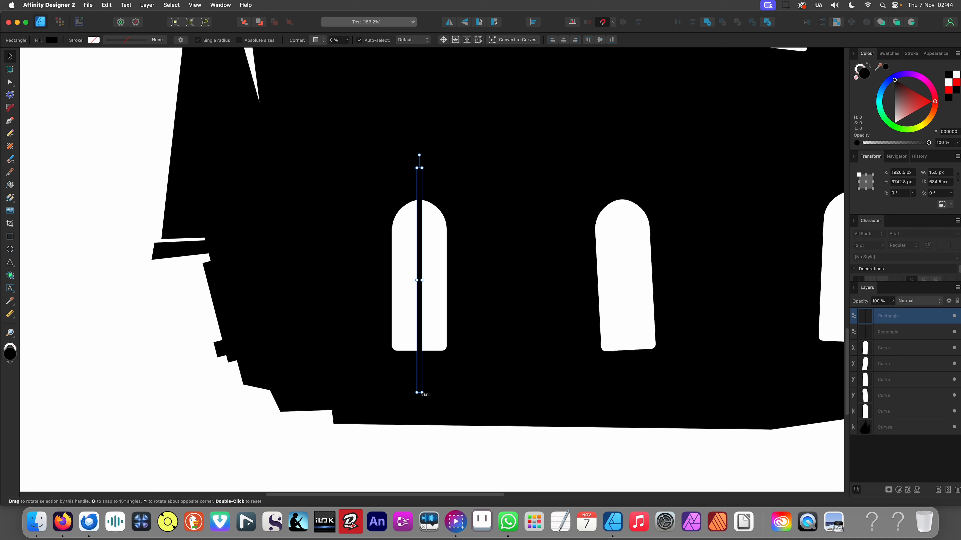
pyautogui.moveTo(423, 393); pyautogui.dragTo(366, 282)
pyautogui.moveTo(485, 280); pyautogui.dragTo(504, 321)
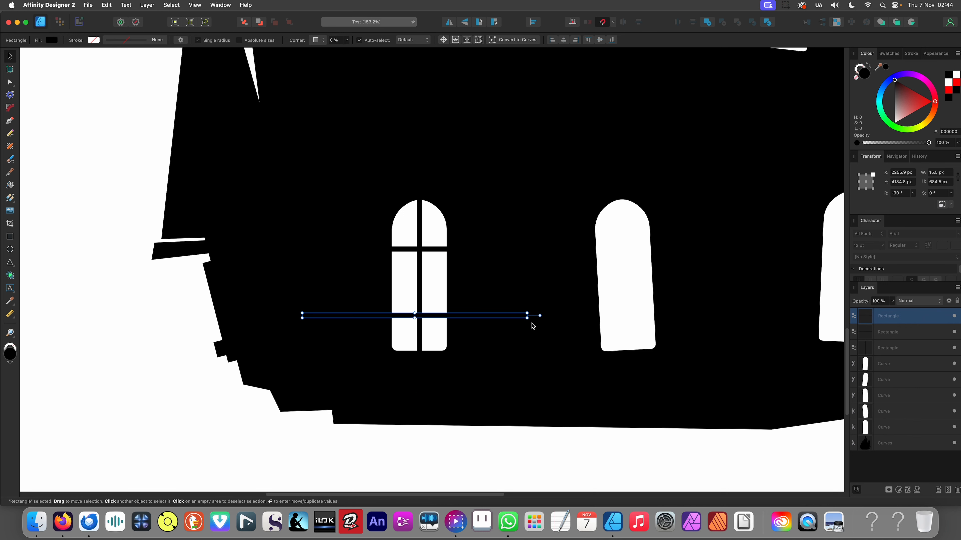
# Tilt the lower crossbar to about -92.6° and the upper crossbar slightly the opposite way, and deselect
pyautogui.moveTo(526, 321); pyautogui.dragTo(530, 326)
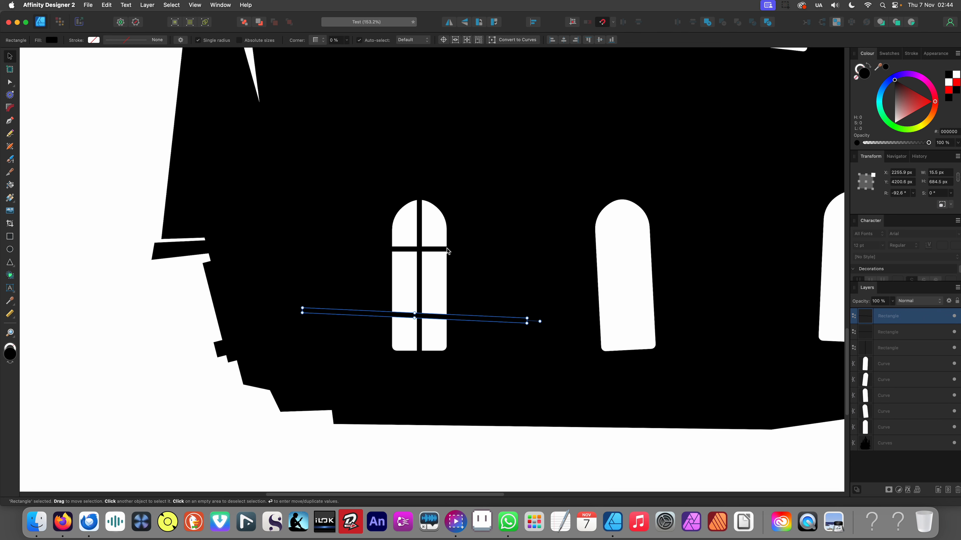
pyautogui.click(446, 249)
pyautogui.moveTo(530, 251); pyautogui.dragTo(533, 244)
pyautogui.scroll(-5, 446, 299)
pyautogui.scroll(-4, 446, 299)
pyautogui.click(397, 336)
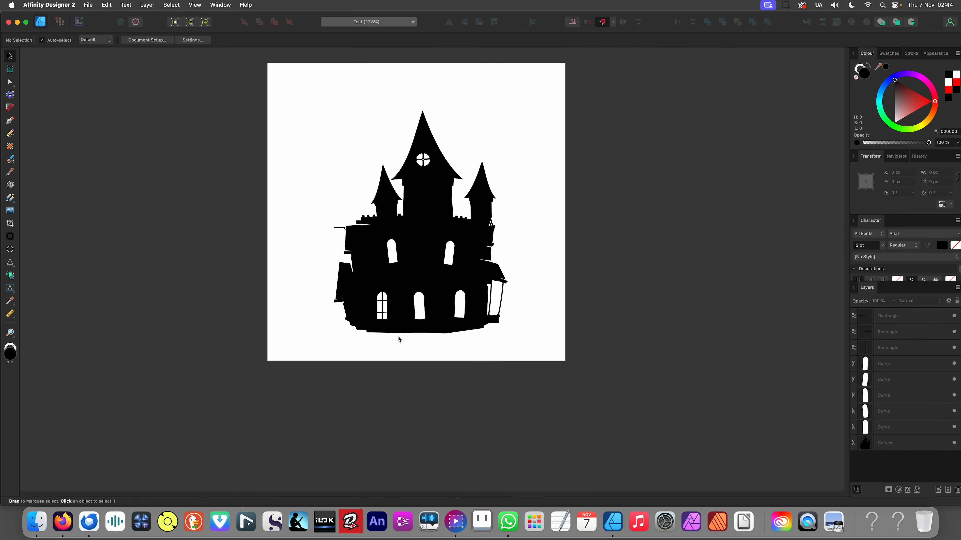
# Select the vertical bar and upper crossbar together on the leftmost ground-floor window
pyautogui.scroll(3, 384, 292)
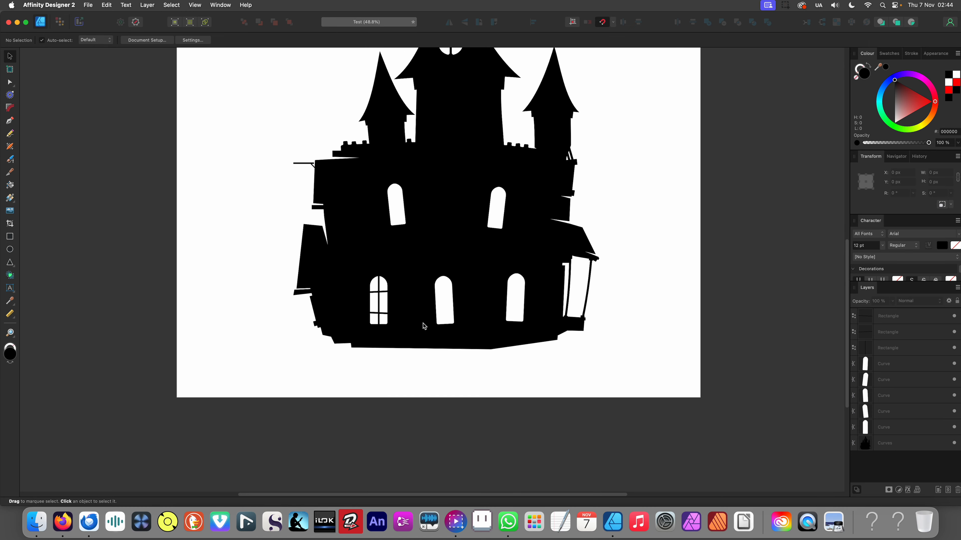
pyautogui.scroll(2, 396, 329)
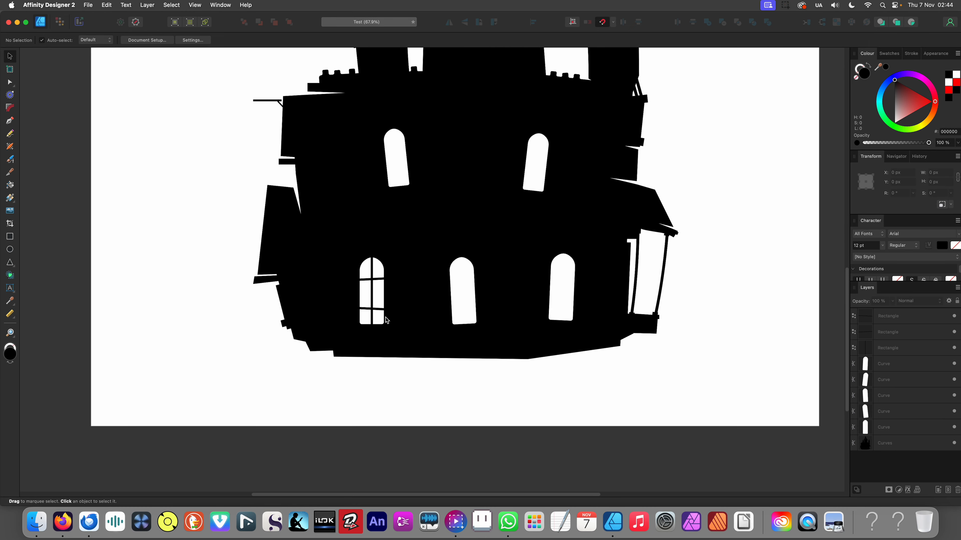
pyautogui.scroll(3, 384, 303)
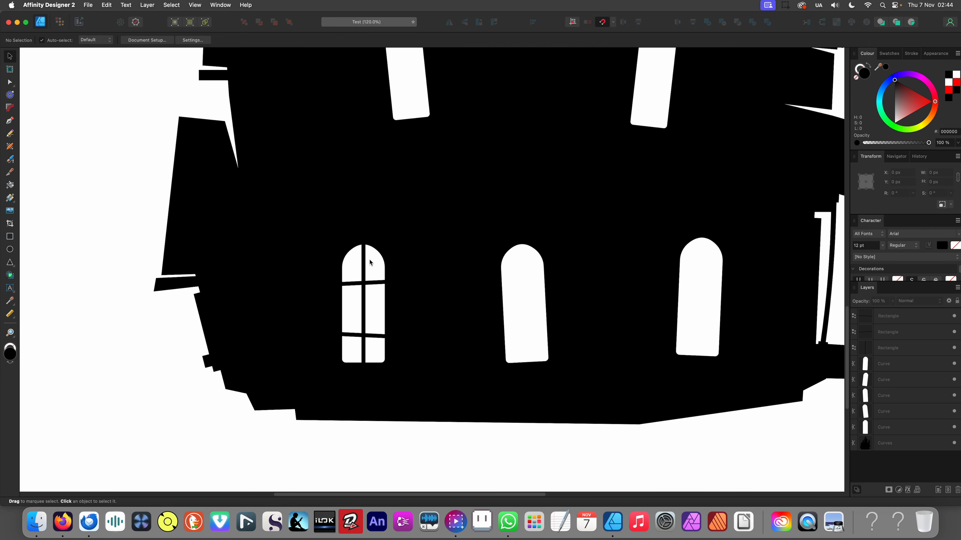
pyautogui.click(363, 265)
pyautogui.keyDown('shift'); pyautogui.click(375, 283); pyautogui.keyUp('shift')
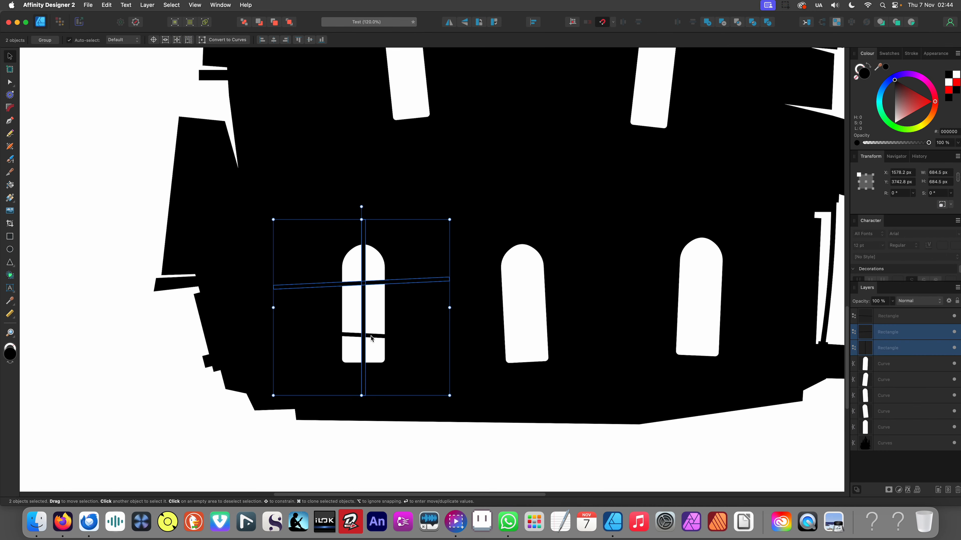
# Duplicate the left lower window's three bars onto the middle lower window, mirrored horizontally and rotated 3.5° to fit its tilt
pyautogui.keyDown('shift'); pyautogui.click(371, 338); pyautogui.keyUp('shift')
pyautogui.moveTo(371, 338); pyautogui.dragTo(533, 338)
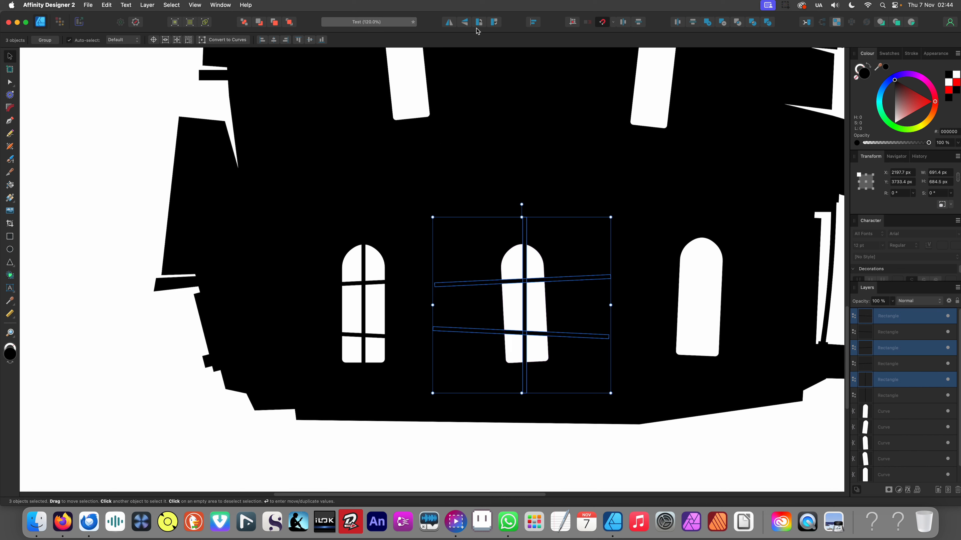
pyautogui.click(453, 23)
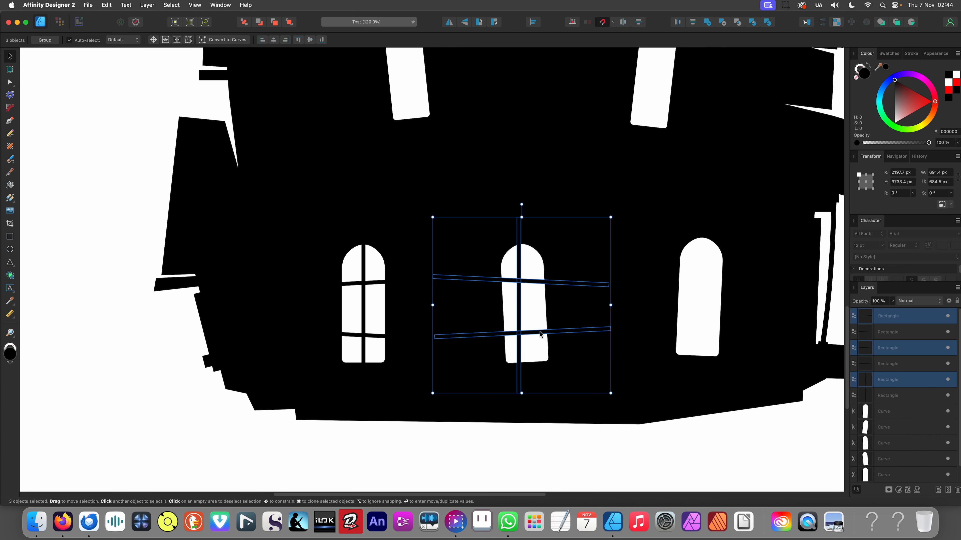
pyautogui.moveTo(540, 334); pyautogui.dragTo(548, 332)
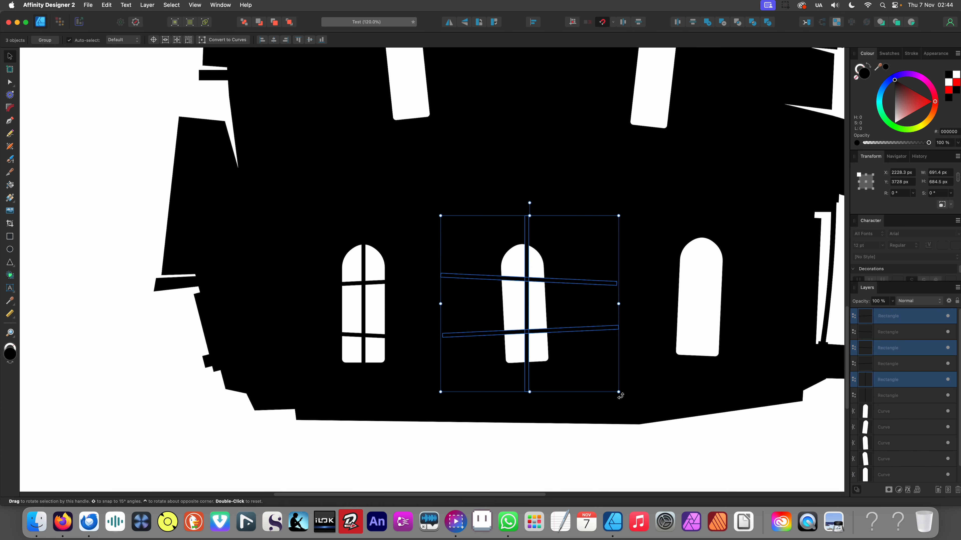
pyautogui.moveTo(620, 396); pyautogui.dragTo(629, 386)
pyautogui.press('super+0')
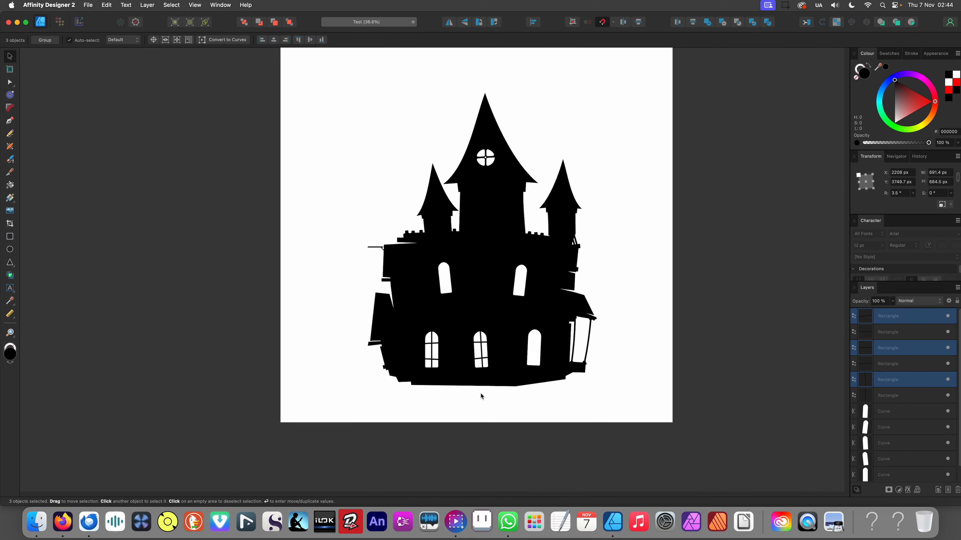
# Duplicate the middle window's bars onto the right lower window, rotate the copy to -7.5° and centre it over the opening
pyautogui.scroll(5, 484, 390)
pyautogui.scroll(3, 498, 307)
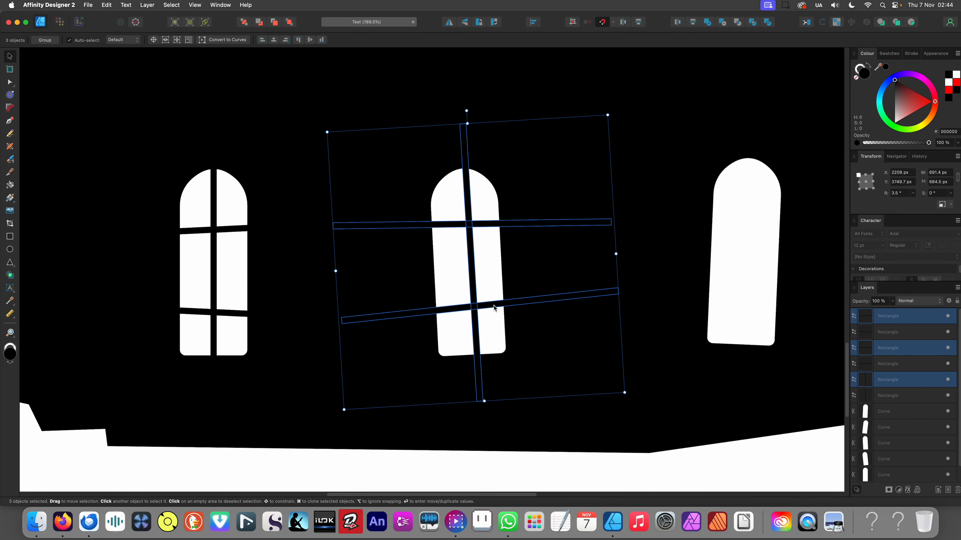
pyautogui.moveTo(494, 307)
pyautogui.mouseDown()
pyautogui.moveTo(703, 314)
pyautogui.moveTo(754, 301)
pyautogui.mouseUp()
pyautogui.hscroll(6, 753, 302)
pyautogui.moveTo(654, 399); pyautogui.dragTo(647, 406)
pyautogui.moveTo(594, 308)
pyautogui.mouseDown()
pyautogui.moveTo(611, 296)
pyautogui.moveTo(592, 289)
pyautogui.mouseUp()
pyautogui.press('super+0')
# Duplicate the bars onto the two upper windows, rotating the left copy to 7.9° and the right copy to -9.6°
pyautogui.scroll(5, 545, 347)
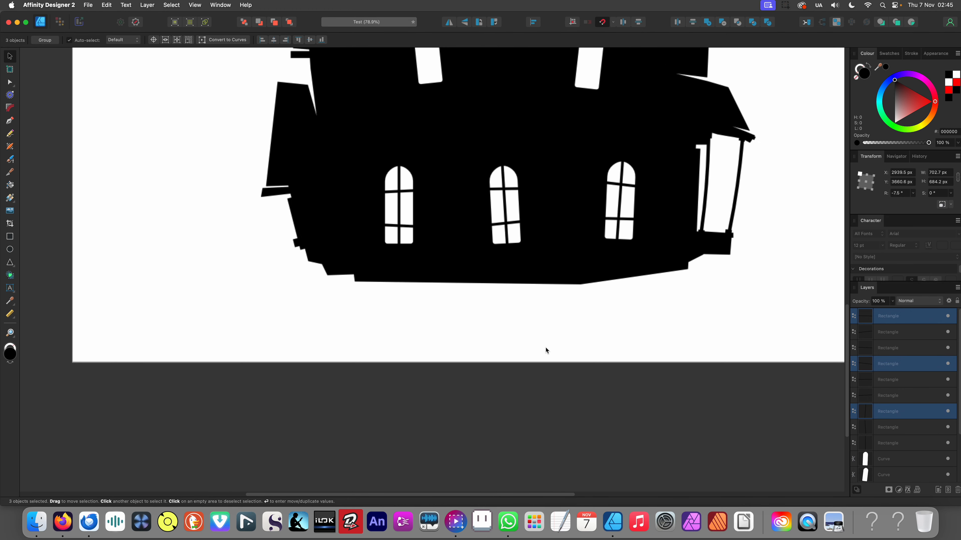
pyautogui.scroll(5, 546, 347)
pyautogui.moveTo(650, 407)
pyautogui.mouseDown()
pyautogui.moveTo(492, 320)
pyautogui.moveTo(487, 286)
pyautogui.moveTo(454, 254)
pyautogui.mouseUp()
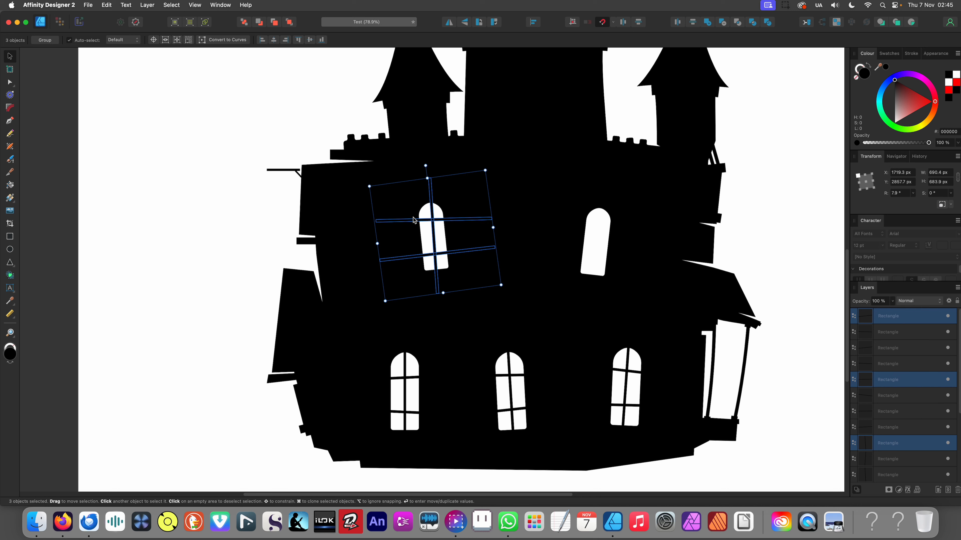
pyautogui.moveTo(456, 255); pyautogui.dragTo(625, 261)
pyautogui.moveTo(668, 301); pyautogui.dragTo(644, 301)
pyautogui.moveTo(627, 261); pyautogui.dragTo(622, 262)
pyautogui.scroll(-10, 619, 258)
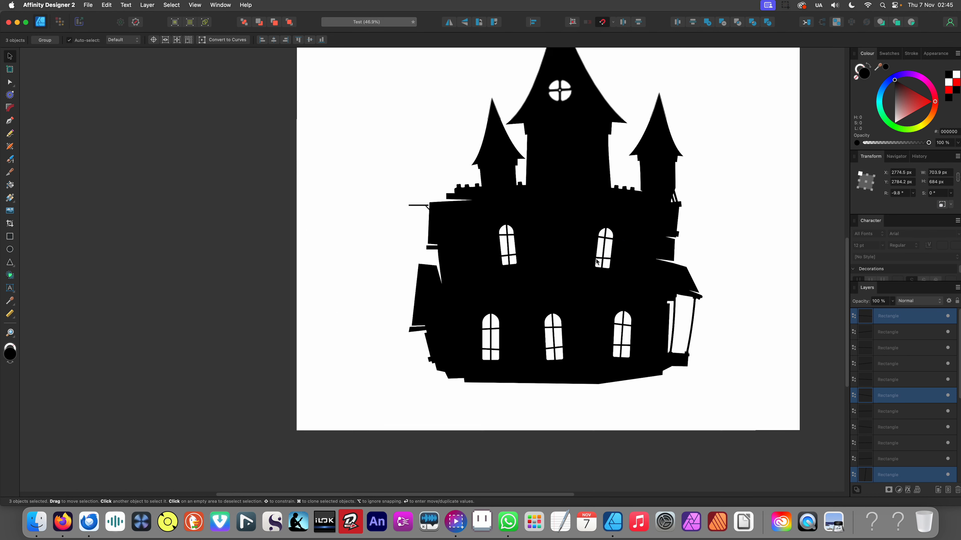
pyautogui.click(419, 254)
# Subtract the five white arched window shapes from the house silhouette
pyautogui.scroll(5, 420, 257)
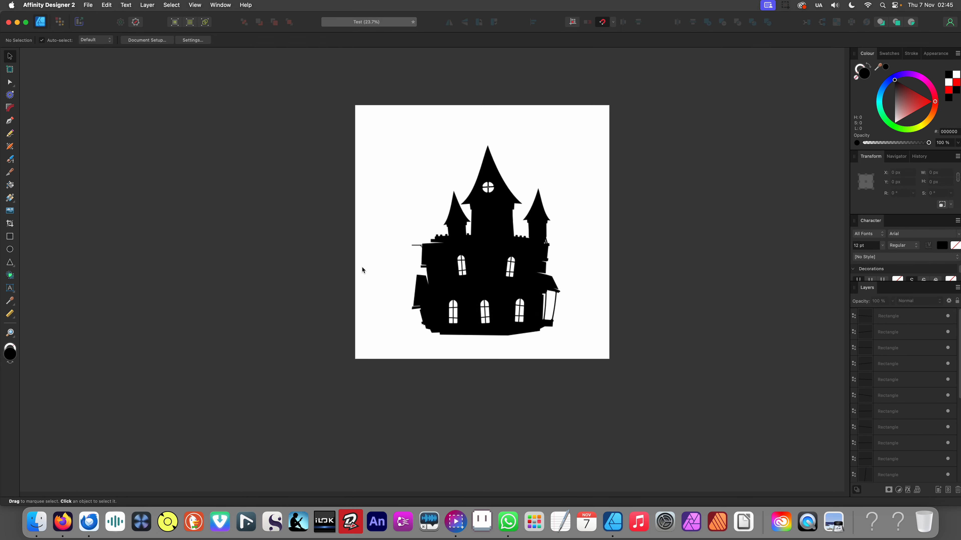
pyautogui.scroll(3, 356, 259)
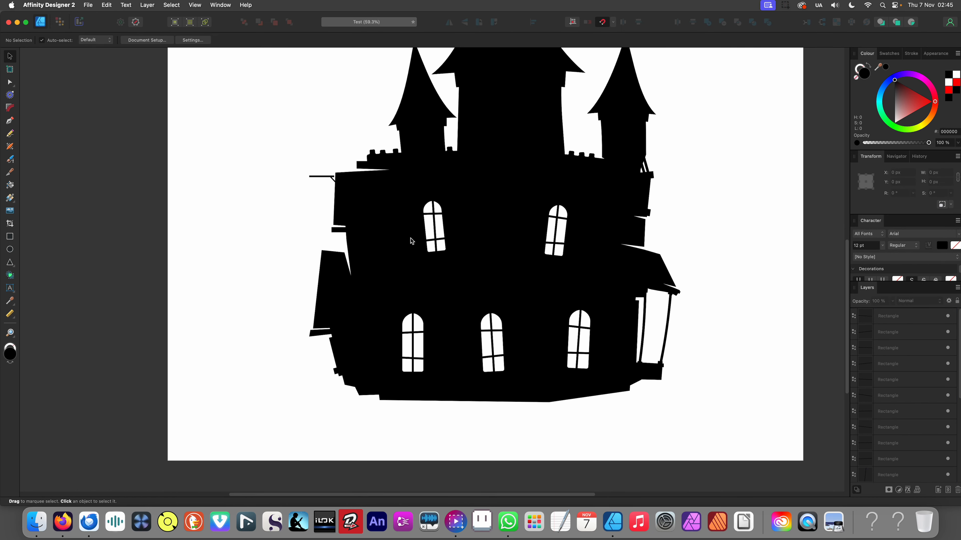
pyautogui.click(439, 231)
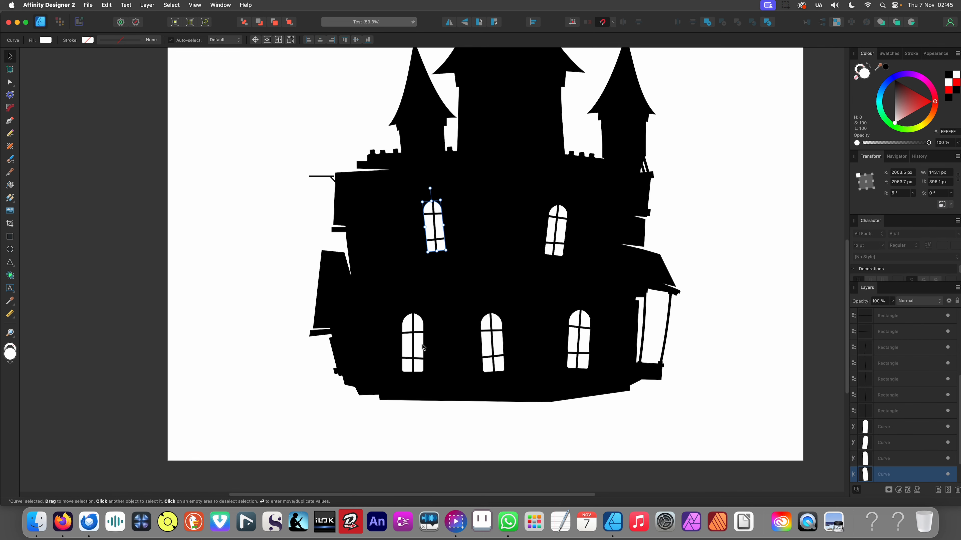
pyautogui.keyDown('shift'); pyautogui.click(423, 348); pyautogui.keyUp('shift')
pyautogui.keyDown('shift'); pyautogui.click(481, 347); pyautogui.keyUp('shift')
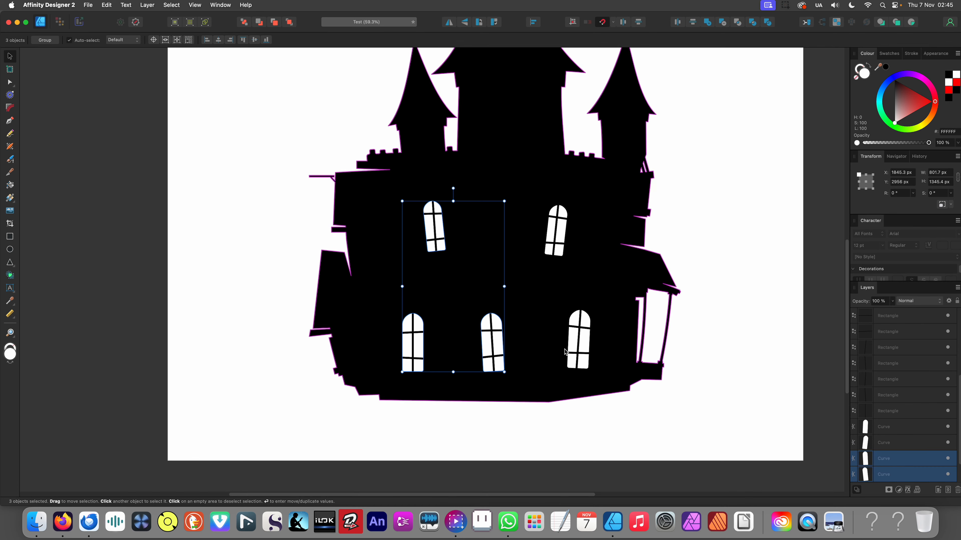
pyautogui.keyDown('shift'); pyautogui.click(579, 341); pyautogui.keyUp('shift')
pyautogui.keyDown('shift'); pyautogui.click(562, 235); pyautogui.keyUp('shift')
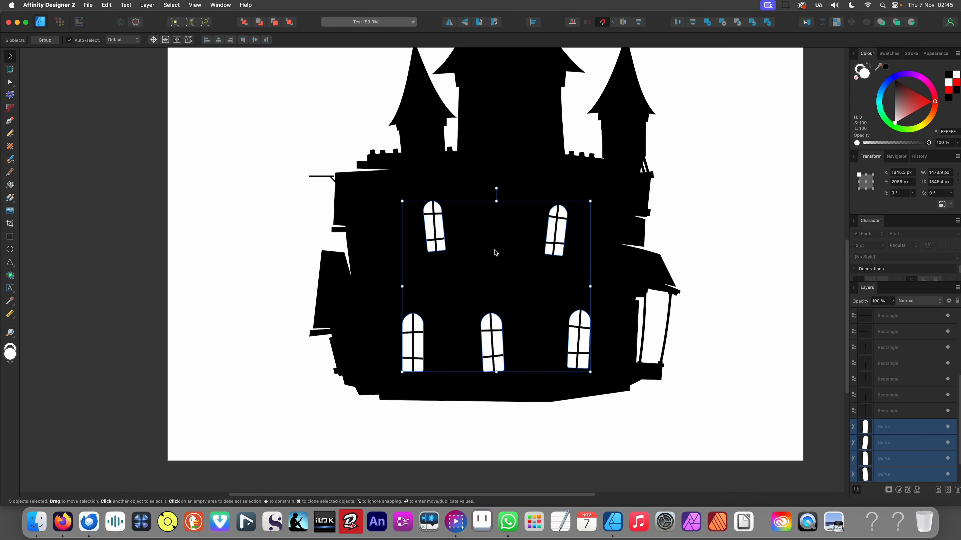
pyautogui.keyDown('shift'); pyautogui.click(505, 273); pyautogui.keyUp('shift')
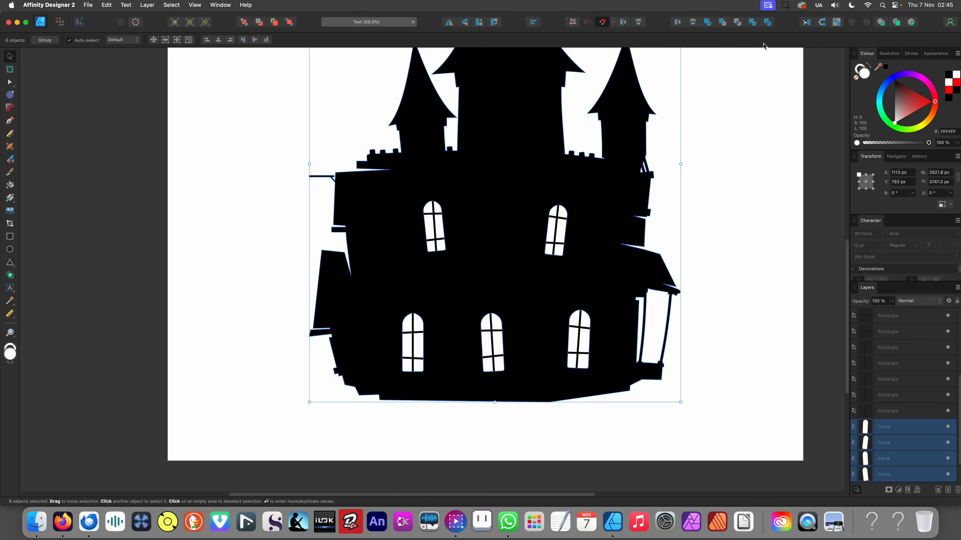
pyautogui.click(721, 24)
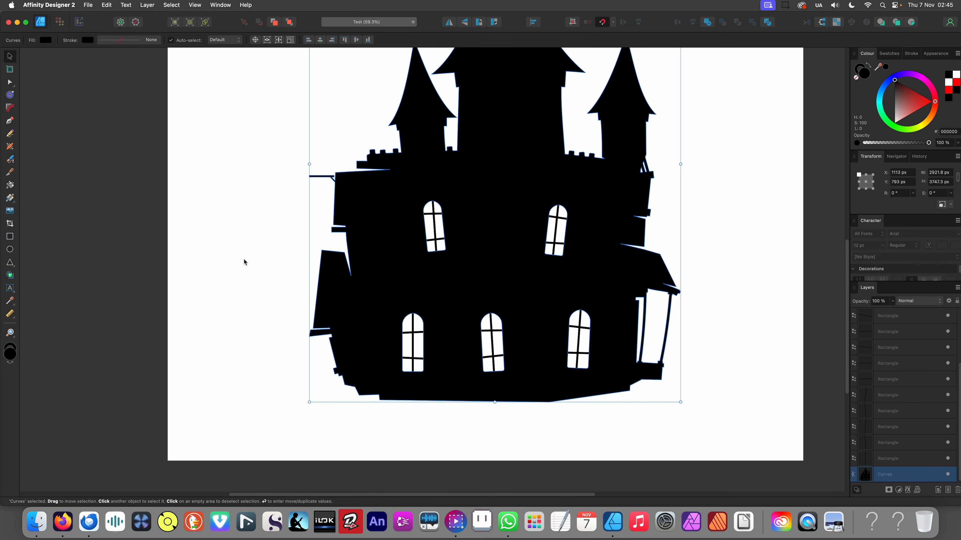
# Move the whole house with its window bars off the page to check the cut-out openings, and return it to the page
pyautogui.scroll(-3, 244, 260)
pyautogui.moveTo(240, 75); pyautogui.dragTo(491, 329)
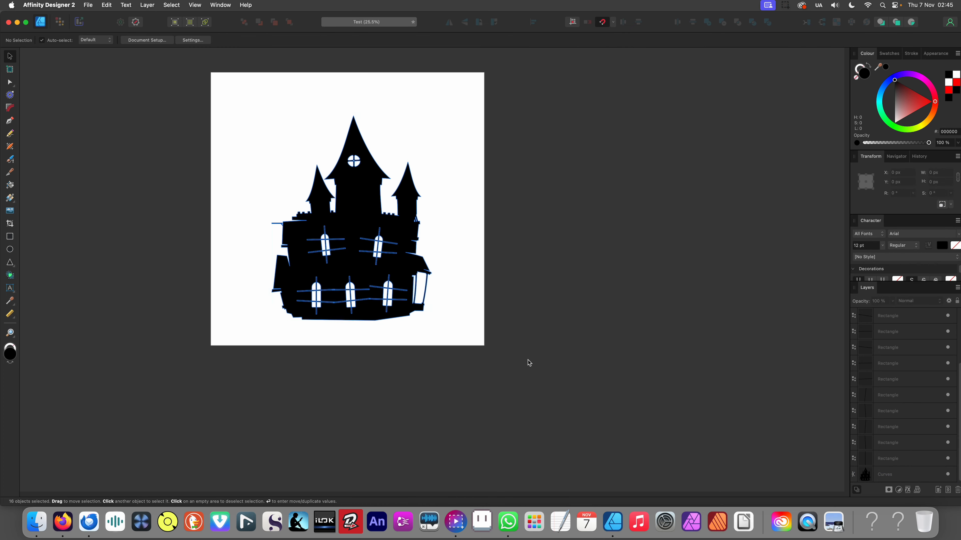
pyautogui.moveTo(412, 299); pyautogui.dragTo(658, 323)
pyautogui.press('super+d')
pyautogui.scroll(5, 610, 288)
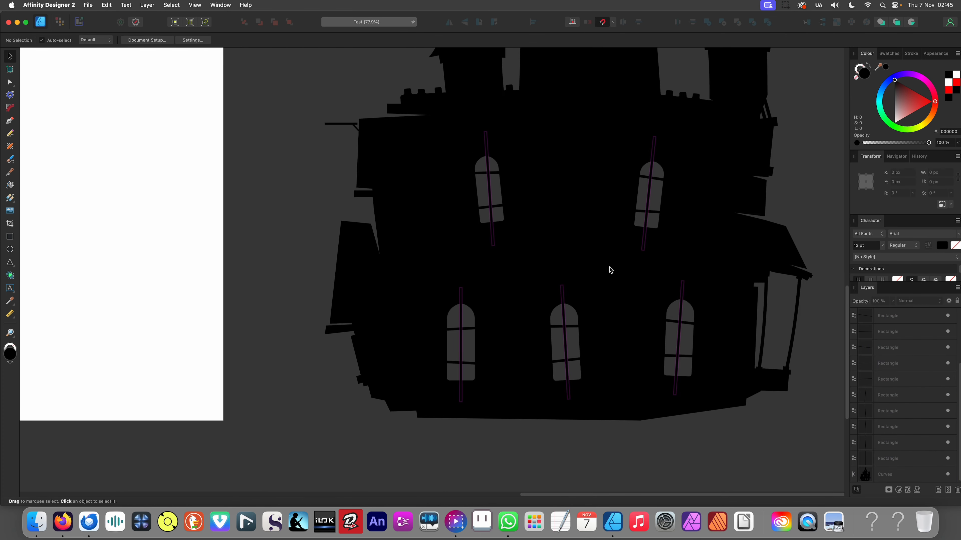
pyautogui.scroll(-5, 532, 225)
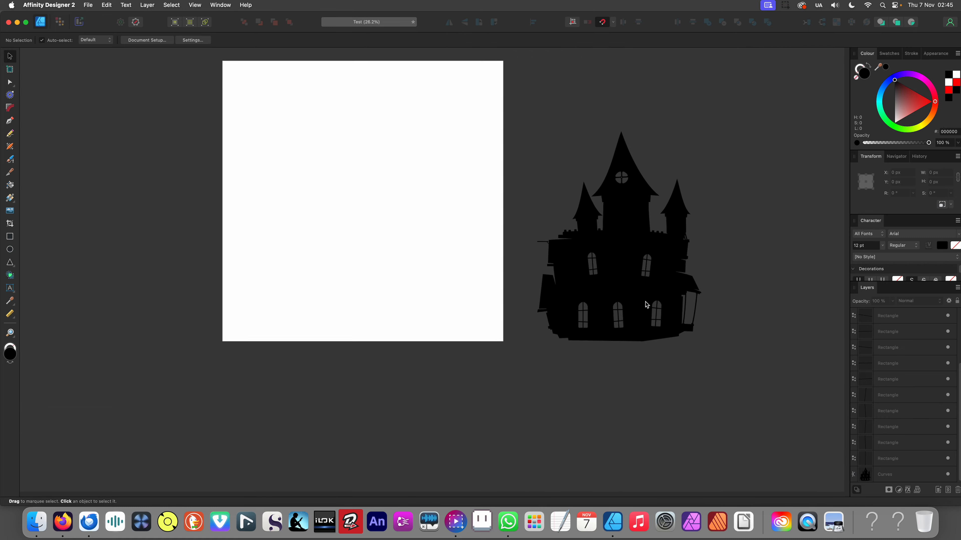
pyautogui.moveTo(523, 148); pyautogui.dragTo(738, 387)
pyautogui.moveTo(585, 283); pyautogui.dragTo(360, 252)
# Merge the house silhouette and all window bars into one shape and reposition it on the page
pyautogui.scroll(5, 394, 272)
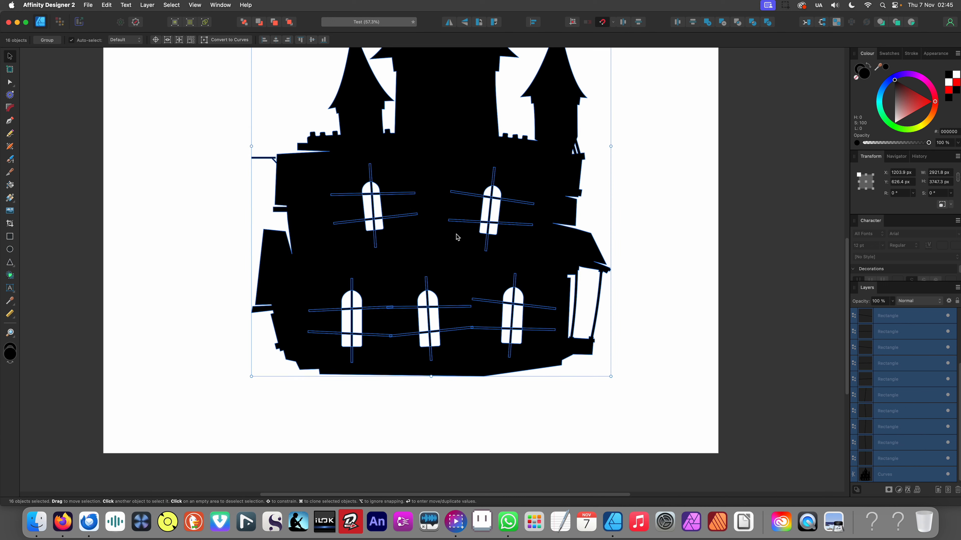
pyautogui.scroll(2, 463, 265)
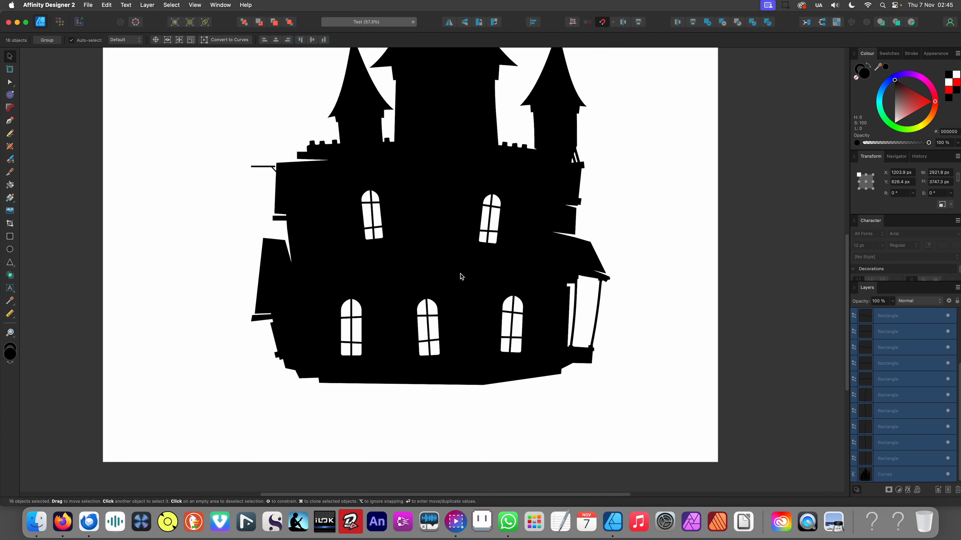
pyautogui.click(706, 23)
pyautogui.scroll(-6, 551, 156)
pyautogui.scroll(-2, 281, 329)
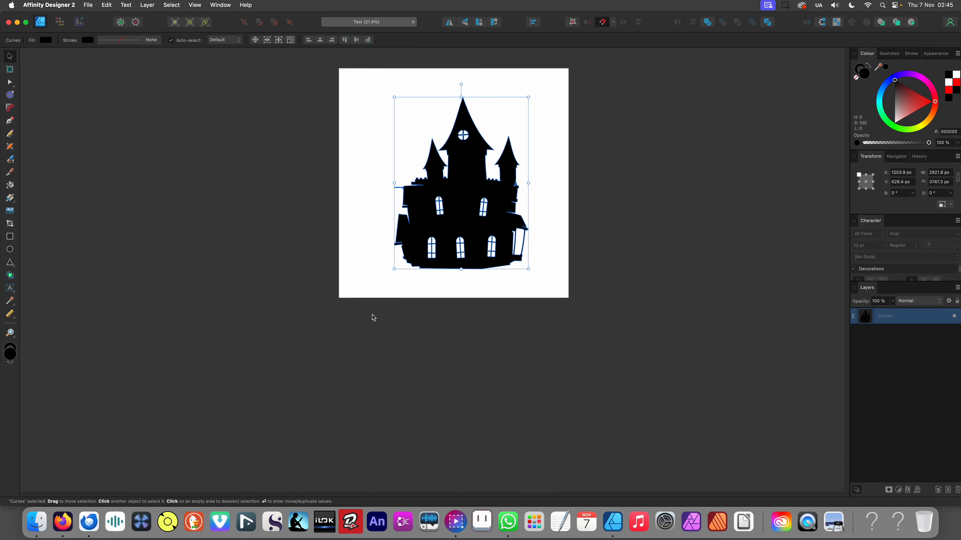
pyautogui.scroll(4, 476, 294)
pyautogui.scroll(4, 476, 296)
pyautogui.moveTo(471, 305); pyautogui.dragTo(469, 312)
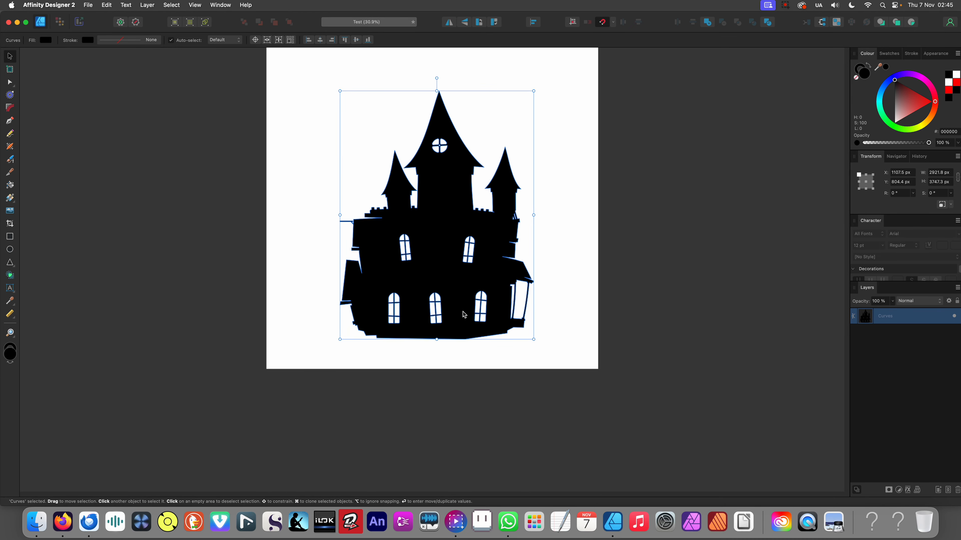
pyautogui.click(604, 300)
pyautogui.scroll(3, 495, 277)
pyautogui.scroll(2, 496, 277)
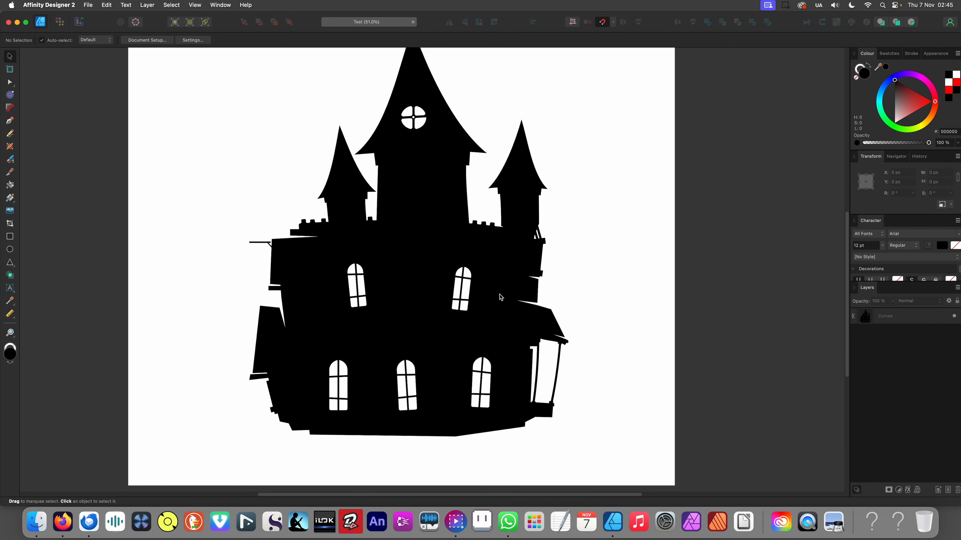
pyautogui.scroll(1, 501, 295)
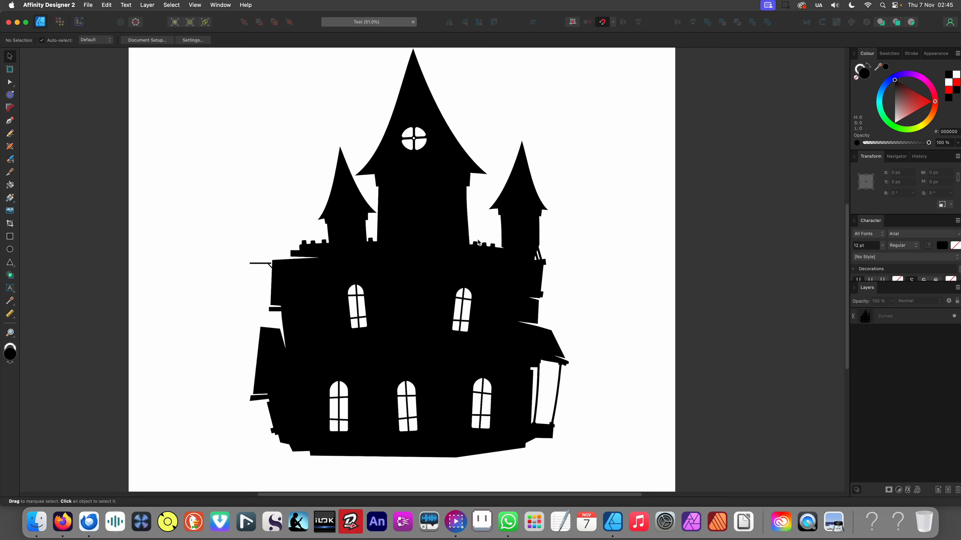
pyautogui.scroll(-3, 435, 273)
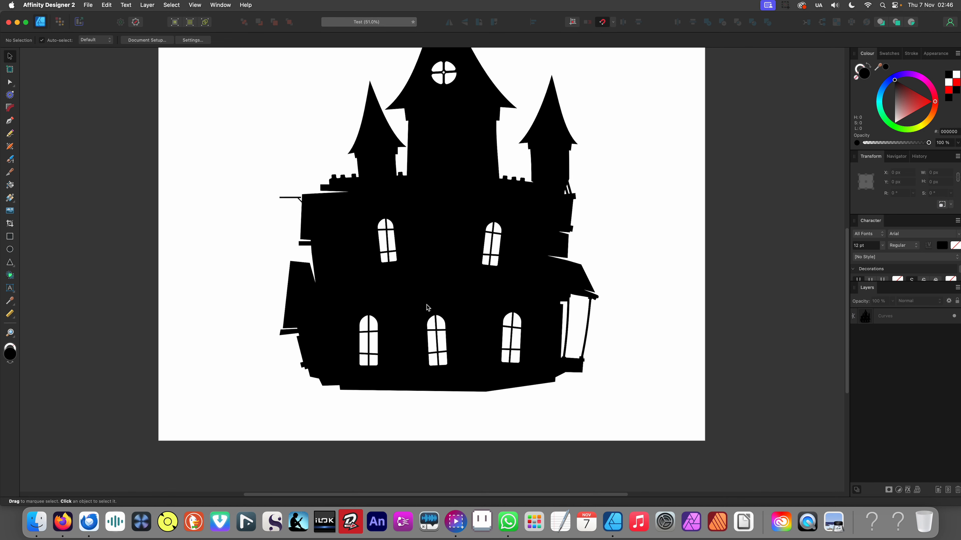
pyautogui.scroll(1, 428, 307)
pyautogui.scroll(-3, 446, 333)
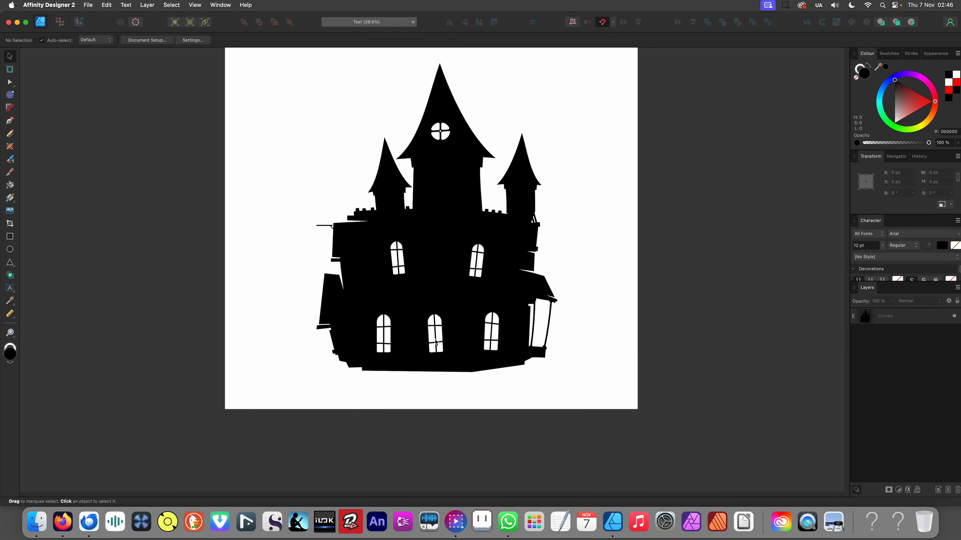
# Place a duplicate of the merged house on the empty pasteboard beside the page
pyautogui.click(447, 349)
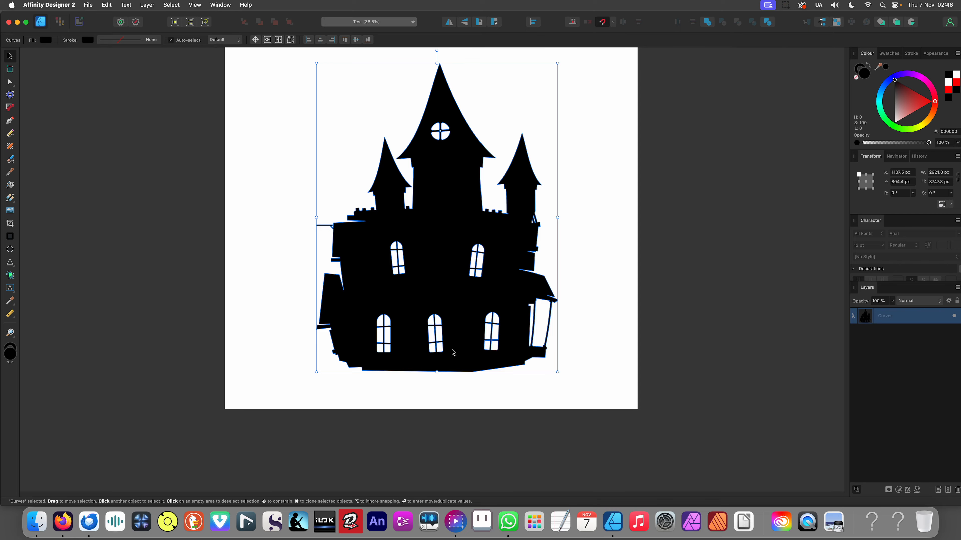
pyautogui.moveTo(453, 352); pyautogui.dragTo(383, 371)
pyautogui.click(384, 420)
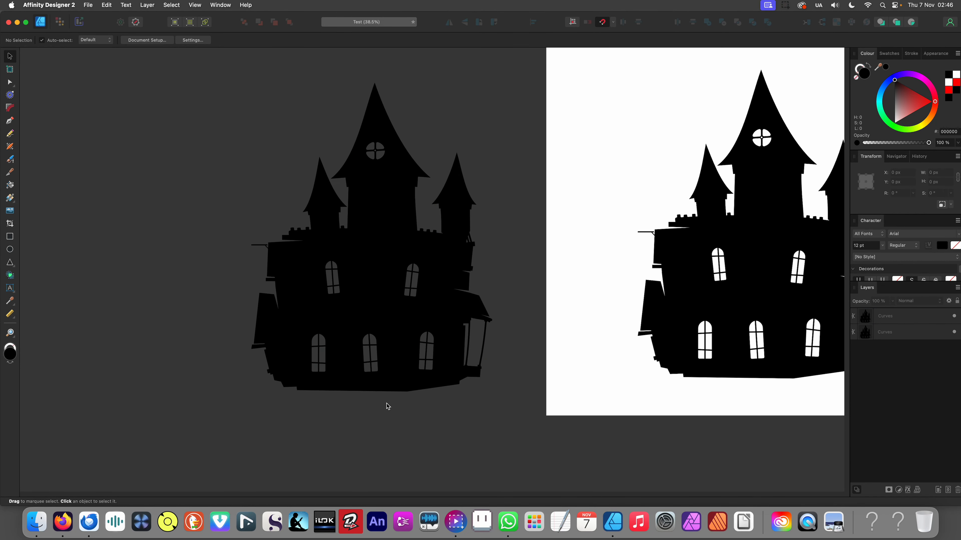
# Cut a freehand door-shaped outline around the duplicate's middle lower window with the Knife tool
pyautogui.press('k')
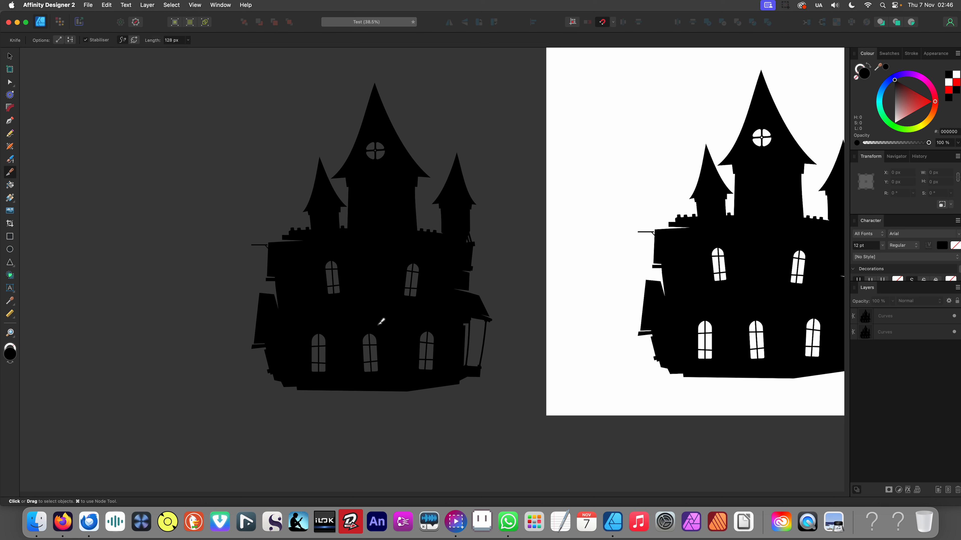
pyautogui.click(384, 320)
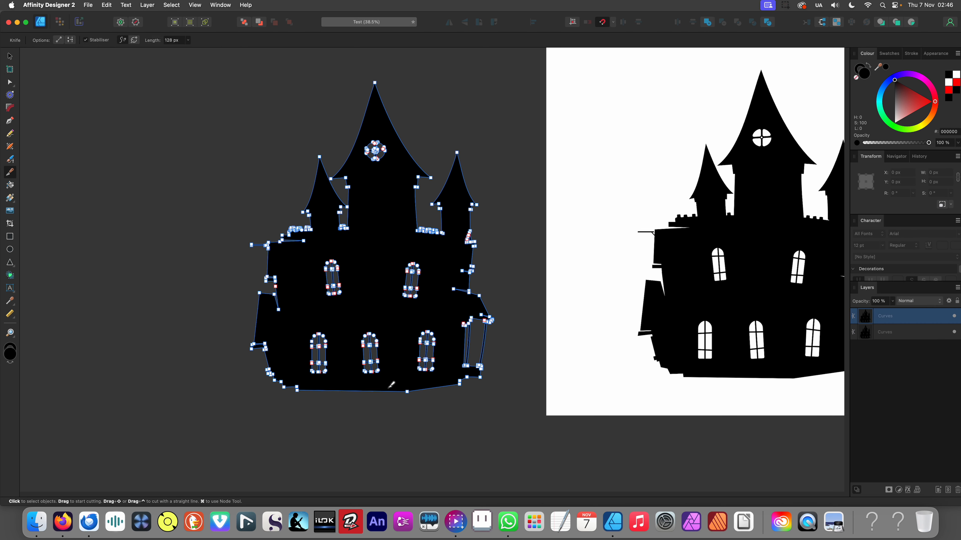
pyautogui.click(390, 391)
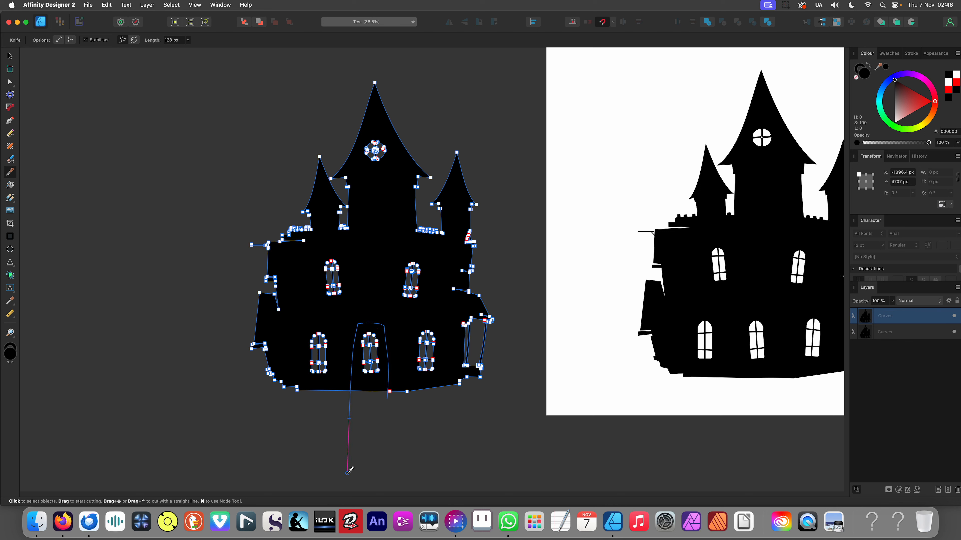
pyautogui.moveTo(347, 473); pyautogui.dragTo(347, 473)
# Move the cut door piece away from the duplicate house and delete the rest of that duplicate
pyautogui.press('v')
pyautogui.moveTo(375, 381)
pyautogui.mouseDown()
pyautogui.moveTo(368, 356)
pyautogui.moveTo(309, 407)
pyautogui.moveTo(224, 422)
pyautogui.moveTo(711, 241)
pyautogui.moveTo(639, 223)
pyautogui.moveTo(399, 329)
pyautogui.moveTo(389, 277)
pyautogui.moveTo(400, 258)
pyautogui.mouseUp()
pyautogui.click(369, 356)
pyautogui.click(443, 329)
pyautogui.press('Delete')
pyautogui.scroll(5, 414, 240)
pyautogui.scroll(-1, 411, 229)
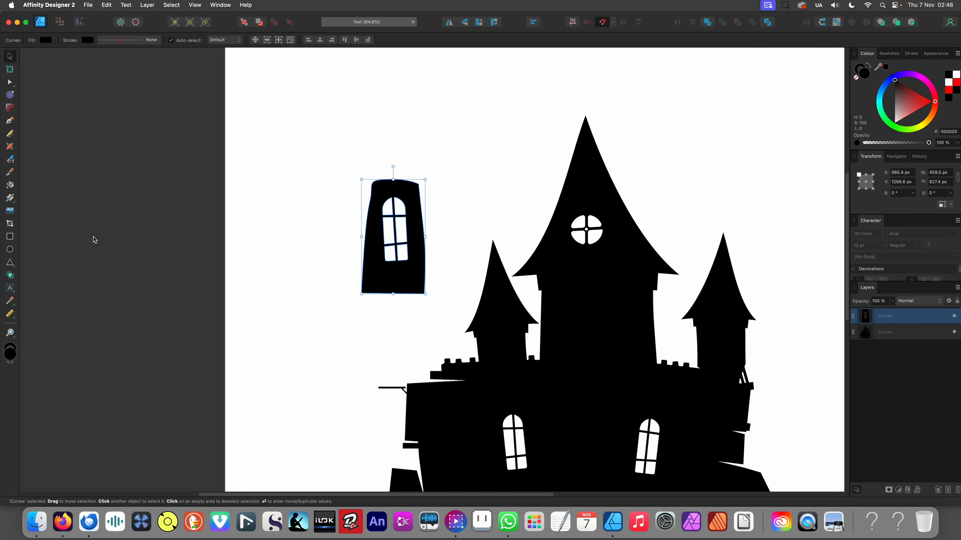
# Draw a red (FF0000) rectangle about 564 × 1137 px beside the door piece and centre the door piece within it
pyautogui.click(11, 238)
pyautogui.moveTo(241, 159); pyautogui.dragTo(319, 317)
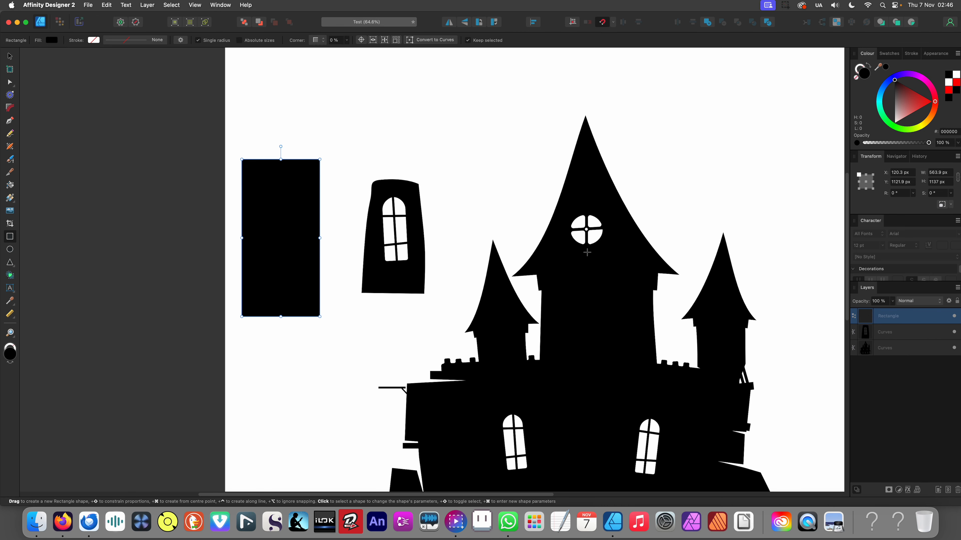
pyautogui.click(933, 102)
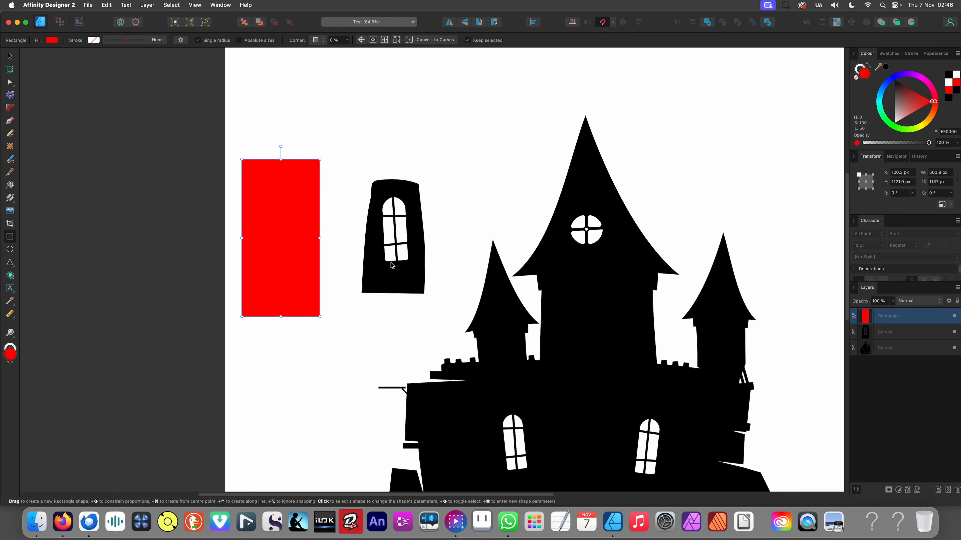
pyautogui.press('v')
pyautogui.moveTo(392, 266); pyautogui.dragTo(286, 282)
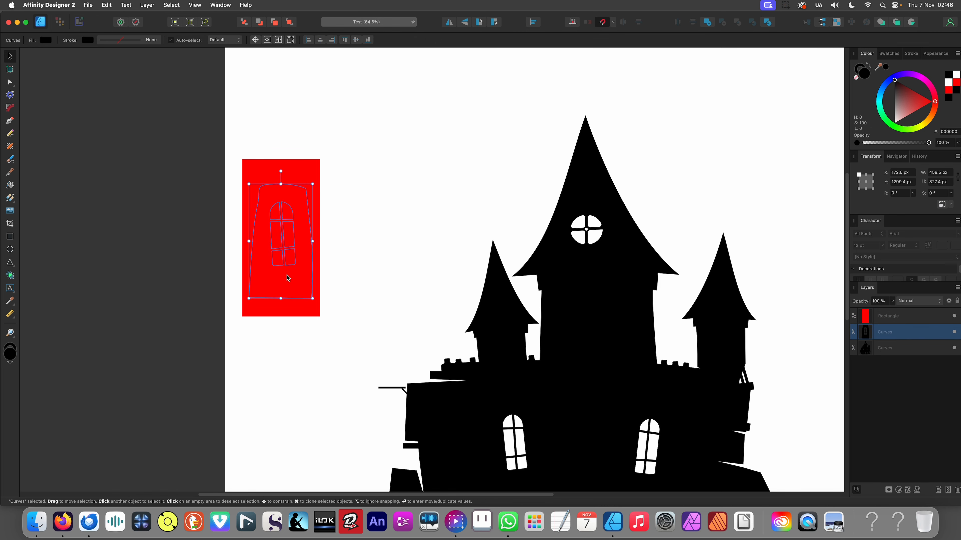
# Bring the door piece in front of the red rectangle and subtract it from the rectangle
pyautogui.press('Delete')
pyautogui.press('super+z')
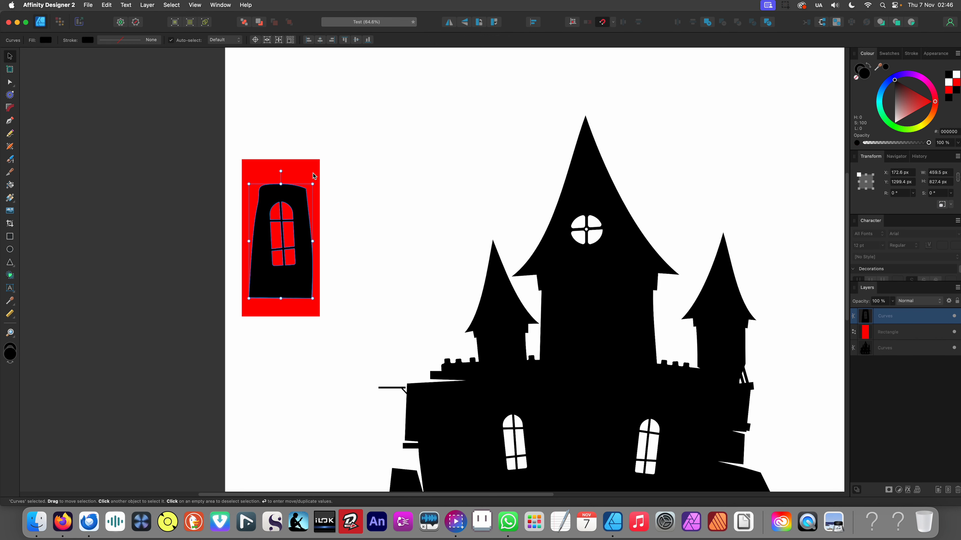
pyautogui.keyDown('shift'); pyautogui.click(314, 176); pyautogui.keyUp('shift')
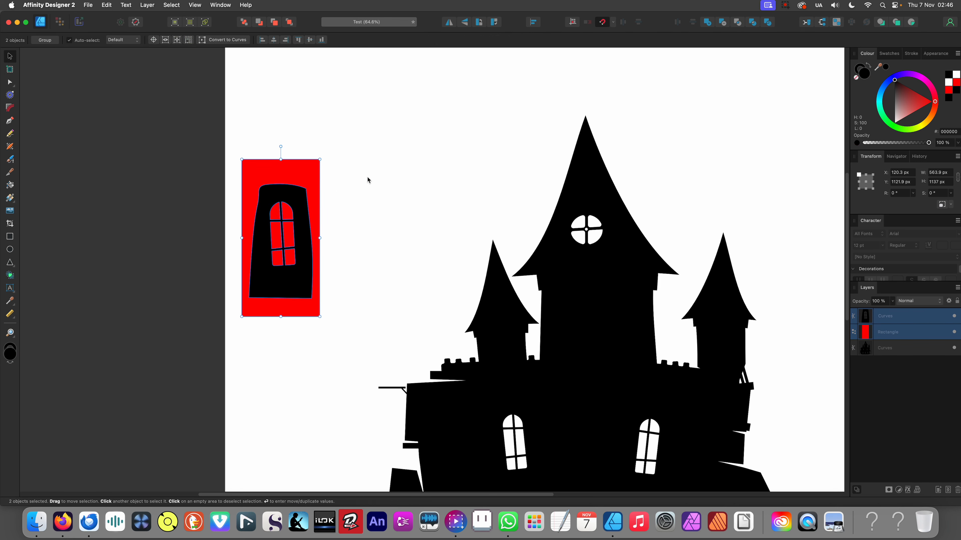
pyautogui.click(723, 23)
pyautogui.click(296, 333)
pyautogui.hscroll(-5, 325, 326)
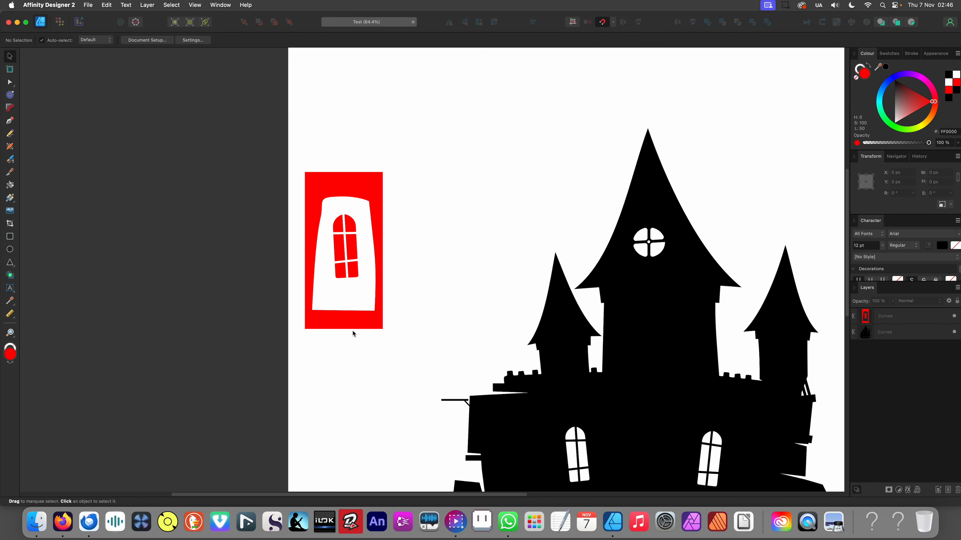
pyautogui.scroll(5, 353, 333)
pyautogui.click(402, 303)
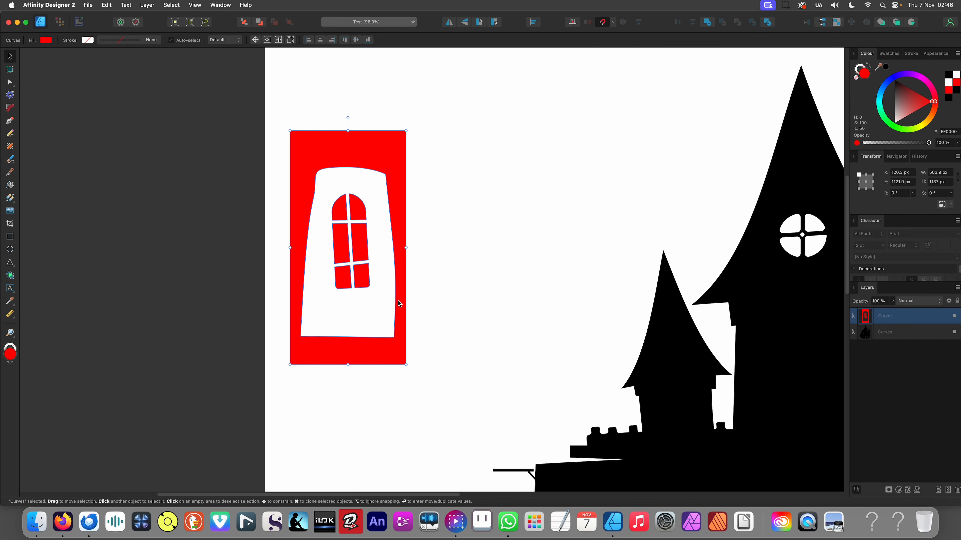
pyautogui.click(384, 307)
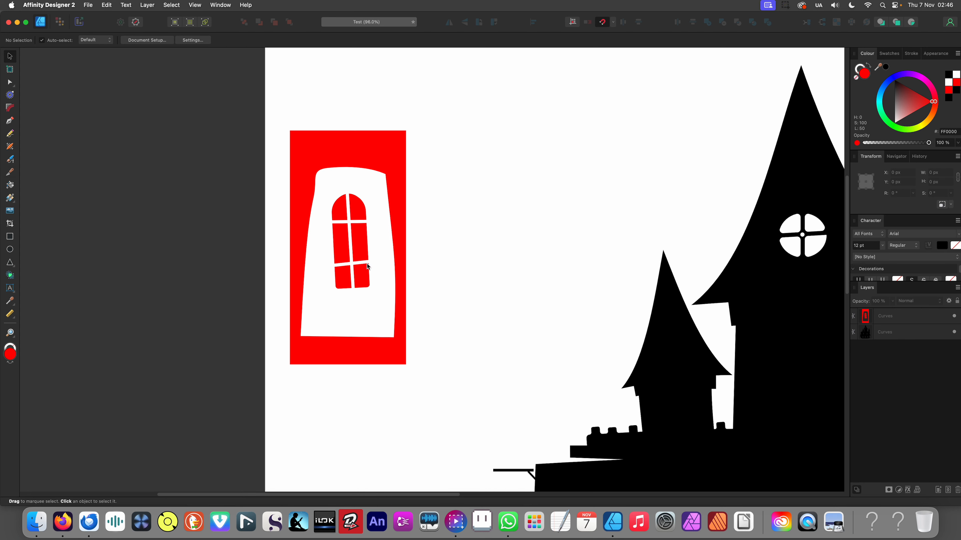
# Cut freehand with the Knife tool around and across the red door frame to separate it from the window panes
pyautogui.press('k')
pyautogui.click(392, 297)
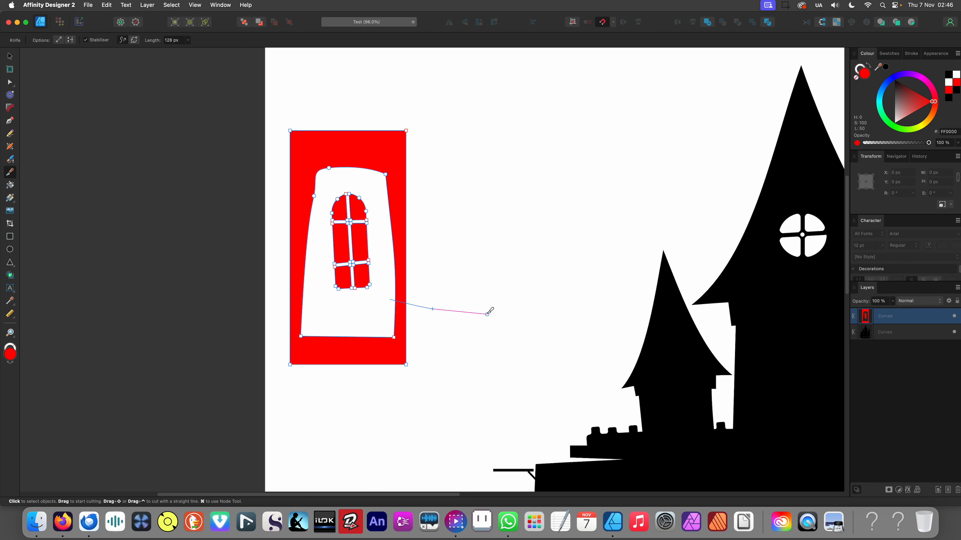
pyautogui.moveTo(414, 108); pyautogui.dragTo(198, 243)
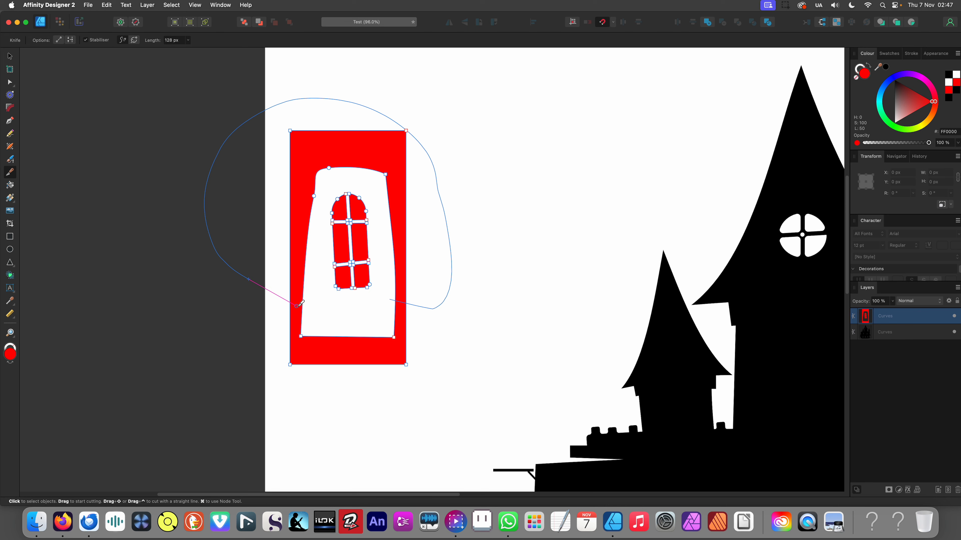
pyautogui.moveTo(300, 303); pyautogui.dragTo(371, 314)
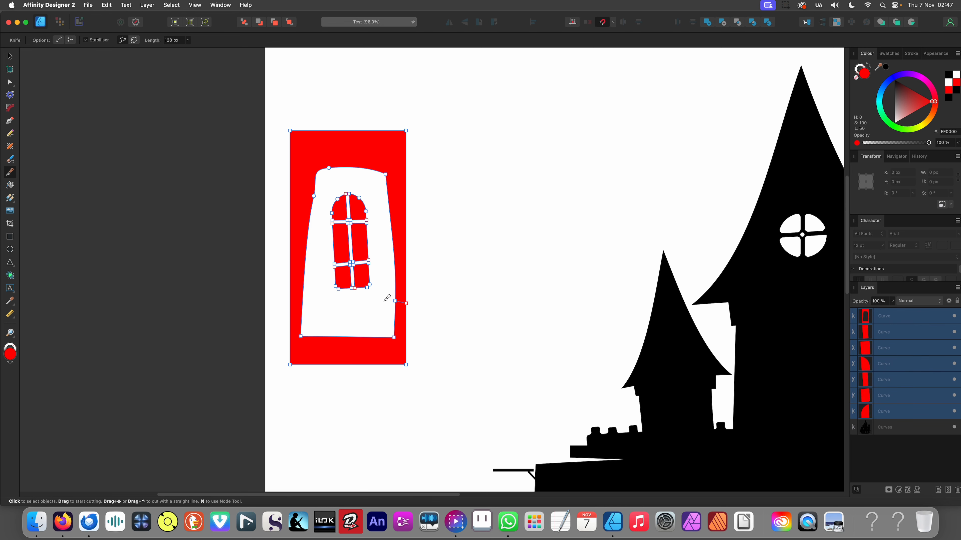
pyautogui.moveTo(481, 205); pyautogui.dragTo(370, 271)
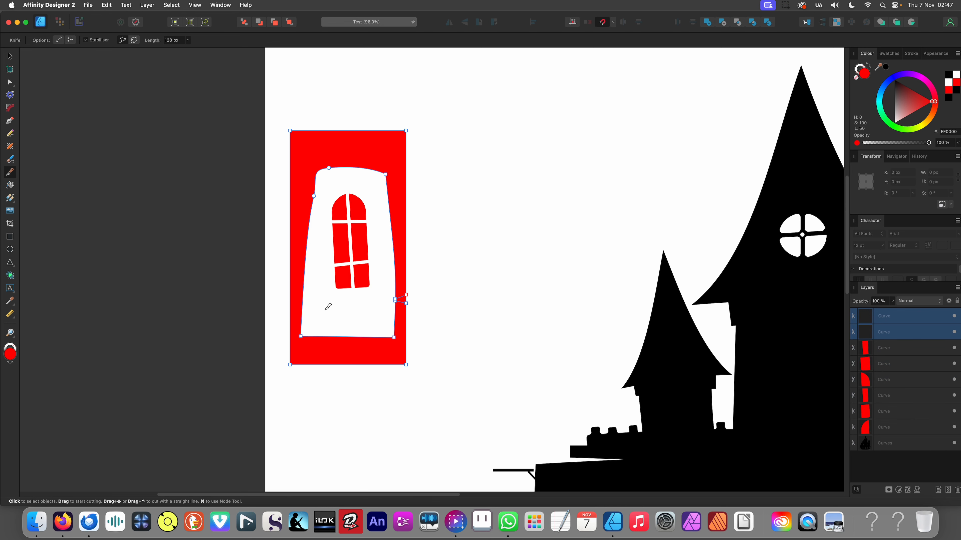
pyautogui.moveTo(197, 295); pyautogui.dragTo(179, 295)
# Delete the cut red frame pieces surrounding the window panes
pyautogui.press('v')
pyautogui.click(297, 285)
pyautogui.press('Delete')
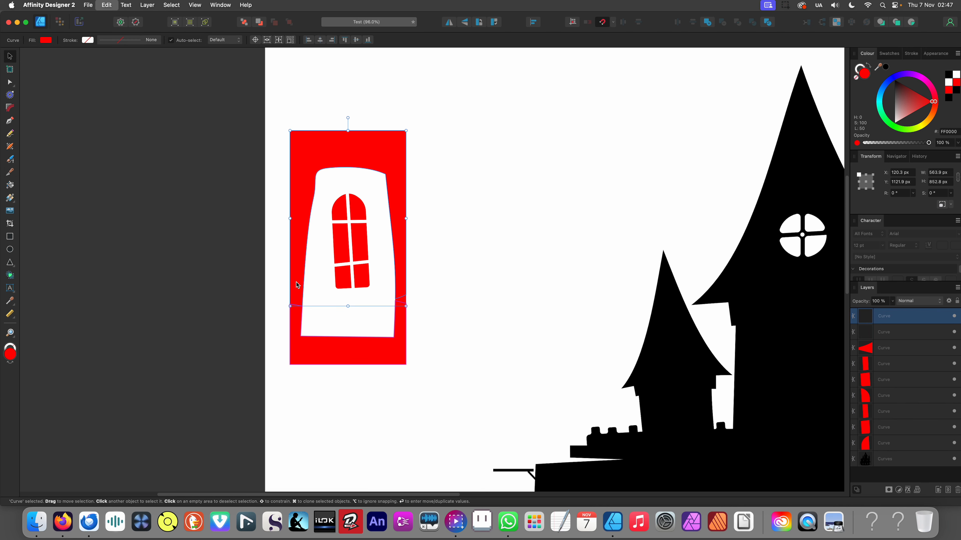
pyautogui.press('Delete')
pyautogui.moveTo(441, 274); pyautogui.dragTo(394, 320)
pyautogui.press('Delete')
# Merge the six red window panes into one shape with the Add operation and fill it white (FFFFFF)
pyautogui.moveTo(309, 171); pyautogui.dragTo(395, 297)
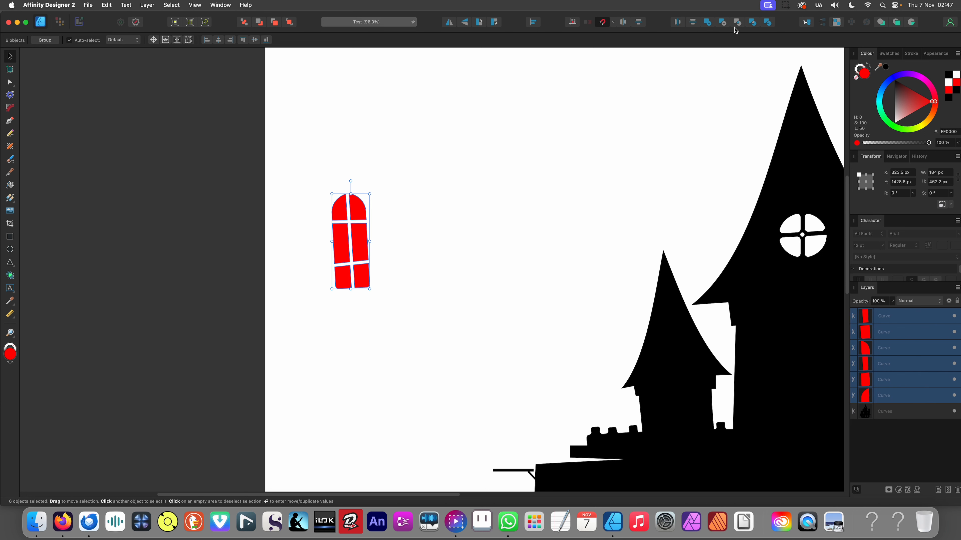
pyautogui.click(707, 24)
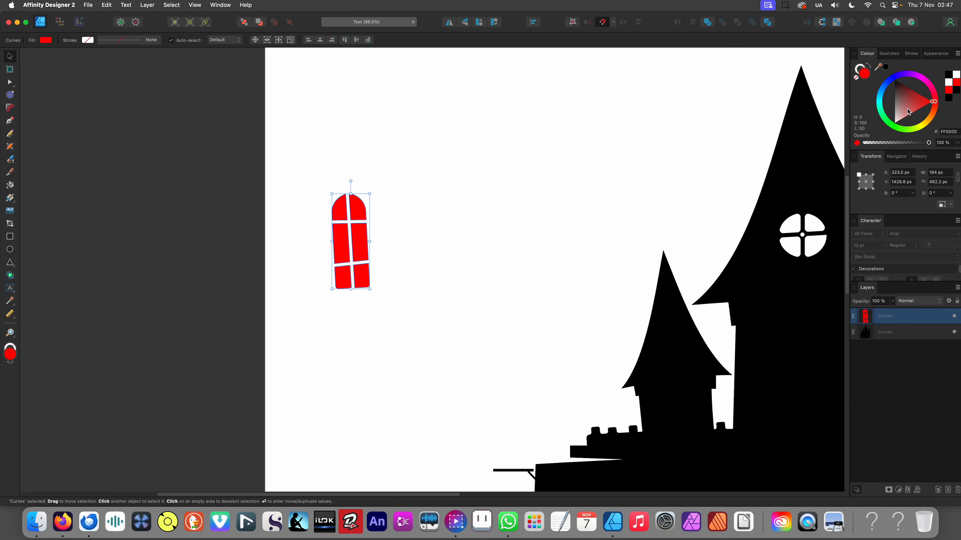
pyautogui.moveTo(907, 111); pyautogui.dragTo(831, 184)
# Place the white window on the house's central tower and scale it down to about 121 × 304 px
pyautogui.hscroll(5, 542, 200)
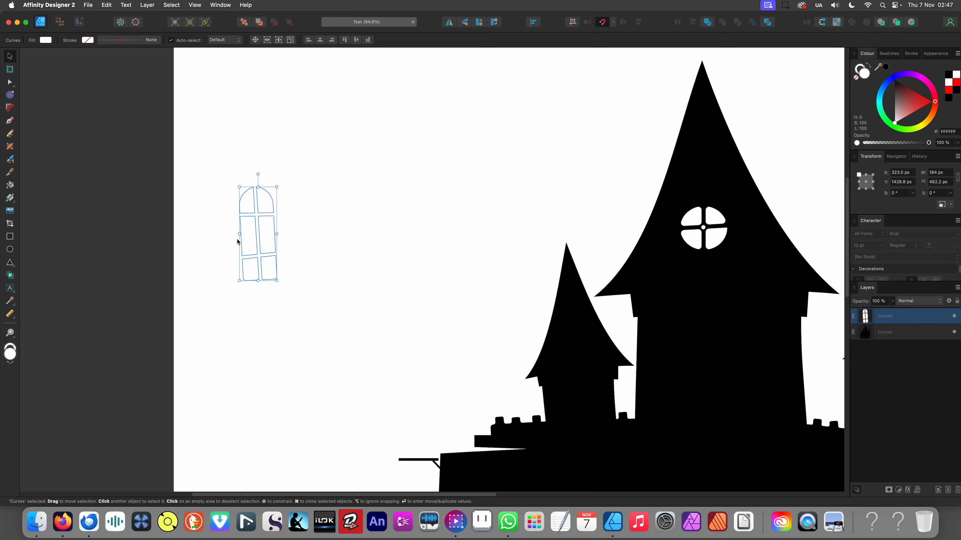
pyautogui.moveTo(261, 245); pyautogui.dragTo(716, 369)
pyautogui.hscroll(8, 530, 219)
pyautogui.scroll(-6, 529, 220)
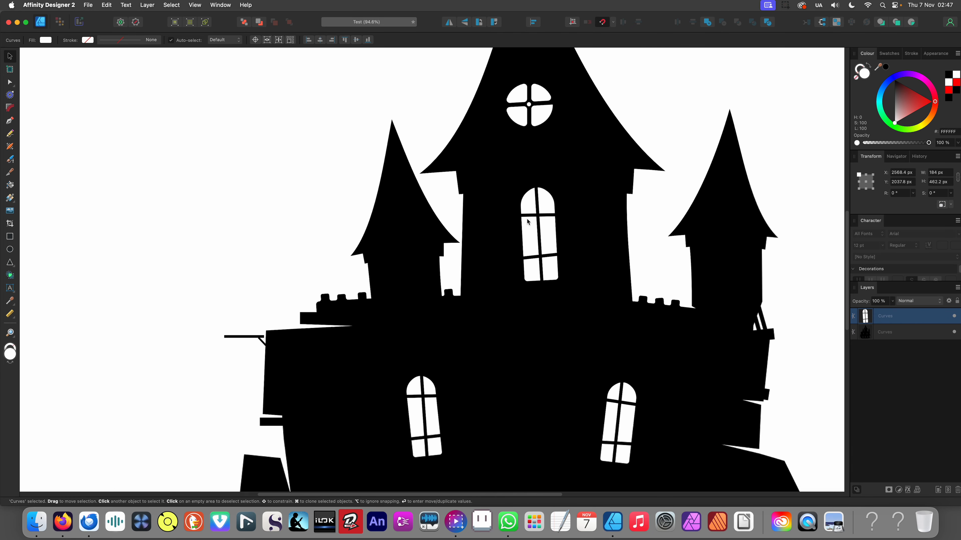
pyautogui.scroll(3, 552, 275)
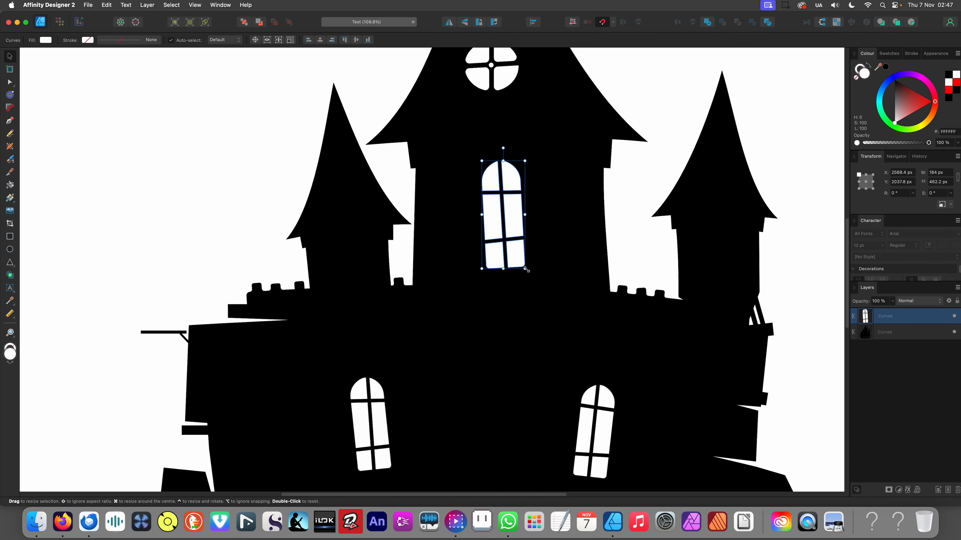
pyautogui.moveTo(524, 268); pyautogui.dragTo(475, 251)
# Duplicate the window sideways on the central tower and flip the copy horizontally
pyautogui.moveTo(476, 251); pyautogui.dragTo(556, 252)
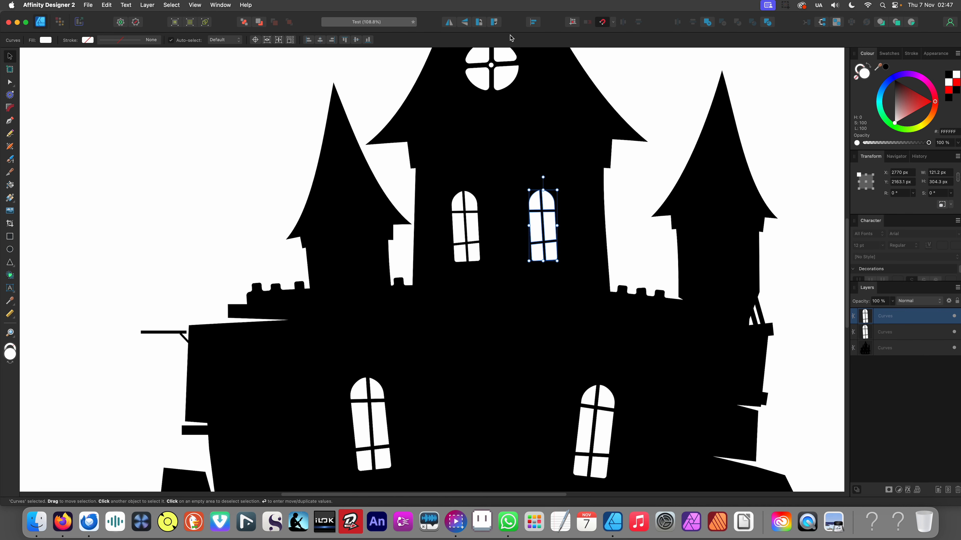
pyautogui.click(533, 23)
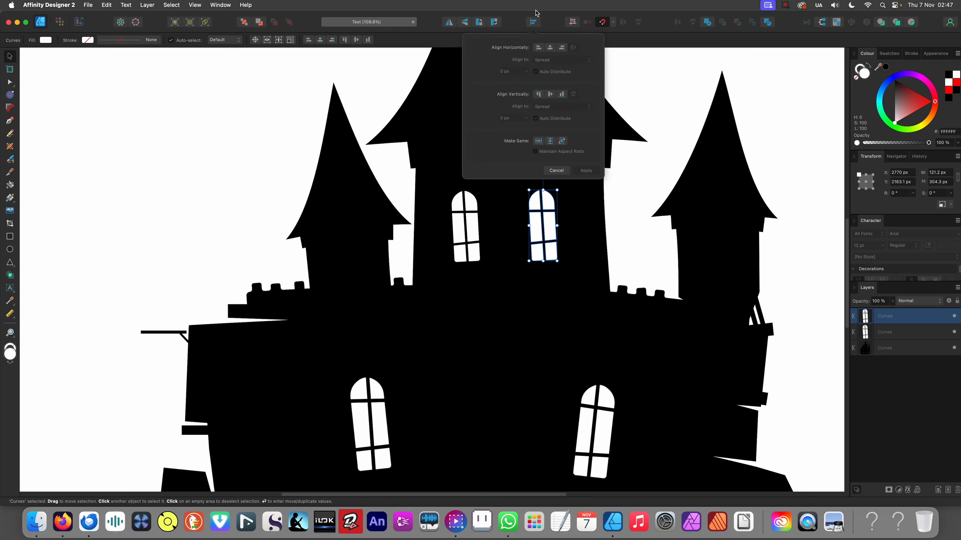
pyautogui.click(558, 32)
pyautogui.click(449, 22)
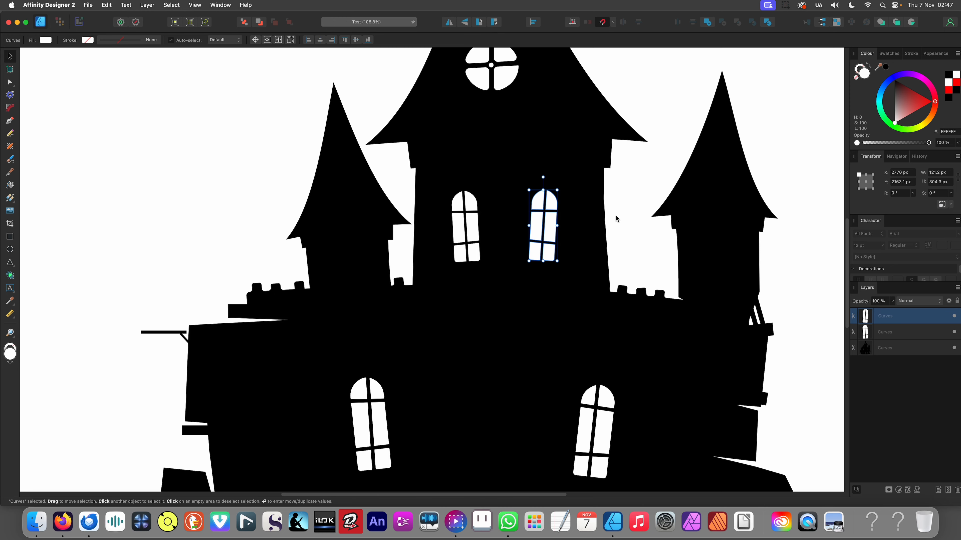
# Move both central tower windows slightly higher, keeping them side by side
pyautogui.scroll(-8, 612, 217)
pyautogui.click(371, 245)
pyautogui.scroll(10, 436, 247)
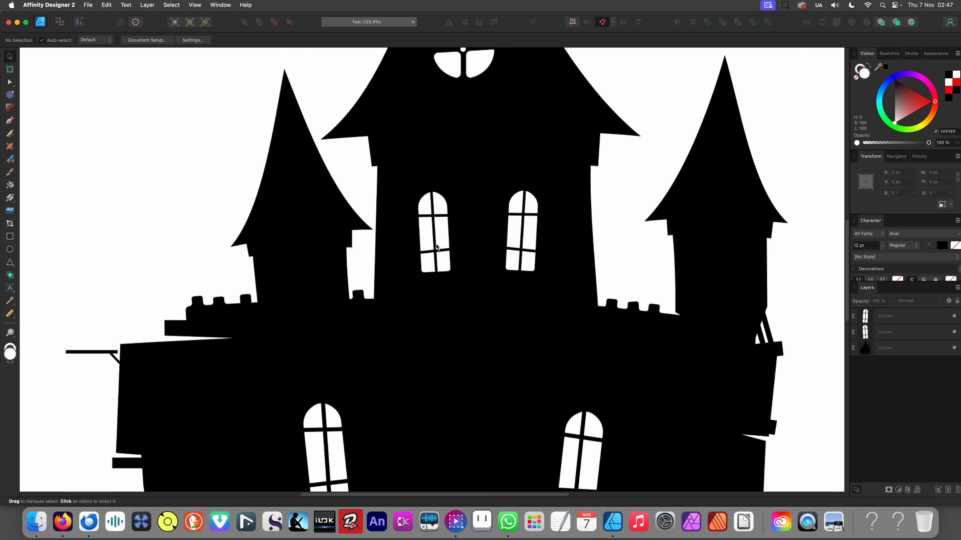
pyautogui.moveTo(437, 247); pyautogui.dragTo(431, 235)
pyautogui.moveTo(524, 258); pyautogui.dragTo(526, 247)
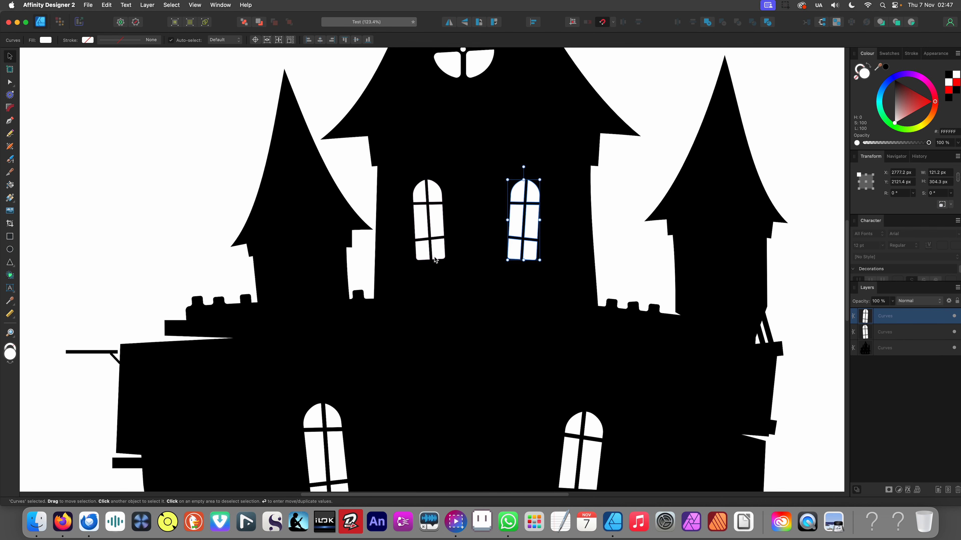
# Copy a central tower window onto the left and right turrets, scaling the copies to about 78 × 195 px
pyautogui.moveTo(442, 249); pyautogui.dragTo(335, 306)
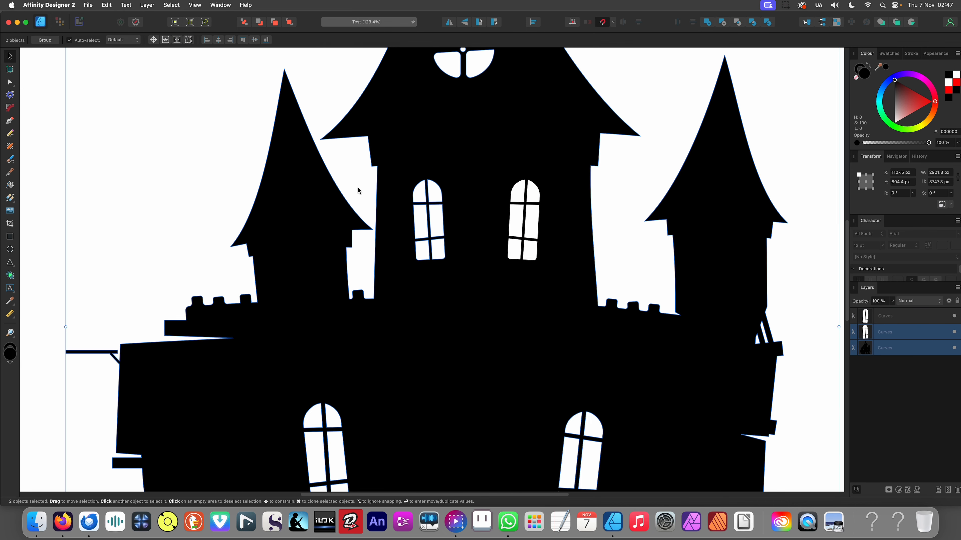
pyautogui.click(429, 223)
pyautogui.moveTo(429, 223)
pyautogui.mouseDown()
pyautogui.moveTo(292, 287)
pyautogui.moveTo(309, 295)
pyautogui.mouseUp()
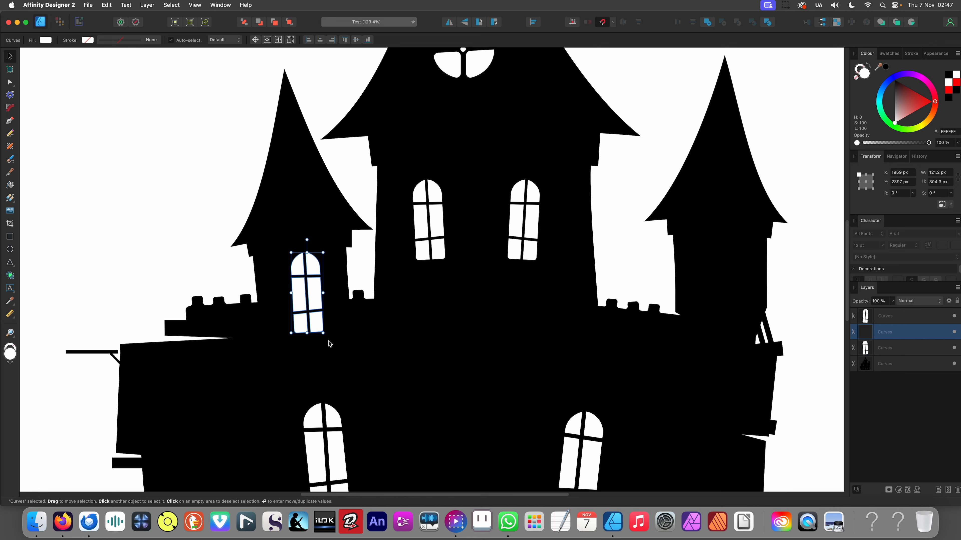
pyautogui.moveTo(323, 332)
pyautogui.mouseDown()
pyautogui.moveTo(317, 302)
pyautogui.moveTo(302, 298)
pyautogui.moveTo(531, 325)
pyautogui.moveTo(715, 284)
pyautogui.moveTo(744, 284)
pyautogui.moveTo(744, 303)
pyautogui.mouseUp()
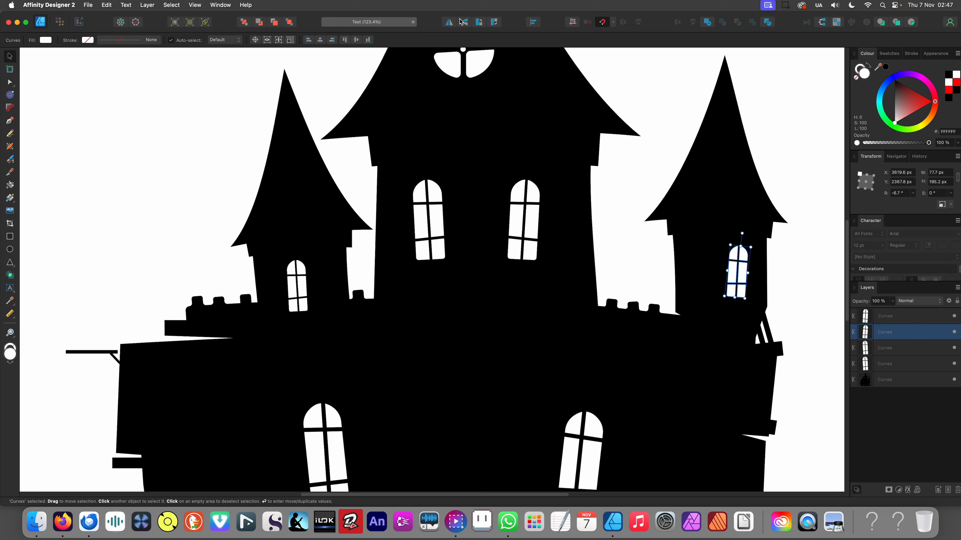
# Flip the right turret's window horizontally and adjust its rotation to about 1.7°
pyautogui.click(450, 22)
pyautogui.scroll(-5, 458, 130)
pyautogui.scroll(3, 624, 179)
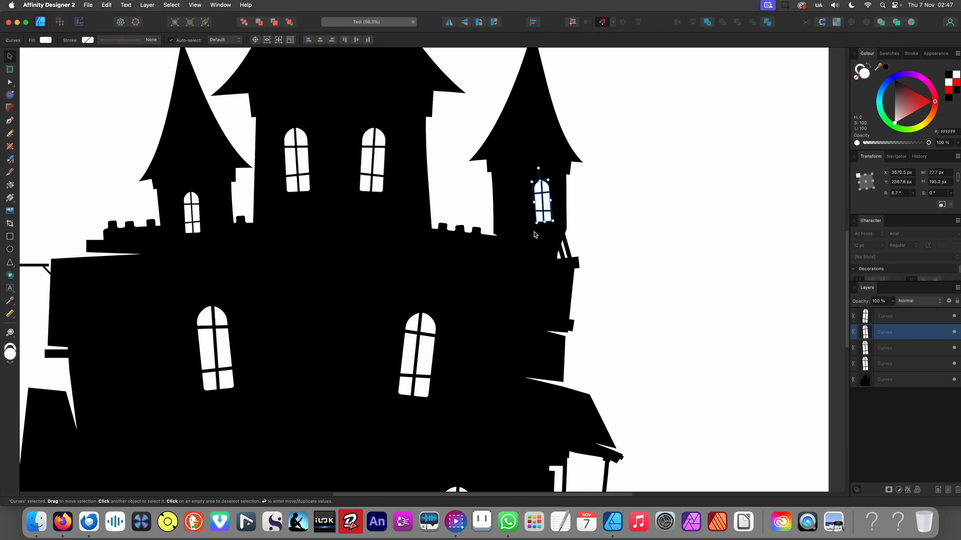
pyautogui.moveTo(549, 230); pyautogui.dragTo(553, 228)
pyautogui.scroll(-4, 545, 229)
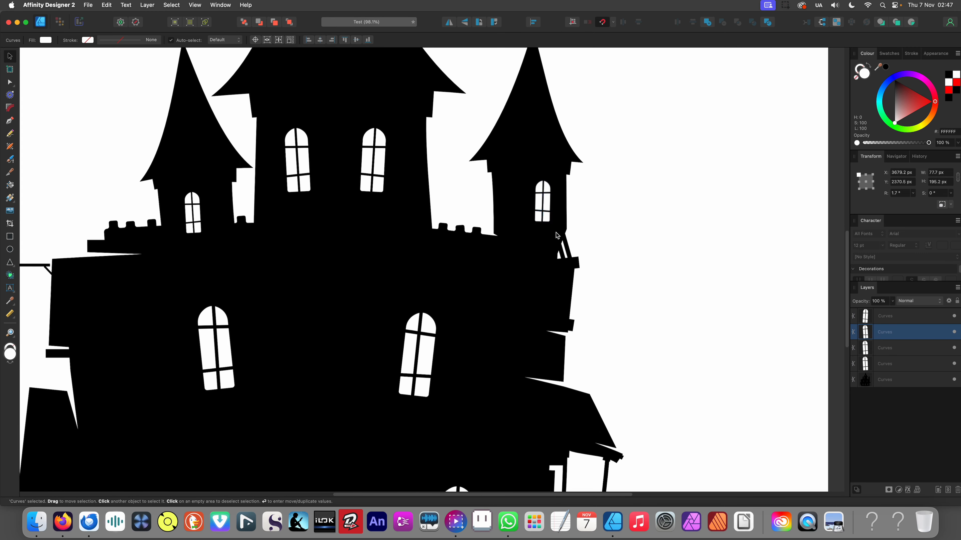
# Cut horizontally across the lower part of the left turret window's middle panes with the Knife tool
pyautogui.click(315, 229)
pyautogui.scroll(5, 373, 226)
pyautogui.scroll(3, 404, 242)
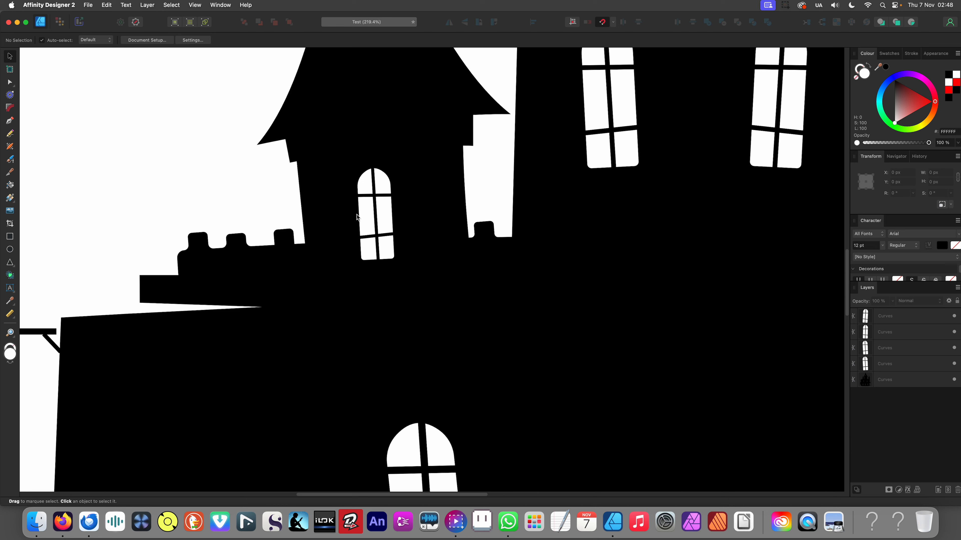
pyautogui.doubleClick(368, 223)
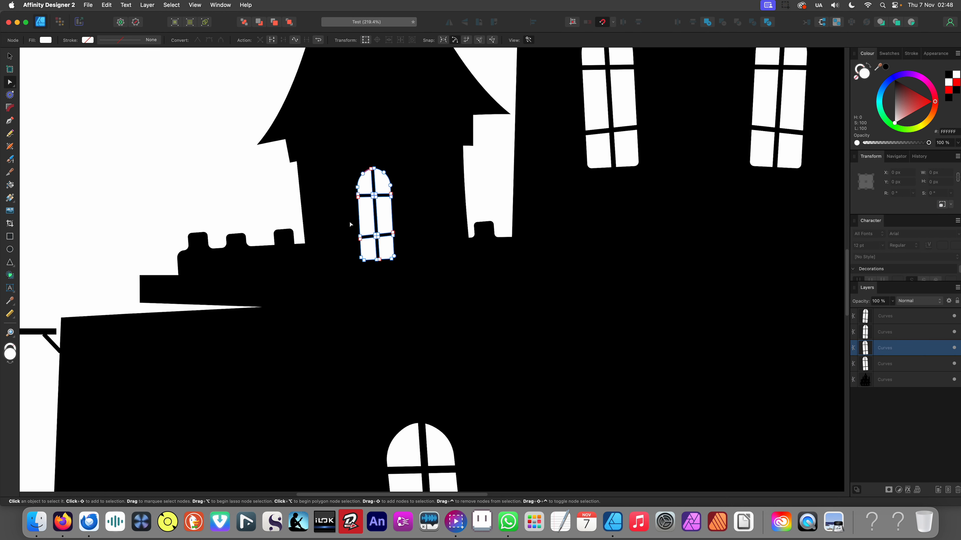
pyautogui.press('y')
pyautogui.moveTo(393, 222); pyautogui.dragTo(513, 223)
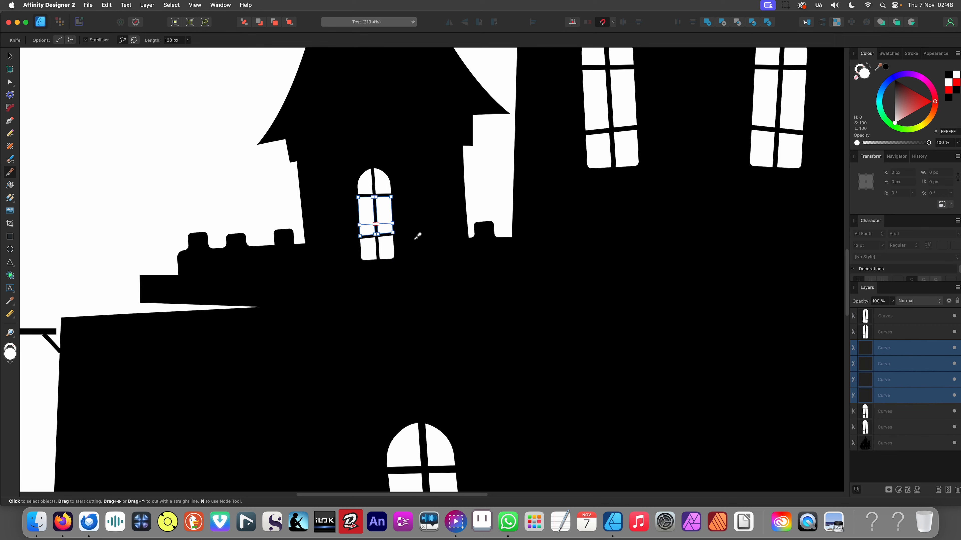
pyautogui.scroll(5, 411, 242)
pyautogui.press('v')
pyautogui.click(360, 260)
pyautogui.press('Delete')
pyautogui.press('a')
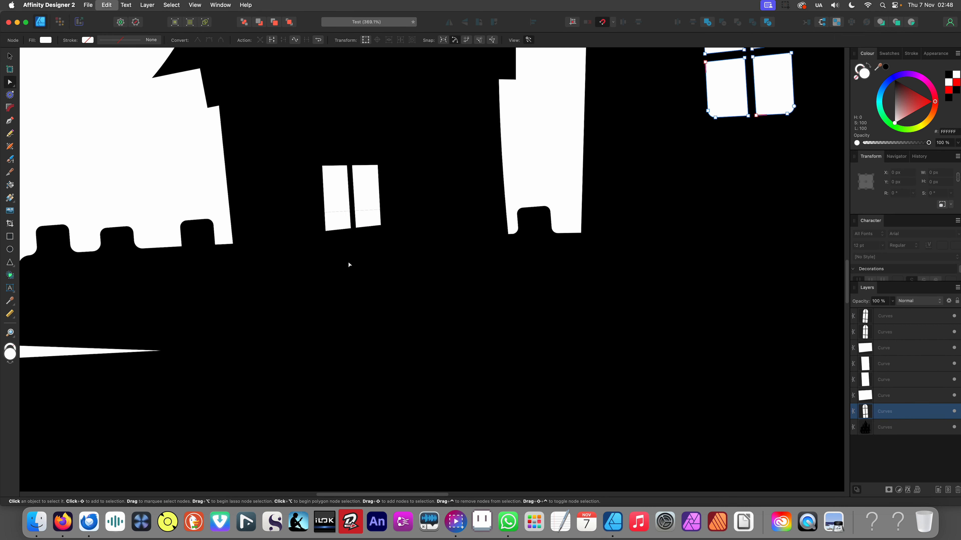
pyautogui.press('super+z')
# Delete the two cut-off pieces beneath the knife line in the left turret window's middle panes
pyautogui.click(332, 220)
pyautogui.press('Delete')
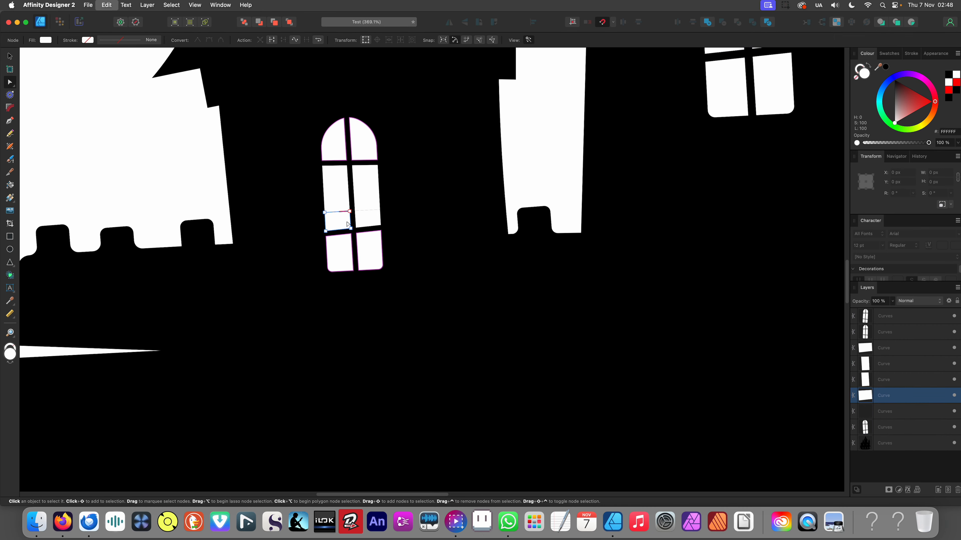
pyautogui.click(366, 219)
pyautogui.press('Delete')
pyautogui.click(364, 248)
pyautogui.press('Delete')
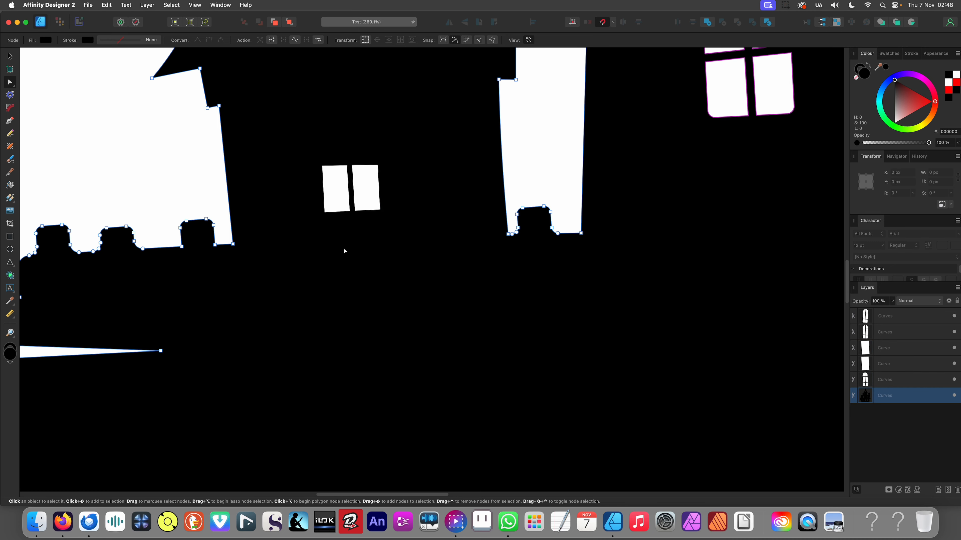
pyautogui.press('super+z')
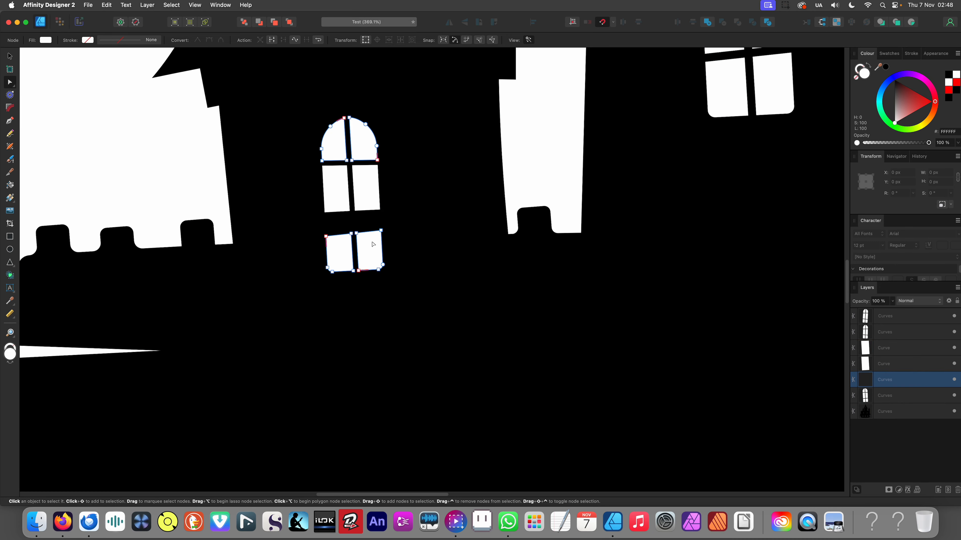
# Delete the nodes of the left turret window's two bottom panes, keeping its arched top
pyautogui.moveTo(402, 224); pyautogui.dragTo(284, 295)
pyautogui.press('Delete')
pyautogui.scroll(-10, 400, 230)
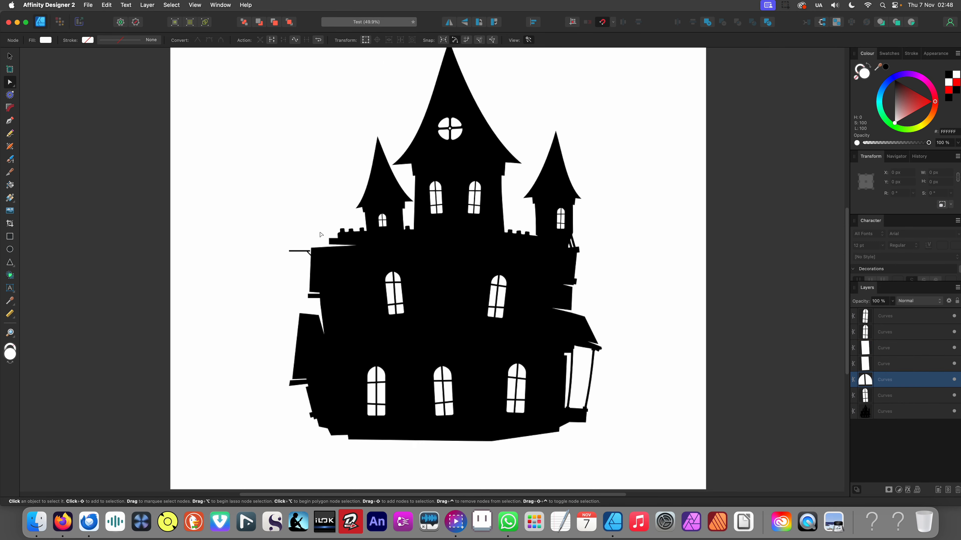
pyautogui.click(247, 240)
pyautogui.scroll(-2, 274, 216)
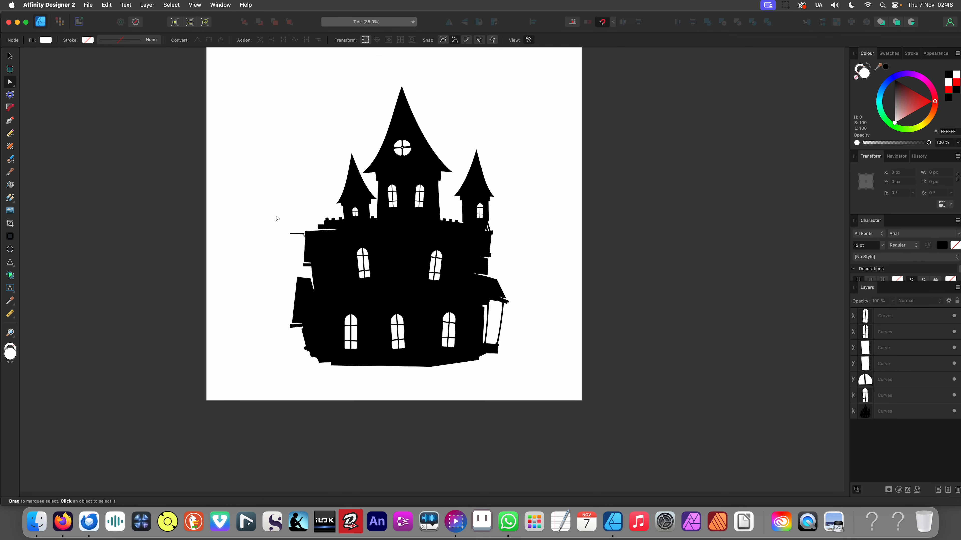
pyautogui.scroll(3, 390, 219)
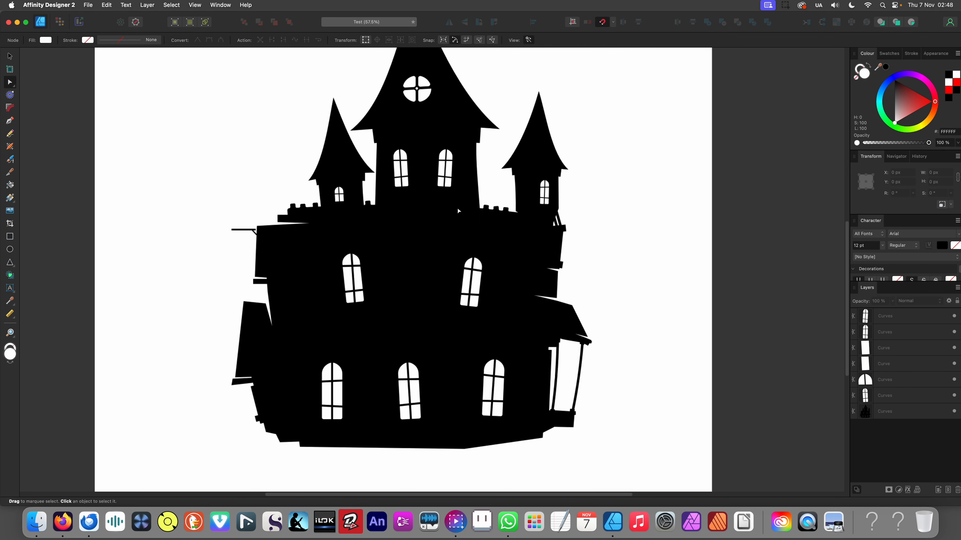
# Draw a thin chevron gable about 333 px wide above the right middle-floor window with the Pen tool and fill it white
pyautogui.scroll(-4, 456, 208)
pyautogui.scroll(2, 336, 302)
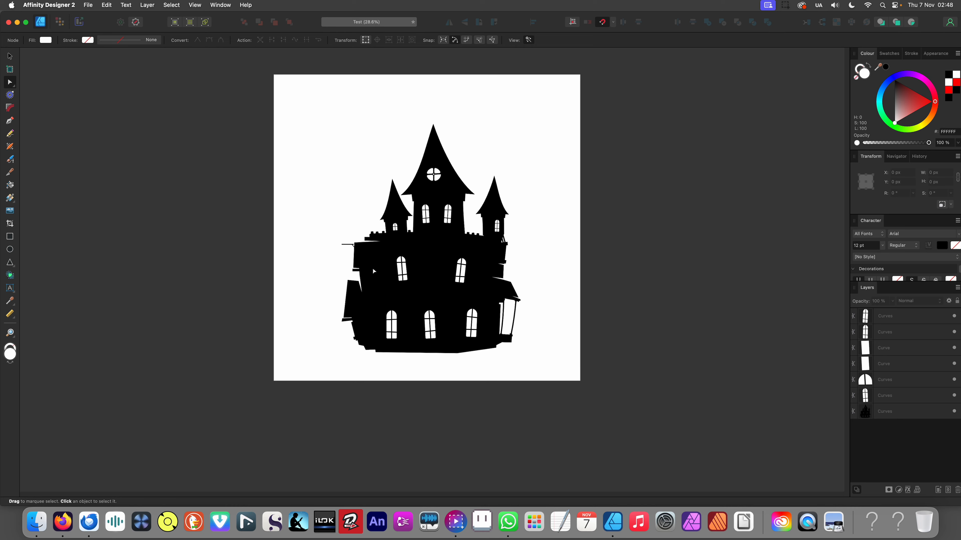
pyautogui.scroll(8, 466, 320)
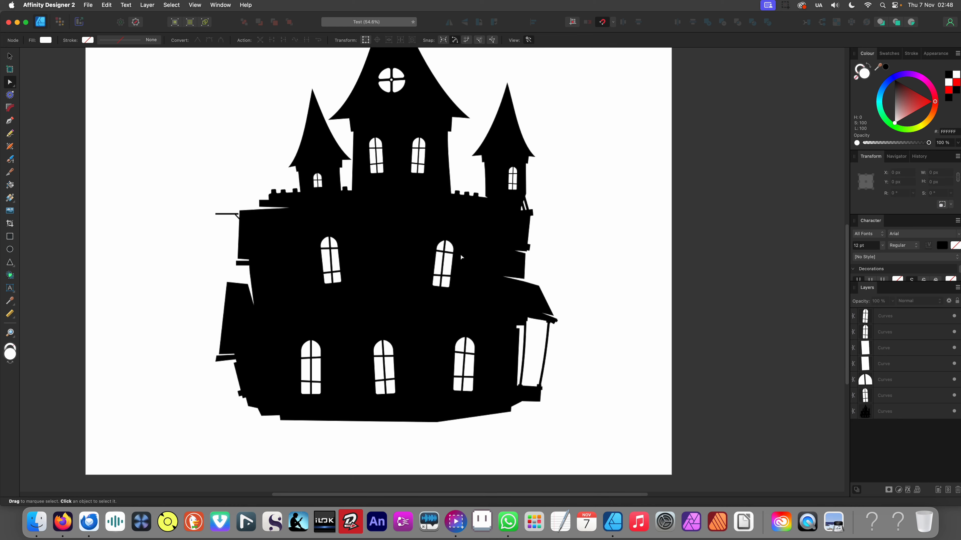
pyautogui.scroll(3, 478, 224)
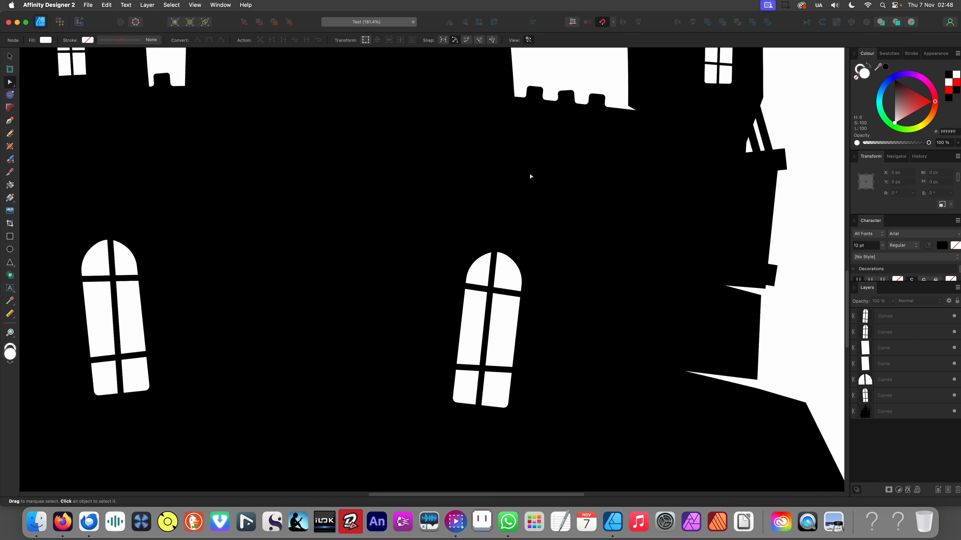
pyautogui.scroll(-1, 445, 214)
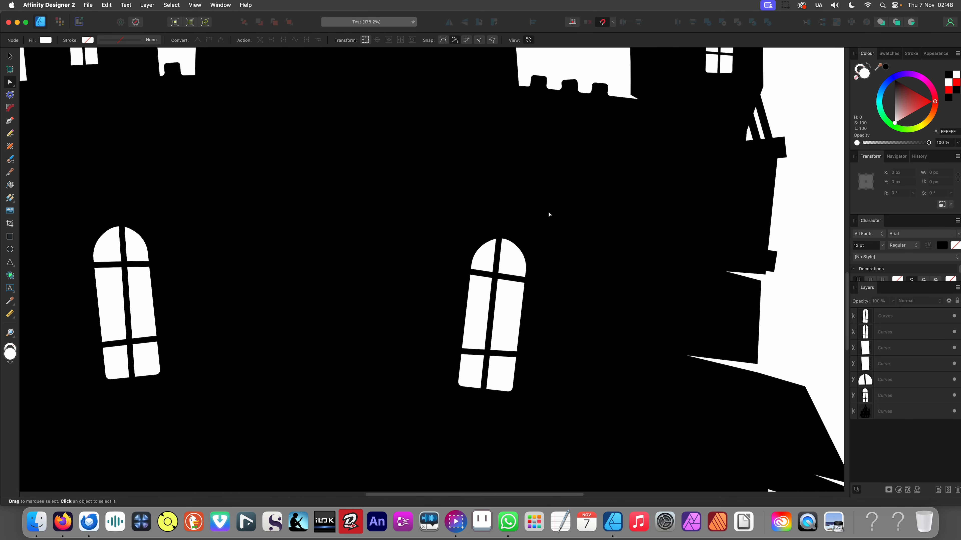
pyautogui.click(13, 266)
pyautogui.press('p')
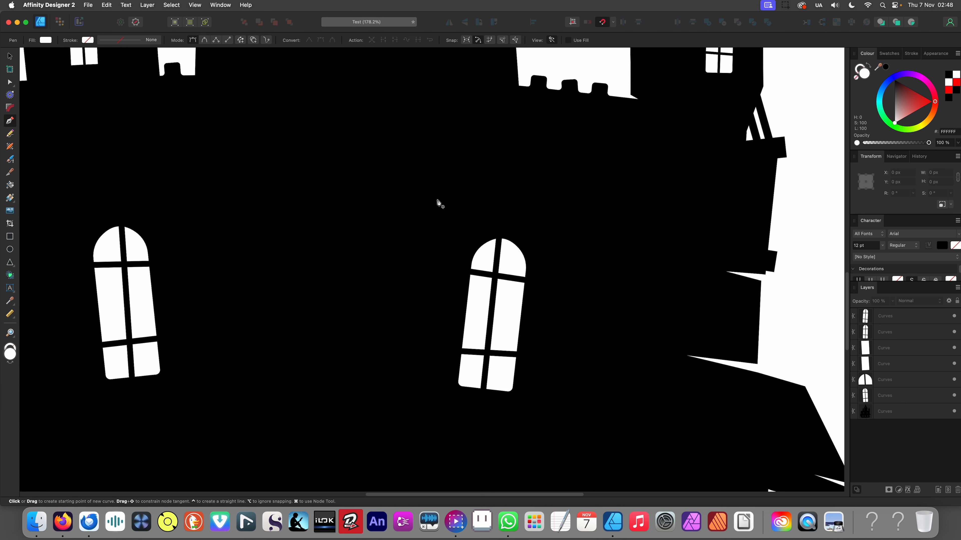
pyautogui.click(441, 223)
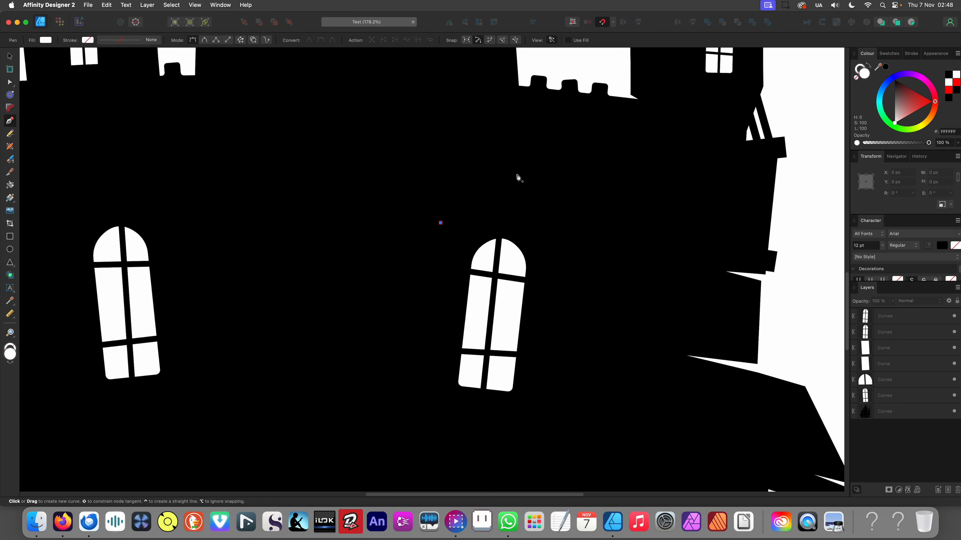
pyautogui.click(514, 161)
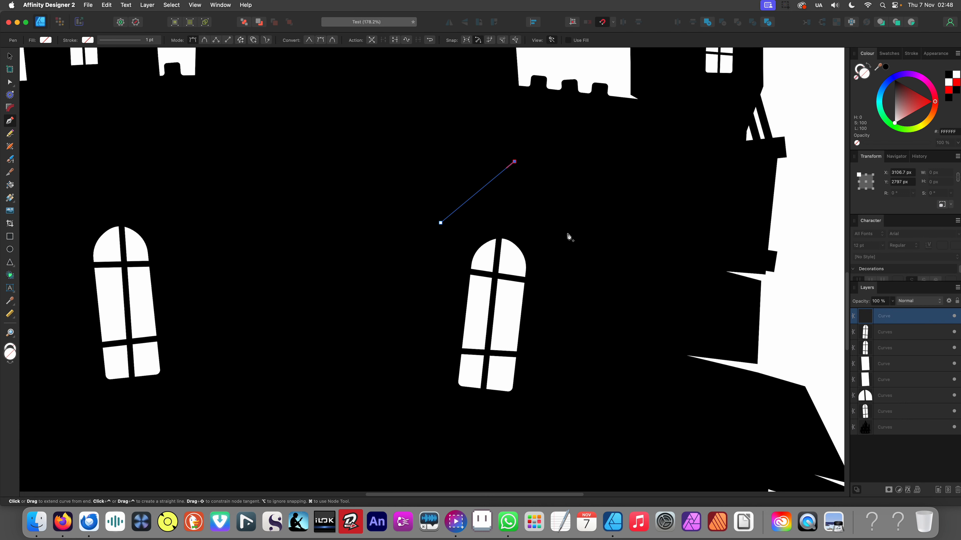
pyautogui.click(568, 233)
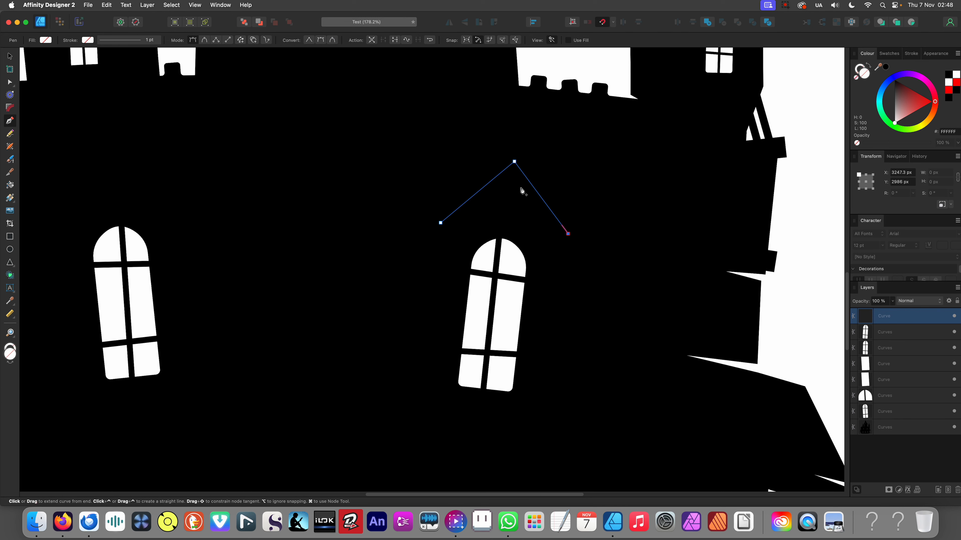
pyautogui.click(440, 223)
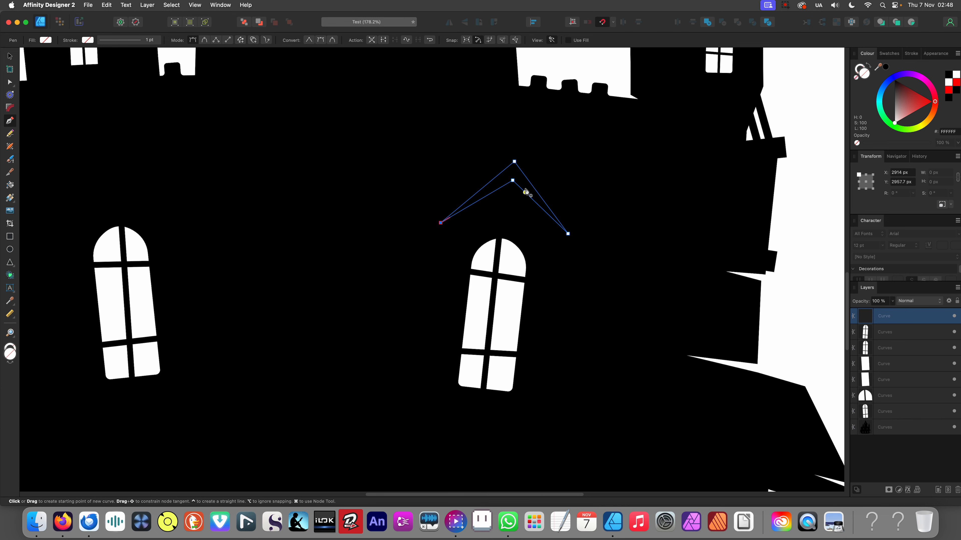
pyautogui.click(906, 110)
# Duplicate the chevron gable above the left middle-floor window, flip the copy horizontally and centre it over that window
pyautogui.press('v')
pyautogui.scroll(-5, 612, 259)
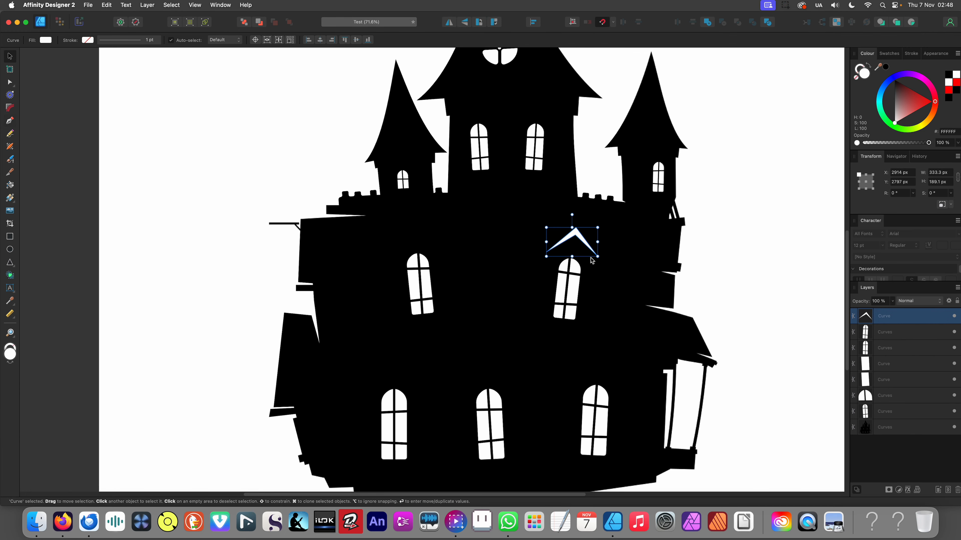
pyautogui.moveTo(583, 241); pyautogui.dragTo(426, 241)
pyautogui.click(449, 22)
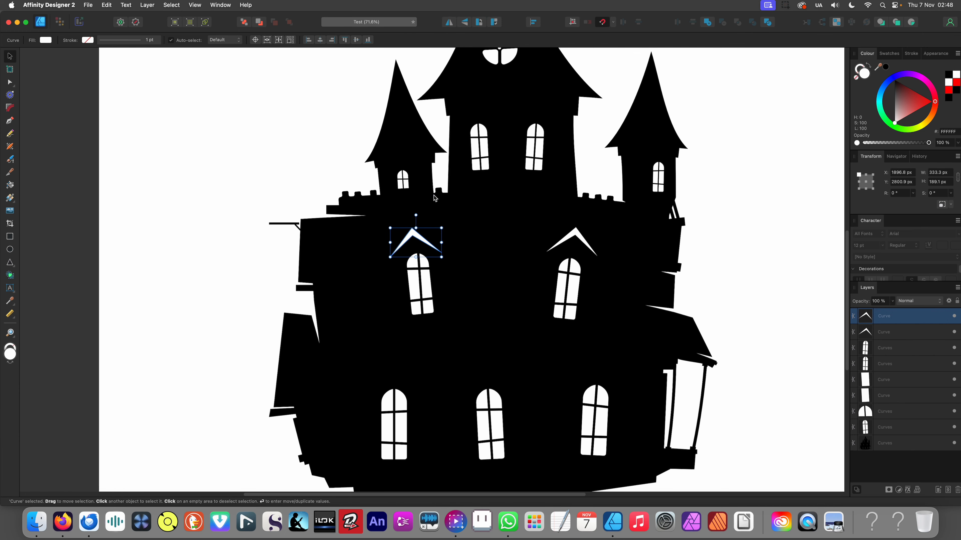
pyautogui.scroll(5, 409, 238)
pyautogui.moveTo(397, 236); pyautogui.dragTo(405, 232)
pyautogui.scroll(-10, 424, 231)
pyautogui.click(260, 268)
pyautogui.scroll(2, 373, 295)
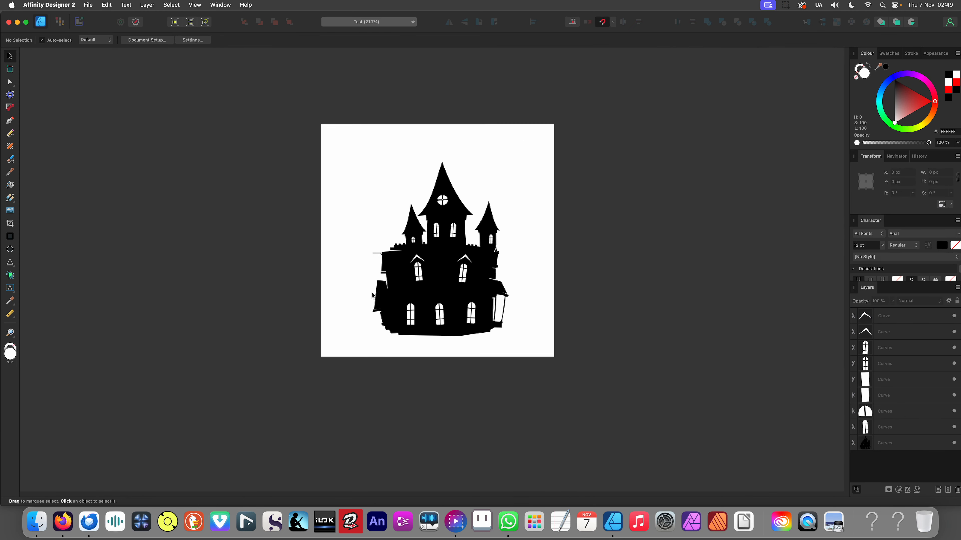
# Subtract both chevron gables from the house silhouette
pyautogui.scroll(5, 453, 263)
pyautogui.click(464, 265)
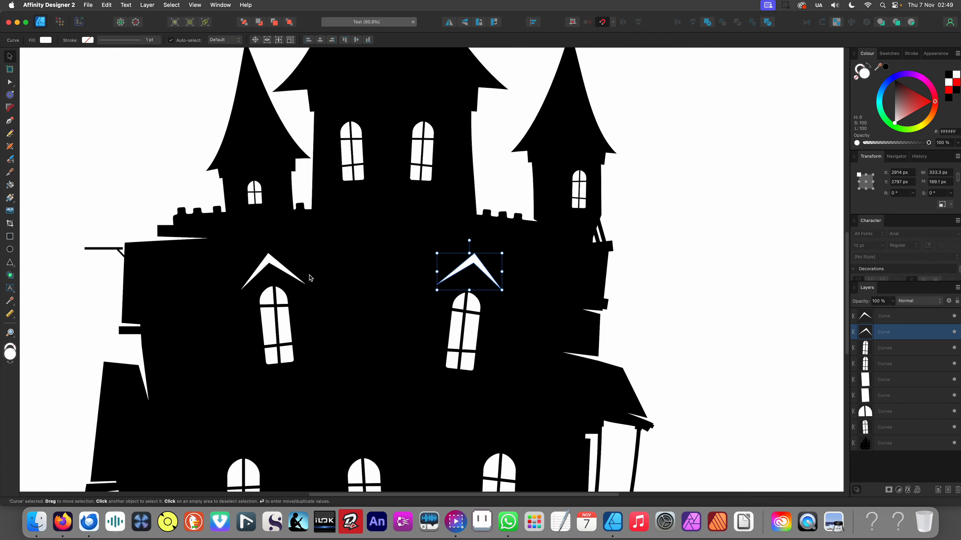
pyautogui.keyDown('shift'); pyautogui.click(291, 277); pyautogui.keyUp('shift')
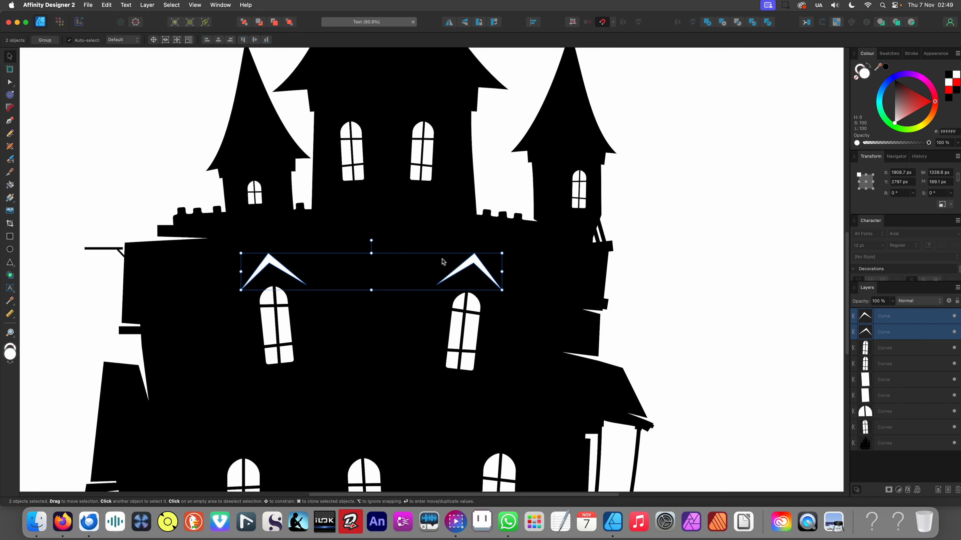
pyautogui.keyDown('shift'); pyautogui.click(481, 230); pyautogui.keyUp('shift')
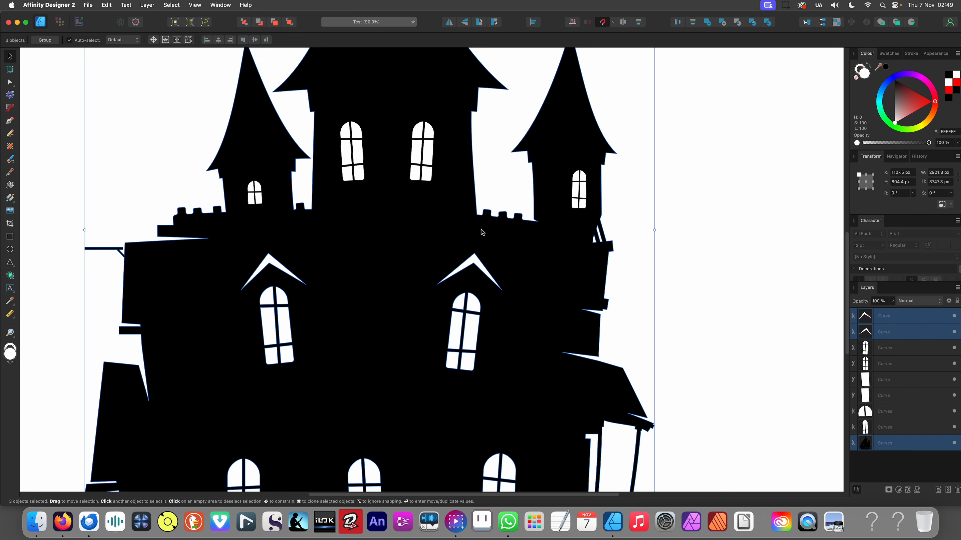
pyautogui.click(723, 24)
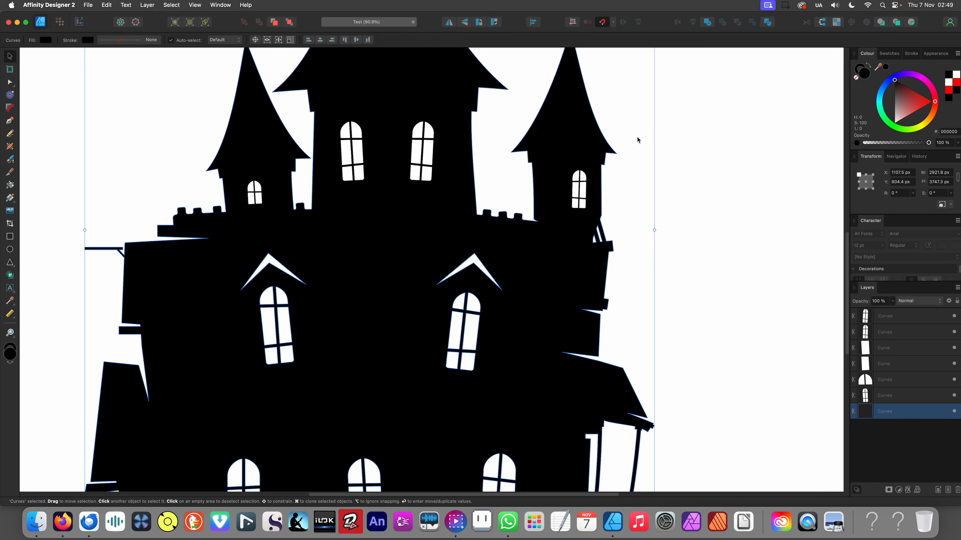
pyautogui.scroll(-8, 612, 175)
pyautogui.click(369, 290)
pyautogui.moveTo(441, 279); pyautogui.dragTo(478, 256)
pyautogui.scroll(6, 568, 204)
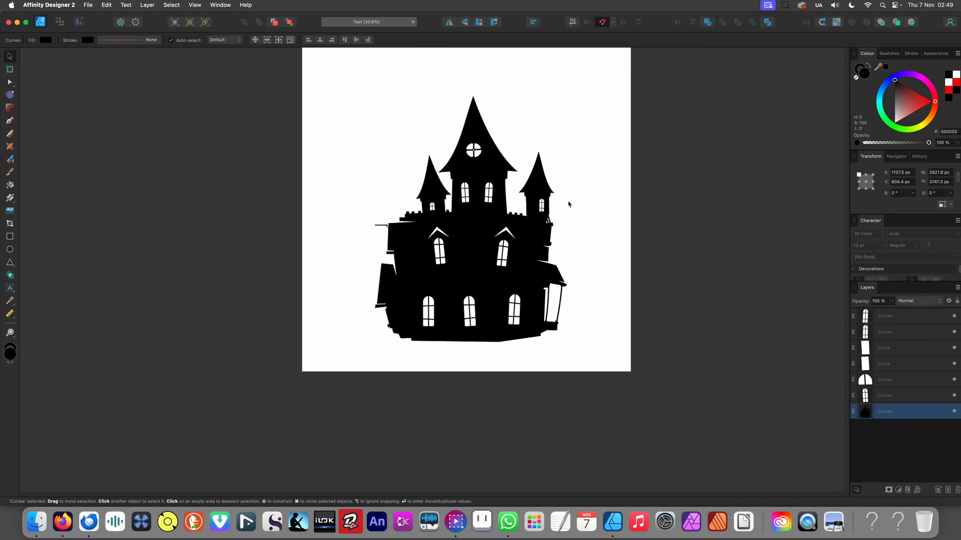
# Merge the two central tower windows and both turret windows into one shape and subtract it from the house silhouette
pyautogui.click(394, 202)
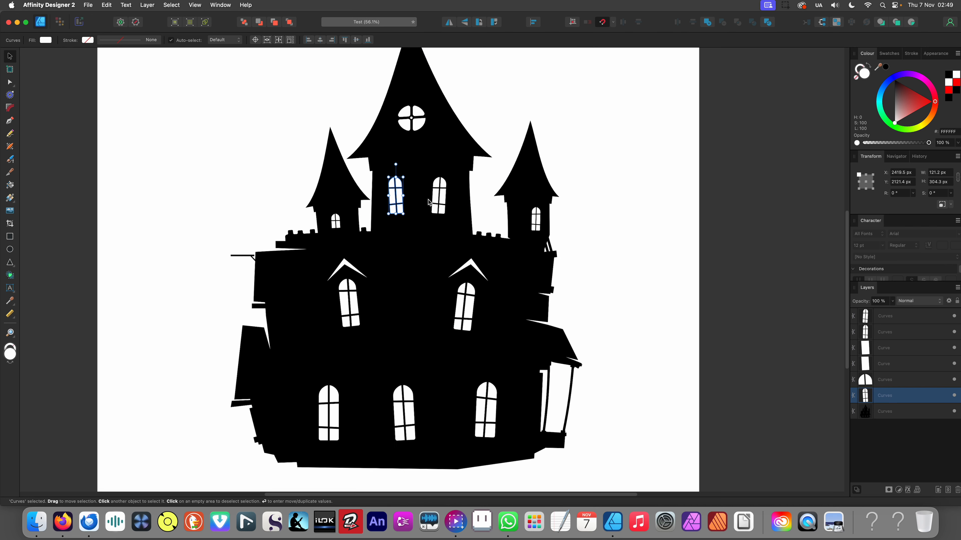
pyautogui.keyDown('shift'); pyautogui.click(435, 201); pyautogui.keyUp('shift')
pyautogui.keyDown('shift'); pyautogui.click(539, 220); pyautogui.keyUp('shift')
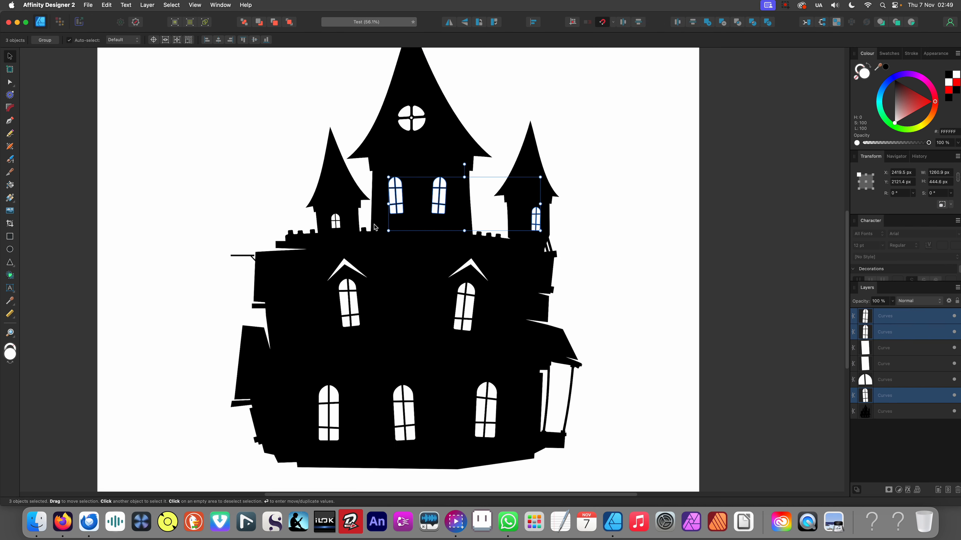
pyautogui.keyDown('shift'); pyautogui.click(335, 223); pyautogui.keyUp('shift')
pyautogui.click(707, 23)
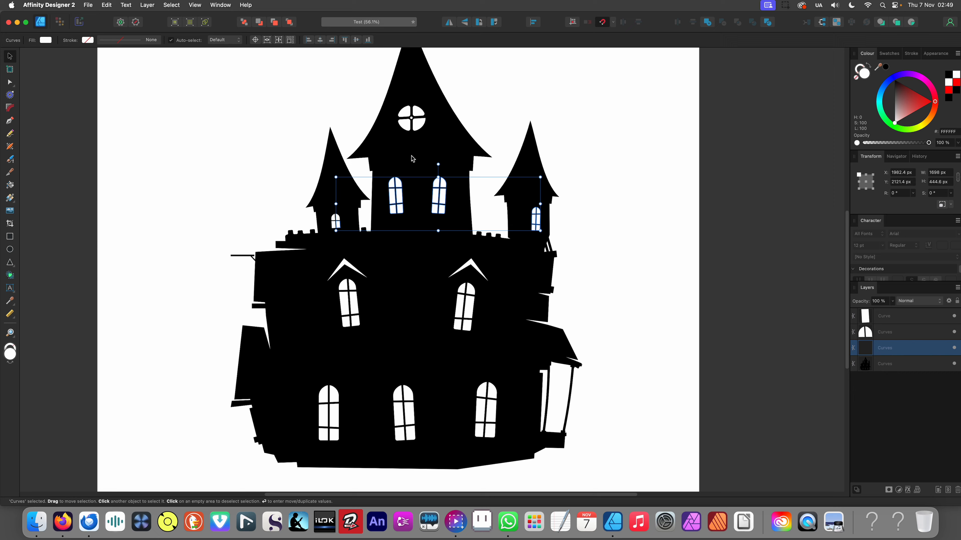
pyautogui.keyDown('shift'); pyautogui.click(431, 154); pyautogui.keyUp('shift')
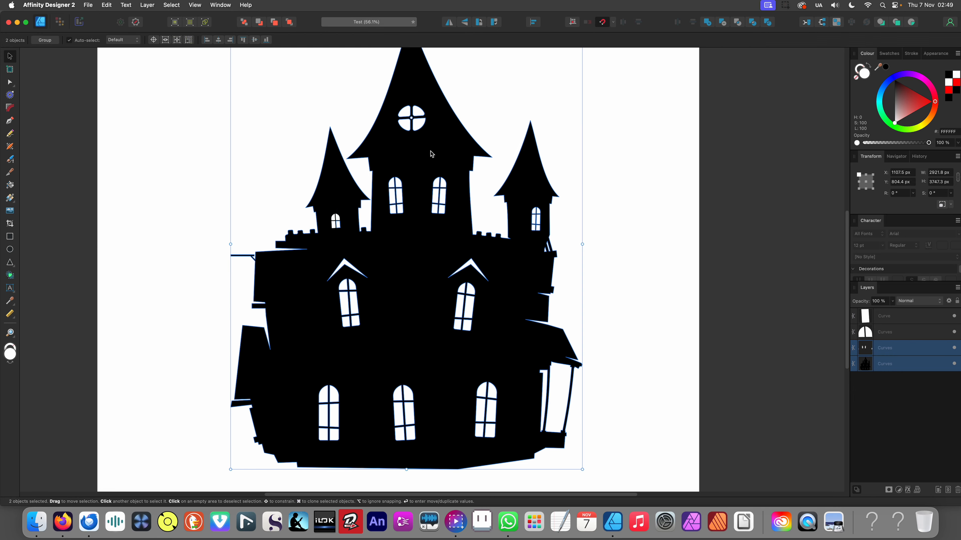
pyautogui.click(721, 25)
# Move the house silhouette off the artboard to check the cut-outs, and place it back centred horizontally on the artboard
pyautogui.scroll(-5, 501, 139)
pyautogui.click(313, 230)
pyautogui.moveTo(407, 200); pyautogui.dragTo(579, 258)
pyautogui.click(679, 390)
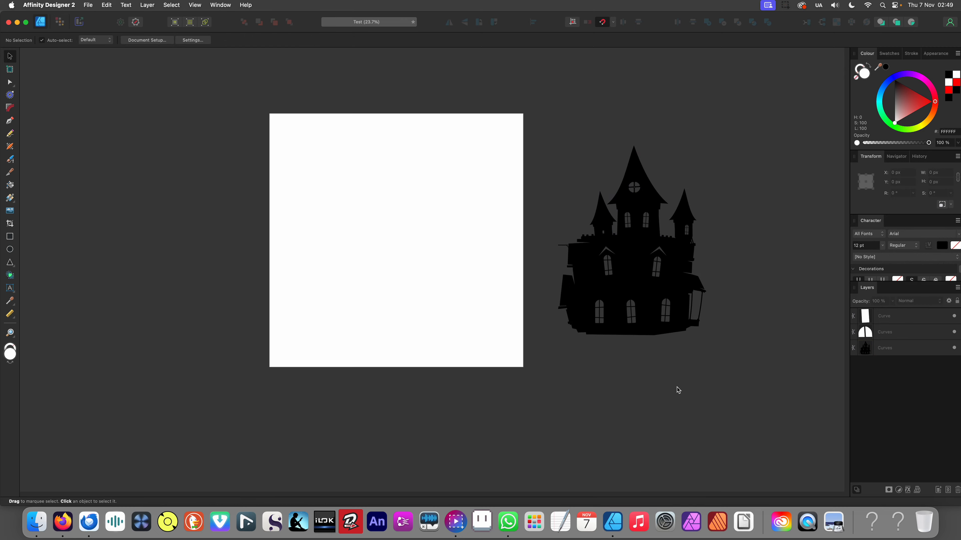
pyautogui.moveTo(692, 299); pyautogui.dragTo(456, 281)
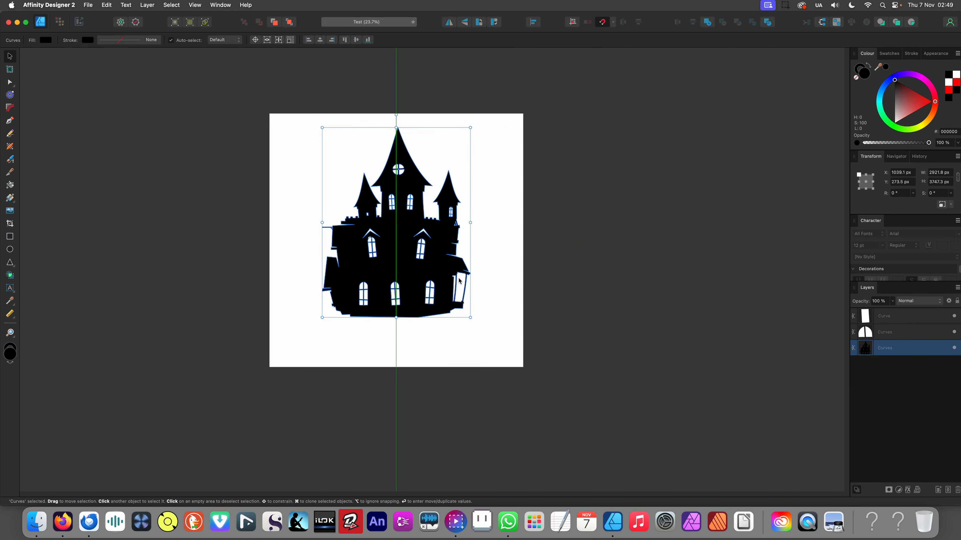
pyautogui.scroll(5, 448, 329)
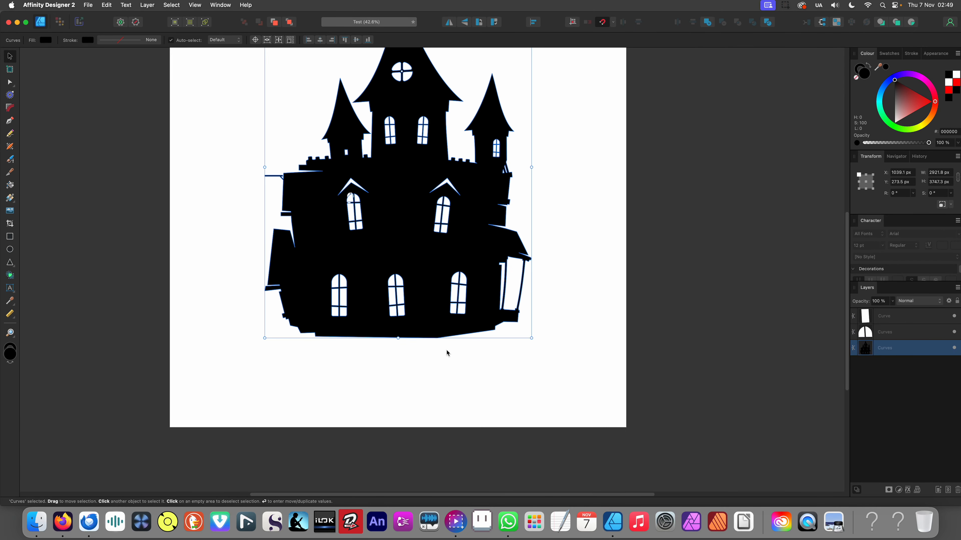
pyautogui.click(447, 353)
pyautogui.scroll(3, 406, 332)
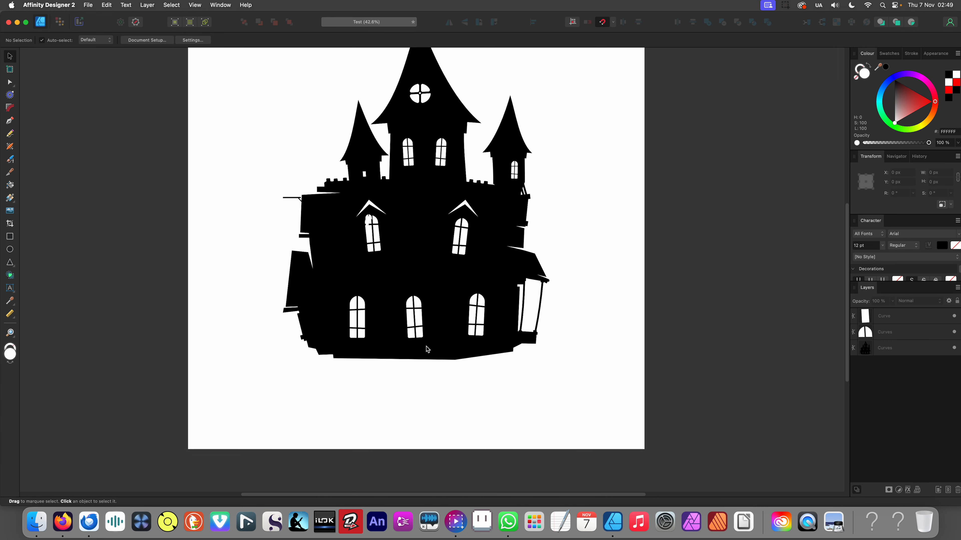
pyautogui.scroll(-2, 441, 322)
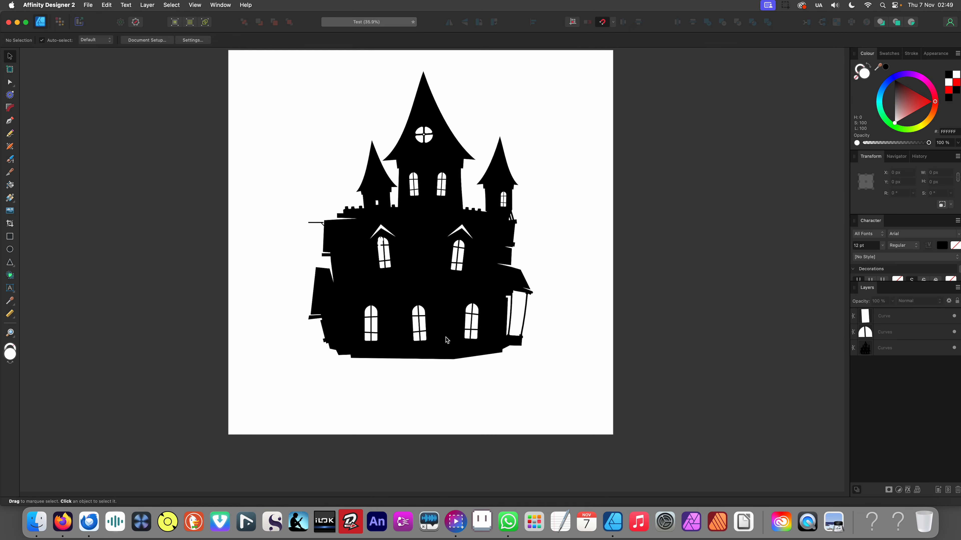
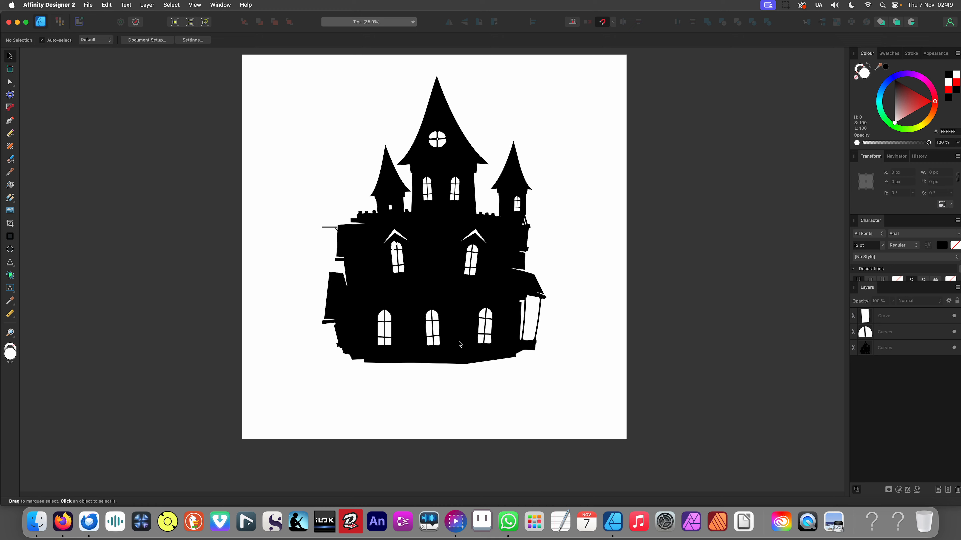
# Draw a horizontal rail rectangle about 289 by 31 px across the right porch posts and fill it black
pyautogui.scroll(-2, 460, 343)
pyautogui.scroll(10, 542, 306)
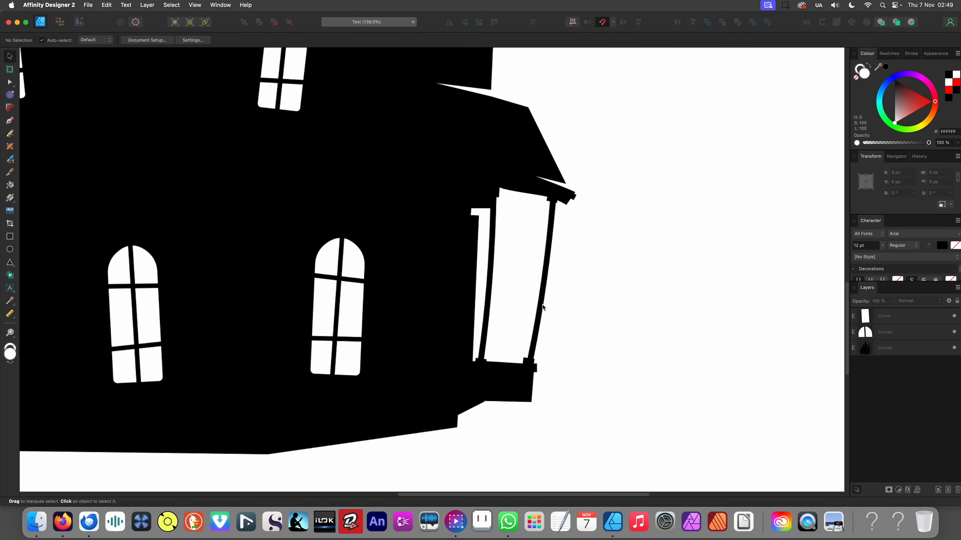
pyautogui.scroll(3, 541, 305)
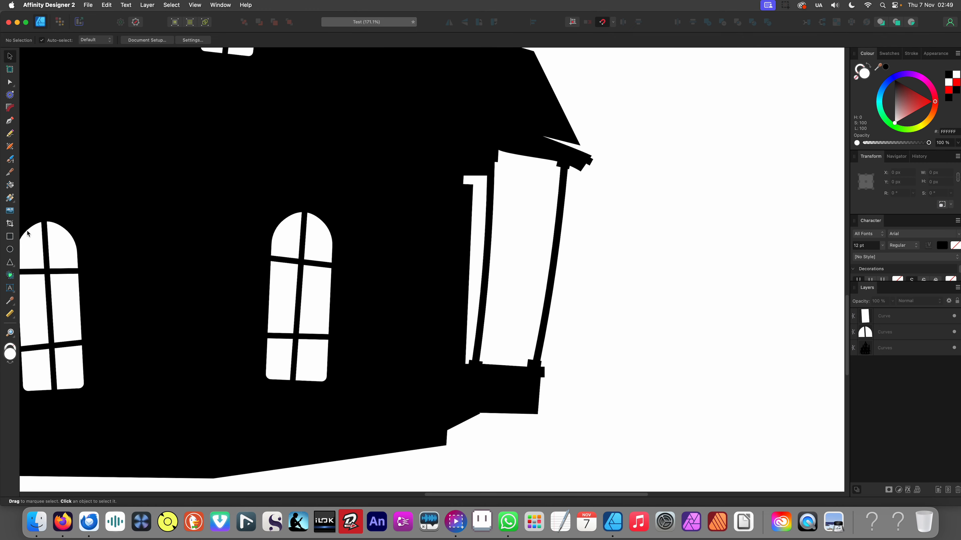
pyautogui.click(10, 236)
pyautogui.moveTo(453, 302); pyautogui.dragTo(559, 313)
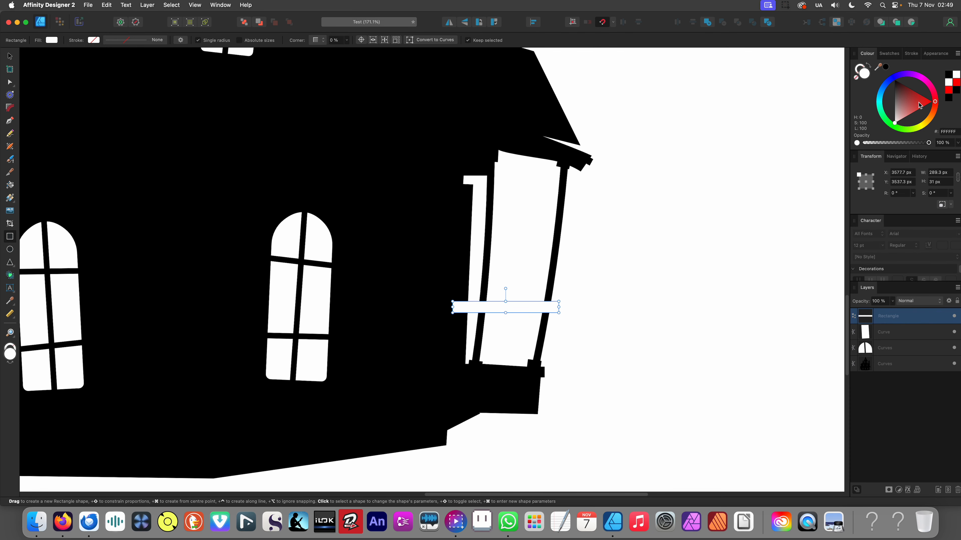
pyautogui.moveTo(916, 104); pyautogui.dragTo(855, 29)
# Tilt the porch rail to about -6.5° and duplicate it down onto the porch base
pyautogui.scroll(6, 632, 401)
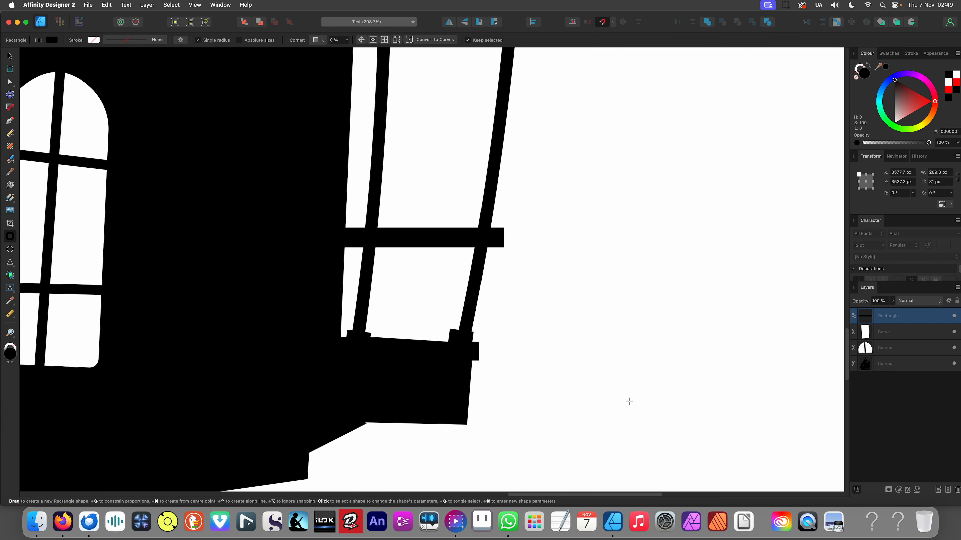
pyautogui.moveTo(499, 252); pyautogui.dragTo(443, 369)
pyautogui.press('super+z')
pyautogui.press('v')
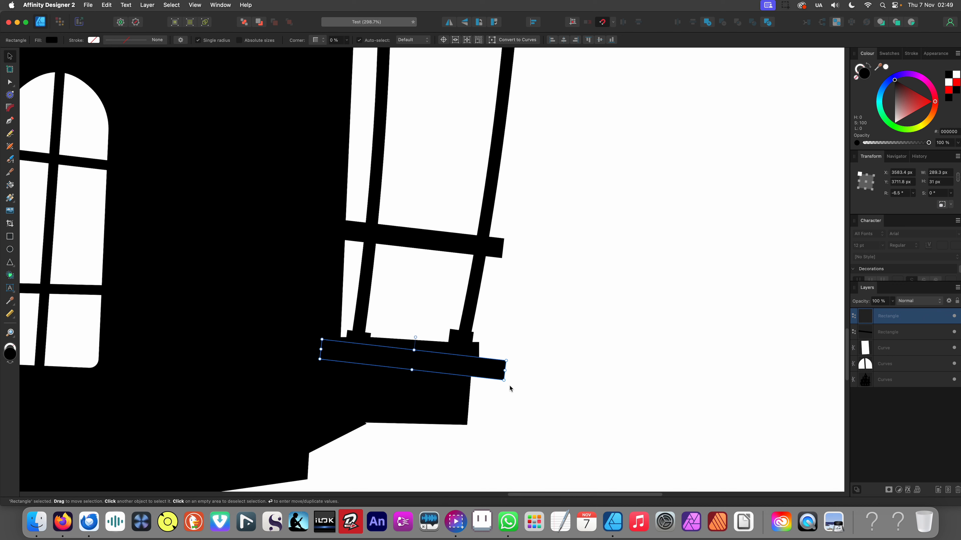
# Shorten the copied rail to about 186 px, turn it upright and duplicate it to form three uneven balusters under the rail
pyautogui.moveTo(508, 384)
pyautogui.mouseDown()
pyautogui.moveTo(395, 416)
pyautogui.moveTo(407, 423)
pyautogui.moveTo(374, 389)
pyautogui.moveTo(364, 396)
pyautogui.moveTo(367, 345)
pyautogui.moveTo(416, 336)
pyautogui.moveTo(414, 352)
pyautogui.moveTo(462, 363)
pyautogui.moveTo(455, 340)
pyautogui.mouseUp()
pyautogui.scroll(-5, 449, 302)
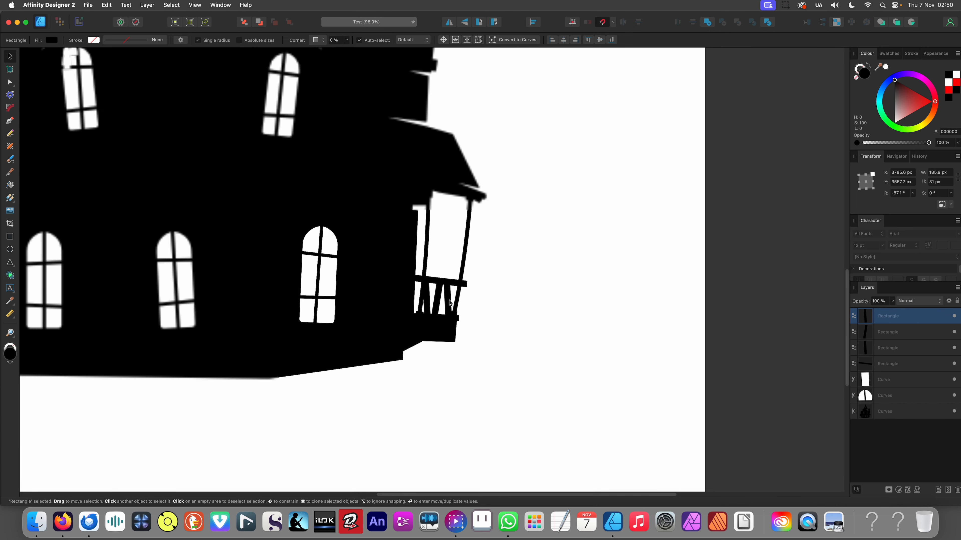
pyautogui.click(448, 353)
# Duplicate the porch's leftmost baluster and place the copy against the house wall
pyautogui.scroll(5, 571, 304)
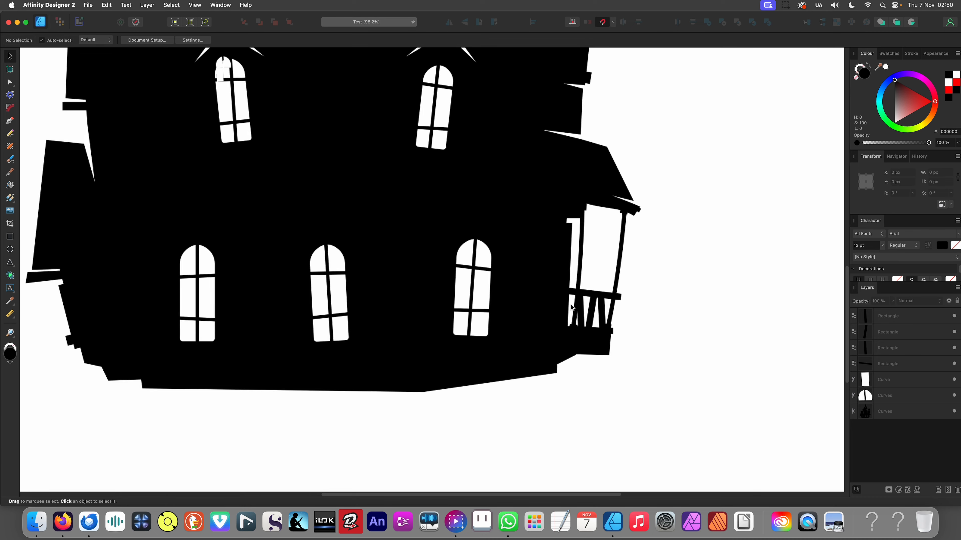
pyautogui.scroll(5, 577, 305)
pyautogui.click(589, 316)
pyautogui.moveTo(589, 316); pyautogui.dragTo(541, 321)
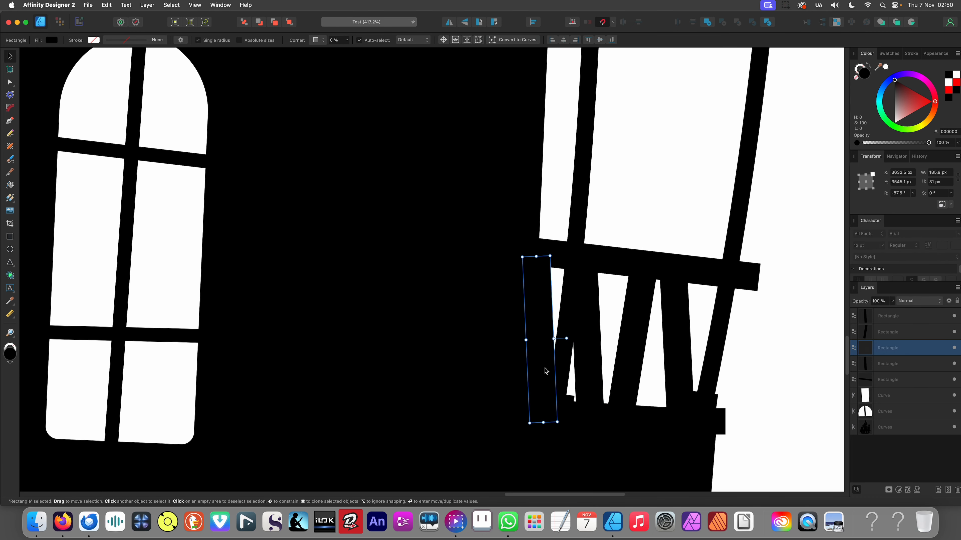
# Slim the new baluster by the house wall to about 178 by 20 px and tilt it to about -96.2°
pyautogui.moveTo(557, 422); pyautogui.dragTo(527, 421)
pyautogui.scroll(-10, 497, 279)
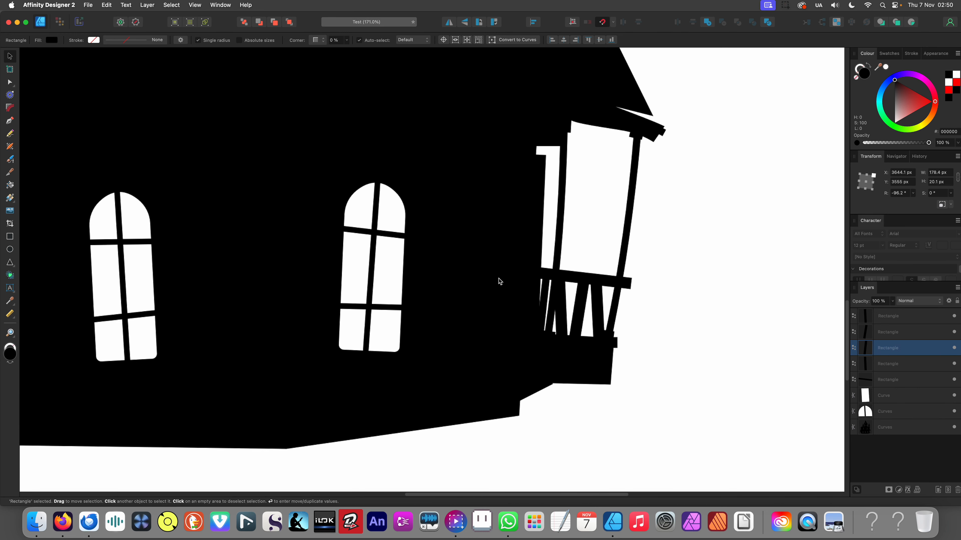
pyautogui.scroll(-1, 513, 336)
pyautogui.click(515, 347)
pyautogui.scroll(-2, 515, 347)
pyautogui.moveTo(519, 355); pyautogui.dragTo(521, 388)
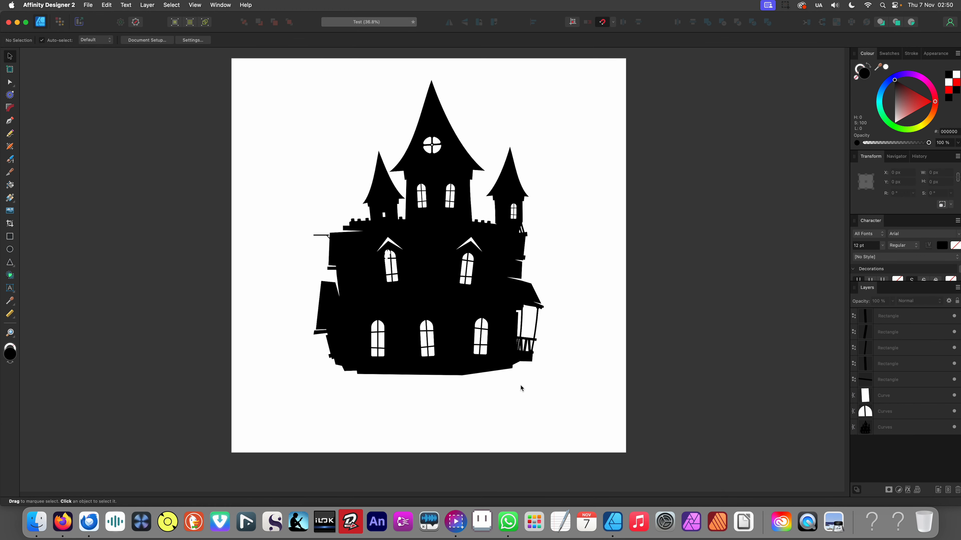
# Draw a black foundation block beneath the left ground-floor window, about 425 px wide, and reduce its height to about 334 px
pyautogui.scroll(2, 523, 357)
pyautogui.scroll(1, 524, 357)
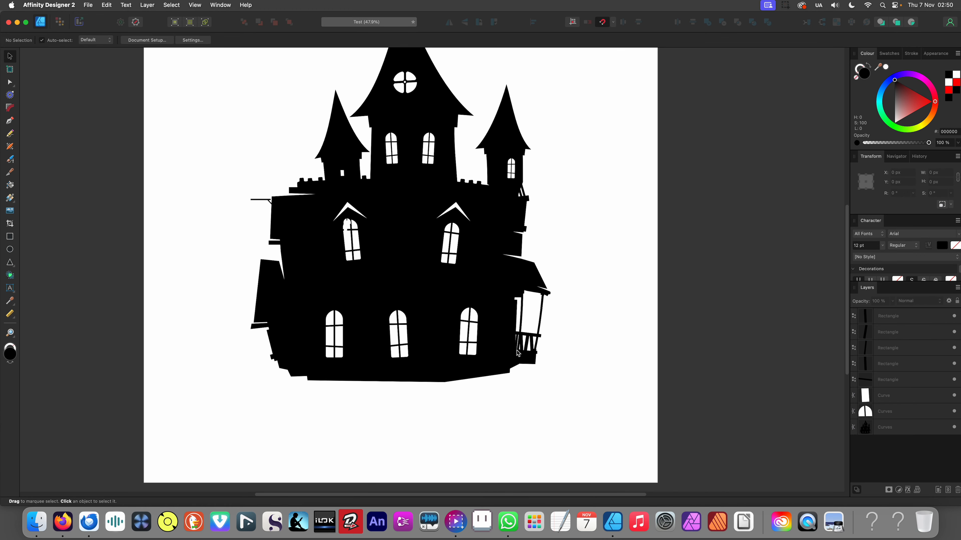
pyautogui.scroll(-4, 513, 347)
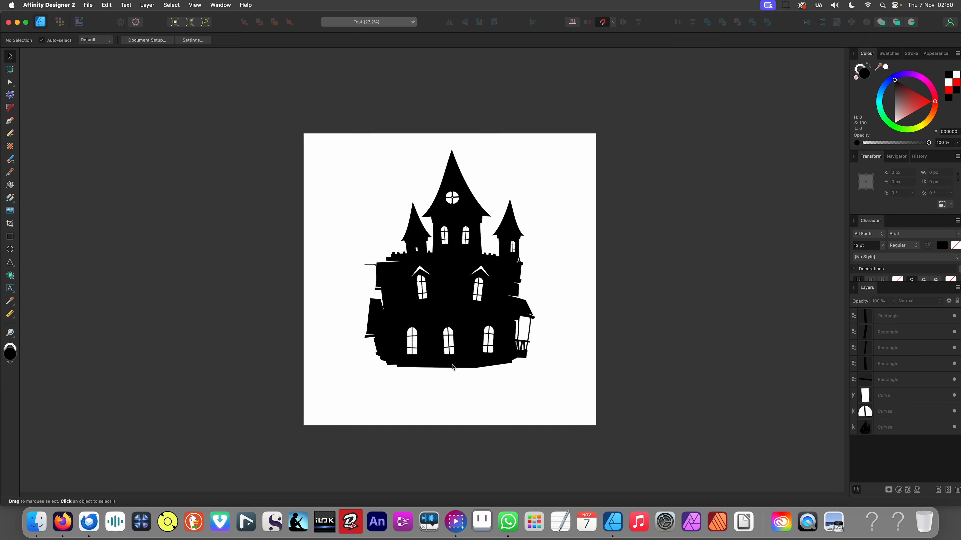
pyautogui.hscroll(-1, 488, 354)
pyautogui.scroll(1, 497, 363)
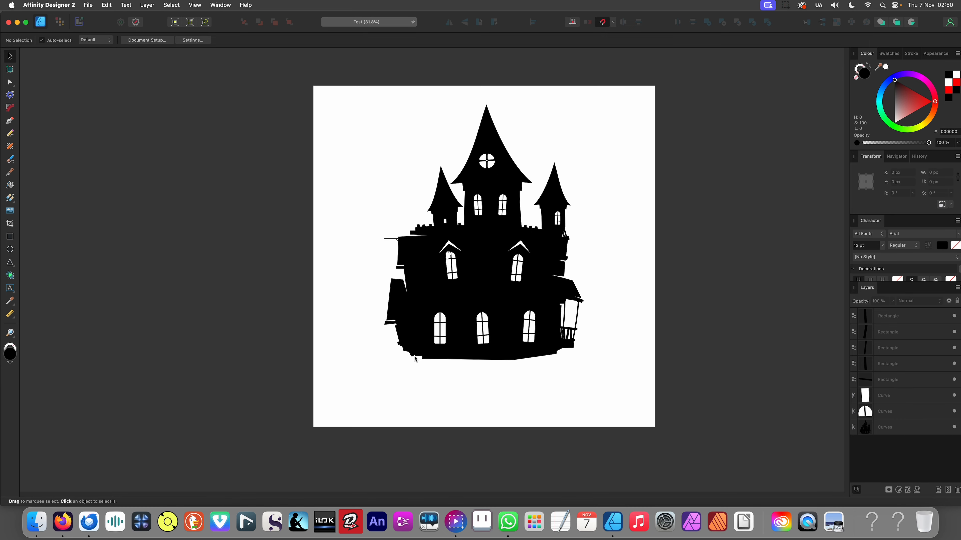
pyautogui.scroll(3, 413, 356)
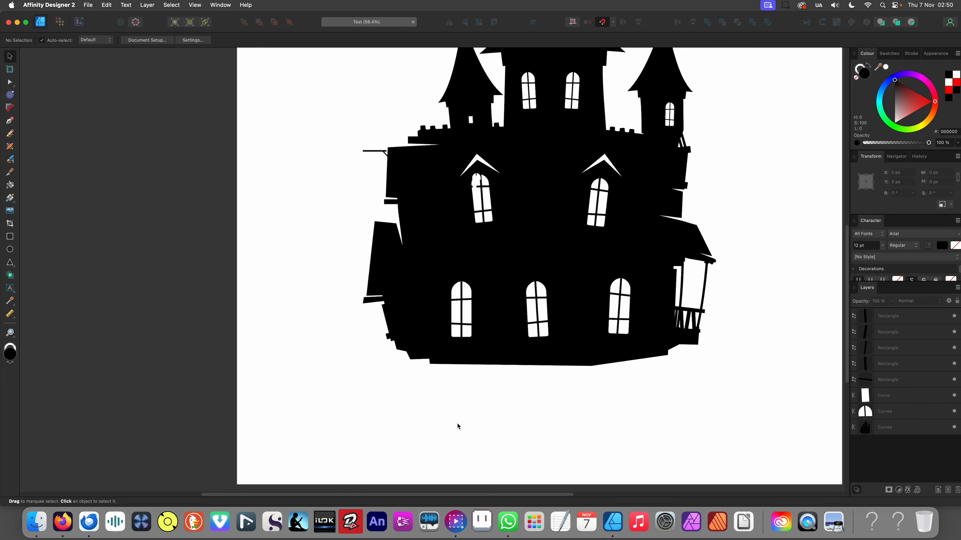
pyautogui.scroll(4, 451, 367)
pyautogui.hscroll(2, 439, 364)
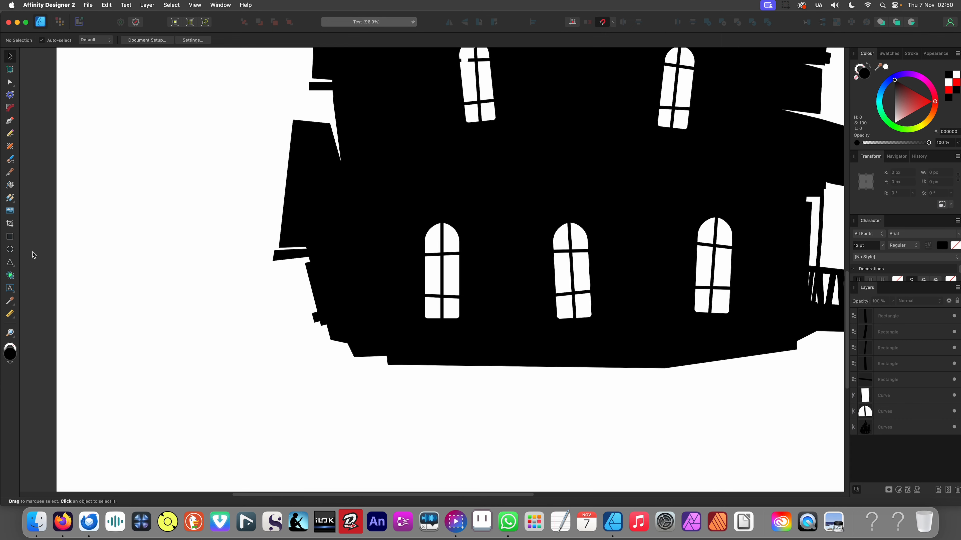
pyautogui.click(11, 237)
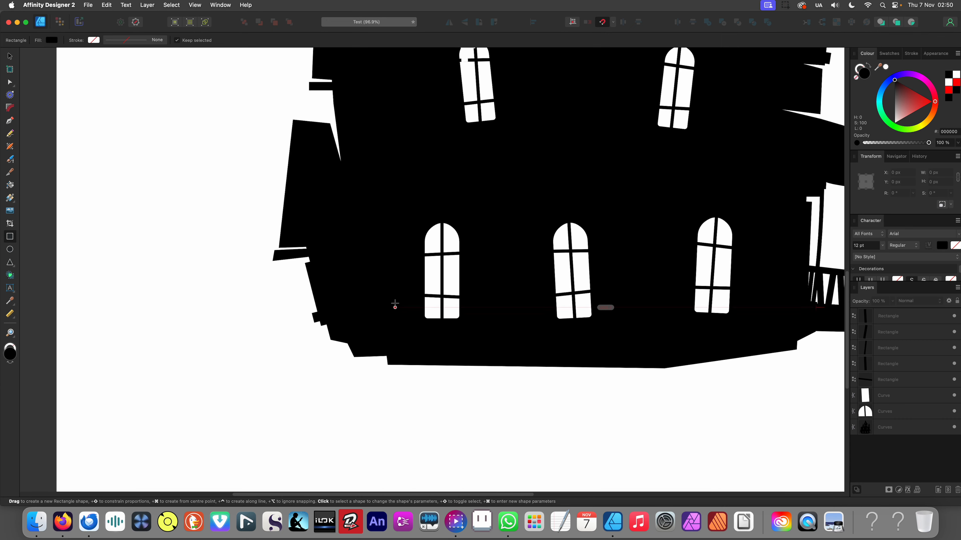
pyautogui.moveTo(398, 300); pyautogui.dragTo(486, 394)
pyautogui.press('v')
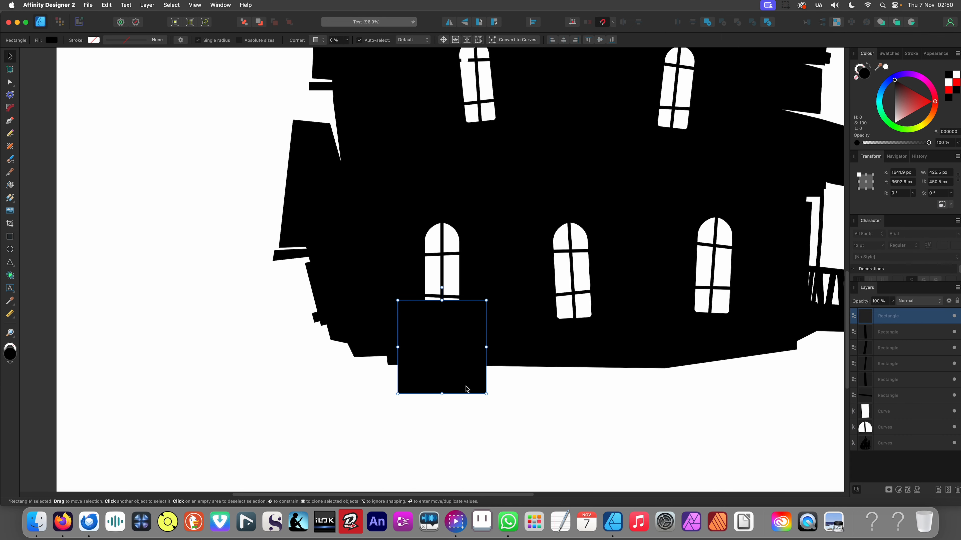
pyautogui.moveTo(442, 300); pyautogui.dragTo(441, 325)
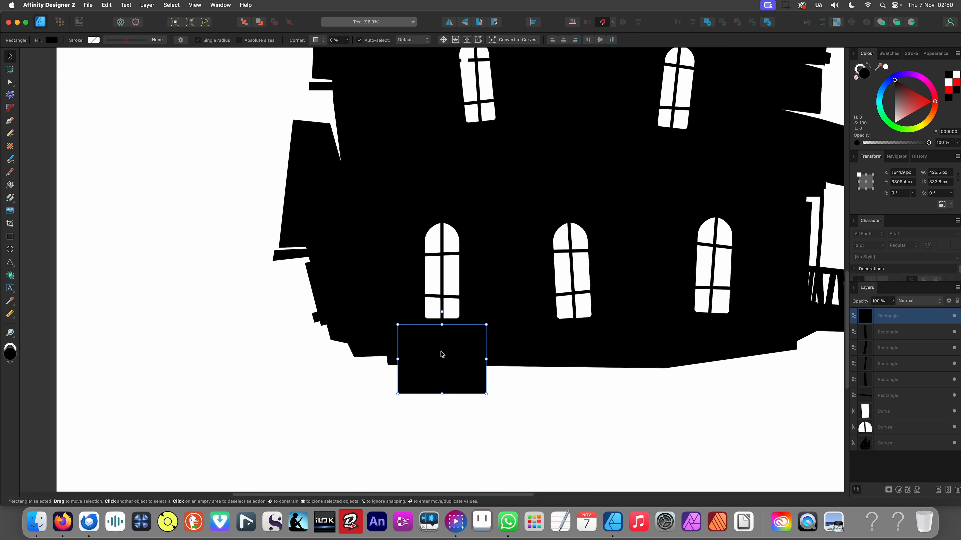
# Duplicate the foundation block beneath the middle and right windows and tilt the copies to about 3.2° and -3.9°
pyautogui.moveTo(451, 359); pyautogui.dragTo(710, 357)
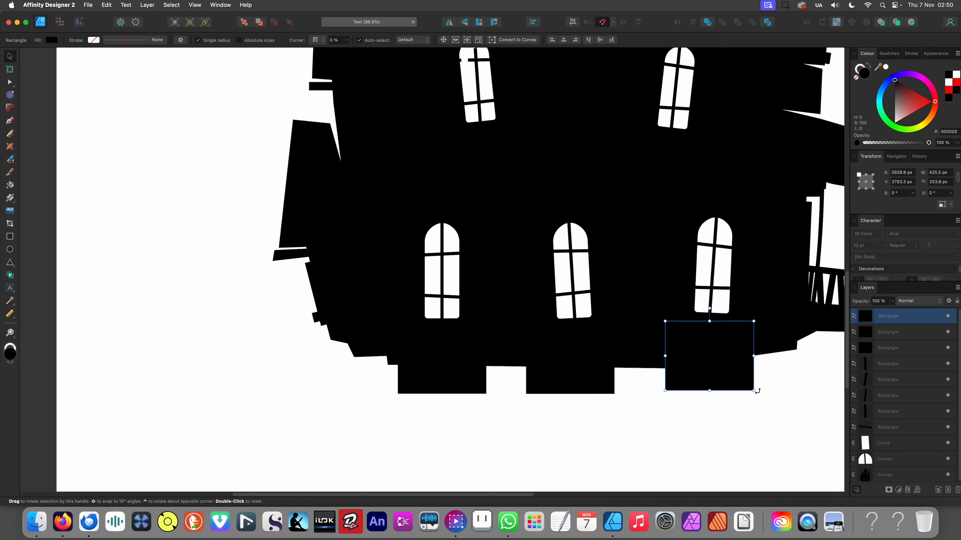
pyautogui.moveTo(757, 392); pyautogui.dragTo(758, 396)
pyautogui.click(594, 386)
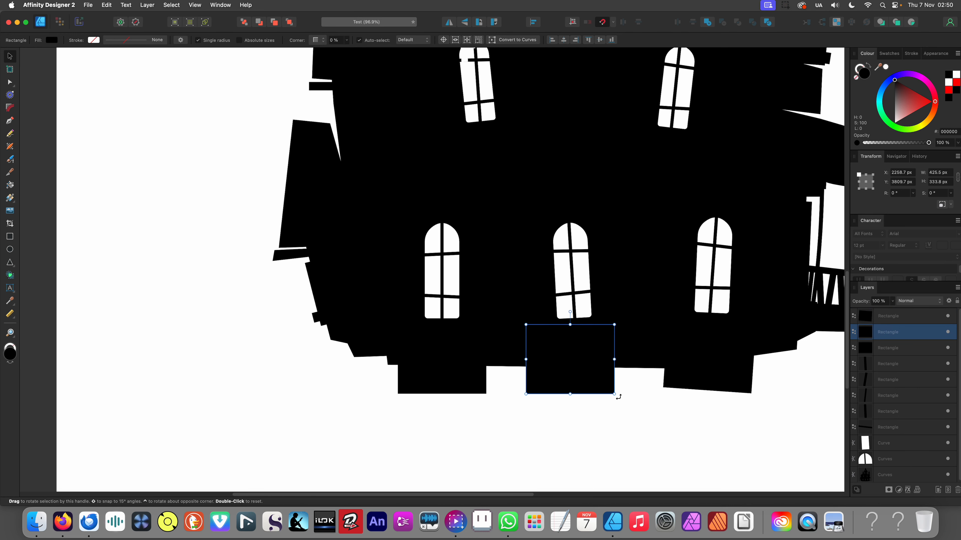
pyautogui.moveTo(618, 393); pyautogui.dragTo(623, 396)
# Shorten the left, middle and right foundation blocks to about 260, 272 and 276 px high
pyautogui.click(427, 389)
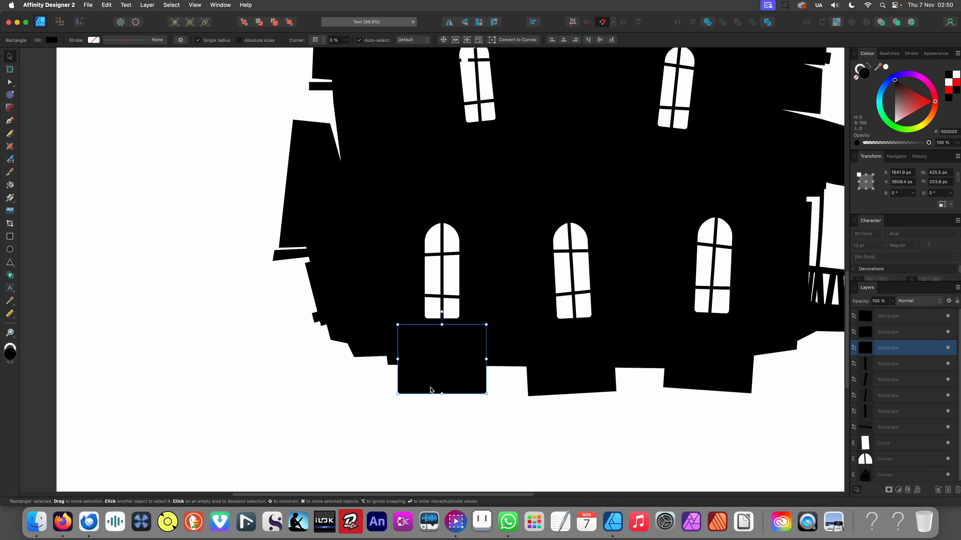
pyautogui.moveTo(440, 392); pyautogui.dragTo(440, 378)
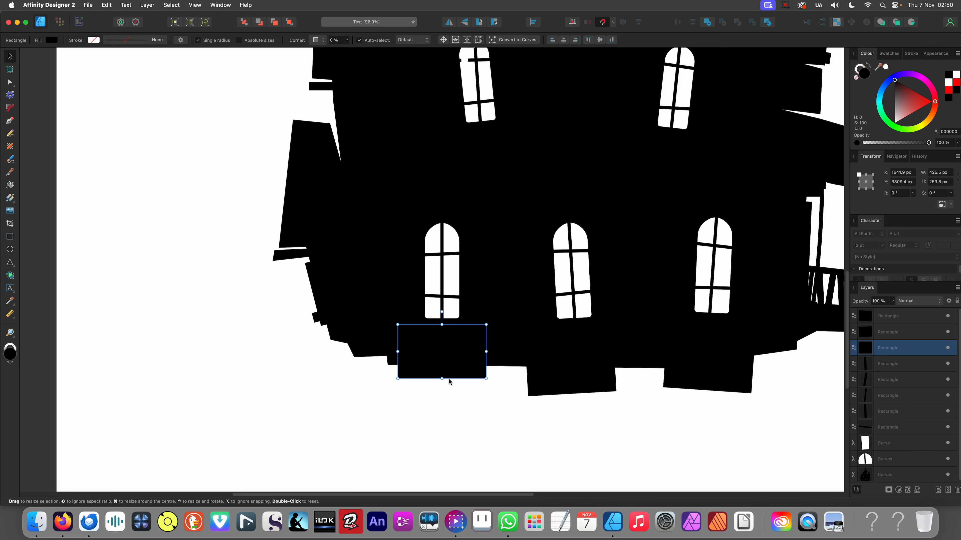
pyautogui.click(574, 392)
pyautogui.moveTo(577, 396); pyautogui.dragTo(577, 383)
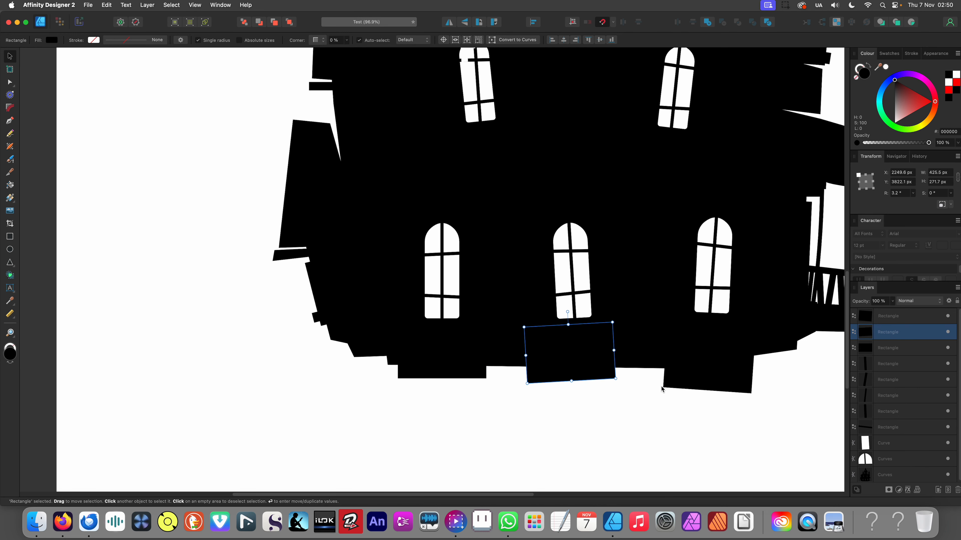
pyautogui.click(701, 392)
pyautogui.moveTo(700, 392); pyautogui.dragTo(700, 371)
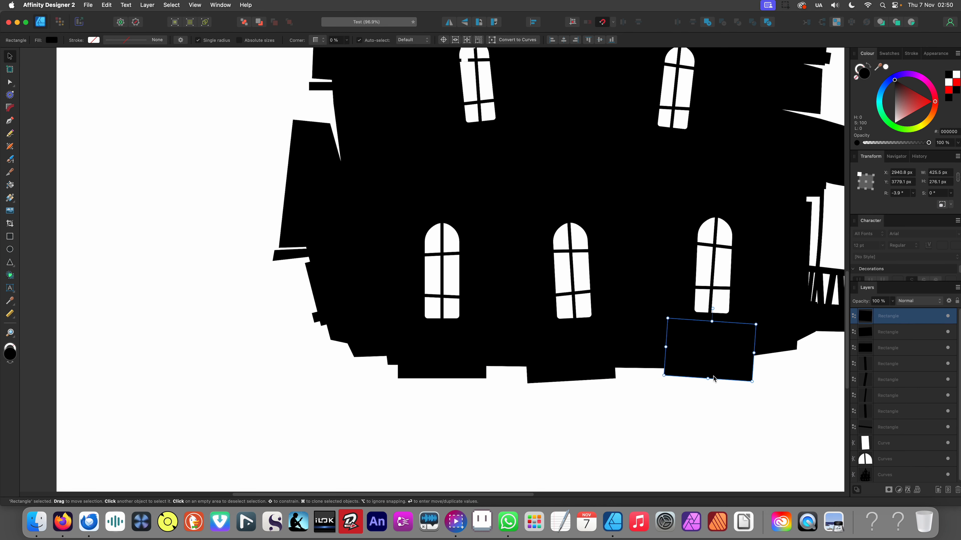
pyautogui.scroll(-5, 353, 395)
pyautogui.click(353, 396)
# Delete the two stray white shapes overlapping the upper-left window's arch and crossbar
pyautogui.scroll(2, 370, 387)
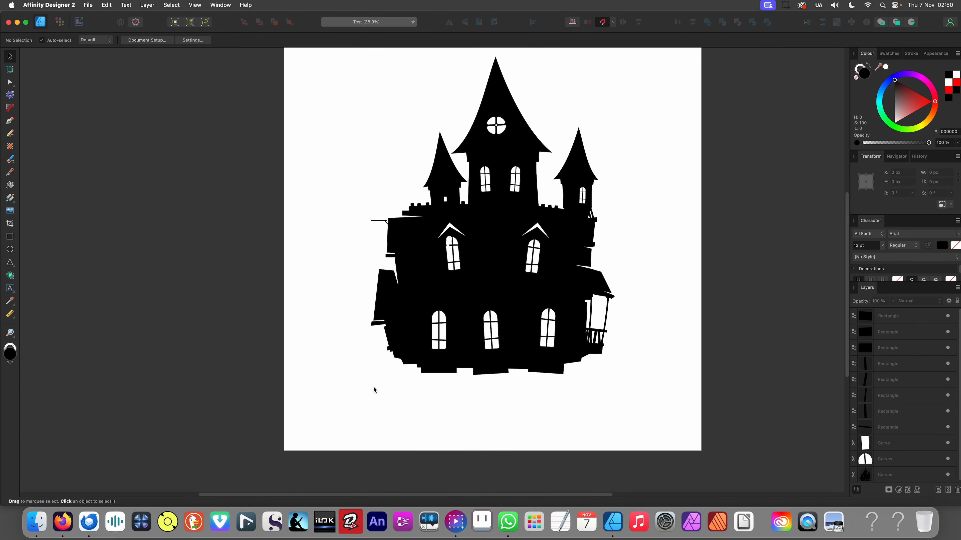
pyautogui.scroll(3, 426, 332)
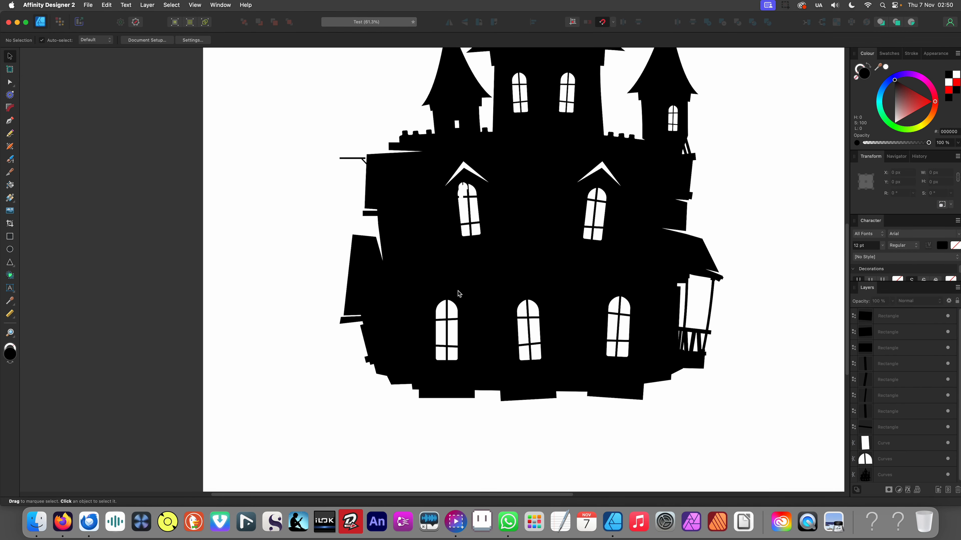
pyautogui.scroll(3, 435, 295)
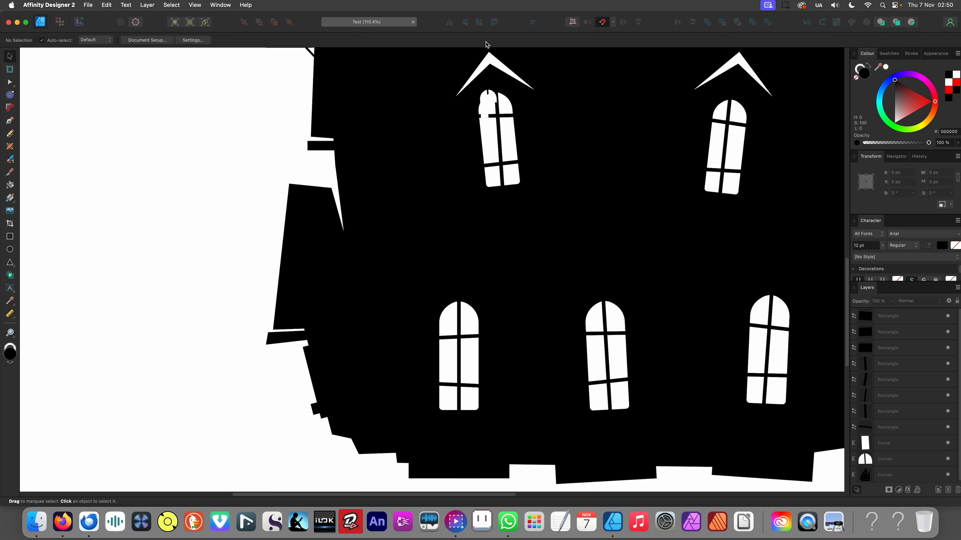
pyautogui.scroll(5, 484, 100)
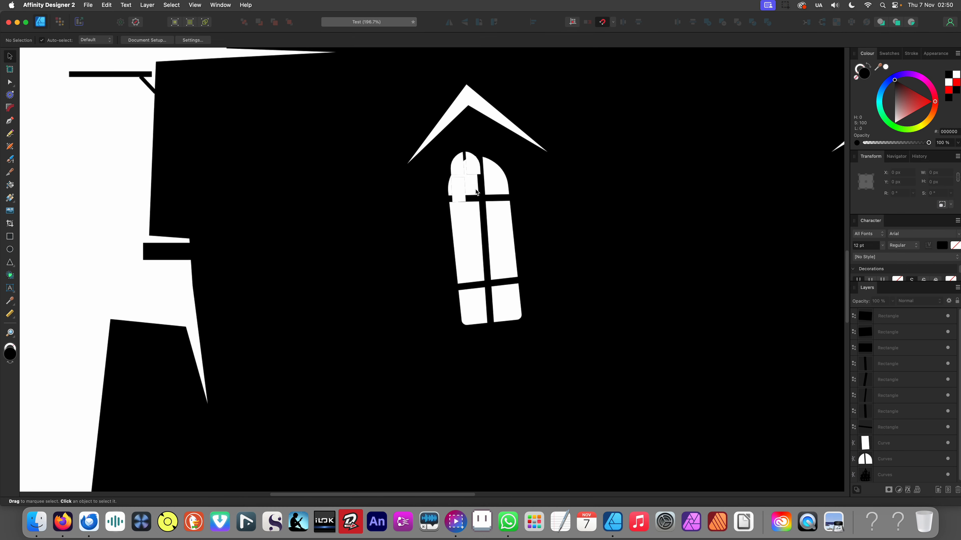
pyautogui.click(482, 101)
pyautogui.scroll(1, 444, 177)
pyautogui.press('Delete')
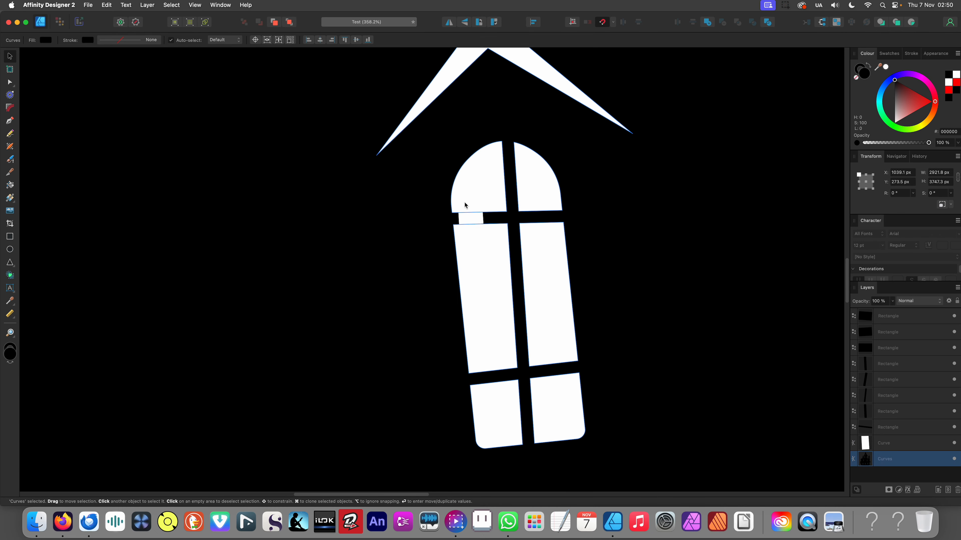
pyautogui.click(465, 217)
pyautogui.press('Delete')
pyautogui.scroll(-4, 466, 207)
pyautogui.scroll(-5, 465, 208)
pyautogui.click(303, 253)
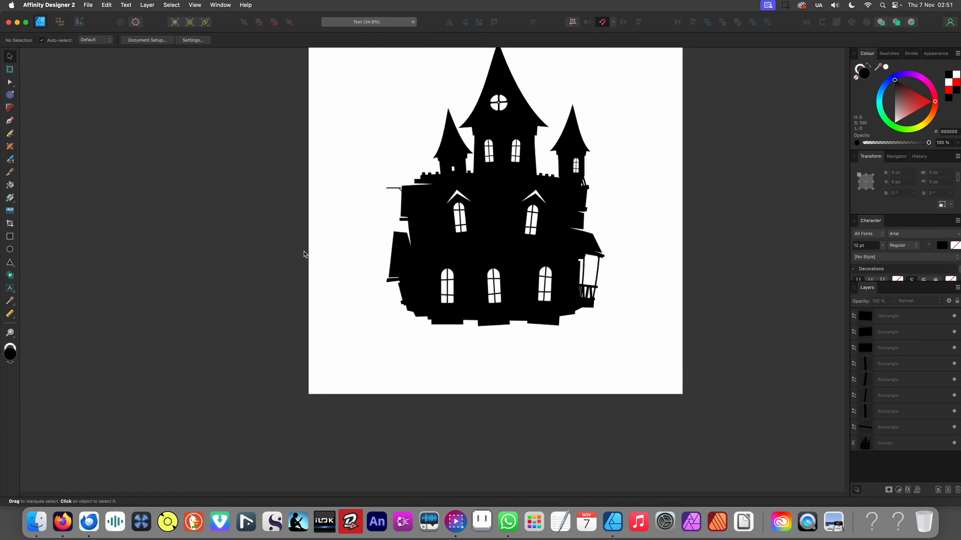
# Draw a chevron-shaped gable above the left ground-floor window with the Pen tool and fill it with the window's white
pyautogui.scroll(4, 303, 253)
pyautogui.scroll(2, 321, 267)
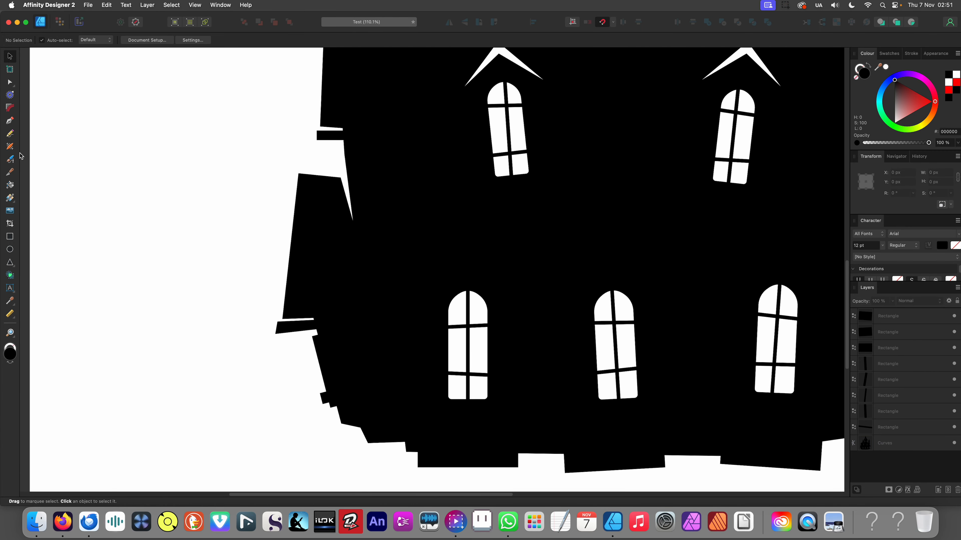
pyautogui.press('p')
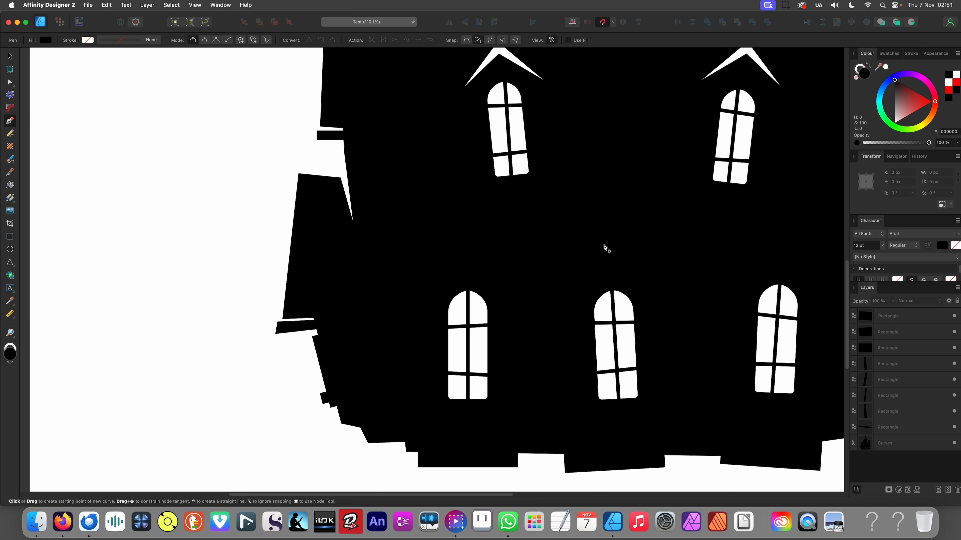
pyautogui.click(428, 273)
pyautogui.click(468, 236)
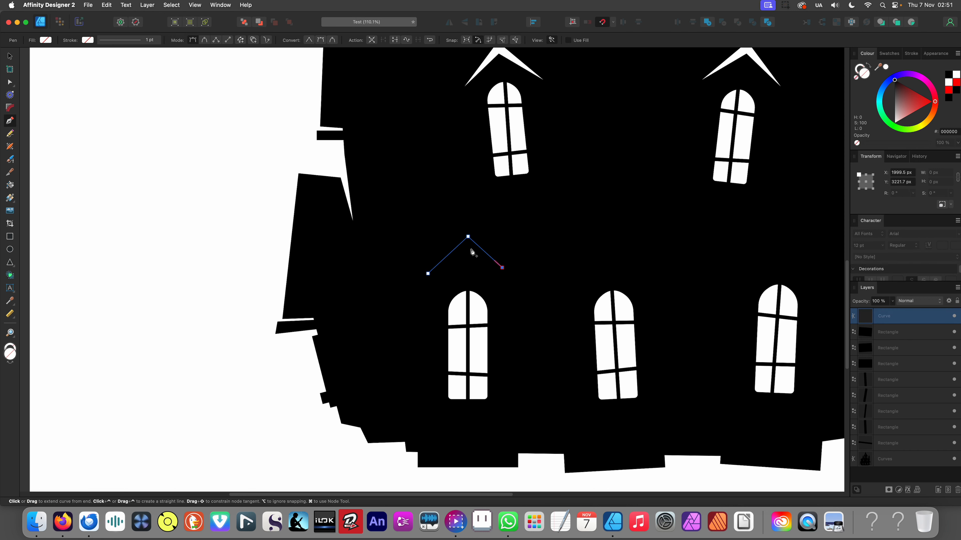
pyautogui.click(428, 273)
pyautogui.press('i')
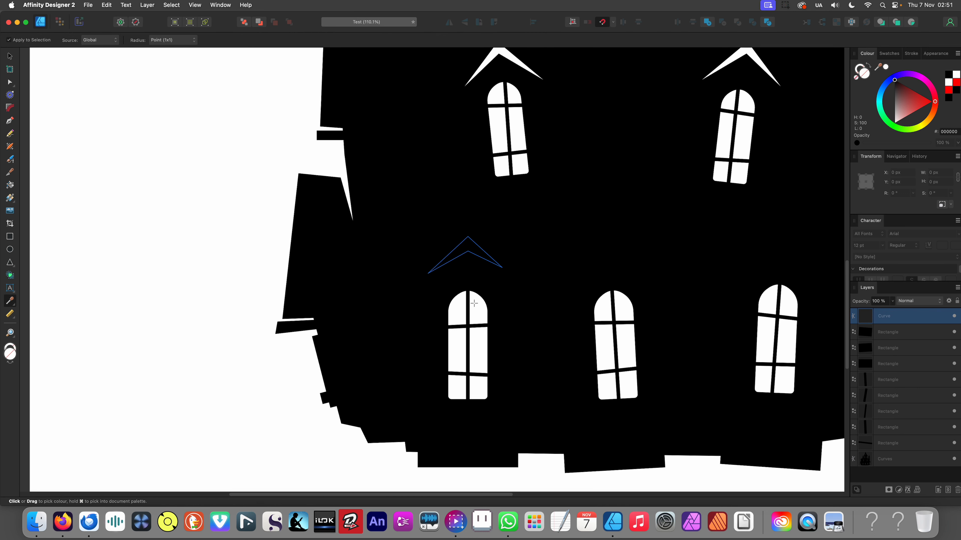
pyautogui.click(477, 298)
# Duplicate the white gable above the middle and right ground-floor windows
pyautogui.press('v')
pyautogui.moveTo(479, 252)
pyautogui.mouseDown()
pyautogui.moveTo(478, 269)
pyautogui.moveTo(586, 248)
pyautogui.moveTo(629, 260)
pyautogui.moveTo(795, 248)
pyautogui.mouseUp()
pyautogui.scroll(-10, 333, 243)
pyautogui.click(202, 323)
pyautogui.moveTo(203, 323)
pyautogui.mouseDown()
pyautogui.moveTo(173, 347)
pyautogui.moveTo(228, 358)
pyautogui.mouseUp()
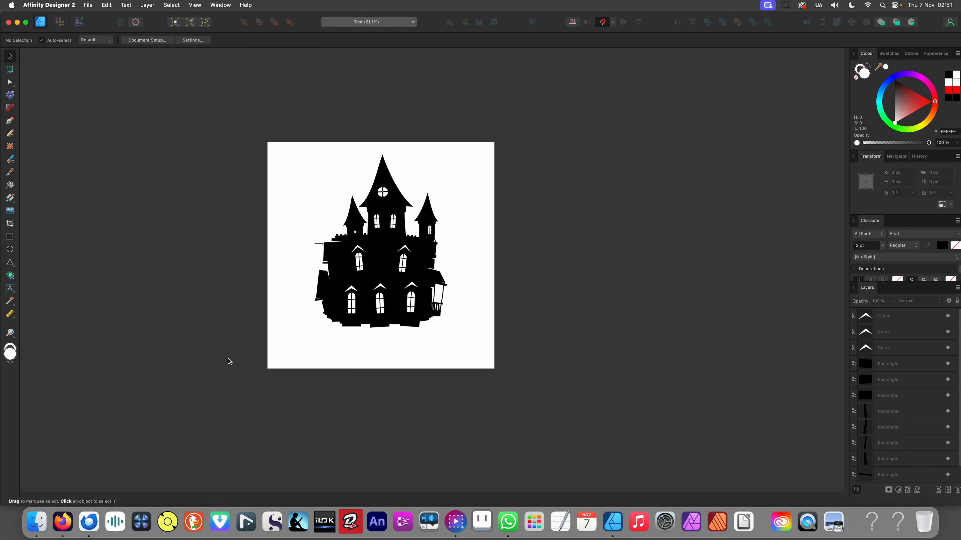
# Draw a narrow upright wedge with the Pen tool along the middle foundation block's left edge and fill it white
pyautogui.scroll(2, 234, 359)
pyautogui.scroll(5, 461, 322)
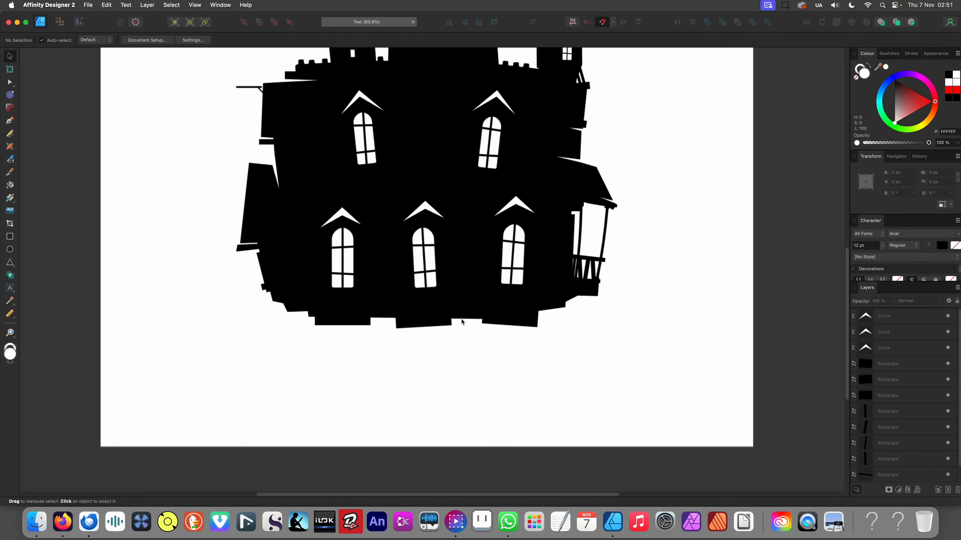
pyautogui.scroll(-5, 462, 322)
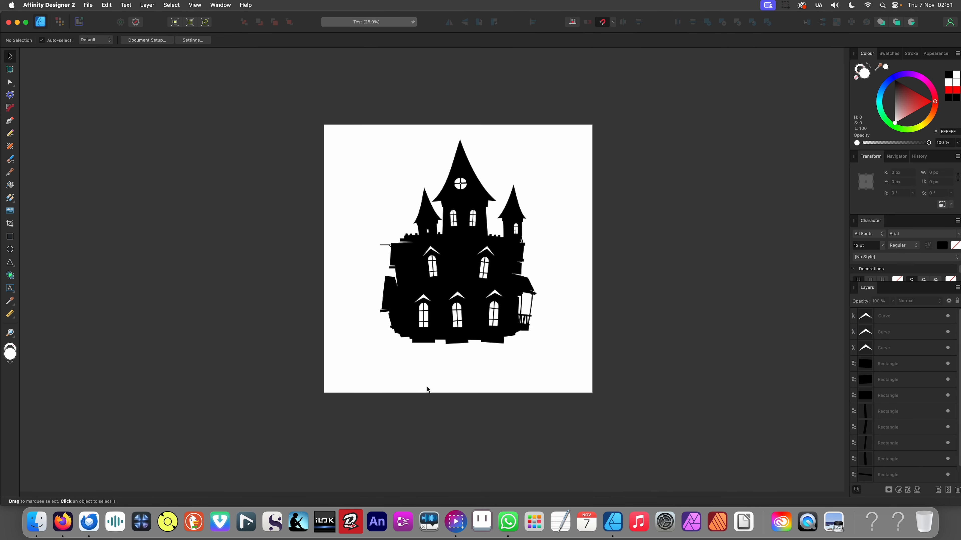
pyautogui.scroll(10, 428, 389)
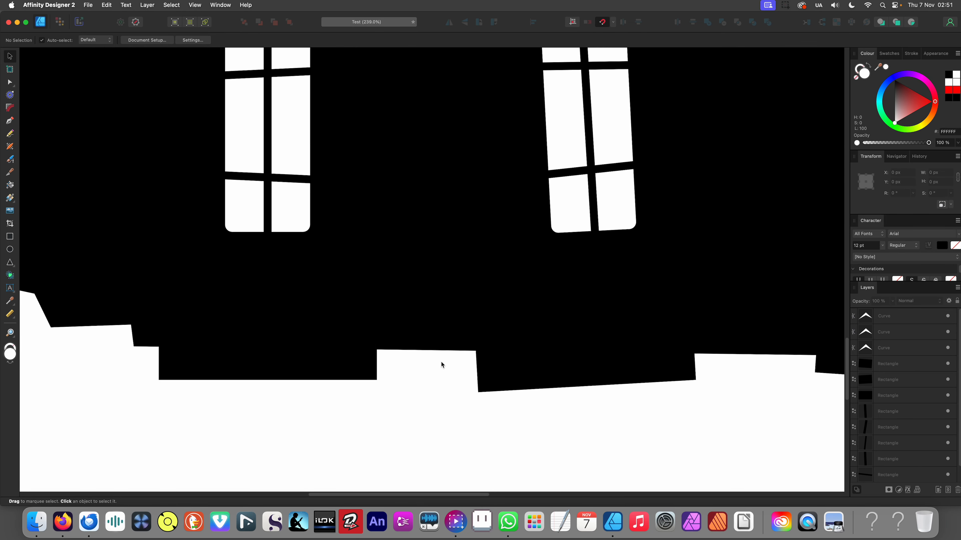
pyautogui.press('p')
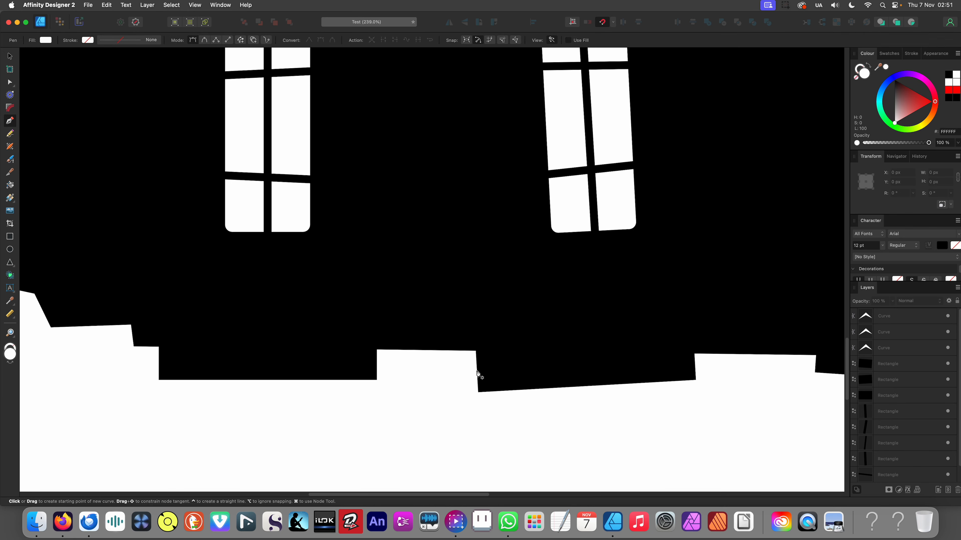
pyautogui.click(476, 278)
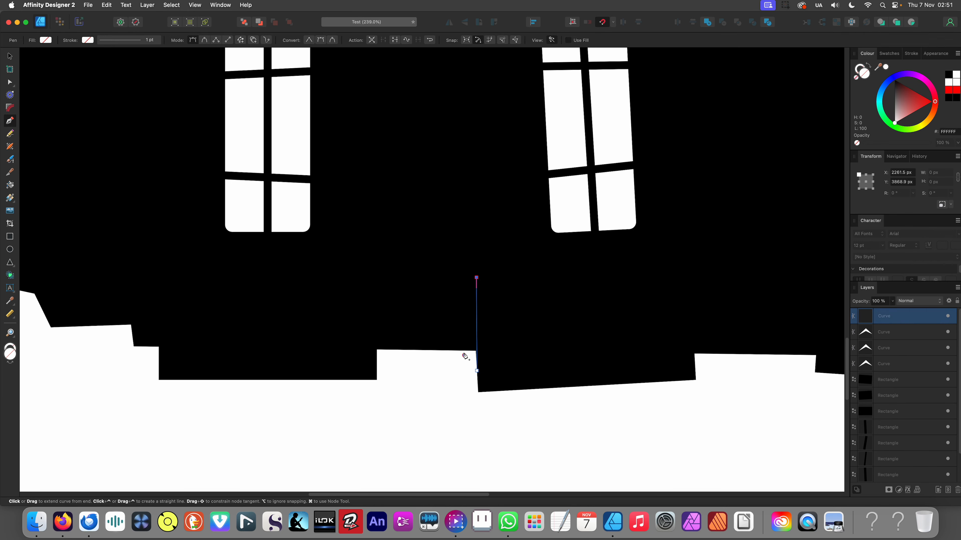
pyautogui.click(477, 370)
pyautogui.press('i')
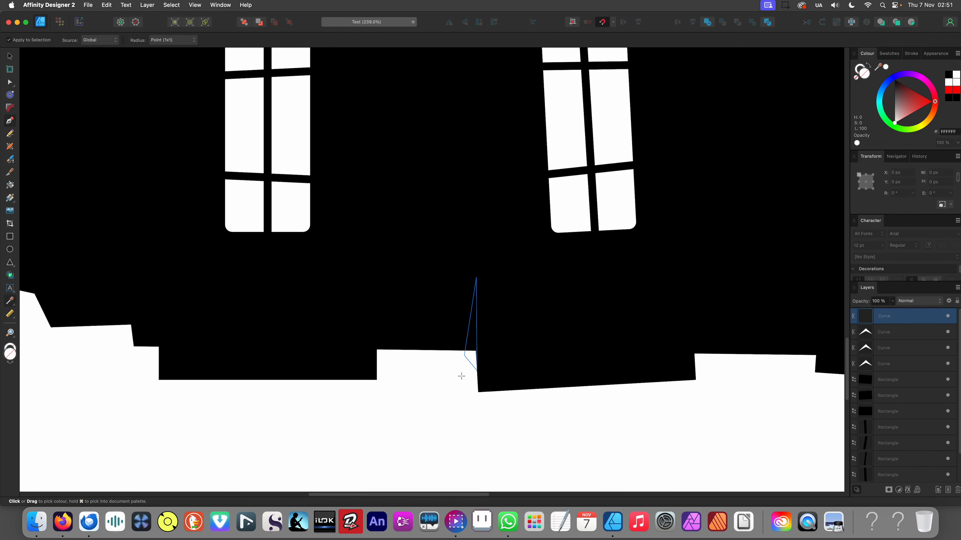
pyautogui.scroll(-6, 459, 307)
pyautogui.scroll(-3, 411, 339)
# Draw a narrow upright wedge with the Pen tool along the left foundation block's left edge and fill it white
pyautogui.scroll(8, 401, 340)
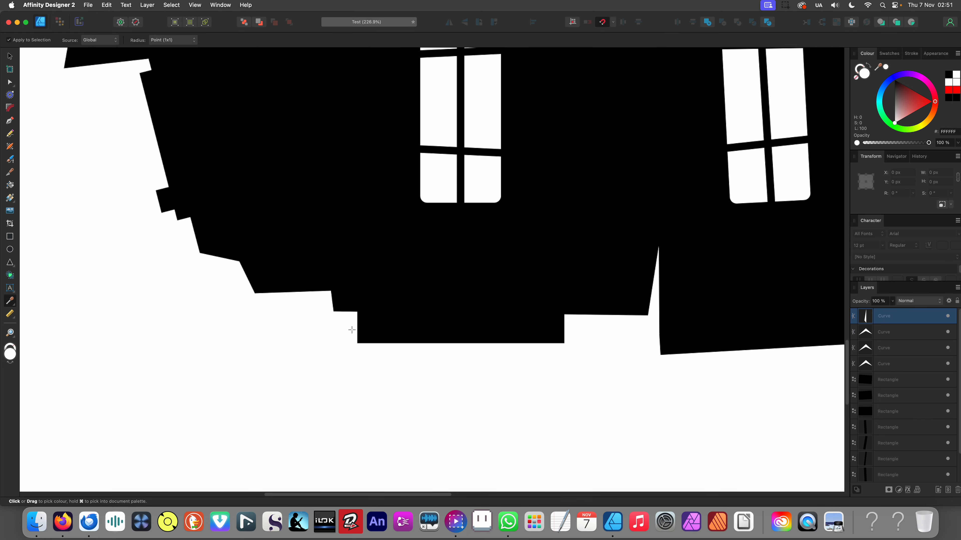
pyautogui.press('v')
pyautogui.click(345, 367)
pyautogui.press('p')
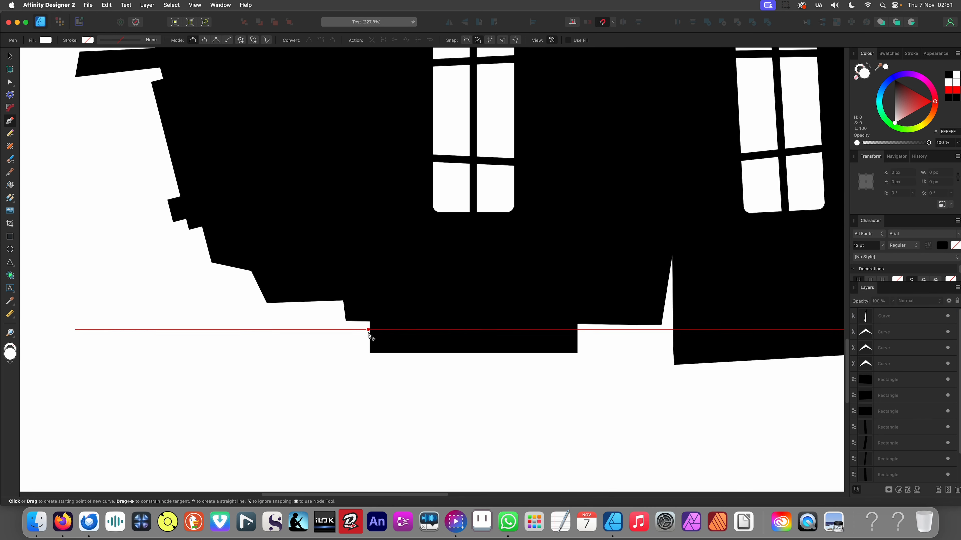
pyautogui.click(371, 267)
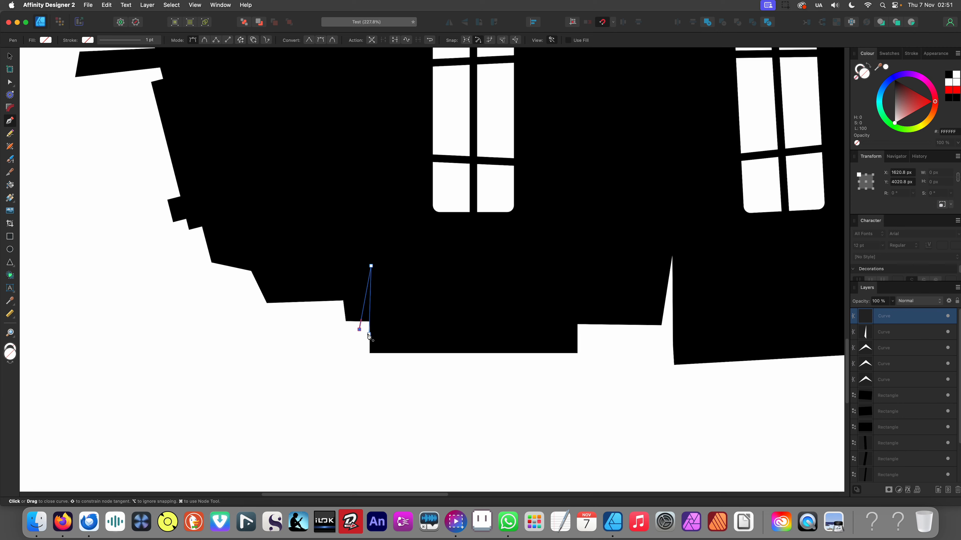
pyautogui.click(359, 329)
pyautogui.press('i')
pyautogui.click(362, 378)
pyautogui.scroll(-5, 363, 373)
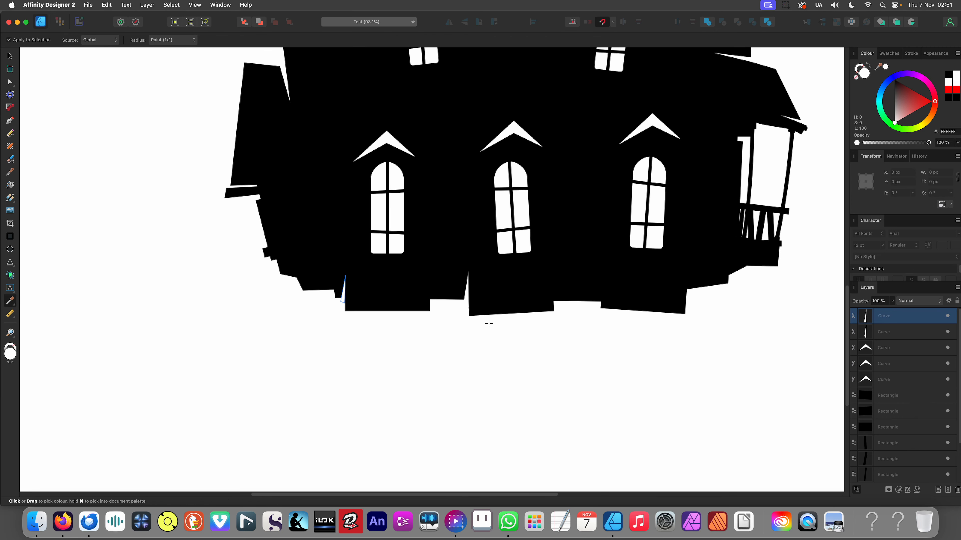
# Draw a narrow pointed wedge with the Pen tool along the right foundation block's left edge and fill it white
pyautogui.press('super+d')
pyautogui.hscroll(2, 524, 324)
pyautogui.scroll(5, 541, 316)
pyautogui.press('p')
pyautogui.scroll(8, 518, 342)
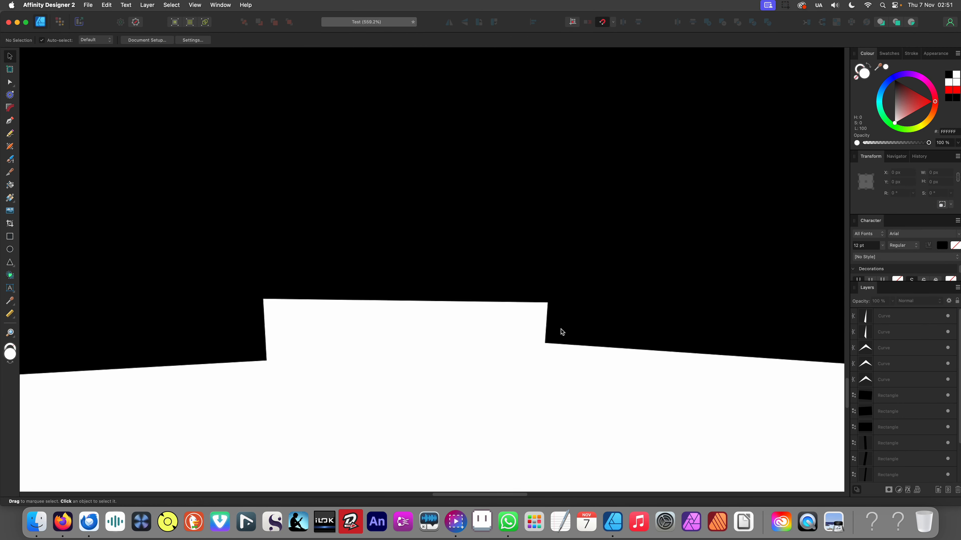
pyautogui.moveTo(498, 367); pyautogui.dragTo(503, 289)
pyautogui.click(480, 367)
pyautogui.click(497, 367)
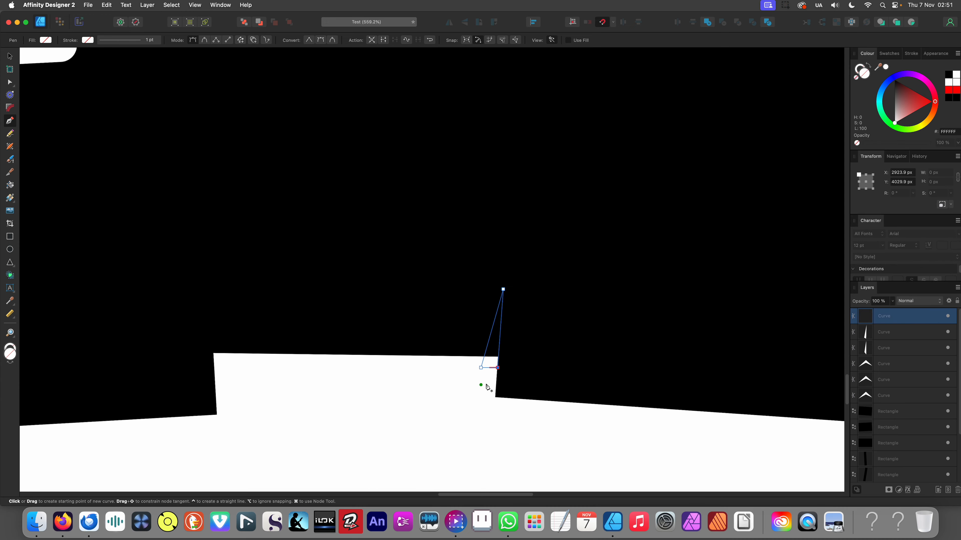
pyautogui.press('i')
pyautogui.click(450, 409)
pyautogui.scroll(-15, 585, 246)
pyautogui.scroll(1, 462, 351)
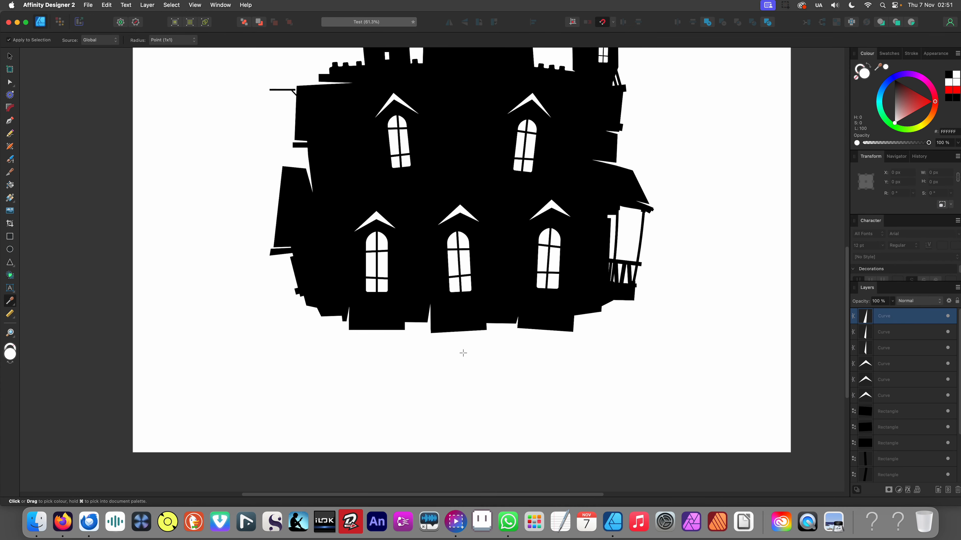
pyautogui.press('v')
pyautogui.click(452, 362)
# Review the whole house silhouette, including the foundation notches and the empty area beside its lower-left corner
pyautogui.scroll(-5, 453, 365)
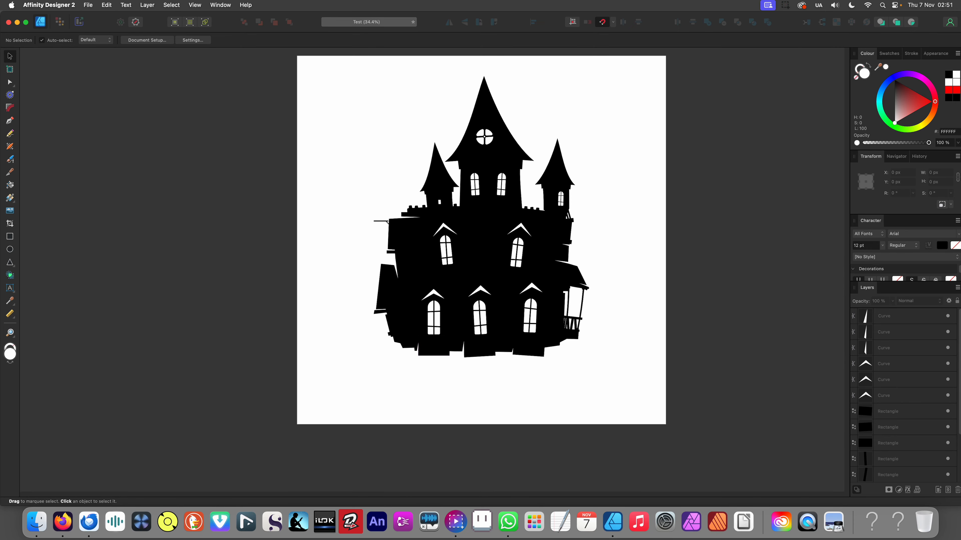
pyautogui.moveTo(481, 305); pyautogui.dragTo(434, 318)
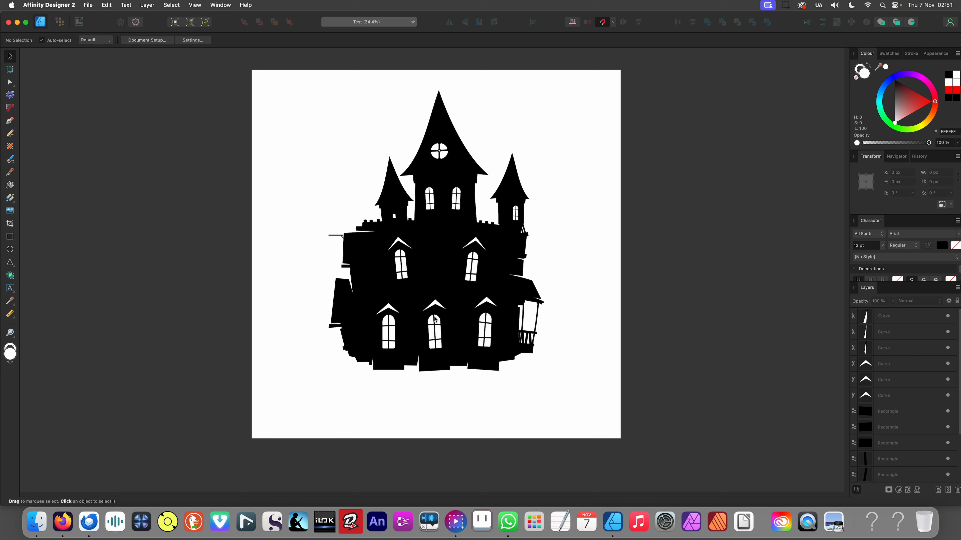
pyautogui.scroll(2, 429, 363)
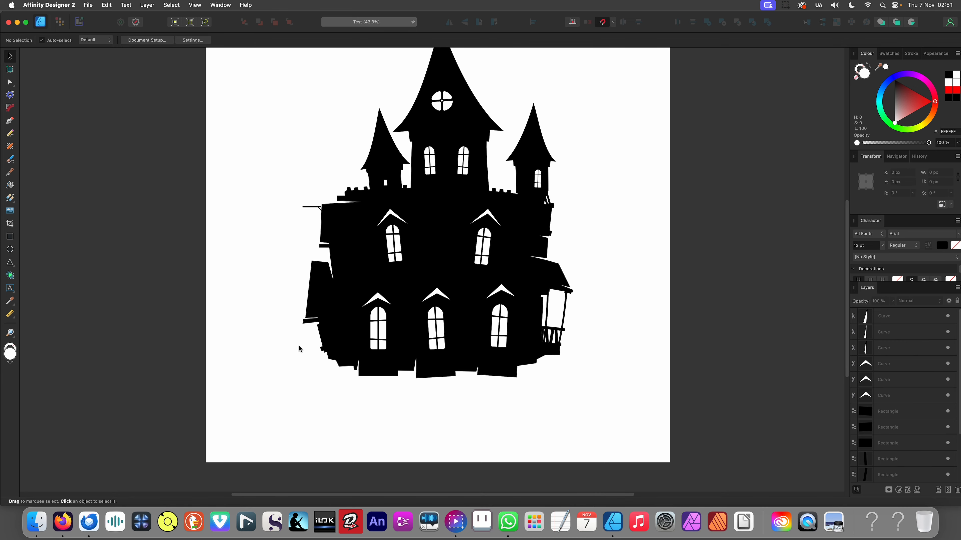
pyautogui.moveTo(309, 348); pyautogui.dragTo(346, 348)
pyautogui.scroll(6, 445, 339)
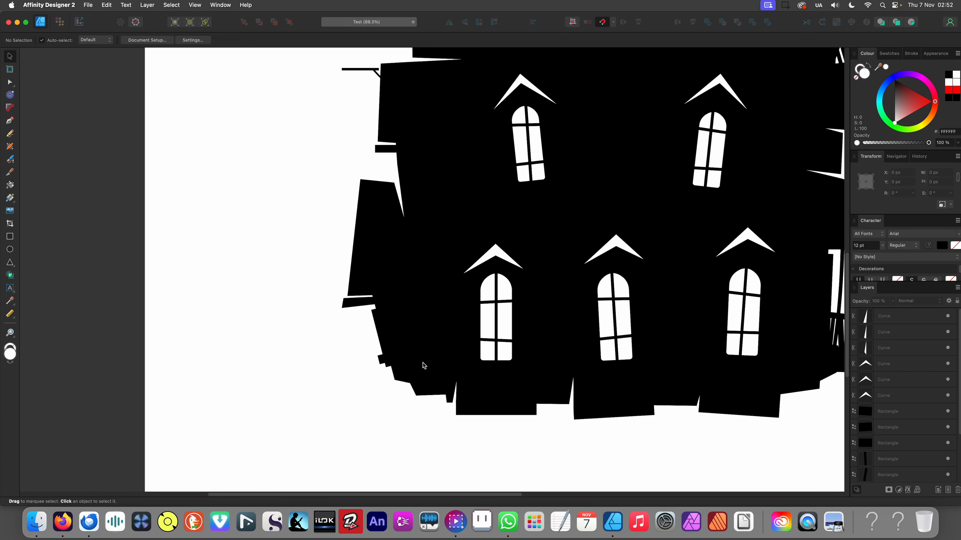
pyautogui.scroll(-2, 423, 365)
pyautogui.scroll(5, 422, 375)
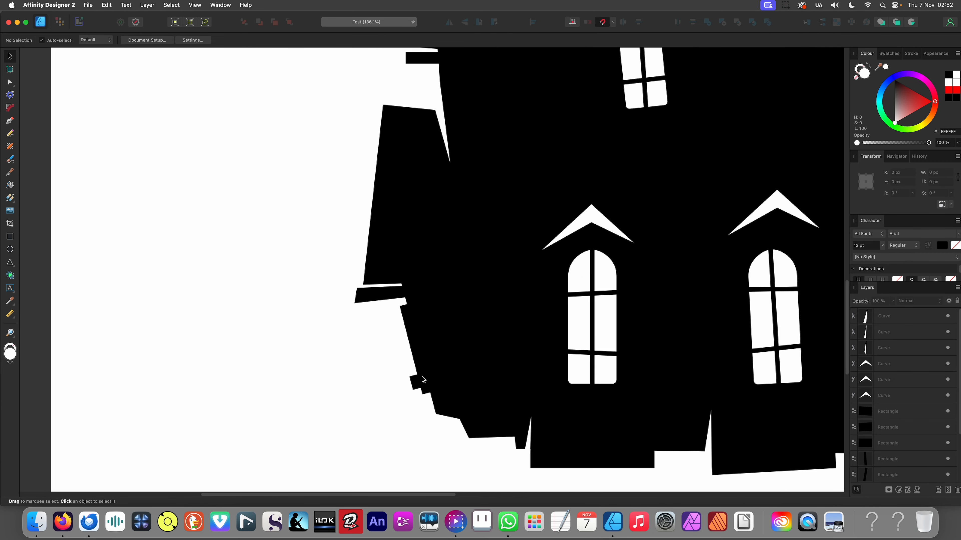
pyautogui.scroll(-2, 423, 379)
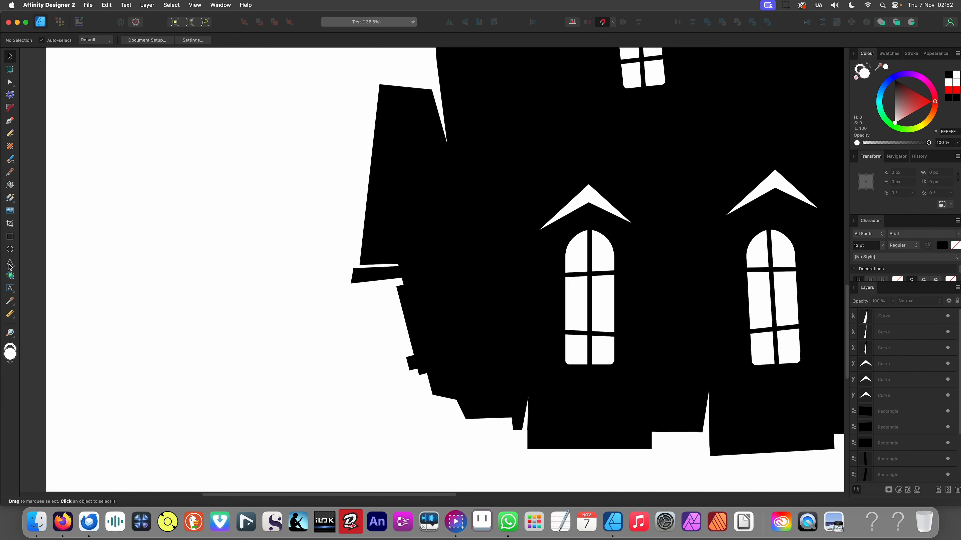
# Draw a narrow upright rectangle about 35 × 232 px beside the house's lower-left corner and fill it with the house's black
pyautogui.click(10, 238)
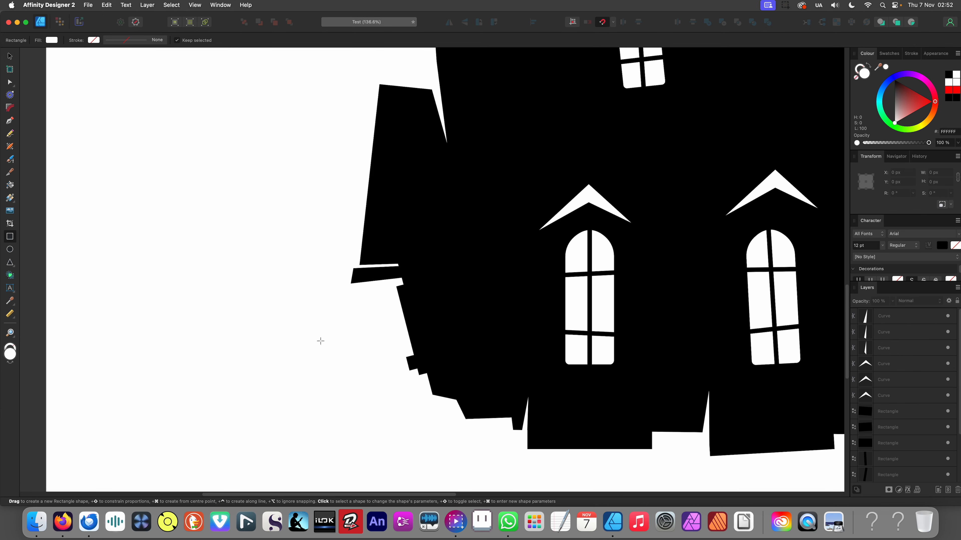
pyautogui.moveTo(295, 375)
pyautogui.mouseDown()
pyautogui.moveTo(356, 425)
pyautogui.moveTo(324, 438)
pyautogui.mouseUp()
pyautogui.press('i')
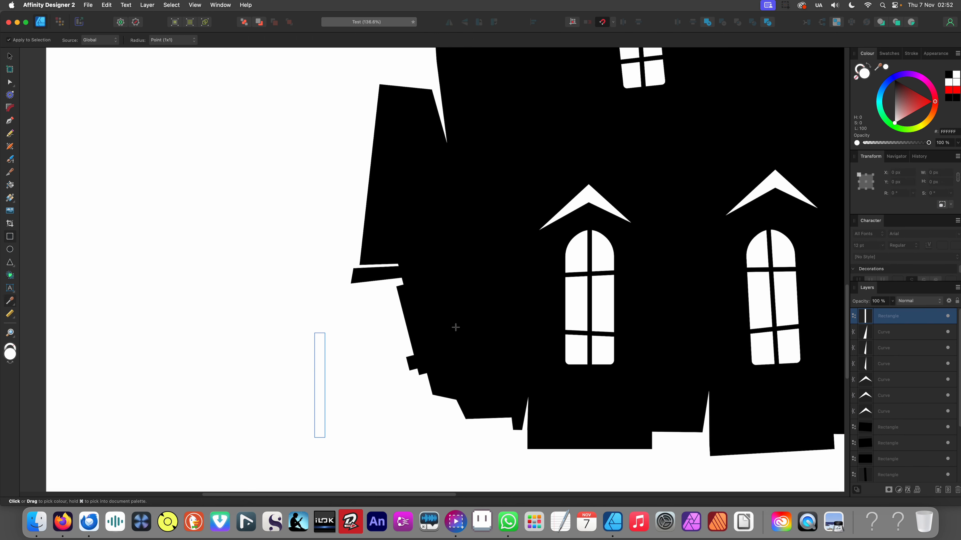
pyautogui.click(452, 327)
pyautogui.press('v')
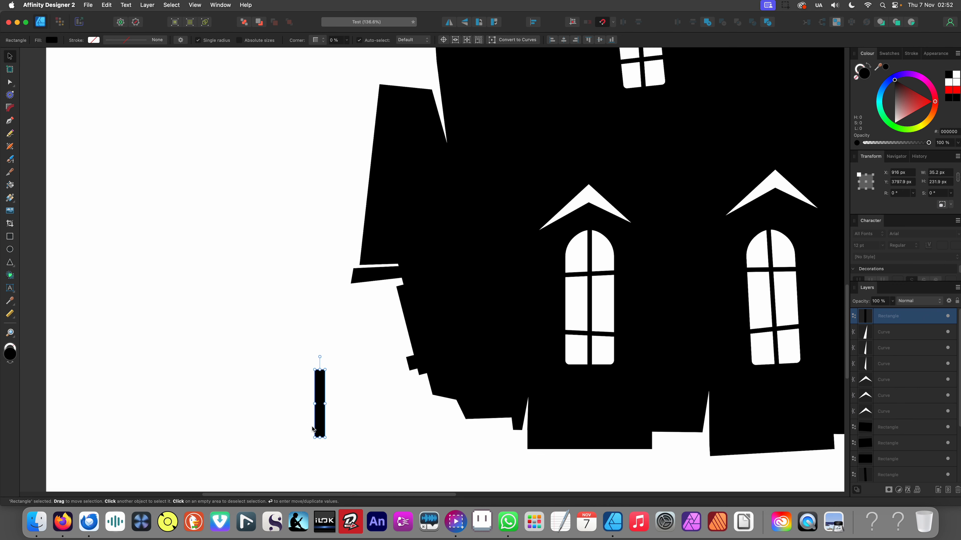
pyautogui.moveTo(318, 429); pyautogui.dragTo(347, 423)
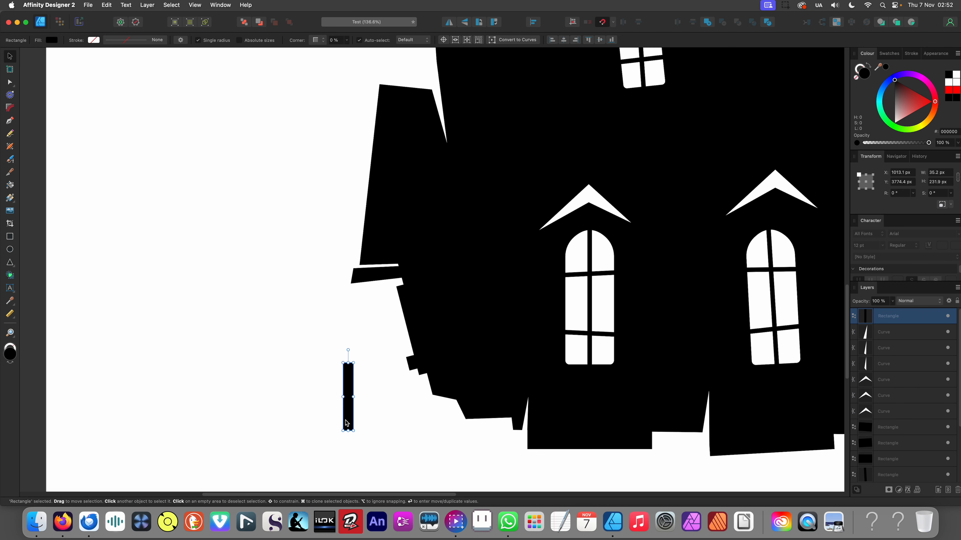
# Draw a black triangle about 35 × 42 px, as wide as the narrow rectangle, and seat it on top as a point
pyautogui.click(10, 263)
pyautogui.scroll(5, 318, 340)
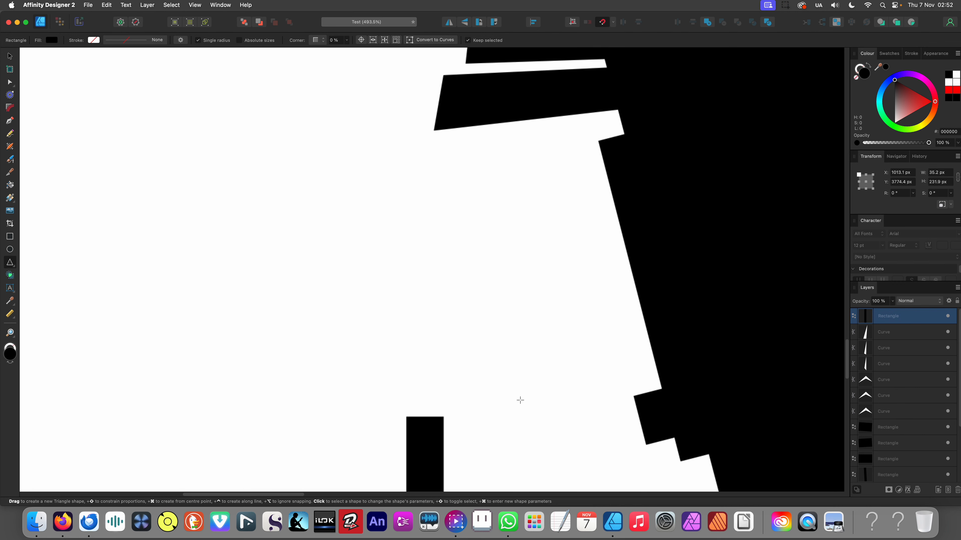
pyautogui.moveTo(407, 407); pyautogui.dragTo(445, 362)
pyautogui.scroll(6, 425, 426)
pyautogui.press('v')
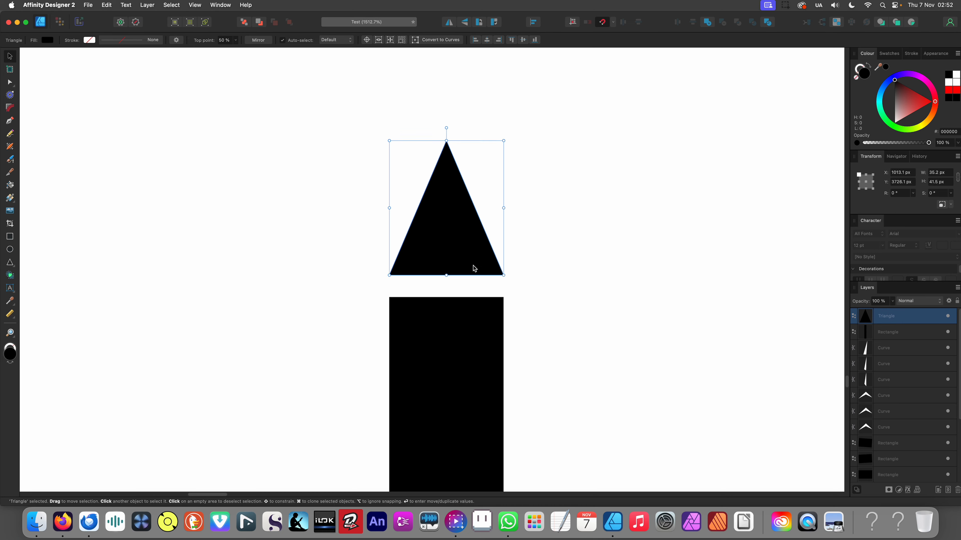
pyautogui.scroll(-7, 468, 274)
pyautogui.click(337, 314)
pyautogui.scroll(-5, 374, 315)
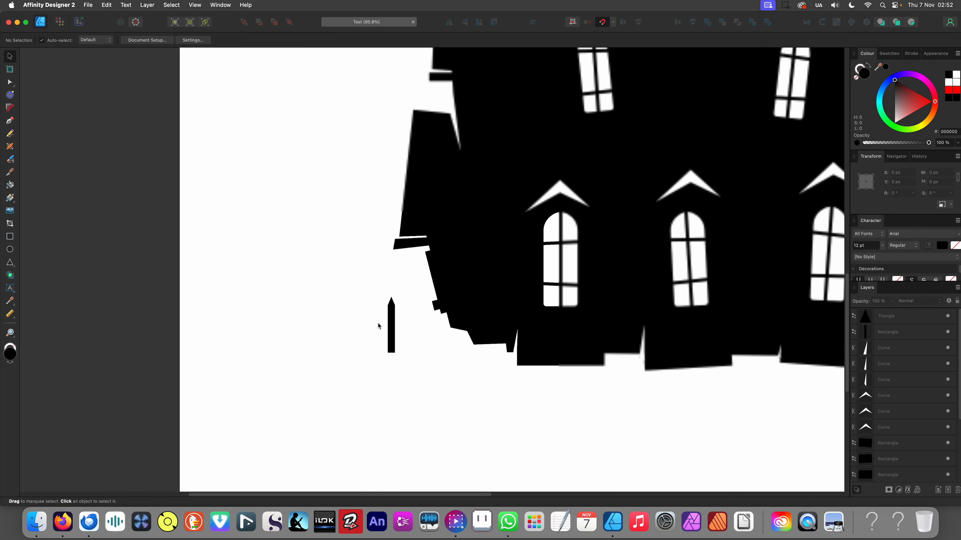
# Merge the triangle and the narrow rectangle into a single picket shape with the Add operation
pyautogui.scroll(6, 398, 318)
pyautogui.scroll(2, 400, 319)
pyautogui.moveTo(306, 202); pyautogui.dragTo(452, 318)
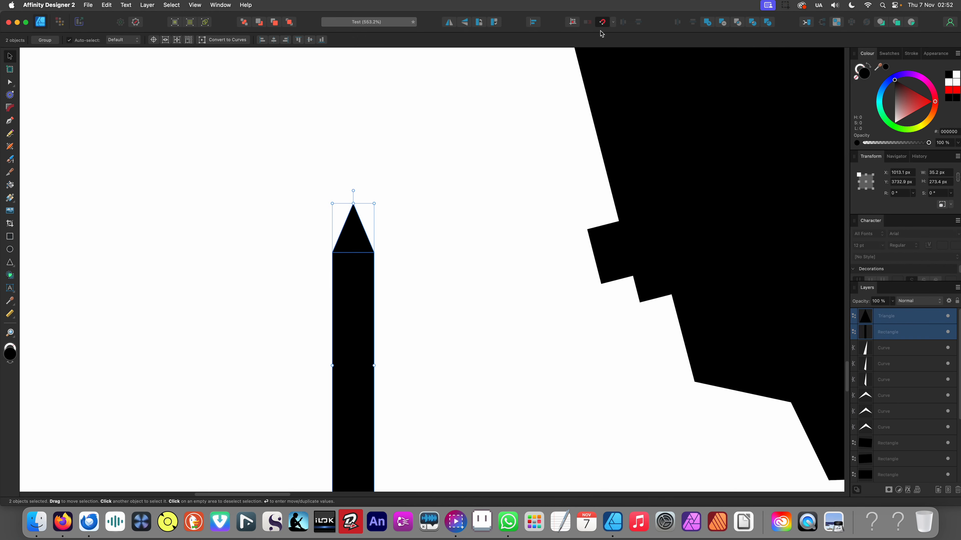
pyautogui.click(707, 22)
pyautogui.scroll(-5, 355, 278)
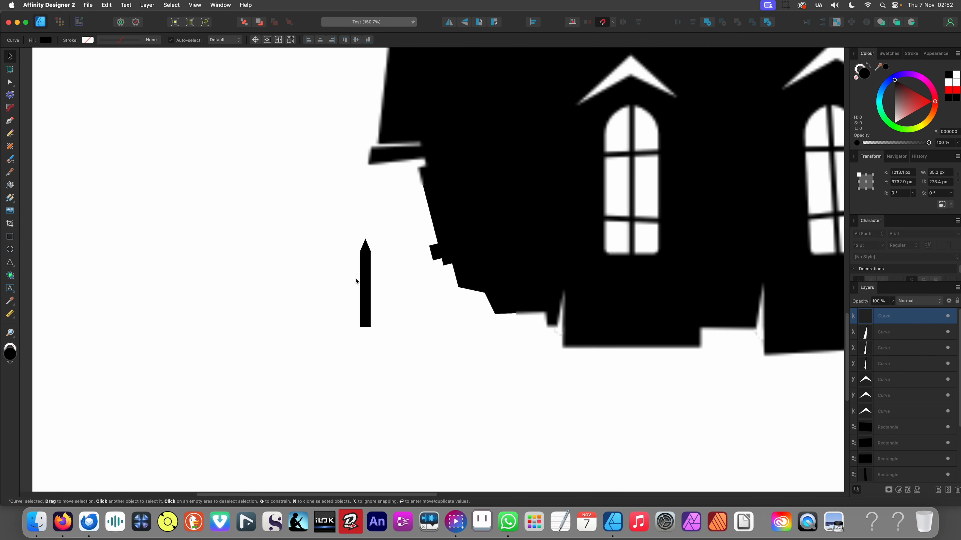
# Round the picket's tip with the Corner tool to a radius of about 2.6 px and convert the picket to curves
pyautogui.scroll(4, 361, 297)
pyautogui.scroll(5, 354, 266)
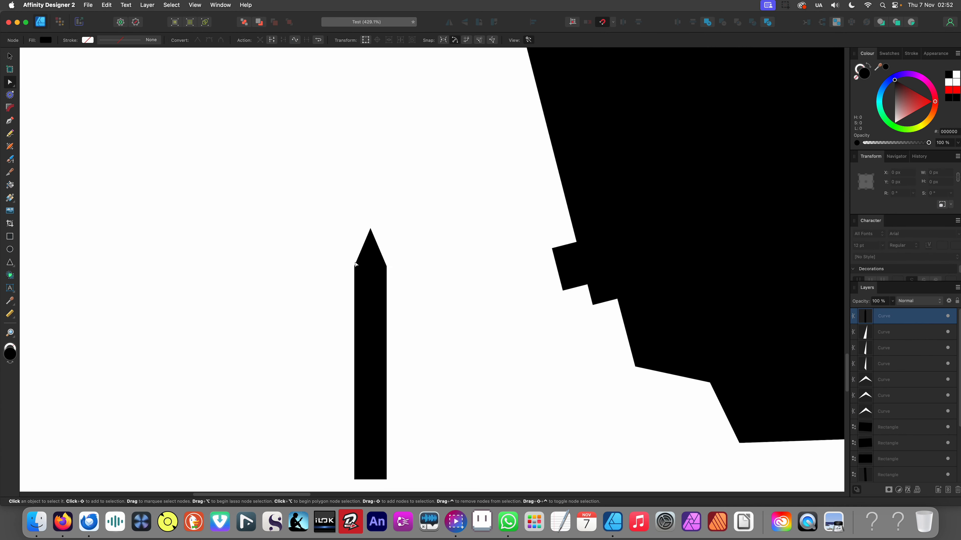
pyautogui.press('a')
pyautogui.moveTo(356, 261); pyautogui.dragTo(408, 315)
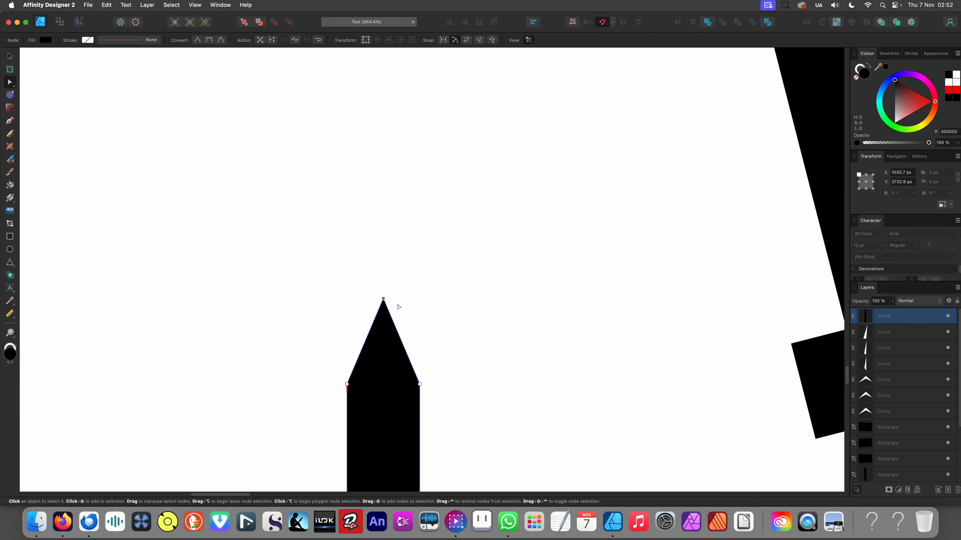
pyautogui.press('c')
pyautogui.scroll(-8, 384, 317)
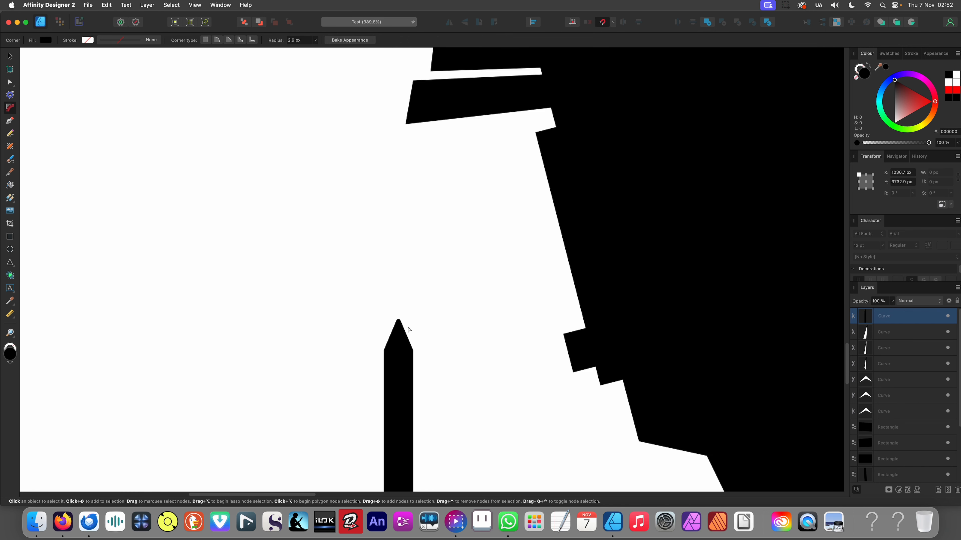
pyautogui.scroll(3, 388, 421)
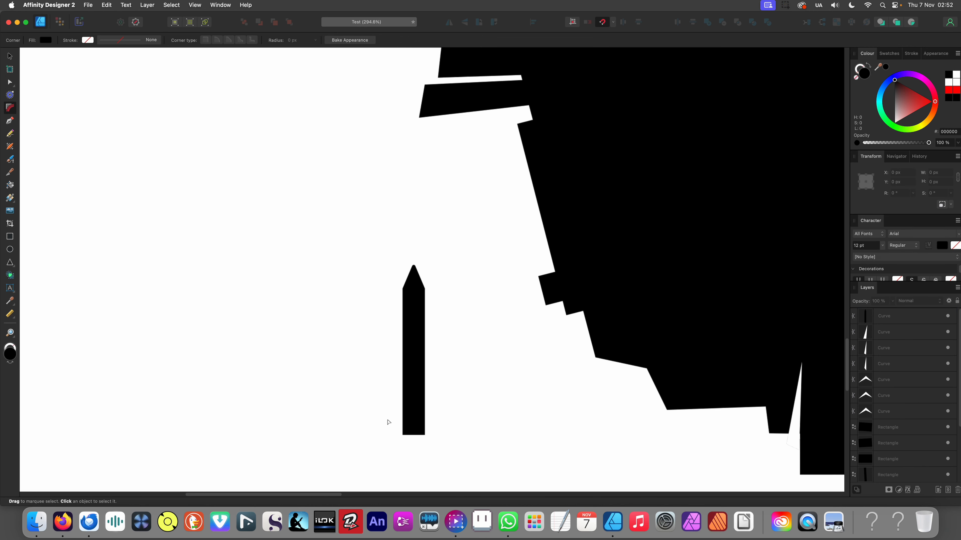
pyautogui.rightClick(410, 419)
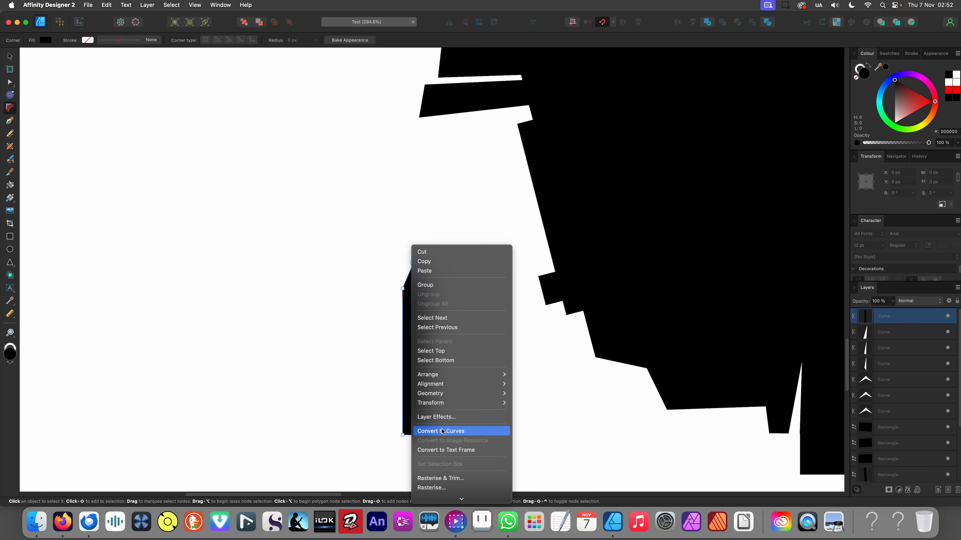
pyautogui.click(442, 432)
pyautogui.click(376, 361)
pyautogui.press('v')
# Duplicate the picket into a row of five beside the house, with uneven spacing and heights
pyautogui.click(418, 398)
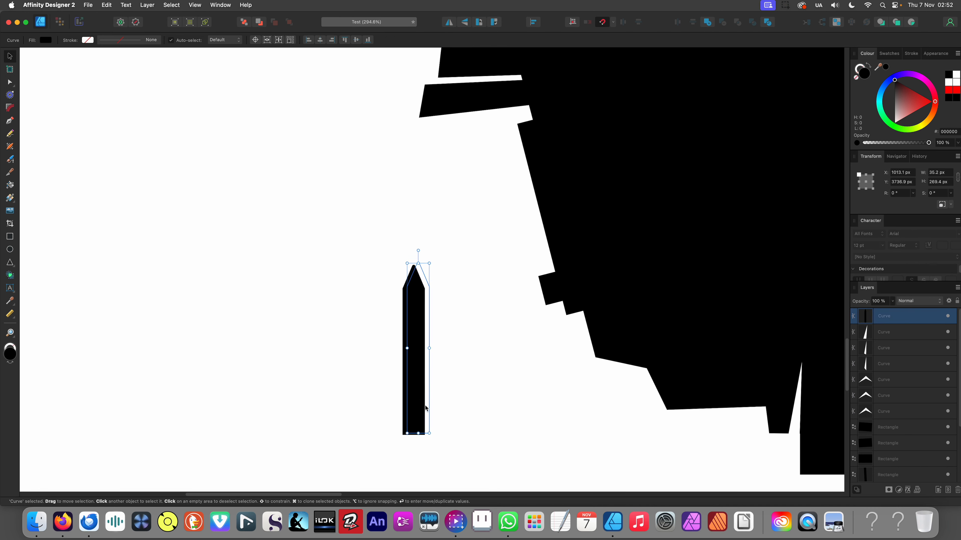
pyautogui.moveTo(425, 408)
pyautogui.mouseDown()
pyautogui.moveTo(514, 387)
pyautogui.moveTo(517, 372)
pyautogui.moveTo(412, 396)
pyautogui.mouseUp()
pyautogui.scroll(-5, 463, 367)
pyautogui.scroll(2, 463, 375)
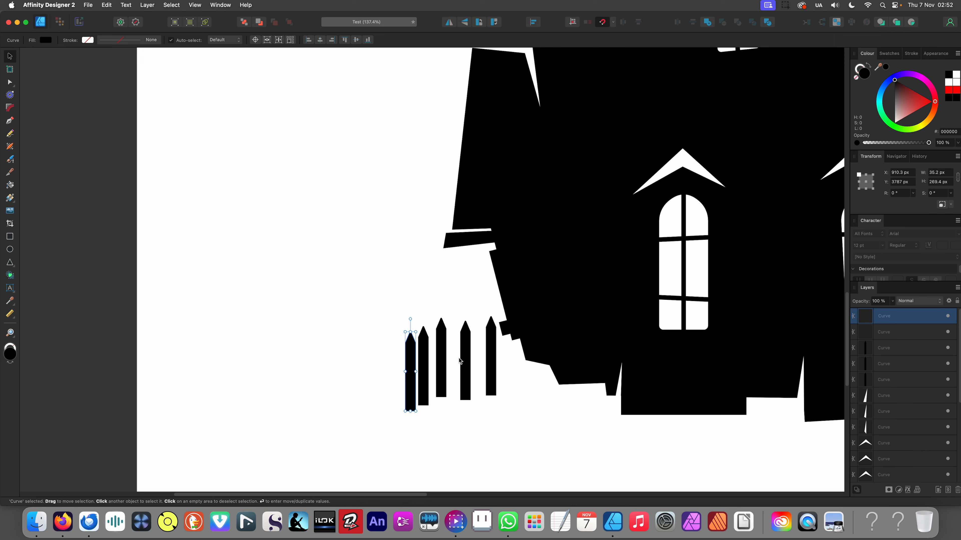
# Tilt the five pickets unevenly, the one nearest the house about 5.5°, its neighbour about -2.5° and the outermost about 13.2°
pyautogui.scroll(10, 459, 358)
pyautogui.click(477, 289)
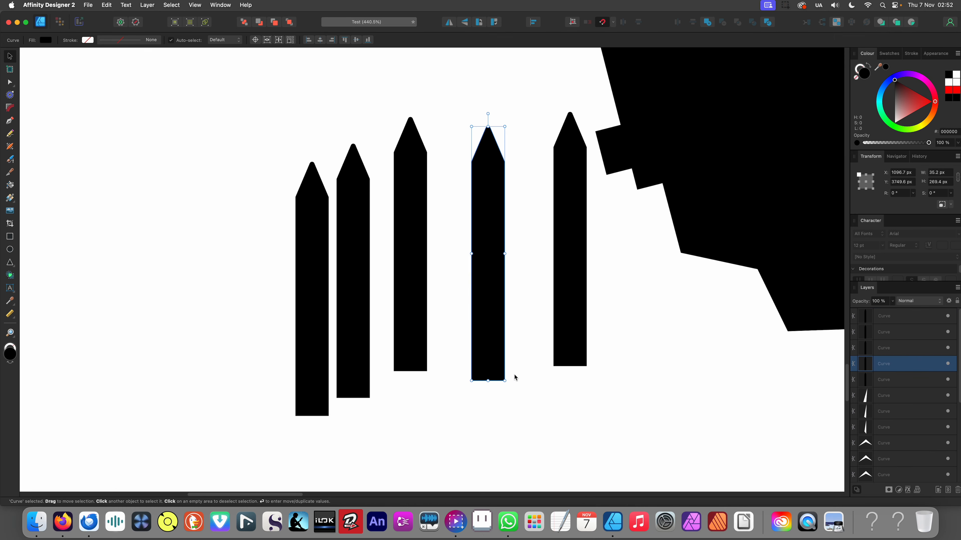
pyautogui.moveTo(510, 387); pyautogui.dragTo(508, 392)
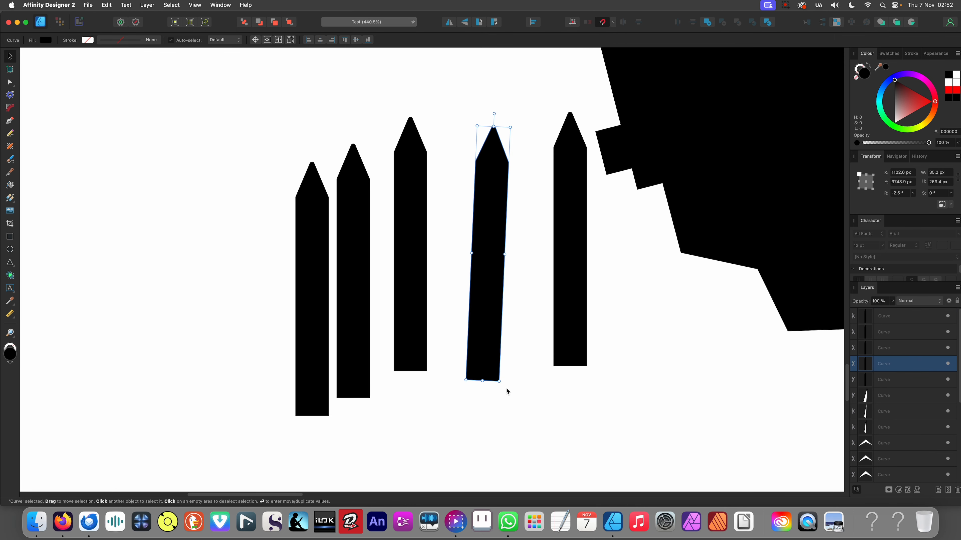
pyautogui.click(575, 371)
pyautogui.moveTo(585, 369); pyautogui.dragTo(601, 364)
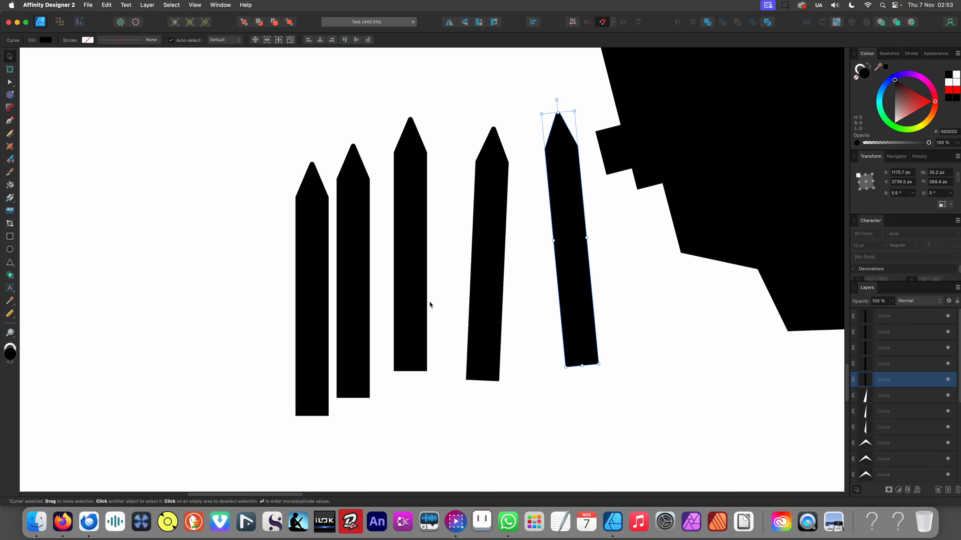
pyautogui.click(425, 362)
pyautogui.moveTo(428, 382); pyautogui.dragTo(353, 411)
pyautogui.click(365, 386)
pyautogui.click(327, 413)
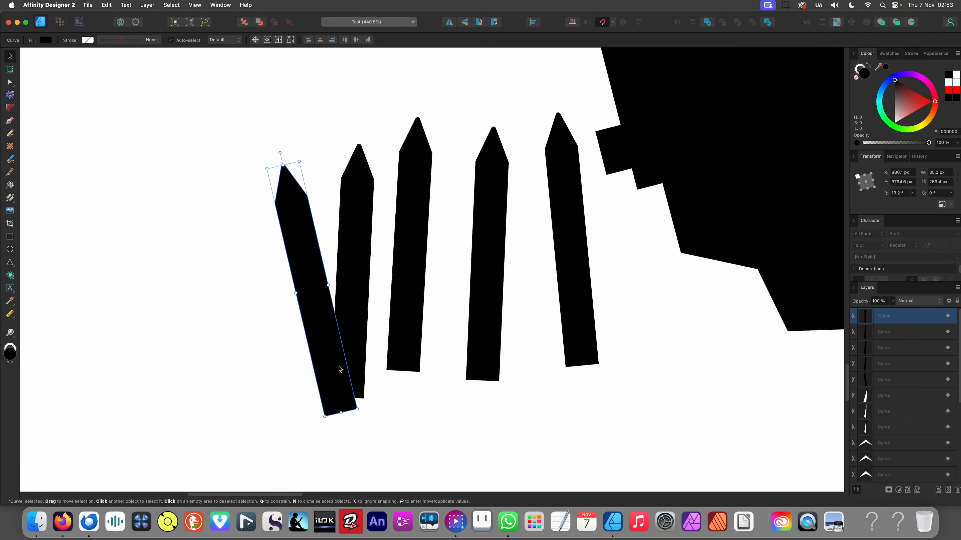
# Duplicate an upright picket and place the copy just beyond the leaning outermost picket
pyautogui.hscroll(-5, 512, 343)
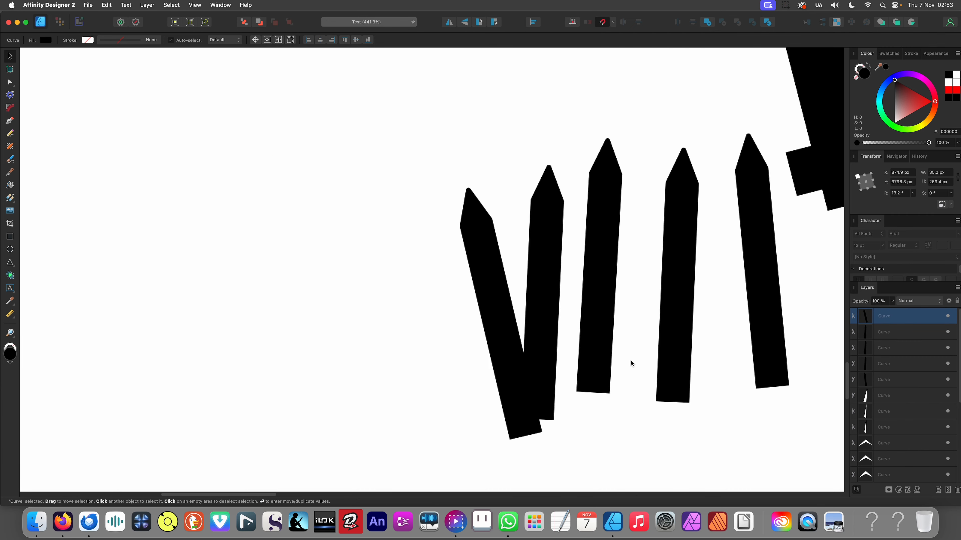
pyautogui.moveTo(537, 335); pyautogui.dragTo(374, 380)
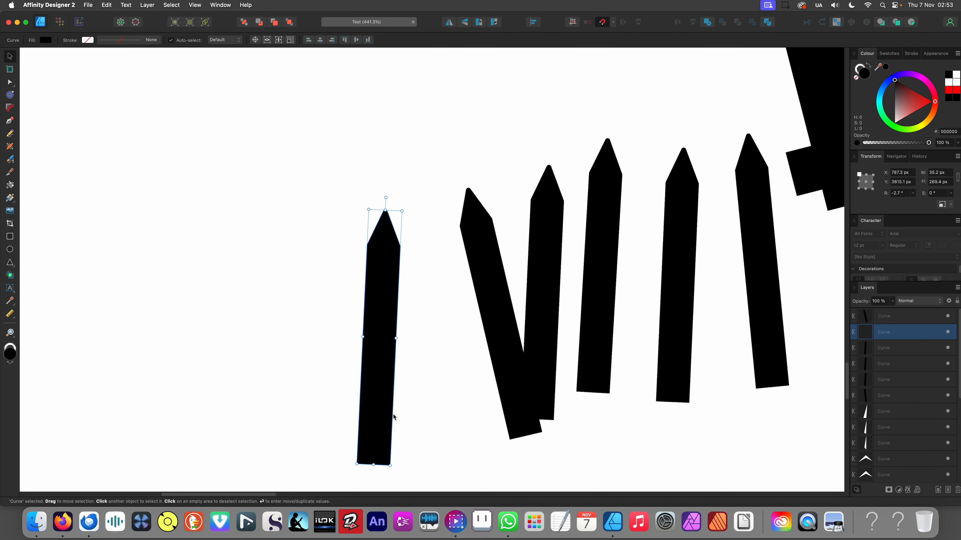
pyautogui.moveTo(393, 417); pyautogui.dragTo(439, 397)
# Cut a jagged zigzag across the new picket with the Knife tool and delete the part above the cut
pyautogui.scroll(5, 448, 360)
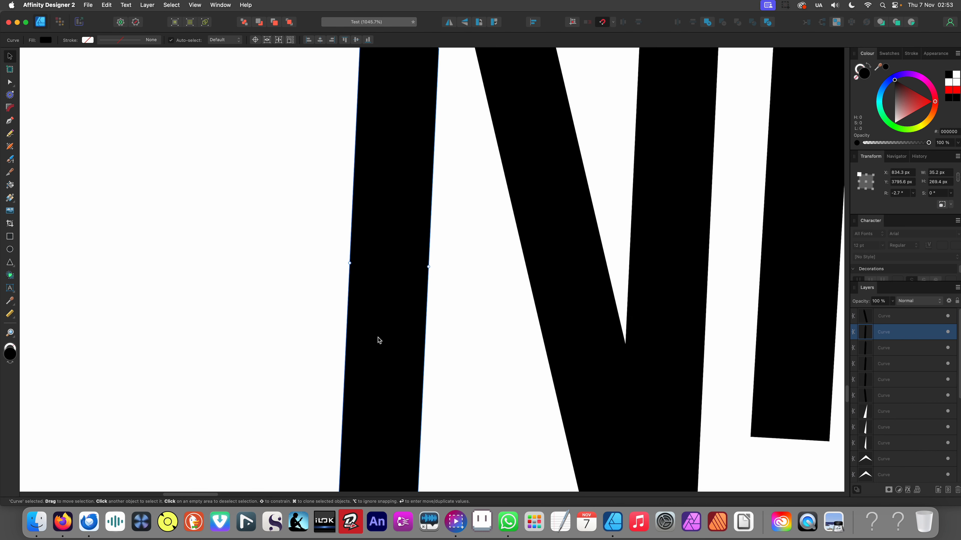
pyautogui.press('a')
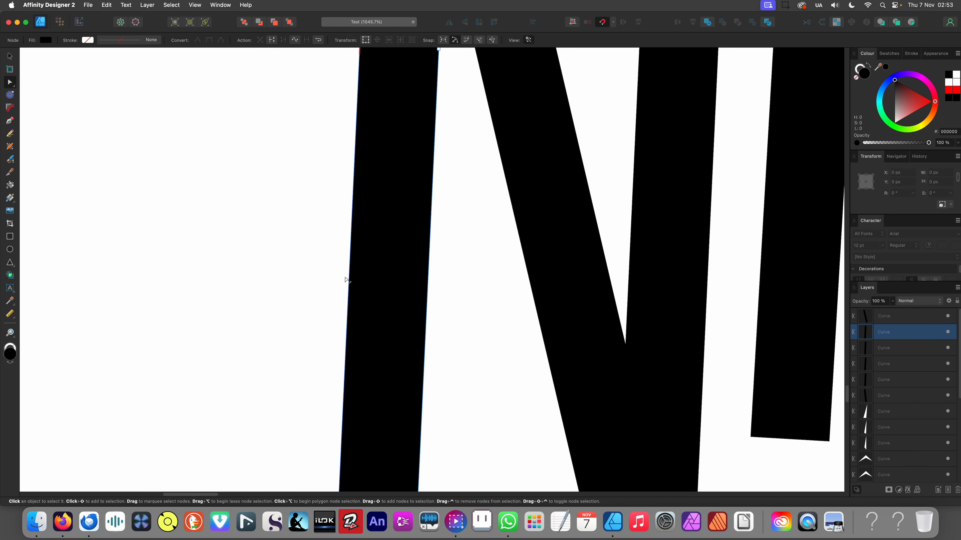
pyautogui.press('y')
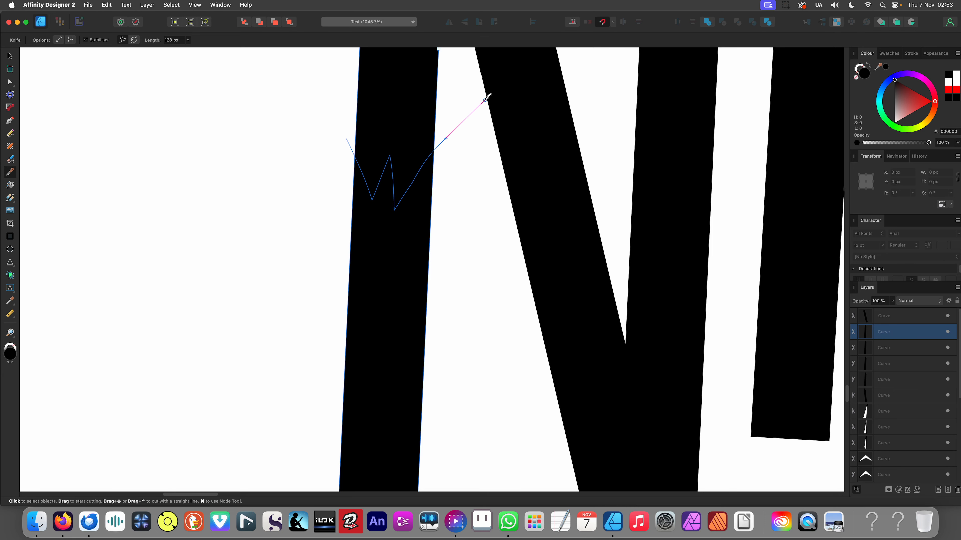
pyautogui.moveTo(485, 99); pyautogui.dragTo(484, 100)
pyautogui.press('v')
pyautogui.click(402, 144)
pyautogui.press('Delete')
# Move the broken picket up against the leaning outermost picket
pyautogui.scroll(-8, 410, 265)
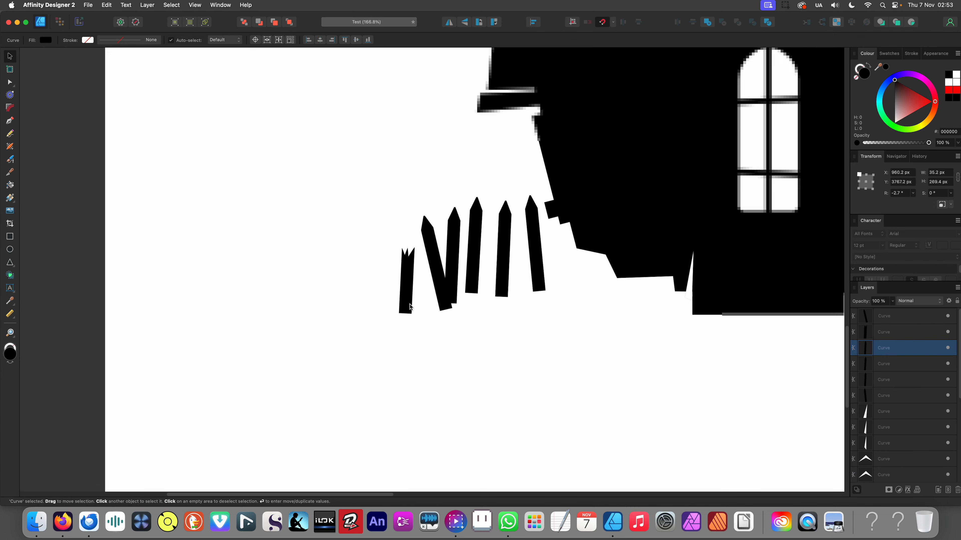
pyautogui.scroll(4, 410, 306)
pyautogui.click(376, 305)
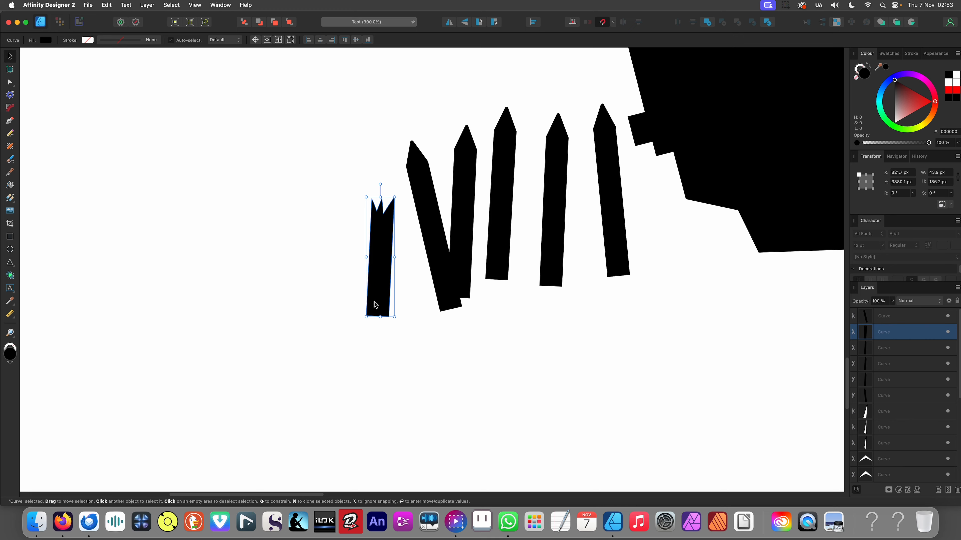
pyautogui.moveTo(376, 305); pyautogui.dragTo(401, 302)
pyautogui.scroll(-8, 403, 301)
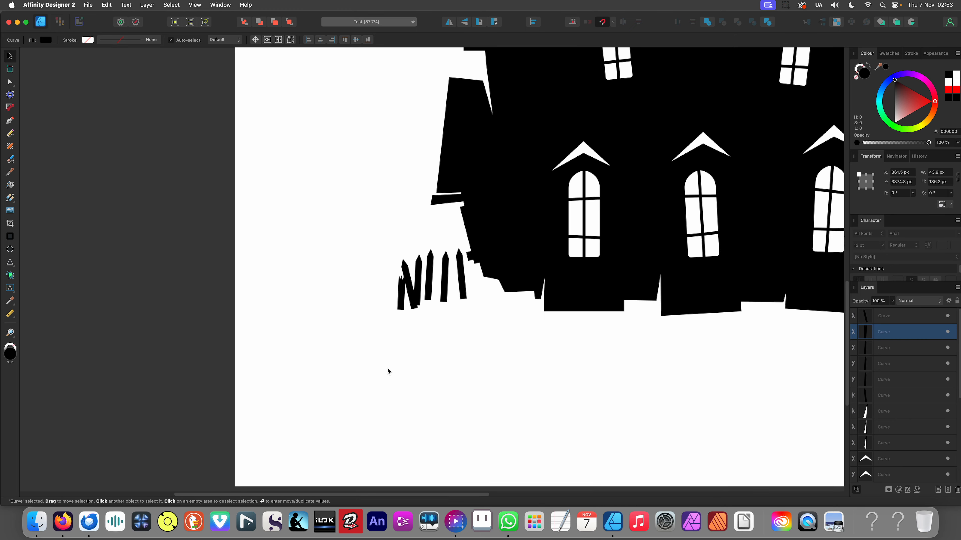
pyautogui.click(388, 371)
# Draw three thin level rails linking the three pickets nearest the house and its wall, plus a 46 × 19.1 px rail tilted about 21.6° in the next gap
pyautogui.scroll(7, 412, 328)
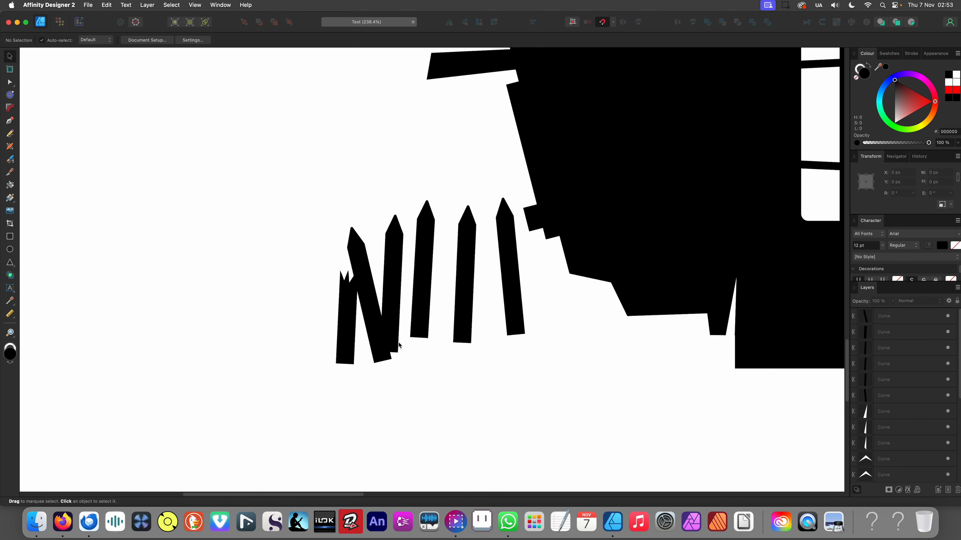
pyautogui.scroll(3, 416, 337)
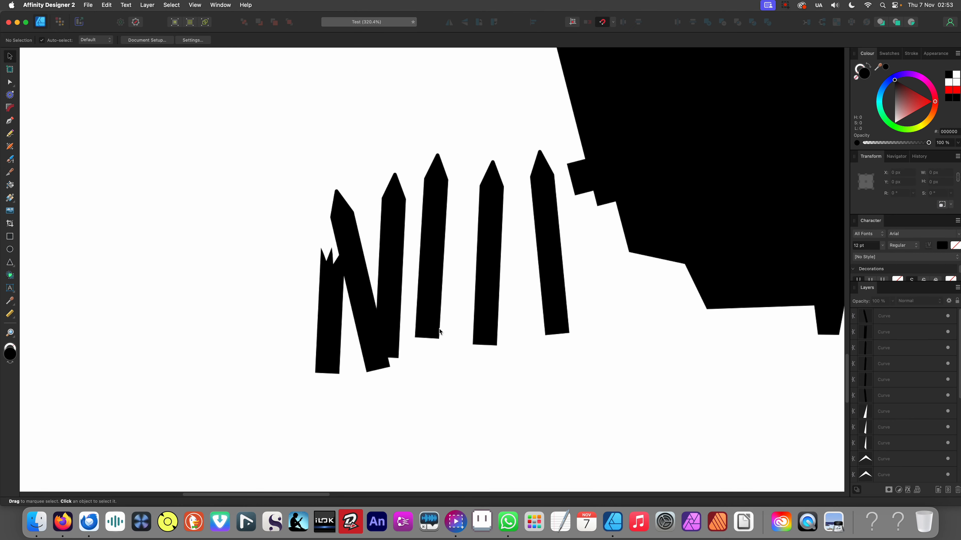
pyautogui.click(9, 237)
pyautogui.scroll(5, 422, 256)
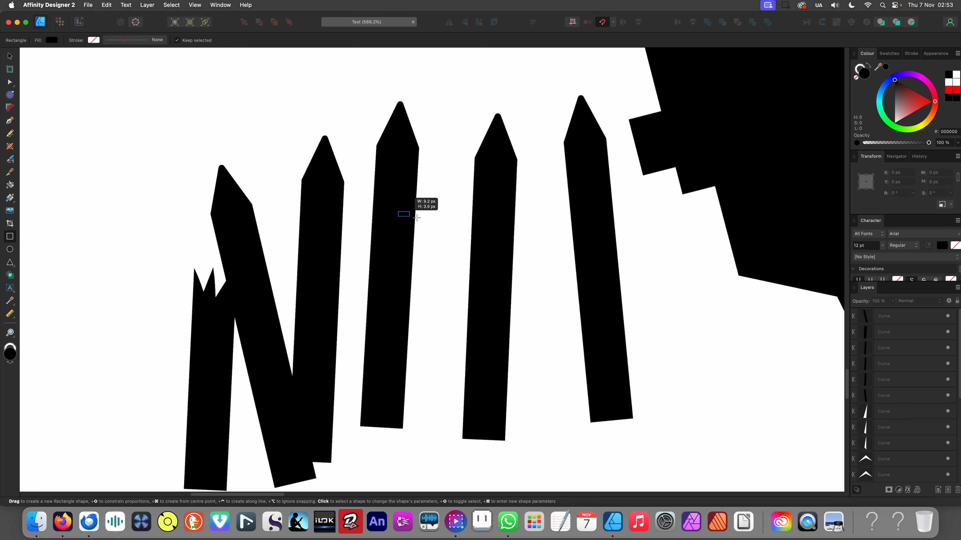
pyautogui.moveTo(417, 217); pyautogui.dragTo(749, 226)
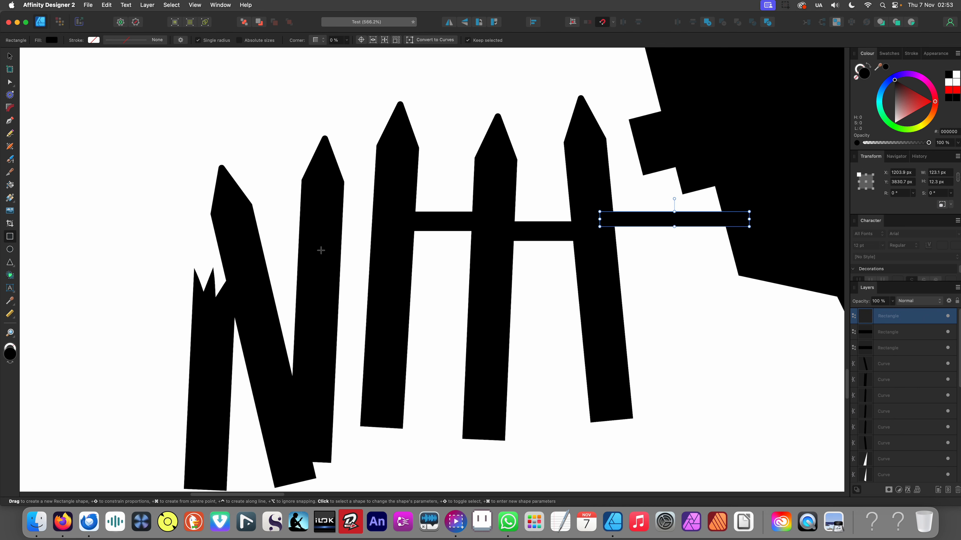
pyautogui.moveTo(322, 252); pyautogui.dragTo(393, 265)
# Tilt the three level rails unevenly: the outer one about -9.1°, the middle one rising toward the house, and the one reaching the wall about 12.6°
pyautogui.click(431, 225)
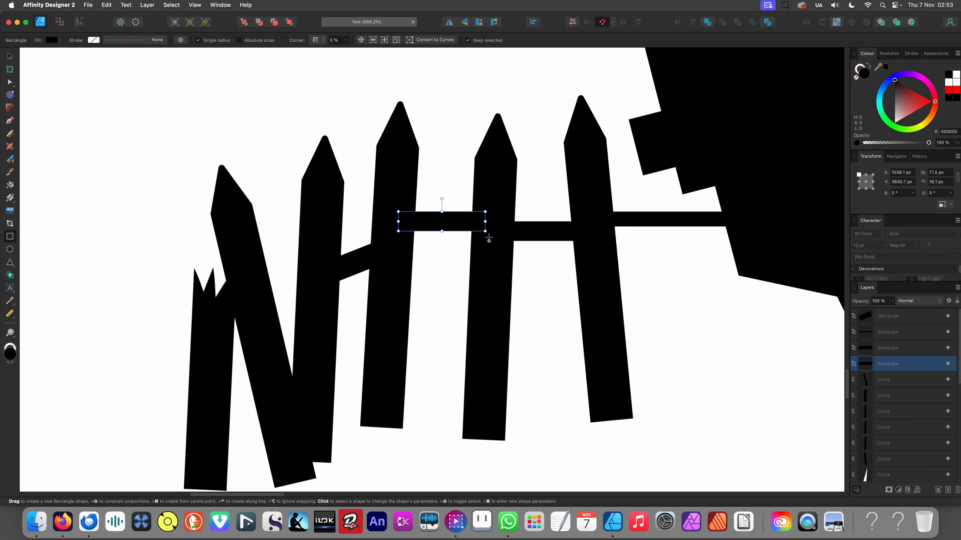
pyautogui.moveTo(489, 236); pyautogui.dragTo(487, 242)
pyautogui.click(553, 232)
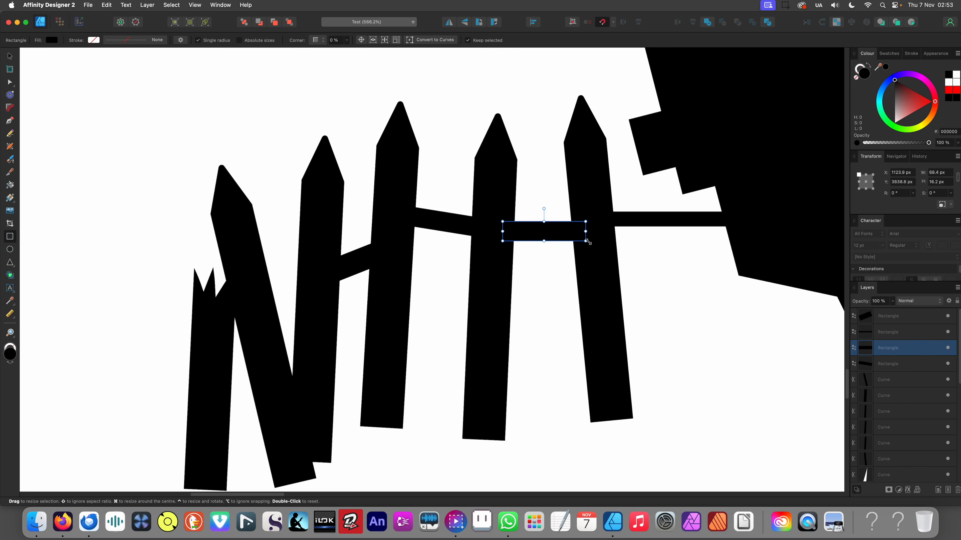
pyautogui.moveTo(589, 242); pyautogui.dragTo(590, 232)
pyautogui.click(621, 218)
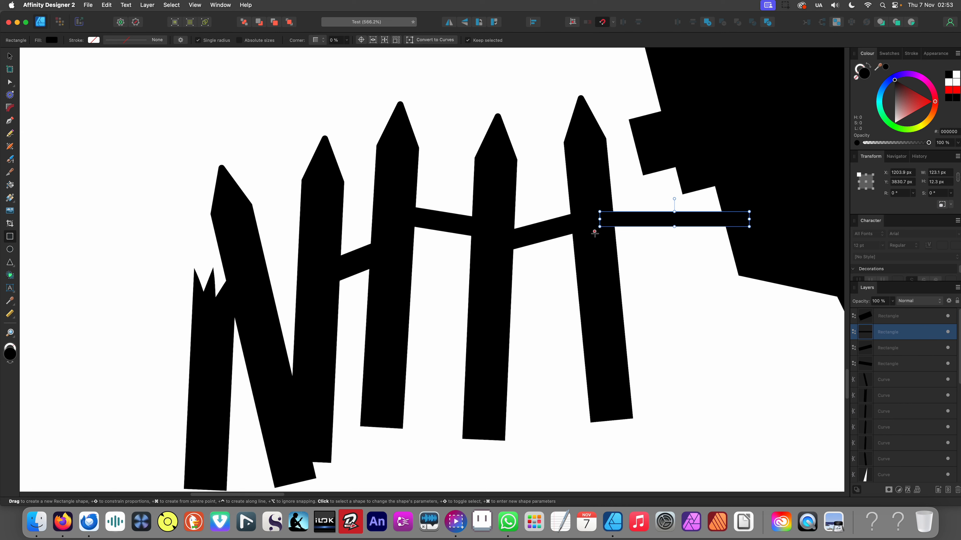
pyautogui.moveTo(593, 212); pyautogui.dragTo(596, 229)
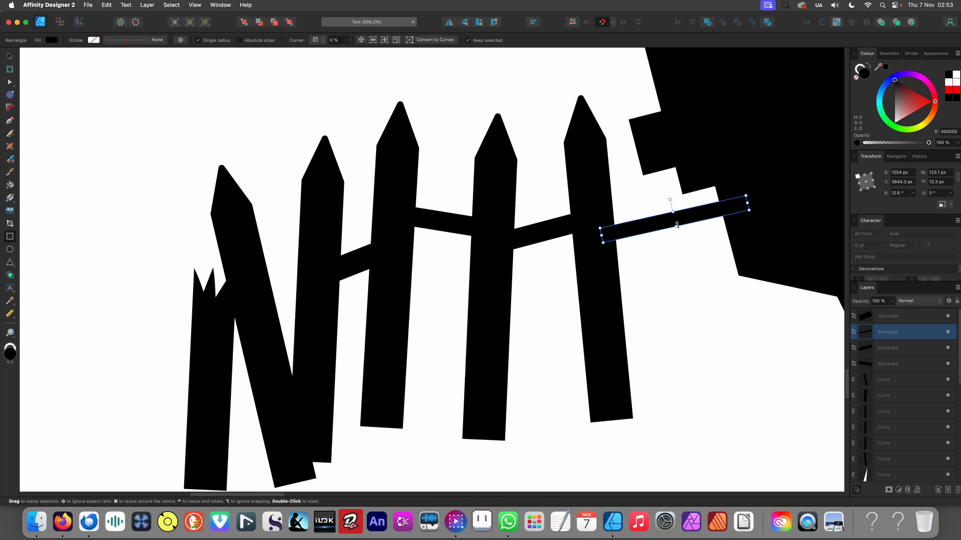
pyautogui.click(362, 264)
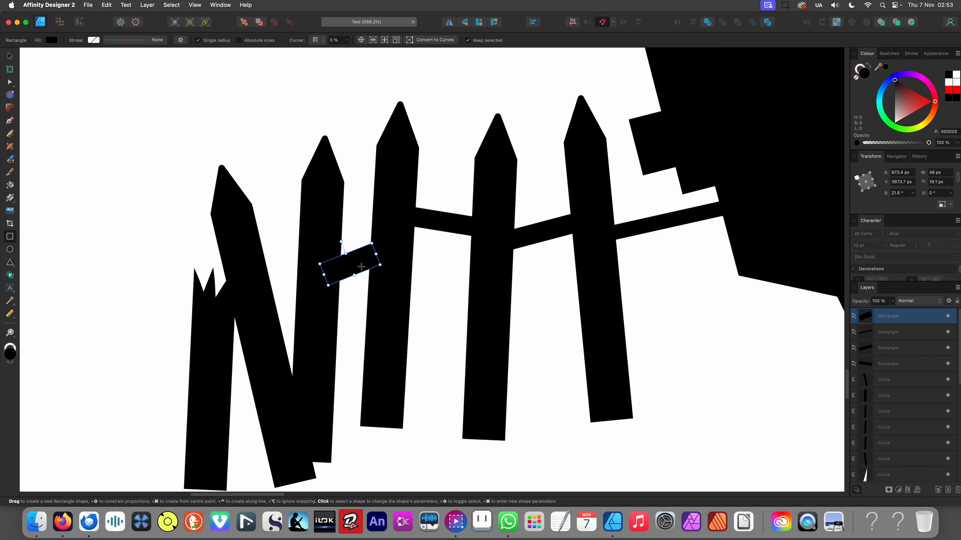
pyautogui.press('i')
pyautogui.moveTo(301, 303); pyautogui.dragTo(287, 309)
pyautogui.press('v')
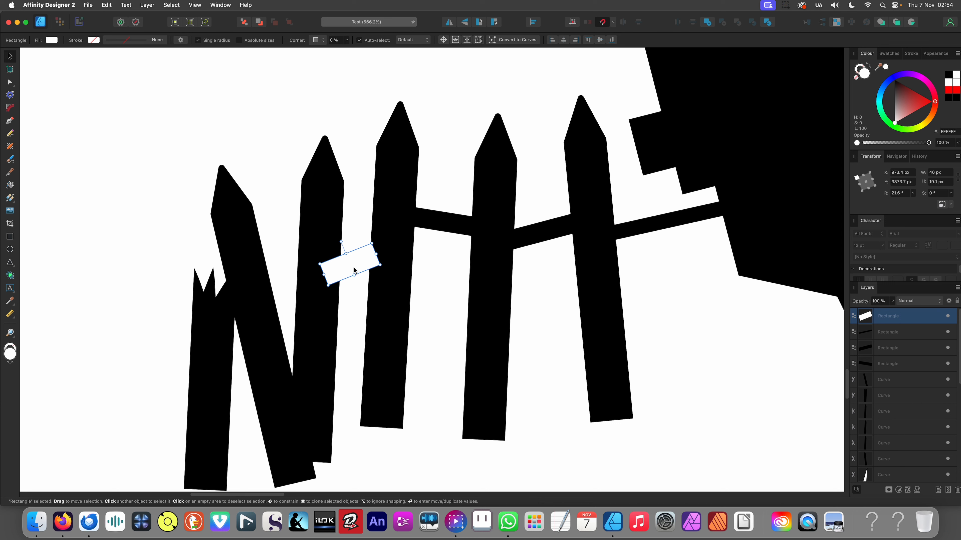
pyautogui.press('super+z')
# Duplicate the short rail behind the leaning picket and again low beside the broken picket, tilting the low copy about -27.5°
pyautogui.moveTo(357, 269); pyautogui.dragTo(252, 389)
pyautogui.moveTo(240, 355); pyautogui.dragTo(253, 434)
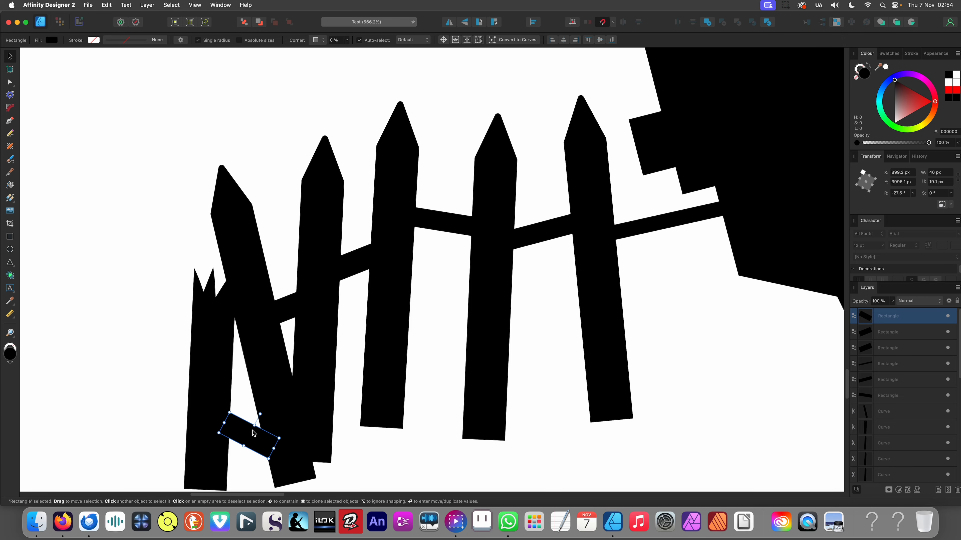
pyautogui.scroll(-10, 254, 433)
pyautogui.scroll(6, 316, 341)
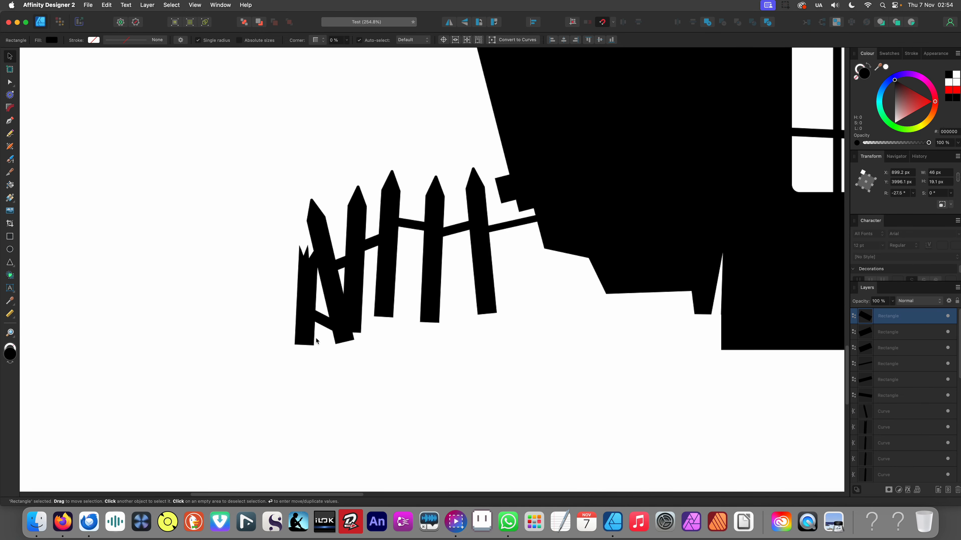
# Delete the low rail and the broken picket at the outer end of the fence
pyautogui.scroll(-6, 317, 340)
pyautogui.click(318, 338)
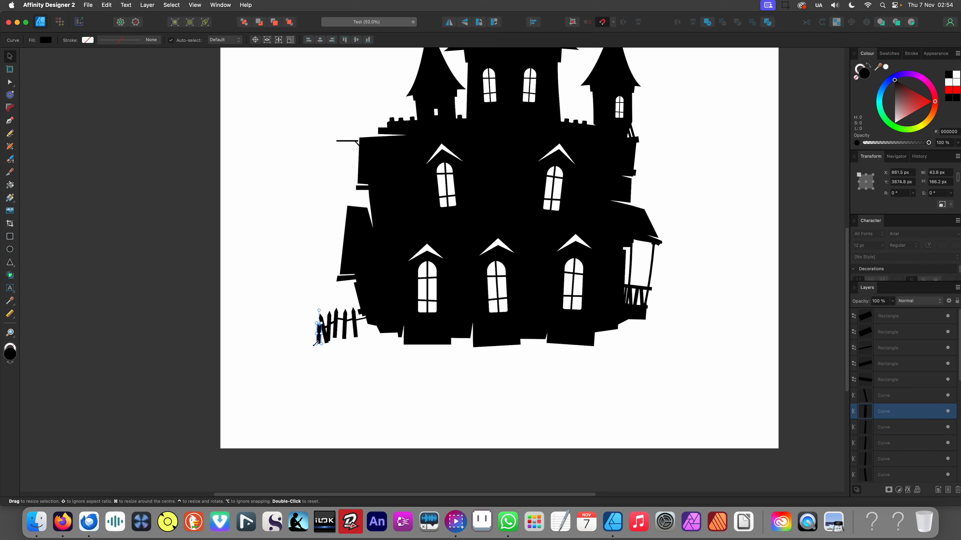
pyautogui.click(310, 343)
# Lengthen the outermost rail to about 83.3 px so it sticks out past the leaning picket
pyautogui.scroll(6, 311, 343)
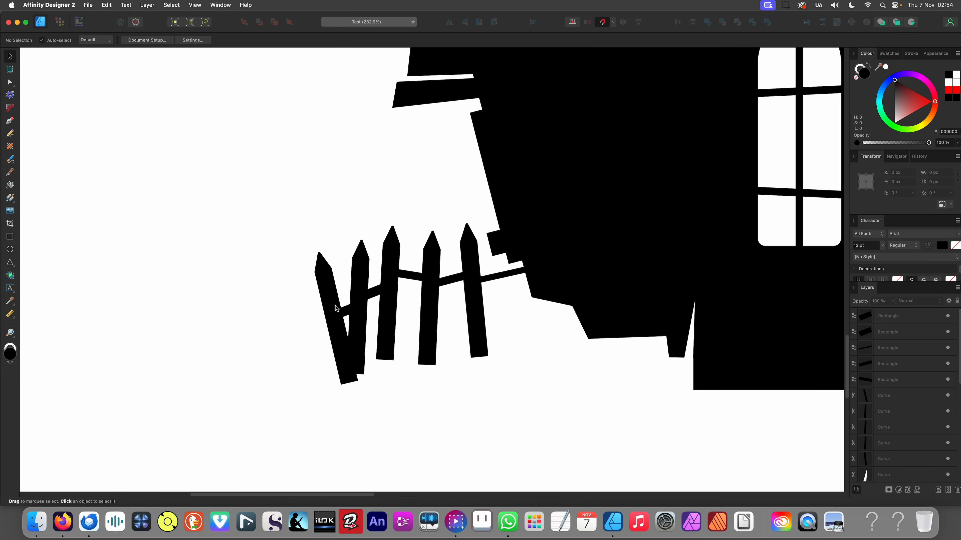
pyautogui.click(336, 310)
pyautogui.scroll(-5, 458, 311)
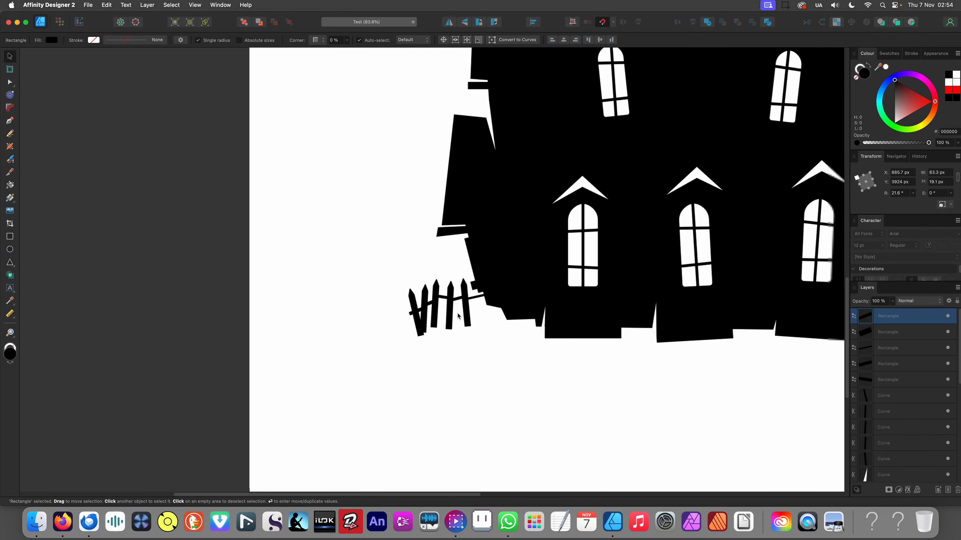
pyautogui.click(480, 318)
# Move all the pickets and rails, except the rail reaching the wall, slightly closer to the house, to X 901.3 px
pyautogui.scroll(5, 487, 310)
pyautogui.moveTo(258, 224); pyautogui.dragTo(402, 363)
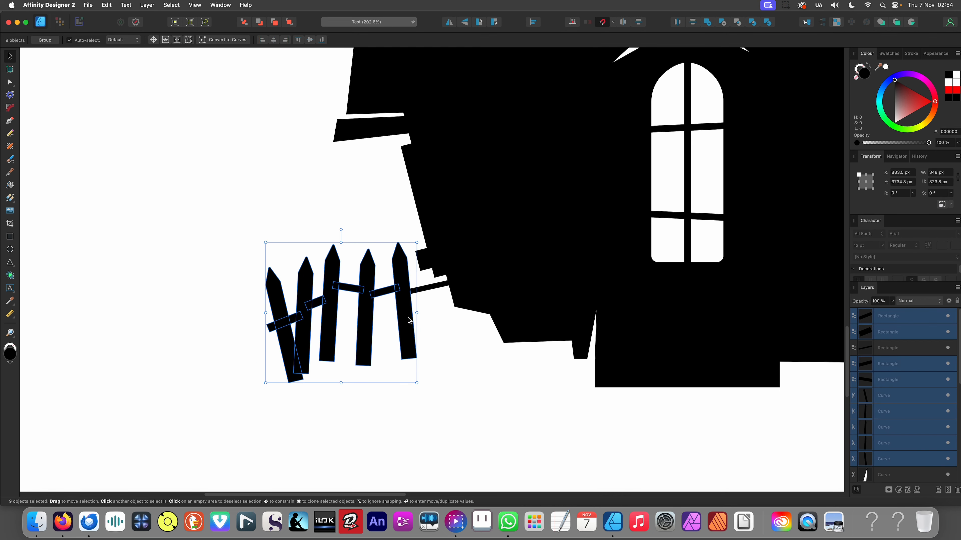
pyautogui.moveTo(412, 322); pyautogui.dragTo(415, 323)
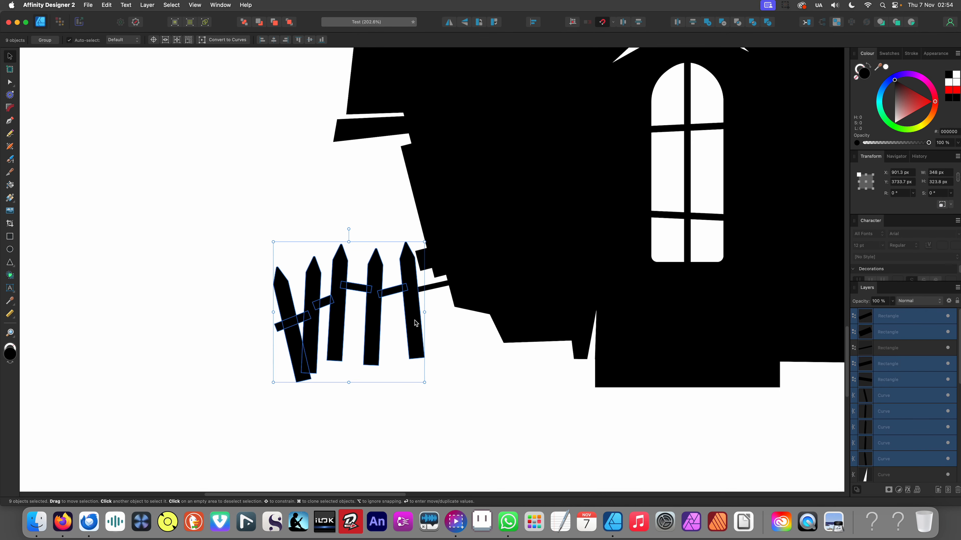
# Thicken the rail that joins the nearest picket to the house wall
pyautogui.click(434, 289)
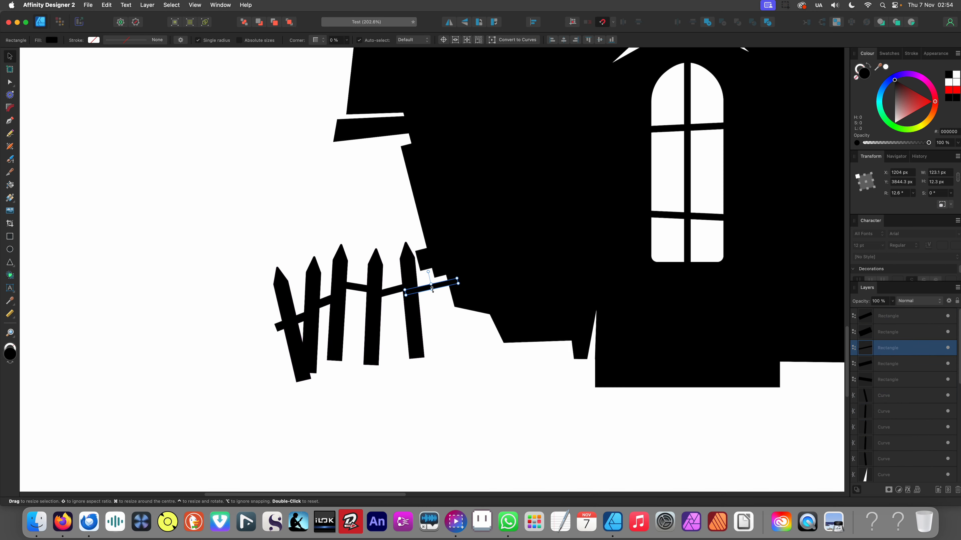
pyautogui.moveTo(432, 290); pyautogui.dragTo(434, 296)
pyautogui.scroll(-9, 470, 343)
pyautogui.click(374, 335)
pyautogui.scroll(-1, 374, 334)
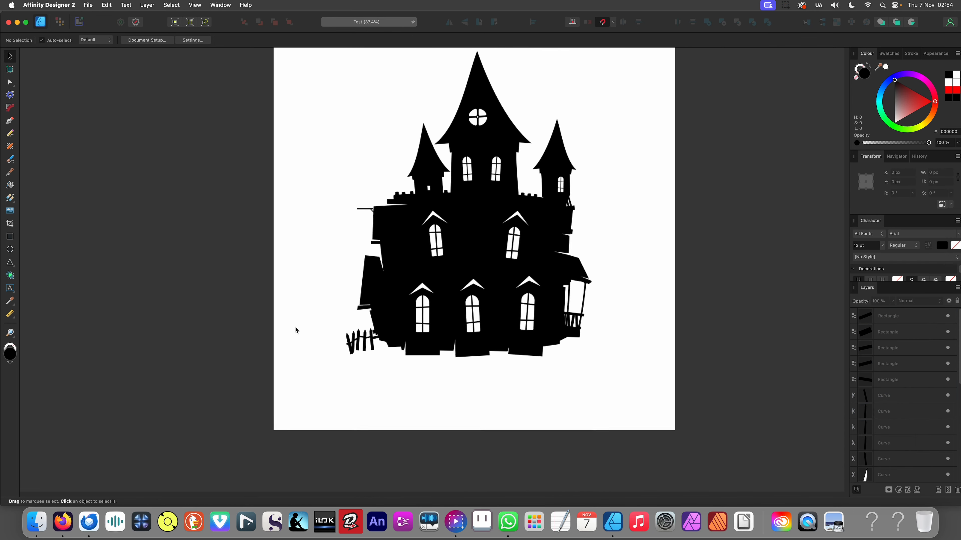
# Duplicate rails into a lower row of four across the fence, tilted unevenly, with the one beside the picket nearest the house at about -6.2°
pyautogui.scroll(13, 336, 359)
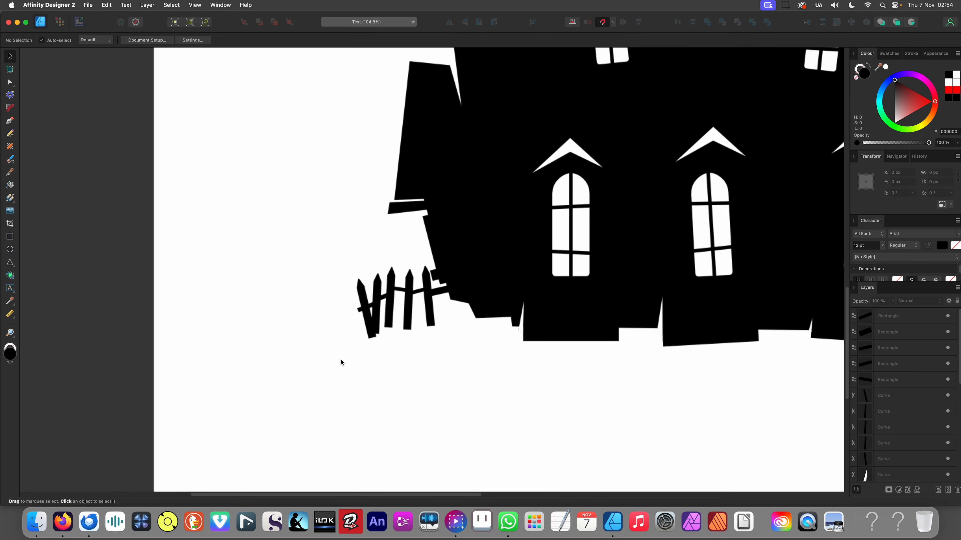
pyautogui.click(377, 253)
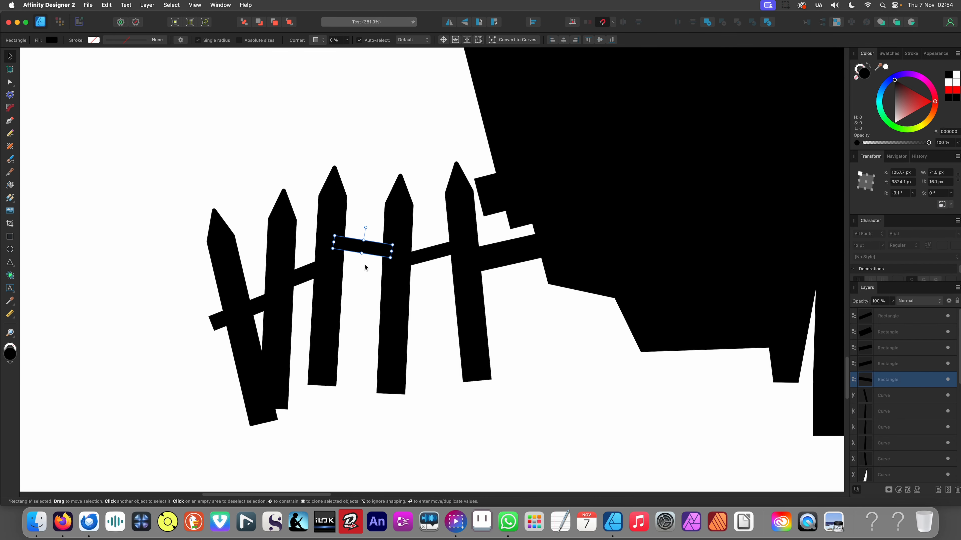
pyautogui.moveTo(366, 252); pyautogui.dragTo(363, 364)
pyautogui.moveTo(387, 372); pyautogui.dragTo(459, 364)
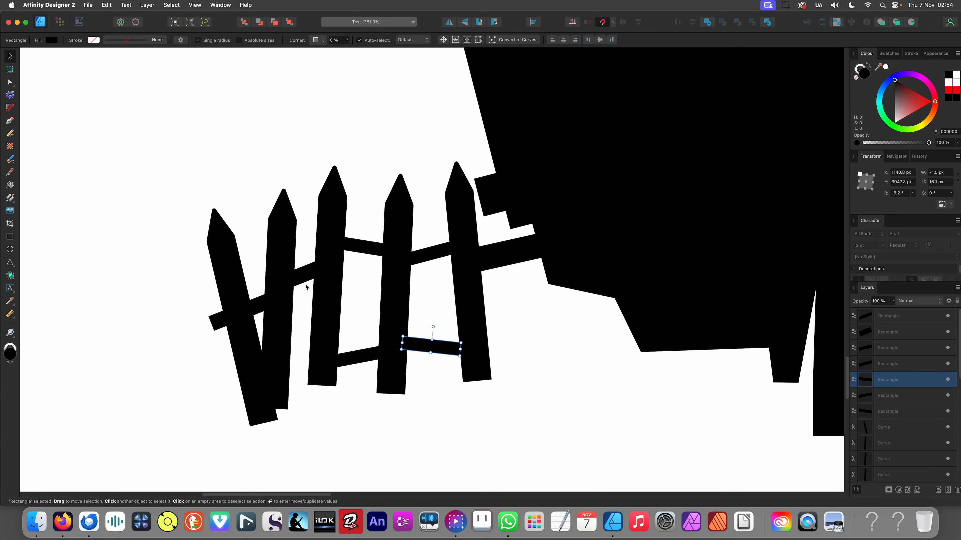
pyautogui.moveTo(306, 288); pyautogui.dragTo(323, 362)
pyautogui.click(257, 310)
pyautogui.moveTo(257, 310); pyautogui.dragTo(244, 380)
pyautogui.scroll(-10, 387, 350)
pyautogui.click(377, 336)
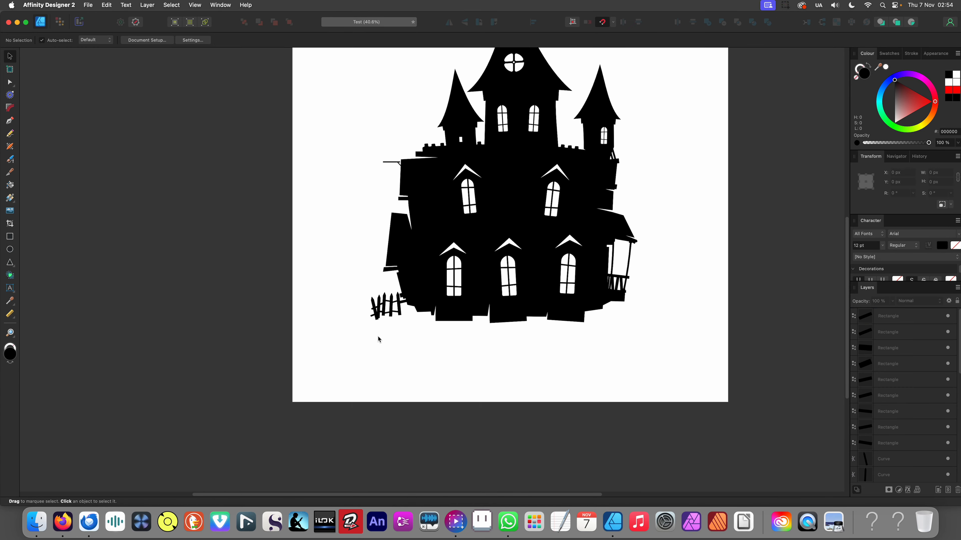
pyautogui.moveTo(377, 336); pyautogui.dragTo(309, 405)
pyautogui.moveTo(425, 405); pyautogui.dragTo(408, 407)
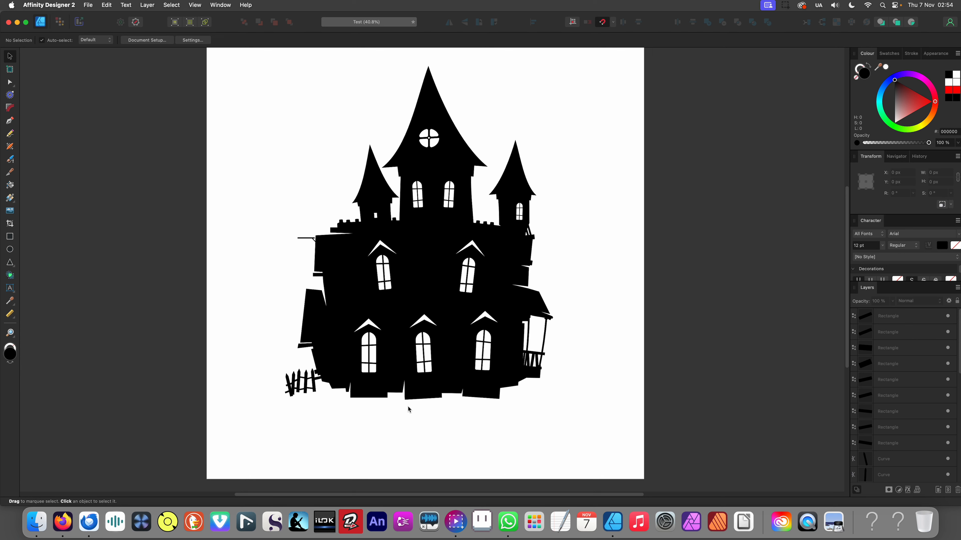
pyautogui.scroll(3, 364, 419)
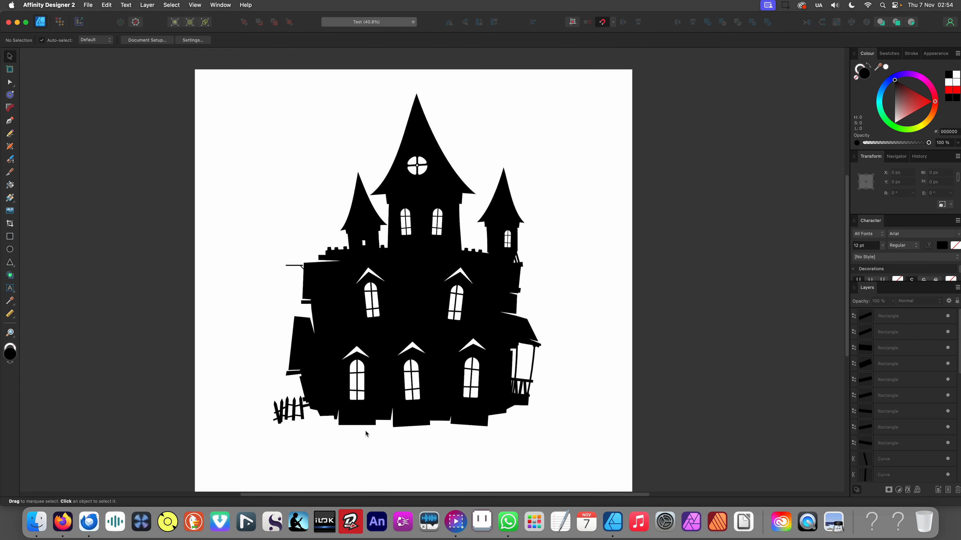
pyautogui.press('m')
pyautogui.press('v')
pyautogui.scroll(4, 464, 227)
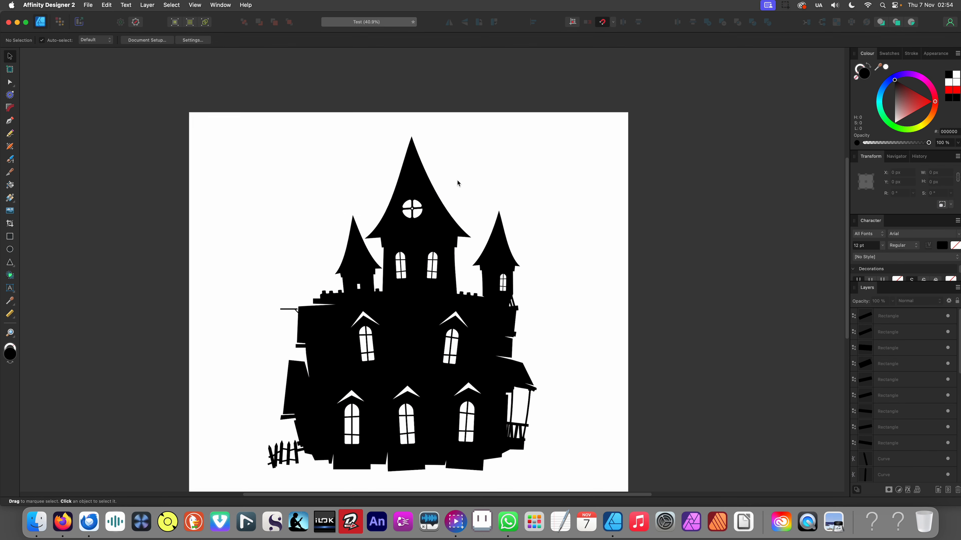
pyautogui.scroll(5, 457, 183)
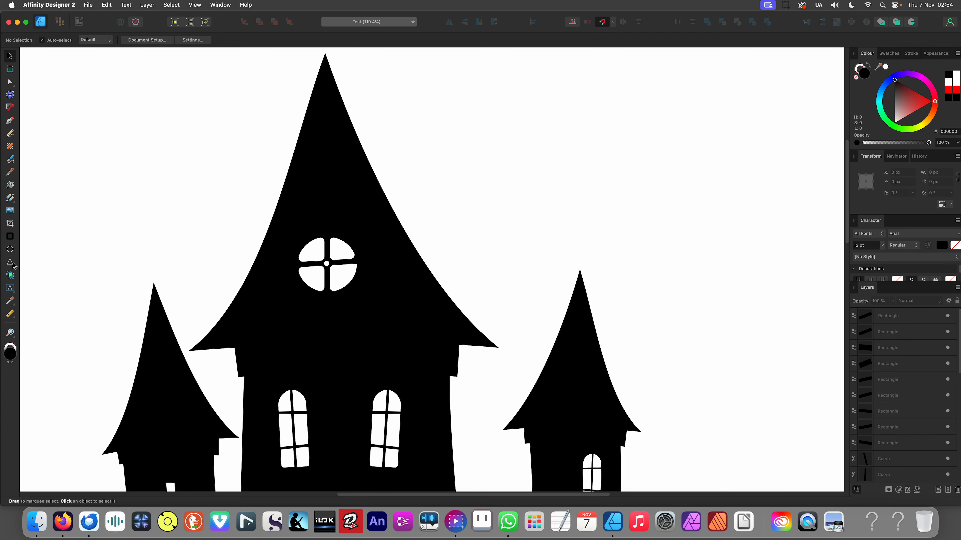
# Build a chimney beside the main roof from a rectangle about 78.4 by 147.5 px, duplicated into staggered segments with one tilted into the roof
pyautogui.click(10, 237)
pyautogui.scroll(3, 470, 170)
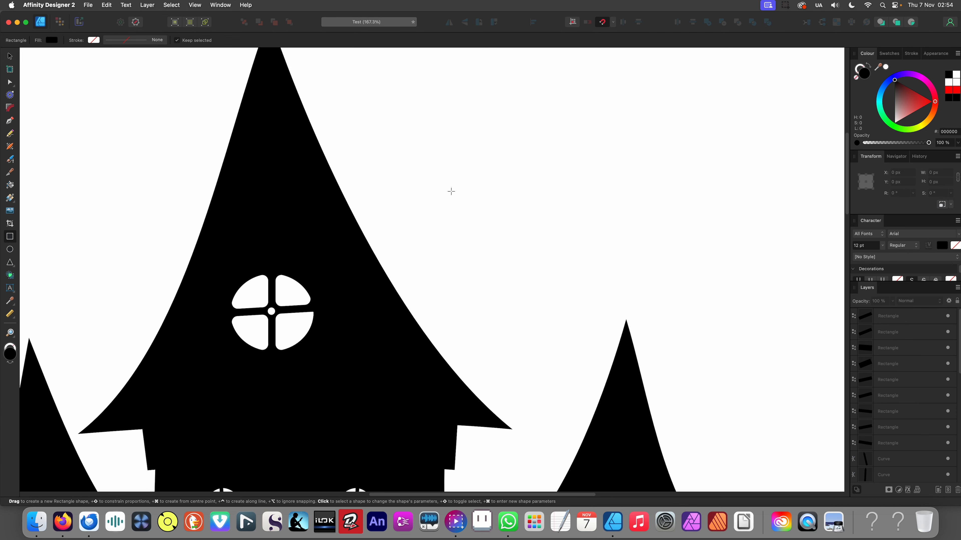
pyautogui.moveTo(439, 165); pyautogui.dragTo(439, 315)
pyautogui.press('v')
pyautogui.scroll(5, 426, 301)
pyautogui.click(465, 271)
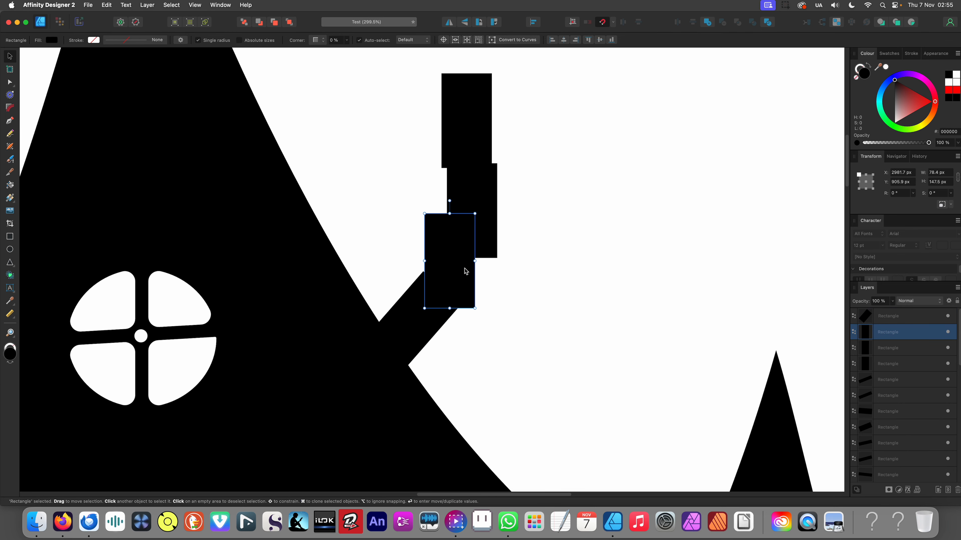
# Move the upright chimney segments closer to the roof so the uneven stack meets the tilted base piece
pyautogui.moveTo(468, 269); pyautogui.dragTo(454, 257)
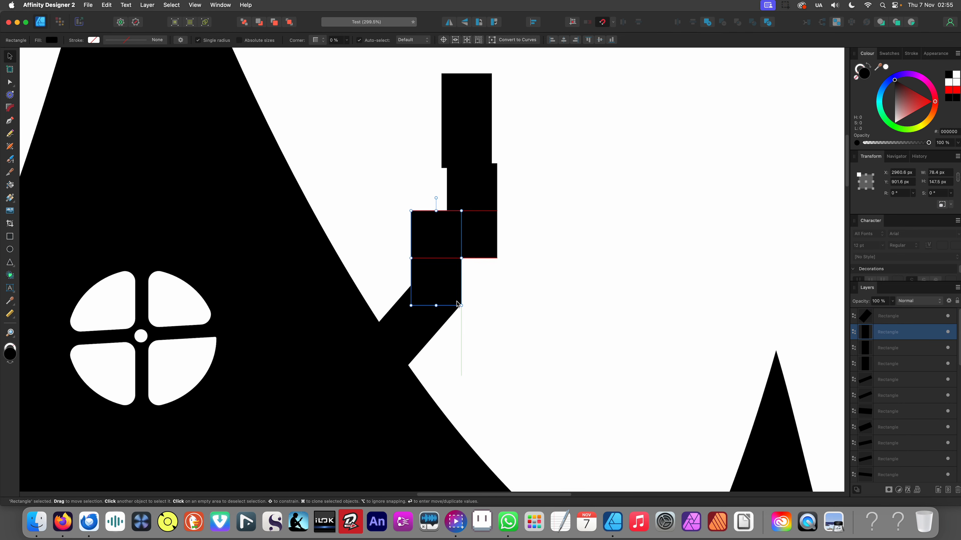
pyautogui.scroll(3, 499, 254)
pyautogui.moveTo(555, 157); pyautogui.dragTo(479, 239)
pyautogui.moveTo(478, 240); pyautogui.dragTo(446, 228)
pyautogui.click(486, 202)
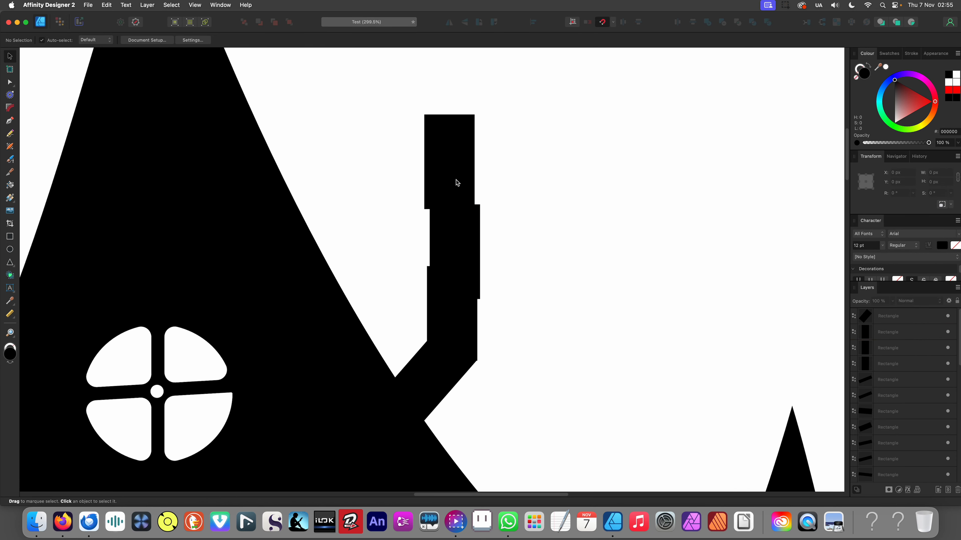
# Draw a triangular chimney cap about 118.9 by 81.6 px and place it just above the stack, leaving a small gap
pyautogui.press('super+0')
pyautogui.scroll(10, 435, 200)
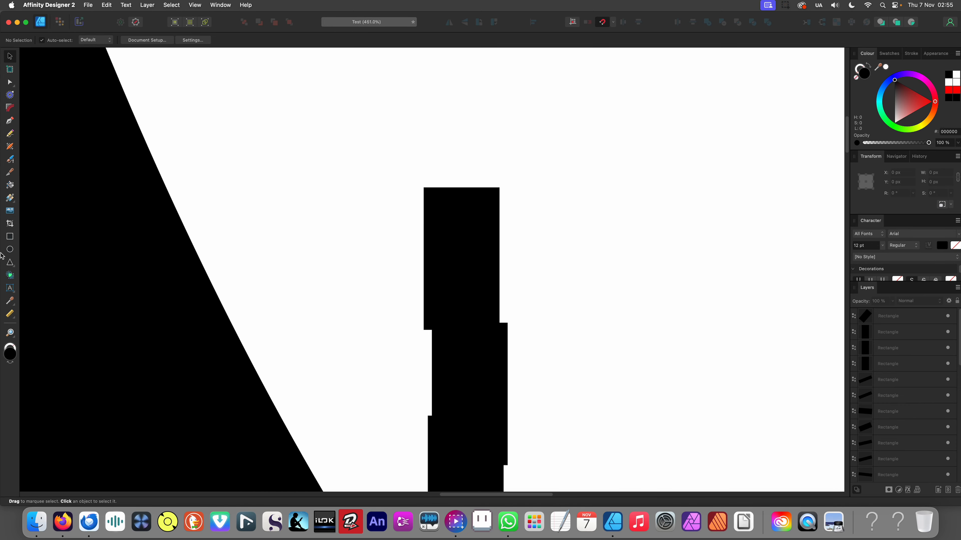
pyautogui.click(10, 263)
pyautogui.moveTo(400, 121); pyautogui.dragTo(521, 182)
pyautogui.scroll(4, 462, 169)
pyautogui.moveTo(463, 176); pyautogui.dragTo(462, 173)
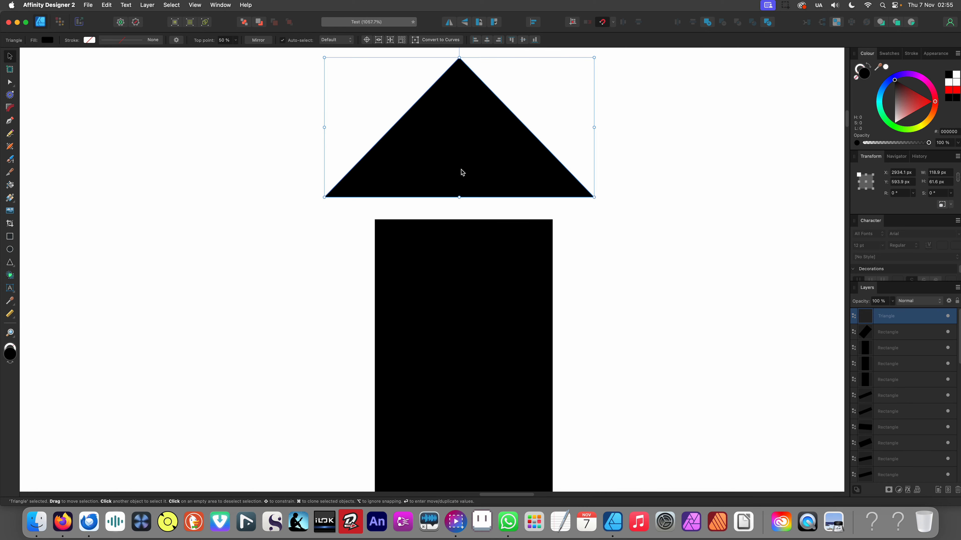
# Add two small posts between the chimney and its cap, a straight one about 8 by 24.2 px and a leaning one
pyautogui.click(10, 236)
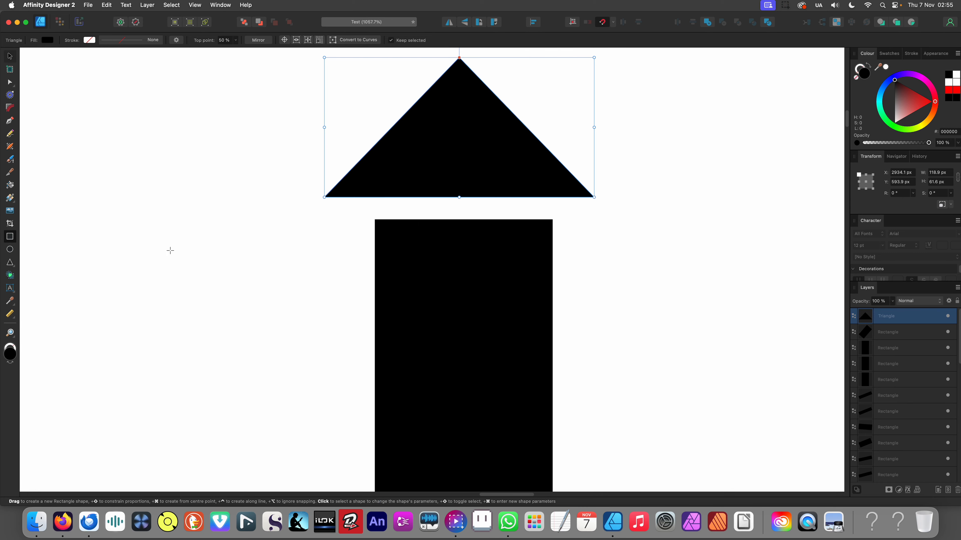
pyautogui.moveTo(389, 176)
pyautogui.mouseDown()
pyautogui.moveTo(392, 225)
pyautogui.moveTo(407, 239)
pyautogui.mouseUp()
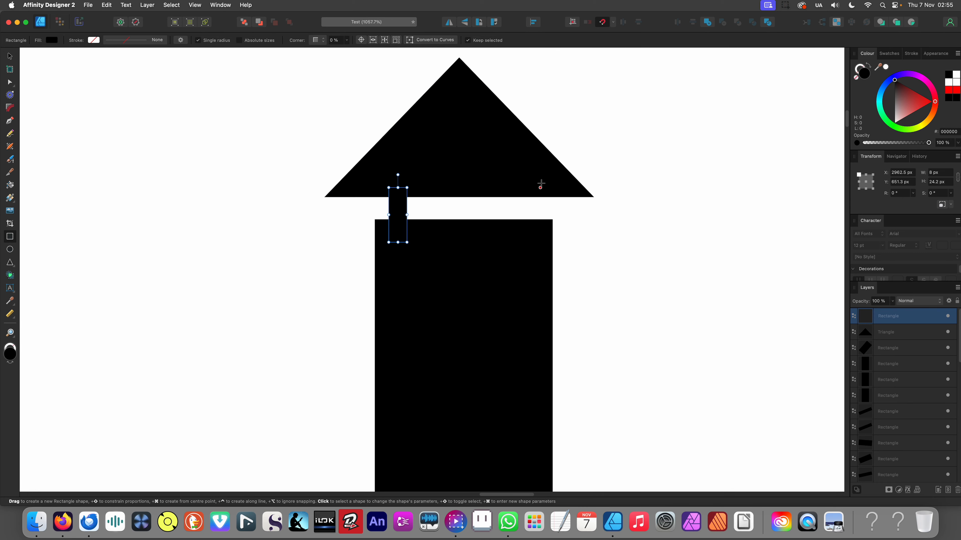
pyautogui.moveTo(500, 175)
pyautogui.mouseDown()
pyautogui.moveTo(507, 227)
pyautogui.moveTo(524, 243)
pyautogui.moveTo(515, 252)
pyautogui.mouseUp()
pyautogui.click(342, 93)
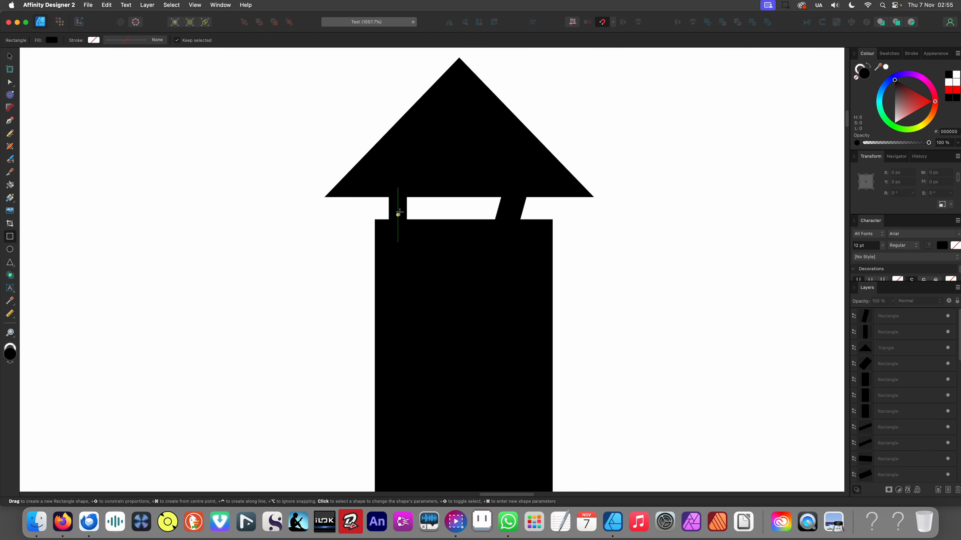
# Convert the chimney cap triangle to curves, bend its left slope inward and pull out a kink near the peak on its right slope
pyautogui.click(455, 144)
pyautogui.scroll(3, 457, 213)
pyautogui.rightClick(458, 212)
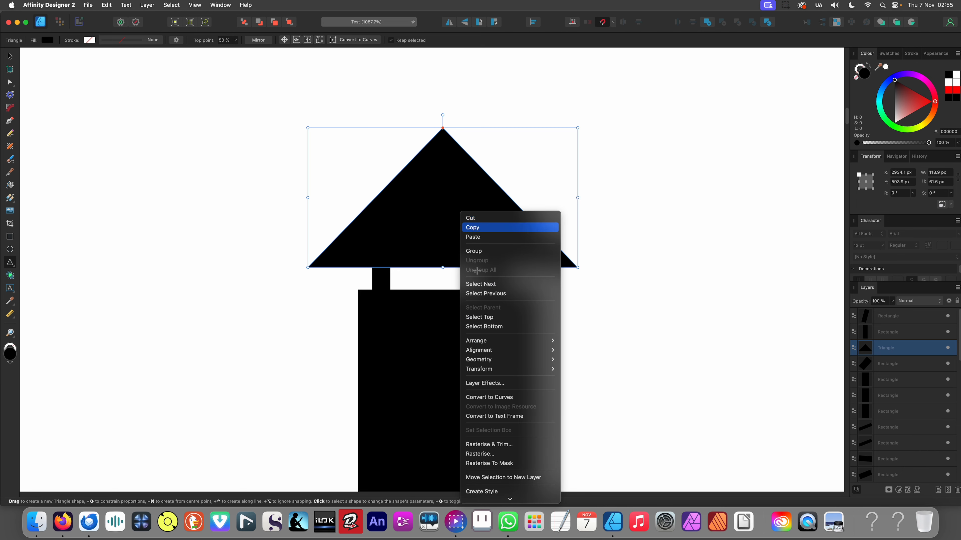
pyautogui.click(489, 397)
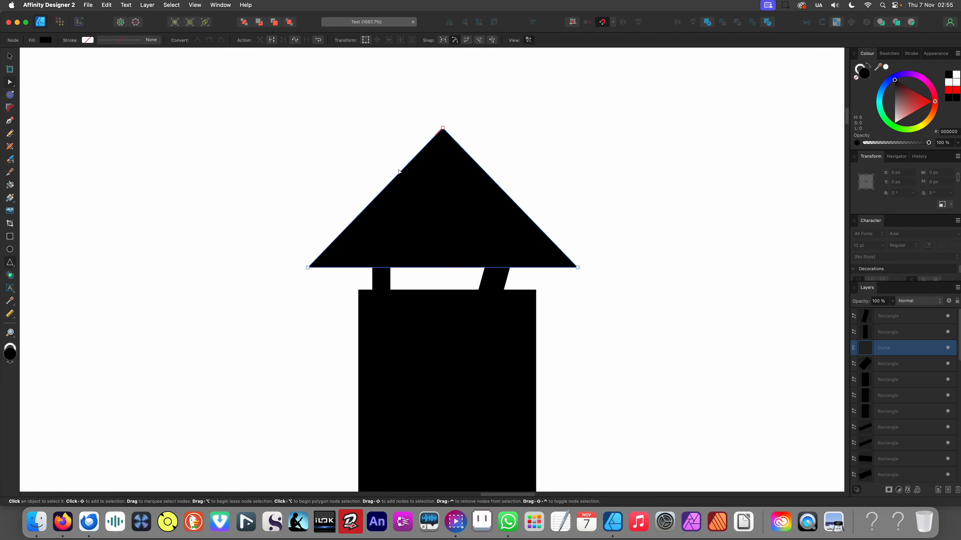
pyautogui.moveTo(399, 171); pyautogui.dragTo(408, 187)
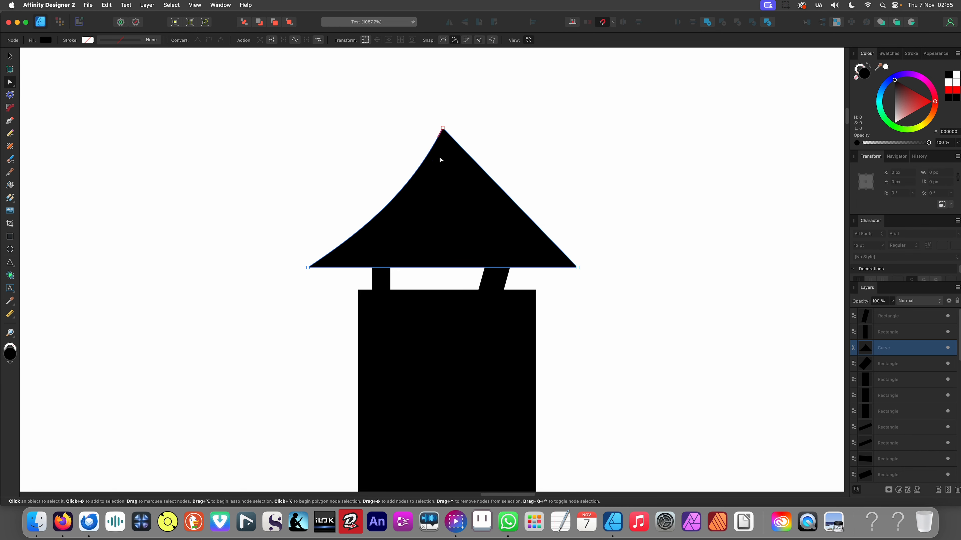
pyautogui.click(473, 158)
pyautogui.moveTo(473, 159); pyautogui.dragTo(502, 153)
pyautogui.scroll(-10, 463, 173)
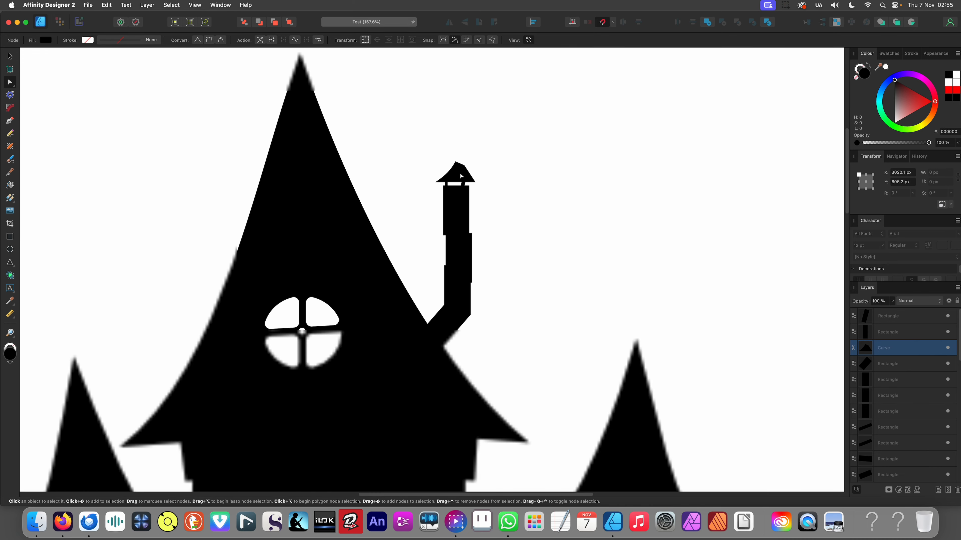
pyautogui.click(510, 222)
# Convert the tilted chimney base to curves and pull its lowest corner down the roof slope to widen the base
pyautogui.scroll(5, 478, 260)
pyautogui.scroll(3, 355, 313)
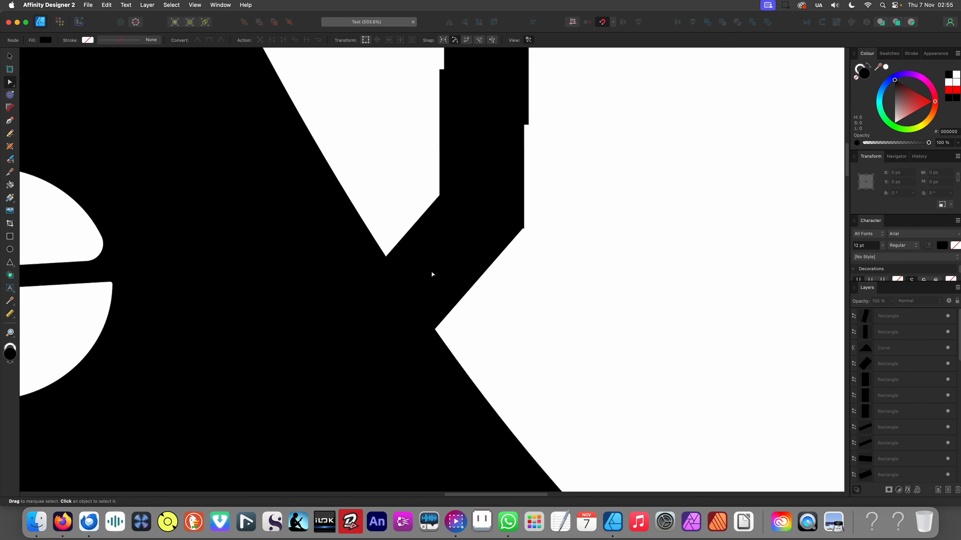
pyautogui.rightClick(432, 264)
pyautogui.click(445, 404)
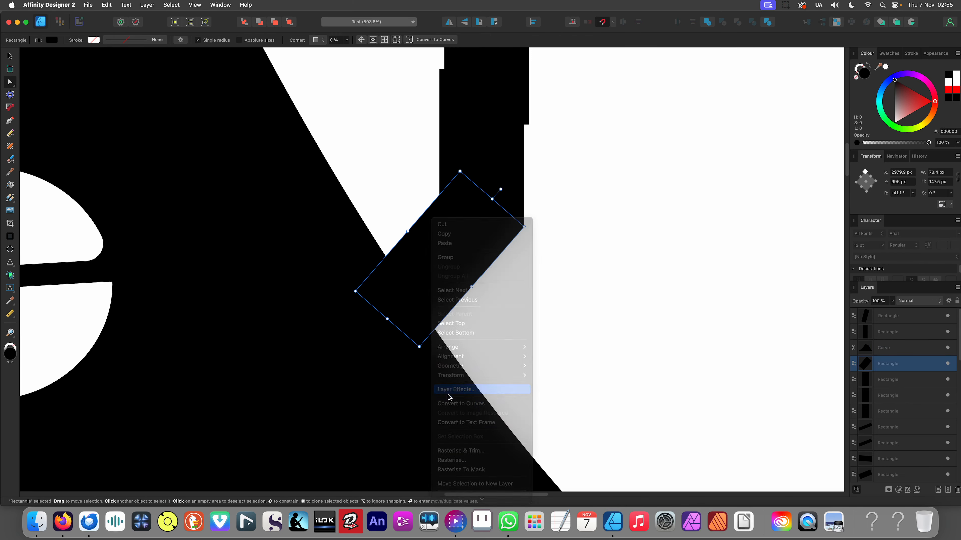
pyautogui.moveTo(419, 347); pyautogui.dragTo(440, 386)
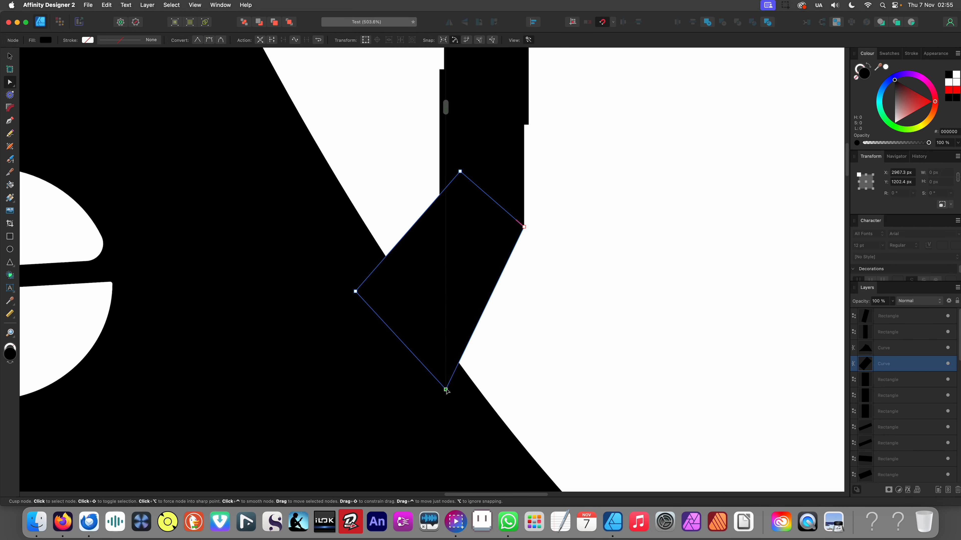
pyautogui.click(546, 225)
pyautogui.scroll(-10, 546, 225)
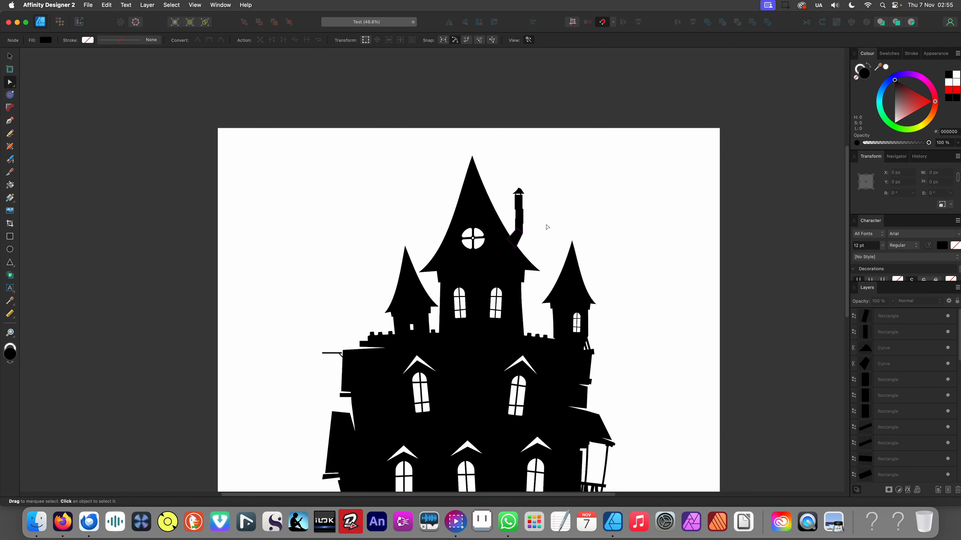
# Draw a small black four-sided patch with the Pen tool at the upper chimney-roof junction and place a copy at the lower junction
pyautogui.scroll(10, 547, 228)
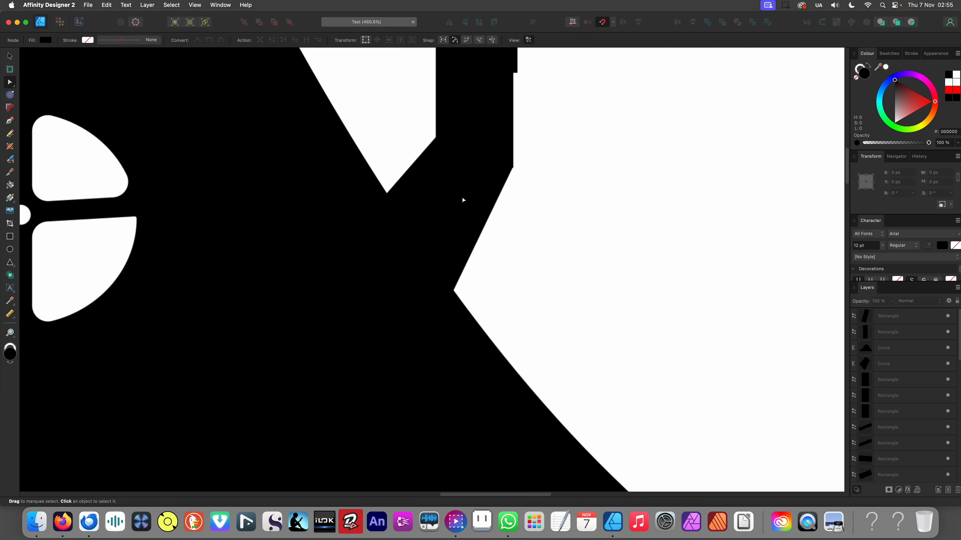
pyautogui.hscroll(-1, 462, 198)
pyautogui.press('p')
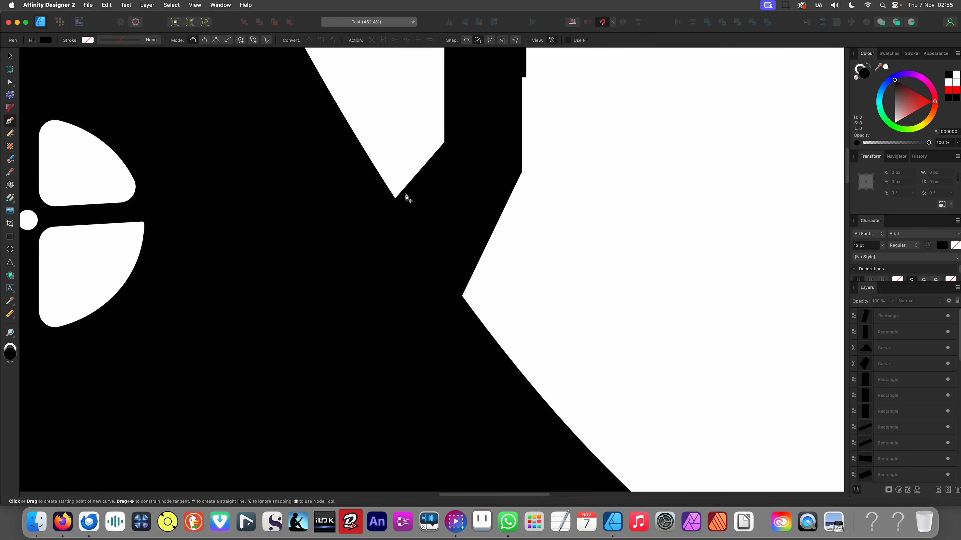
pyautogui.click(389, 174)
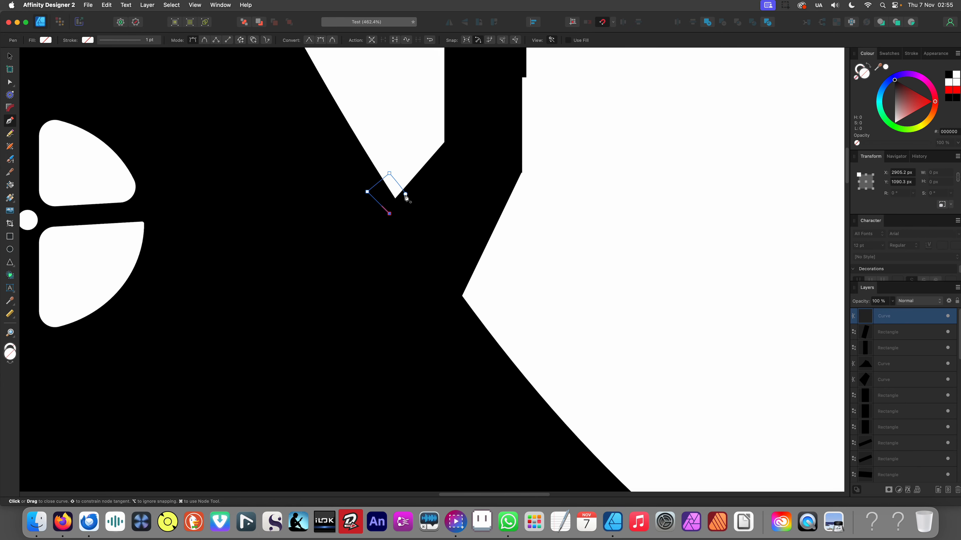
pyautogui.moveTo(405, 196)
pyautogui.mouseDown()
pyautogui.moveTo(418, 199)
pyautogui.moveTo(426, 266)
pyautogui.moveTo(466, 296)
pyautogui.mouseUp()
pyautogui.press('v')
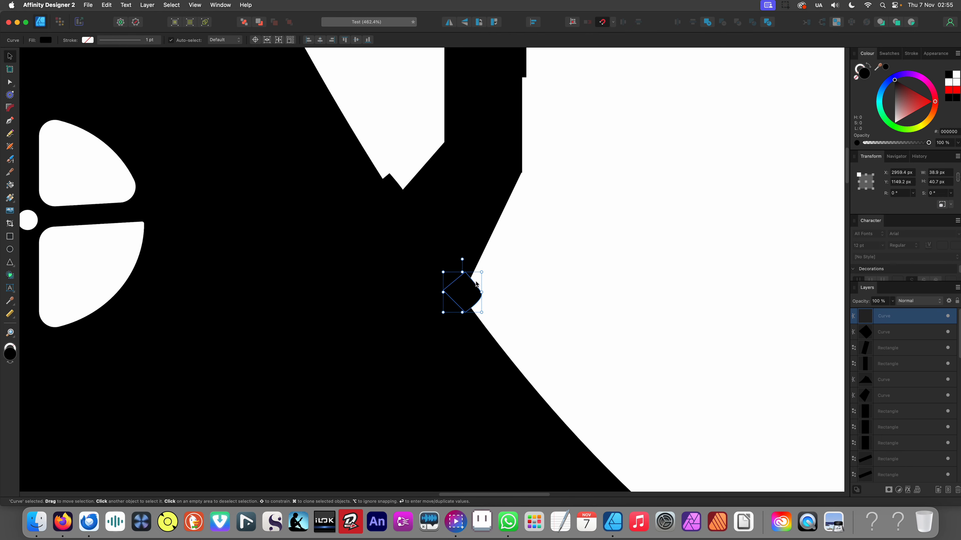
pyautogui.scroll(-10, 475, 279)
pyautogui.click(512, 282)
# Draw a thin wedge with the Pen tool at the left of the chimney's upper joint and fill it with the background white
pyautogui.scroll(10, 511, 281)
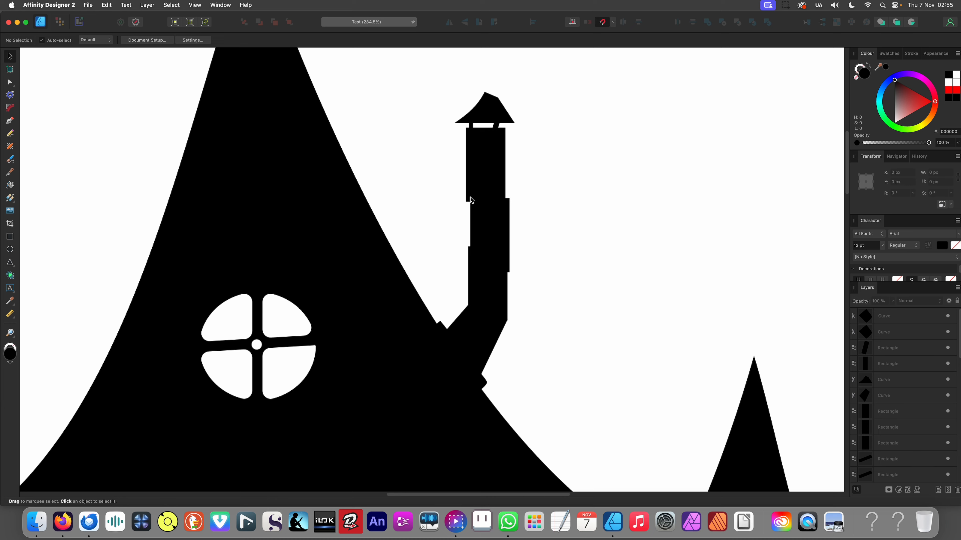
pyautogui.scroll(5, 495, 242)
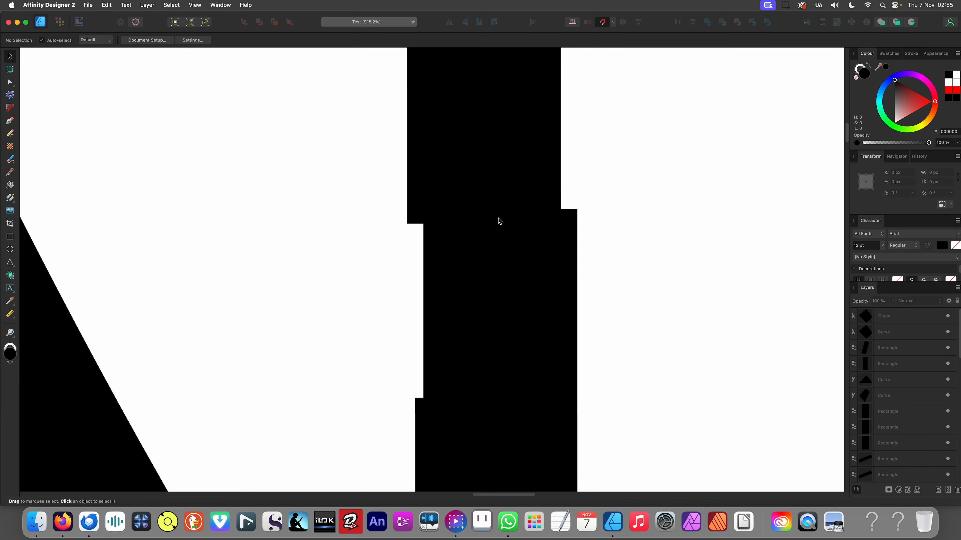
pyautogui.click(15, 264)
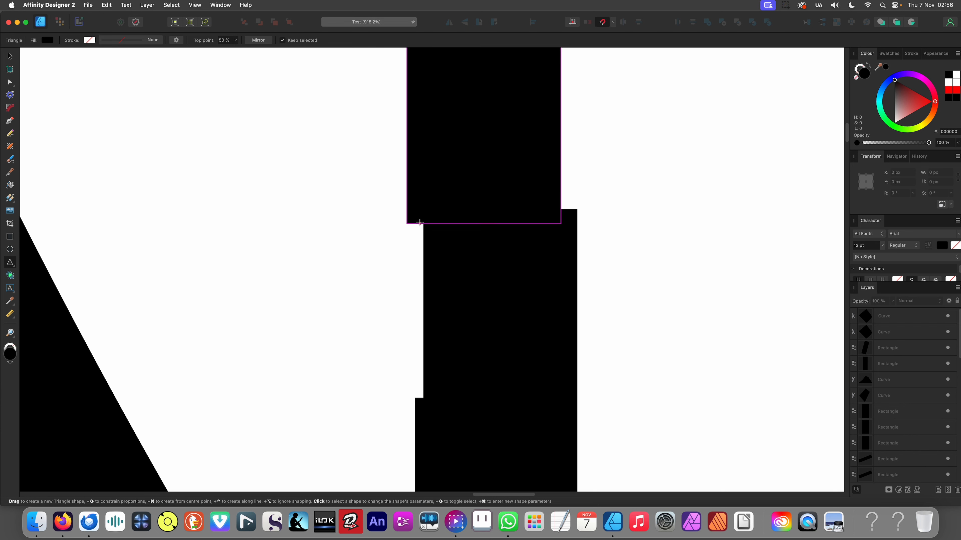
pyautogui.press('p')
pyautogui.moveTo(412, 224); pyautogui.dragTo(489, 218)
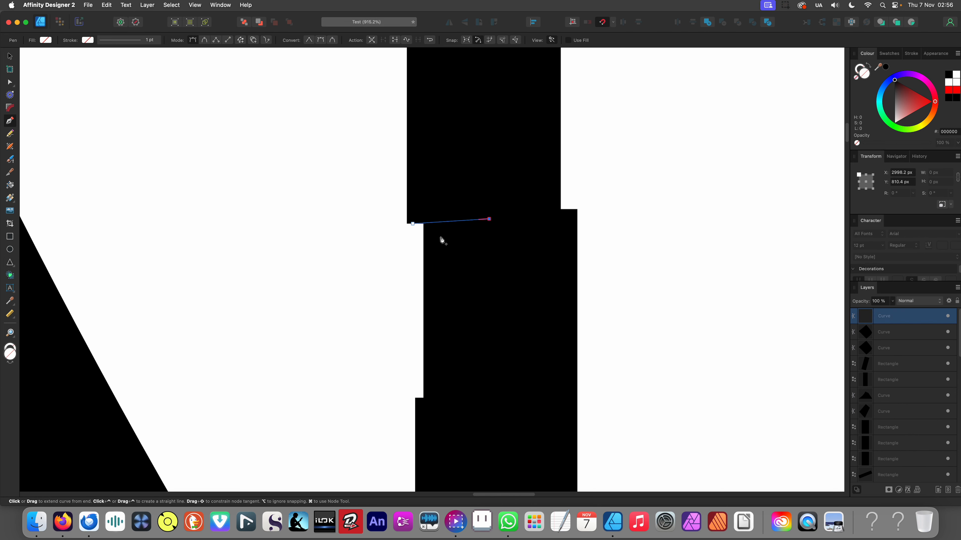
pyautogui.click(413, 228)
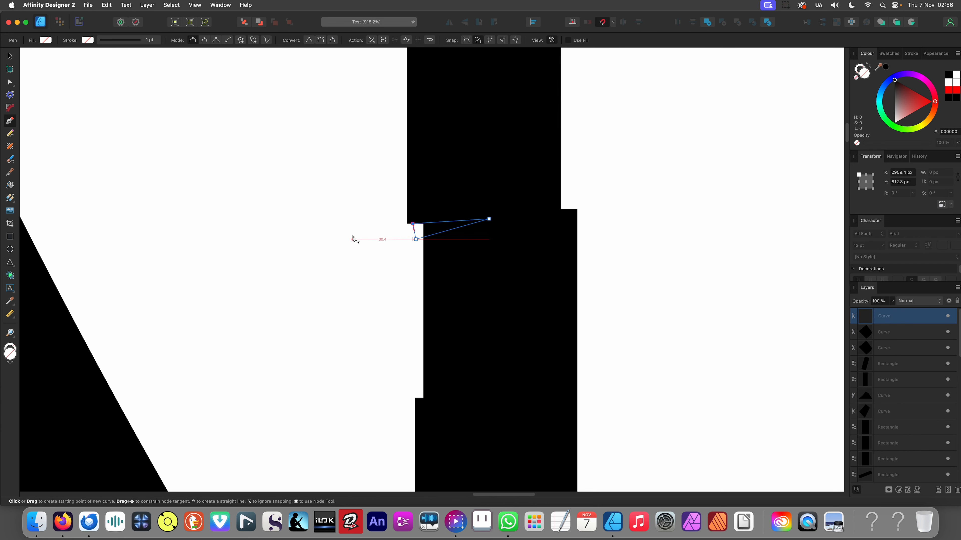
pyautogui.press('i')
pyautogui.click(353, 229)
pyautogui.press('v')
# Duplicate the white wedge and place it, pointing the opposite way, at the right of the chimney's lower joint
pyautogui.moveTo(432, 231); pyautogui.dragTo(470, 430)
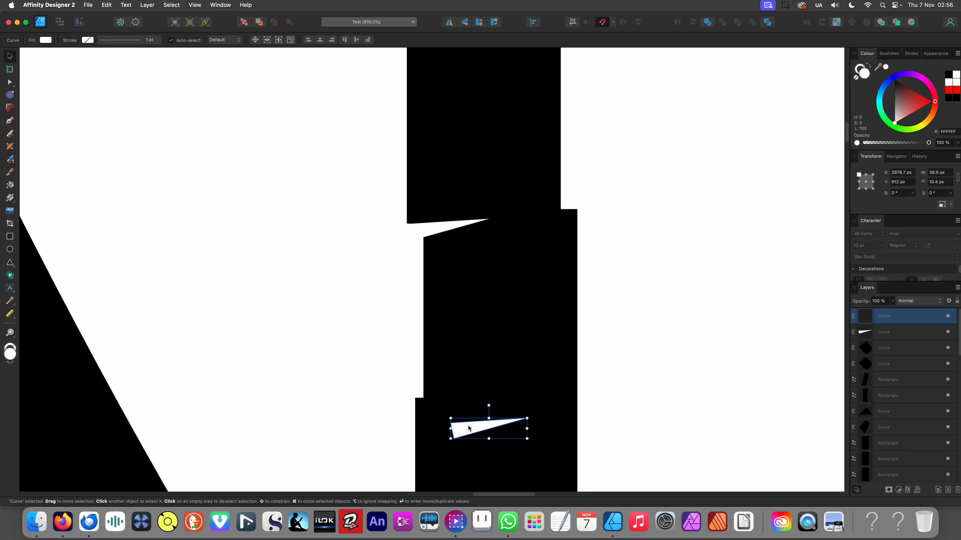
pyautogui.scroll(-5, 400, 185)
pyautogui.hscroll(1, 401, 185)
pyautogui.moveTo(441, 270); pyautogui.dragTo(544, 338)
pyautogui.scroll(-10, 532, 241)
pyautogui.scroll(-3, 562, 236)
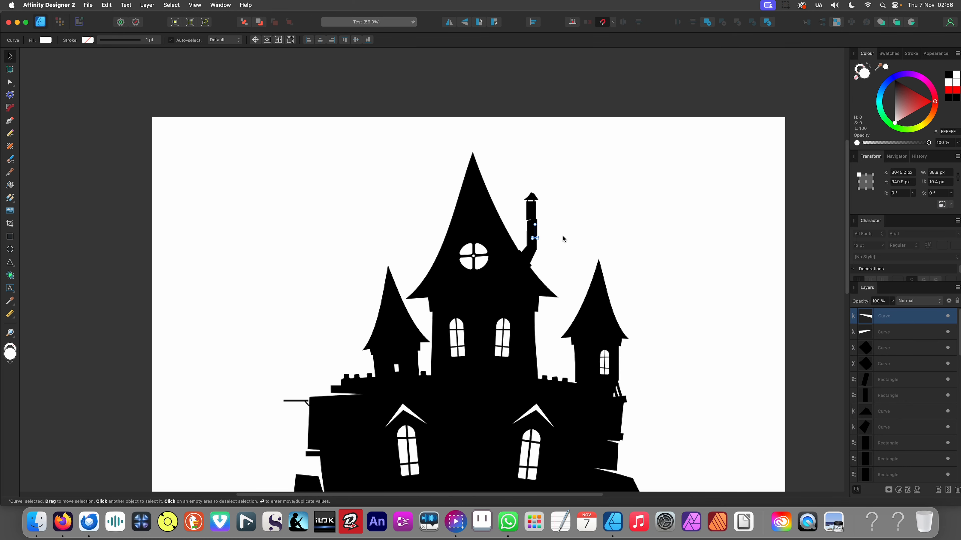
pyautogui.click(563, 237)
# Rotate the top chimney segment together with its white wedge by about 4.4°
pyautogui.scroll(-2, 538, 221)
pyautogui.scroll(10, 527, 223)
pyautogui.click(465, 224)
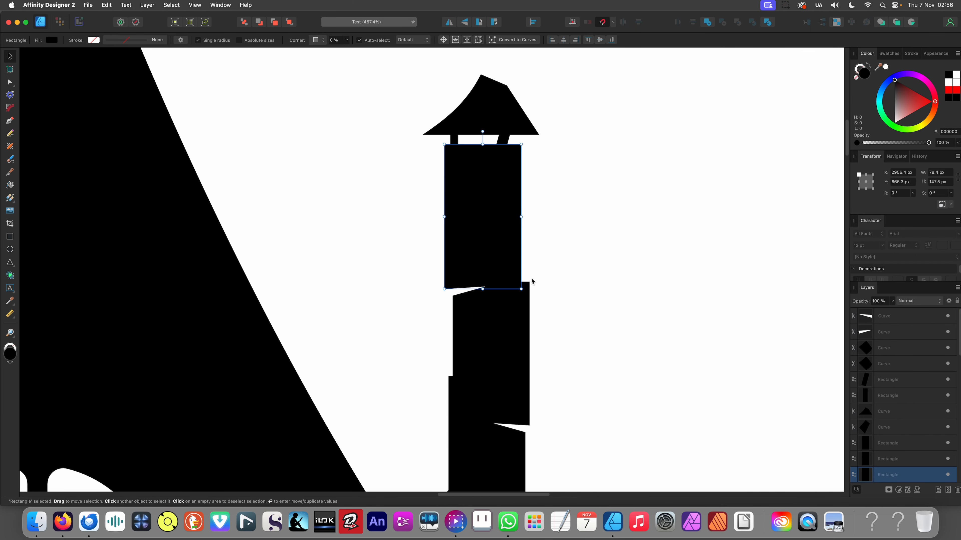
pyautogui.keyDown('shift'); pyautogui.click(460, 296); pyautogui.keyUp('shift')
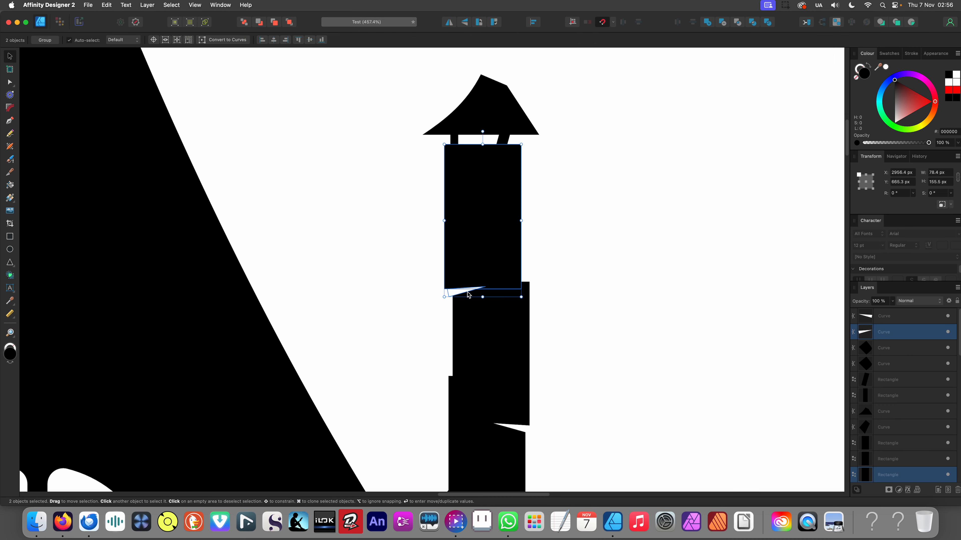
pyautogui.moveTo(525, 299); pyautogui.dragTo(529, 285)
pyautogui.scroll(-10, 544, 255)
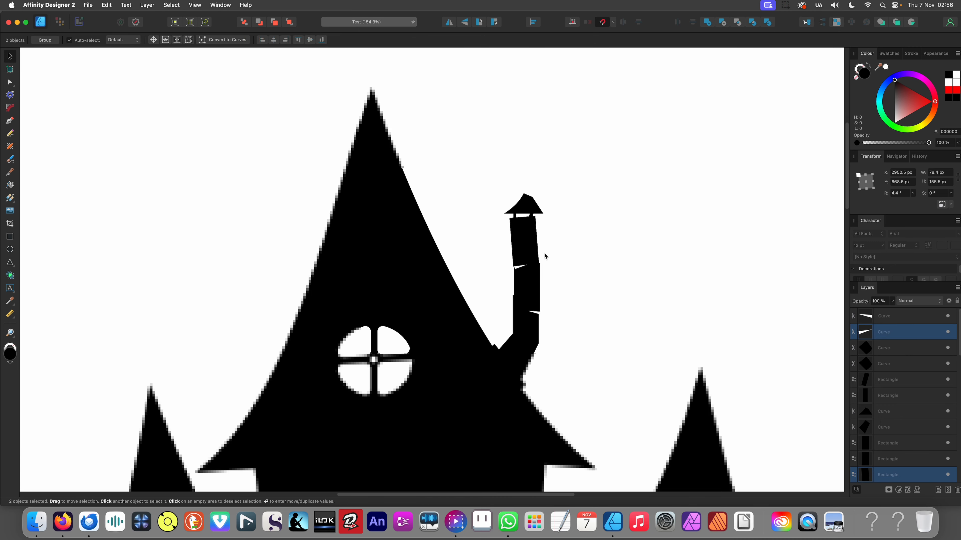
pyautogui.click(591, 269)
# Narrow all three upright chimney segments from their left sides, the top one to about 56.1 px and the lowest to about 49.4 px
pyautogui.scroll(8, 518, 248)
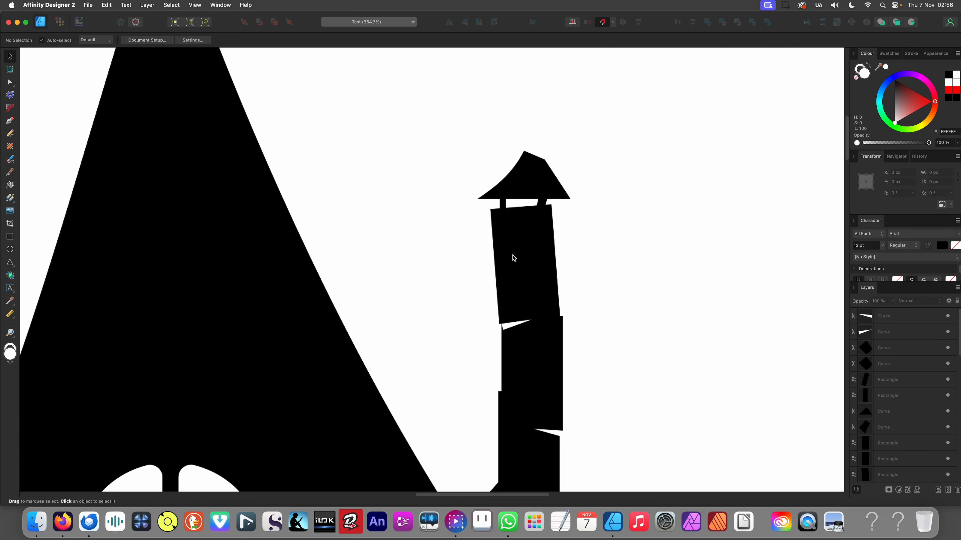
pyautogui.click(496, 261)
pyautogui.moveTo(493, 266); pyautogui.dragTo(508, 267)
pyautogui.click(519, 367)
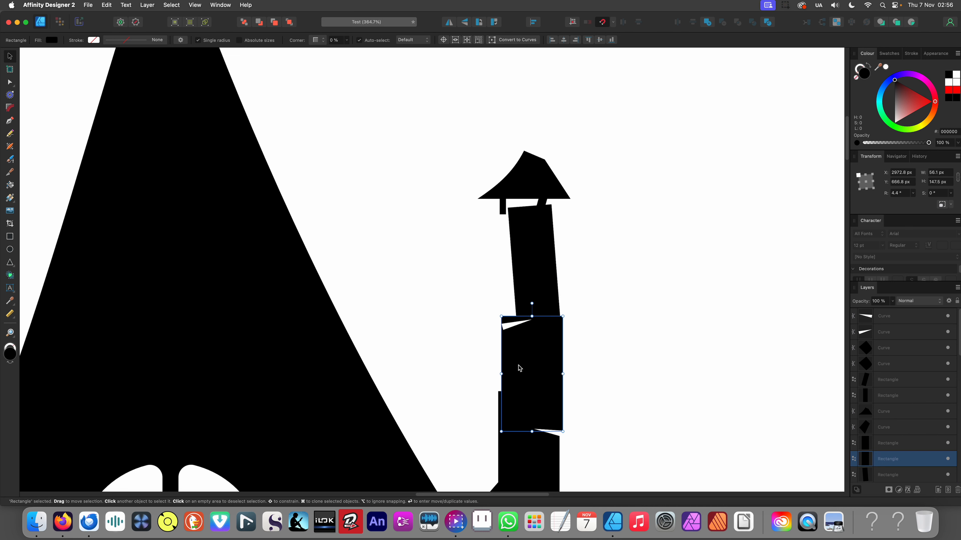
pyautogui.moveTo(501, 374); pyautogui.dragTo(517, 373)
pyautogui.scroll(-5, 519, 343)
pyautogui.click(464, 309)
pyautogui.moveTo(465, 309); pyautogui.dragTo(486, 310)
pyautogui.scroll(-5, 526, 354)
pyautogui.scroll(5, 527, 354)
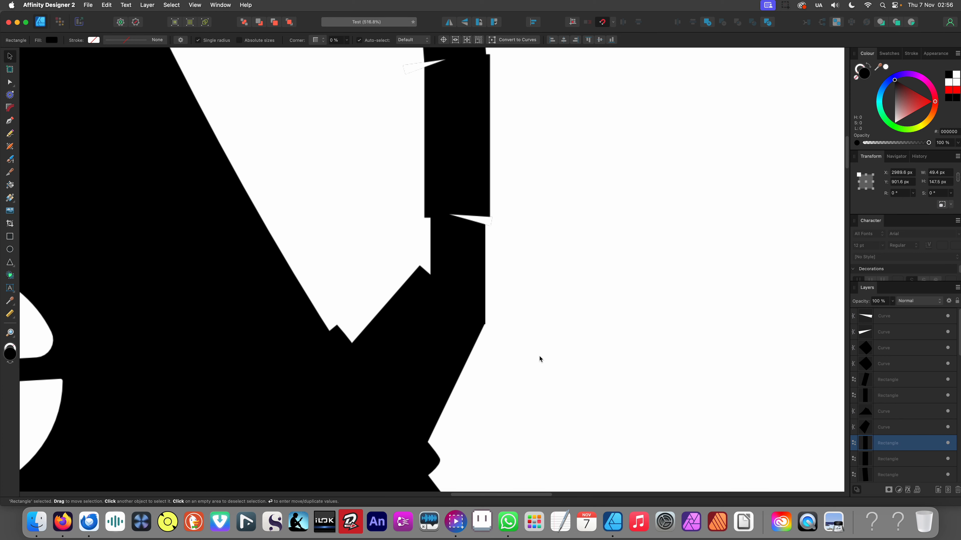
# Move the chimney cap with its two posts over the narrowed stack, to about X 2954.2 px and Y 592.4 px
pyautogui.scroll(-4, 515, 396)
pyautogui.moveTo(452, 157); pyautogui.dragTo(497, 184)
pyautogui.scroll(5, 477, 182)
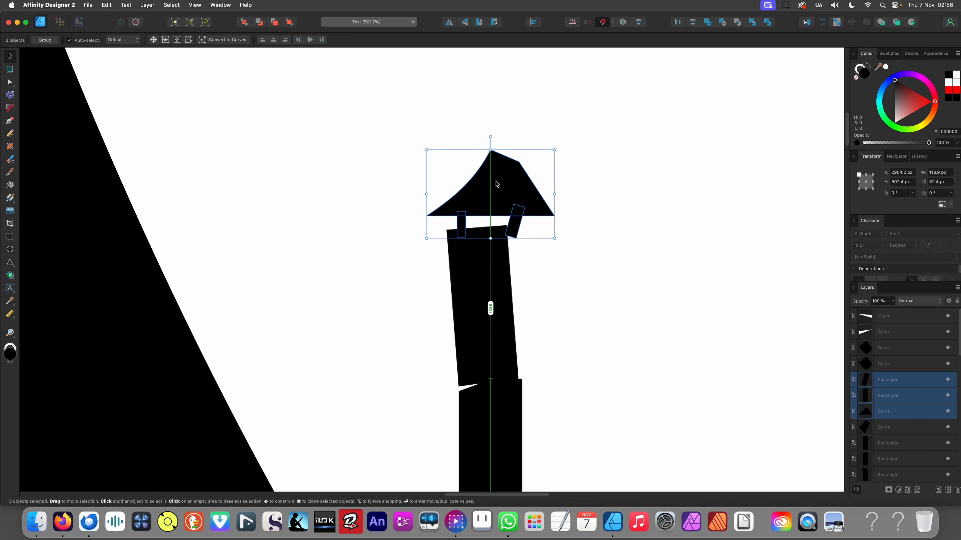
# Move the chimney's right post to about X 3018.1 px, Y 642.2 px and the cap to about X 2940.4 px, Y 596.4 px
pyautogui.click(526, 242)
pyautogui.moveTo(513, 233); pyautogui.dragTo(513, 232)
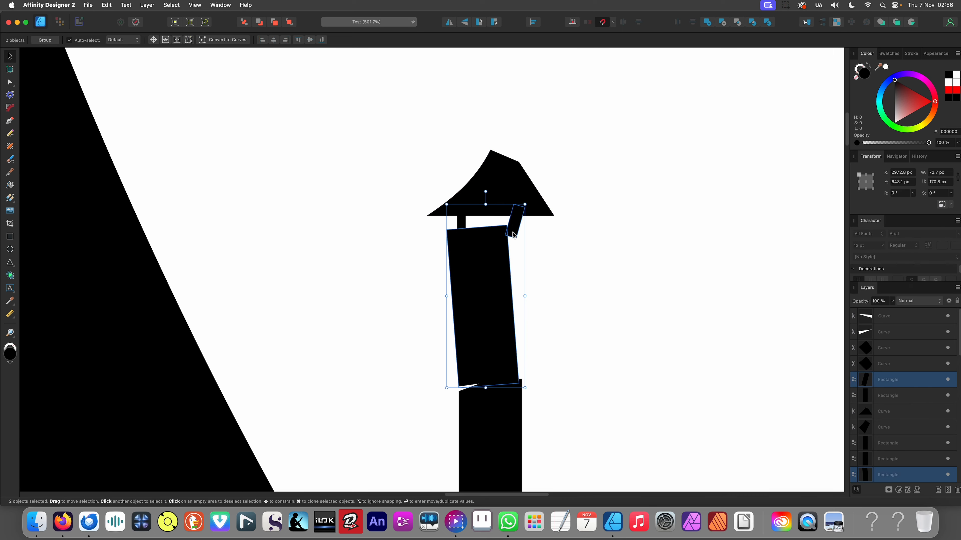
pyautogui.click(512, 233)
pyautogui.scroll(-8, 510, 227)
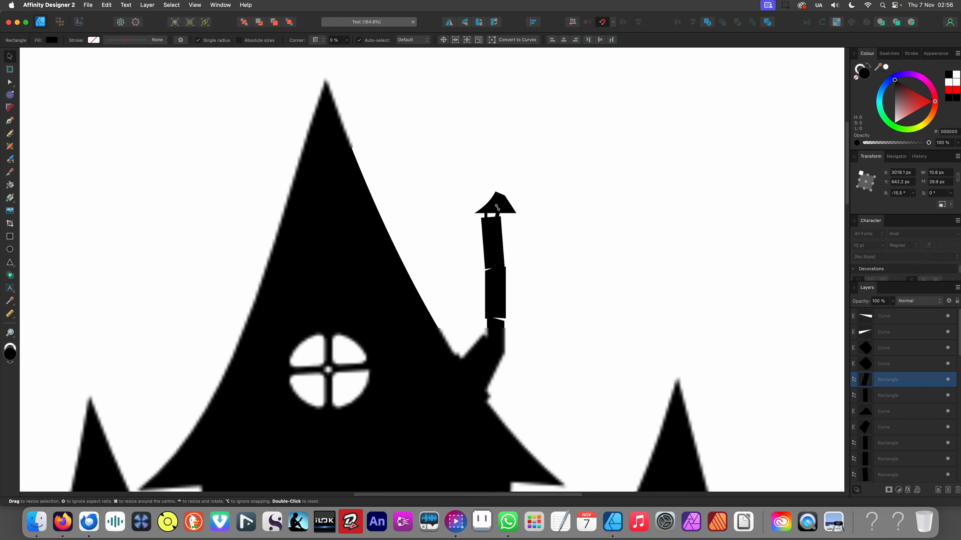
pyautogui.scroll(5, 507, 220)
pyautogui.click(507, 211)
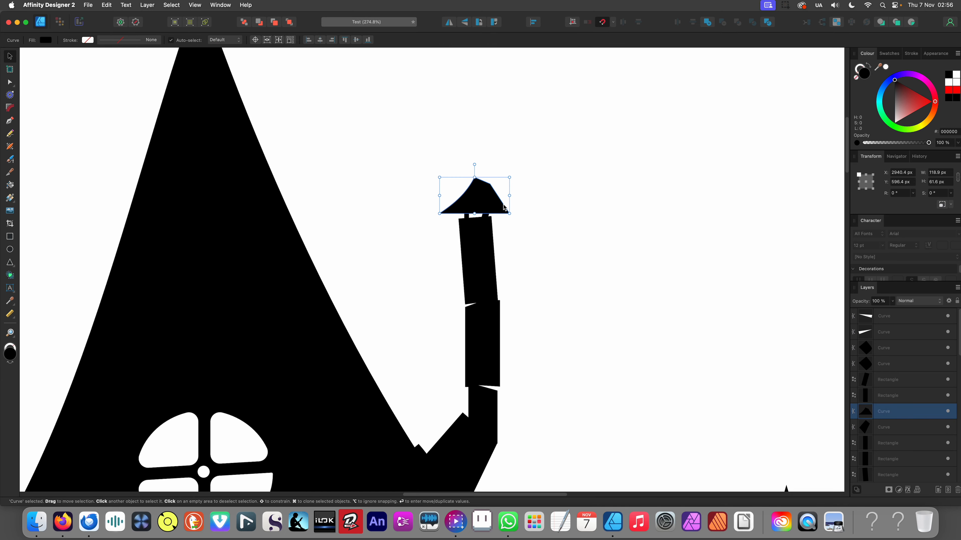
# Move the upright chimney stack with its cap, posts and white wedges to about X 2934.9 px and Y 586.9 px
pyautogui.scroll(-7, 507, 212)
pyautogui.click(519, 268)
pyautogui.scroll(7, 531, 212)
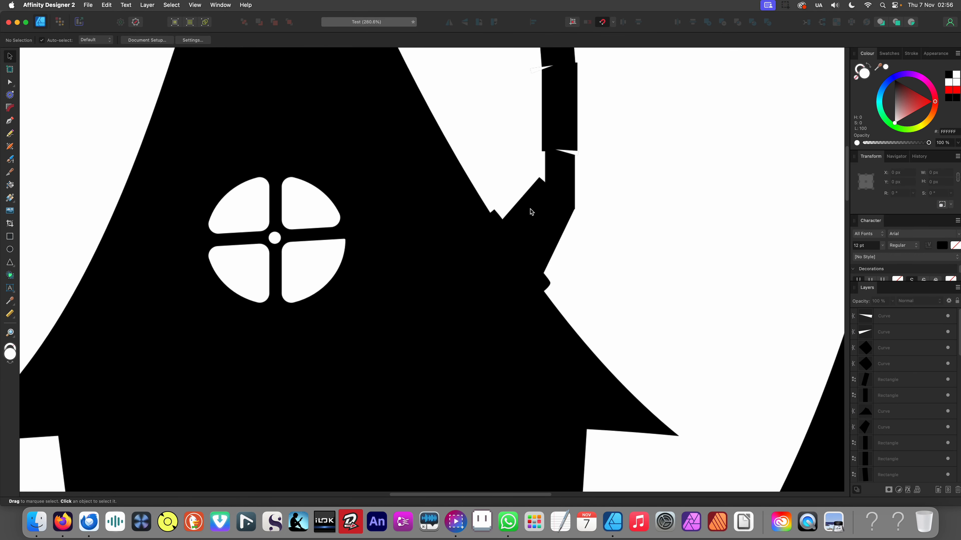
pyautogui.scroll(-2, 532, 212)
pyautogui.click(540, 218)
pyautogui.scroll(-3, 500, 272)
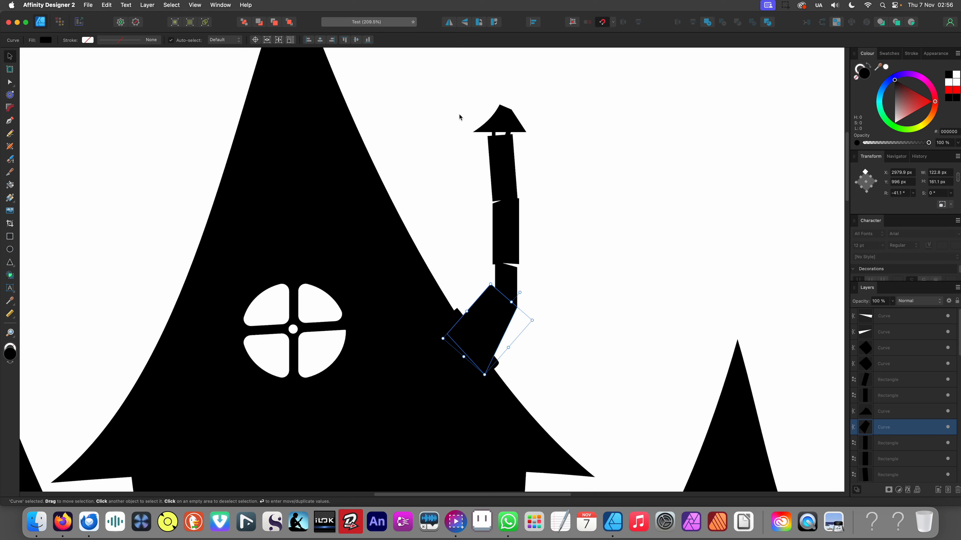
pyautogui.moveTo(459, 87); pyautogui.dragTo(511, 273)
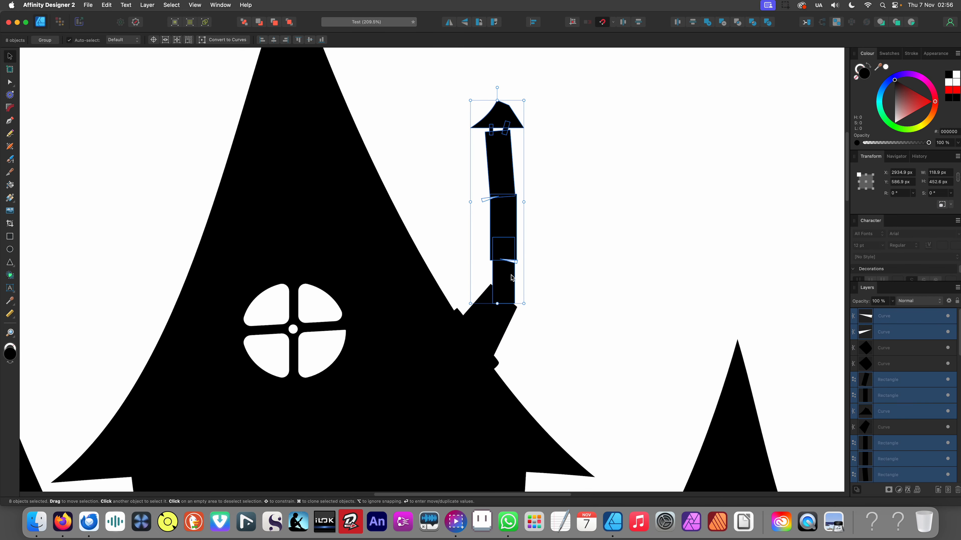
pyautogui.scroll(-8, 532, 208)
pyautogui.click(358, 183)
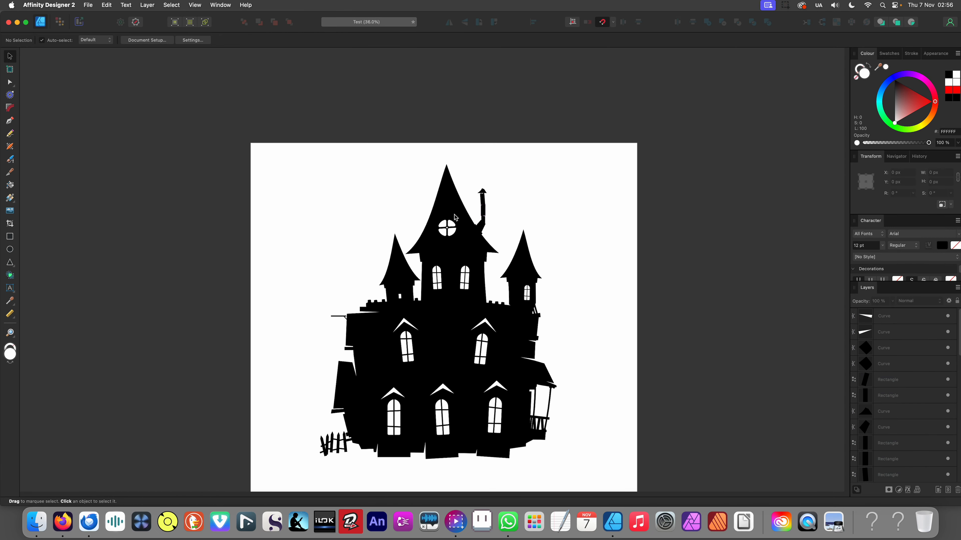
# Duplicate the chimney's lower white wedge, place the copy where the slanted segment meets the roof, and rotate it to about -33.2°
pyautogui.scroll(10, 455, 217)
pyautogui.click(624, 186)
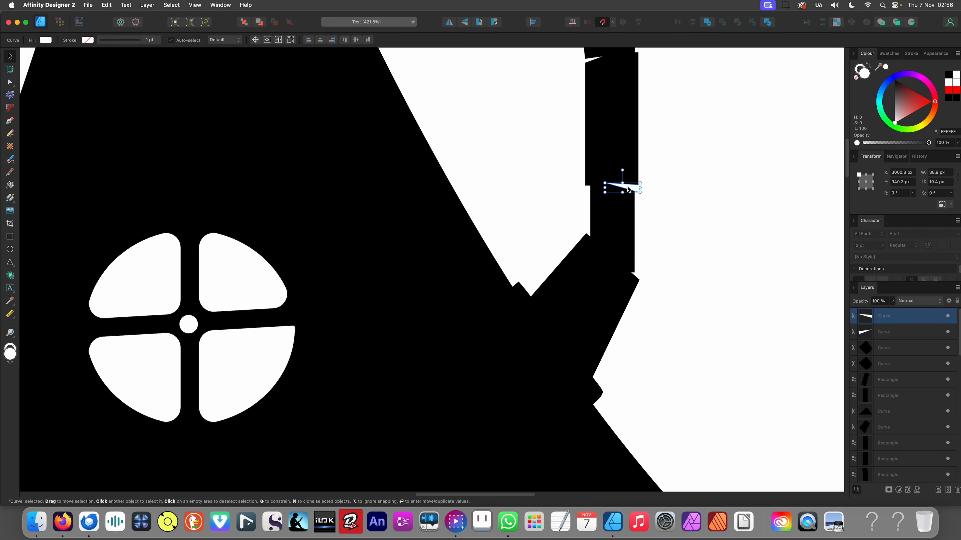
pyautogui.moveTo(603, 363); pyautogui.dragTo(604, 364)
pyautogui.scroll(5, 604, 364)
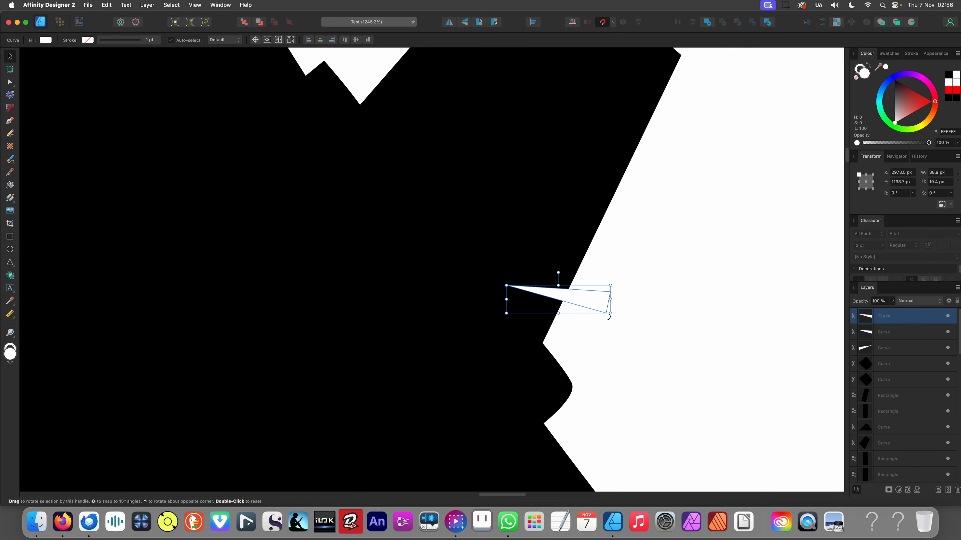
pyautogui.moveTo(609, 317); pyautogui.dragTo(555, 341)
pyautogui.scroll(-10, 496, 243)
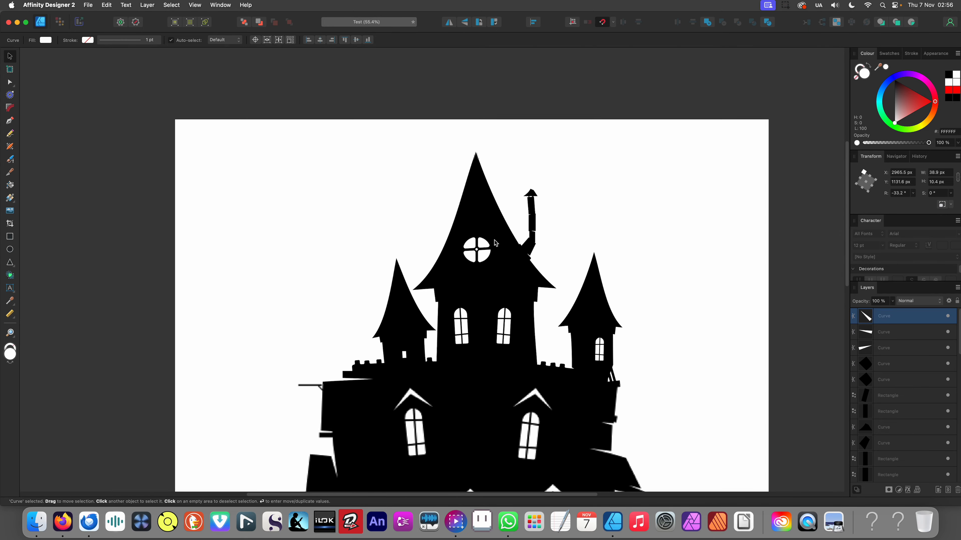
pyautogui.scroll(-8, 378, 216)
pyautogui.click(359, 208)
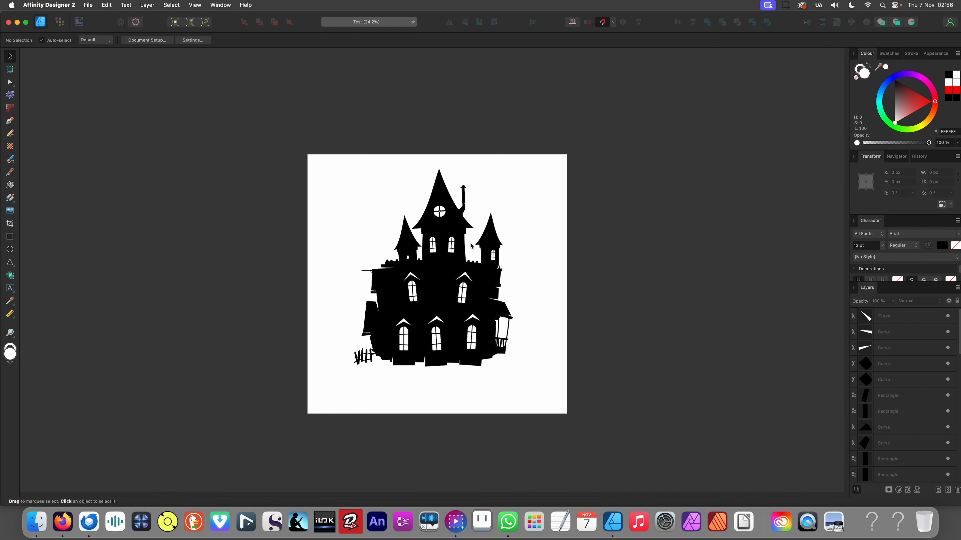
# Draw a long, thin, tapering gap with the Pen tool beneath the main tower's roof, starting at its left eave
pyautogui.scroll(12, 471, 246)
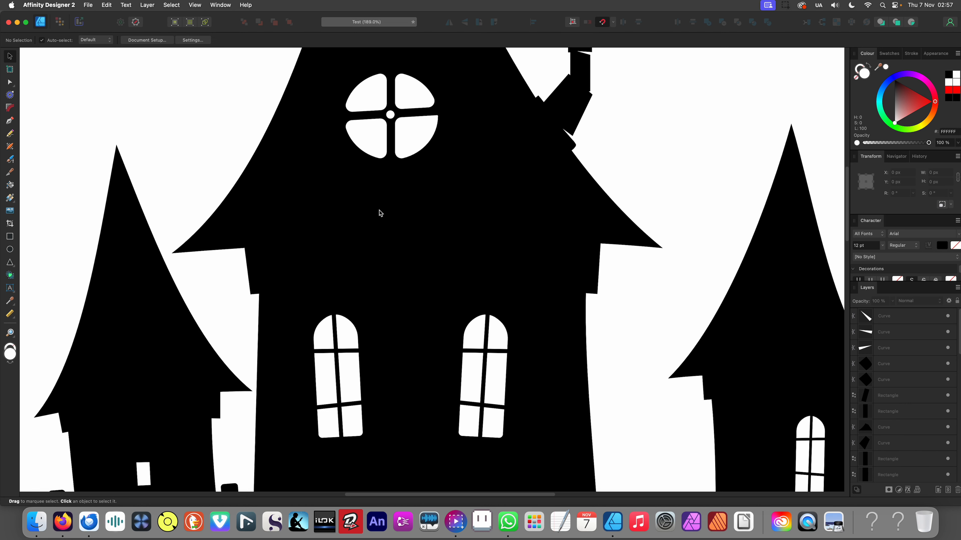
pyautogui.press('p')
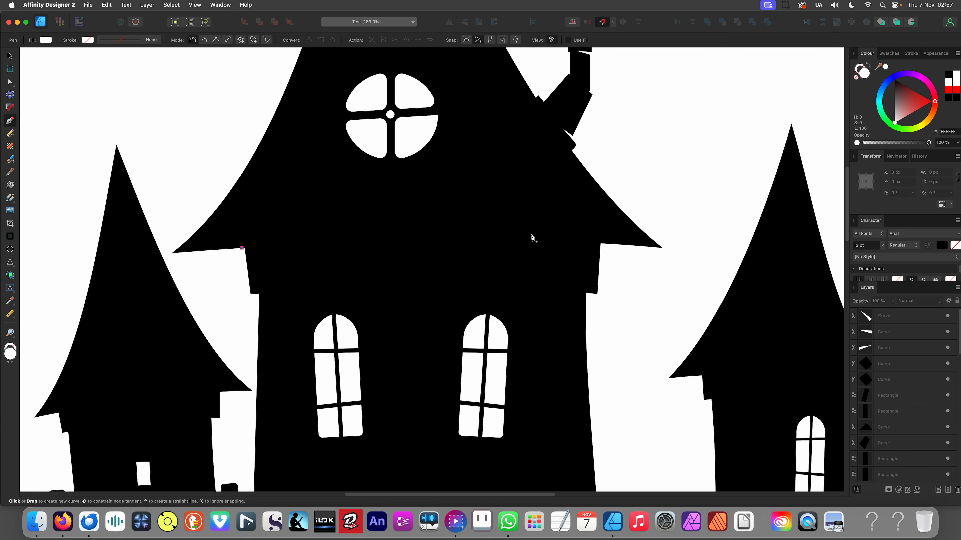
pyautogui.click(403, 235)
pyautogui.click(485, 238)
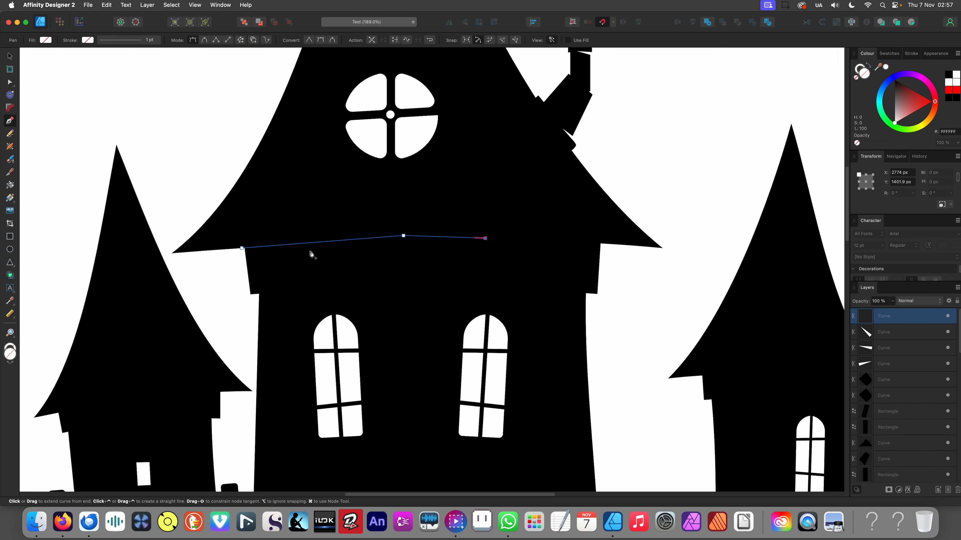
pyautogui.click(299, 250)
pyautogui.click(241, 261)
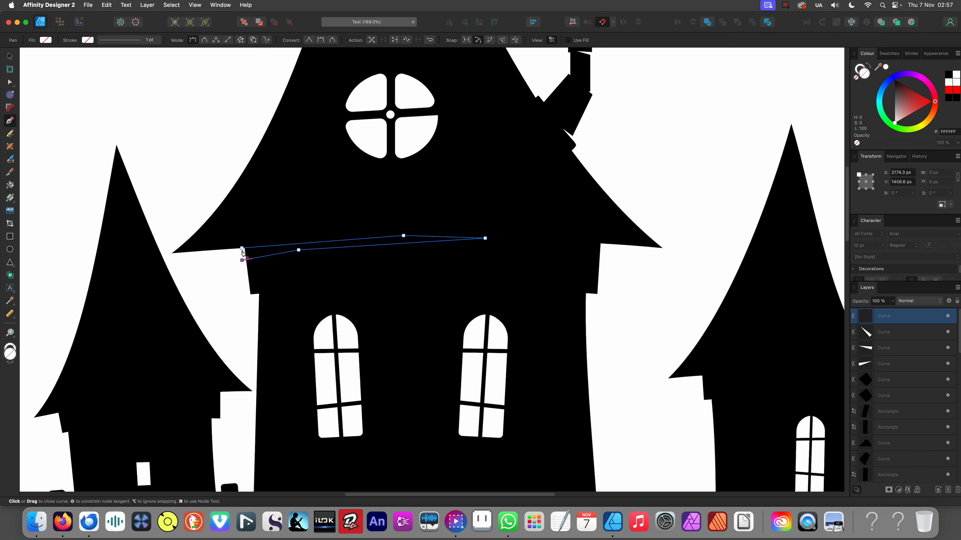
# Fill the main tower's eave gap with white sampled from the background
pyautogui.press('i')
pyautogui.click(242, 270)
pyautogui.scroll(-10, 559, 227)
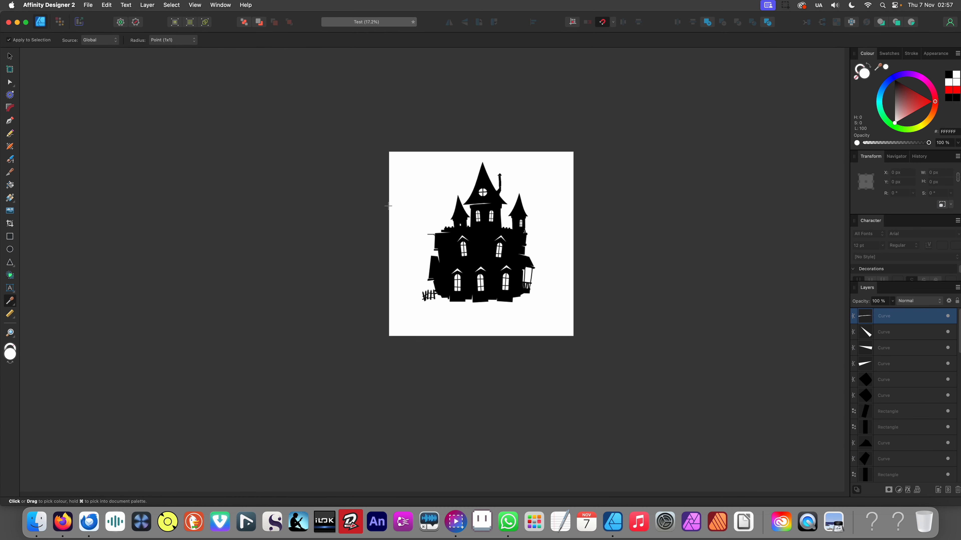
pyautogui.press('v')
pyautogui.press('p')
pyautogui.click(395, 223)
# Draw a thin tapering wedge with the Pen tool beneath the left turret's roof, starting at its left eave
pyautogui.scroll(4, 454, 227)
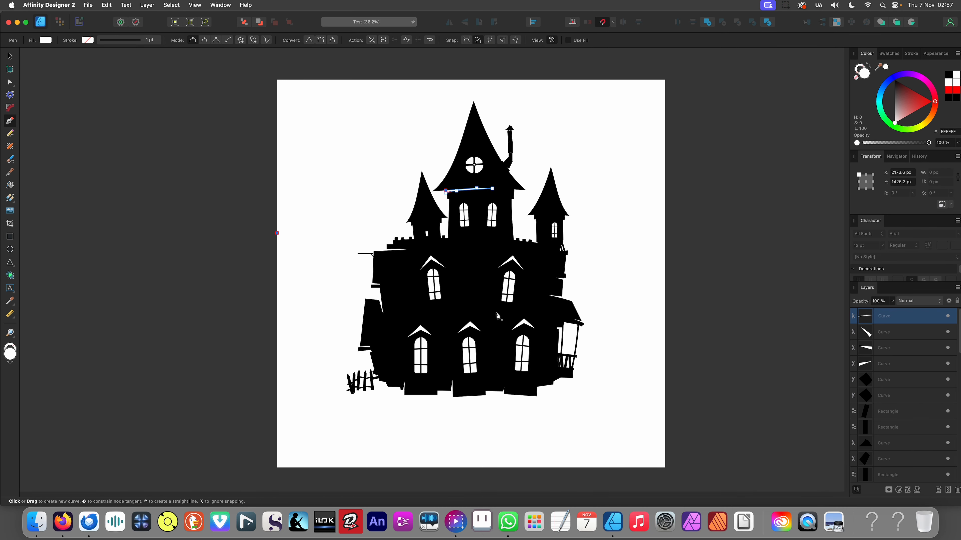
pyautogui.scroll(5, 456, 291)
pyautogui.scroll(5, 466, 295)
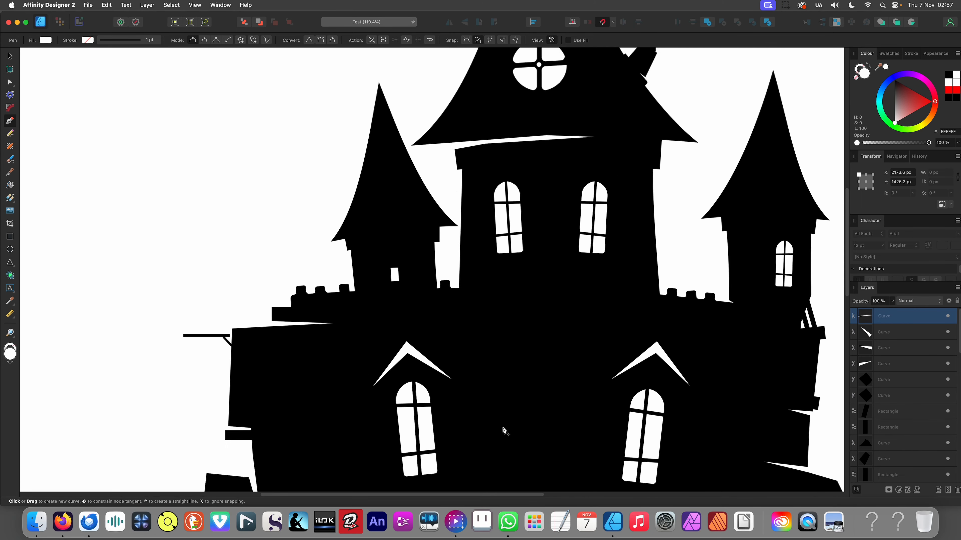
pyautogui.scroll(1, 333, 251)
pyautogui.press('v')
pyautogui.click(216, 263)
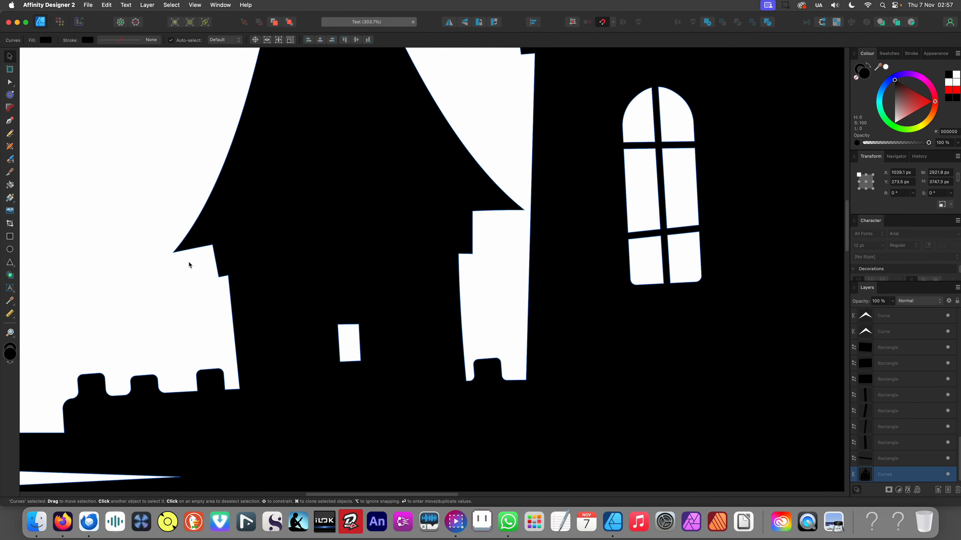
pyautogui.press('p')
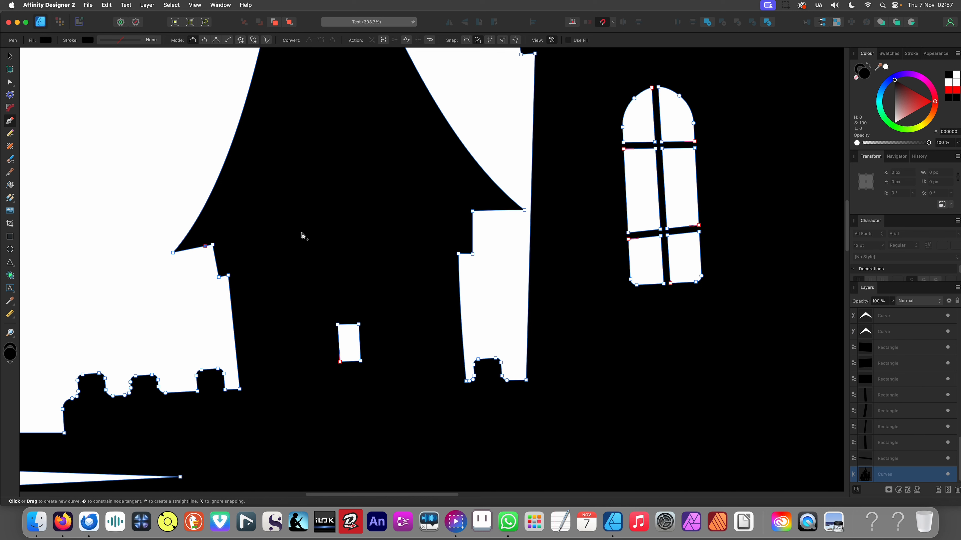
pyautogui.click(329, 225)
pyautogui.click(357, 221)
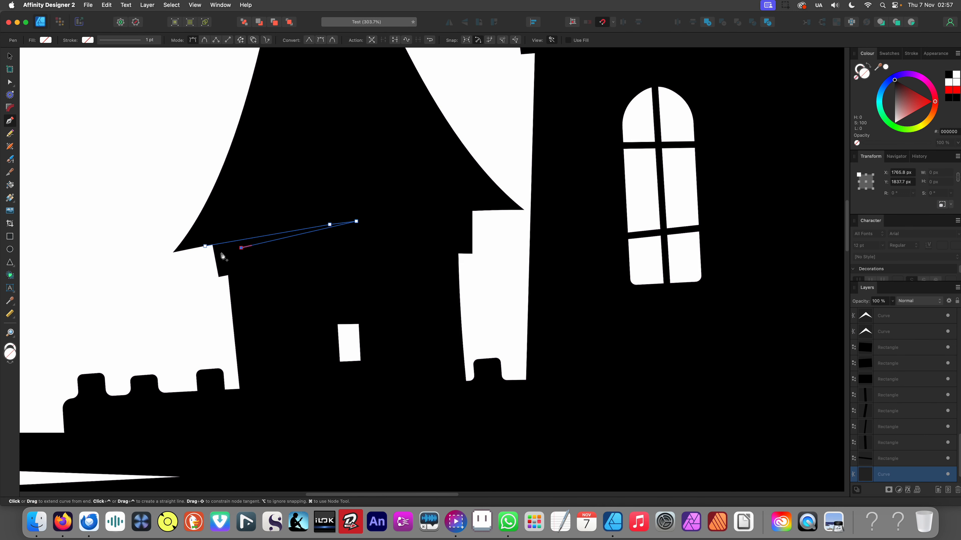
pyautogui.click(206, 247)
# Fill the left turret's eave wedge with white sampled from the background and deselect it
pyautogui.press('i')
pyautogui.click(216, 282)
pyautogui.scroll(-10, 346, 185)
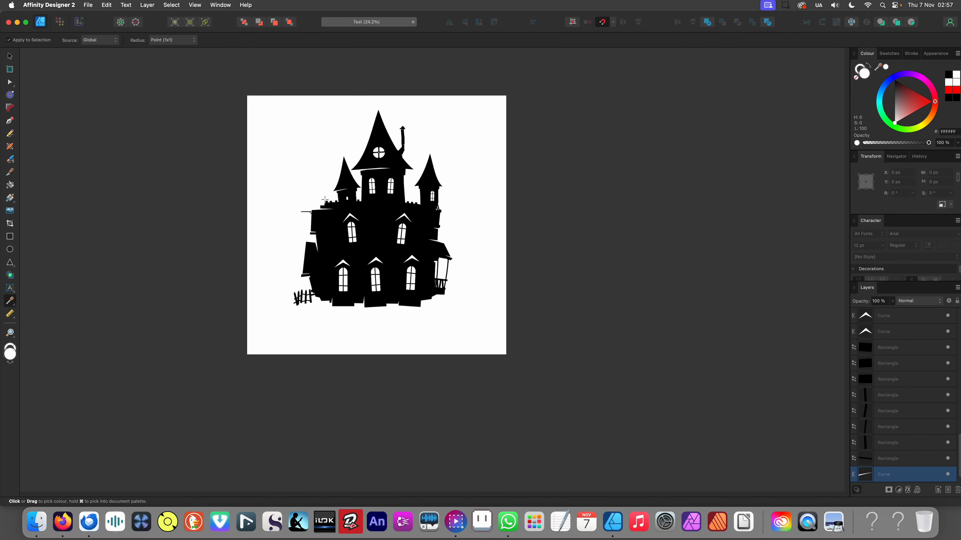
pyautogui.press('v')
pyautogui.press('p')
pyautogui.moveTo(275, 204); pyautogui.dragTo(319, 242)
pyautogui.press('v')
pyautogui.click(305, 237)
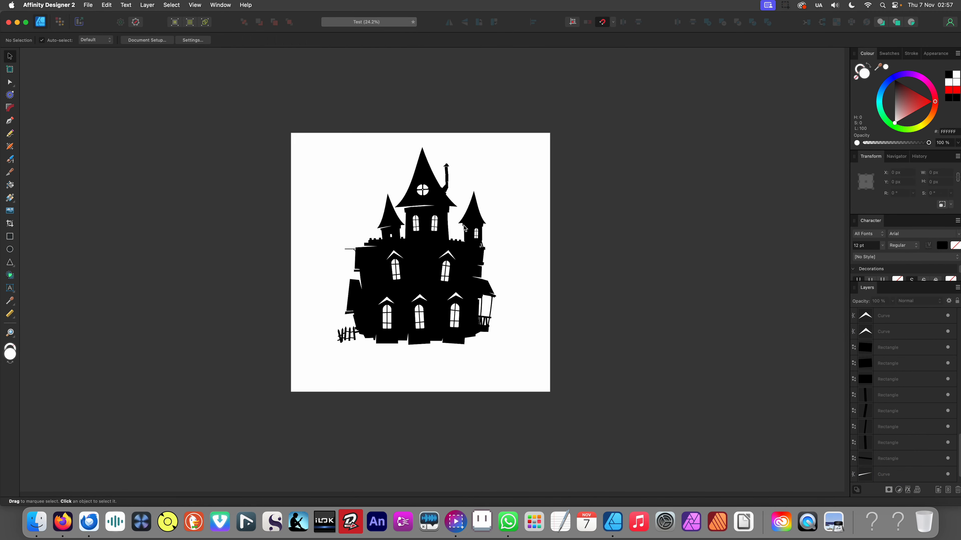
# Draw a triangular wedge with the Pen tool beneath the right turret's roof, starting at its left eave
pyautogui.scroll(4, 465, 228)
pyautogui.scroll(10, 475, 229)
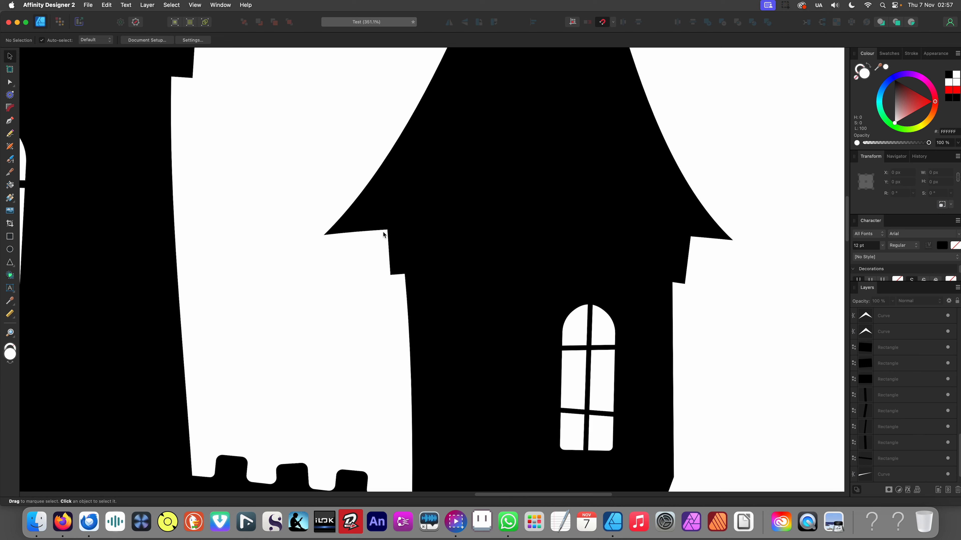
pyautogui.press('p')
pyautogui.moveTo(383, 230); pyautogui.dragTo(518, 223)
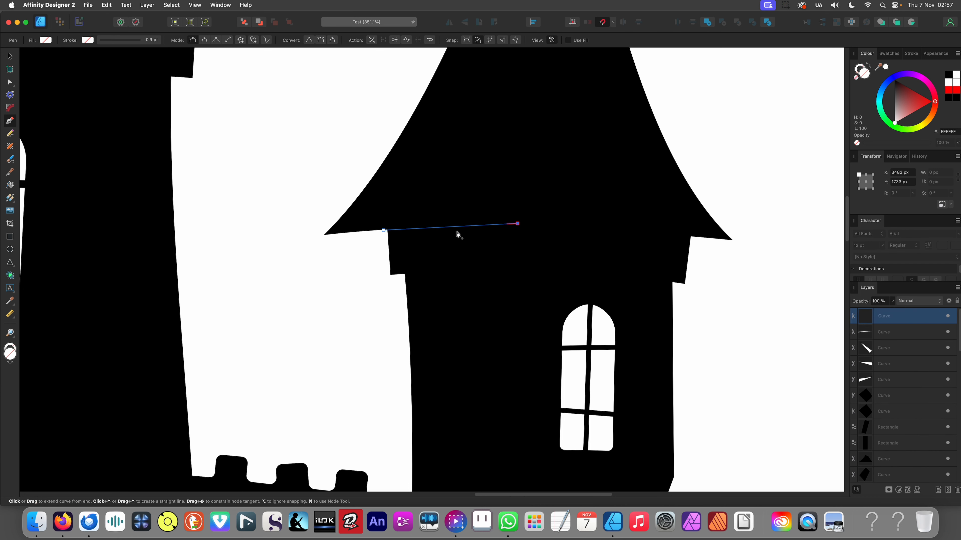
pyautogui.click(384, 231)
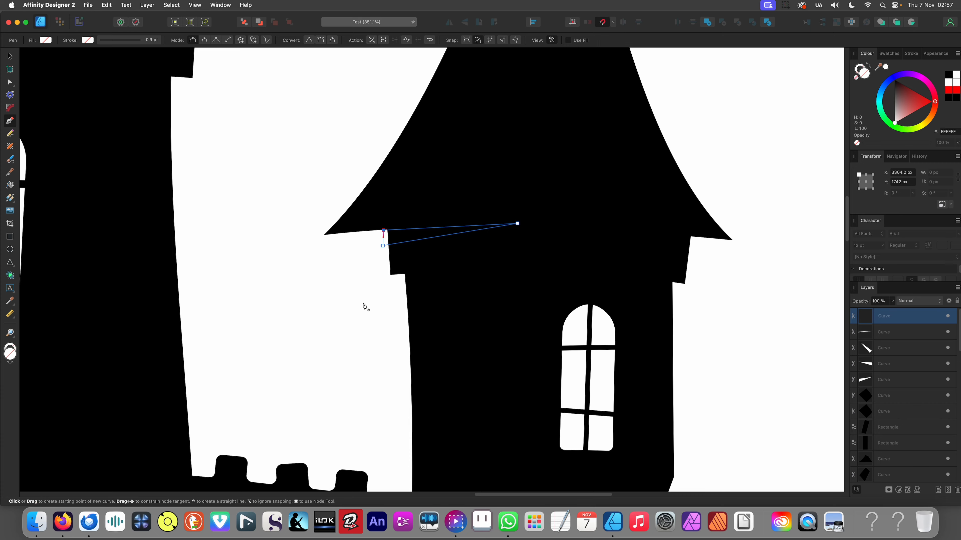
# Fill the right turret's eave wedge with sampled white and deselect it
pyautogui.press('i')
pyautogui.press('super+0')
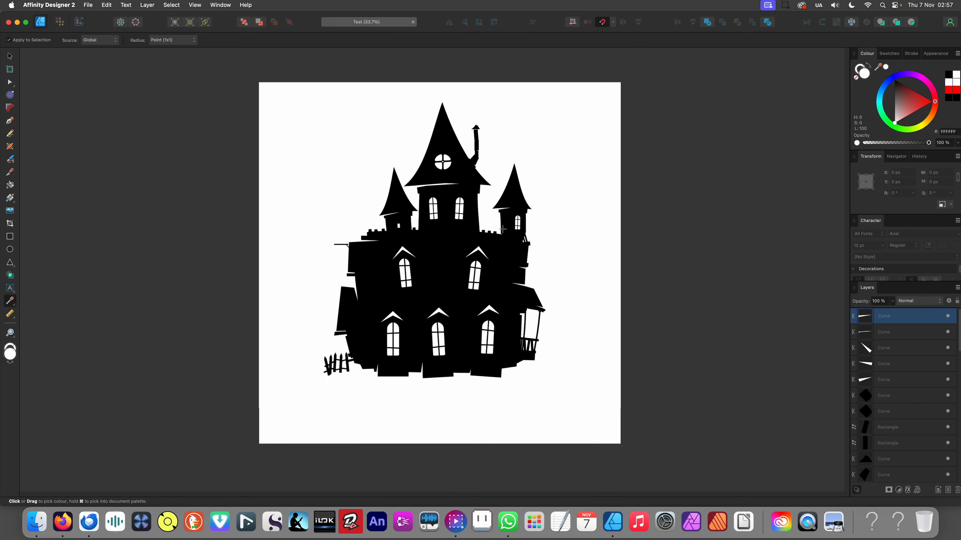
pyautogui.press('v')
pyautogui.click(331, 287)
# Reshape the main tower's white eave gap by lowering its left end, removing the middle lower node and curving the bottom edge
pyautogui.scroll(6, 416, 199)
pyautogui.moveTo(443, 183); pyautogui.dragTo(372, 264)
pyautogui.scroll(4, 373, 264)
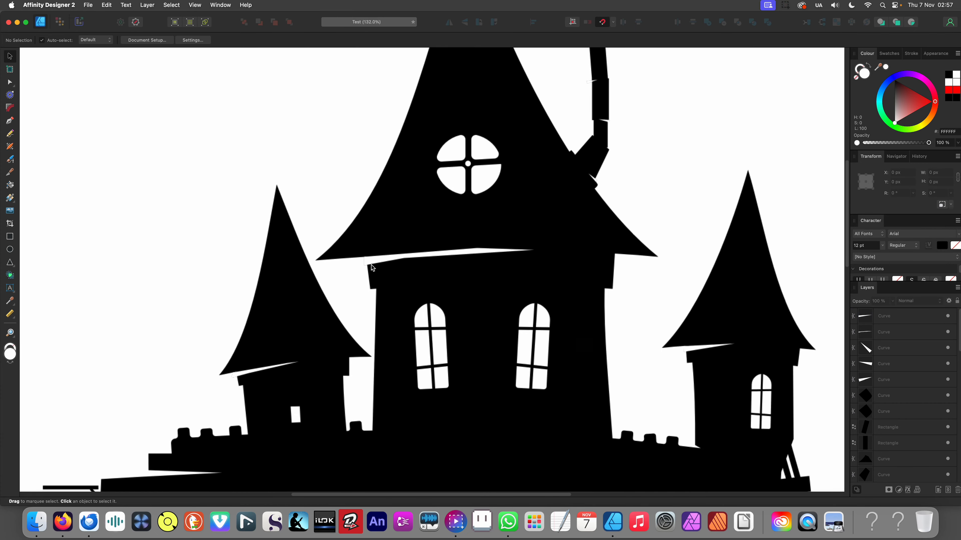
pyautogui.click(393, 261)
pyautogui.press('a')
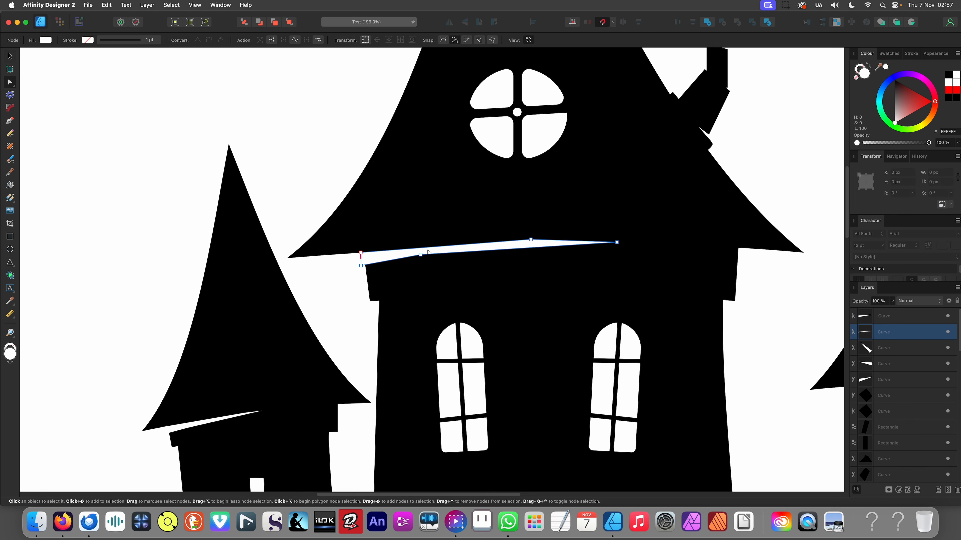
pyautogui.moveTo(421, 257); pyautogui.dragTo(509, 244)
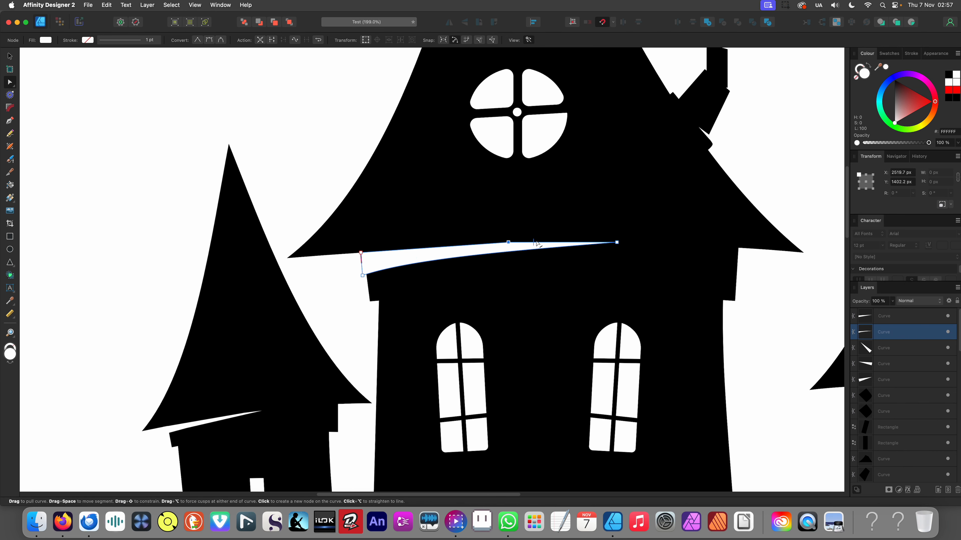
pyautogui.scroll(-10, 491, 227)
pyautogui.click(341, 243)
pyautogui.scroll(-4, 377, 259)
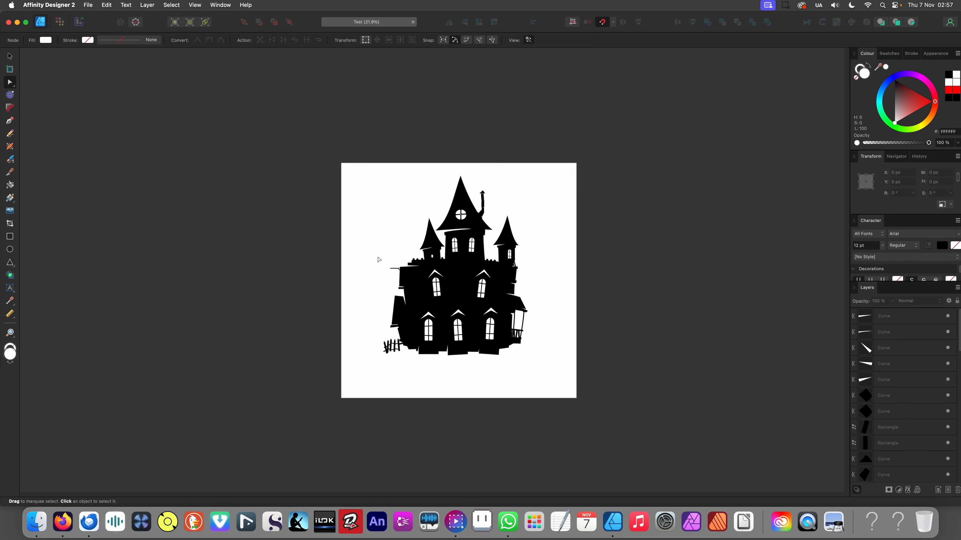
# Select the whole house with its fence and move it toward the page's left side, to about X 366.4 px, Y 379.8 px
pyautogui.hscroll(-3, 505, 290)
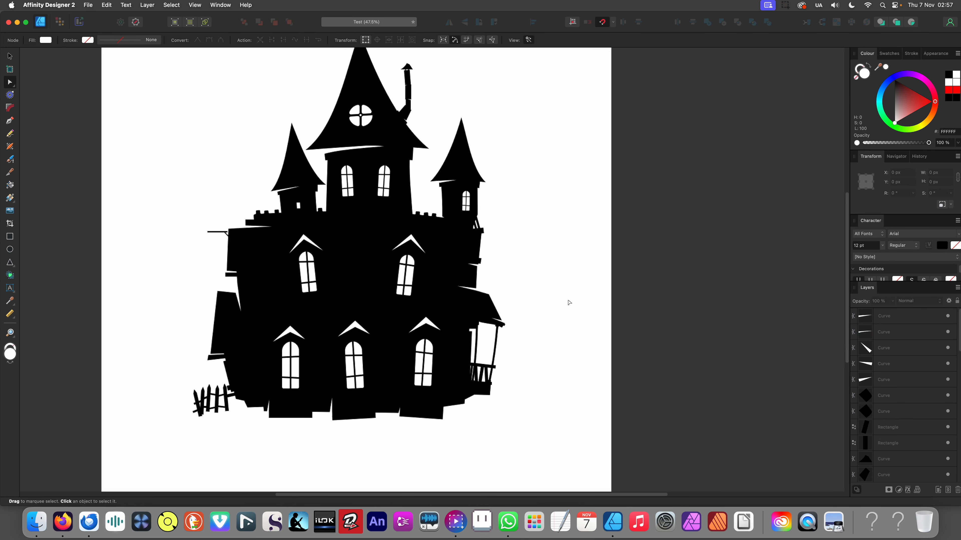
pyautogui.scroll(-3, 567, 301)
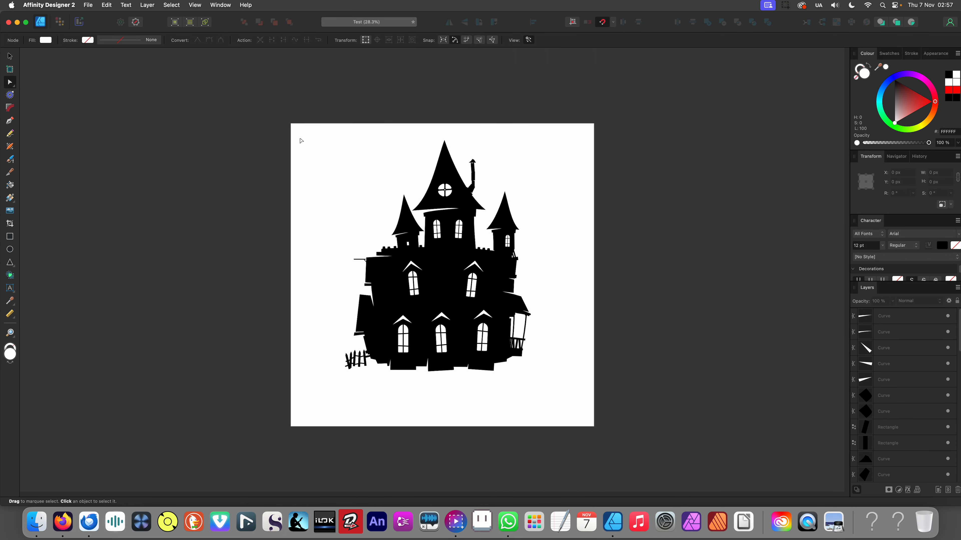
pyautogui.press('v')
pyautogui.moveTo(310, 118); pyautogui.dragTo(597, 409)
pyautogui.moveTo(498, 347); pyautogui.dragTo(466, 353)
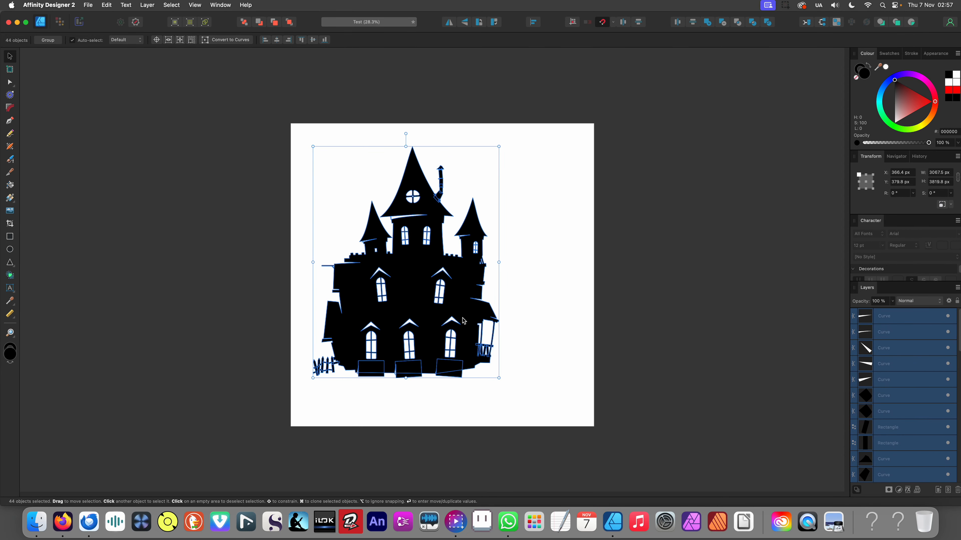
# Merge the main house shape with its fence pieces, foundation blocks and other overlapping black parts using boolean Add
pyautogui.click(549, 375)
pyautogui.scroll(2, 388, 385)
pyautogui.moveTo(266, 405); pyautogui.dragTo(328, 297)
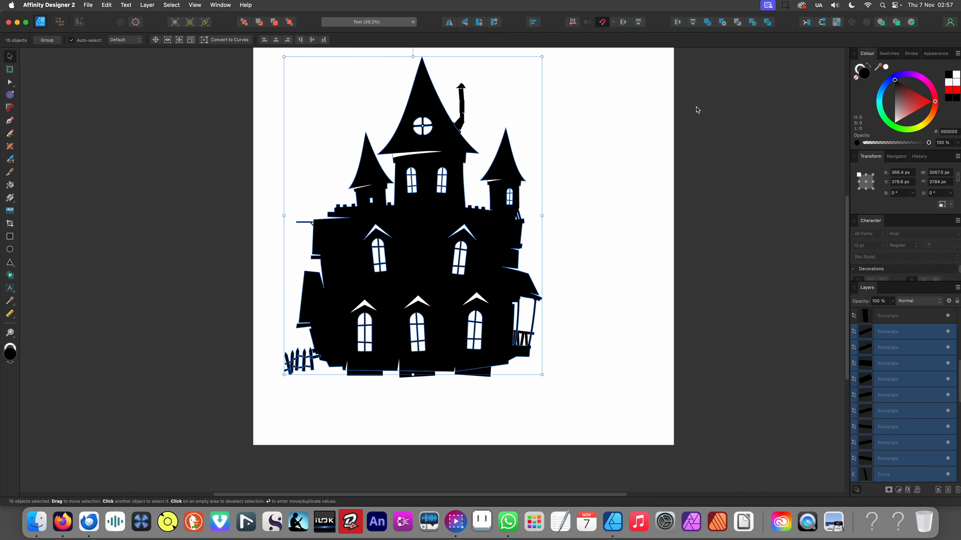
pyautogui.click(707, 23)
pyautogui.moveTo(579, 404); pyautogui.dragTo(348, 326)
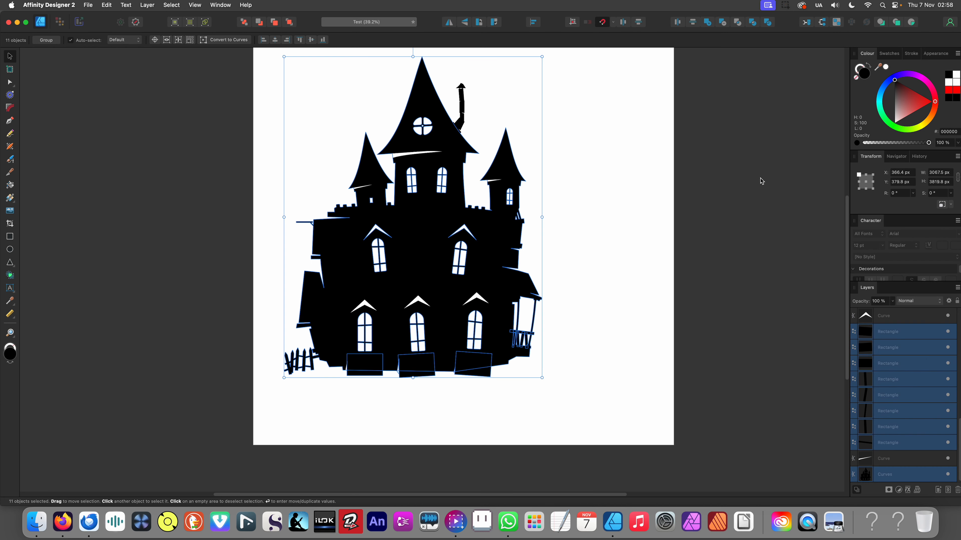
pyautogui.click(707, 22)
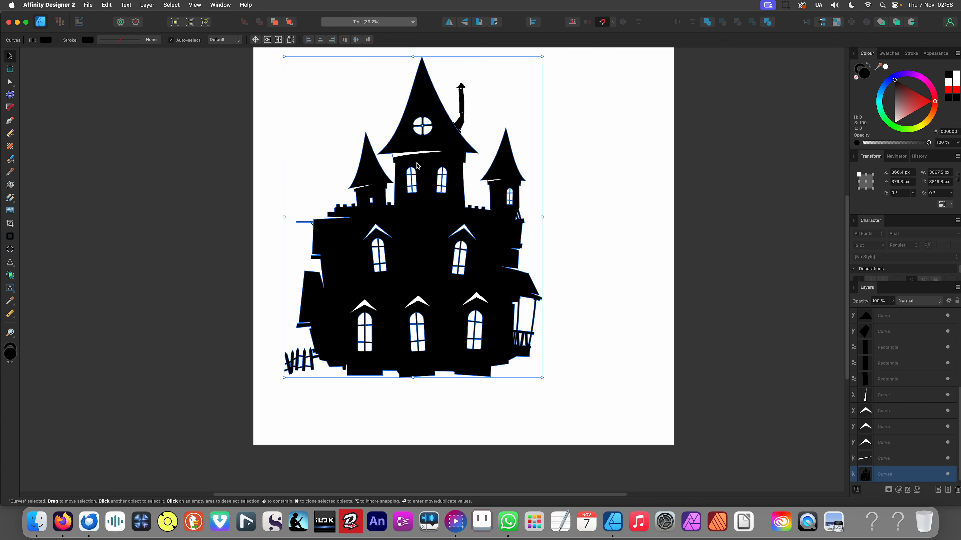
# Select the whole house with its overlaid pieces and move it off the page's right side, to about X 6584.4 px, Y 1180.2 px
pyautogui.scroll(-3, 418, 166)
pyautogui.moveTo(273, 93); pyautogui.dragTo(522, 308)
pyautogui.moveTo(467, 264); pyautogui.dragTo(629, 249)
pyautogui.scroll(5, 820, 314)
pyautogui.moveTo(540, 260); pyautogui.dragTo(646, 397)
pyautogui.scroll(2, 640, 367)
pyautogui.moveTo(594, 295); pyautogui.dragTo(595, 364)
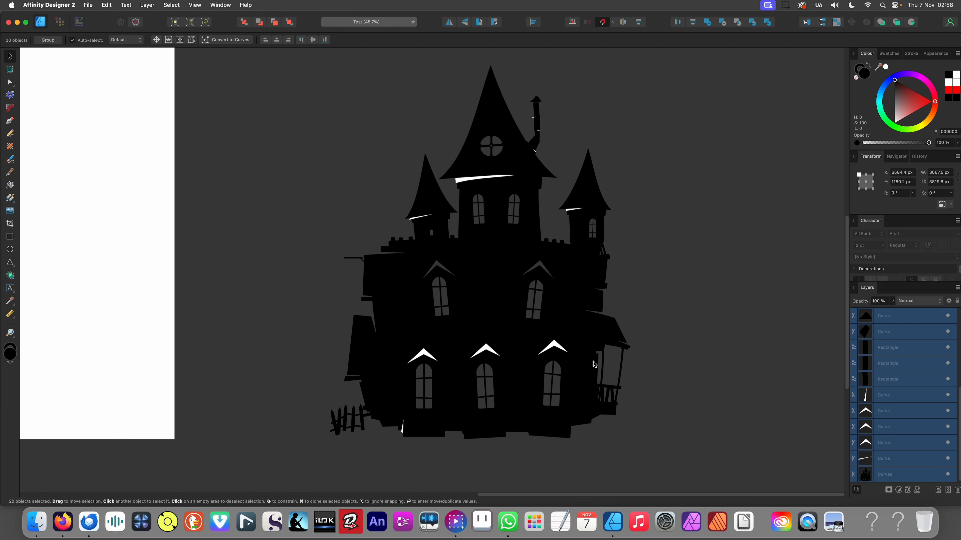
# Examine the white gable, eave and foundation pieces on the house against the dark pasteboard
pyautogui.scroll(1, 594, 365)
pyautogui.click(438, 456)
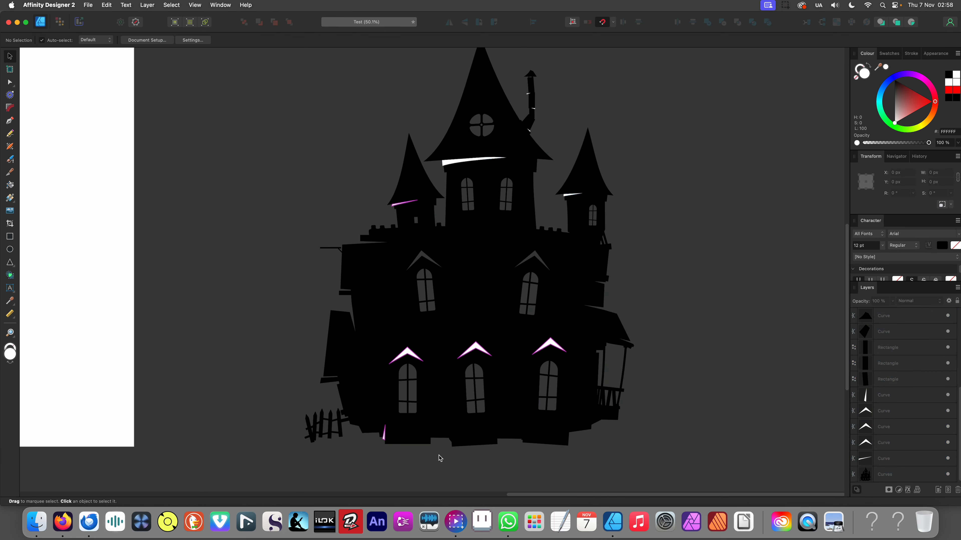
pyautogui.scroll(3, 450, 422)
pyautogui.scroll(-1, 340, 419)
pyautogui.click(328, 403)
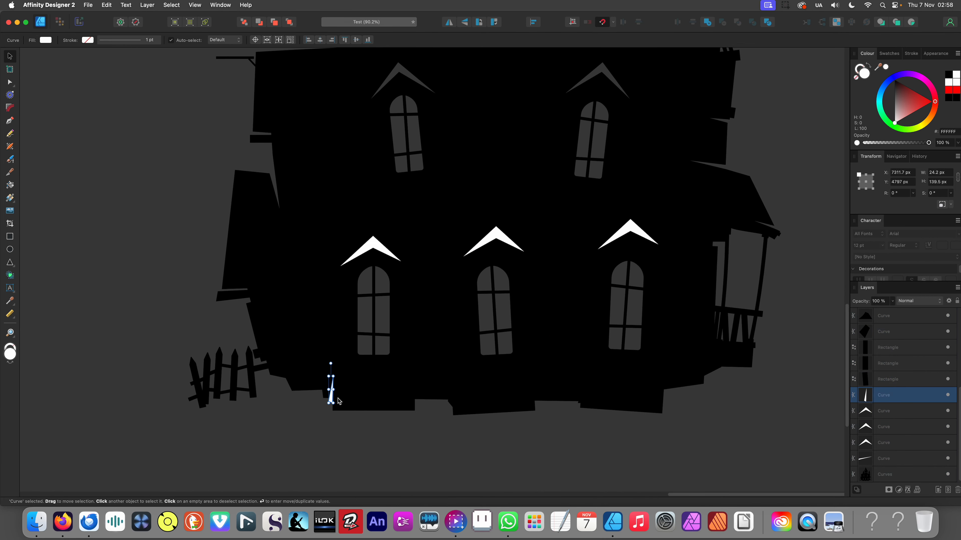
pyautogui.scroll(-5, 453, 408)
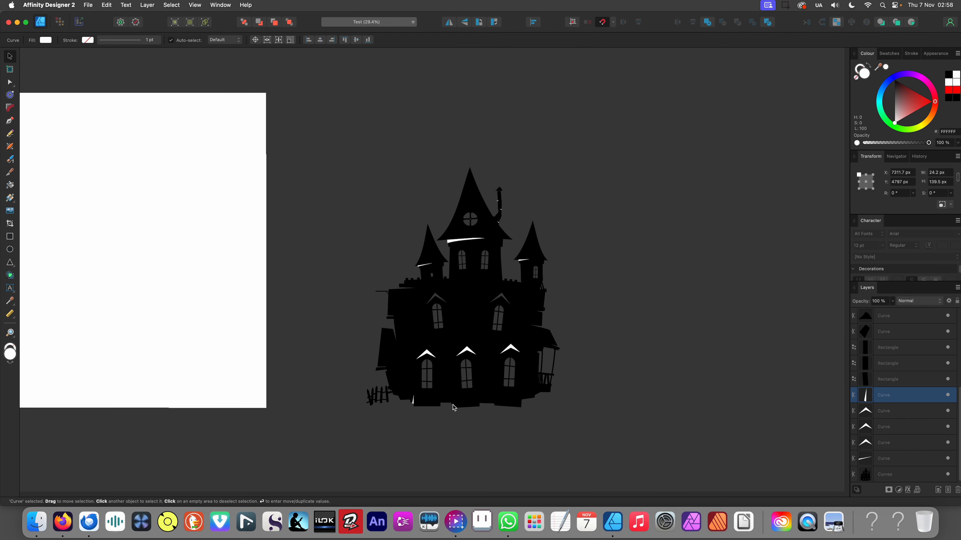
pyautogui.hscroll(-1, 453, 401)
pyautogui.scroll(2, 449, 363)
# Try to subtract every overlaid piece, chimney parts included, from the house silhouette, and undo the operation
pyautogui.moveTo(314, 99); pyautogui.dragTo(721, 488)
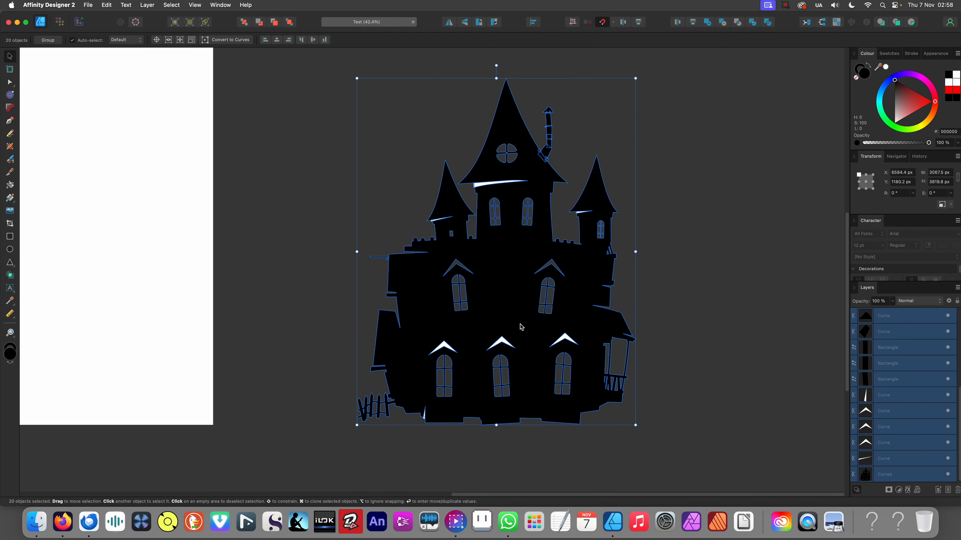
pyautogui.keyDown('shift'); pyautogui.click(512, 298); pyautogui.keyUp('shift')
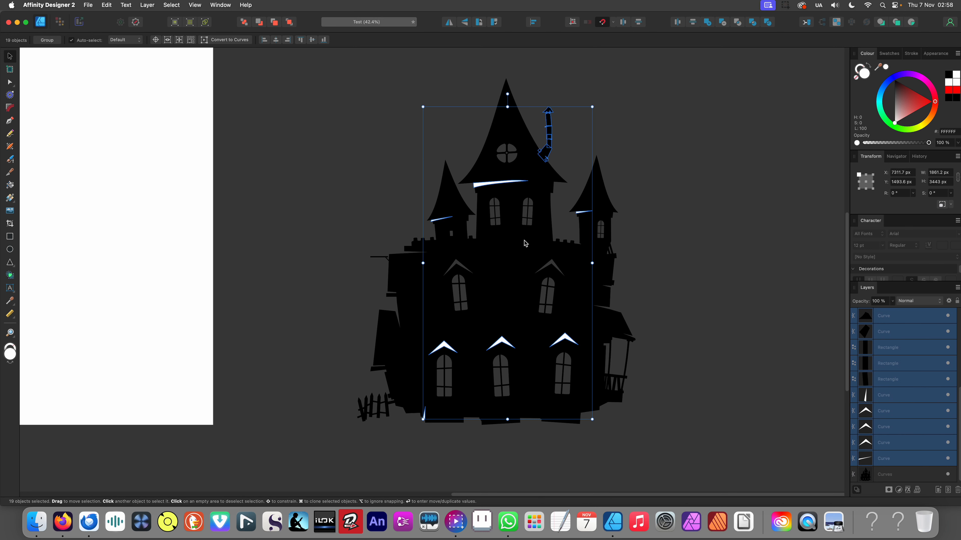
pyautogui.press('super+a')
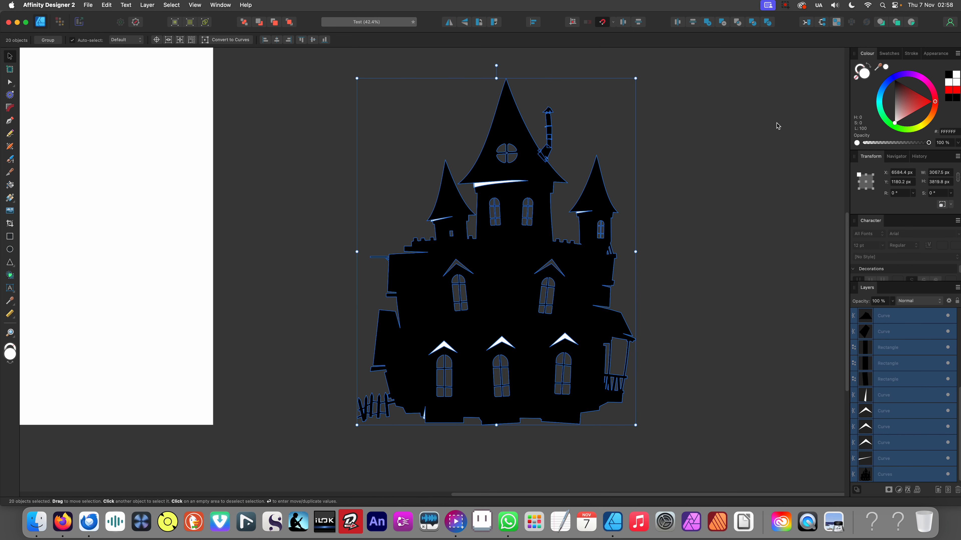
pyautogui.click(720, 25)
pyautogui.scroll(-5, 675, 111)
pyautogui.click(513, 142)
pyautogui.hscroll(1, 554, 162)
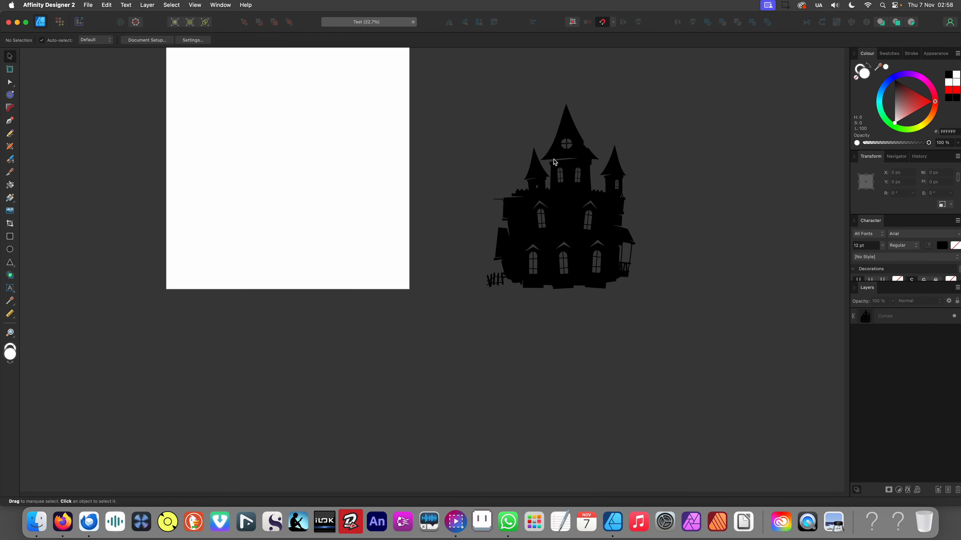
pyautogui.hscroll(3, 554, 161)
pyautogui.press('super+z')
pyautogui.press('super+z')
# Merge the black chimney pieces with the house using boolean Add, keeping the white wedges out of the selection
pyautogui.click(552, 224)
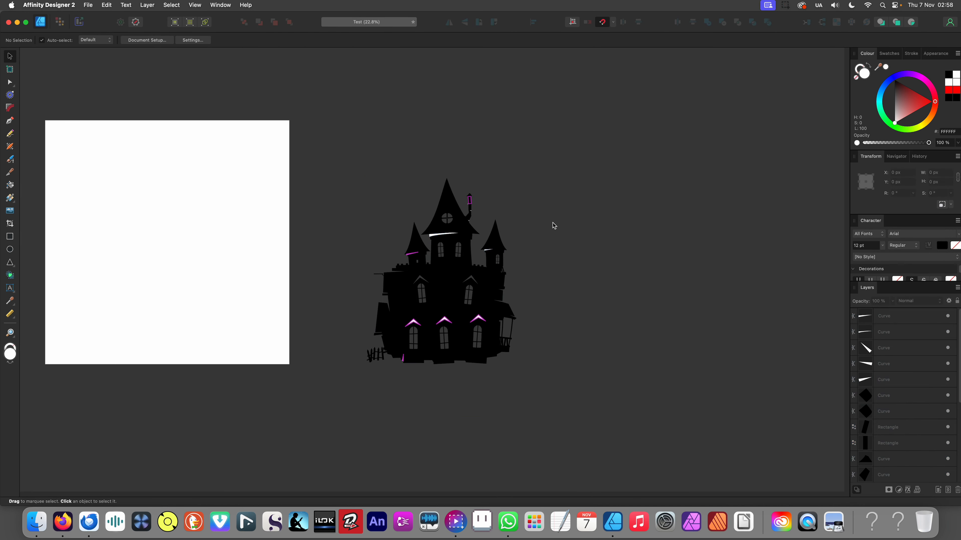
pyautogui.scroll(5, 553, 226)
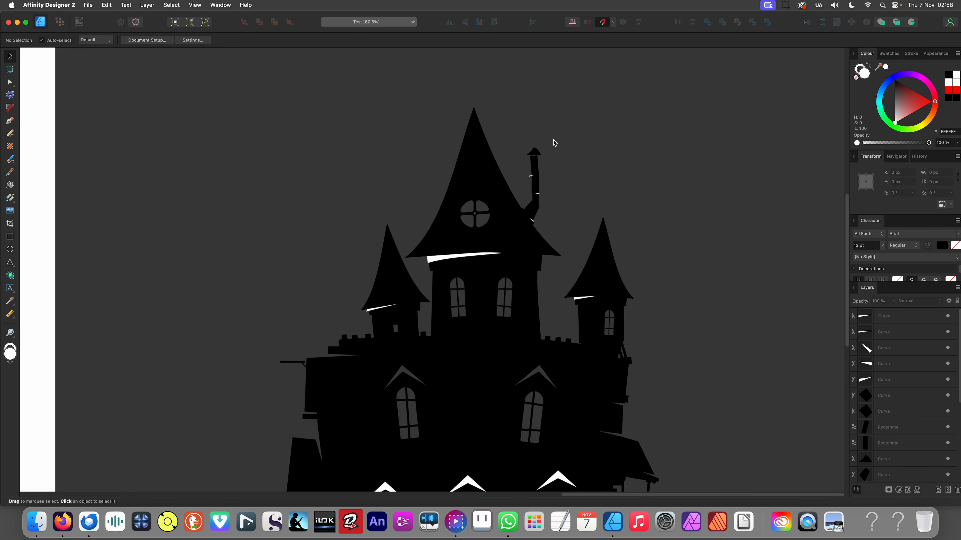
pyautogui.scroll(2, 553, 143)
pyautogui.moveTo(566, 130); pyautogui.dragTo(491, 293)
pyautogui.scroll(3, 515, 232)
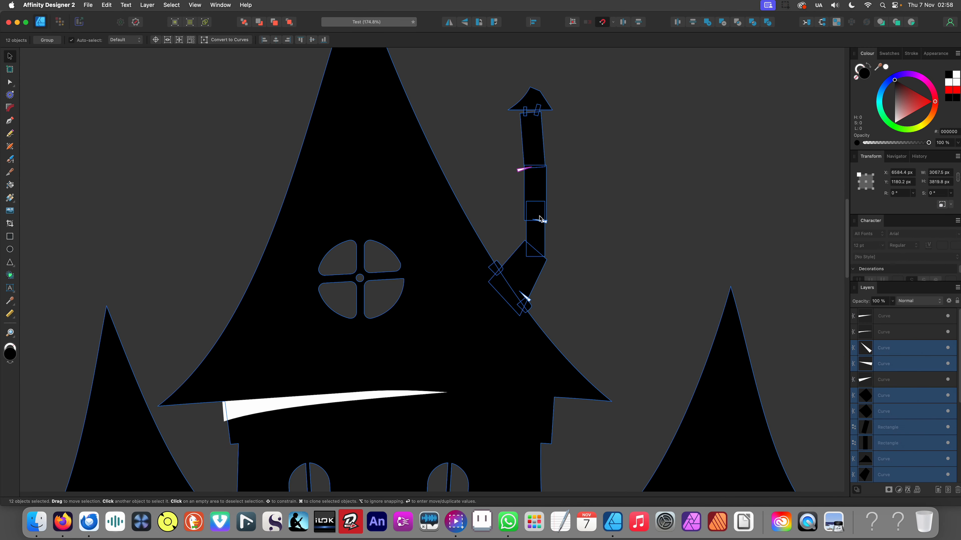
pyautogui.keyDown('shift'); pyautogui.click(546, 222); pyautogui.keyUp('shift')
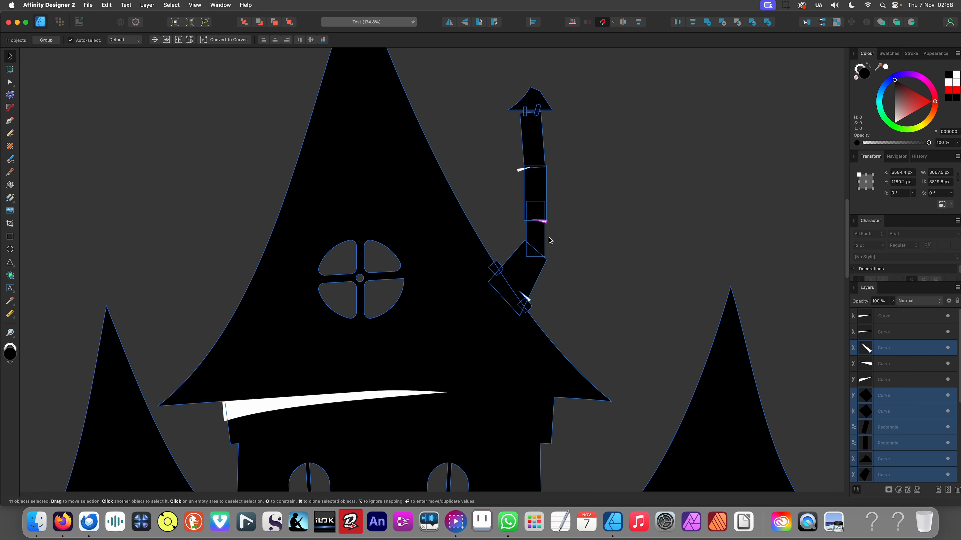
pyautogui.keyDown('shift'); pyautogui.click(529, 302); pyautogui.keyUp('shift')
pyautogui.scroll(-4, 534, 215)
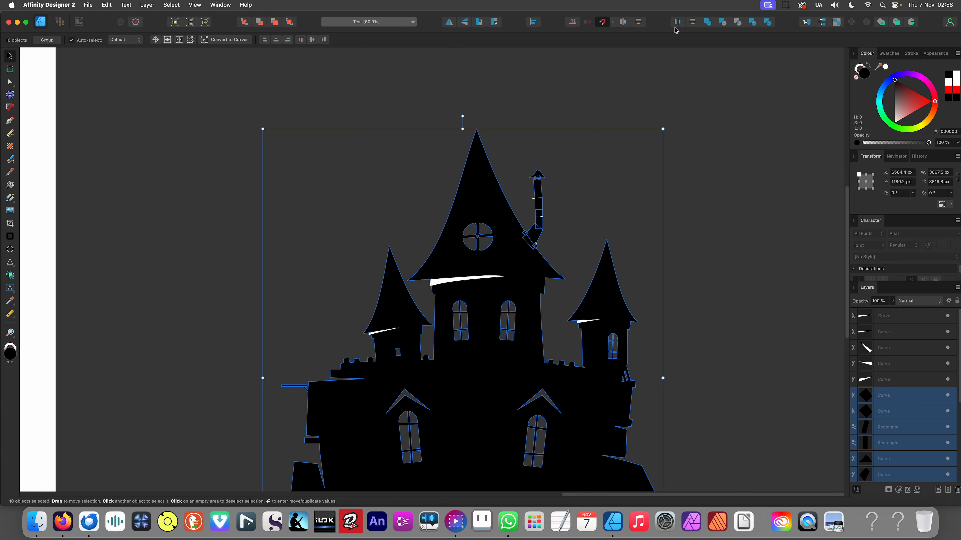
pyautogui.click(707, 24)
# Move the merged house sideways away from the white pieces to check it, and undo each move
pyautogui.scroll(-4, 628, 78)
pyautogui.moveTo(598, 201); pyautogui.dragTo(840, 230)
pyautogui.press('super+z')
pyautogui.scroll(3, 699, 242)
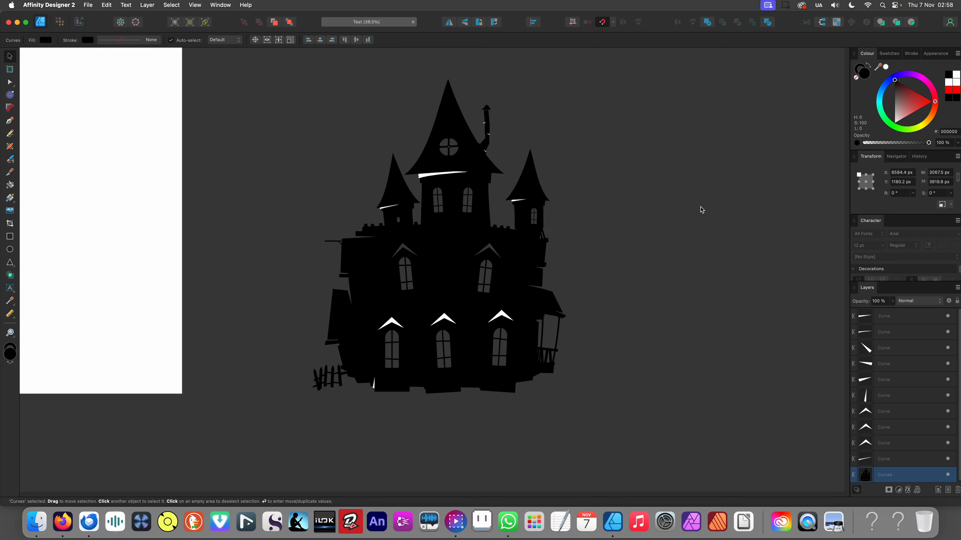
pyautogui.moveTo(418, 302); pyautogui.dragTo(749, 303)
pyautogui.press('super+z')
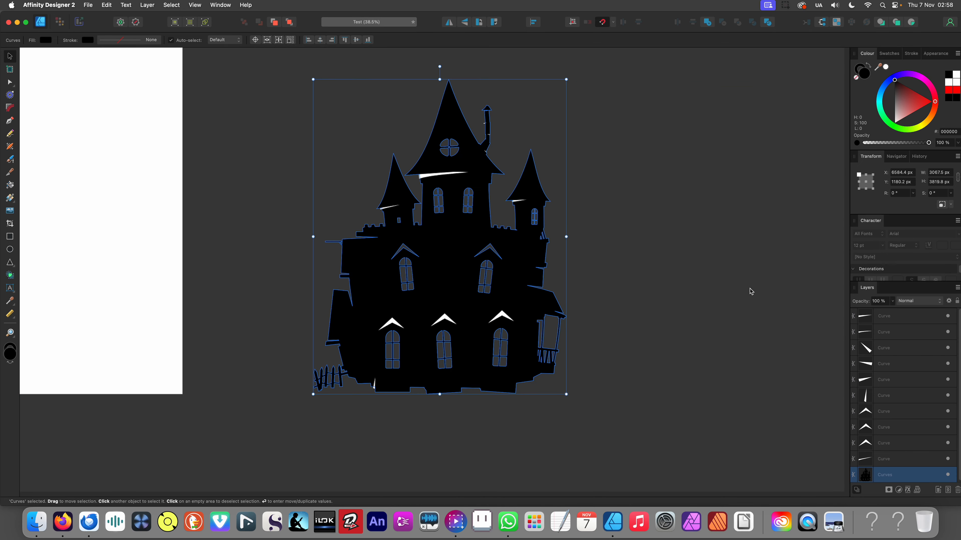
# Select all white pieces together with the house and subtract them from the silhouette
pyautogui.hscroll(-2, 654, 273)
pyautogui.moveTo(668, 421); pyautogui.dragTo(298, 74)
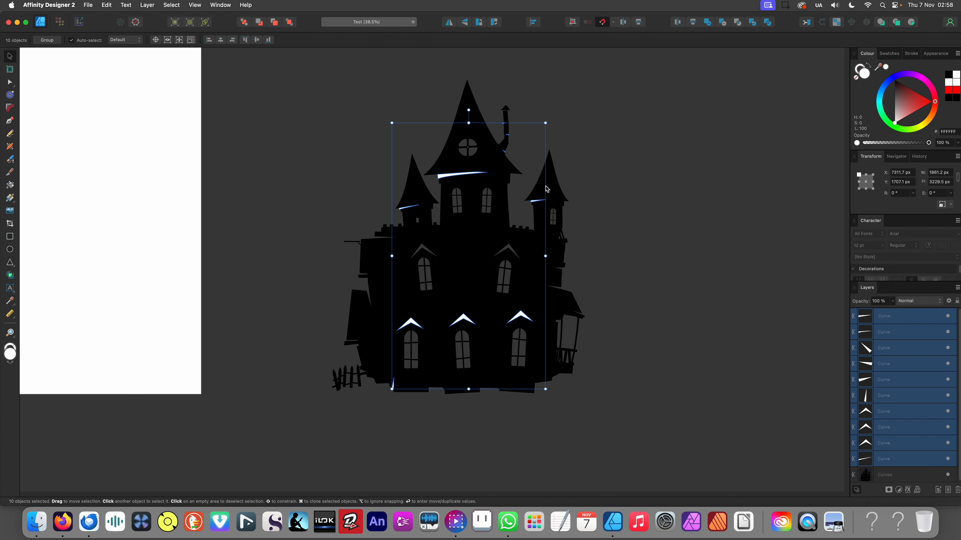
pyautogui.keyDown('shift'); pyautogui.click(507, 218); pyautogui.keyUp('shift')
pyautogui.click(724, 24)
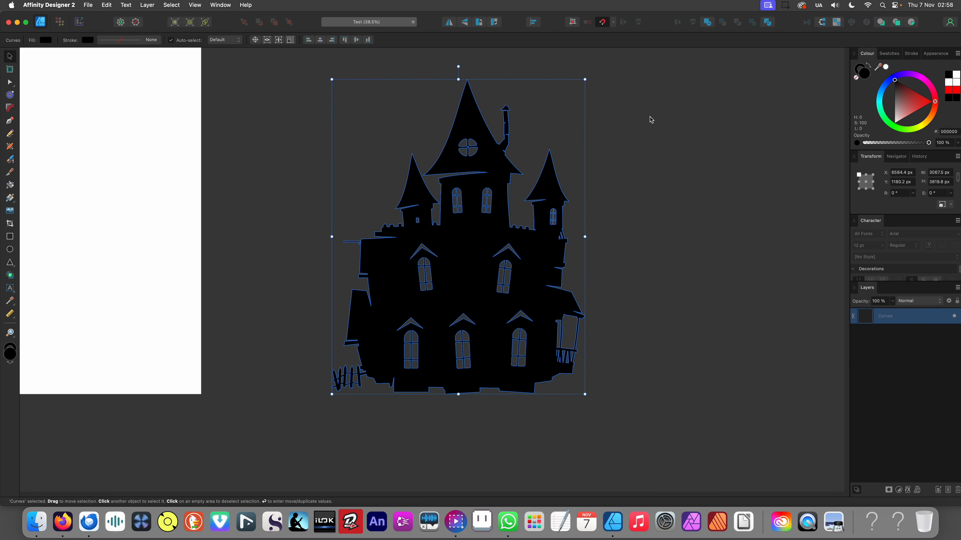
# Check the cut-out gaps in the single-shape house and move it back onto the page
pyautogui.scroll(-8, 649, 125)
pyautogui.click(552, 241)
pyautogui.scroll(4, 567, 251)
pyautogui.scroll(3, 554, 317)
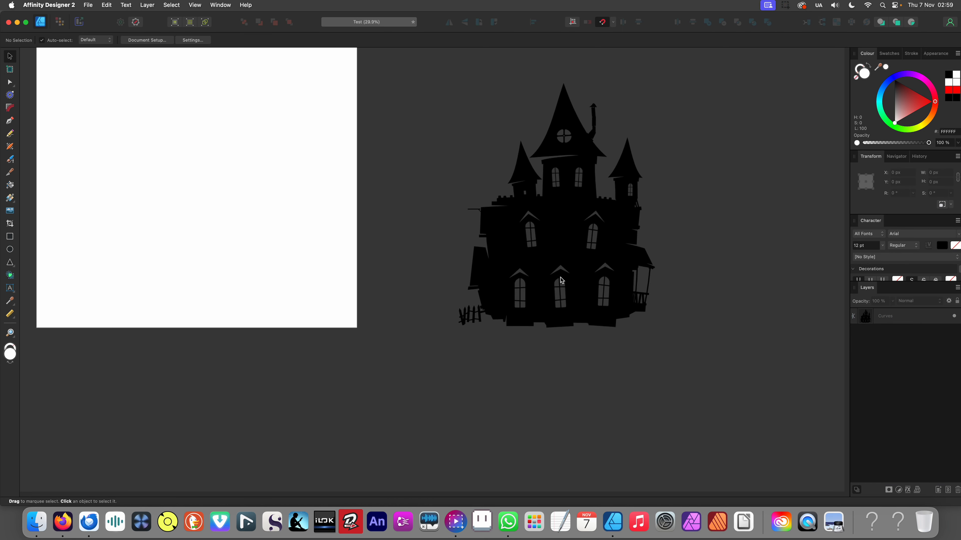
pyautogui.scroll(6, 510, 242)
pyautogui.scroll(3, 511, 242)
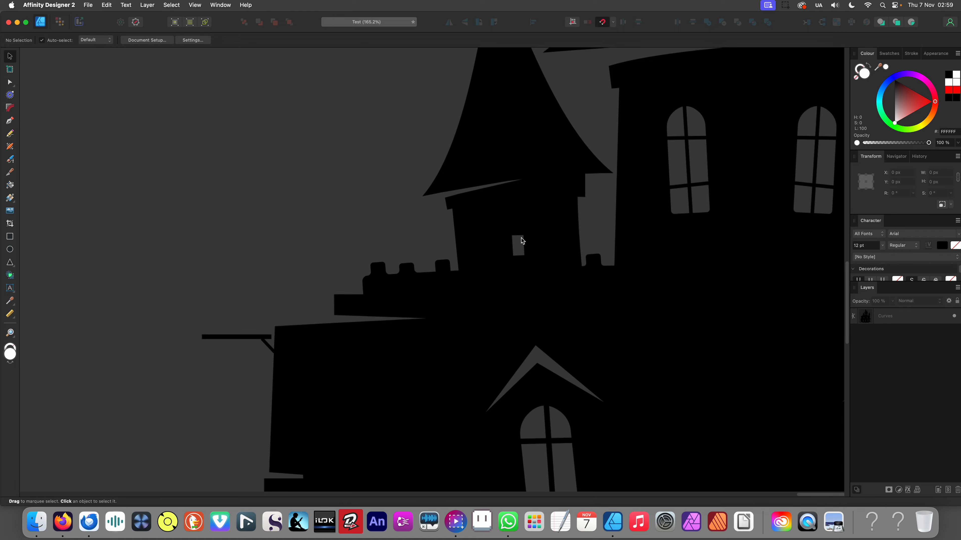
pyautogui.scroll(-10, 528, 243)
pyautogui.hscroll(-3, 568, 302)
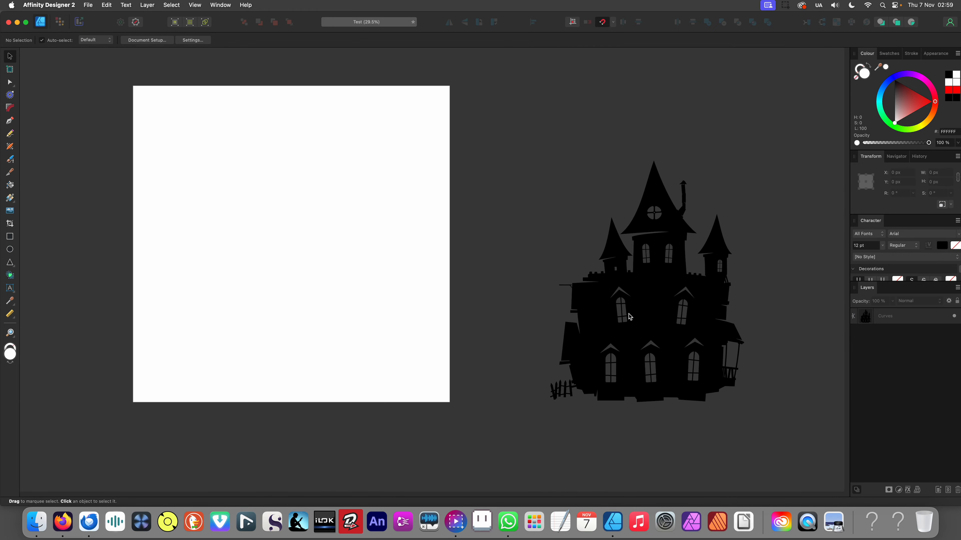
pyautogui.moveTo(649, 318); pyautogui.dragTo(301, 273)
pyautogui.hscroll(-3, 416, 333)
pyautogui.click(524, 409)
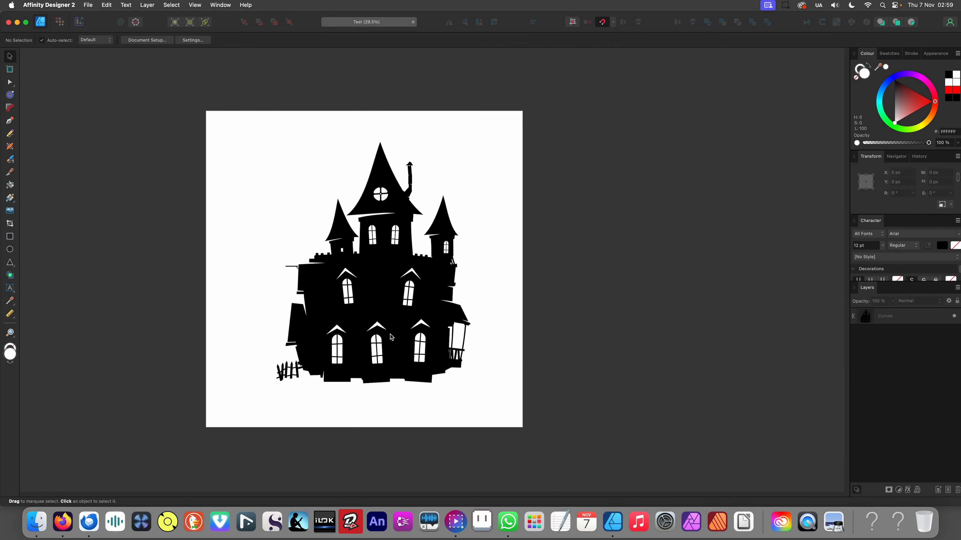
# Move the house slightly up and to the left on the page and save the document
pyautogui.scroll(4, 389, 323)
pyautogui.hscroll(-3, 416, 333)
pyautogui.scroll(1, 416, 333)
pyautogui.scroll(-4, 403, 276)
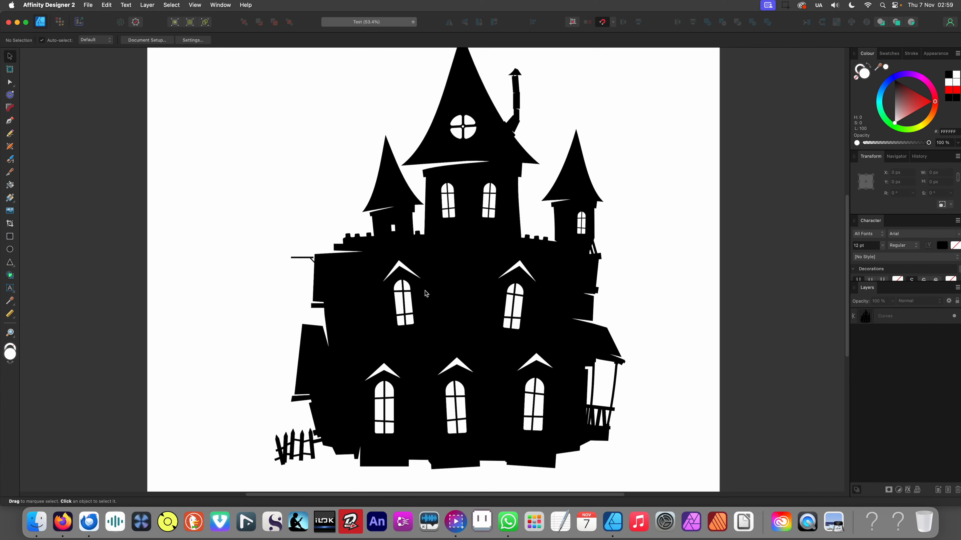
pyautogui.scroll(3, 416, 271)
pyautogui.scroll(-3, 432, 266)
pyautogui.scroll(-1, 433, 266)
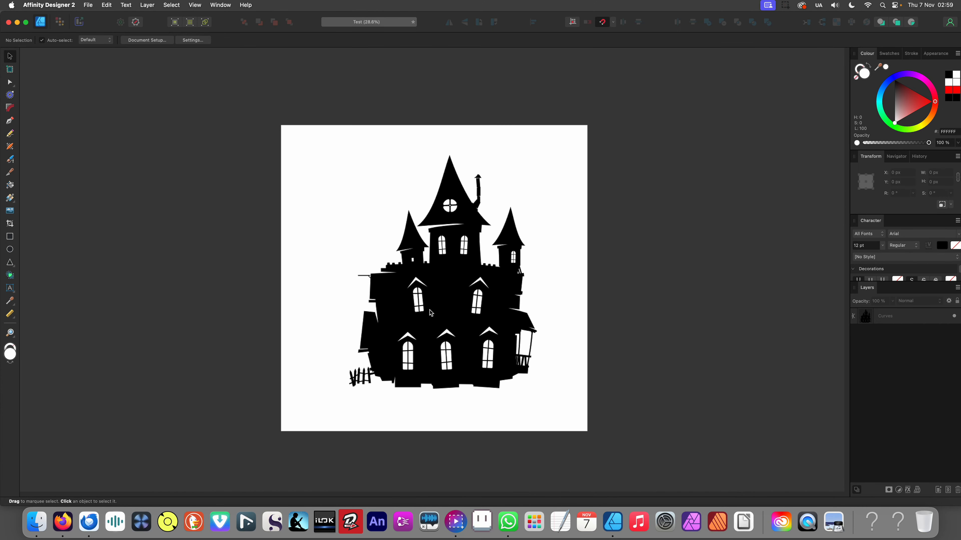
pyautogui.moveTo(504, 344); pyautogui.dragTo(485, 333)
pyautogui.click(536, 367)
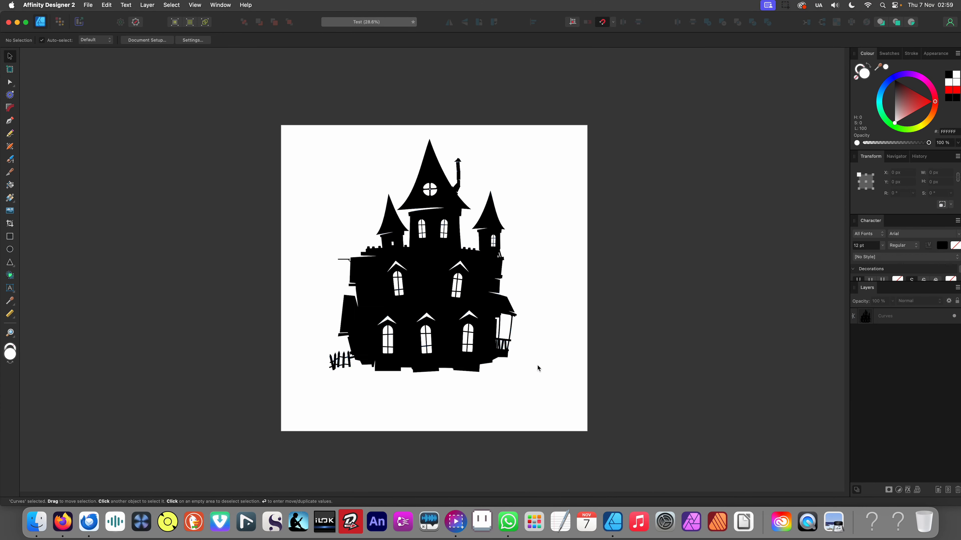
pyautogui.press('super+s')
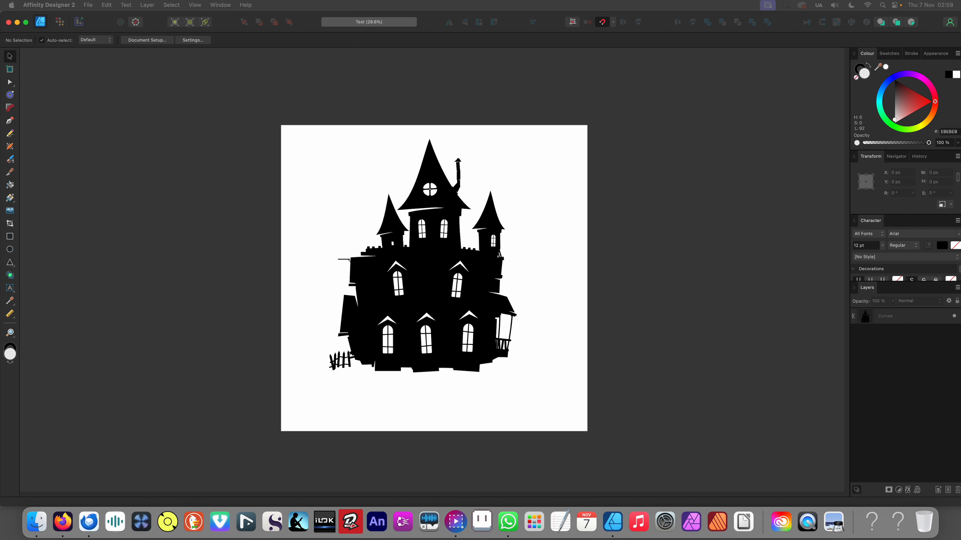
# Cut the other haunted house with bats from its document and paste it to the right of the first house
pyautogui.press('super+a')
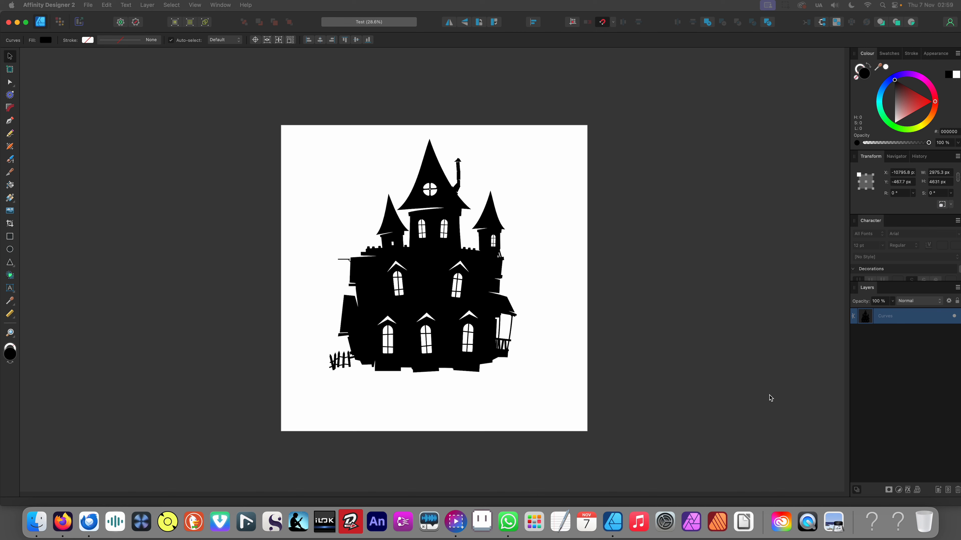
pyautogui.moveTo(702, 304); pyautogui.dragTo(960, 299)
pyautogui.press('super+x')
pyautogui.scroll(-1, 654, 306)
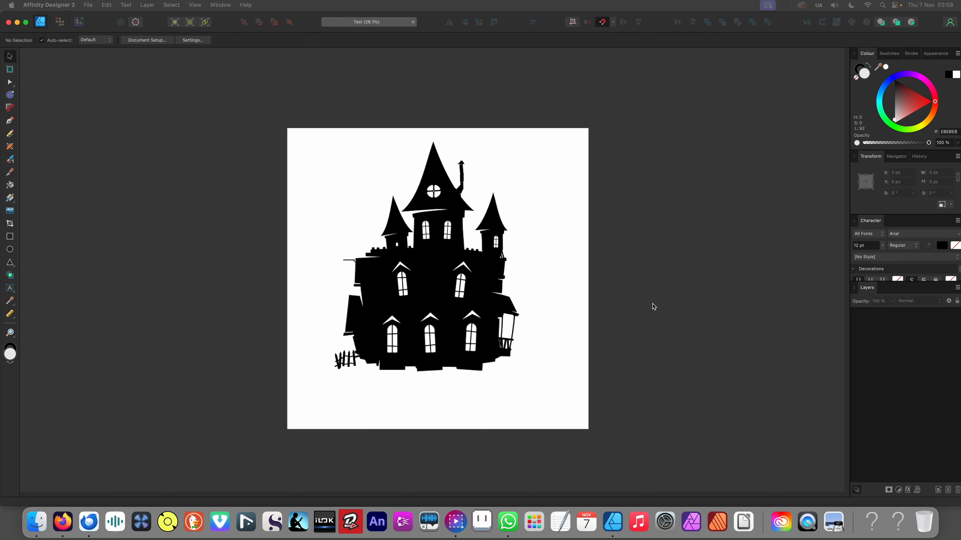
pyautogui.moveTo(632, 307); pyautogui.dragTo(515, 311)
pyautogui.press('super+v')
pyautogui.moveTo(125, 295); pyautogui.dragTo(486, 352)
pyautogui.click(664, 393)
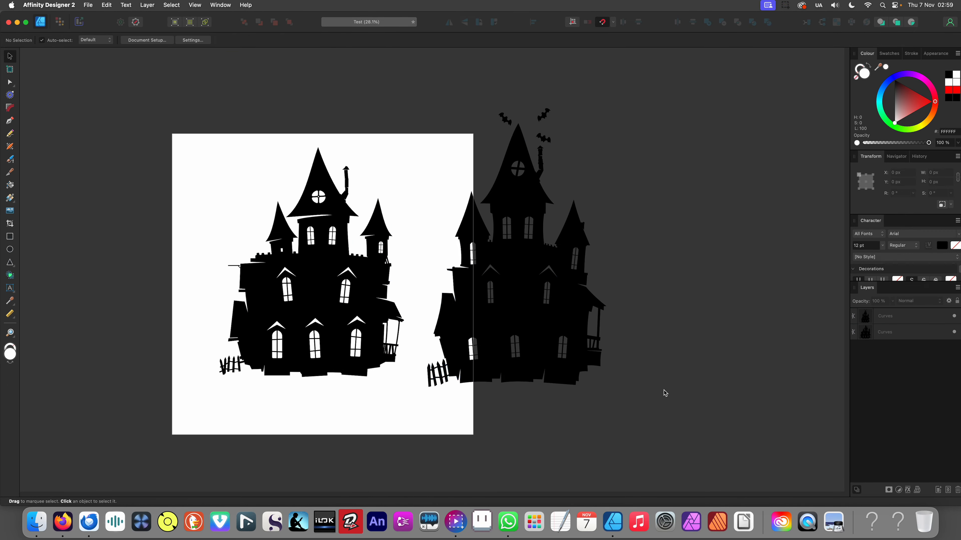
# Scale both houses down together and position them side by side within the page
pyautogui.moveTo(680, 408); pyautogui.dragTo(151, 67)
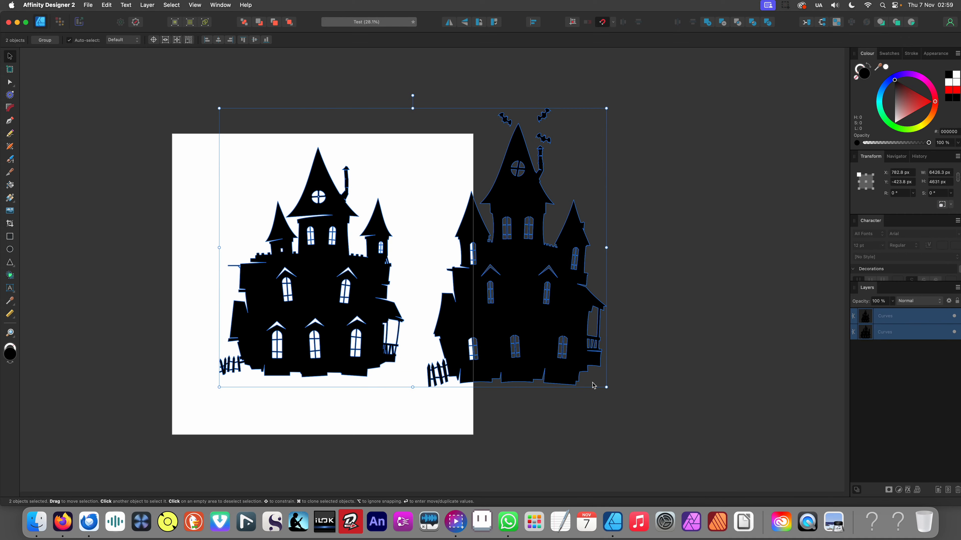
pyautogui.moveTo(607, 387); pyautogui.dragTo(421, 350)
pyautogui.click(381, 433)
pyautogui.moveTo(385, 423); pyautogui.dragTo(541, 436)
pyautogui.scroll(3, 506, 398)
pyautogui.moveTo(556, 266); pyautogui.dragTo(600, 253)
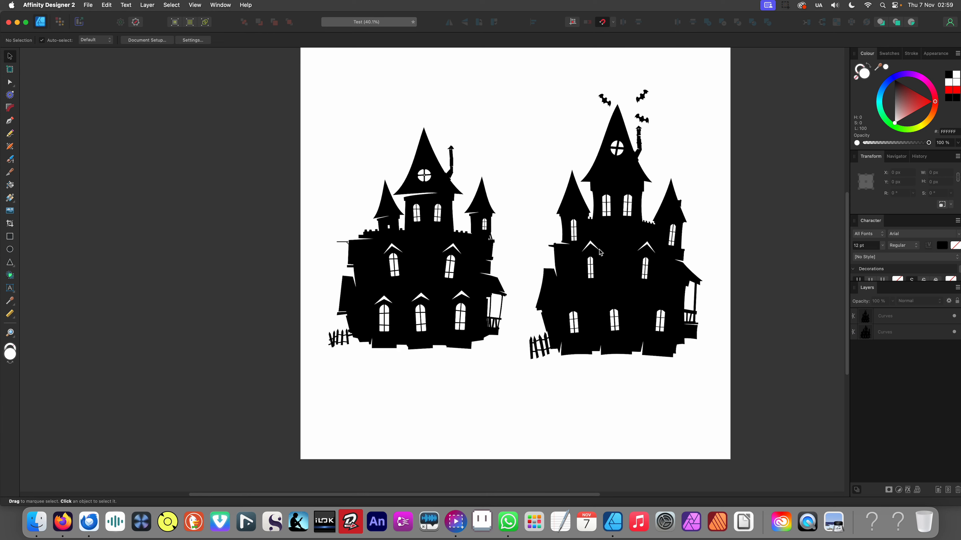
# Stretch the left house vertically at its top and bottom to a height of about 2910.5 px and deselect it
pyautogui.scroll(2, 505, 332)
pyautogui.moveTo(292, 112); pyautogui.dragTo(507, 387)
pyautogui.moveTo(412, 139); pyautogui.dragTo(413, 114)
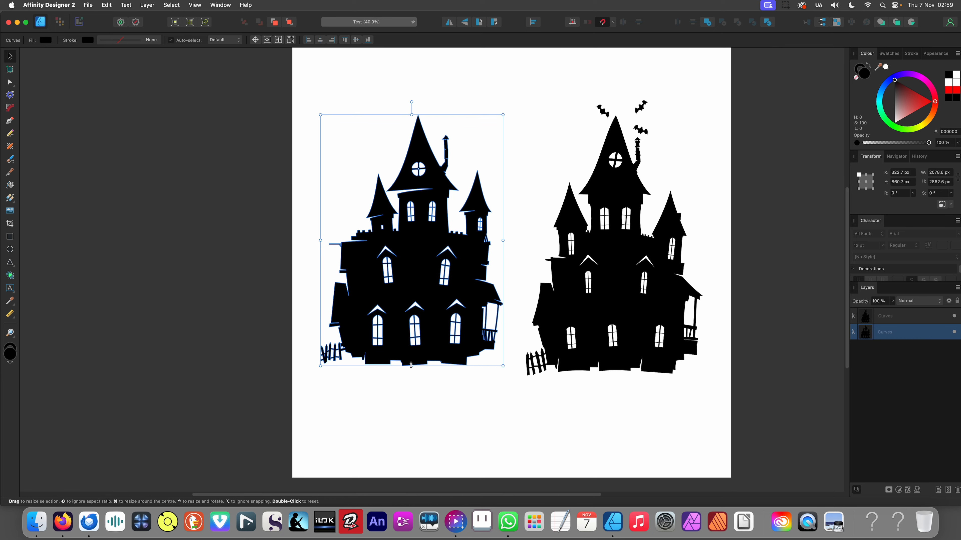
pyautogui.moveTo(412, 366)
pyautogui.mouseDown()
pyautogui.moveTo(414, 389)
pyautogui.moveTo(421, 359)
pyautogui.moveTo(417, 370)
pyautogui.mouseUp()
pyautogui.scroll(-5, 431, 382)
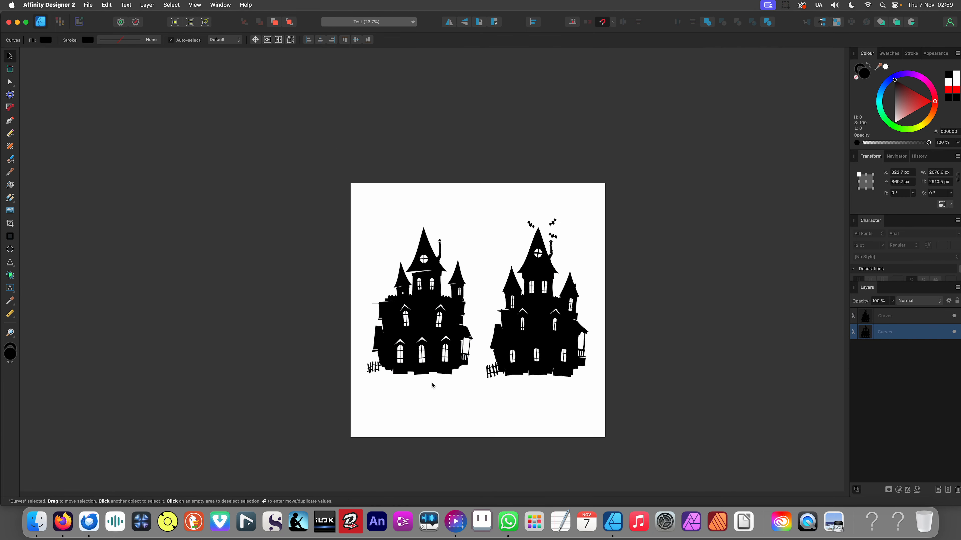
pyautogui.click(432, 385)
pyautogui.scroll(4, 432, 364)
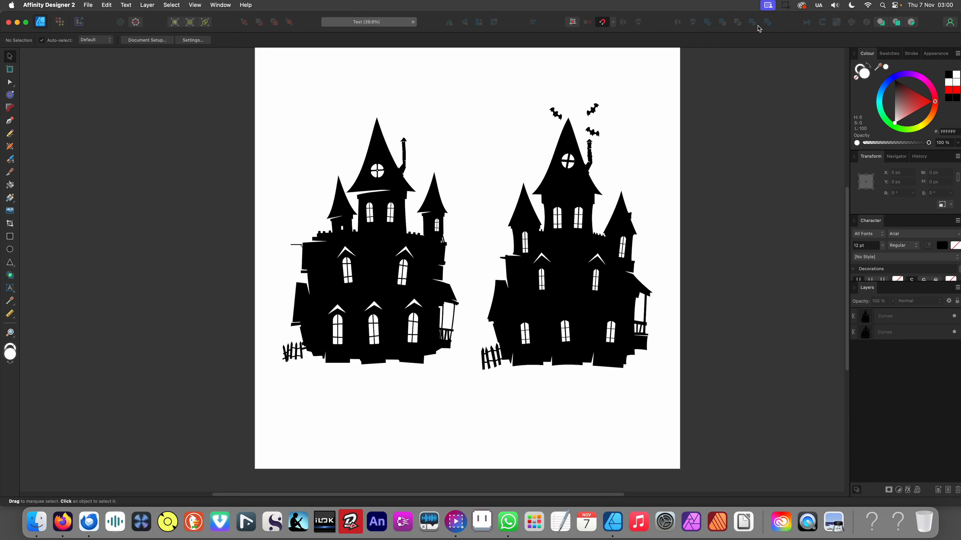
pyautogui.click(786, 6)
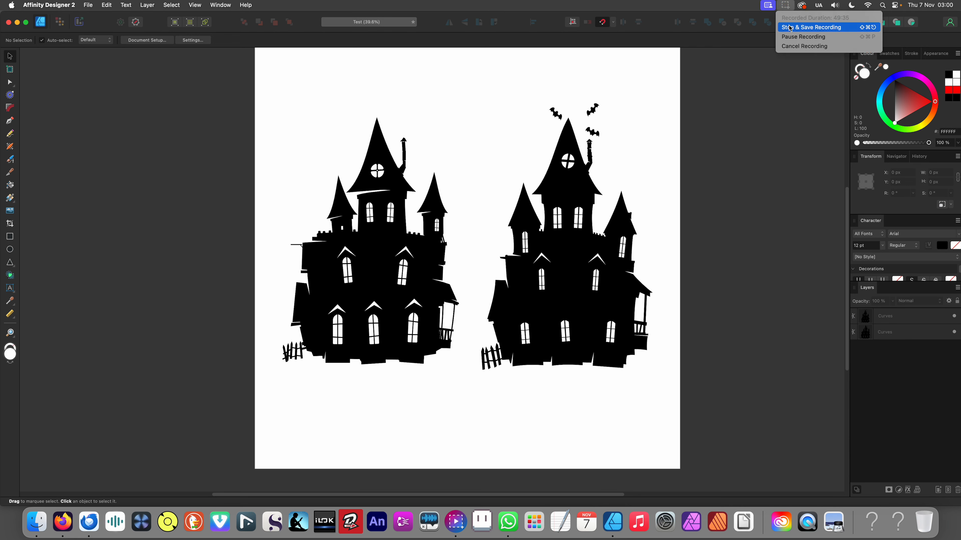